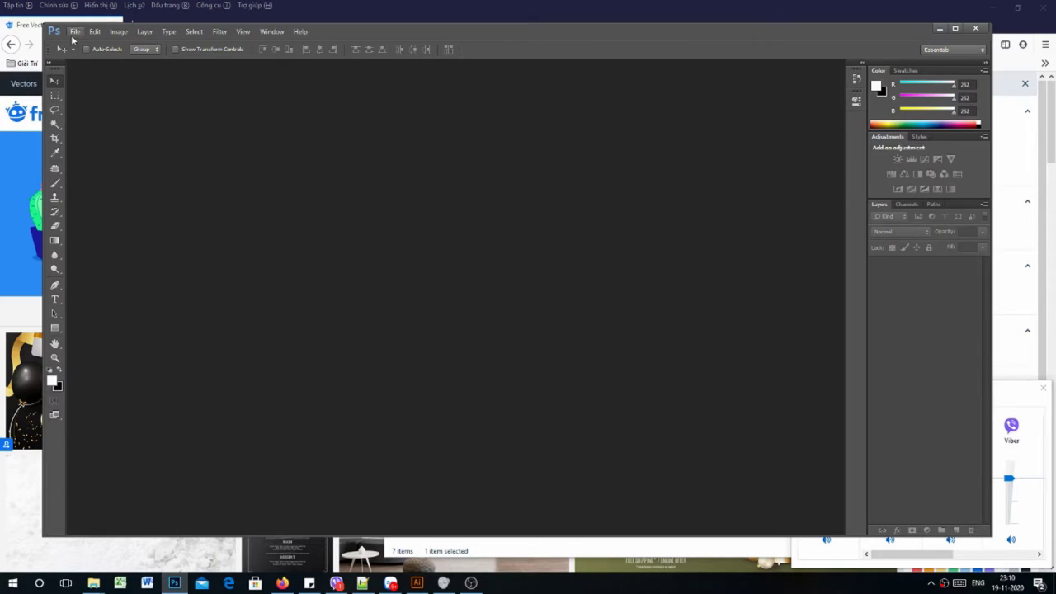
- Create a new 1591 x 960 pixel document at 72 pixels/inch in RGB Color with a White background
{"action": "left_click", "coordinate": [73, 33]}
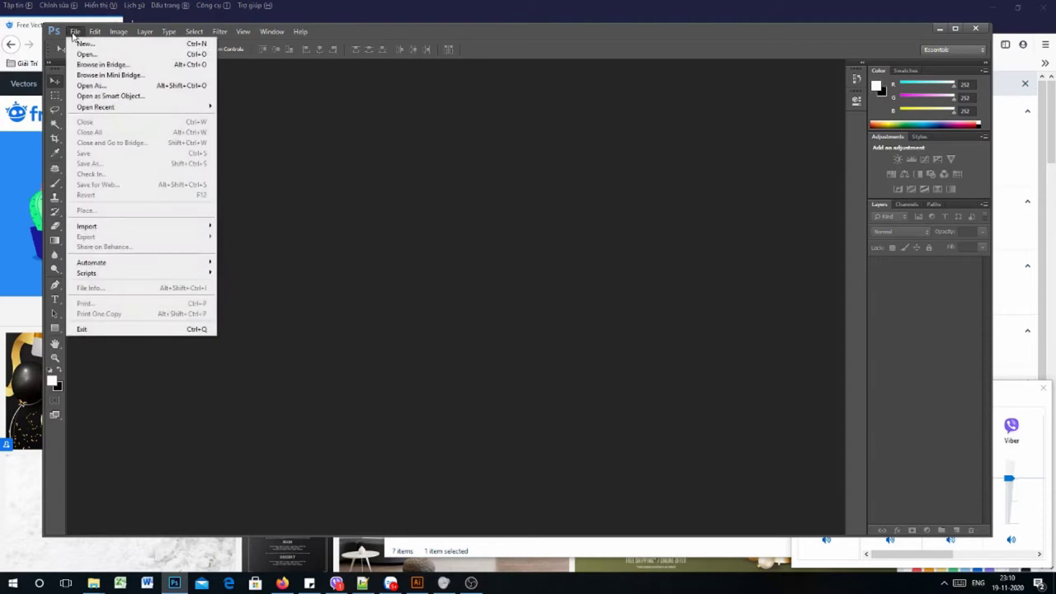
{"action": "left_click", "coordinate": [79, 44]}
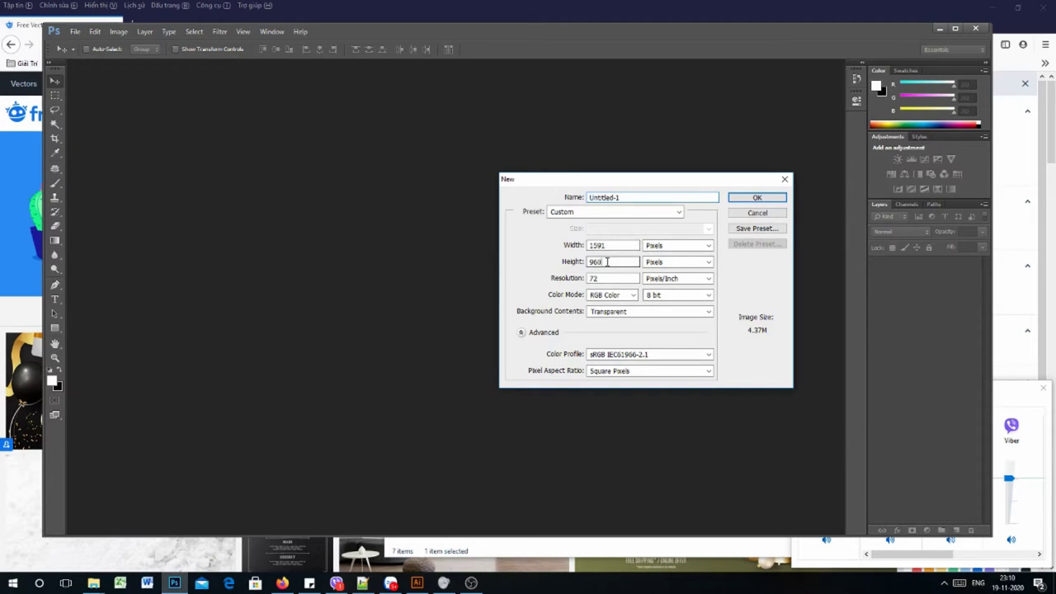
{"action": "double_click", "coordinate": [608, 262]}
{"action": "left_click", "coordinate": [625, 311]}
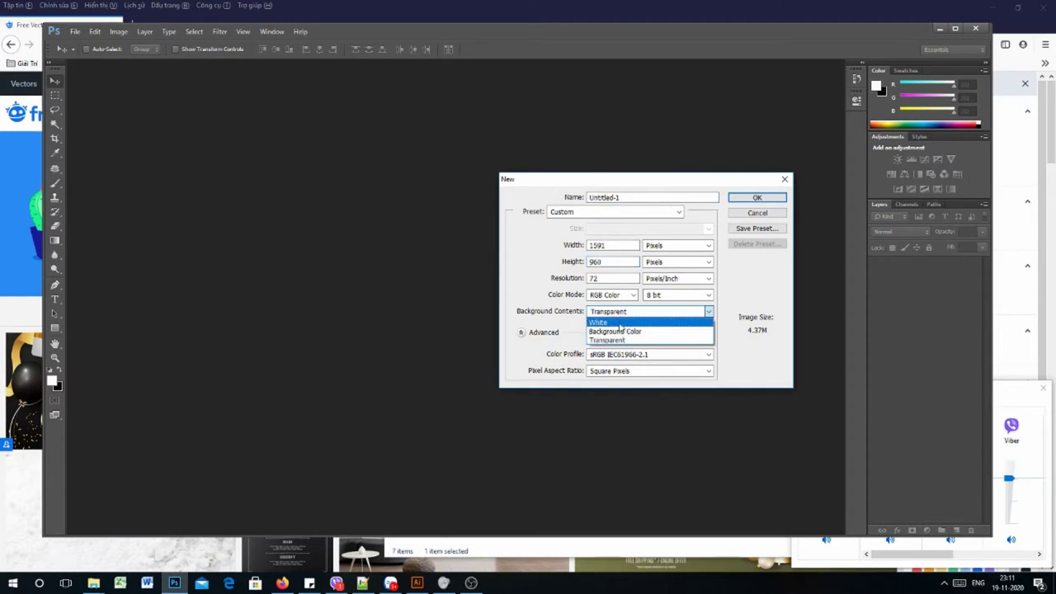
{"action": "left_click", "coordinate": [617, 323]}
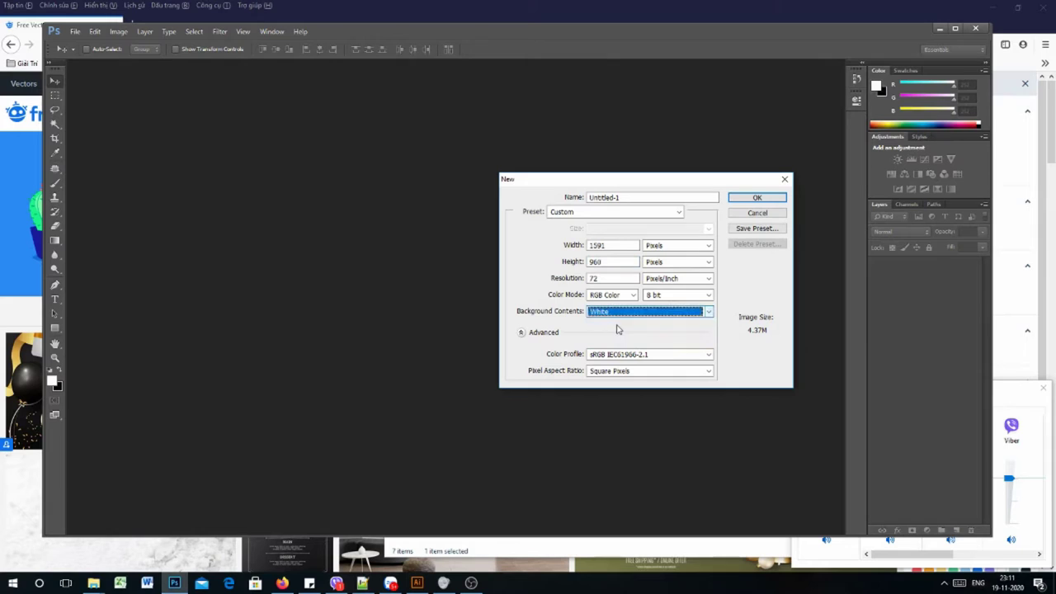
{"action": "left_click", "coordinate": [757, 198]}
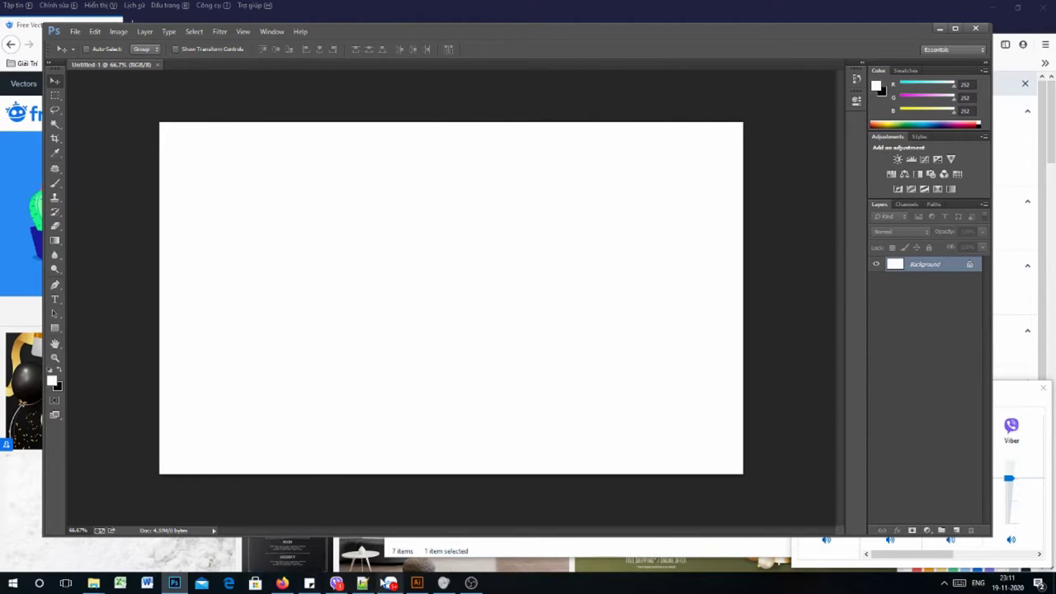
- Place xe crv do.png from the Bai 1 folder into the document, positioned in the lower-left part of the canvas
{"action": "mouse_move", "coordinate": [93, 582]}
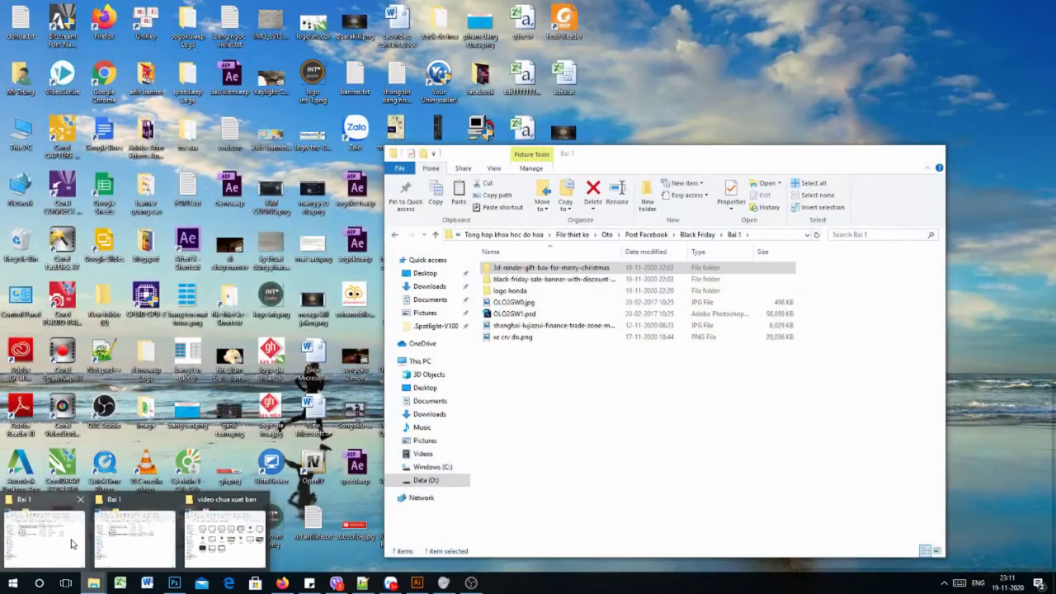
{"action": "left_click", "coordinate": [71, 544]}
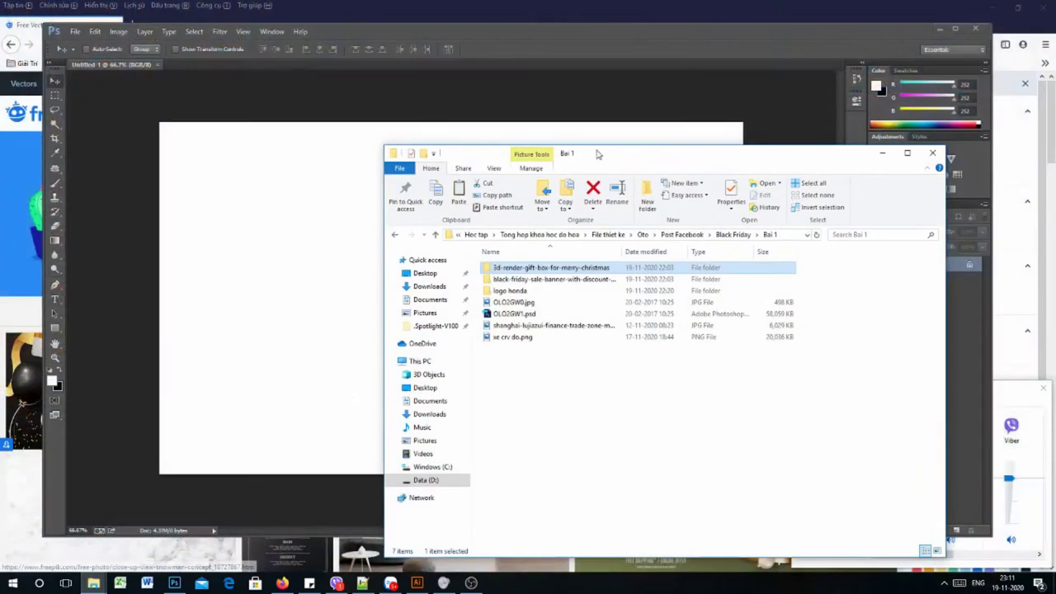
{"action": "left_click_drag", "start_coordinate": [619, 169], "coordinate": [714, 162]}
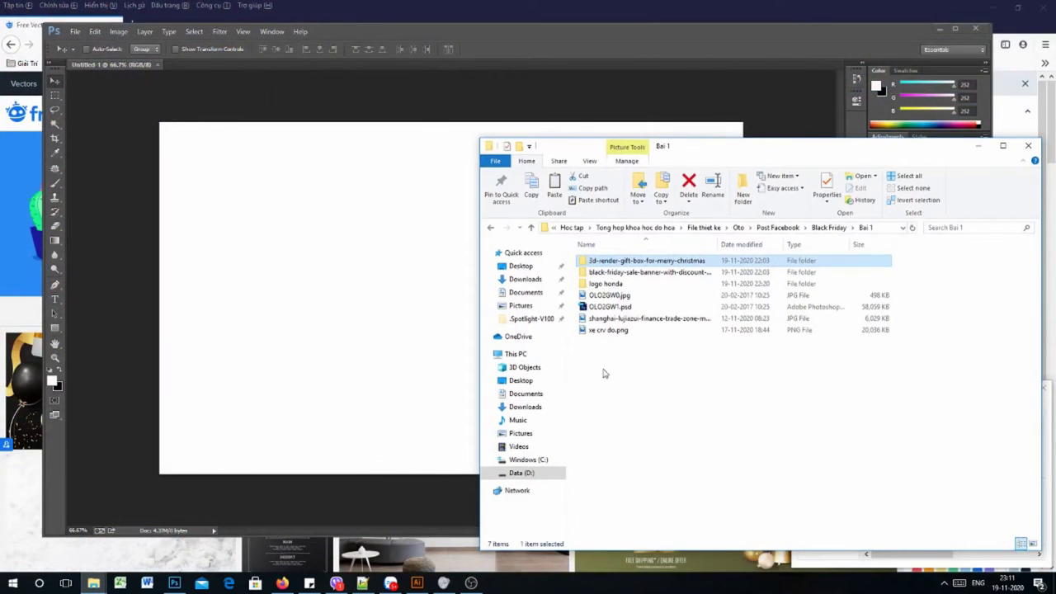
{"action": "left_click", "coordinate": [599, 331]}
{"action": "left_click_drag", "start_coordinate": [600, 334], "coordinate": [323, 350]}
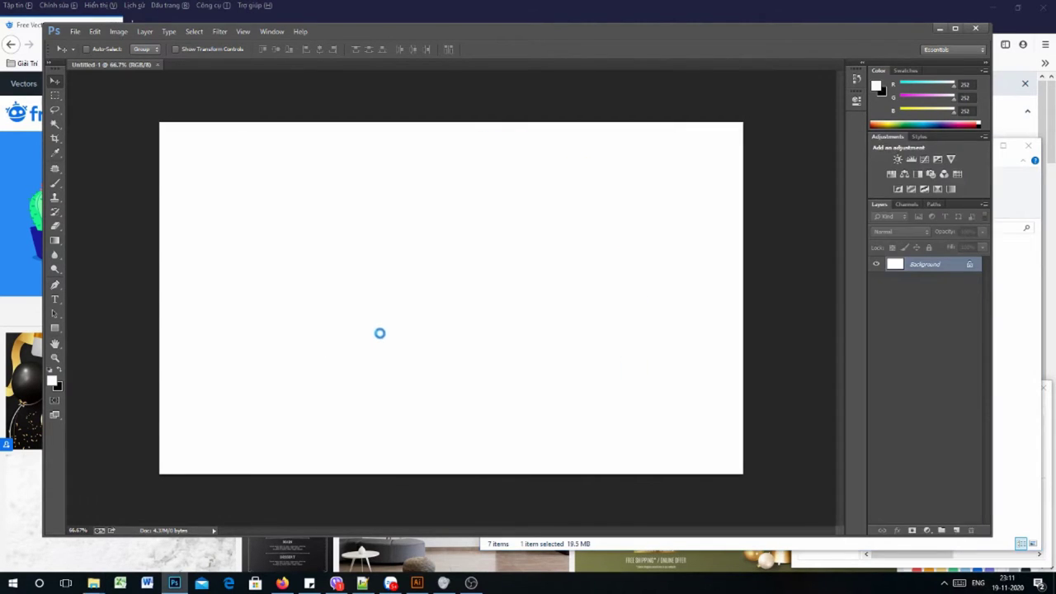
{"action": "left_click_drag", "start_coordinate": [505, 297], "coordinate": [414, 353]}
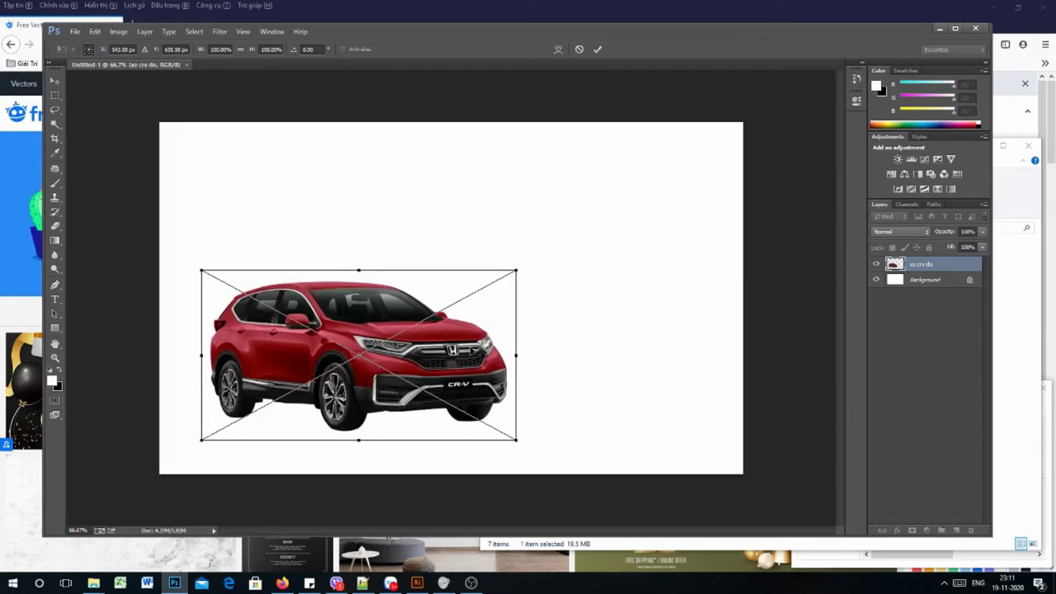
{"action": "key", "text": "Return"}
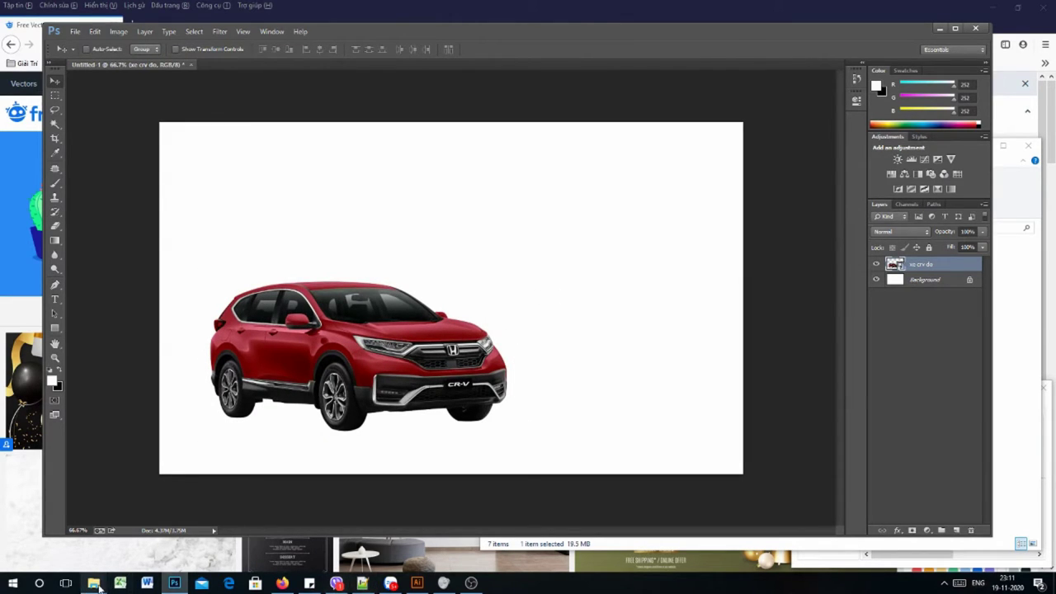
- Place the shanghai-lujiazui night city JPG from the Bai 1 folder and move its layer beneath the xe crv do layer
{"action": "mouse_move", "coordinate": [97, 584]}
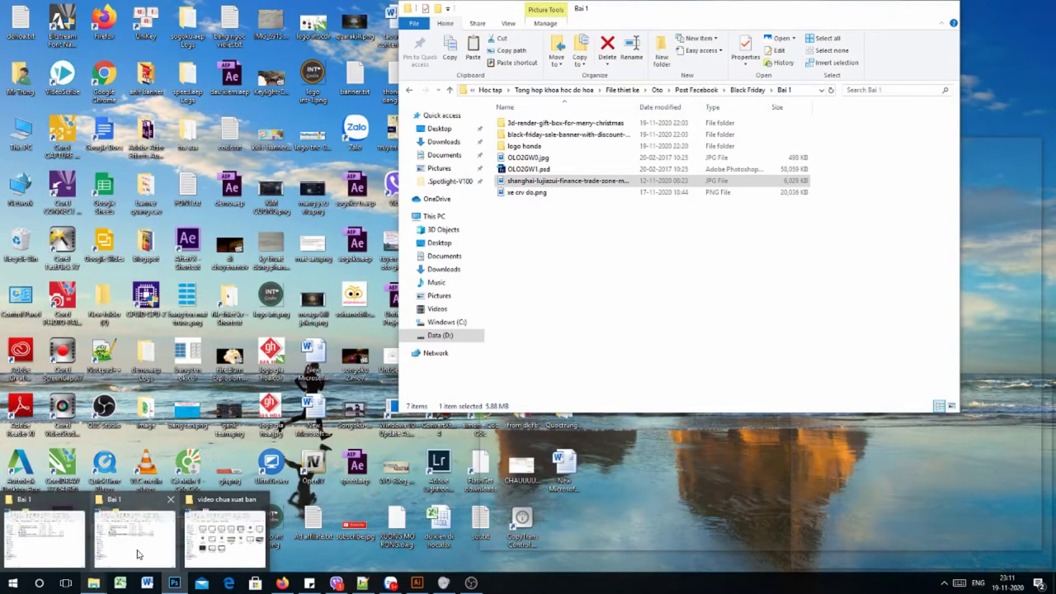
{"action": "left_click", "coordinate": [153, 547]}
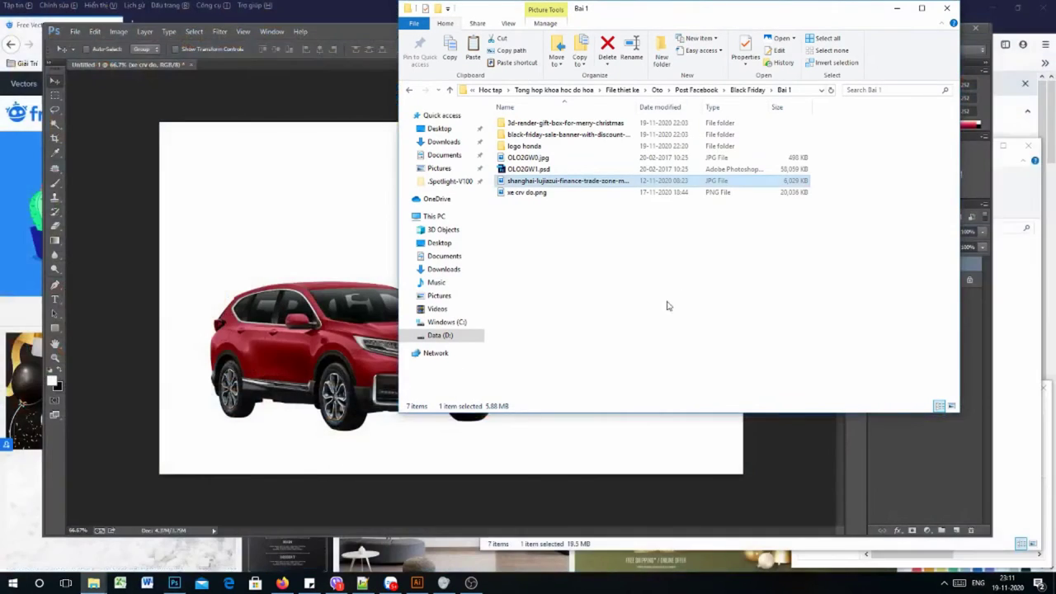
{"action": "left_click", "coordinate": [562, 182]}
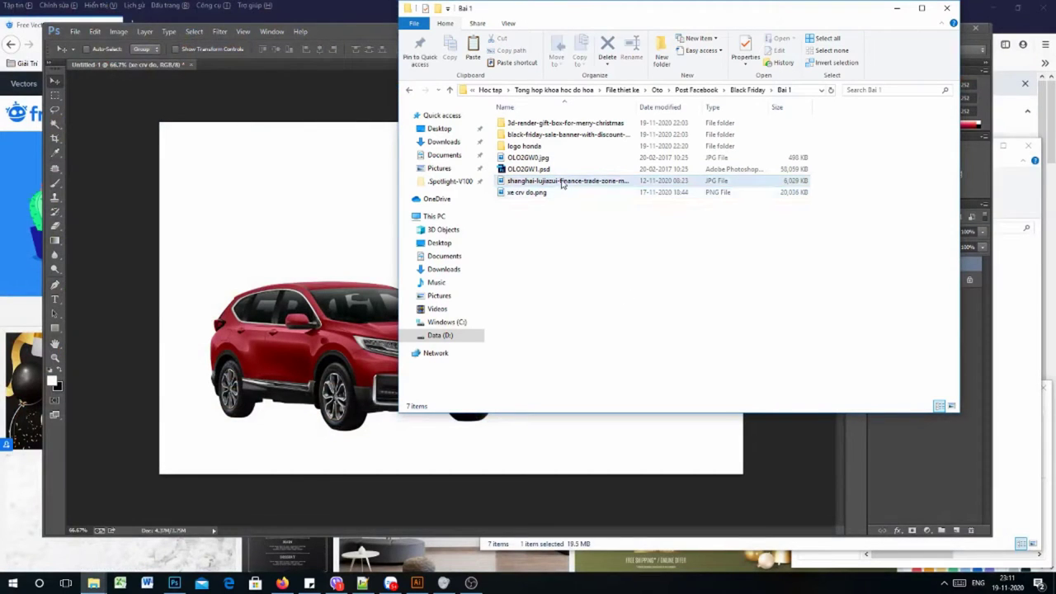
{"action": "left_click_drag", "start_coordinate": [562, 184], "coordinate": [336, 267]}
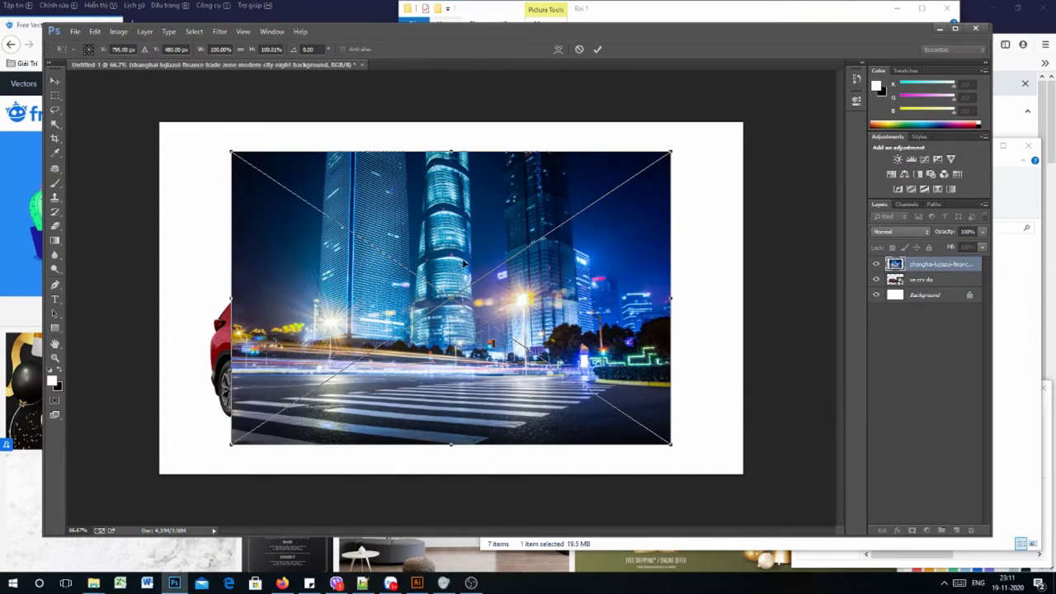
{"action": "key", "text": "Return"}
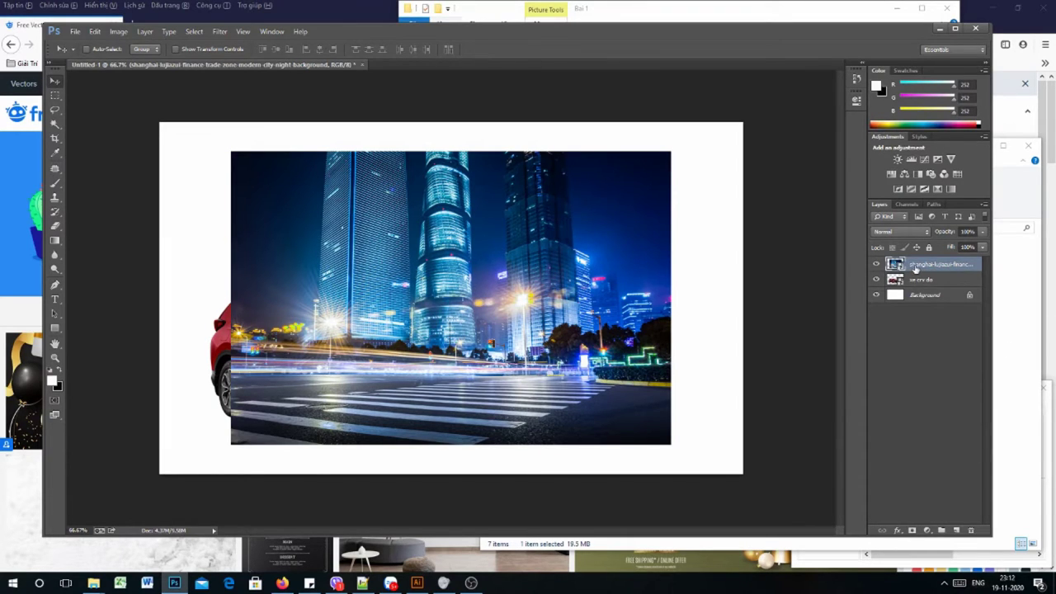
{"action": "left_click_drag", "start_coordinate": [914, 268], "coordinate": [916, 286]}
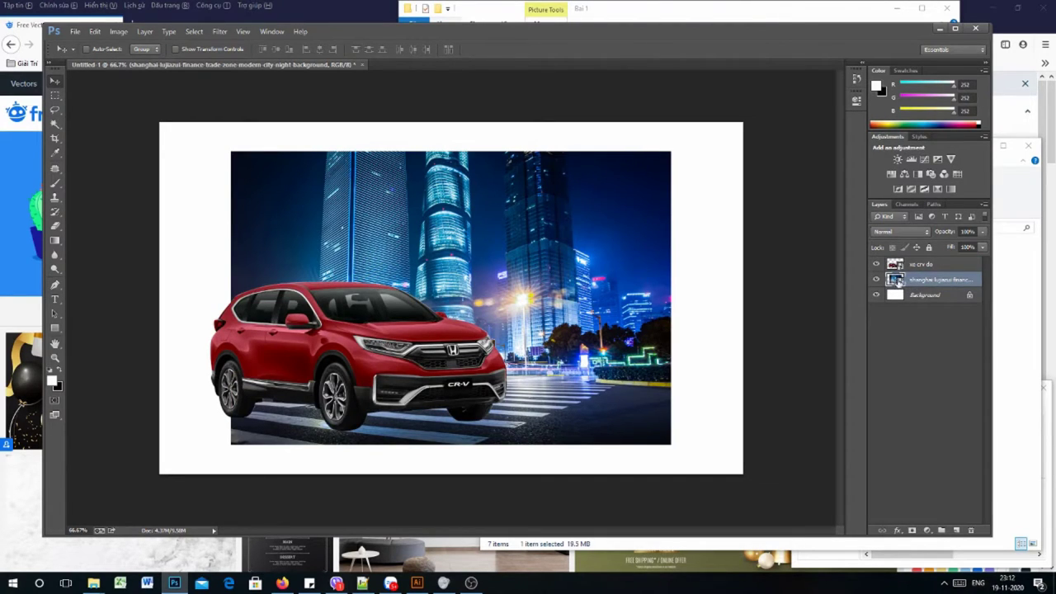
- Align the city image to the canvas's lower-left corner and scale it up proportionally to about 127%
{"action": "left_click_drag", "start_coordinate": [582, 260], "coordinate": [513, 289]}
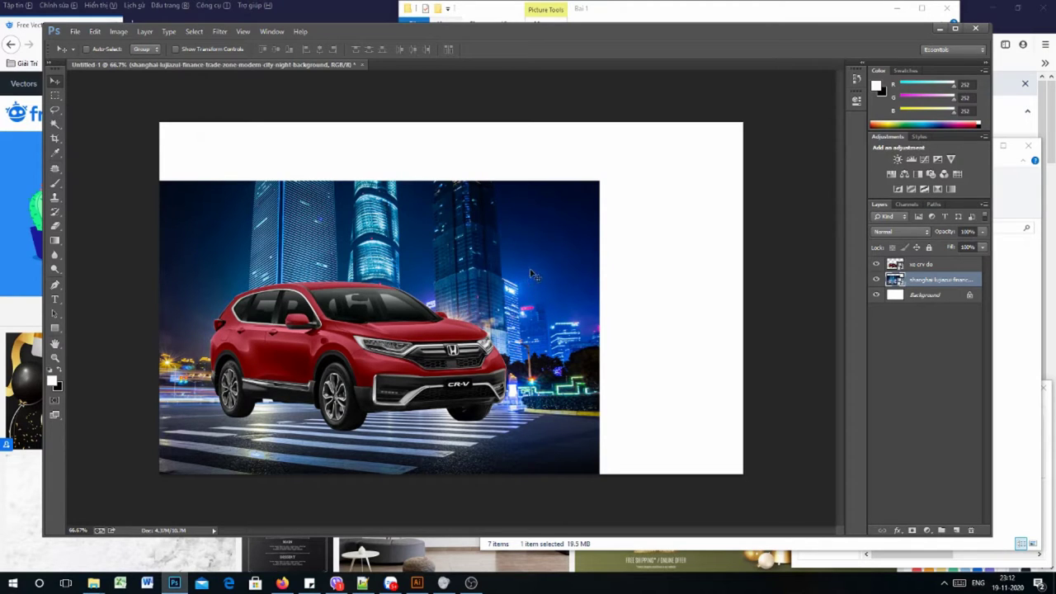
{"action": "key", "text": "ctrl+t"}
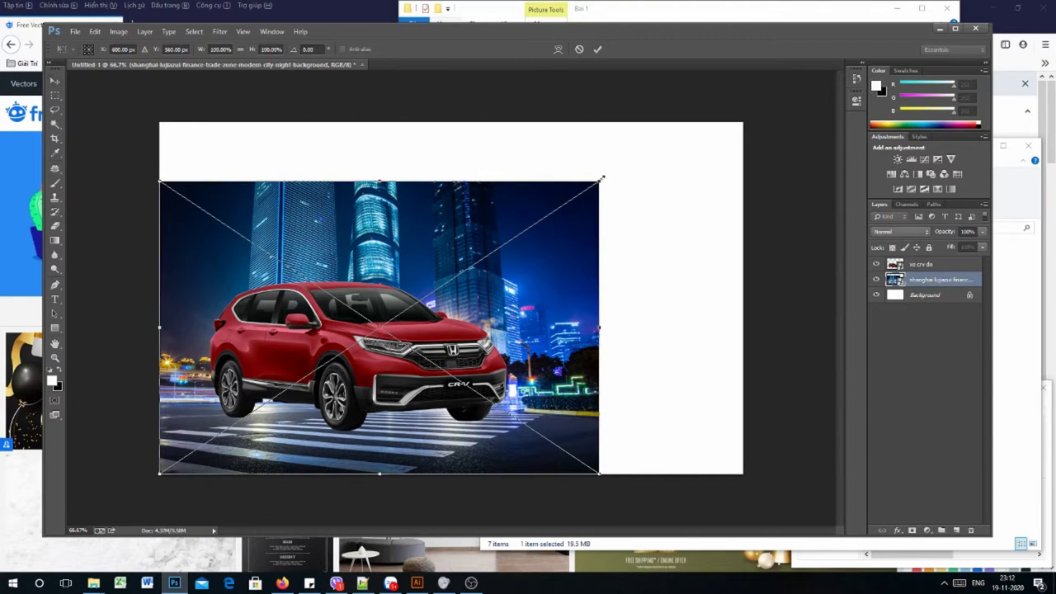
{"action": "left_click_drag", "start_coordinate": [601, 178], "coordinate": [724, 112]}
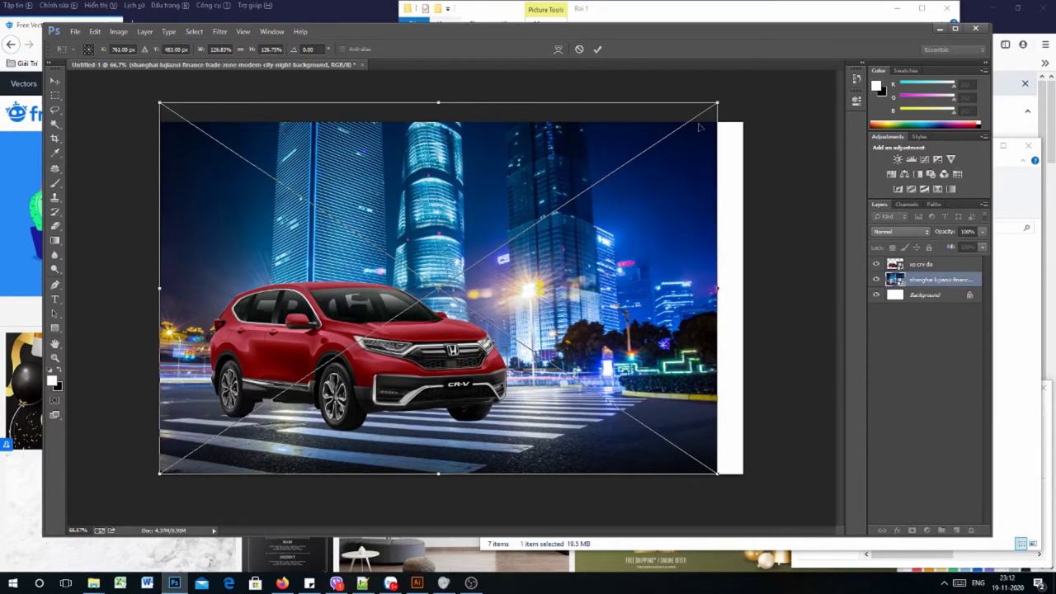
{"action": "key", "text": "Return"}
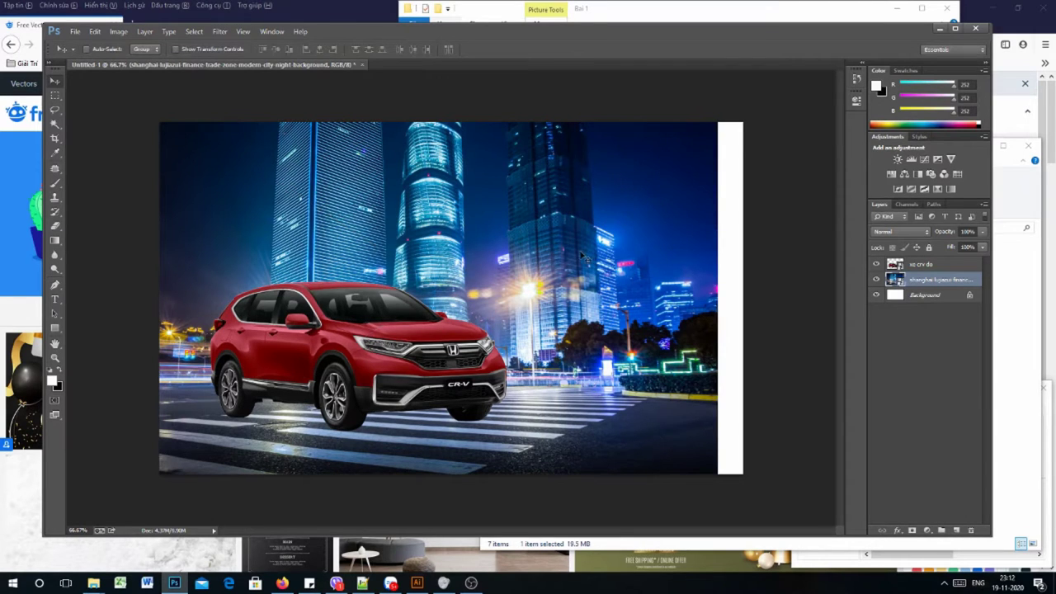
- Shift the city image about 400 px left and enlarge it further from its upper-right corner
{"action": "left_click_drag", "start_coordinate": [587, 256], "coordinate": [440, 259]}
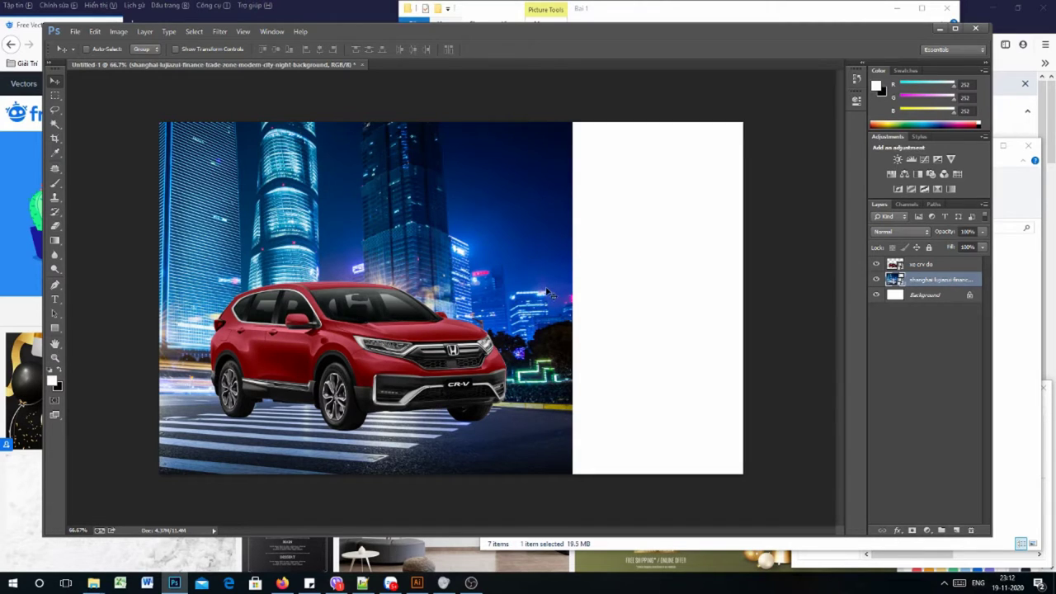
{"action": "key", "text": "ctrl+t"}
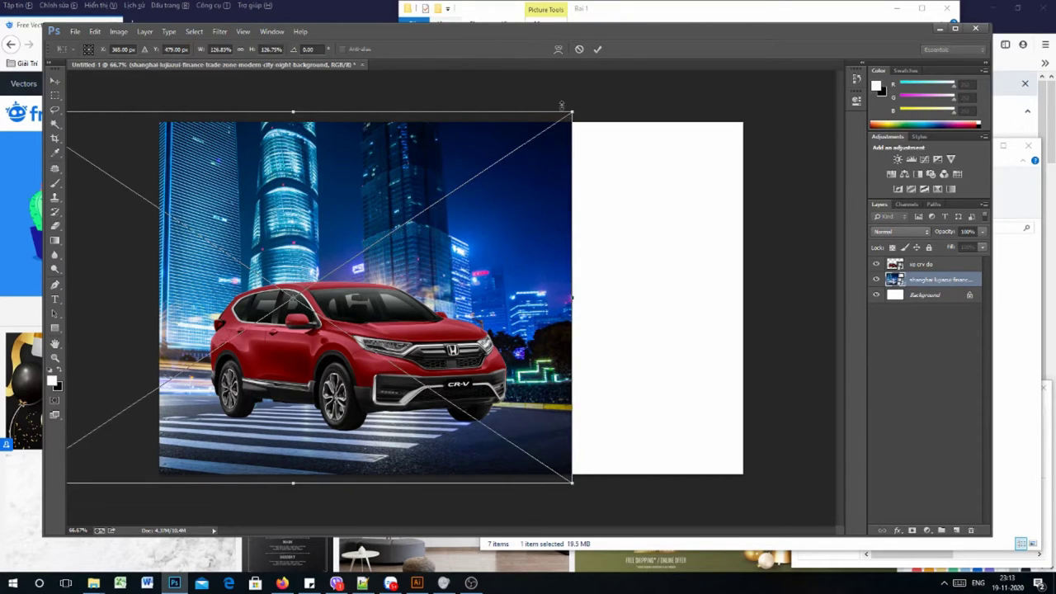
{"action": "left_click_drag", "start_coordinate": [572, 110], "coordinate": [677, 46]}
{"action": "key", "text": "Return"}
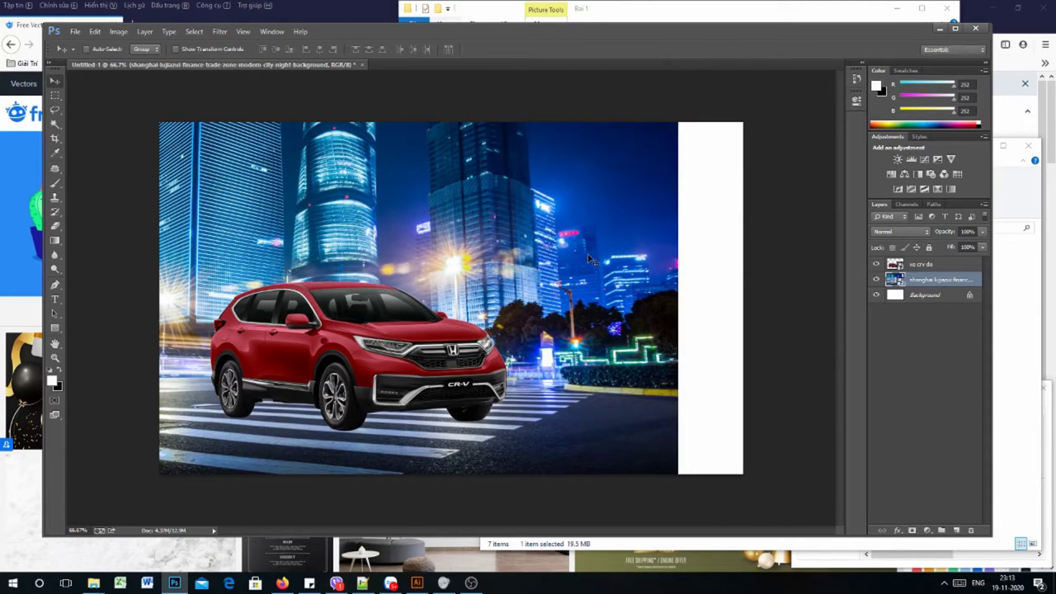
- Move the city image further left, leaving roughly the right third of the canvas uncovered, and shift the car slightly left and down
{"action": "left_click_drag", "start_coordinate": [589, 259], "coordinate": [488, 288]}
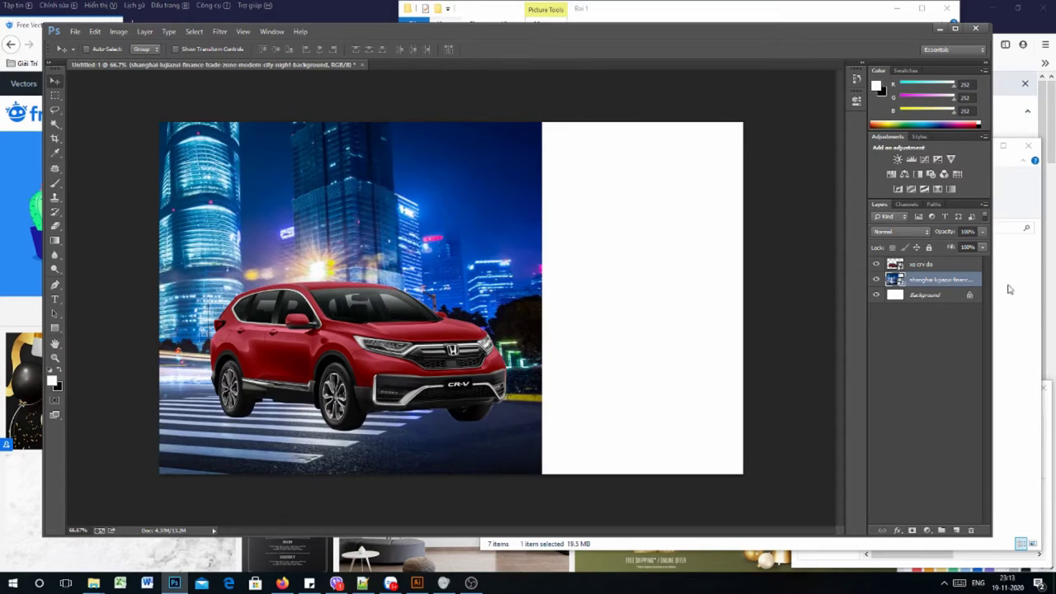
{"action": "left_click", "coordinate": [923, 267]}
{"action": "left_click_drag", "start_coordinate": [424, 348], "coordinate": [389, 354]}
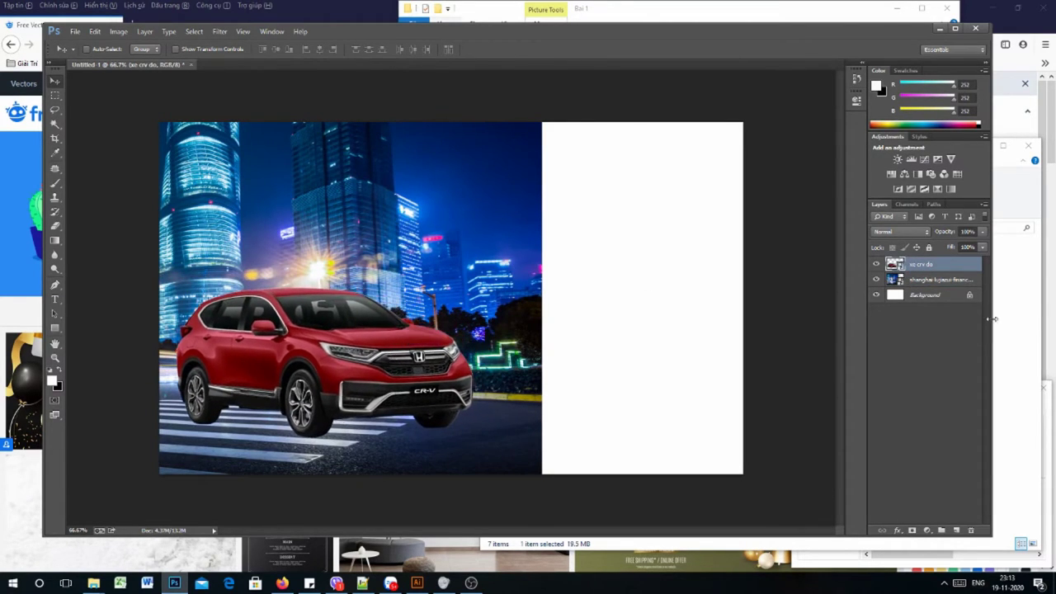
- Add a new layer directly above the Background and make a Gradient fill layer there
{"action": "left_click", "coordinate": [933, 295]}
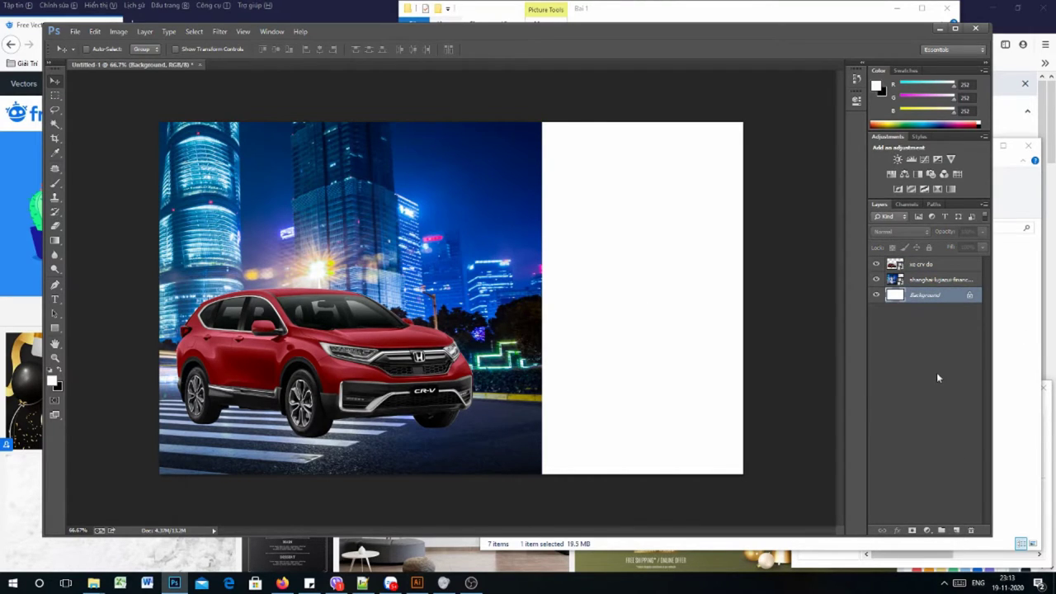
{"action": "key", "text": "g"}
{"action": "left_click", "coordinate": [957, 530]}
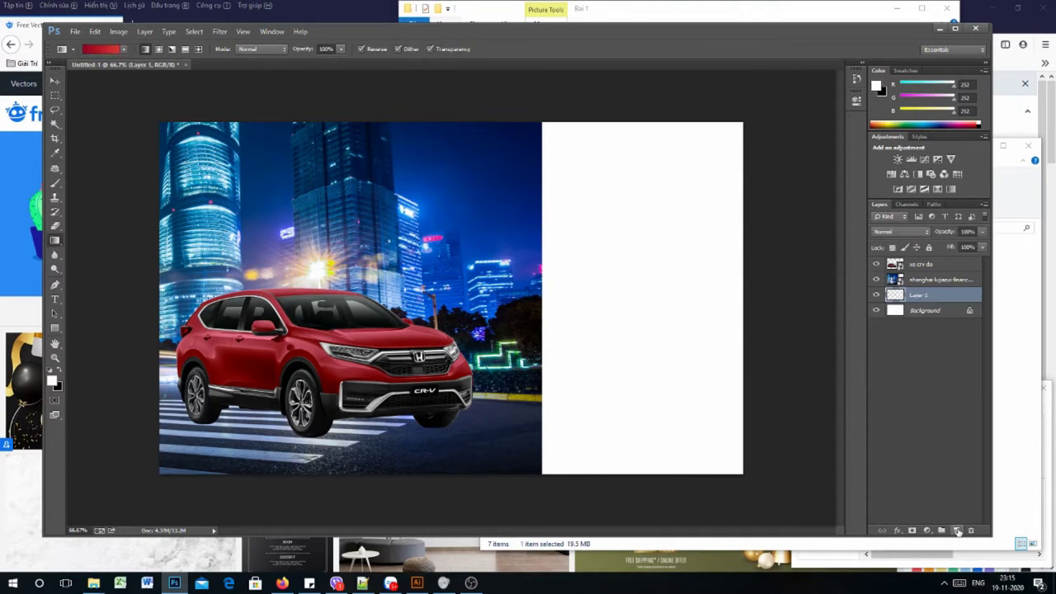
{"action": "left_click", "coordinate": [927, 530]}
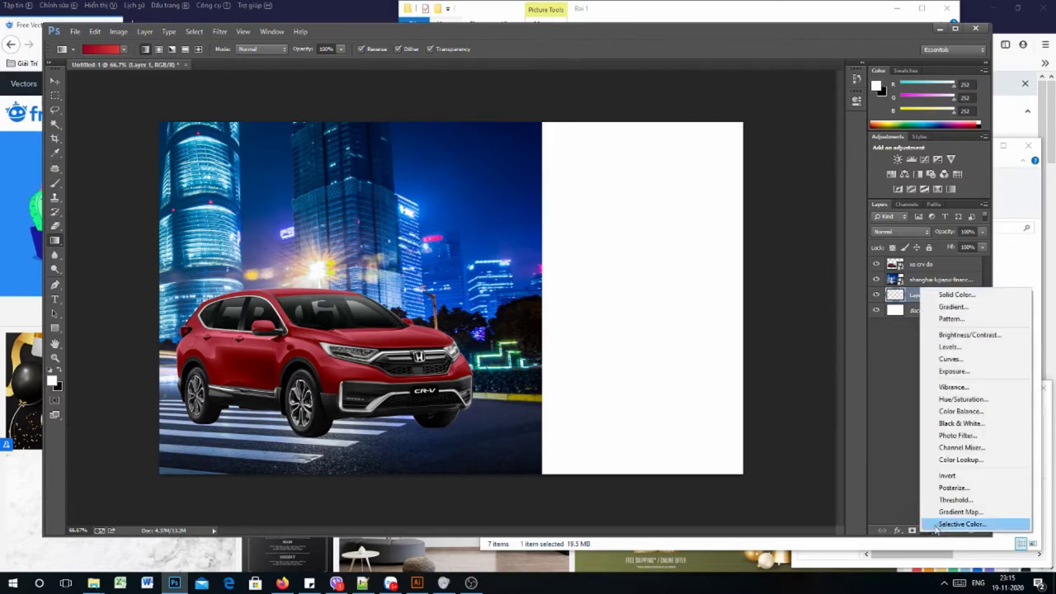
{"action": "left_click", "coordinate": [953, 306]}
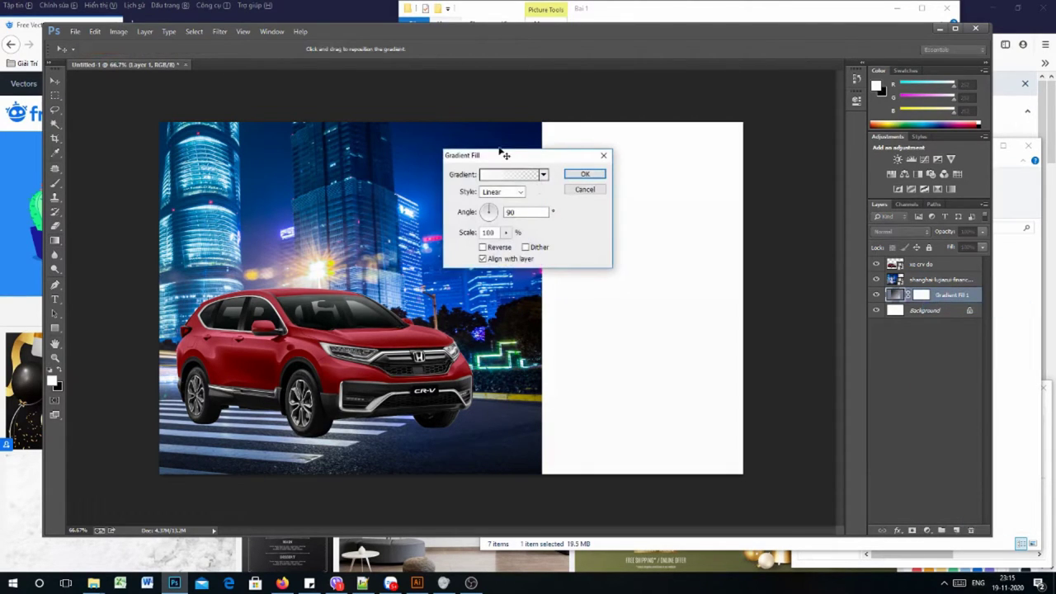
- Set the gradient fill's starting colour stop to dark blue #011c58
{"action": "left_click", "coordinate": [499, 176]}
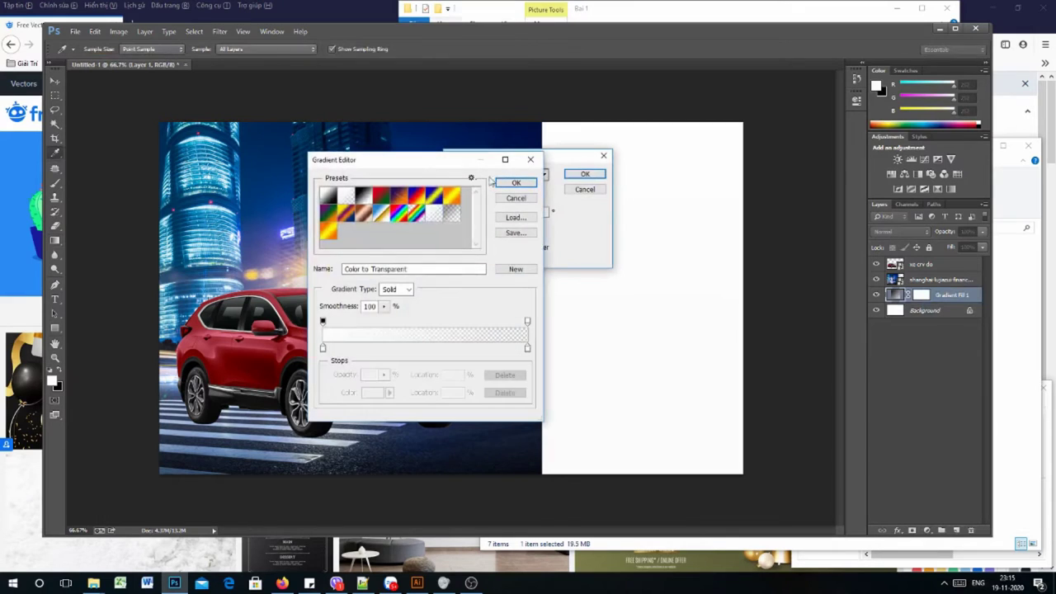
{"action": "left_click", "coordinate": [324, 348]}
{"action": "left_click", "coordinate": [378, 394]}
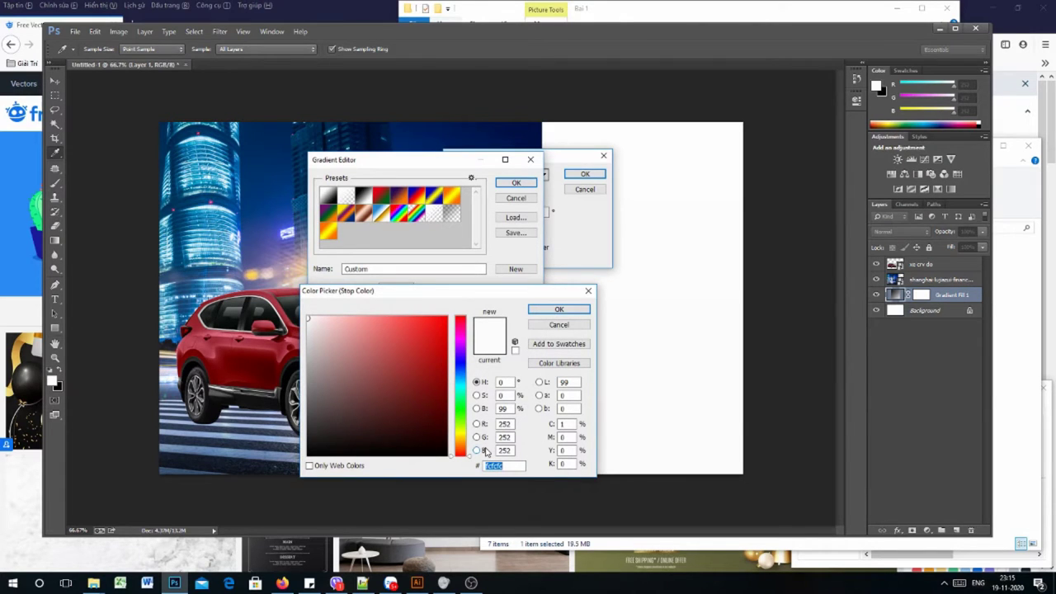
{"action": "type", "text": "011"}
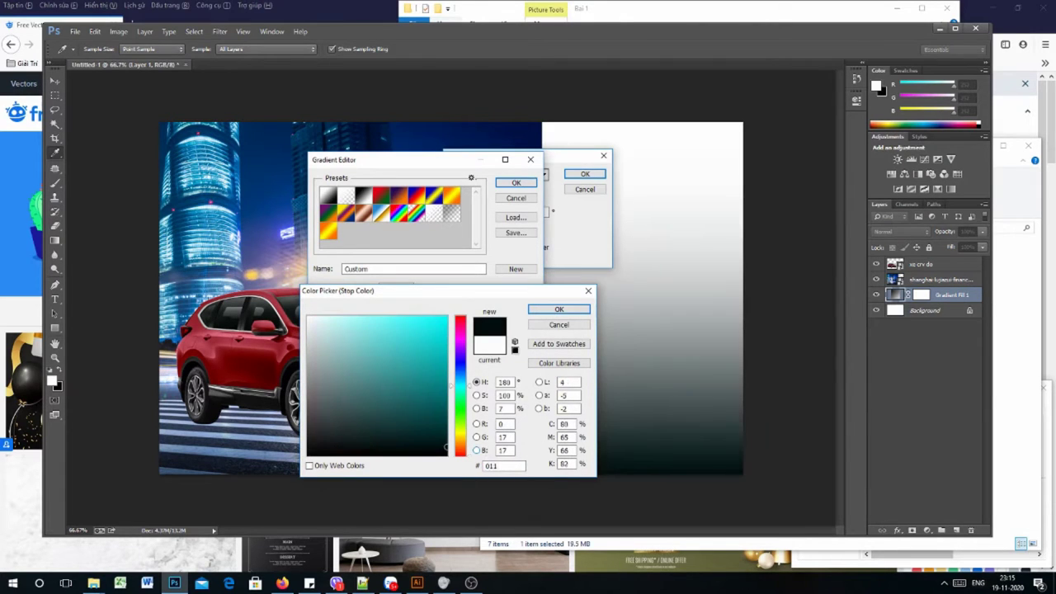
{"action": "type", "text": "c"}
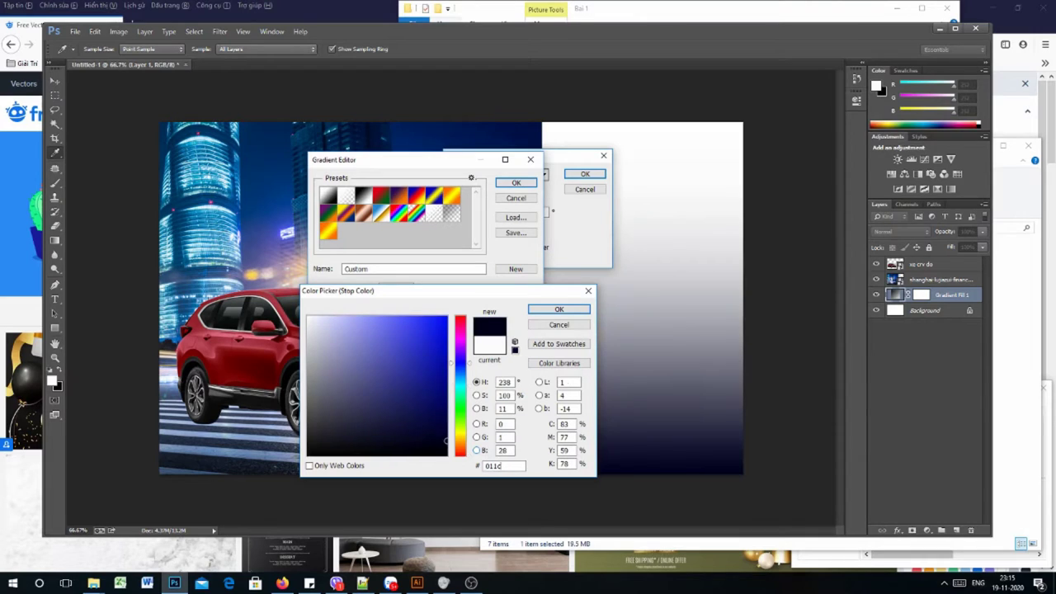
{"action": "type", "text": "58"}
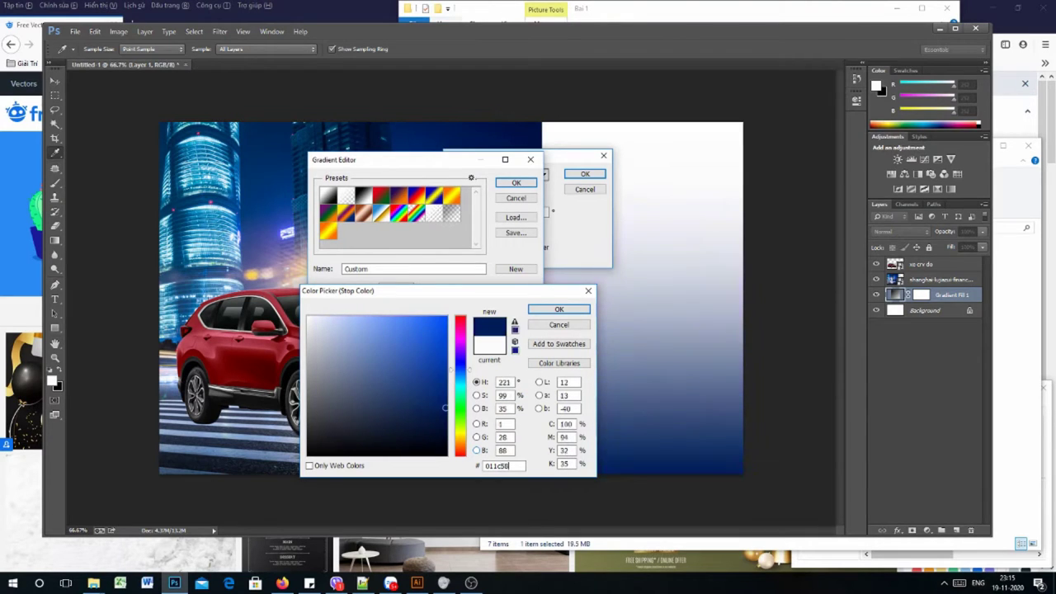
{"action": "left_click", "coordinate": [564, 310]}
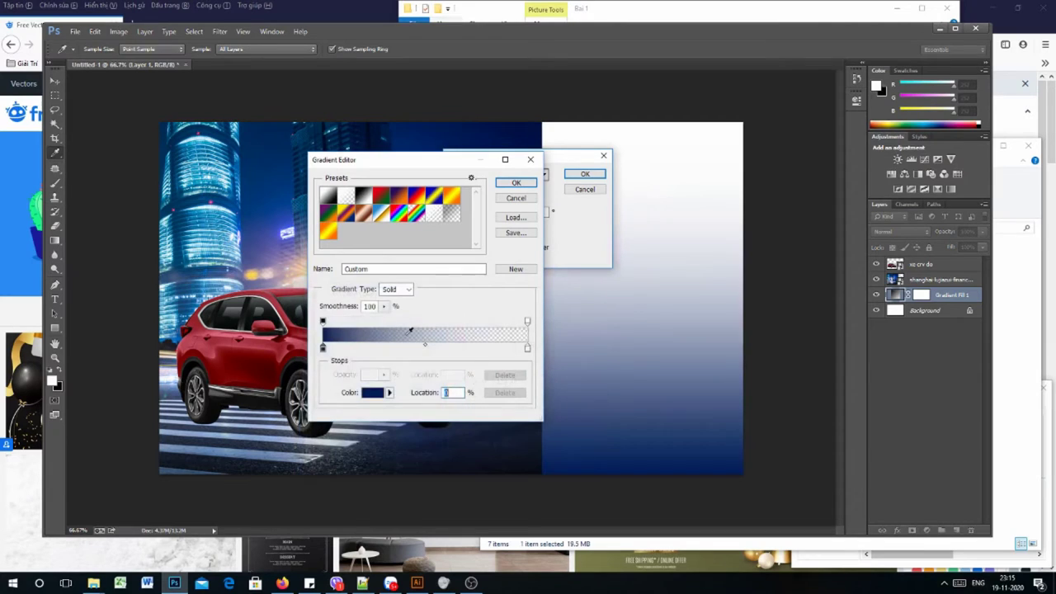
- Set the gradient fill's end colour stop to near-black navy #010b26
{"action": "left_click", "coordinate": [528, 348]}
{"action": "left_click", "coordinate": [371, 393]}
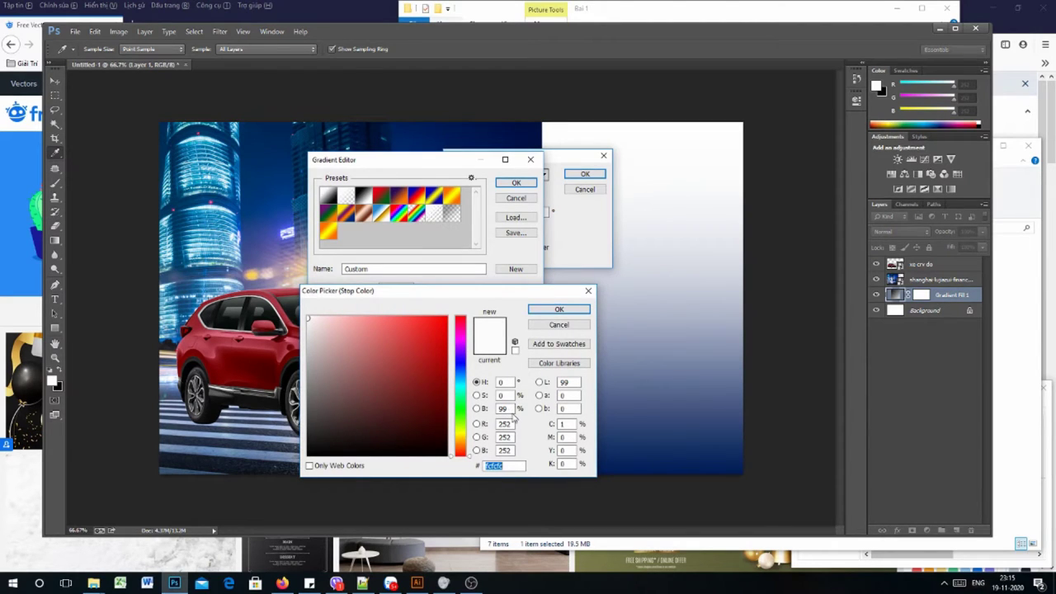
{"action": "type", "text": "010"}
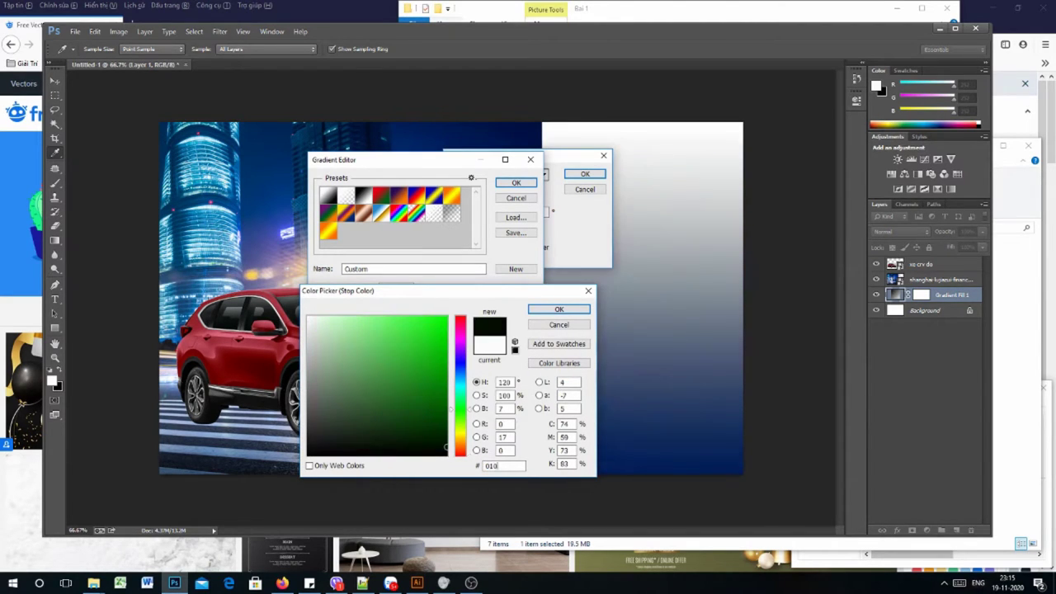
{"action": "type", "text": "b"}
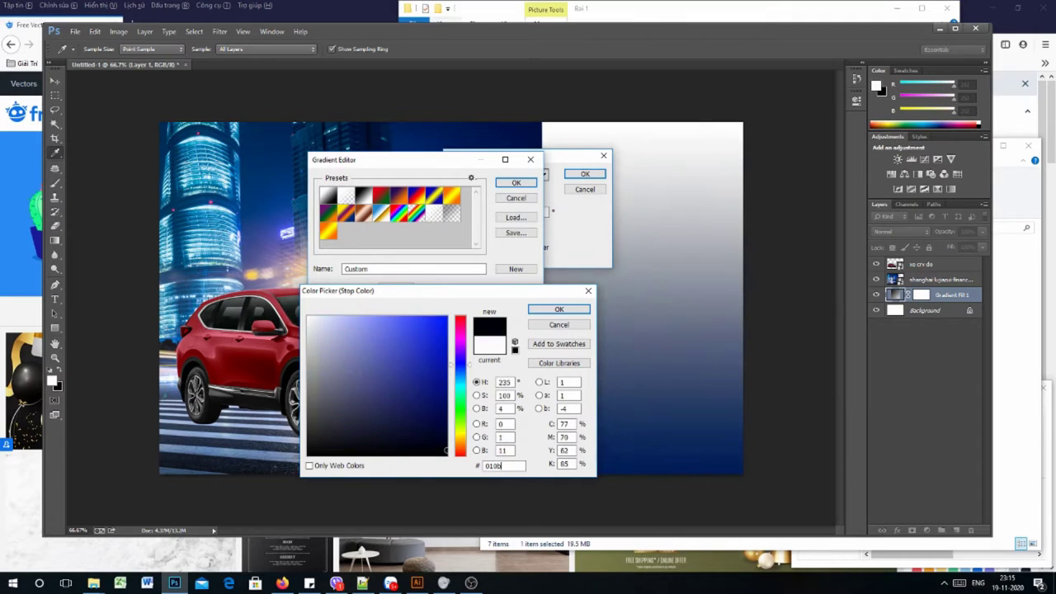
{"action": "type", "text": "26"}
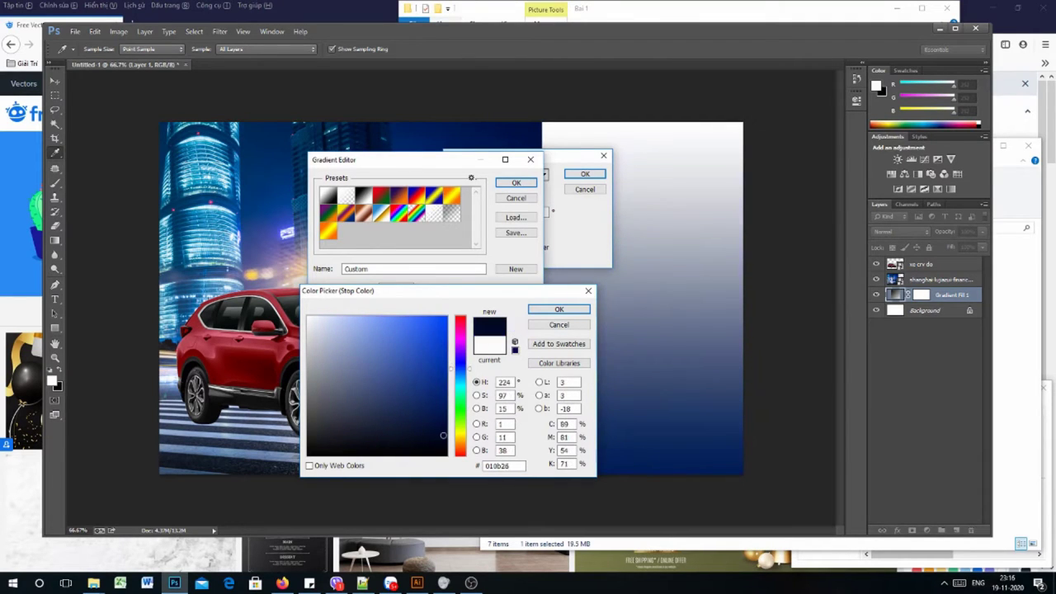
{"action": "left_click", "coordinate": [558, 309]}
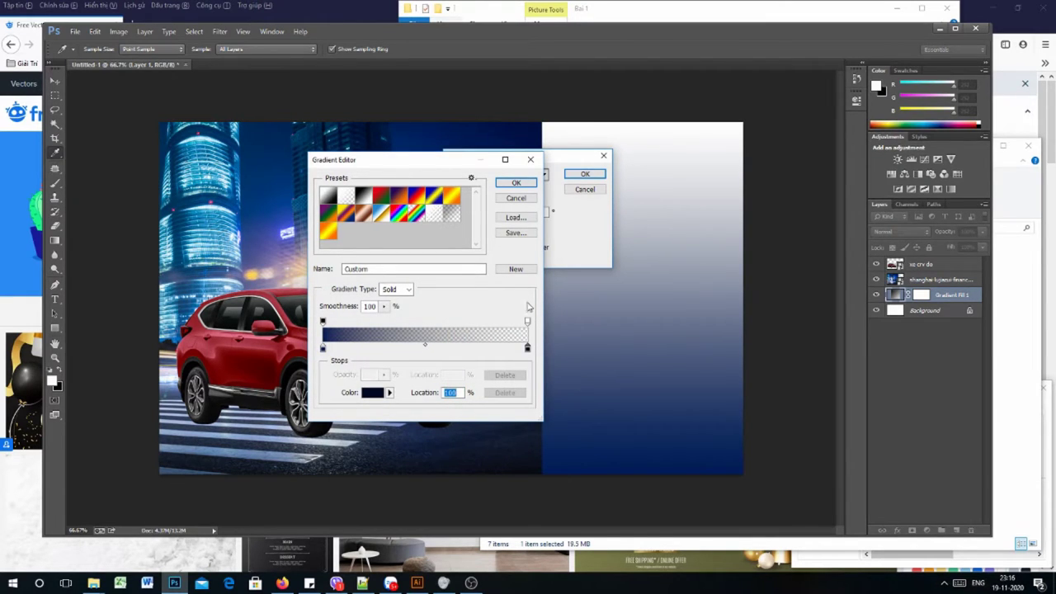
- Accept the two-colour gradient and change the gradient fill's style to Reflected
{"action": "left_click", "coordinate": [527, 320]}
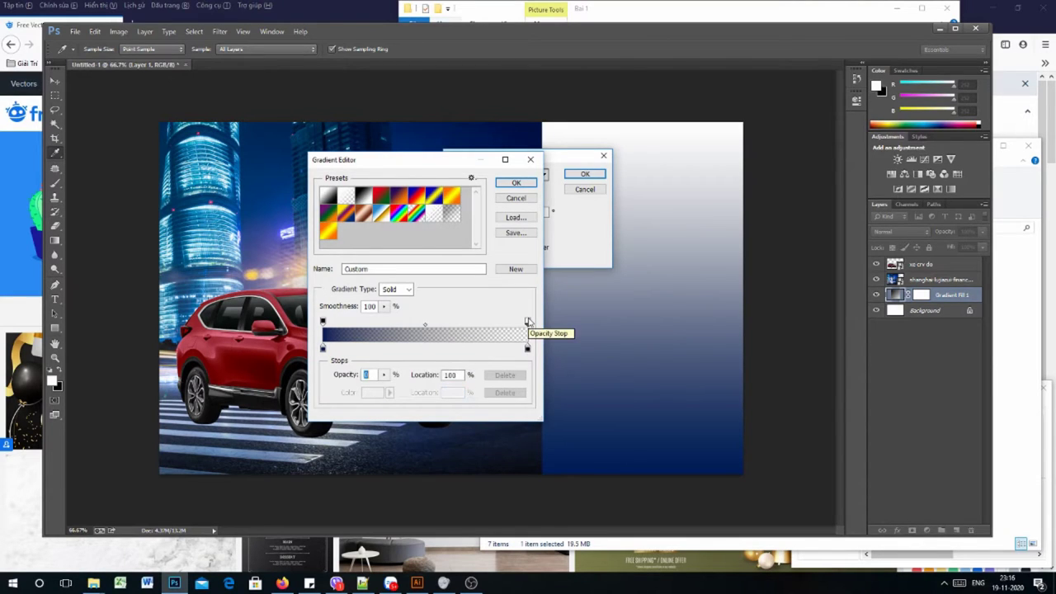
{"action": "left_click", "coordinate": [517, 184]}
{"action": "left_click", "coordinate": [520, 193]}
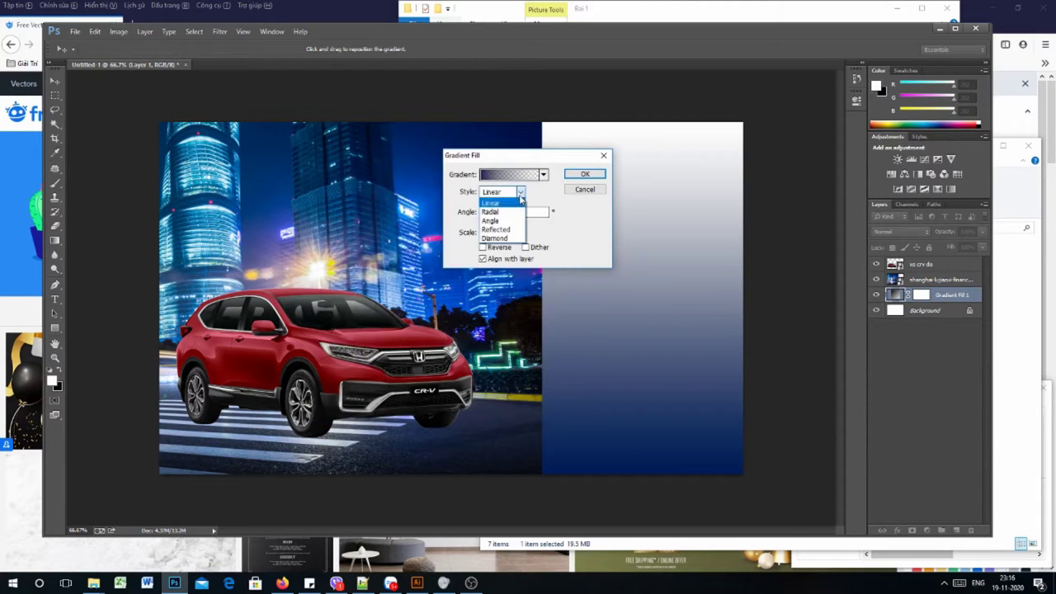
{"action": "left_click", "coordinate": [501, 229]}
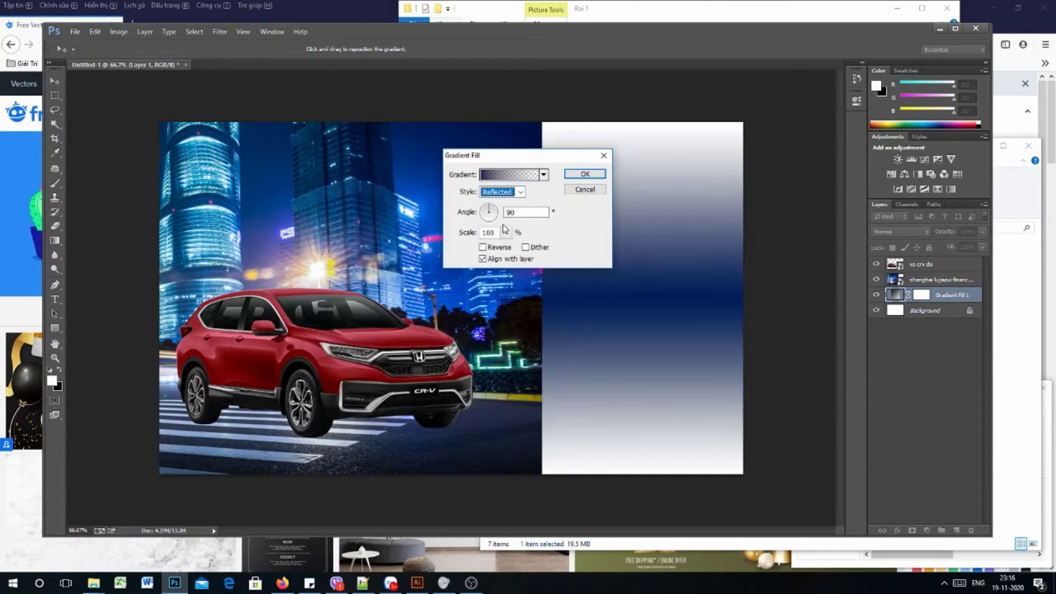
- Raise the opacity of the gradient's end stop to 100% and apply the gradient fill
{"action": "left_click", "coordinate": [527, 177]}
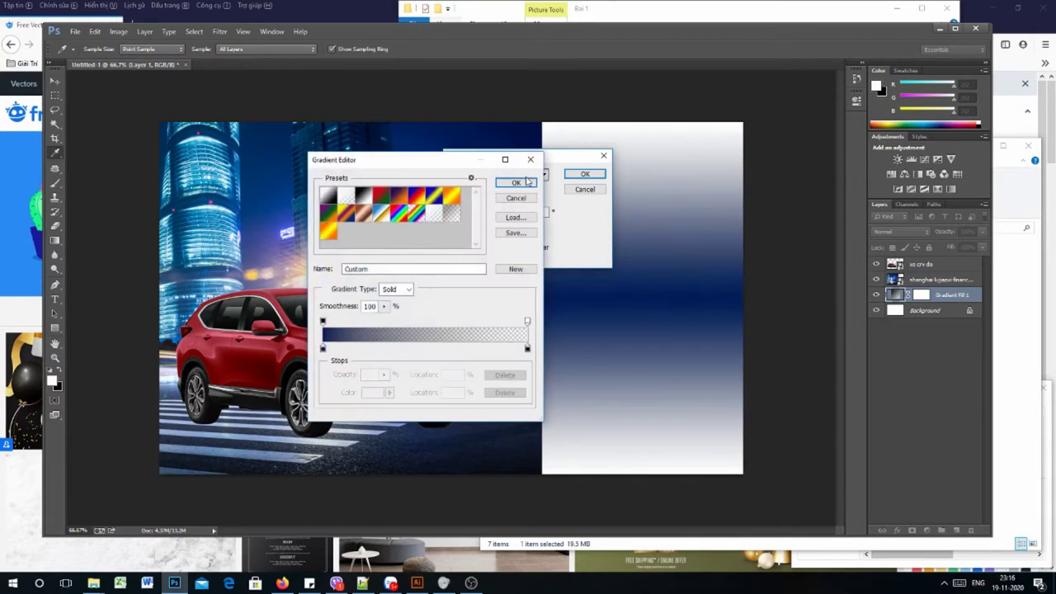
{"action": "left_click", "coordinate": [527, 322]}
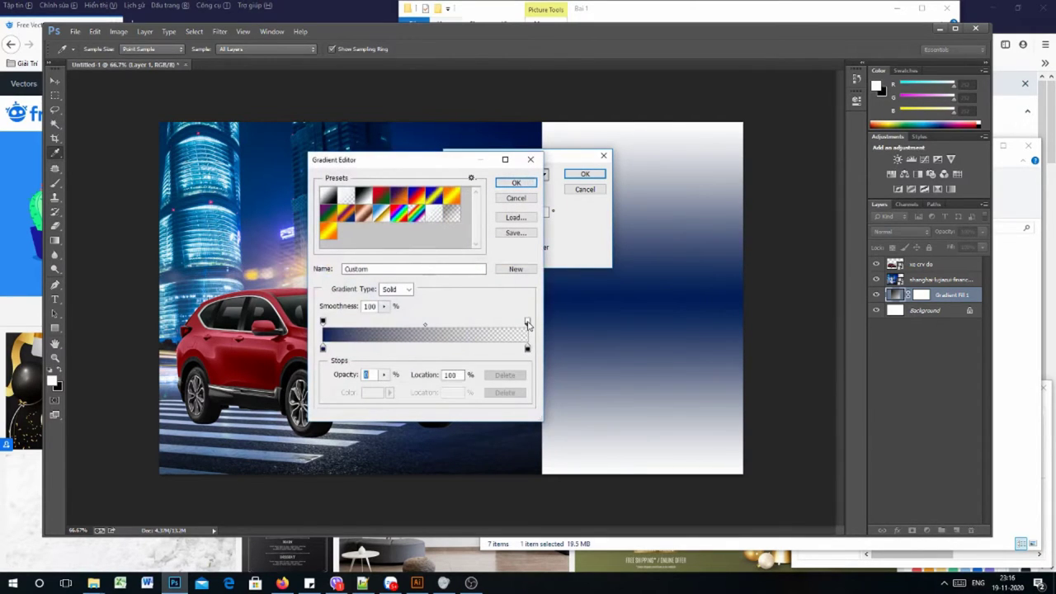
{"action": "left_click", "coordinate": [385, 375]}
{"action": "left_click_drag", "start_coordinate": [386, 375], "coordinate": [462, 389]}
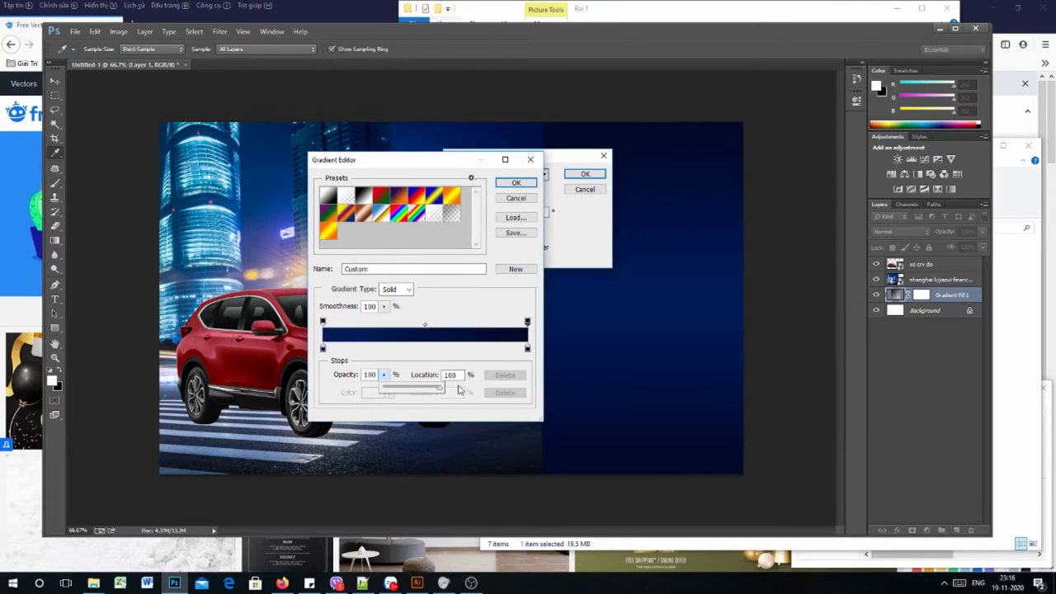
{"action": "left_click", "coordinate": [513, 183]}
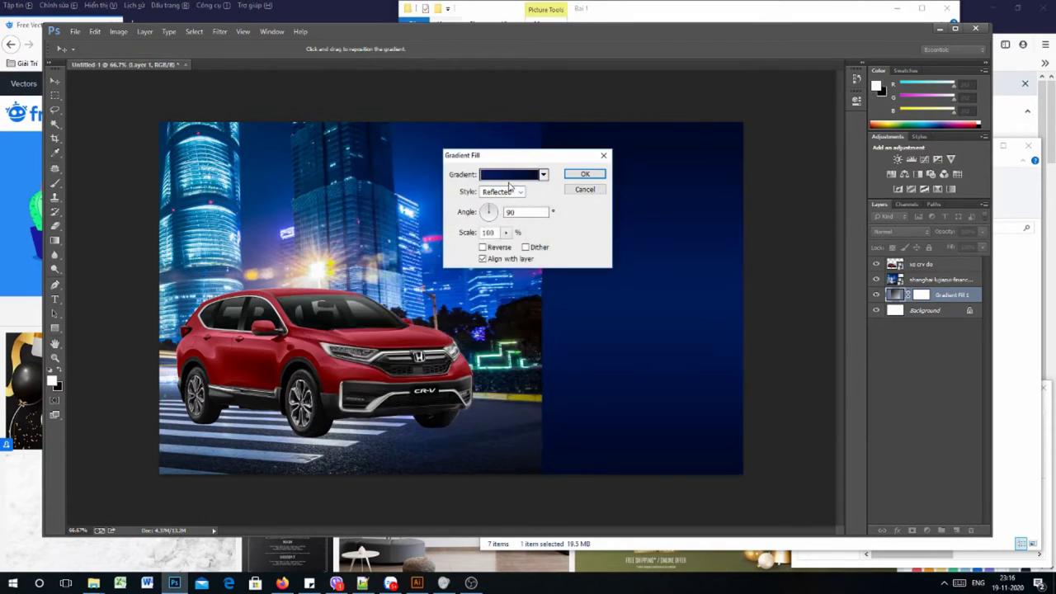
{"action": "left_click", "coordinate": [583, 174]}
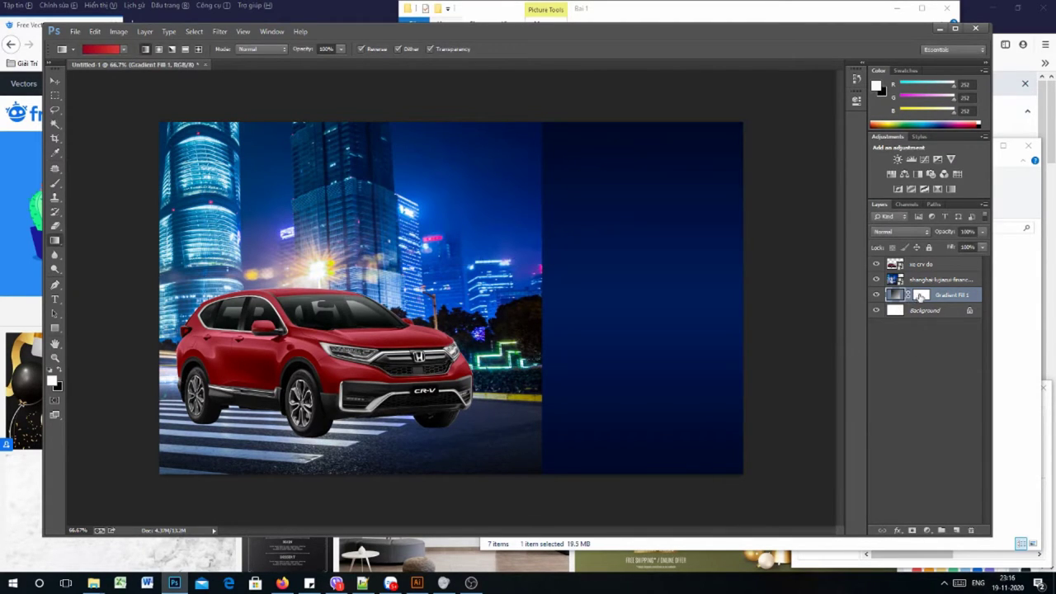
- Add a layer mask to the city image layer and swap the colours so black is the foreground
{"action": "left_click", "coordinate": [922, 295]}
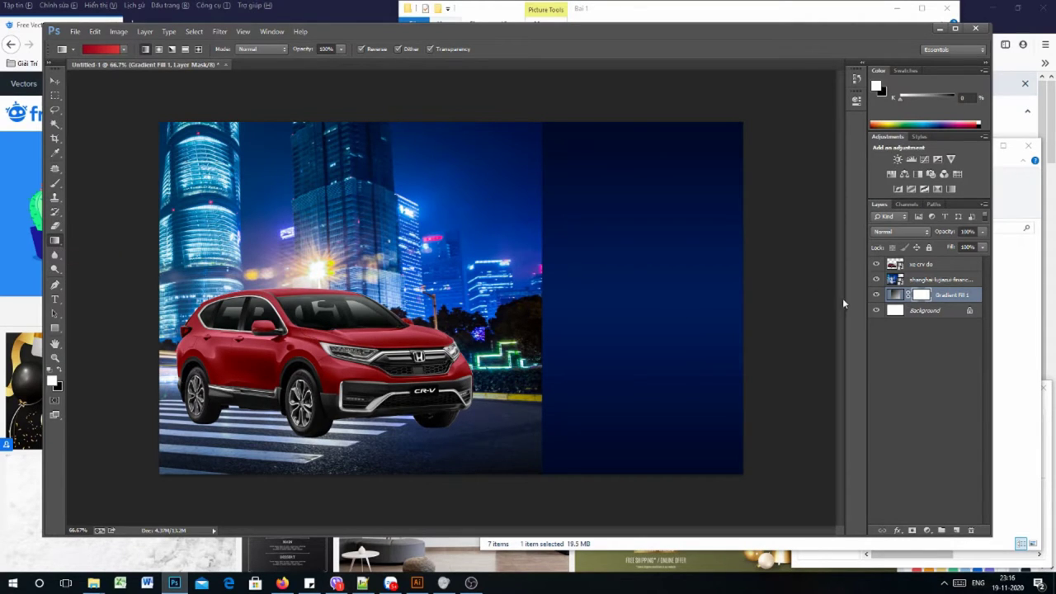
{"action": "left_click", "coordinate": [876, 296]}
{"action": "left_click", "coordinate": [876, 295]}
{"action": "left_click", "coordinate": [927, 281]}
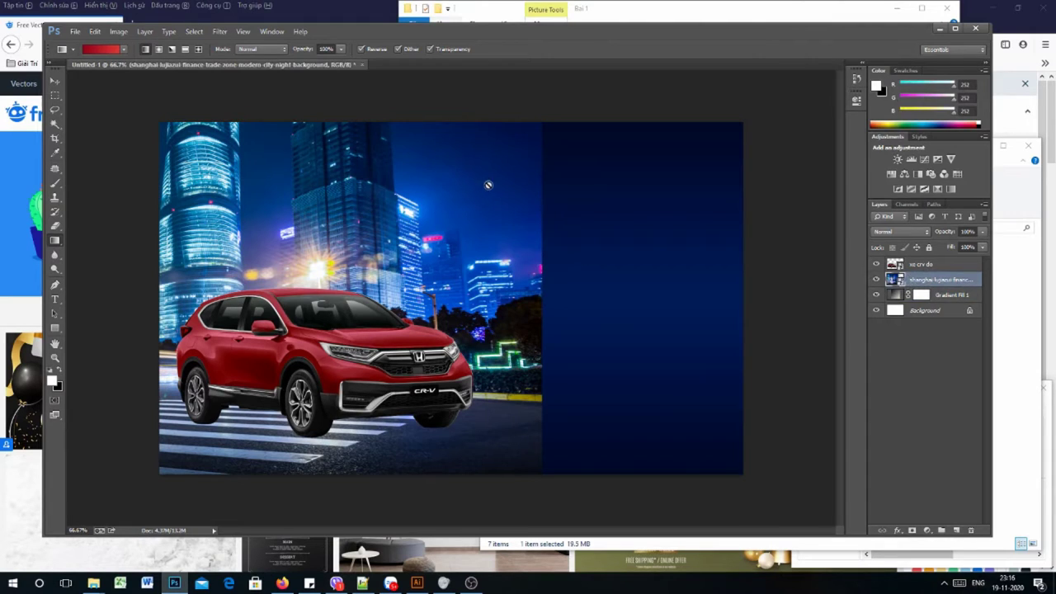
{"action": "left_click", "coordinate": [913, 530]}
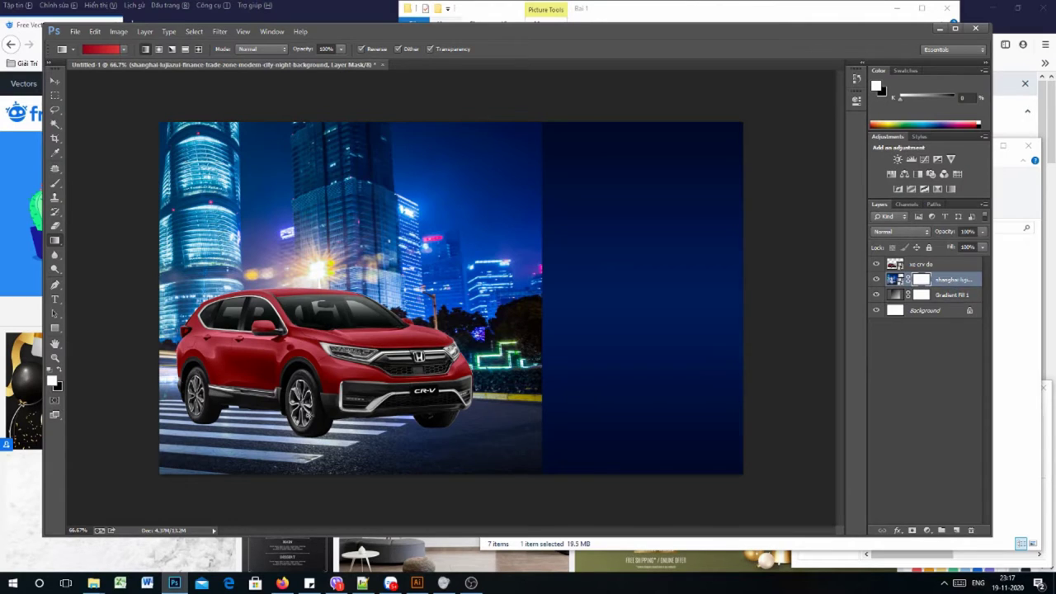
{"action": "key", "text": "x"}
- Undo the trial red gradient on the city layer's mask and switch the Gradient tool to the black-to-white preset
{"action": "left_click_drag", "start_coordinate": [486, 292], "coordinate": [600, 290]}
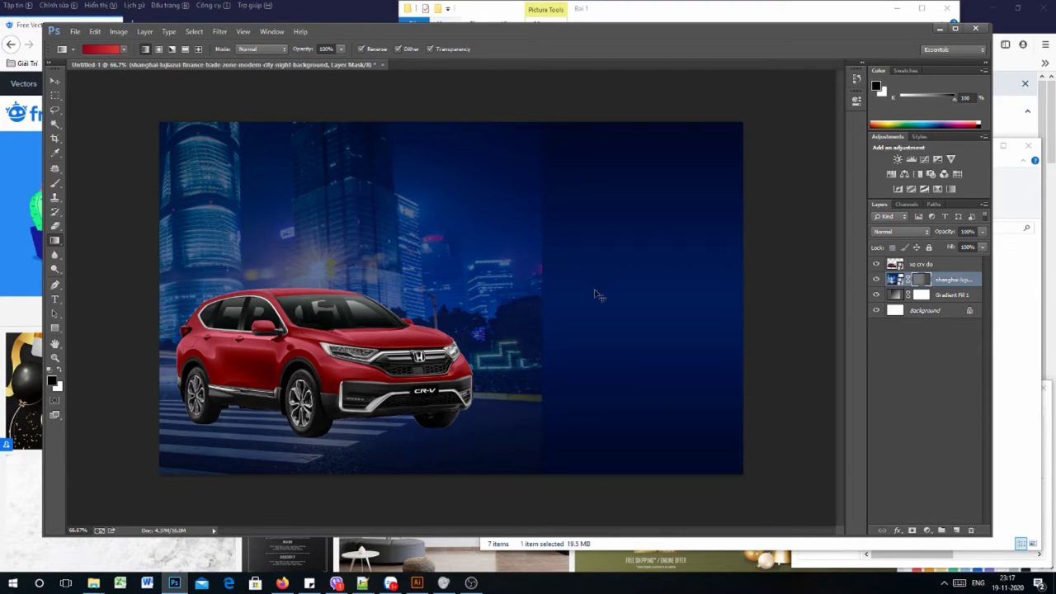
{"action": "key", "text": "ctrl+z"}
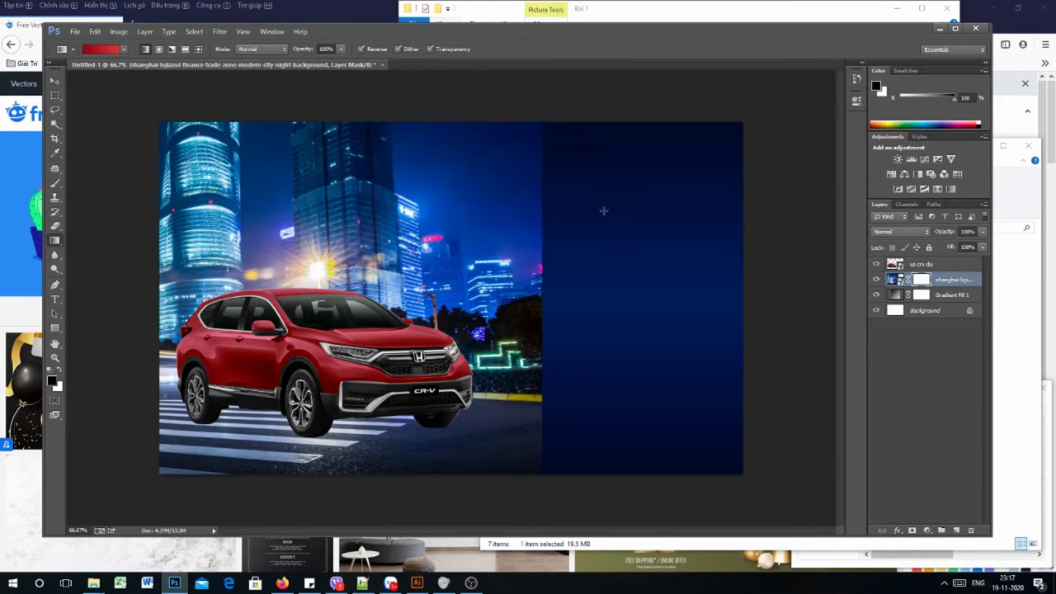
{"action": "left_click", "coordinate": [107, 50]}
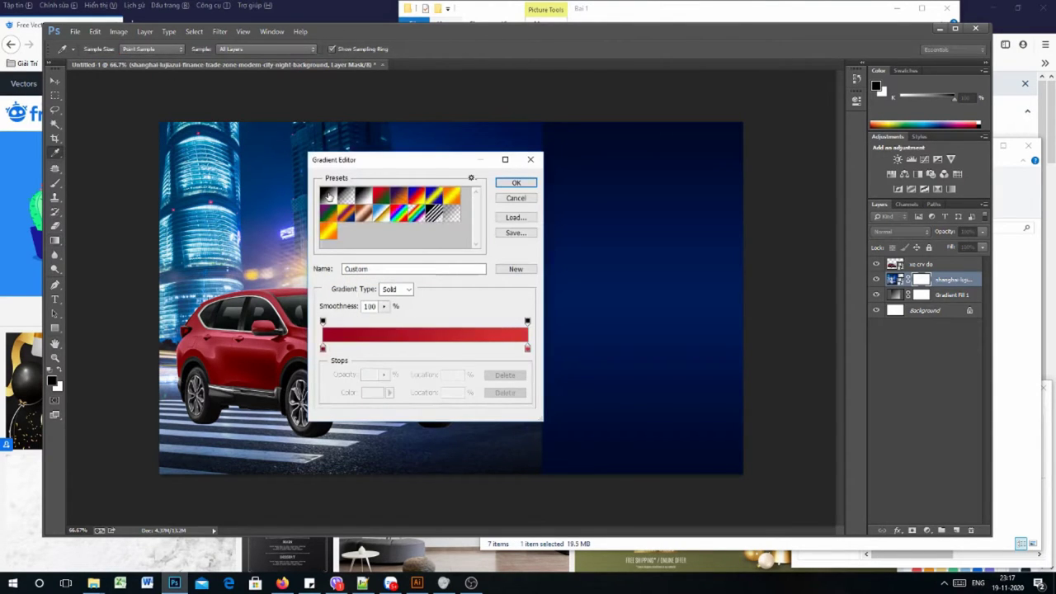
{"action": "left_click", "coordinate": [329, 195]}
{"action": "left_click", "coordinate": [516, 182]}
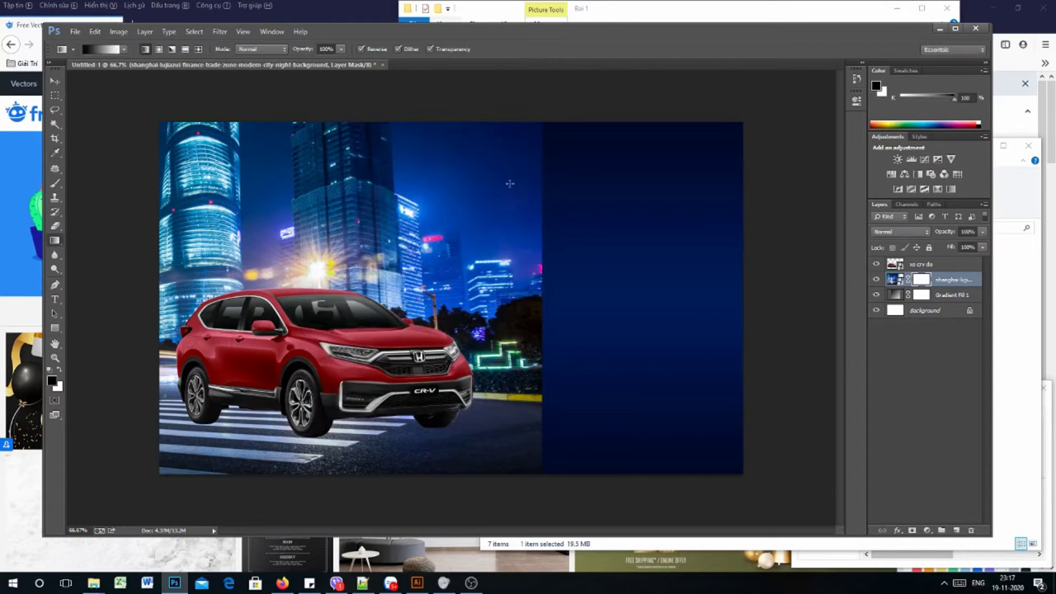
- Apply black-to-white gradients across the city layer's mask, with the last one running from mid-image to the car's front, to fade its right side into the blue
{"action": "left_click_drag", "start_coordinate": [498, 301], "coordinate": [577, 301]}
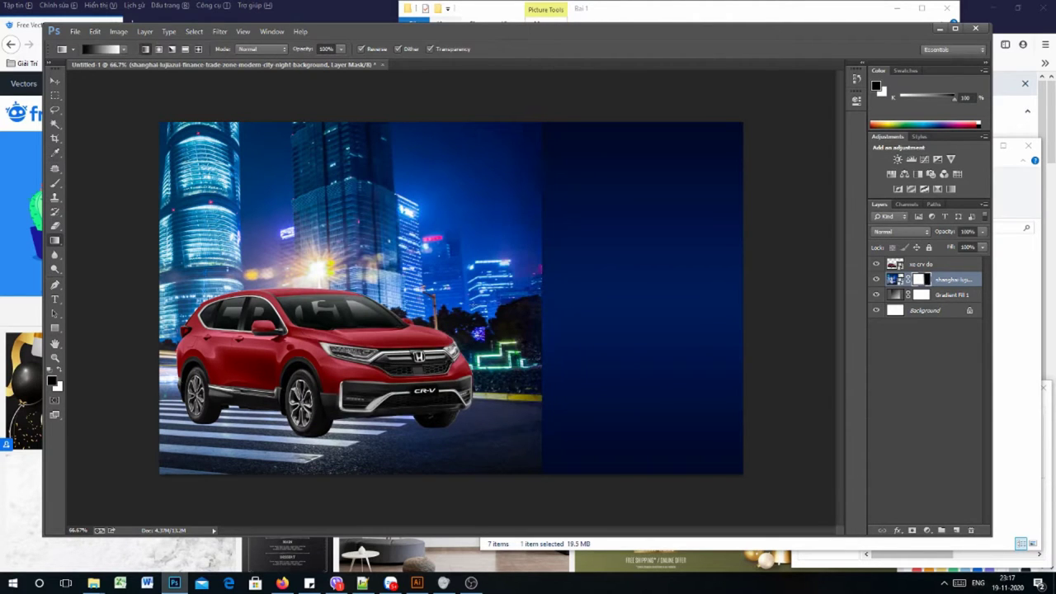
{"action": "left_click_drag", "start_coordinate": [475, 303], "coordinate": [646, 304]}
{"action": "left_click_drag", "start_coordinate": [322, 267], "coordinate": [502, 286]}
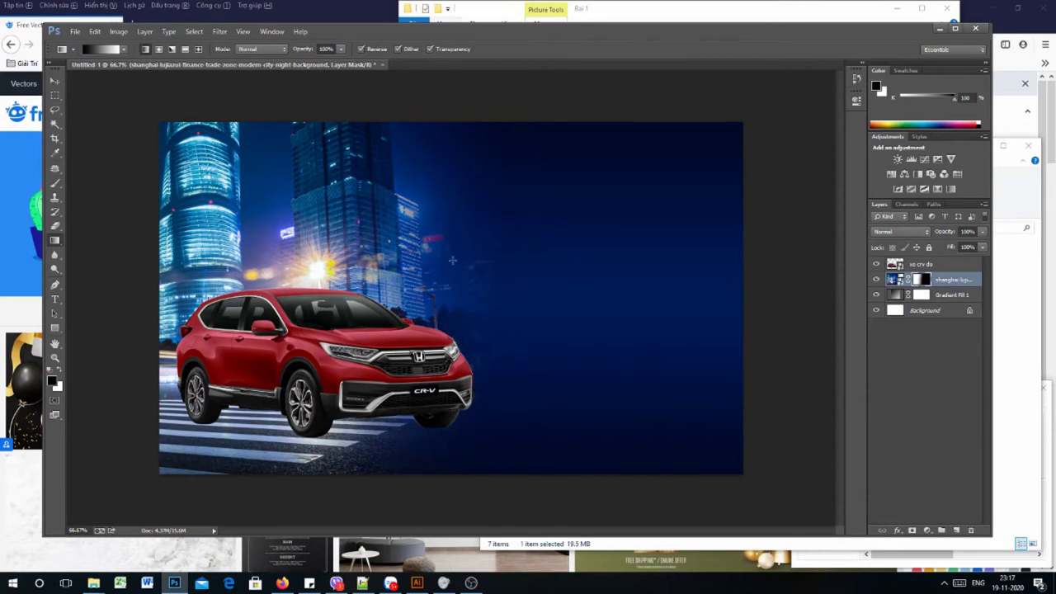
{"action": "left_click_drag", "start_coordinate": [379, 270], "coordinate": [491, 286]}
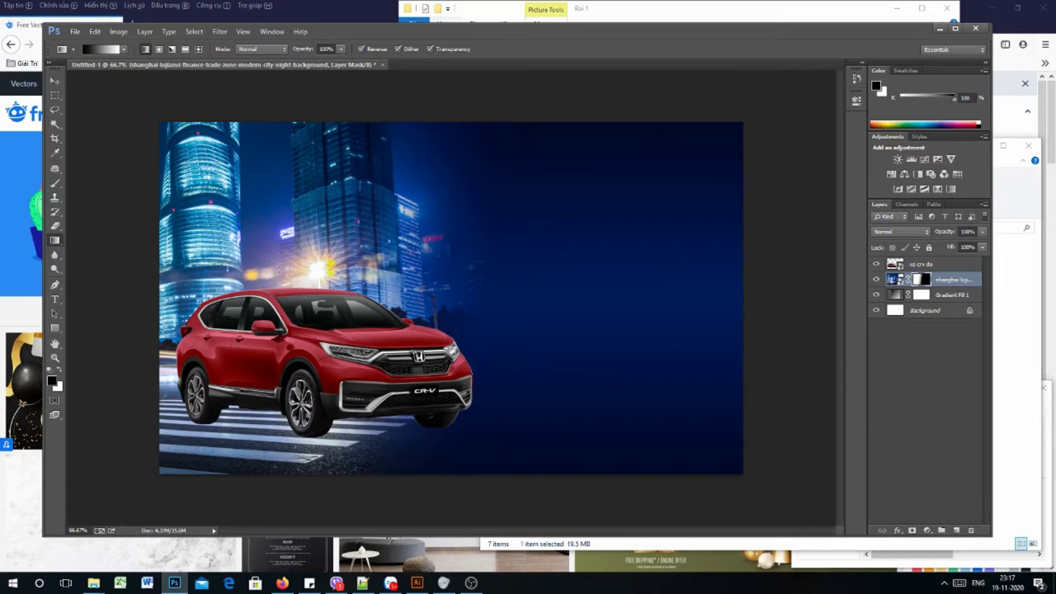
{"action": "left_click_drag", "start_coordinate": [281, 267], "coordinate": [475, 292]}
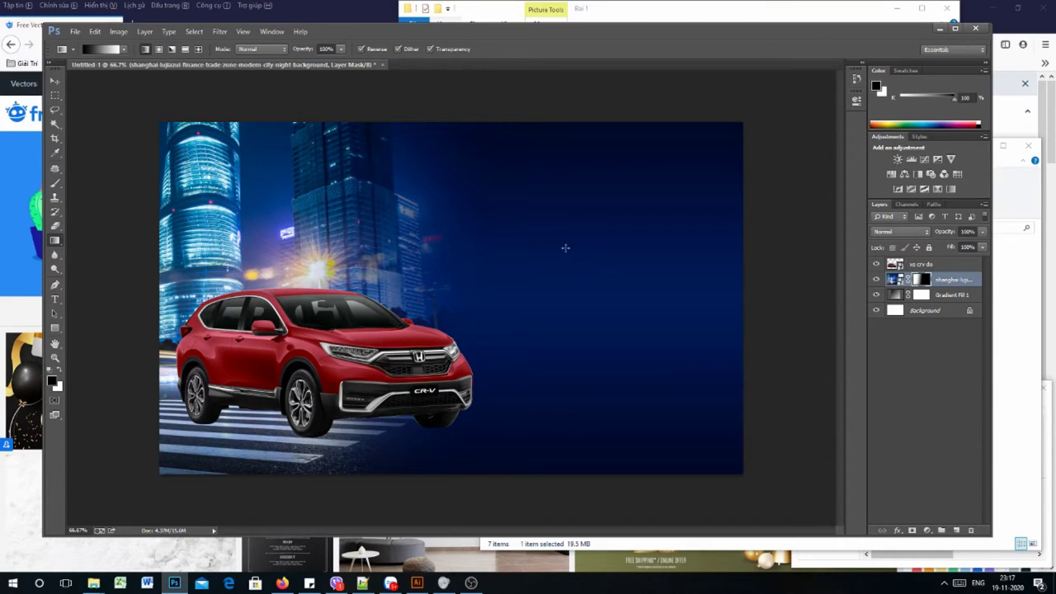
- Add a new layer above the car and outline the ground area under it with a closed four-point Pen path touching the wheel bottoms
{"action": "left_click", "coordinate": [920, 264]}
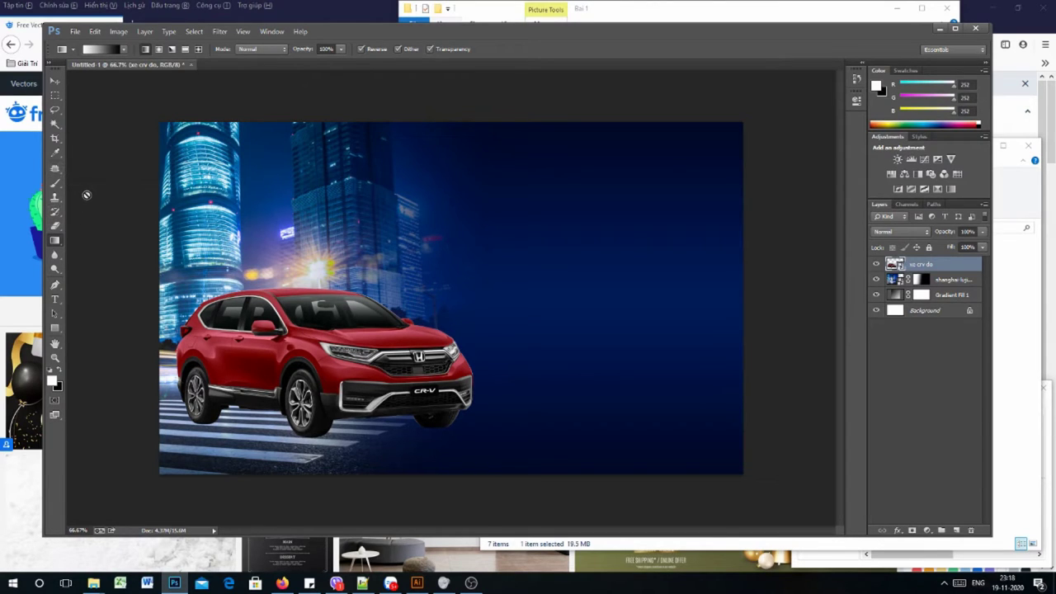
{"action": "key", "text": "p"}
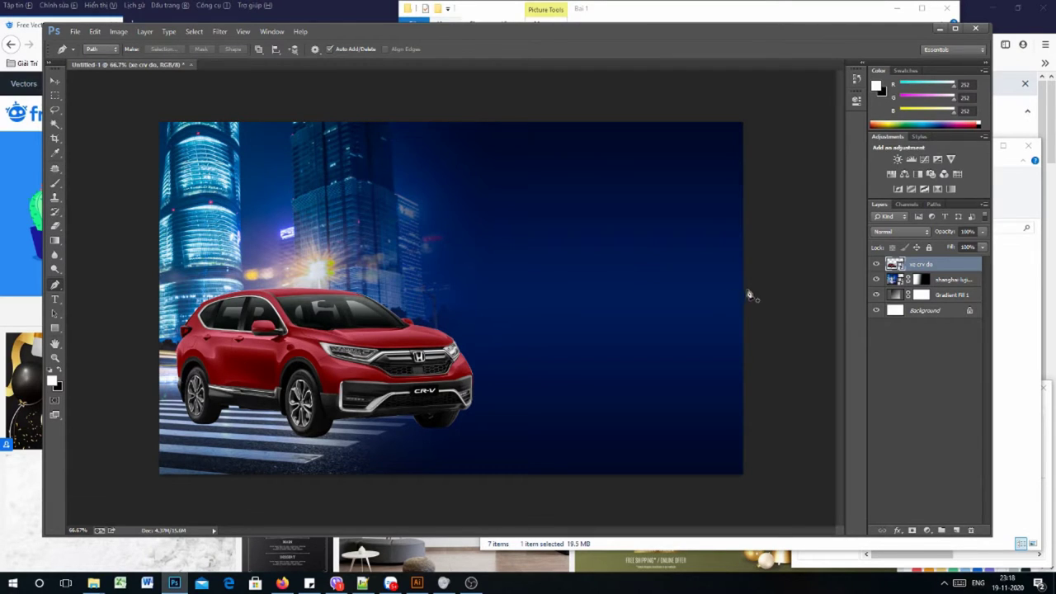
{"action": "left_click", "coordinate": [957, 530]}
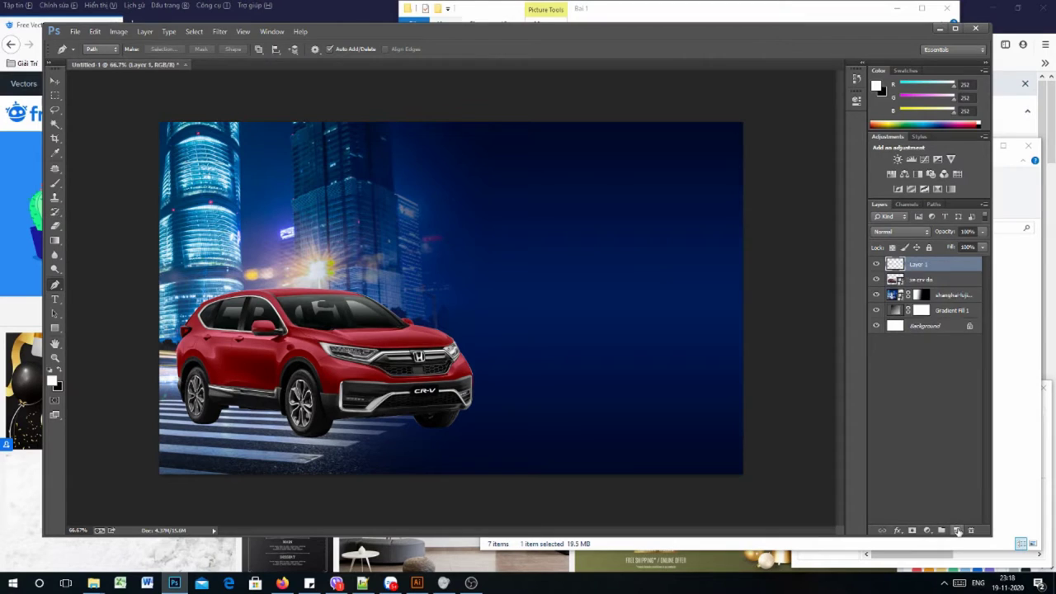
{"action": "left_click", "coordinate": [211, 428]}
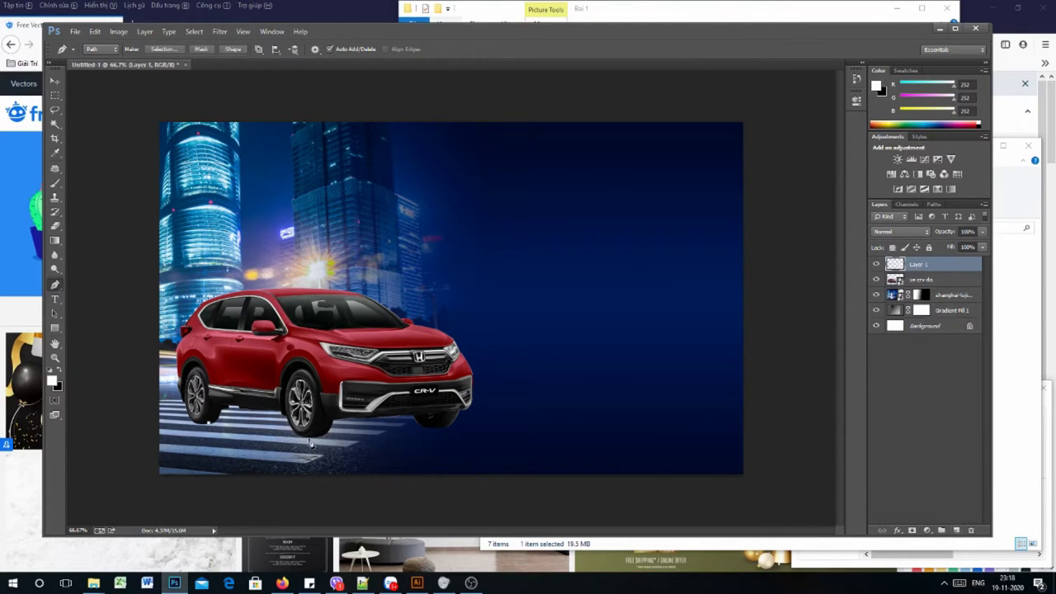
{"action": "left_click", "coordinate": [434, 432]}
{"action": "left_click", "coordinate": [294, 374]}
{"action": "left_click", "coordinate": [209, 425]}
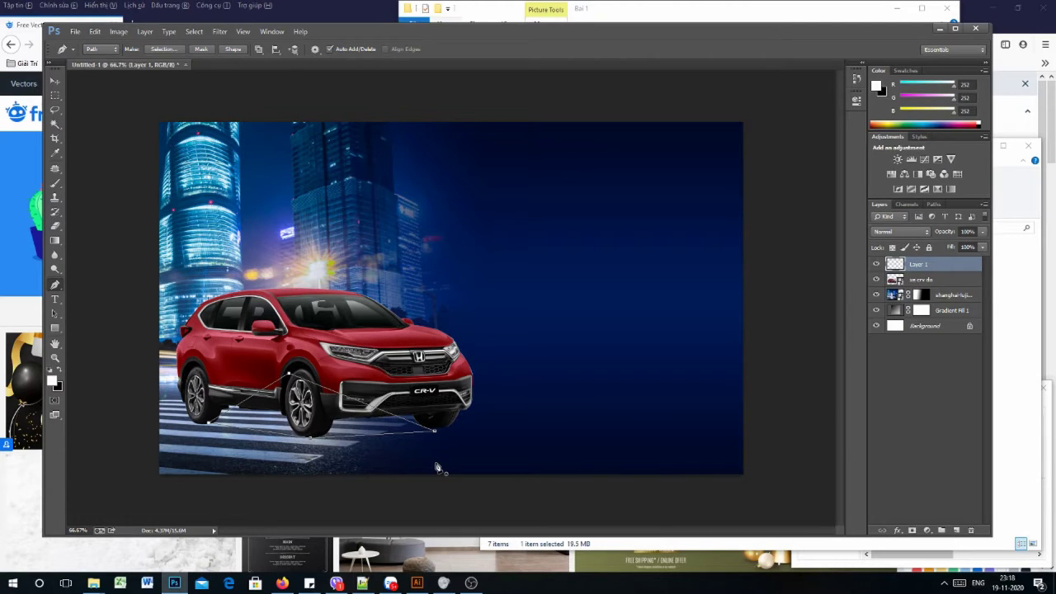
- Restore the dismissed Pen path under the car through the history, close it again at the rear wheel, and convert it to a selection
{"action": "key", "text": "Escape"}
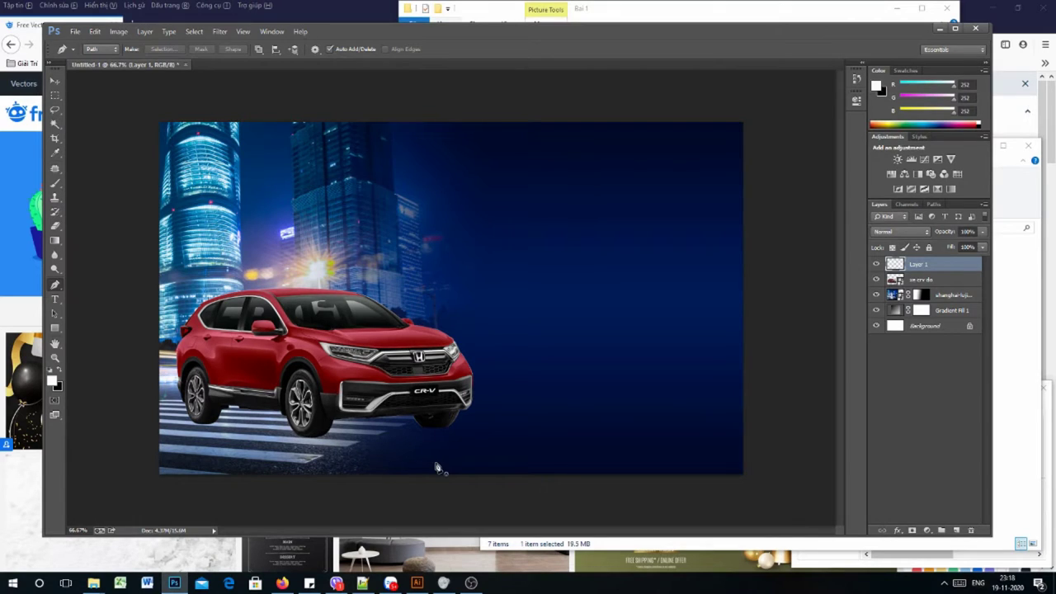
{"action": "left_click", "coordinate": [856, 78]}
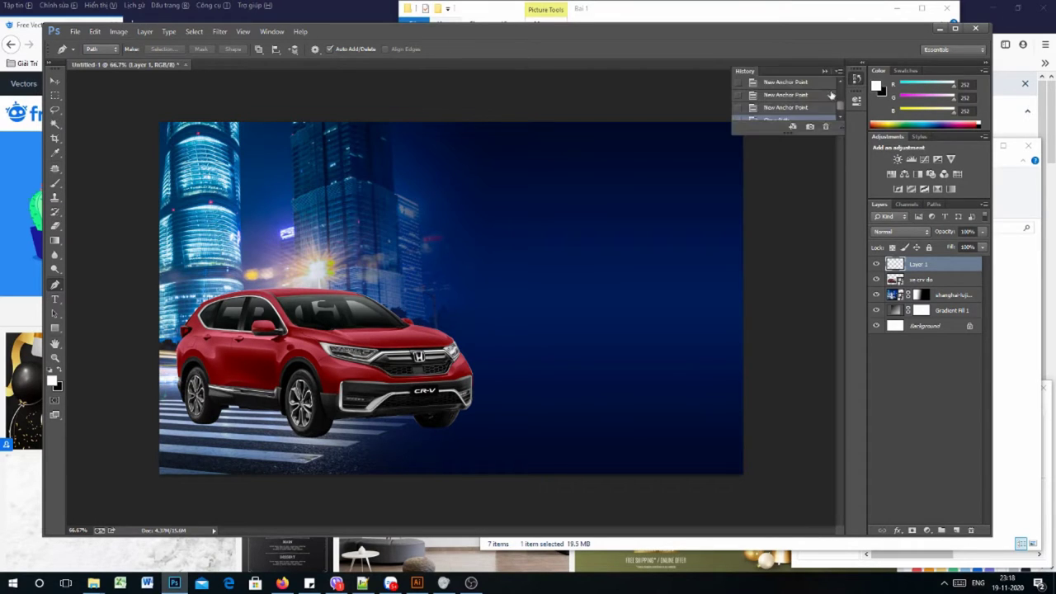
{"action": "left_click", "coordinate": [775, 108]}
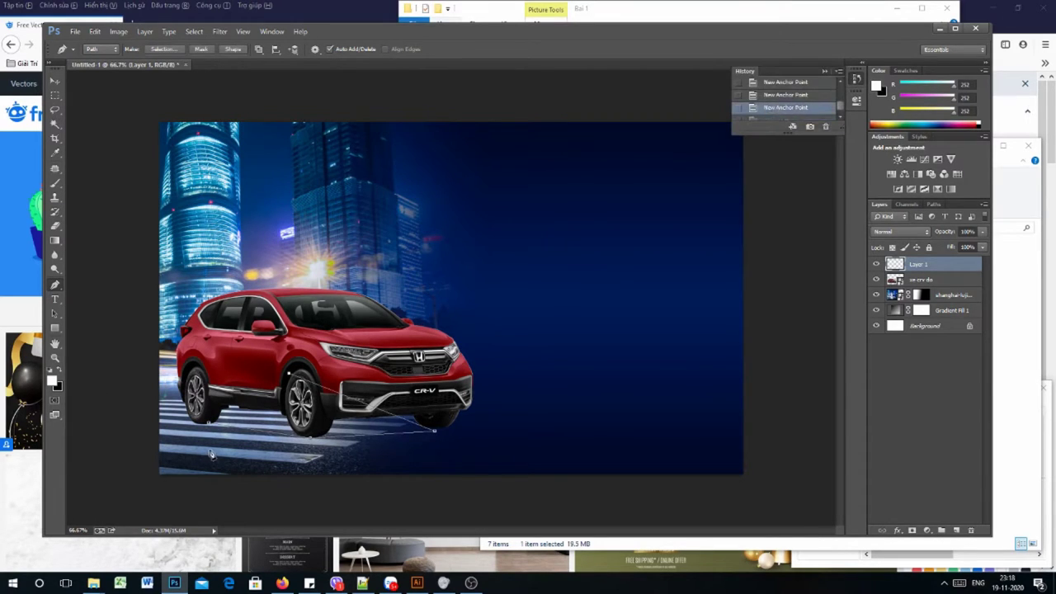
{"action": "scroll", "coordinate": [775, 108], "scroll_direction": "down", "scroll_amount": 1}
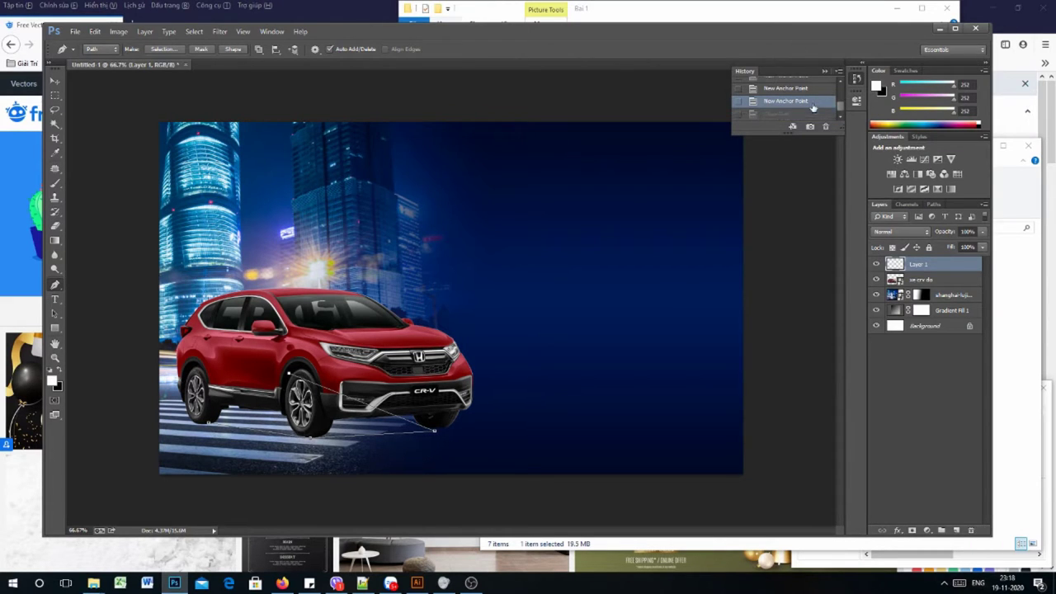
{"action": "left_click", "coordinate": [211, 424]}
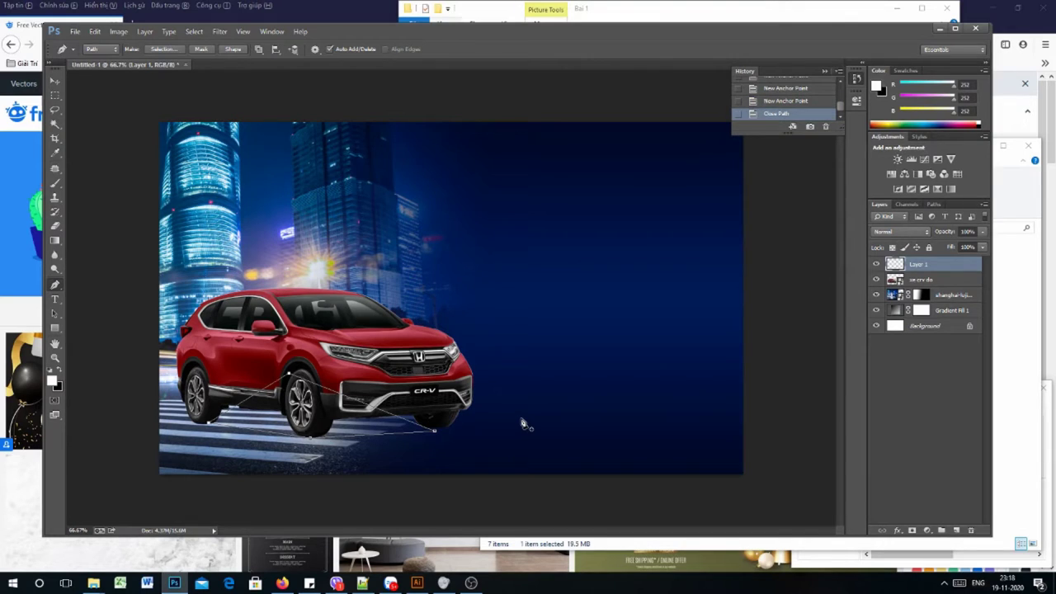
{"action": "key", "text": "ctrl+Return"}
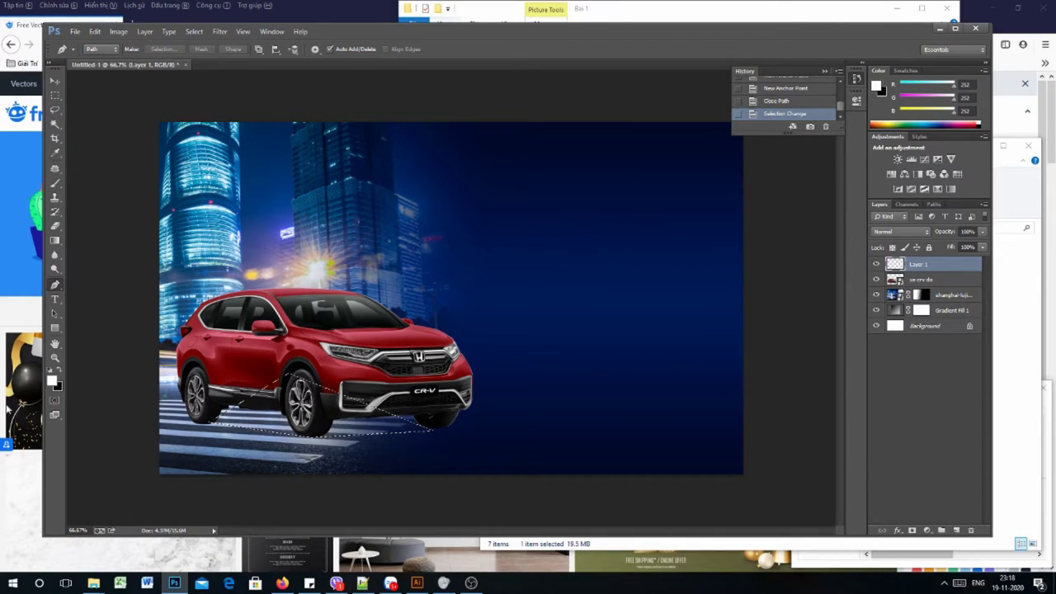
- Set the foreground colour to near-black, RGB 3, 3, 3
{"action": "left_click", "coordinate": [52, 381]}
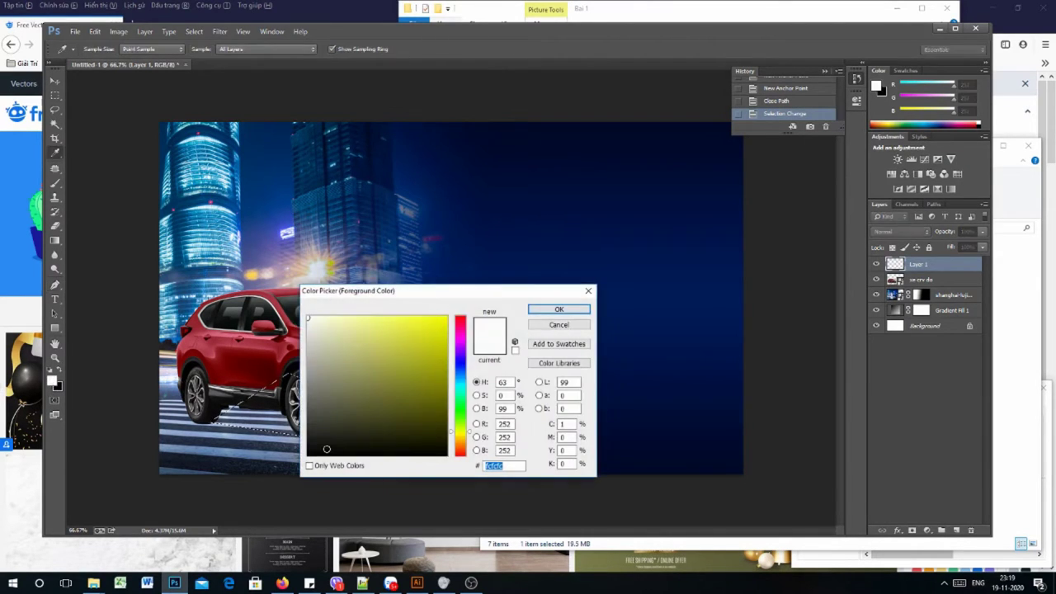
{"action": "left_click", "coordinate": [314, 453]}
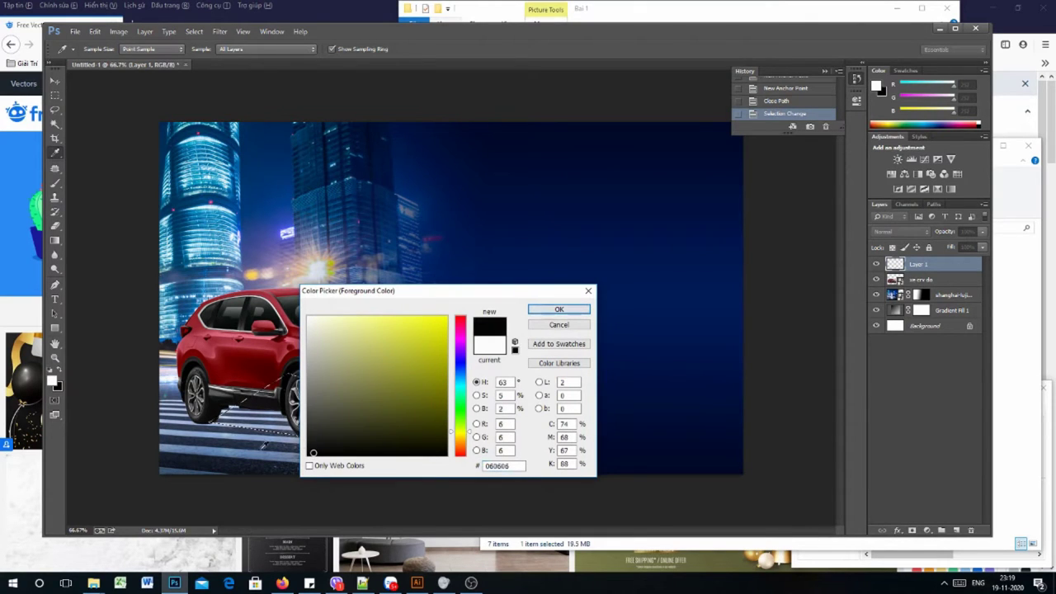
{"action": "left_click", "coordinate": [559, 309]}
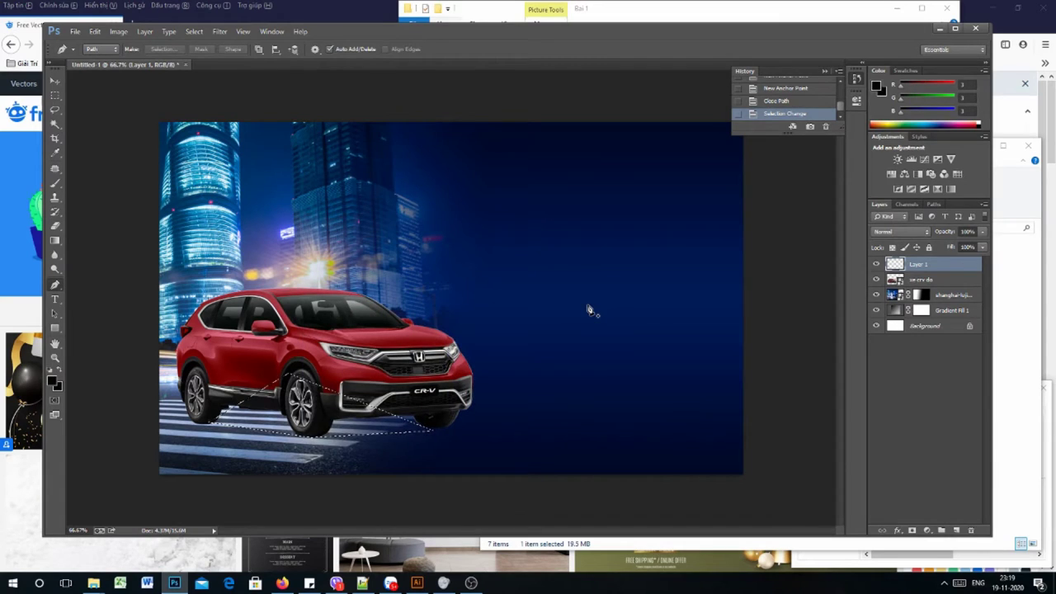
{"action": "key", "text": "shift+F6"}
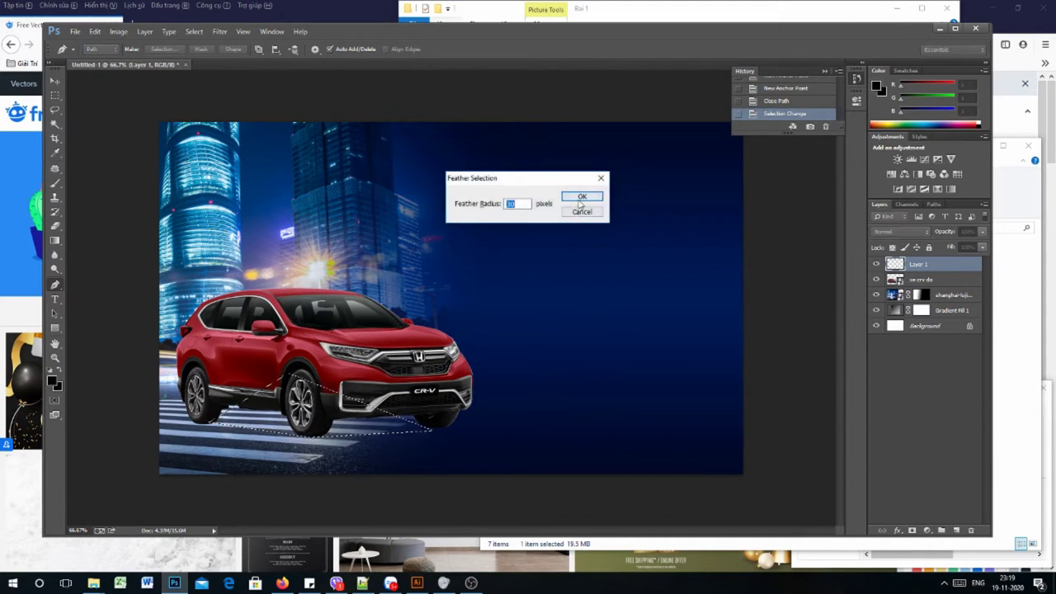
{"action": "left_click", "coordinate": [579, 198]}
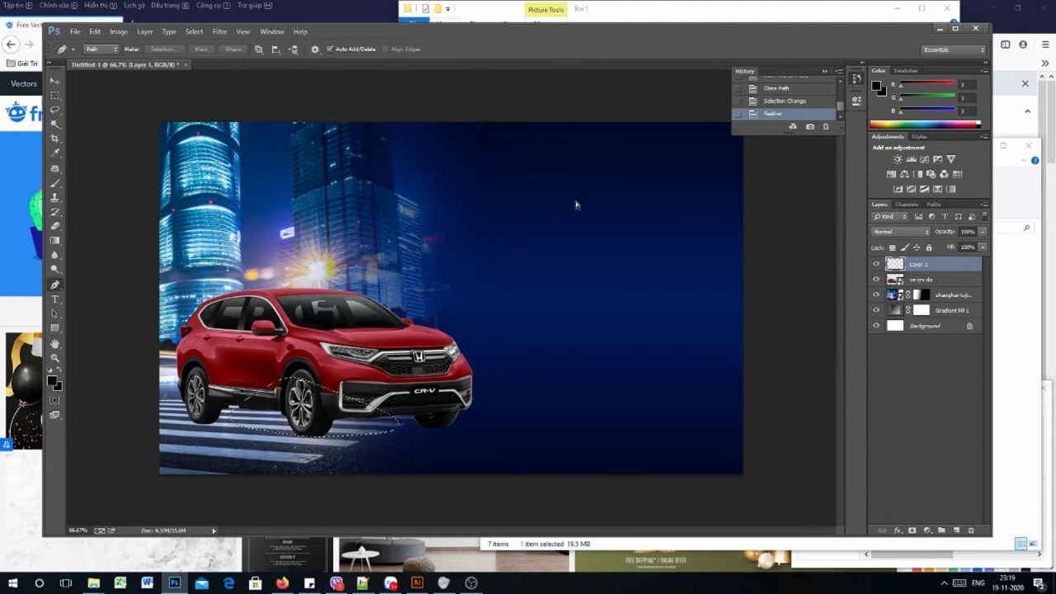
{"action": "key", "text": "ctrl+z"}
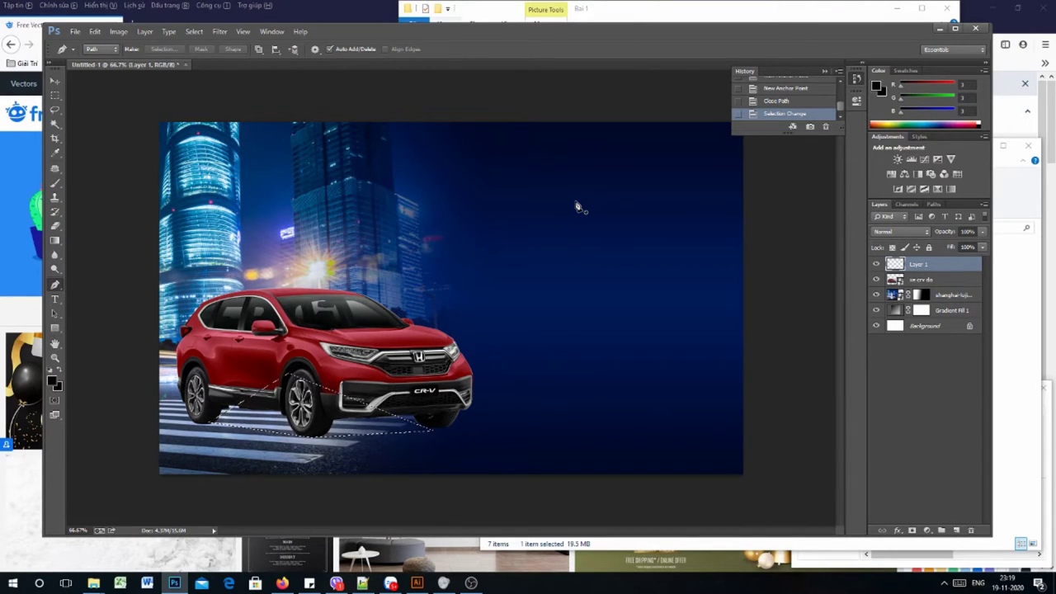
- Feather the ground selection by 15 pixels, fill it with the near-black foreground colour on the new layer, and deselect
{"action": "key", "text": "shift+F6"}
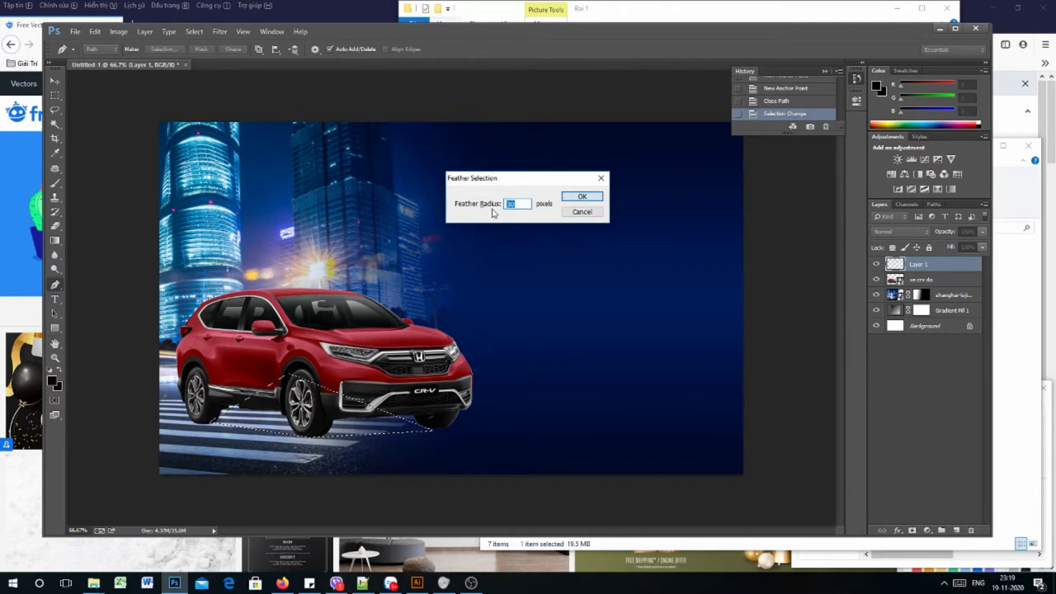
{"action": "type", "text": "15"}
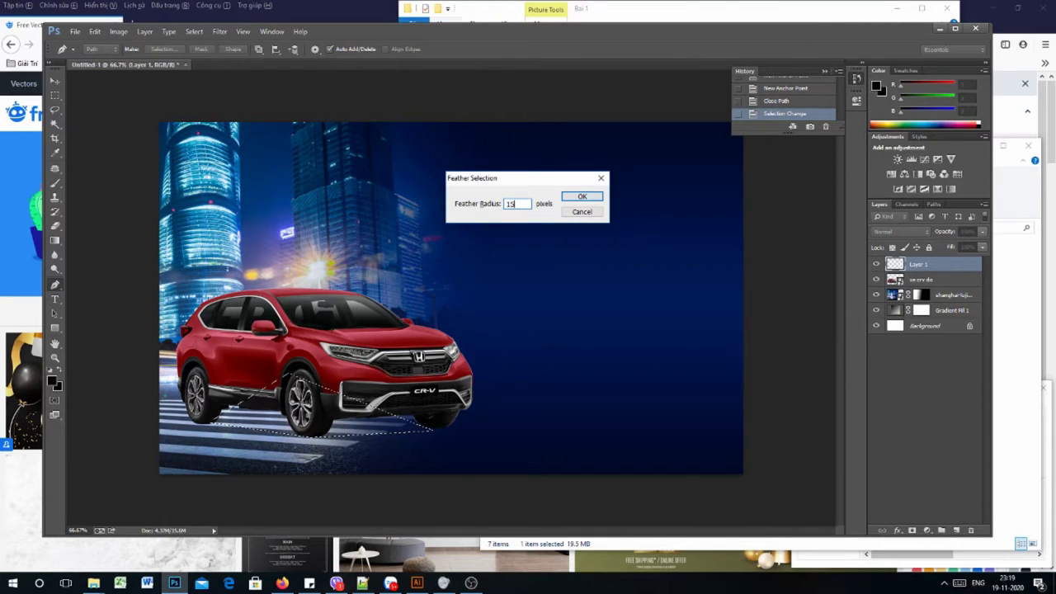
{"action": "left_click", "coordinate": [575, 197]}
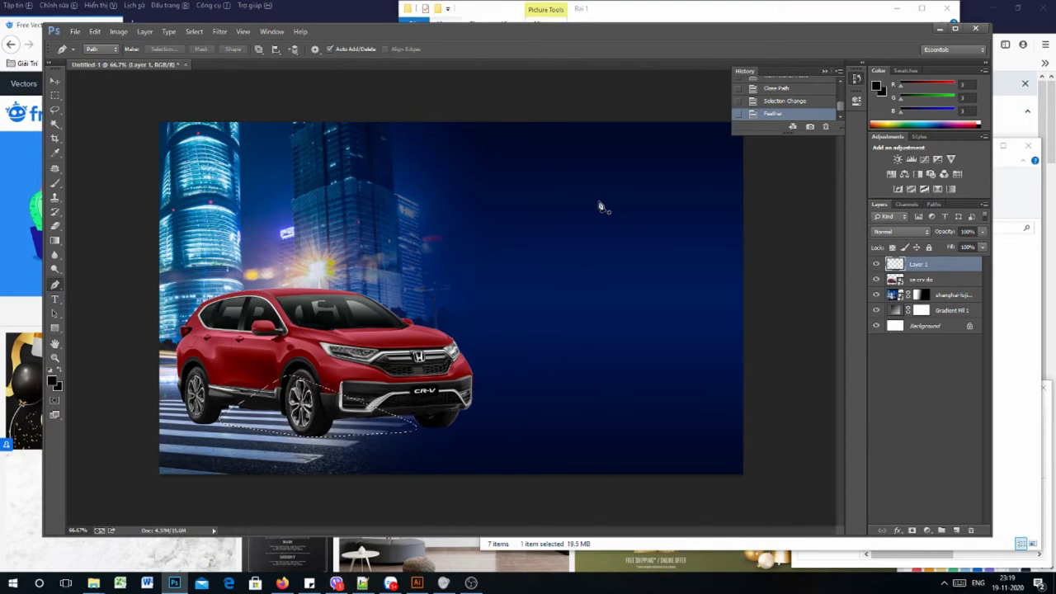
{"action": "key", "text": "alt+BackSpace"}
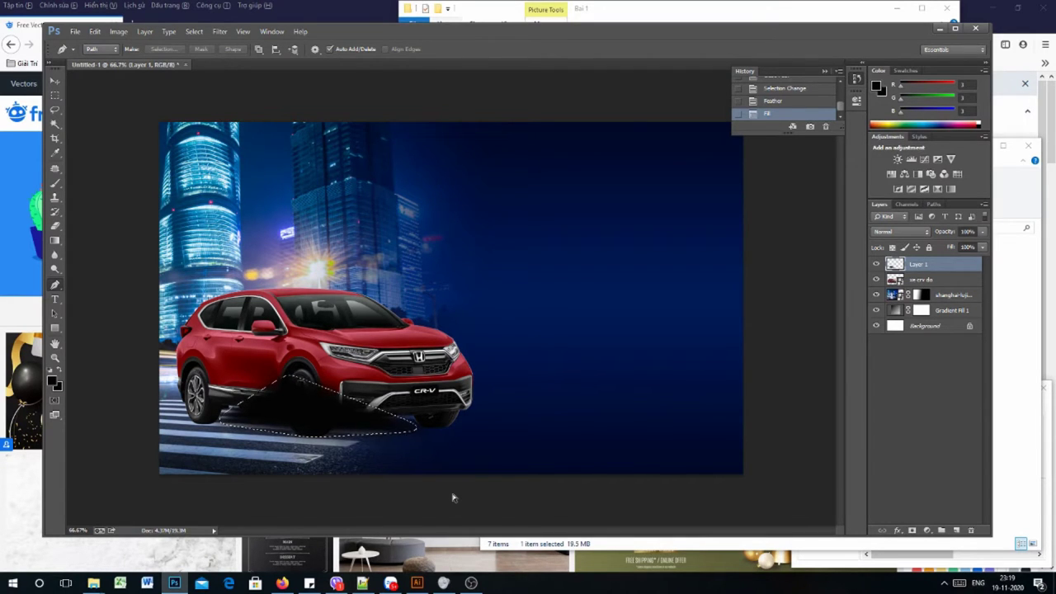
{"action": "key", "text": "ctrl+d"}
- Place the shadow layer beneath the car layer and distort it wider so it spreads around the wheels and past the car's front
{"action": "left_click_drag", "start_coordinate": [895, 266], "coordinate": [895, 285]}
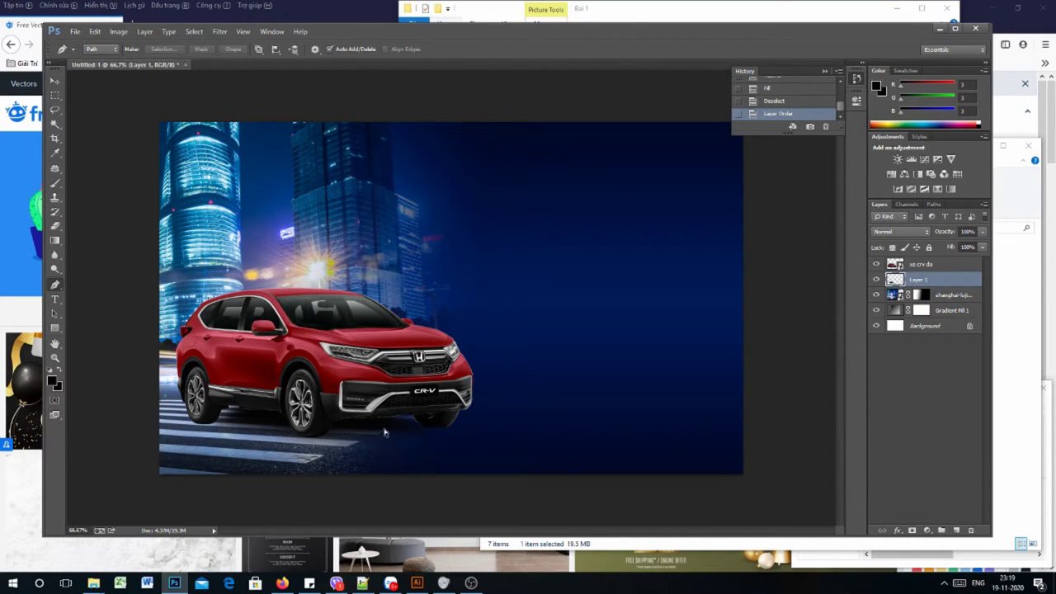
{"action": "key", "text": "ctrl+t"}
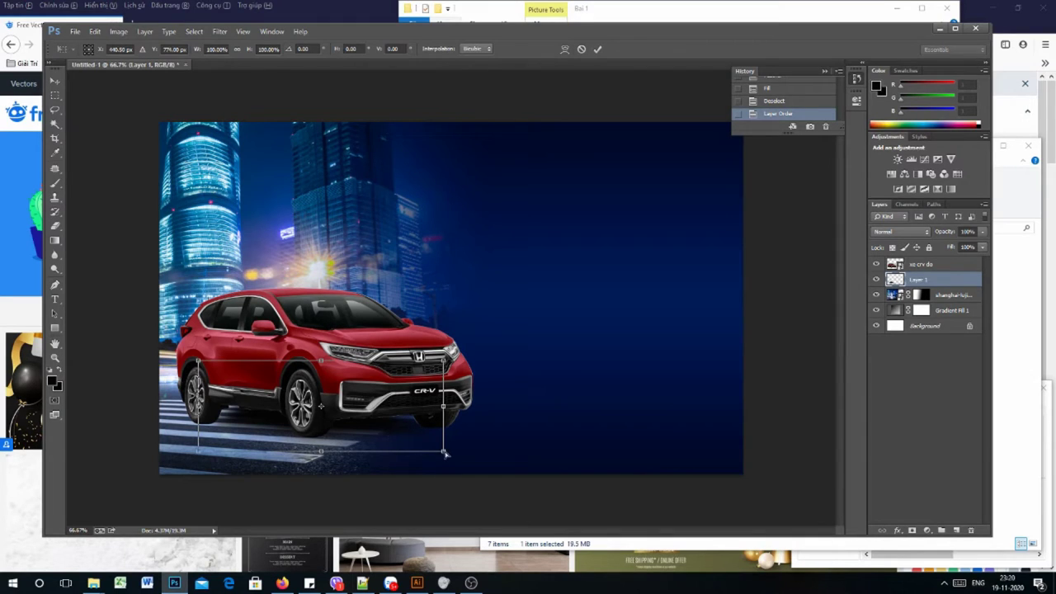
{"action": "left_click_drag", "start_coordinate": [444, 453], "coordinate": [468, 463]}
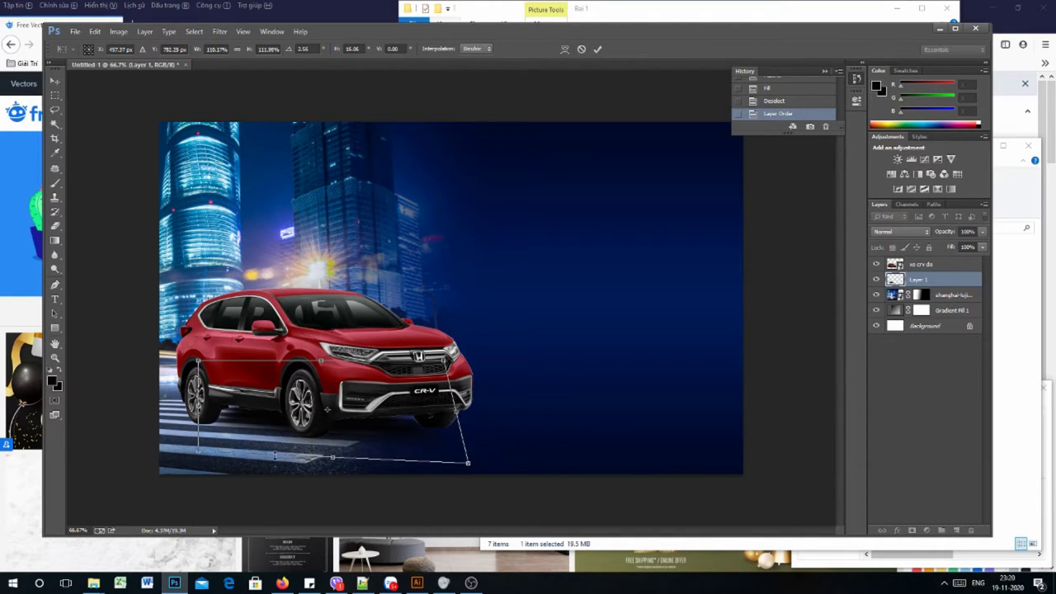
{"action": "left_click_drag", "start_coordinate": [335, 464], "coordinate": [320, 464]}
{"action": "left_click_drag", "start_coordinate": [445, 360], "coordinate": [481, 339]}
{"action": "left_click_drag", "start_coordinate": [183, 450], "coordinate": [175, 445]}
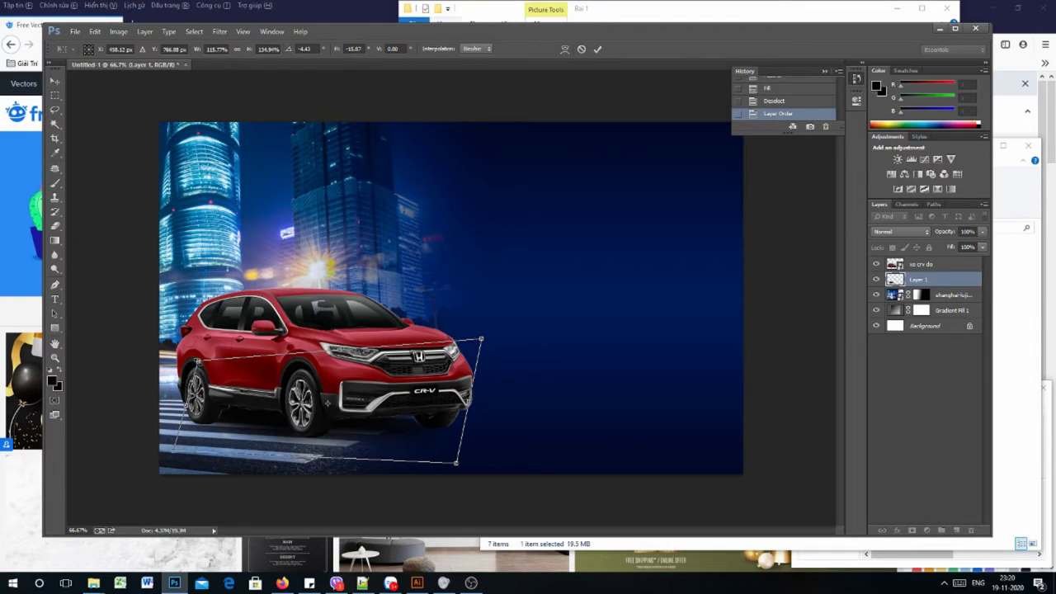
{"action": "left_click_drag", "start_coordinate": [198, 361], "coordinate": [212, 358]}
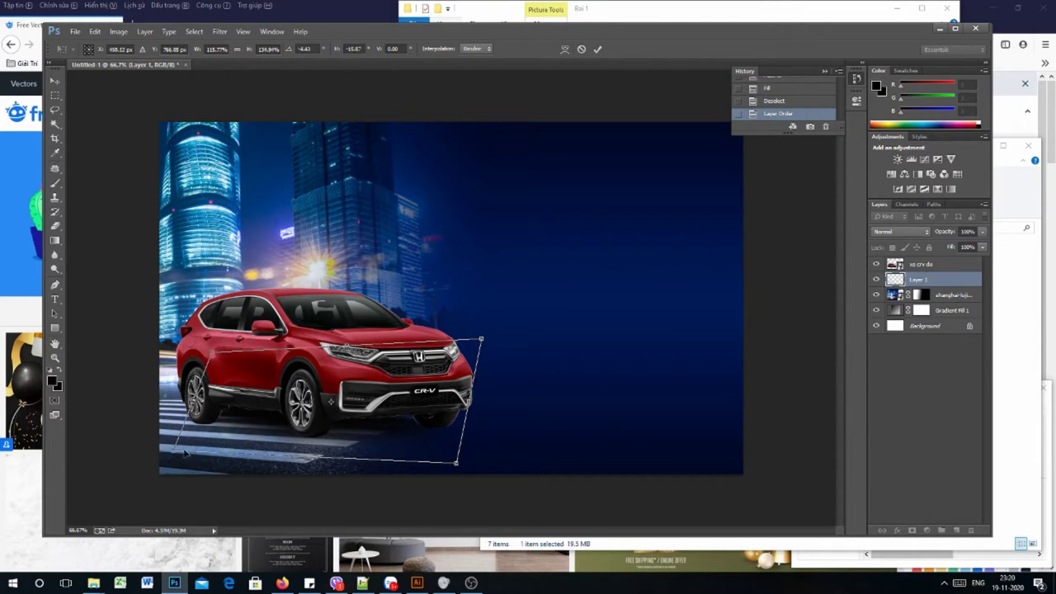
{"action": "key", "text": "ctrl+z"}
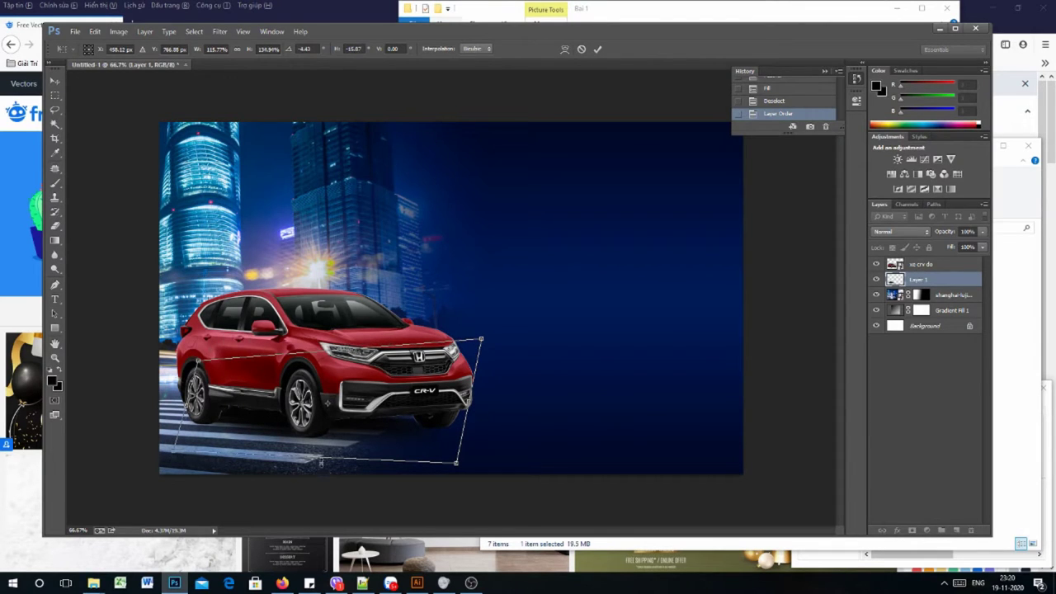
{"action": "left_click_drag", "start_coordinate": [317, 461], "coordinate": [316, 468]}
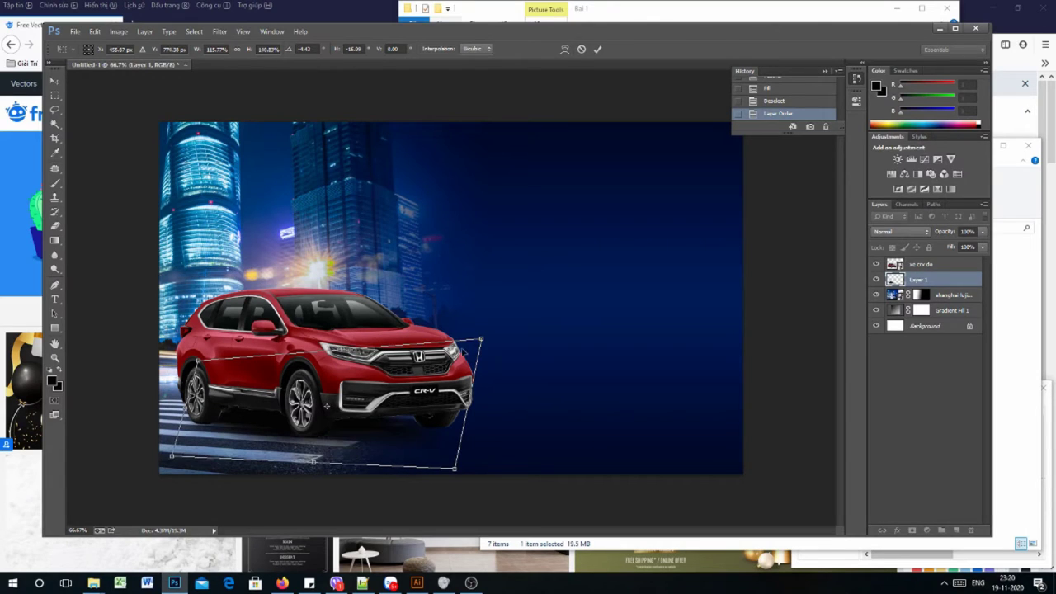
{"action": "left_click_drag", "start_coordinate": [480, 338], "coordinate": [523, 338]}
{"action": "left_click_drag", "start_coordinate": [424, 413], "coordinate": [431, 416]}
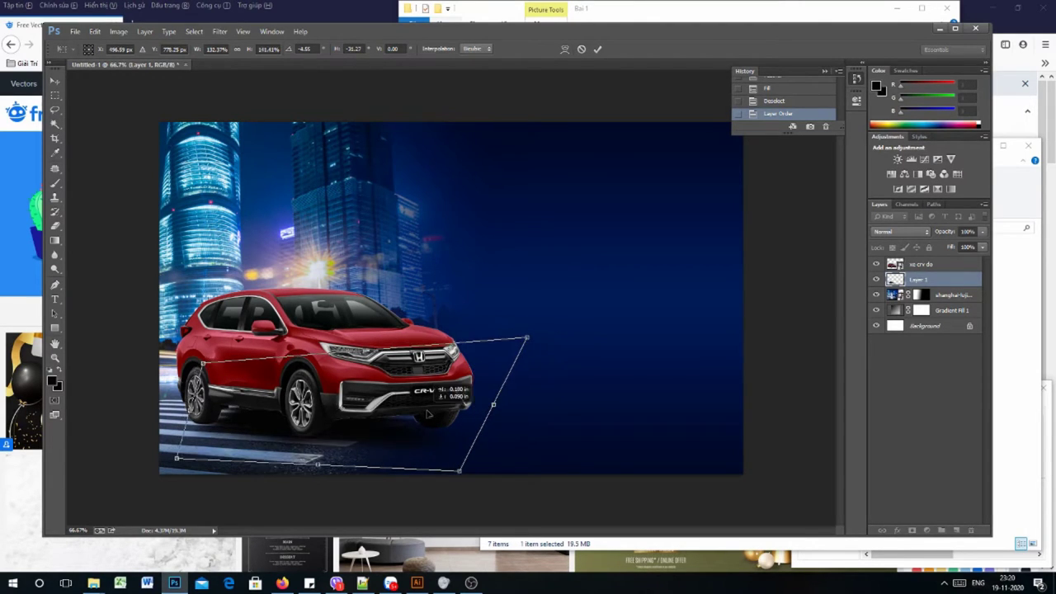
{"action": "key", "text": "Return"}
{"action": "key", "text": "p"}
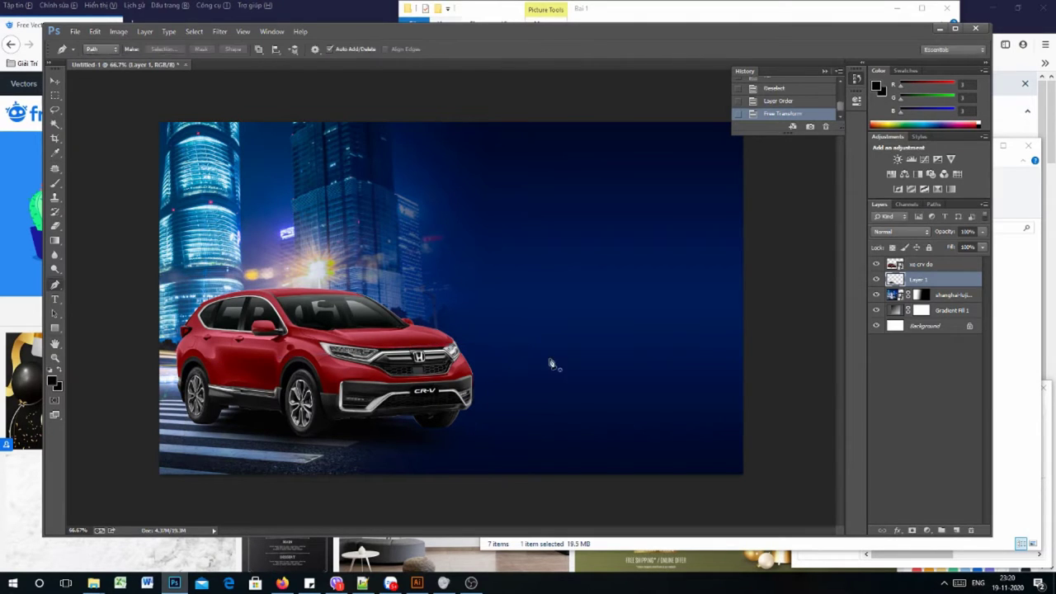
- Lower the shadow layer's fill to 93%
{"action": "left_click", "coordinate": [981, 249]}
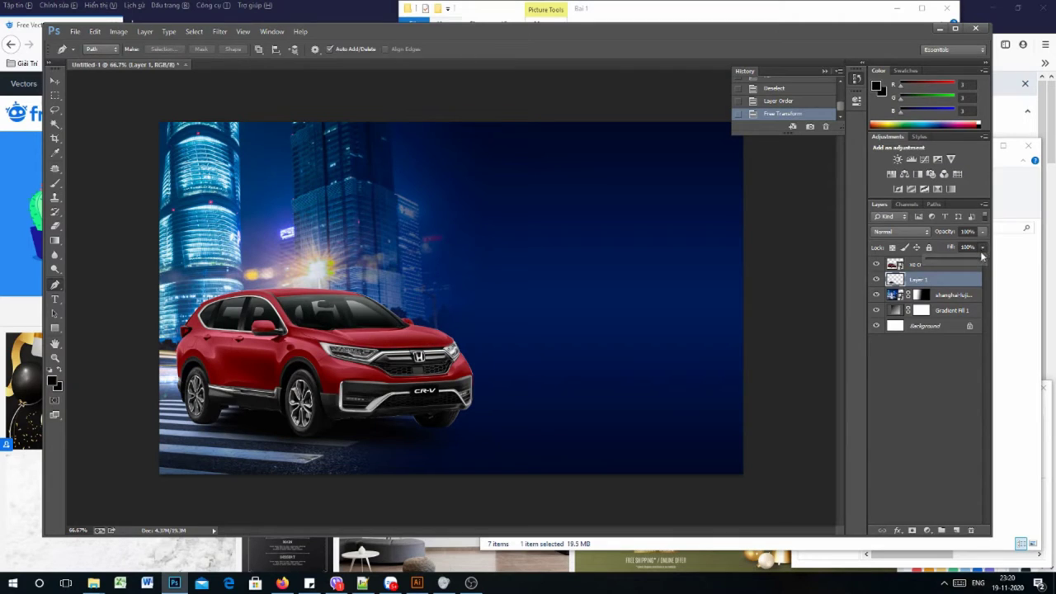
{"action": "left_click_drag", "start_coordinate": [982, 262], "coordinate": [975, 263]}
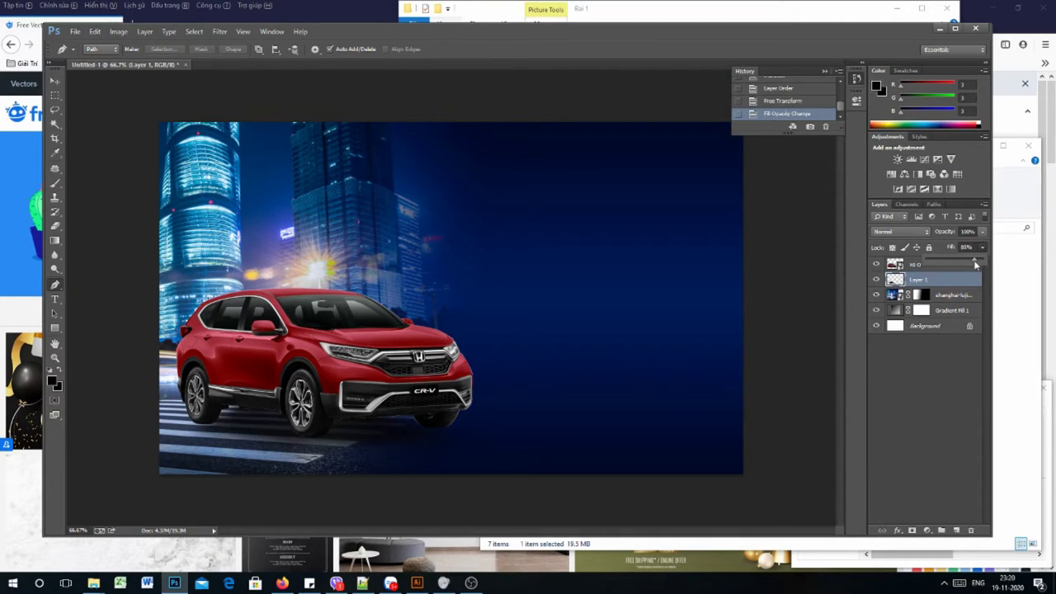
{"action": "left_click_drag", "start_coordinate": [976, 263], "coordinate": [980, 262]}
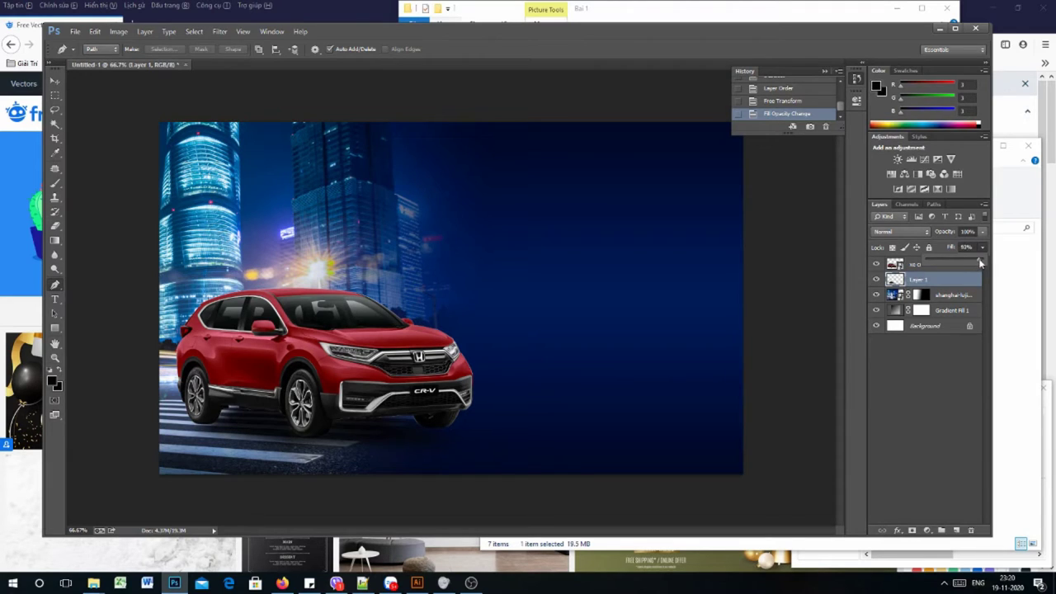
- Duplicate the red car layer and set the copy's blending mode to Vivid Light
{"action": "left_click", "coordinate": [911, 264]}
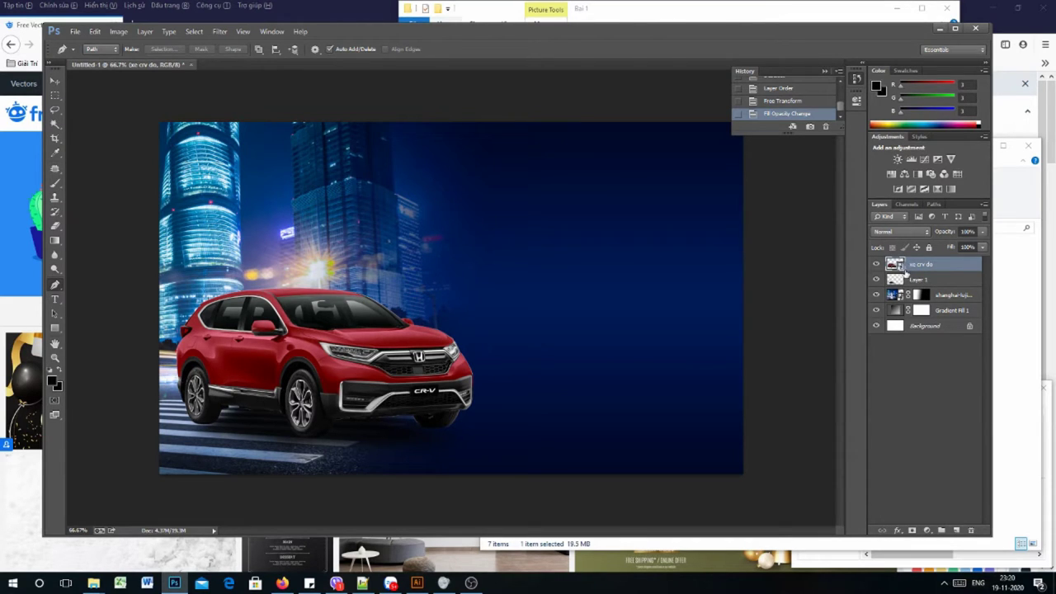
{"action": "key", "text": "ctrl+j"}
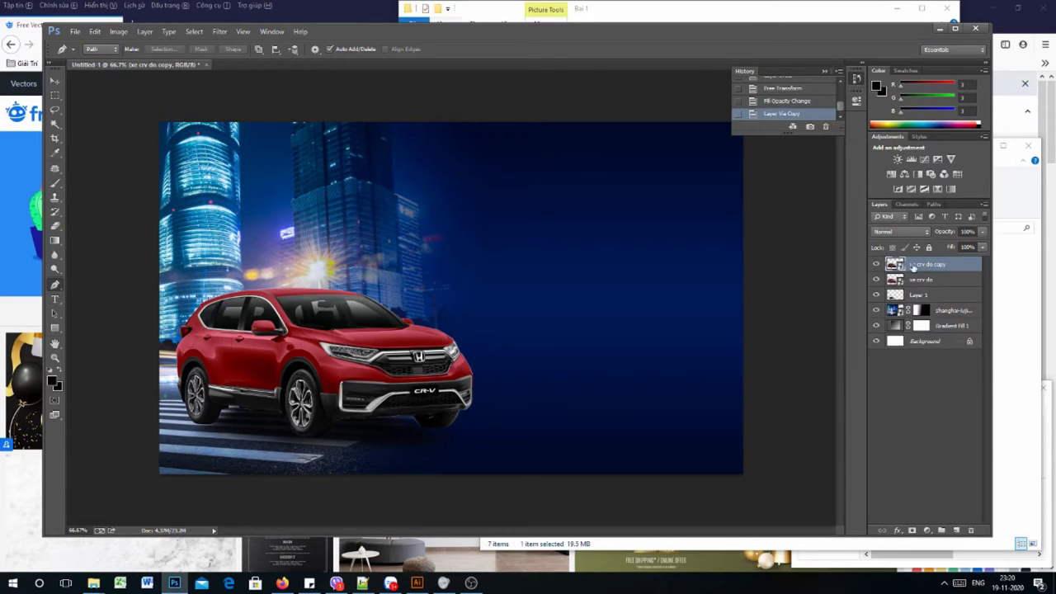
{"action": "left_click", "coordinate": [906, 234]}
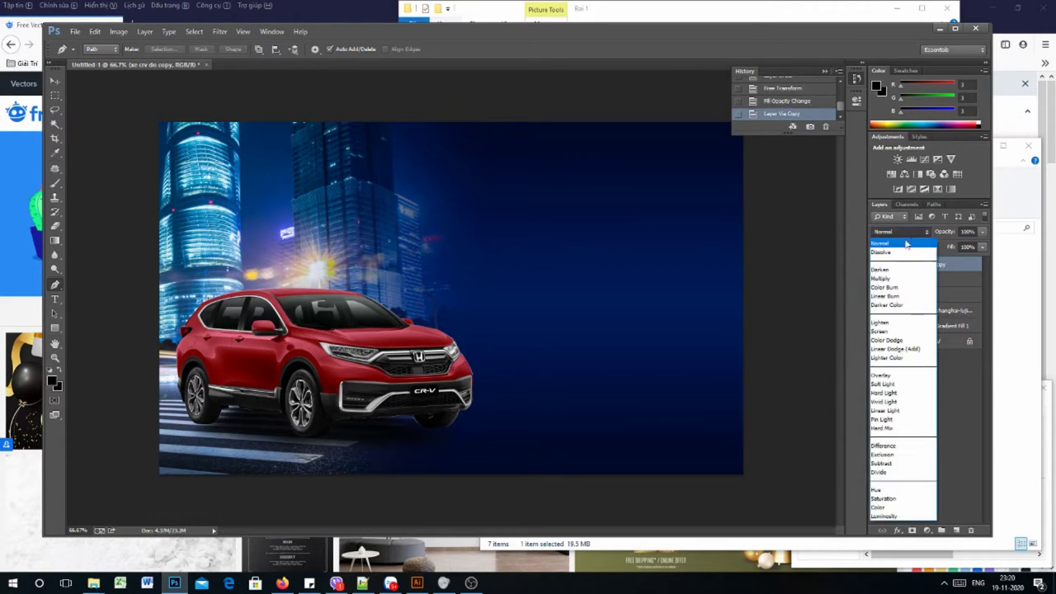
{"action": "left_click", "coordinate": [891, 401]}
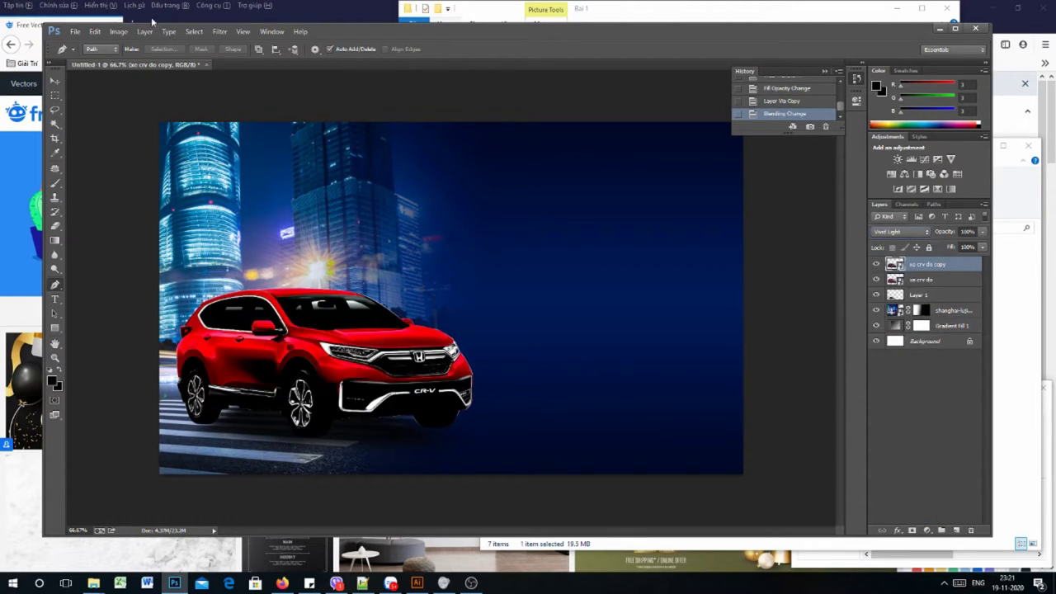
- Apply a High Pass filter with a 3.1-pixel radius to the Vivid Light copy of the car layer
{"action": "left_click", "coordinate": [221, 33]}
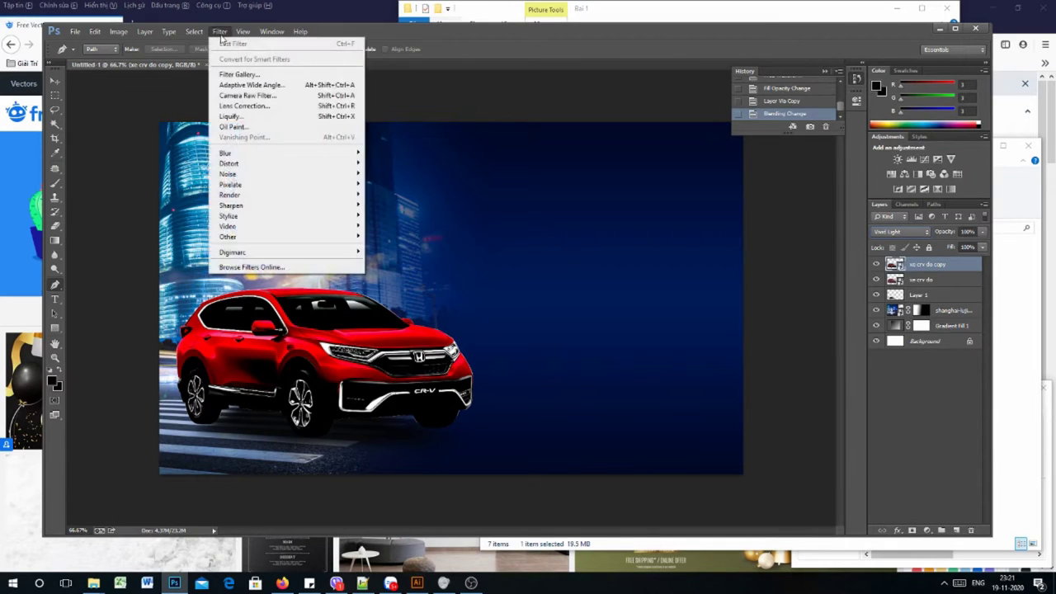
{"action": "mouse_move", "coordinate": [246, 239]}
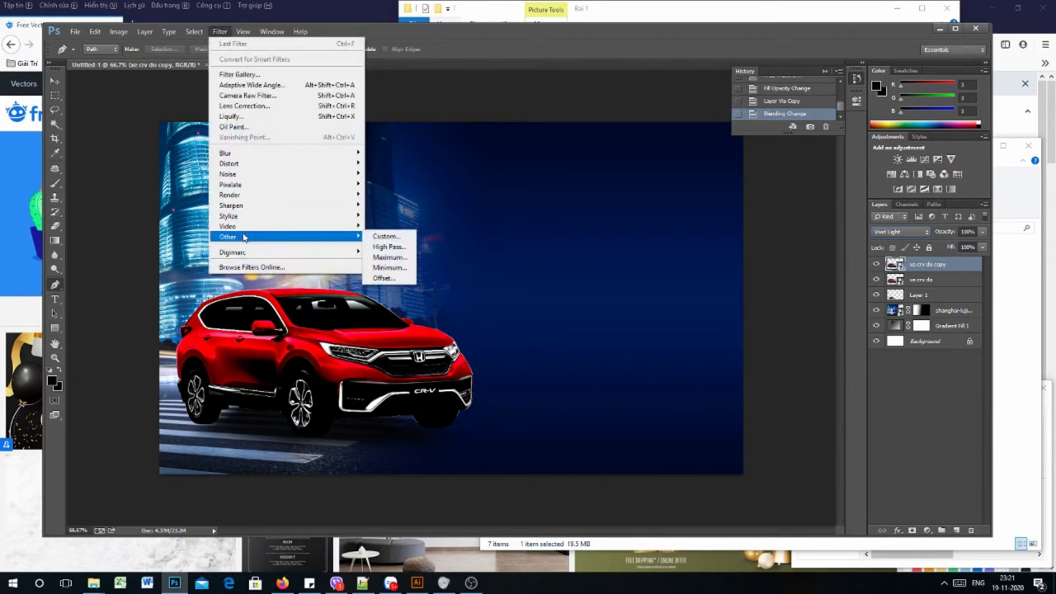
{"action": "left_click", "coordinate": [386, 246]}
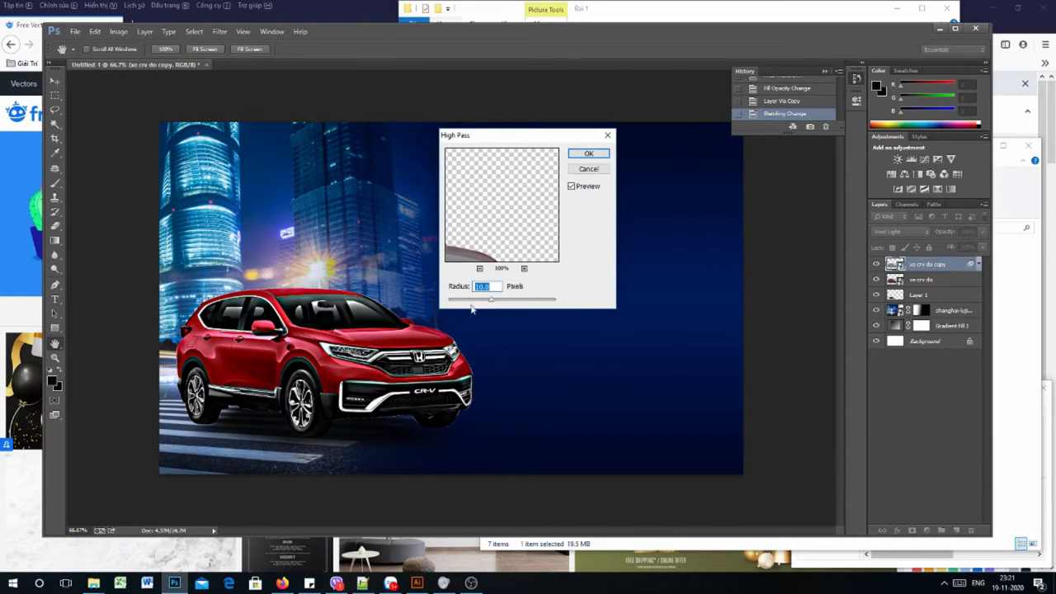
{"action": "left_click_drag", "start_coordinate": [490, 302], "coordinate": [467, 305]}
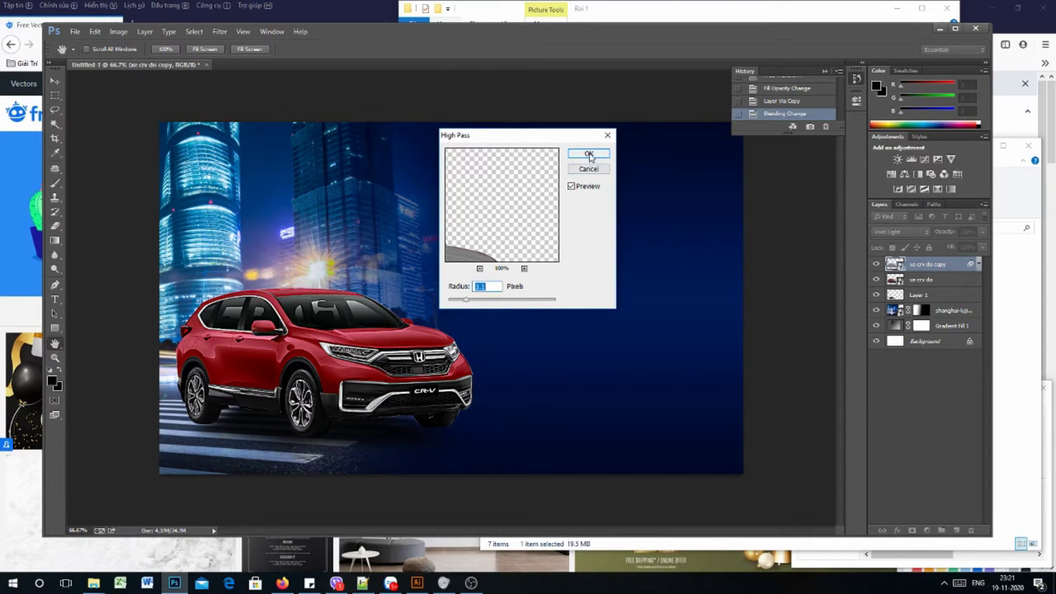
{"action": "left_click", "coordinate": [588, 154]}
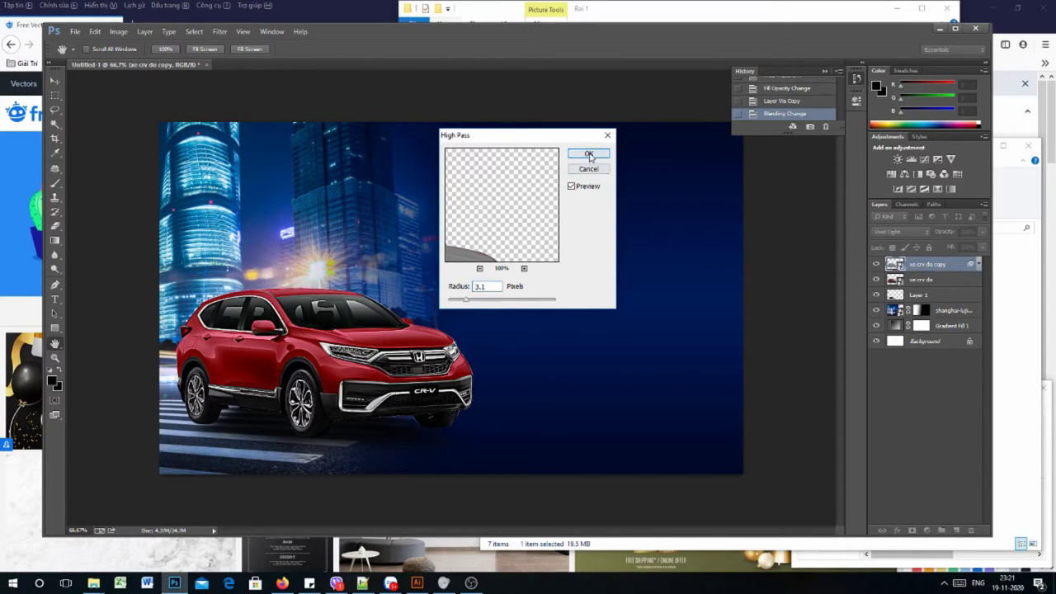
- Compare the car with and without the High Pass copy, and examine the sharpened headlight and grille up close
{"action": "left_click", "coordinate": [876, 263]}
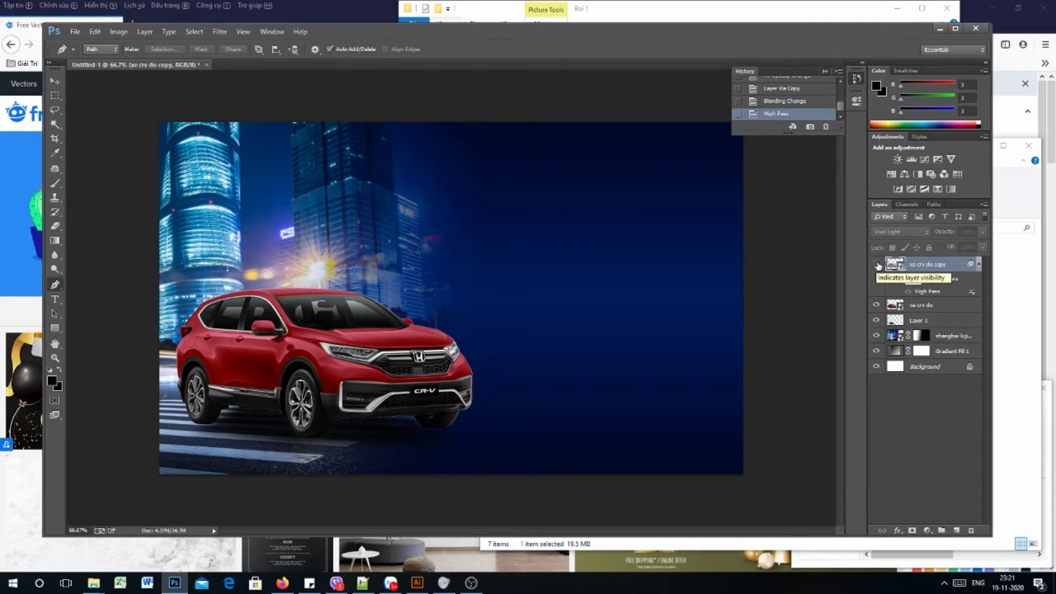
{"action": "left_click", "coordinate": [876, 263]}
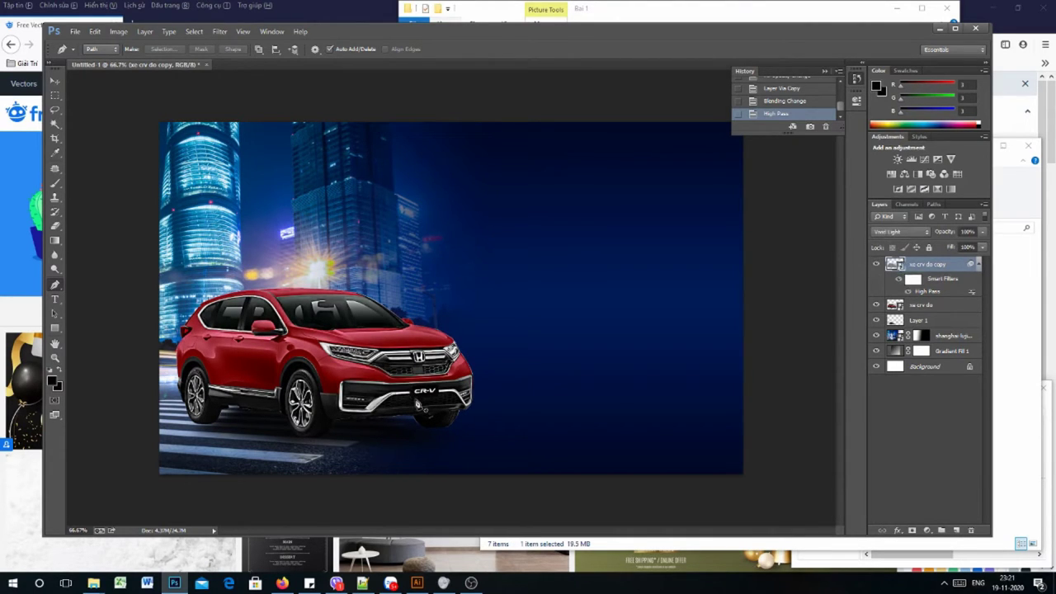
{"action": "key", "text": "z"}
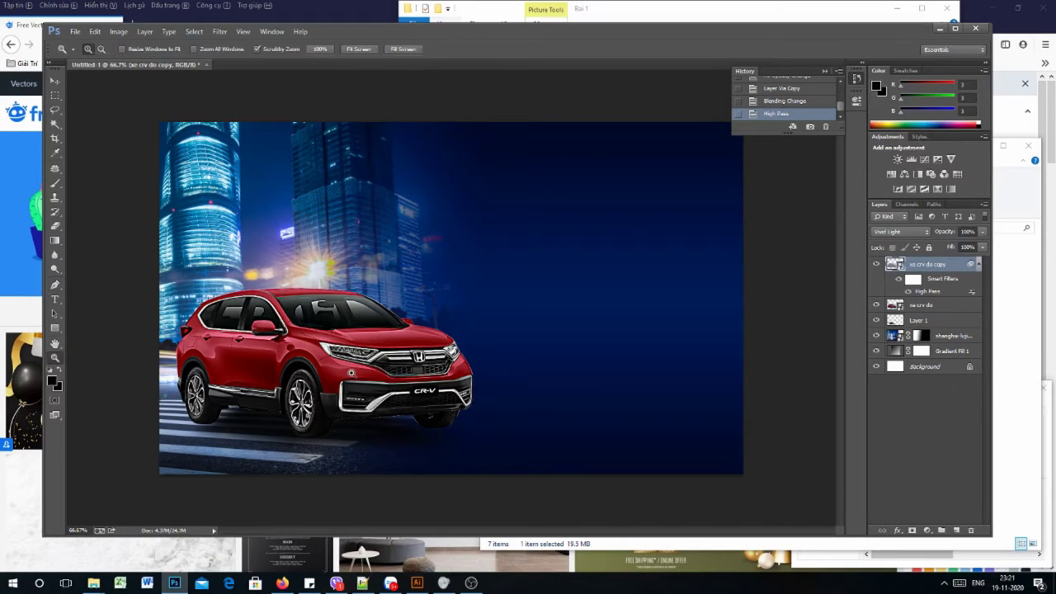
{"action": "left_click_drag", "start_coordinate": [355, 368], "coordinate": [412, 327]}
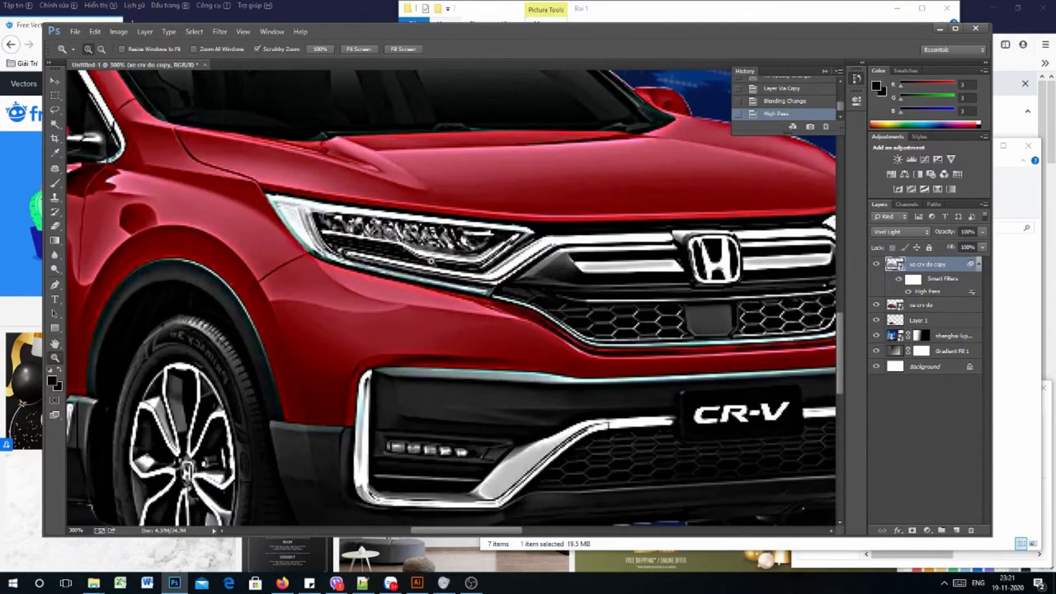
{"action": "left_click", "coordinate": [430, 261], "text": "alt"}
{"action": "left_click", "coordinate": [449, 262], "text": "alt"}
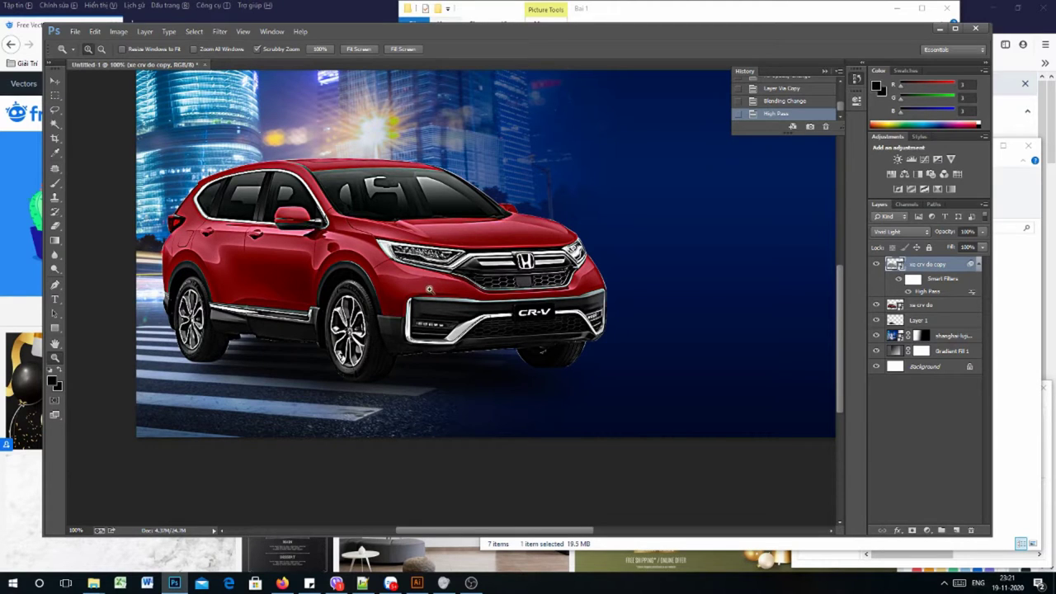
{"action": "left_click", "coordinate": [446, 276], "text": "alt"}
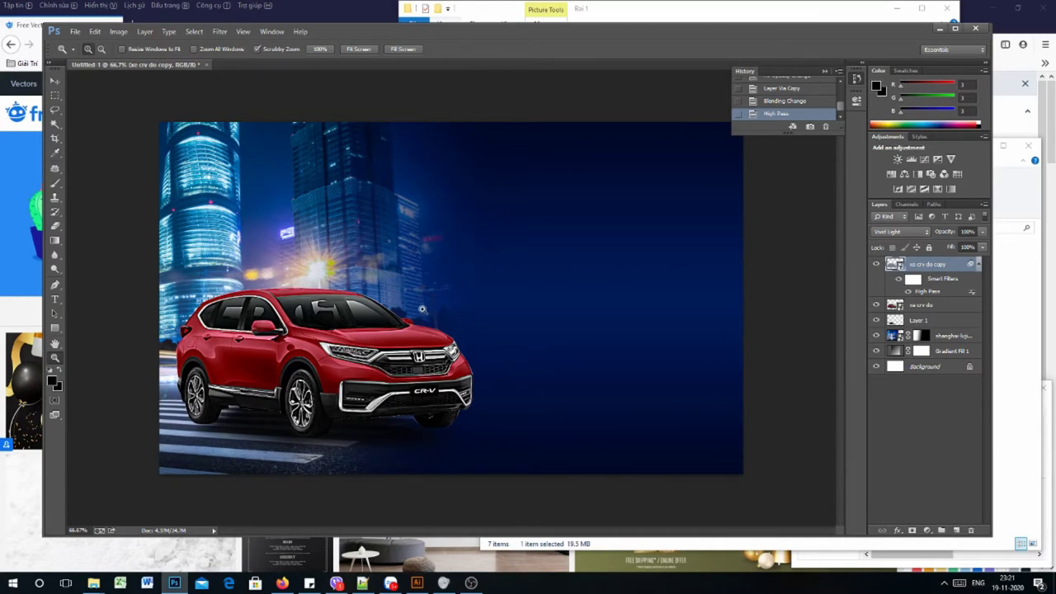
- Switch to the File Explorer window of the Bai 1 folder and display its contents as large thumbnails
{"action": "left_click", "coordinate": [55, 82]}
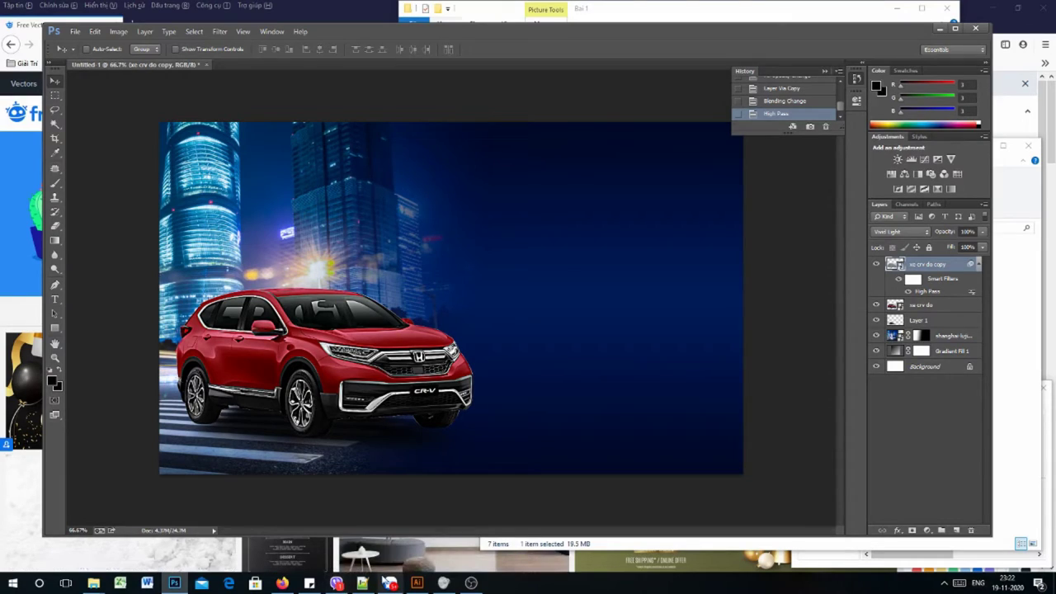
{"action": "mouse_move", "coordinate": [93, 583]}
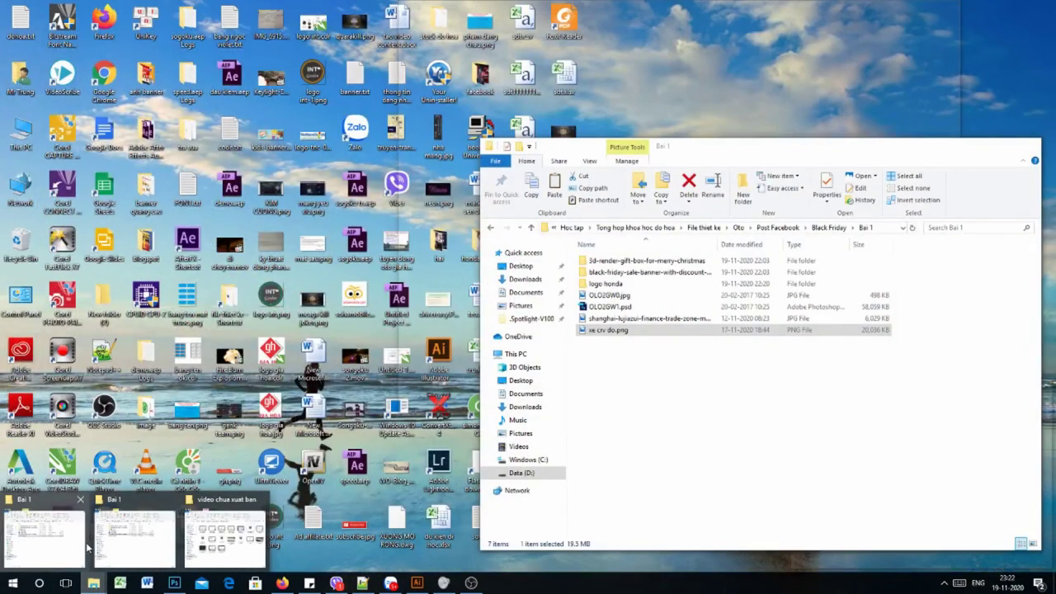
{"action": "left_click", "coordinate": [82, 544]}
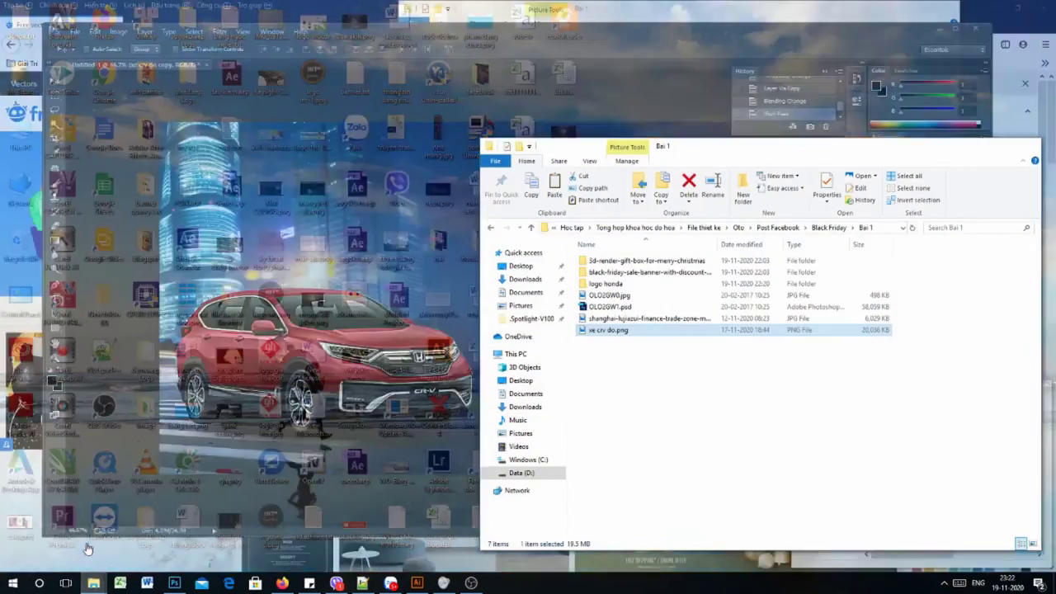
{"action": "right_click", "coordinate": [726, 447]}
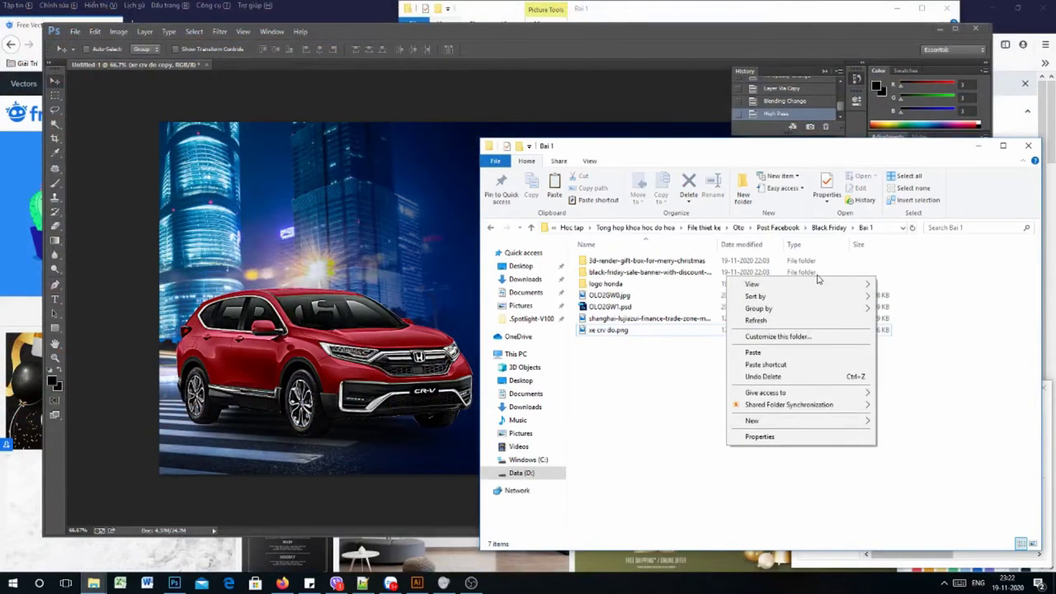
{"action": "mouse_move", "coordinate": [813, 284]}
{"action": "left_click", "coordinate": [896, 299]}
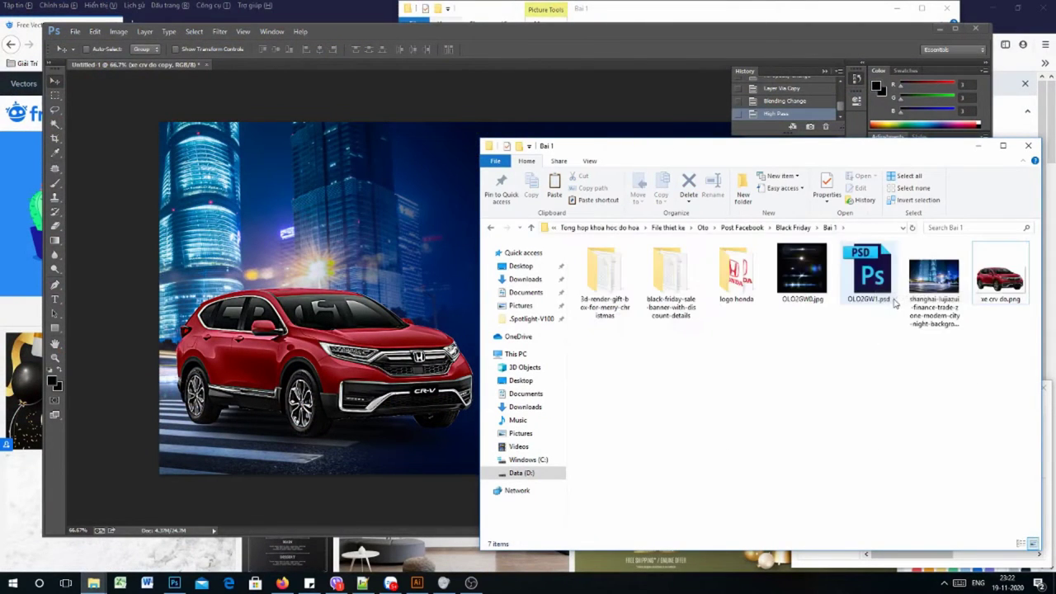
- Check the 3D gift box folder, and open 16166.eps from the black-friday-sale-banner-with-discount-details folder in Illustrator
{"action": "double_click", "coordinate": [603, 278]}
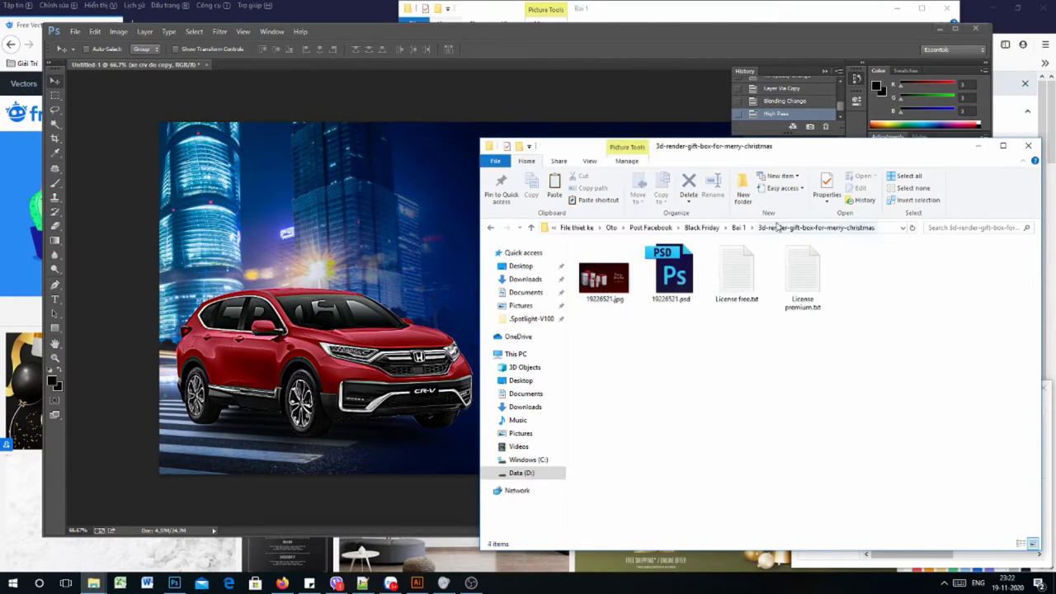
{"action": "left_click", "coordinate": [738, 227]}
{"action": "double_click", "coordinate": [672, 279]}
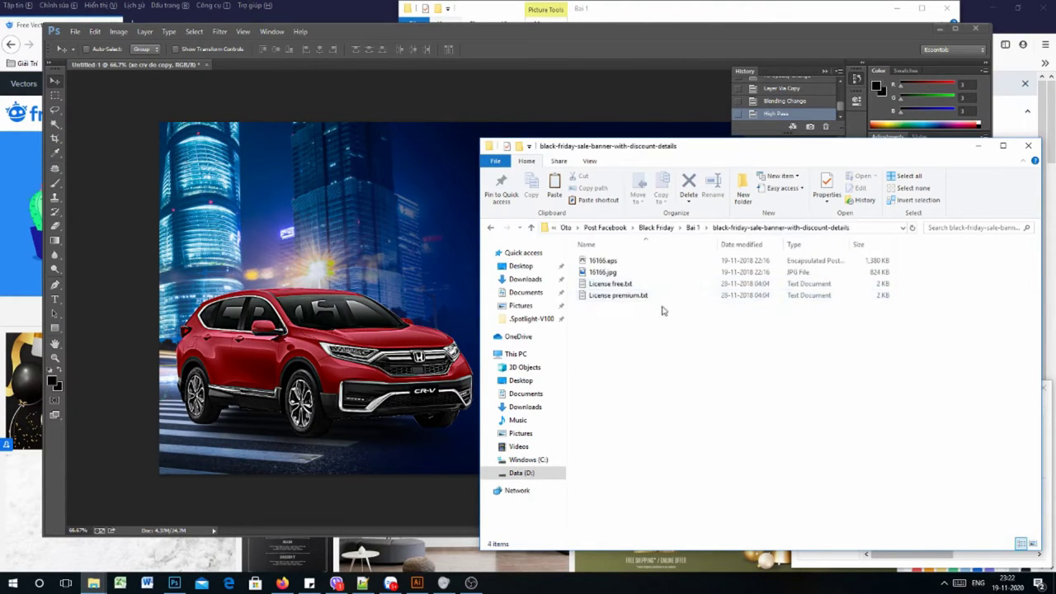
{"action": "left_click", "coordinate": [612, 262]}
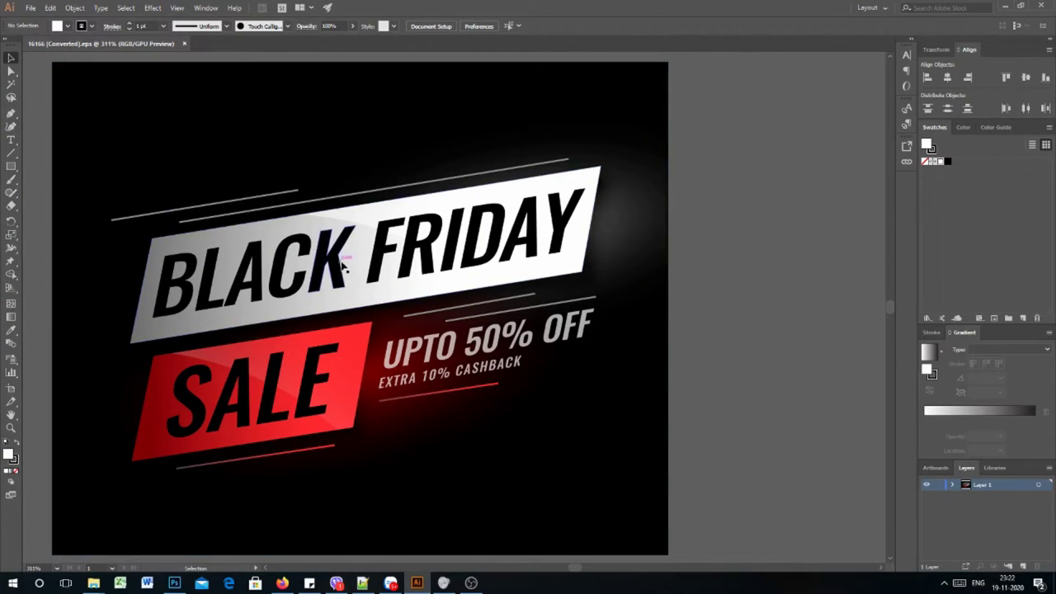
- Expand Layer 1 down to the white banner's group and hide the BLACK FRIDAY lettering
{"action": "left_click", "coordinate": [954, 484]}
{"action": "left_click", "coordinate": [966, 496]}
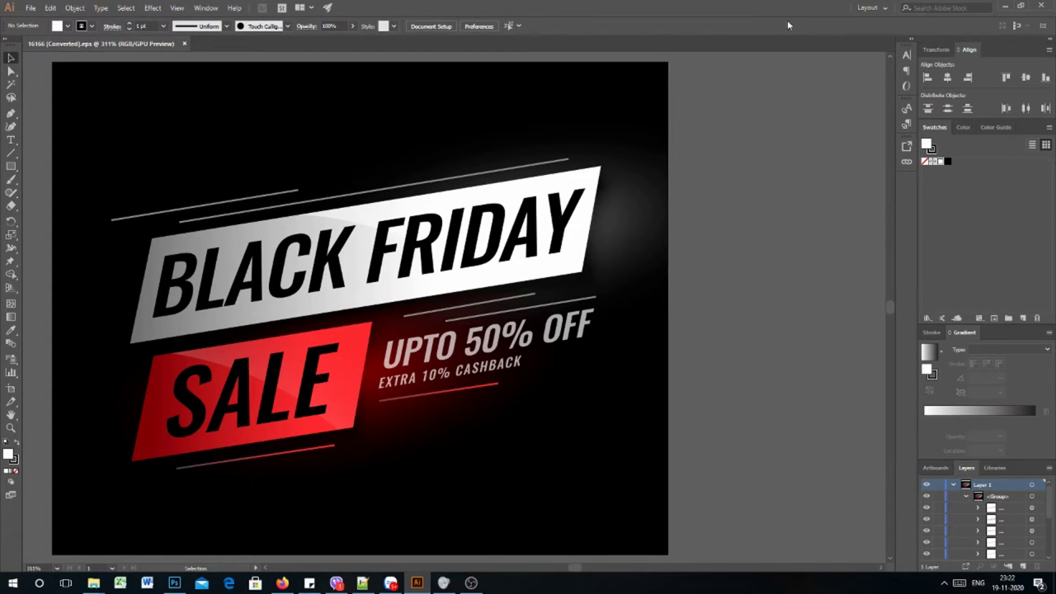
{"action": "scroll", "coordinate": [998, 520], "scroll_direction": "down", "scroll_amount": 3}
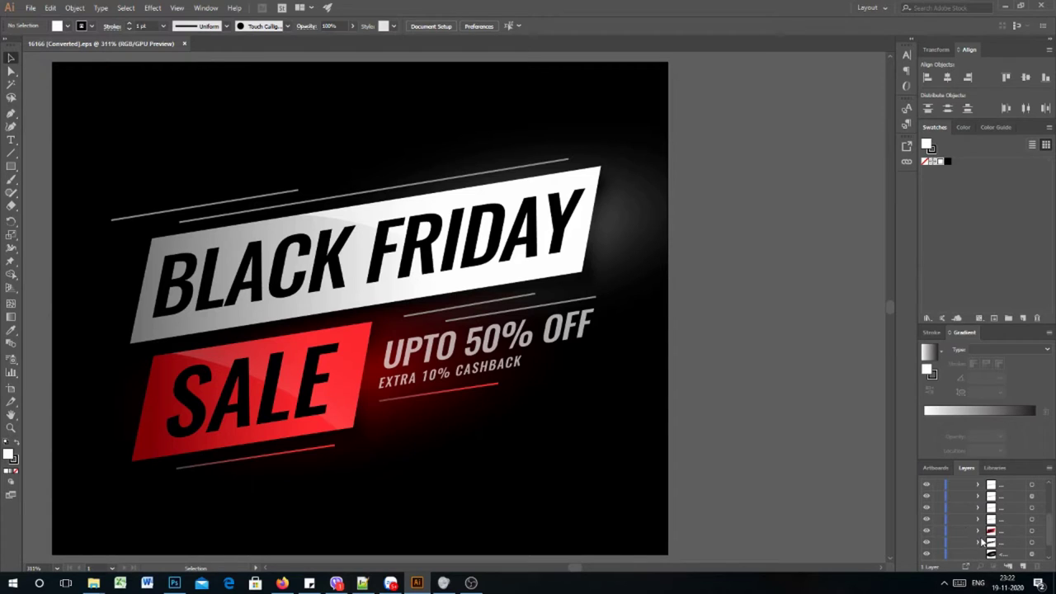
{"action": "left_click", "coordinate": [925, 542]}
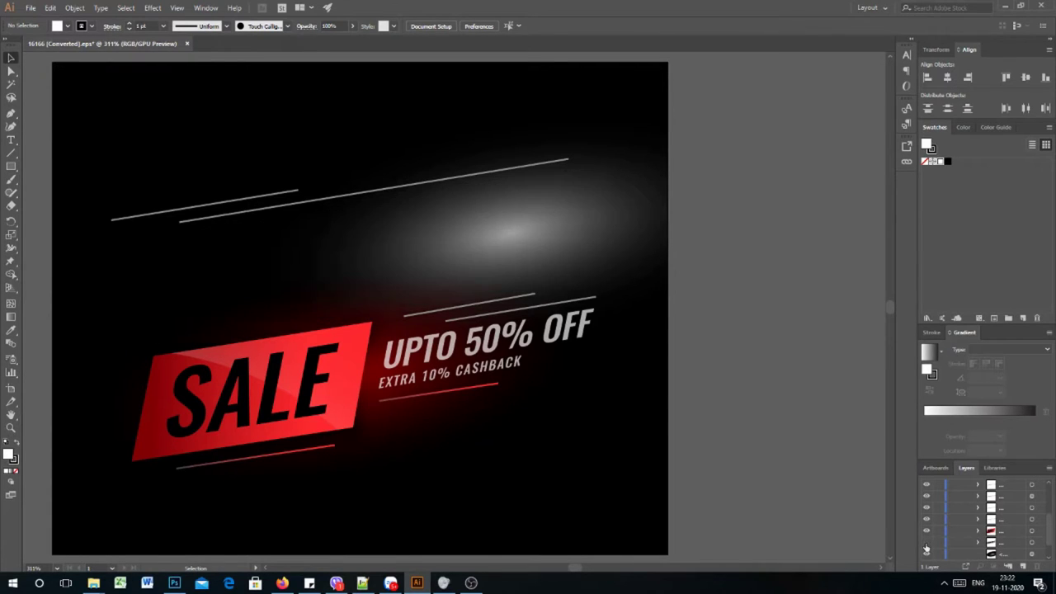
{"action": "left_click", "coordinate": [925, 542]}
{"action": "left_click", "coordinate": [979, 543]}
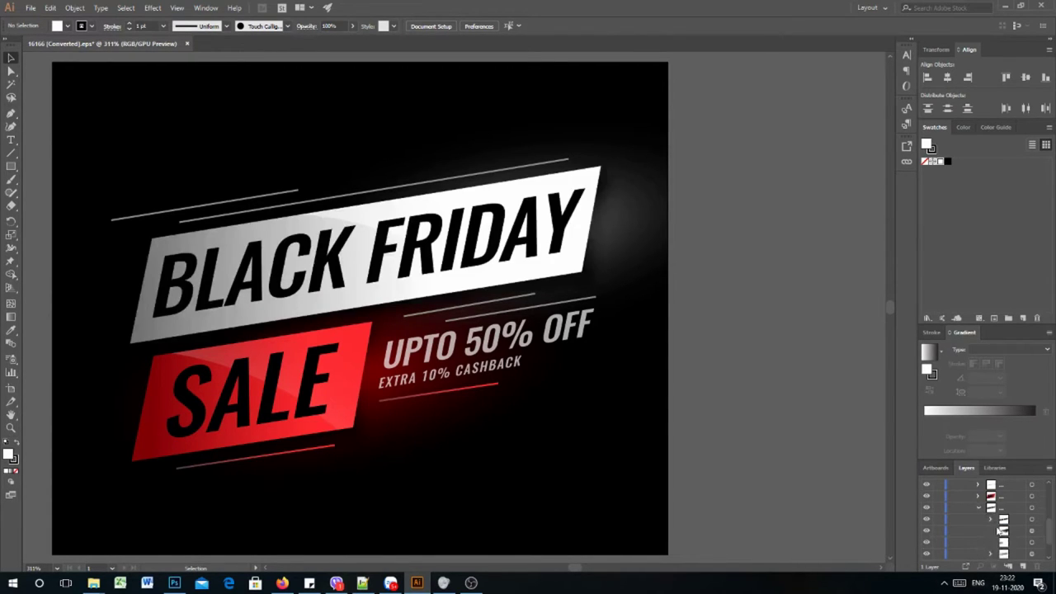
{"action": "left_click", "coordinate": [926, 523]}
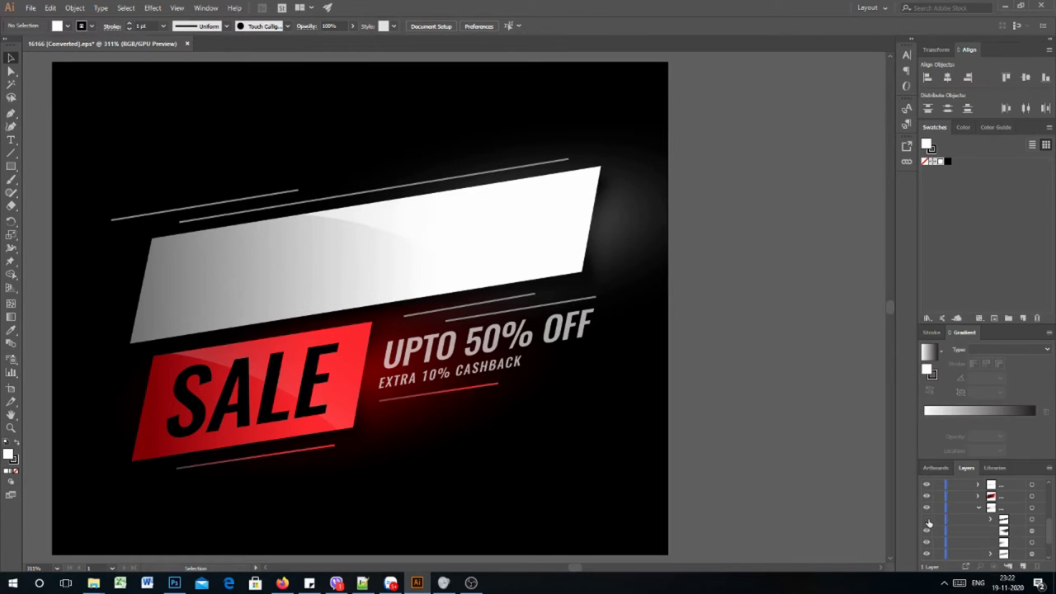
- Expand the red banner's group and hide its SALE lettering
{"action": "scroll", "coordinate": [961, 531], "scroll_direction": "down", "scroll_amount": 2}
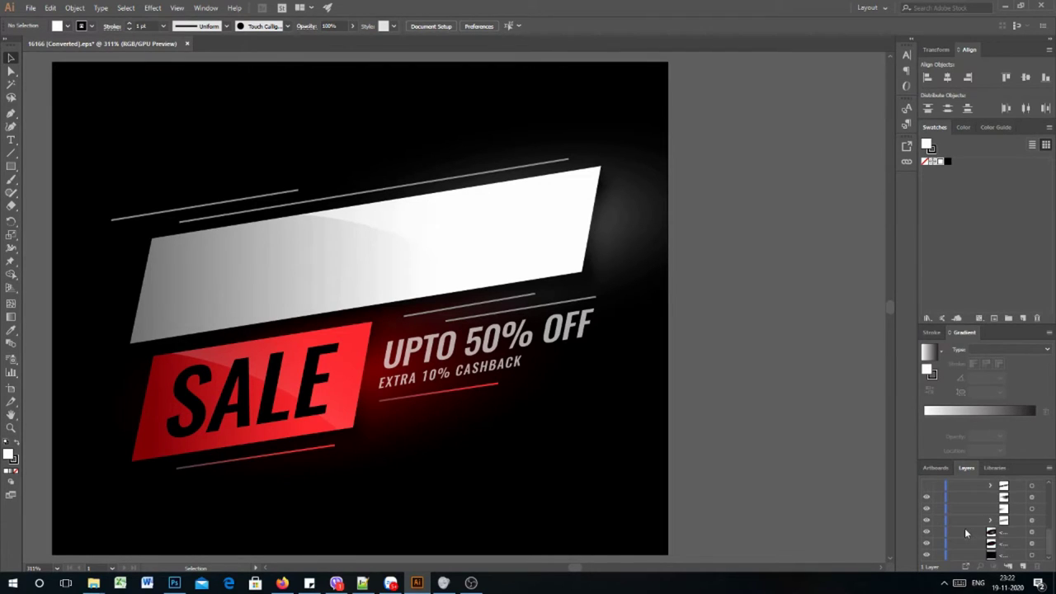
{"action": "scroll", "coordinate": [950, 541], "scroll_direction": "up", "scroll_amount": 2}
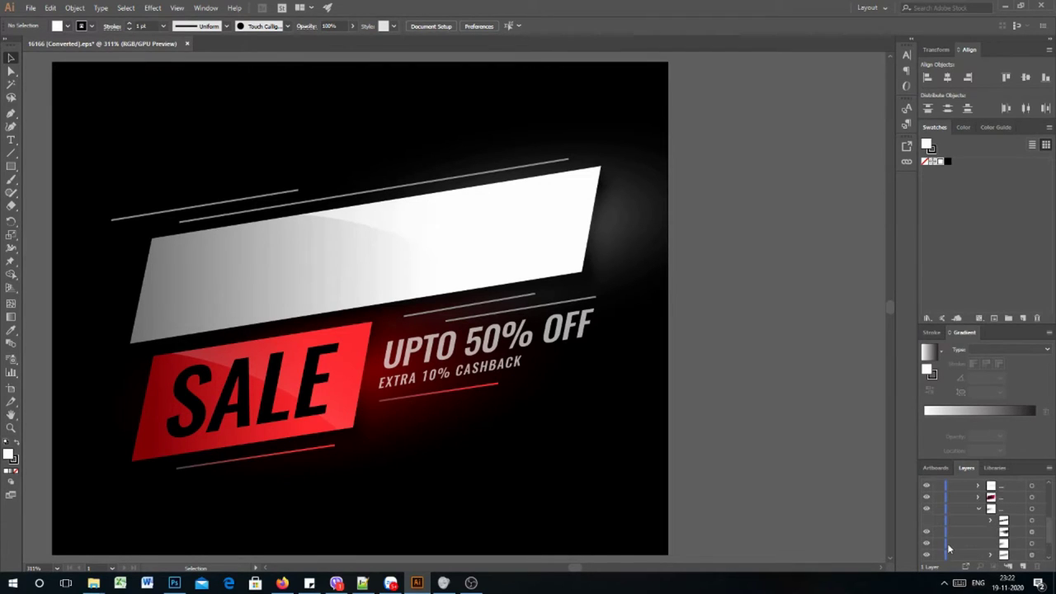
{"action": "left_click", "coordinate": [926, 497]}
{"action": "left_click", "coordinate": [926, 497]}
{"action": "left_click", "coordinate": [977, 497]}
{"action": "left_click", "coordinate": [926, 509]}
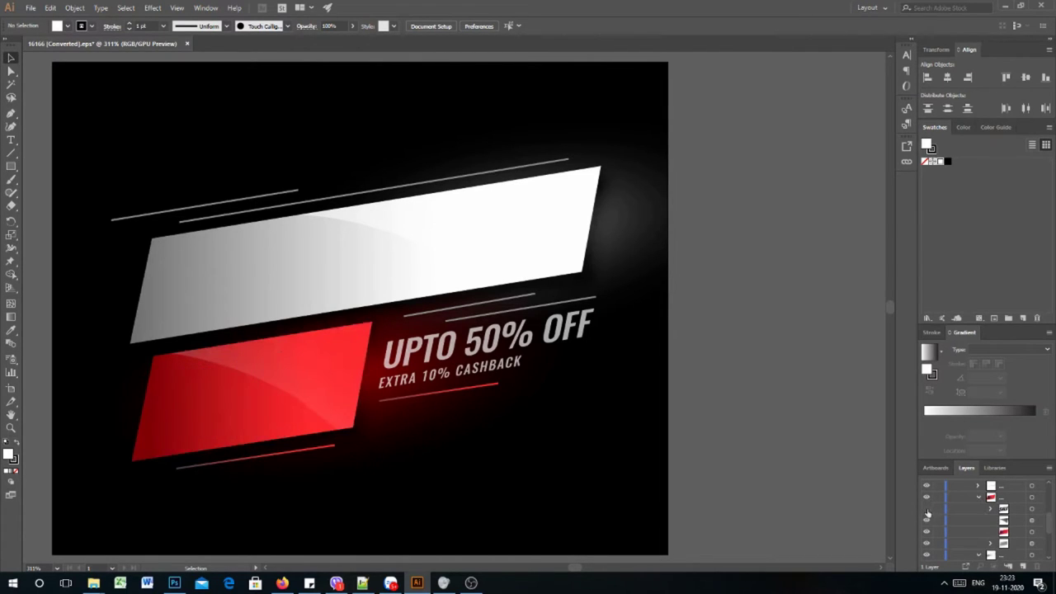
- Hide the EXTRA 10% CASHBACK and UPTO 50% OFF text groups beside the red banner
{"action": "scroll", "coordinate": [969, 533], "scroll_direction": "up", "scroll_amount": 3}
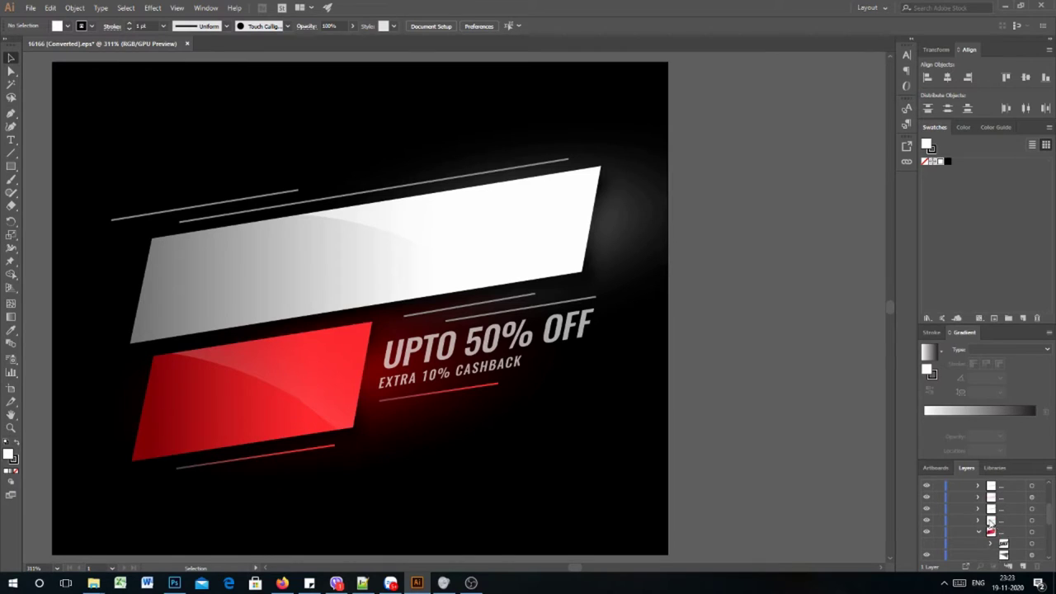
{"action": "left_click", "coordinate": [925, 509]}
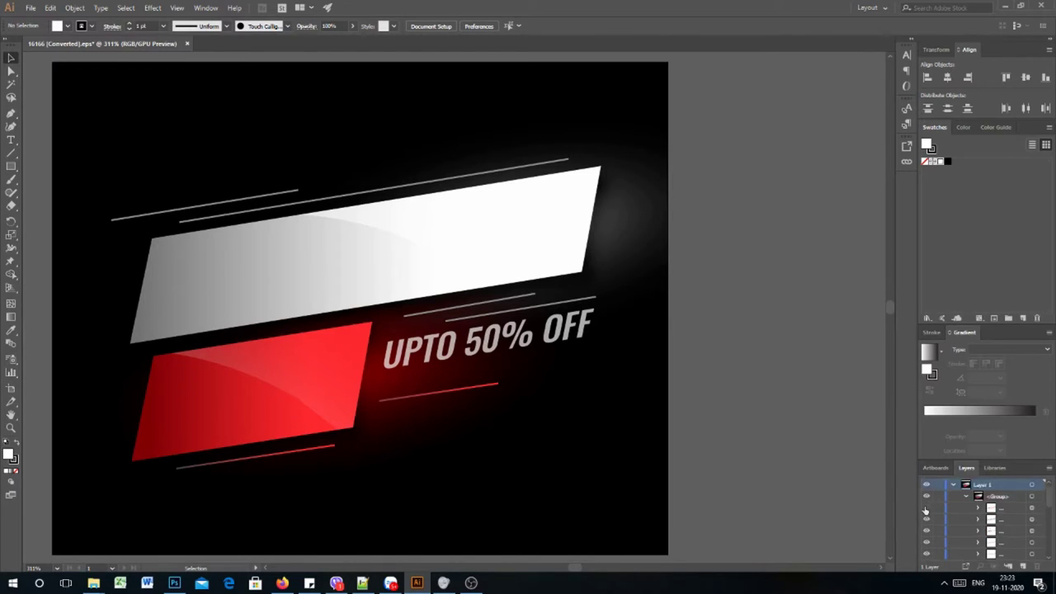
{"action": "left_click", "coordinate": [926, 519]}
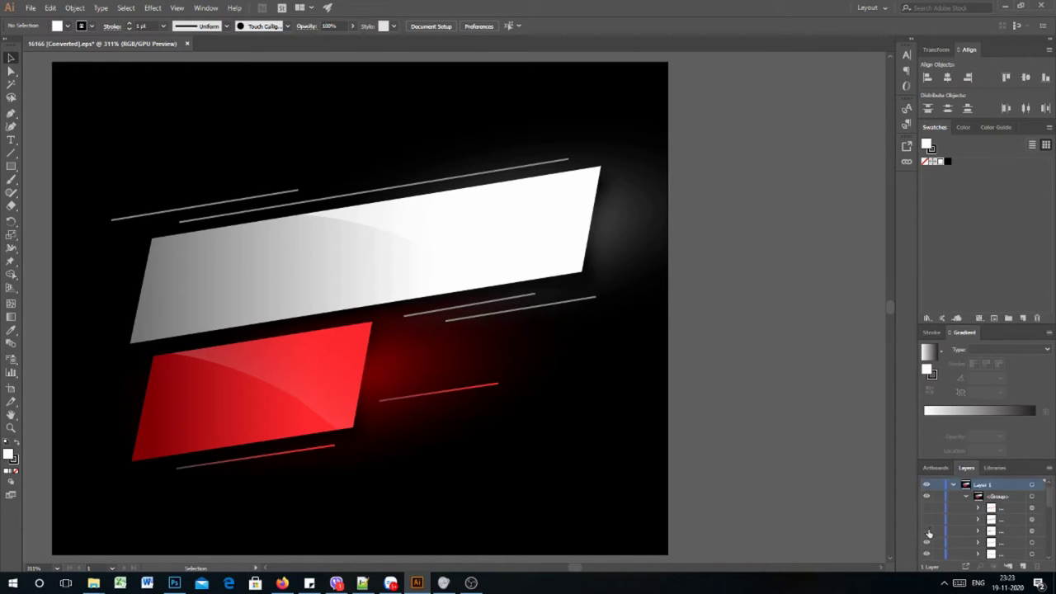
{"action": "left_click", "coordinate": [926, 532]}
{"action": "left_click", "coordinate": [926, 531]}
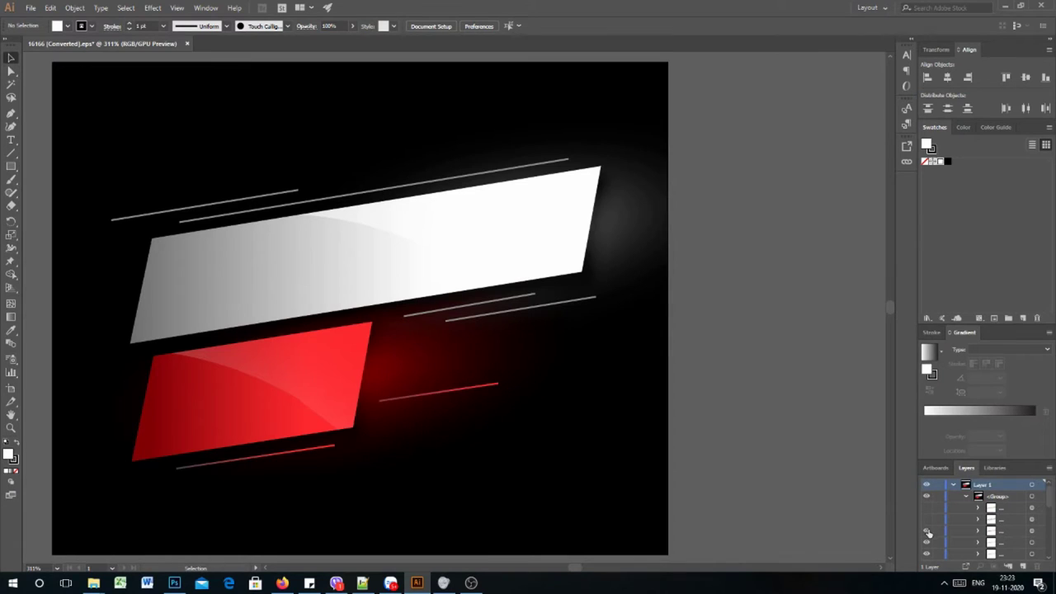
{"action": "left_click", "coordinate": [429, 372]}
{"action": "left_click", "coordinate": [812, 424]}
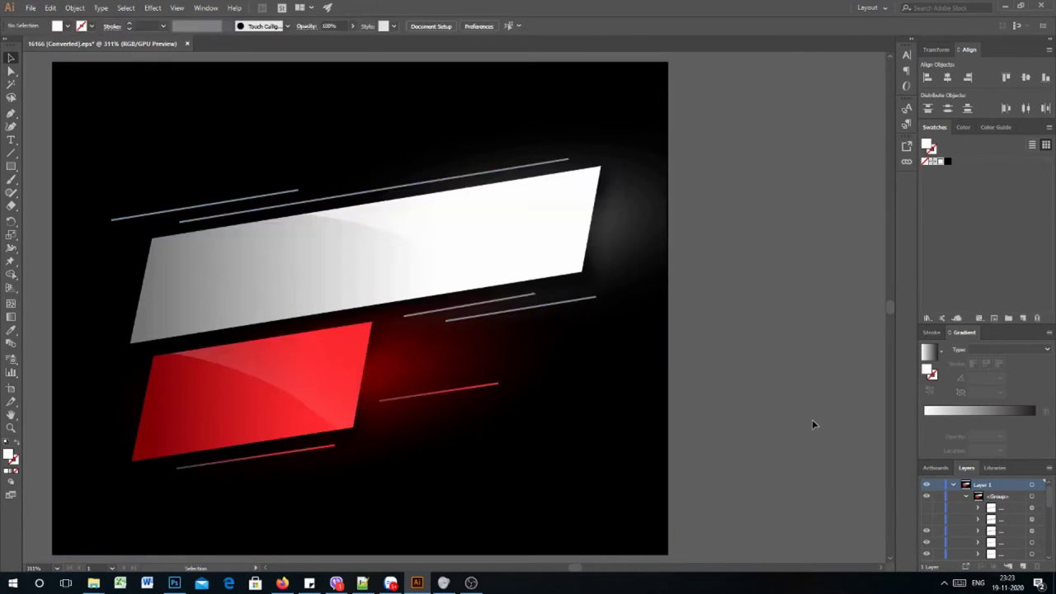
- Hide the red and white glow objects behind the two banners
{"action": "scroll", "coordinate": [973, 512], "scroll_direction": "down", "scroll_amount": 2}
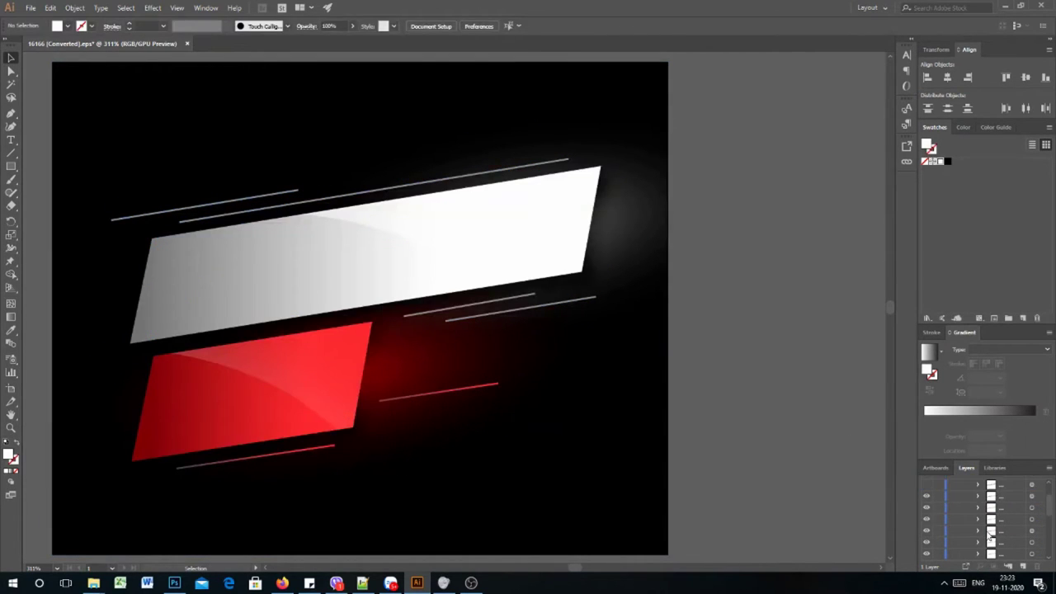
{"action": "left_click", "coordinate": [979, 531]}
{"action": "scroll", "coordinate": [985, 536], "scroll_direction": "down", "scroll_amount": 2}
{"action": "scroll", "coordinate": [986, 536], "scroll_direction": "down", "scroll_amount": 2}
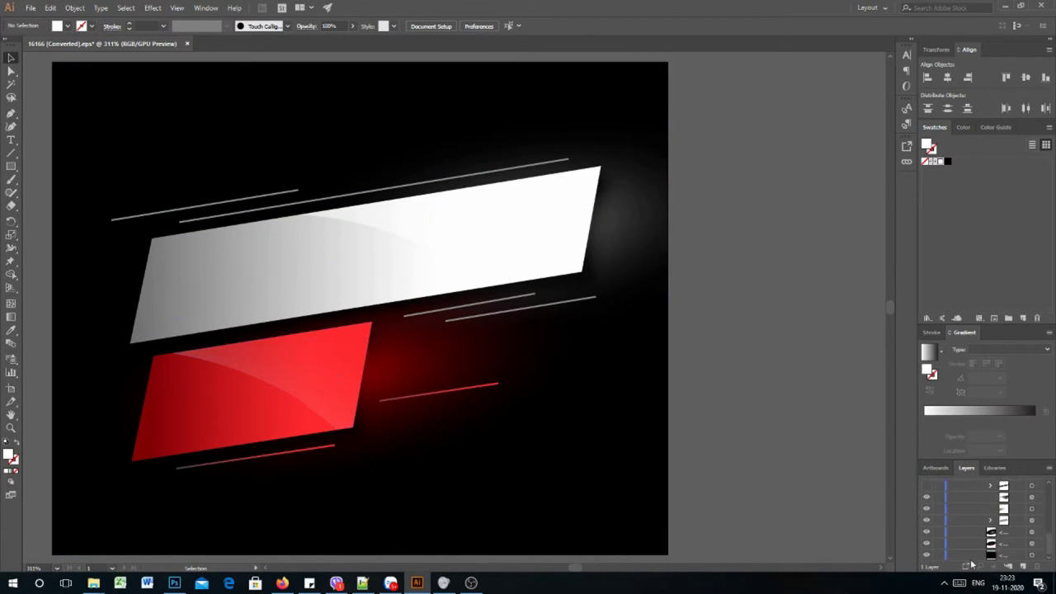
{"action": "left_click", "coordinate": [925, 542]}
{"action": "left_click", "coordinate": [925, 530]}
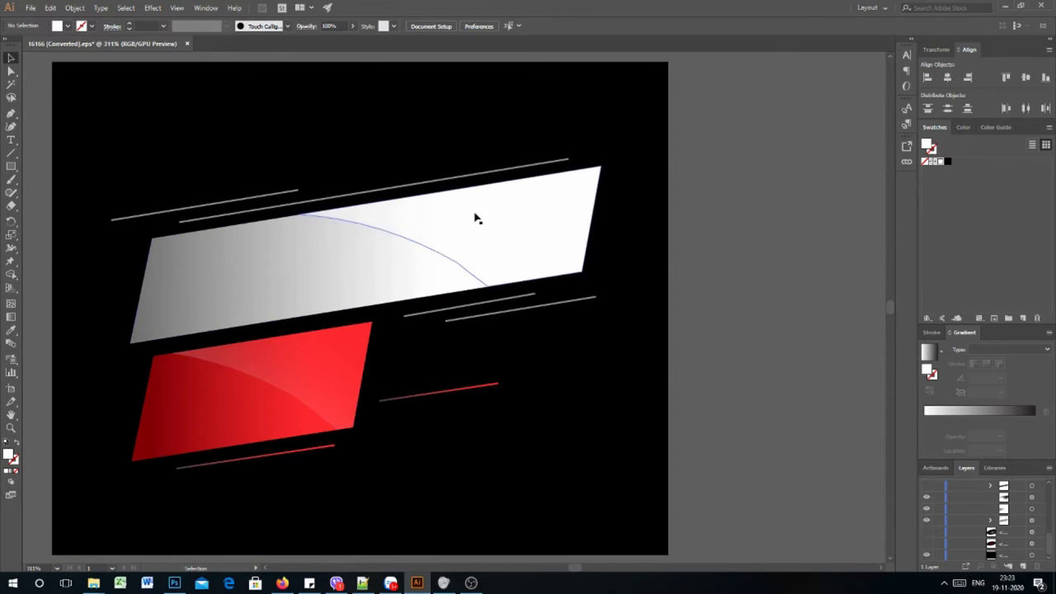
- Move the sale artwork diagonally down across the artboard and hide its black background object
{"action": "left_click_drag", "start_coordinate": [85, 172], "coordinate": [135, 205]}
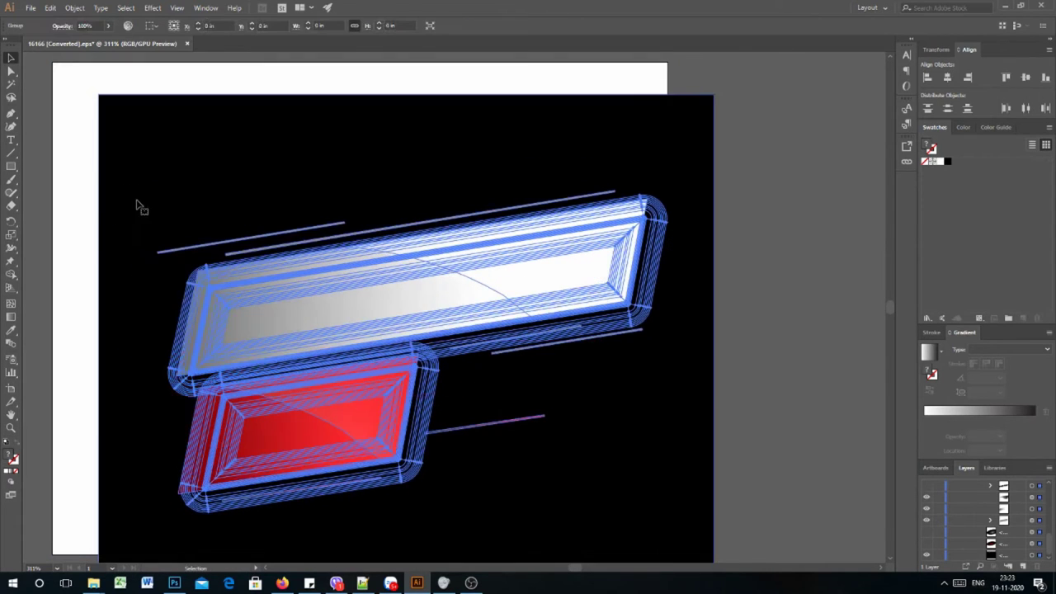
{"action": "left_click", "coordinate": [925, 555]}
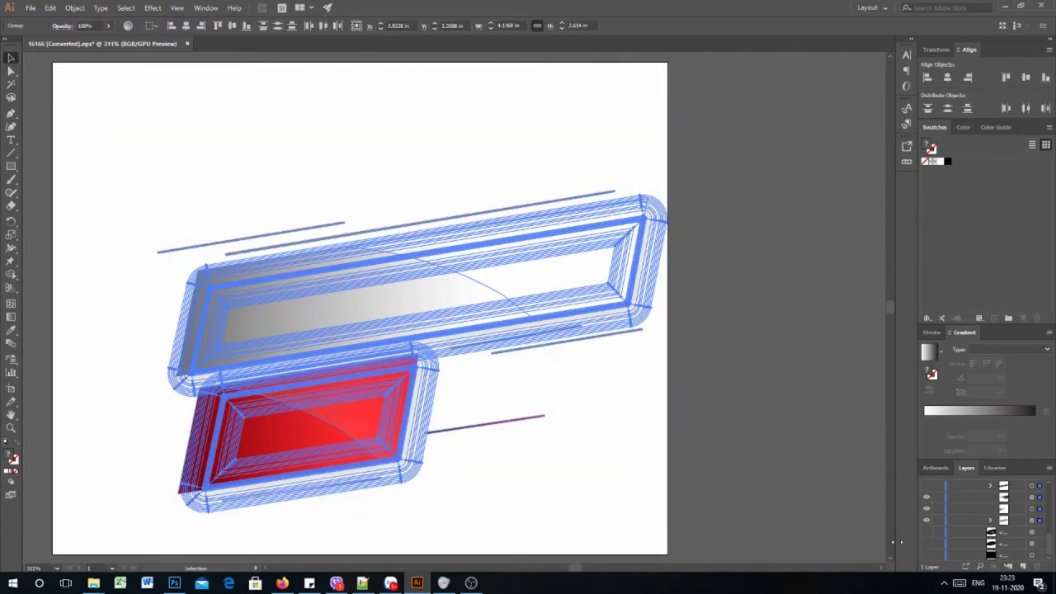
{"action": "left_click", "coordinate": [750, 149]}
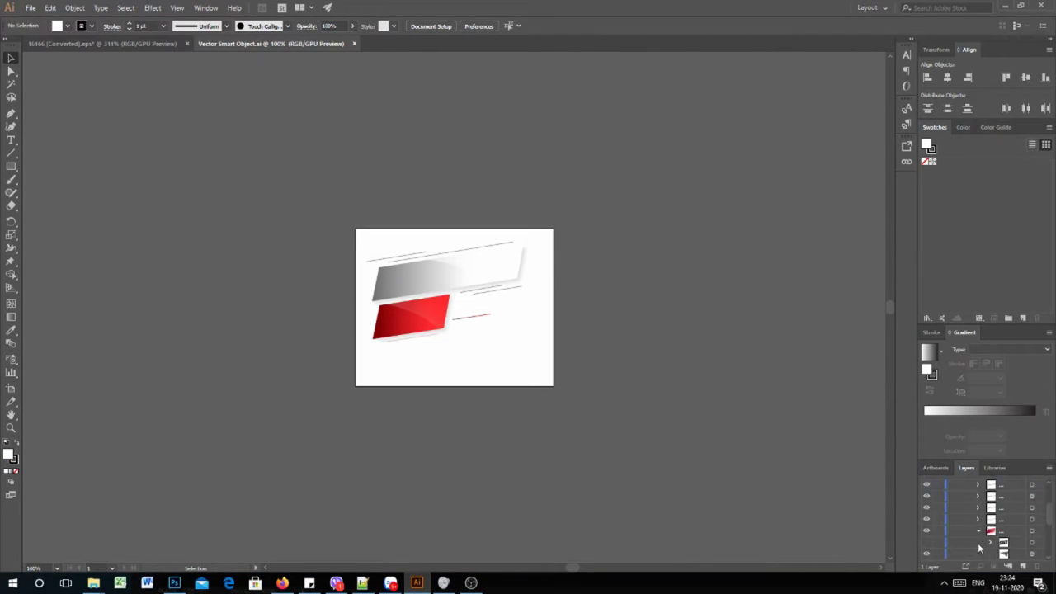
- Hide the shadows behind the red and white banners in Vector Smart Object.ai and save the file
{"action": "scroll", "coordinate": [977, 537], "scroll_direction": "down", "scroll_amount": 2}
{"action": "left_click", "coordinate": [926, 544]}
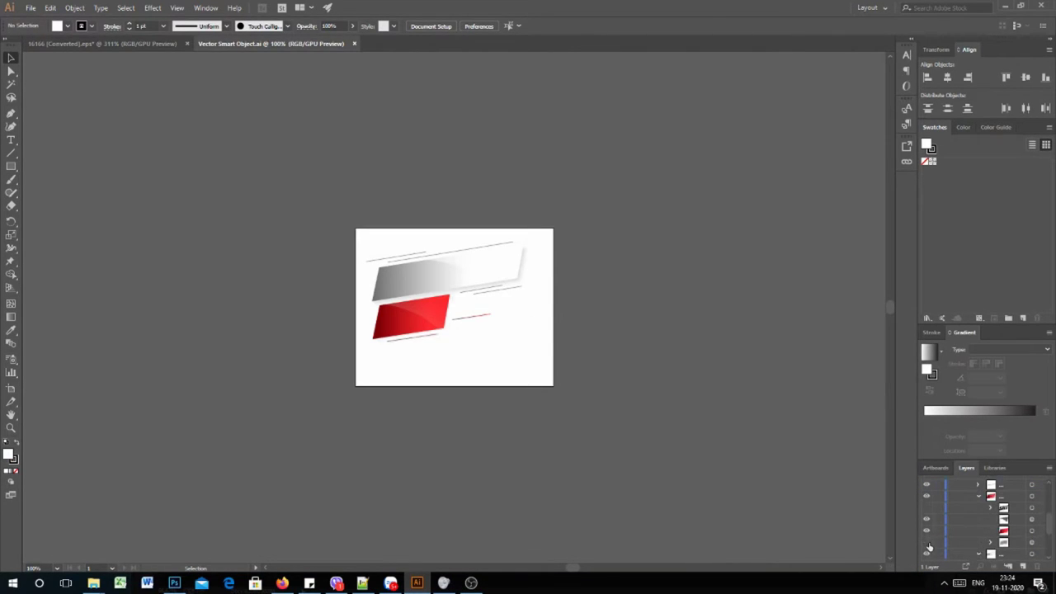
{"action": "left_click", "coordinate": [926, 544]}
{"action": "left_click", "coordinate": [926, 544]}
{"action": "left_click", "coordinate": [926, 555]}
{"action": "left_click", "coordinate": [926, 556]}
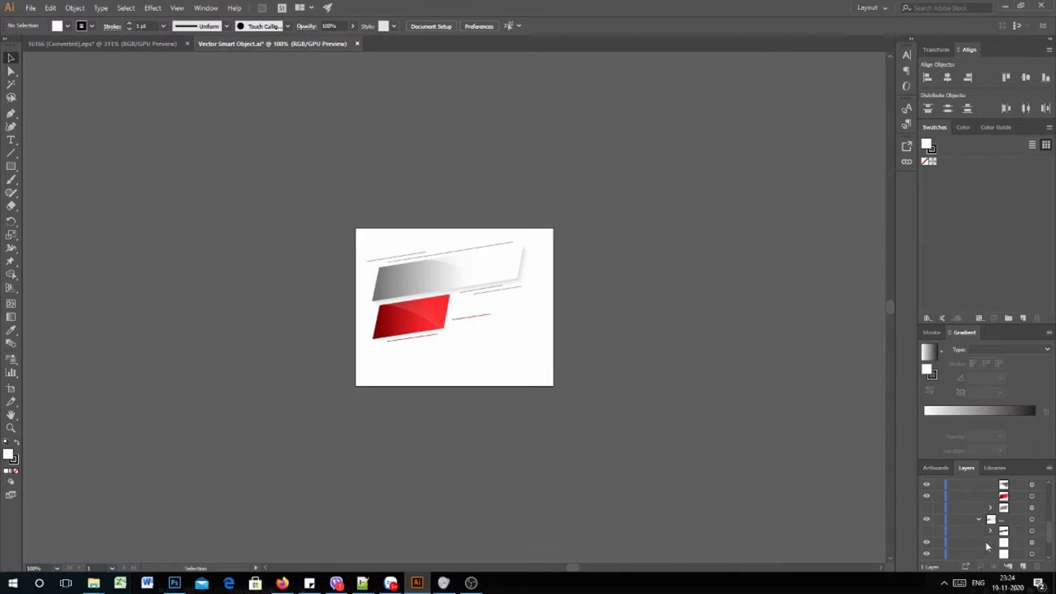
{"action": "left_click", "coordinate": [926, 532]}
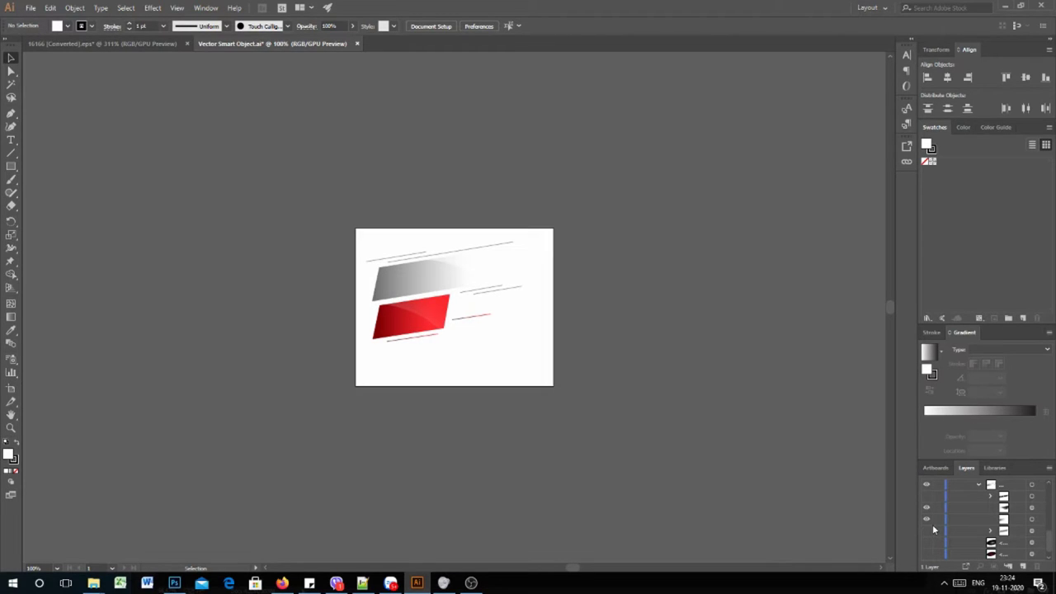
{"action": "key", "text": "ctrl+s"}
- Switch to Photoshop and enlarge the banner smart object, placing it in the empty blue area above the car's level
{"action": "left_click", "coordinate": [174, 582]}
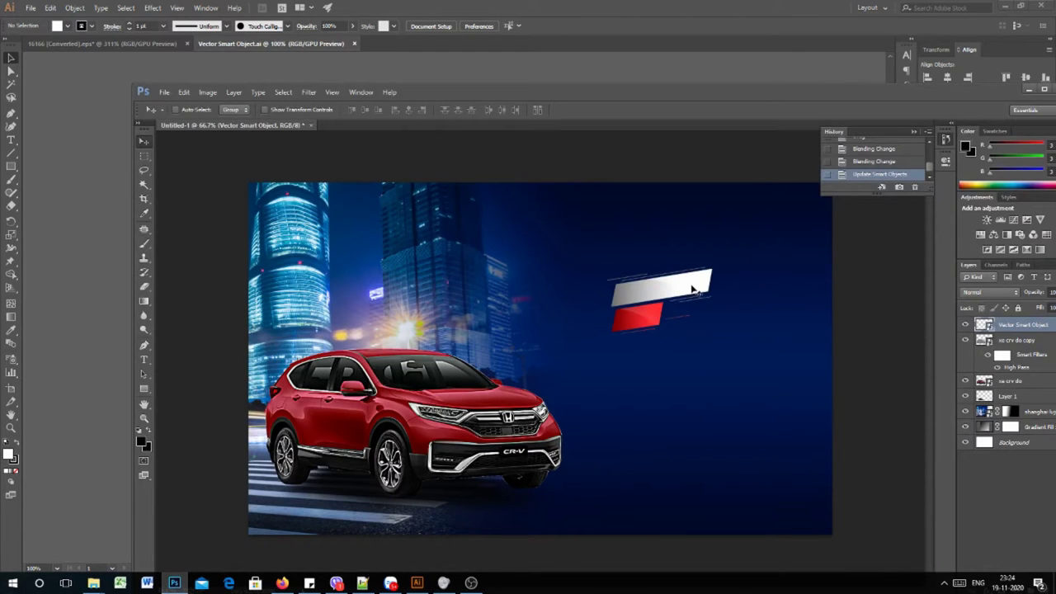
{"action": "mouse_move", "coordinate": [692, 289]}
{"action": "left_mouse_down"}
{"action": "mouse_move", "coordinate": [722, 247]}
{"action": "mouse_move", "coordinate": [712, 294]}
{"action": "left_mouse_up"}
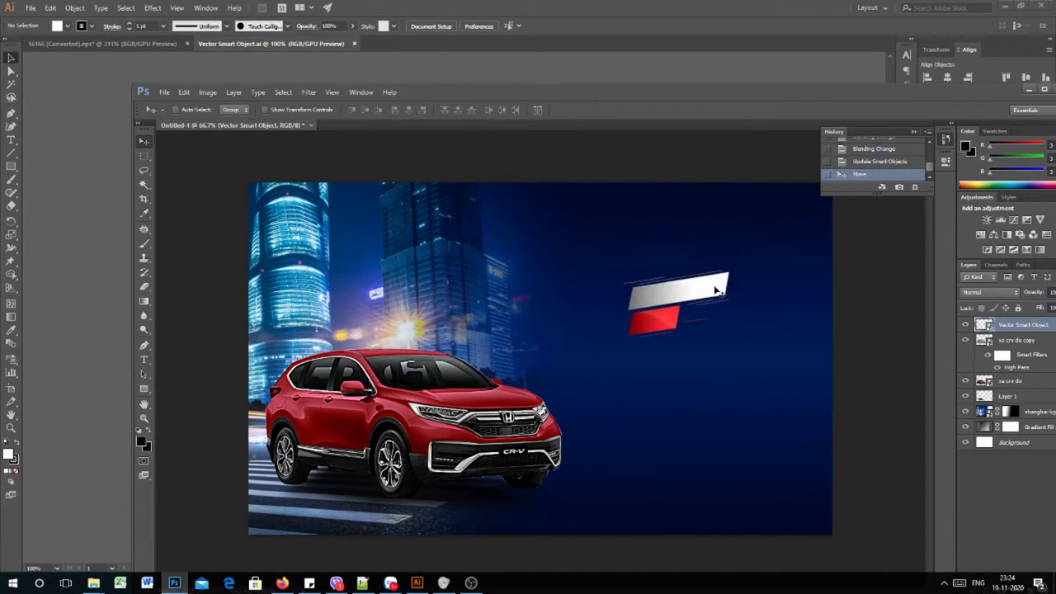
{"action": "key", "text": "ctrl+t"}
{"action": "left_click_drag", "start_coordinate": [744, 251], "coordinate": [790, 212]}
{"action": "left_click_drag", "start_coordinate": [739, 290], "coordinate": [749, 266]}
{"action": "key", "text": "Return"}
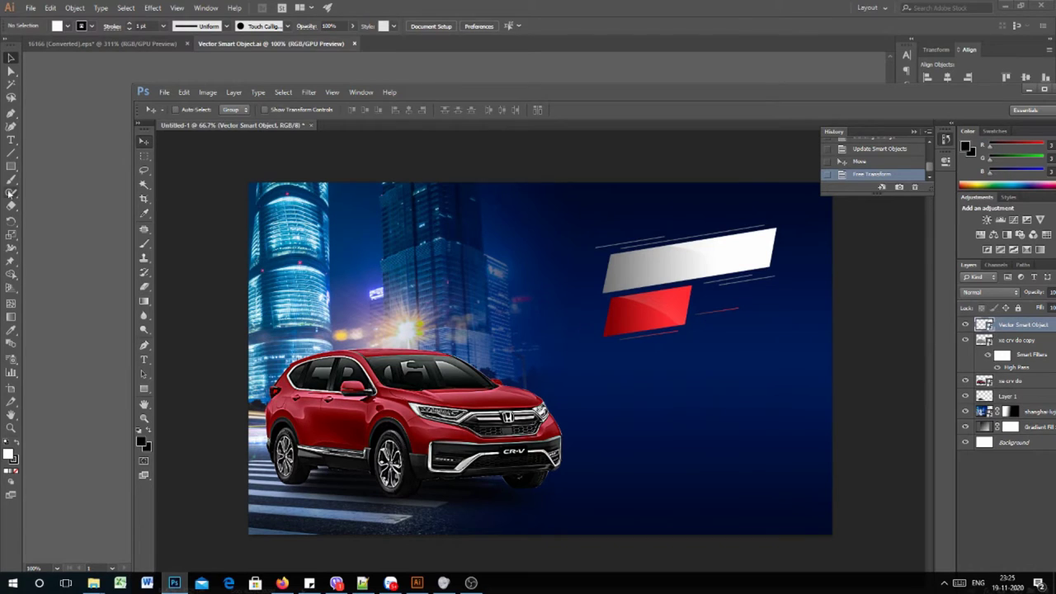
- Add the text "chương trình" over the white banner
{"action": "left_click", "coordinate": [143, 360]}
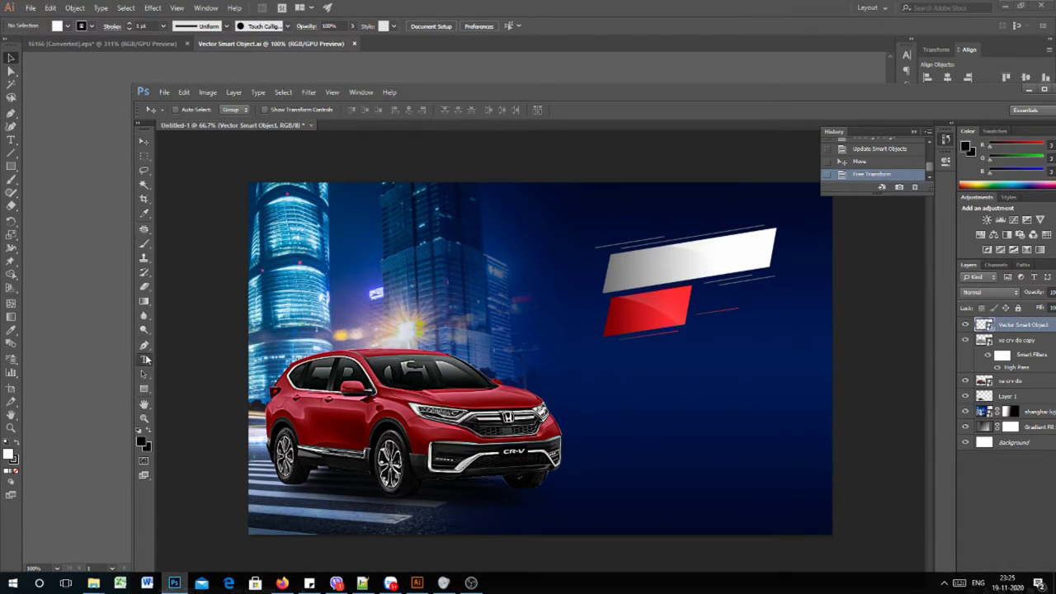
{"action": "left_click", "coordinate": [642, 269]}
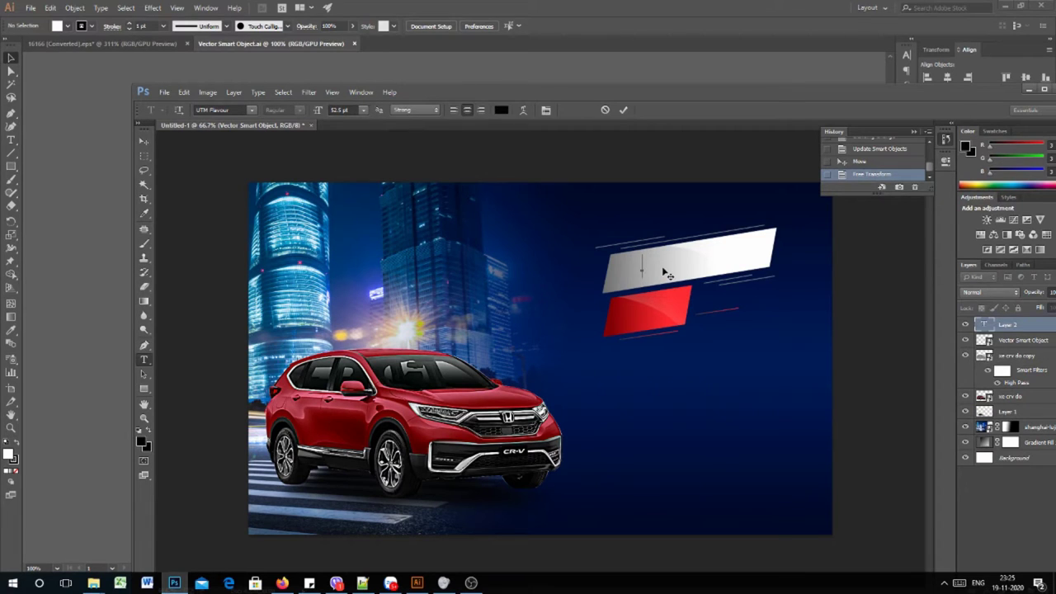
{"action": "type", "text": "chuong"}
{"action": "type", "text": " tr"}
{"action": "type", "text": "inh"}
- Change the font of the whole "chương trình" text to UTM Eremitage
{"action": "key", "text": "ctrl+a"}
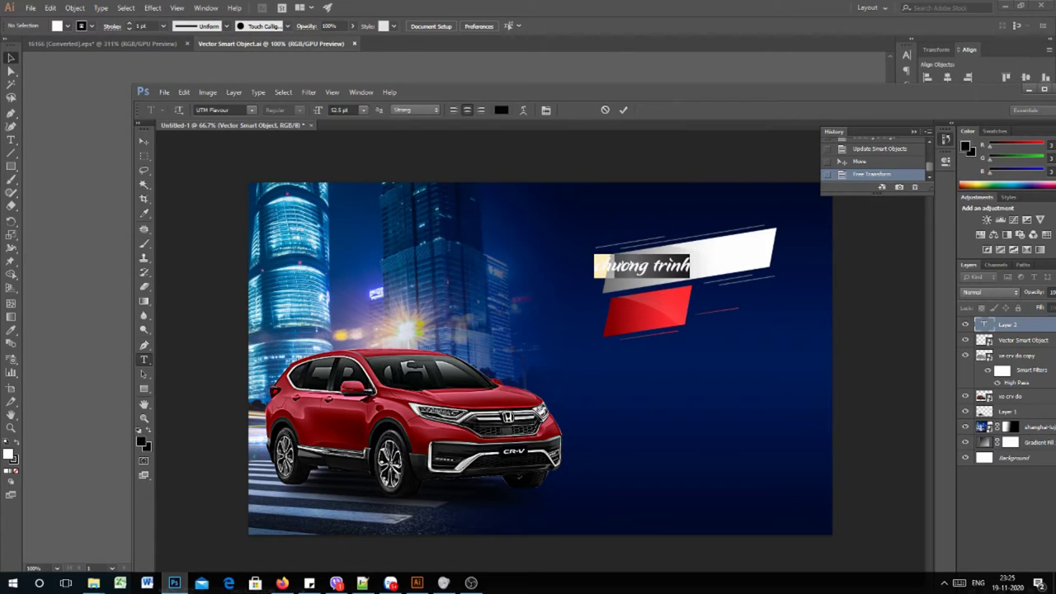
{"action": "left_click", "coordinate": [252, 110]}
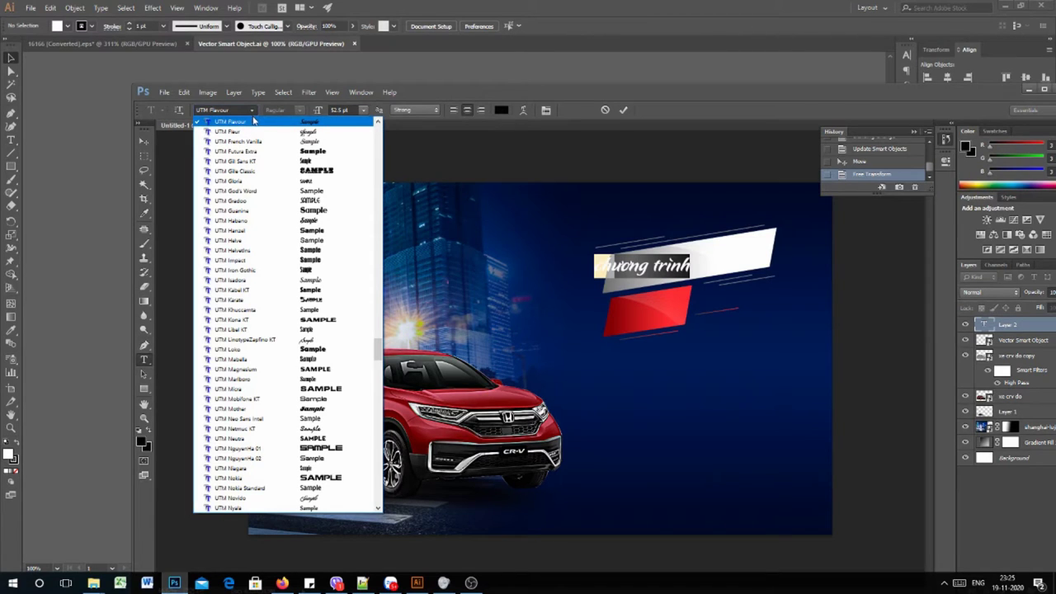
{"action": "left_click", "coordinate": [221, 111]}
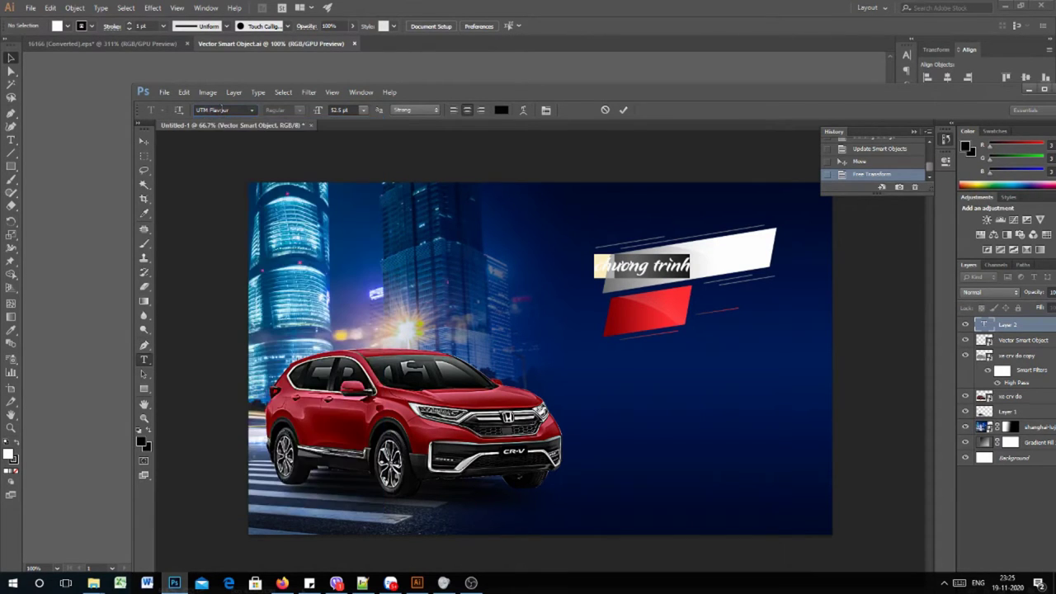
{"action": "left_click", "coordinate": [221, 110]}
{"action": "type", "text": "UTM AS Gracel"}
{"action": "left_click", "coordinate": [251, 110]}
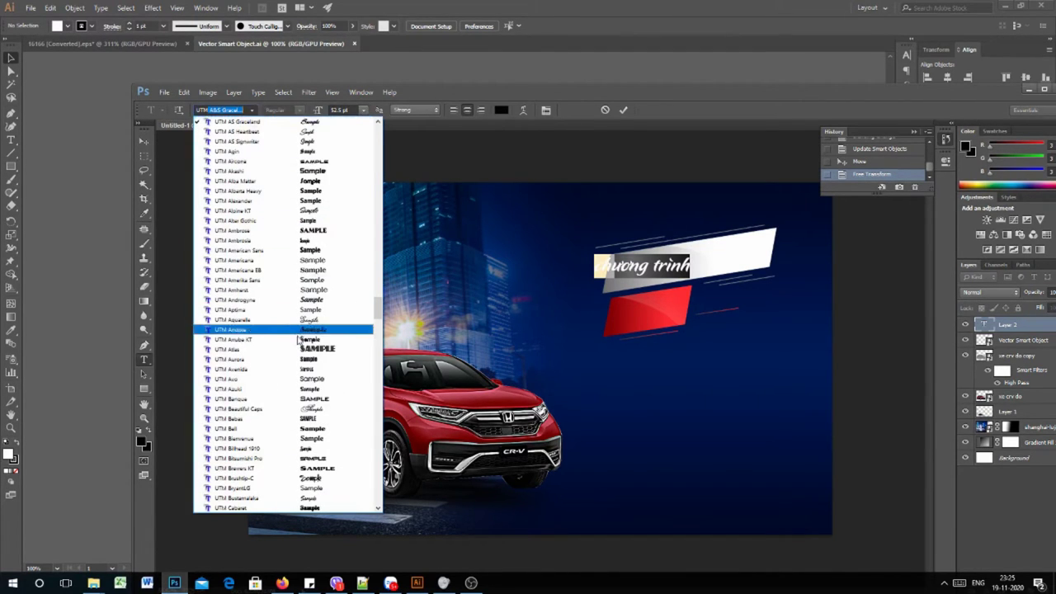
{"action": "scroll", "coordinate": [301, 341], "scroll_direction": "down", "scroll_amount": 3}
{"action": "scroll", "coordinate": [301, 340], "scroll_direction": "down", "scroll_amount": 5}
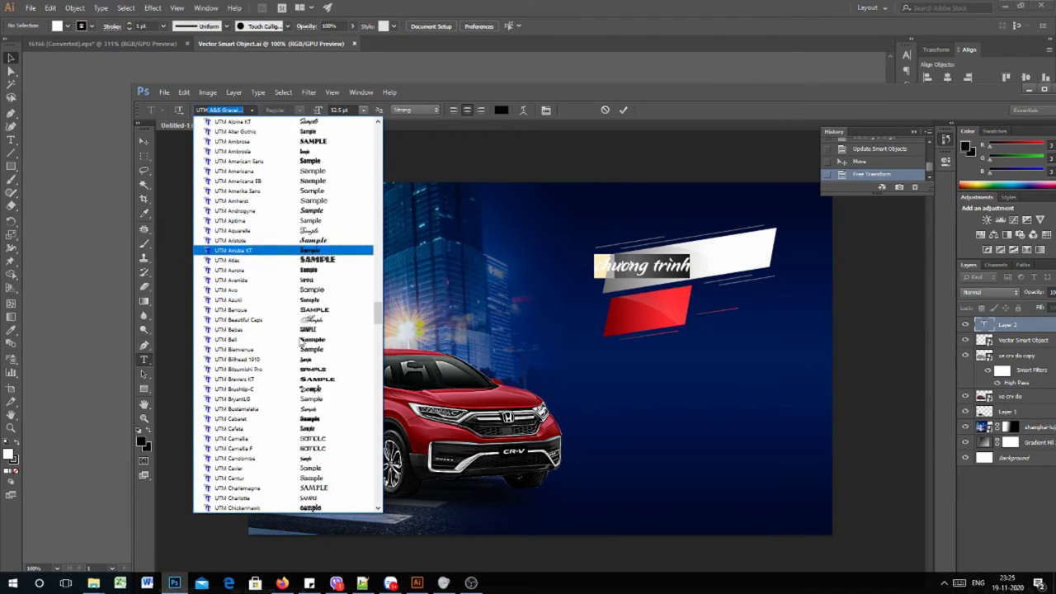
{"action": "scroll", "coordinate": [301, 341], "scroll_direction": "down", "scroll_amount": 5}
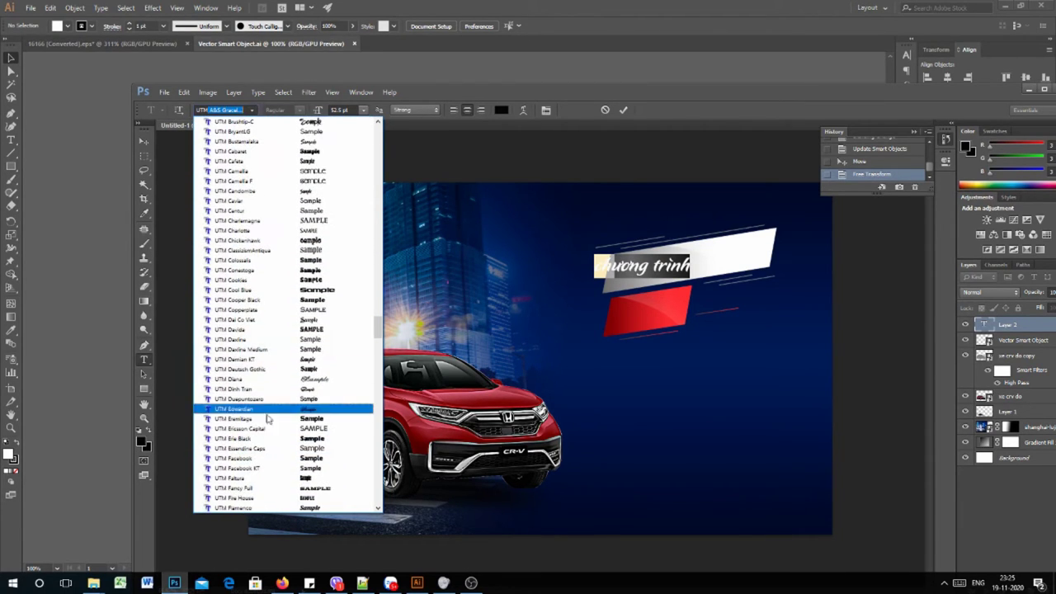
{"action": "left_click", "coordinate": [272, 421]}
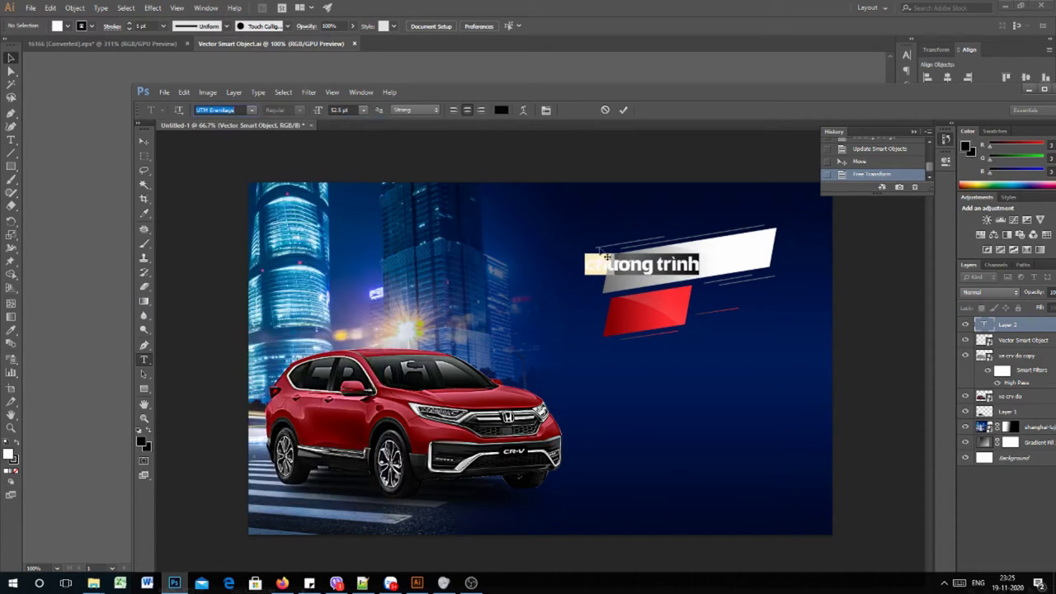
- Move the "chương trình" text onto the white banner and rotate it about -6° to follow the banner's slant
{"action": "left_click", "coordinate": [143, 141]}
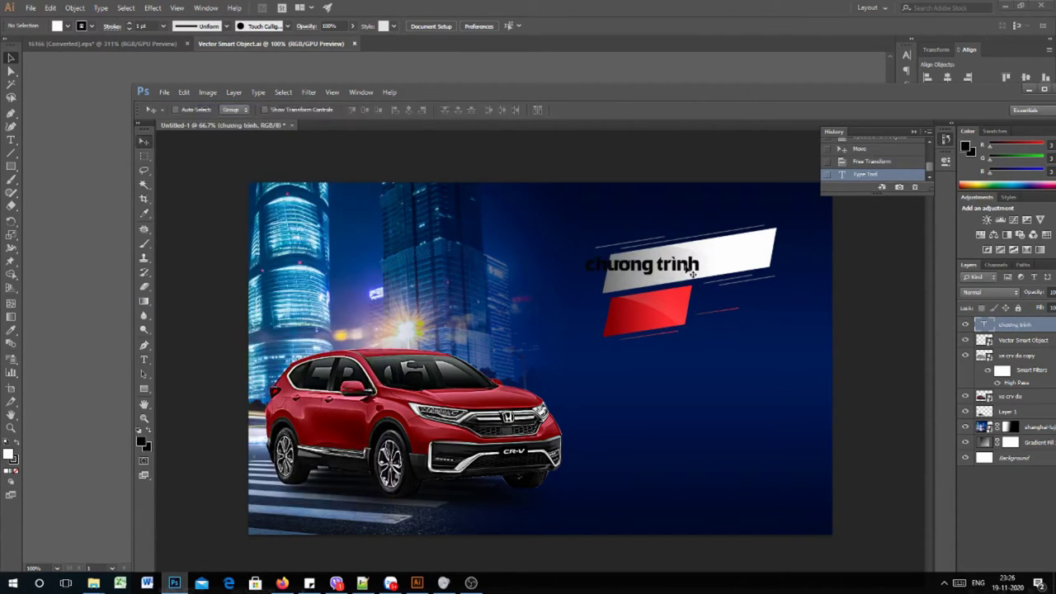
{"action": "left_click_drag", "start_coordinate": [695, 265], "coordinate": [742, 237]}
{"action": "key", "text": "ctrl+t"}
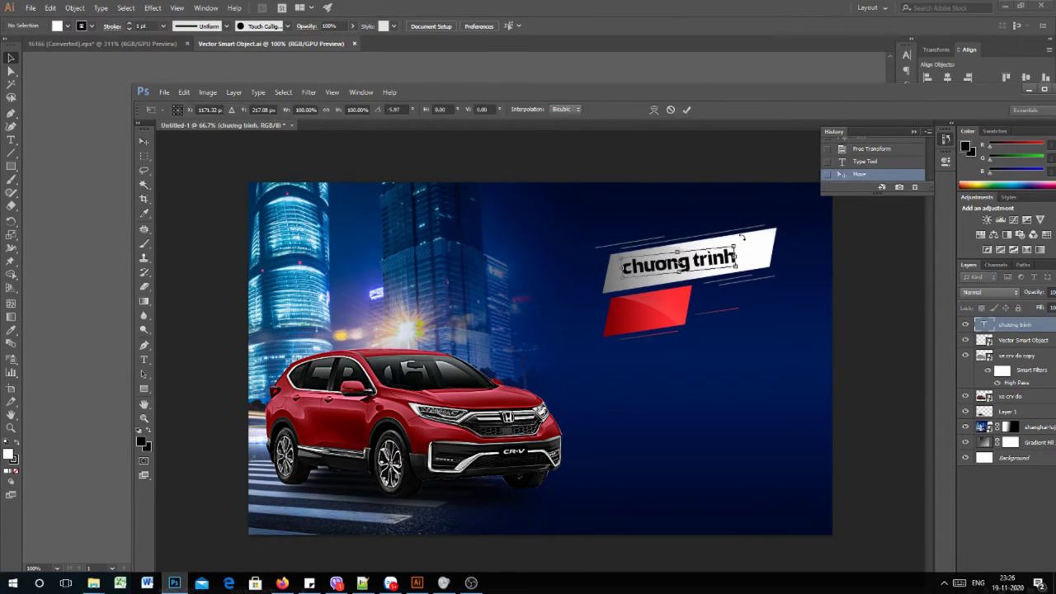
{"action": "key", "text": "Return"}
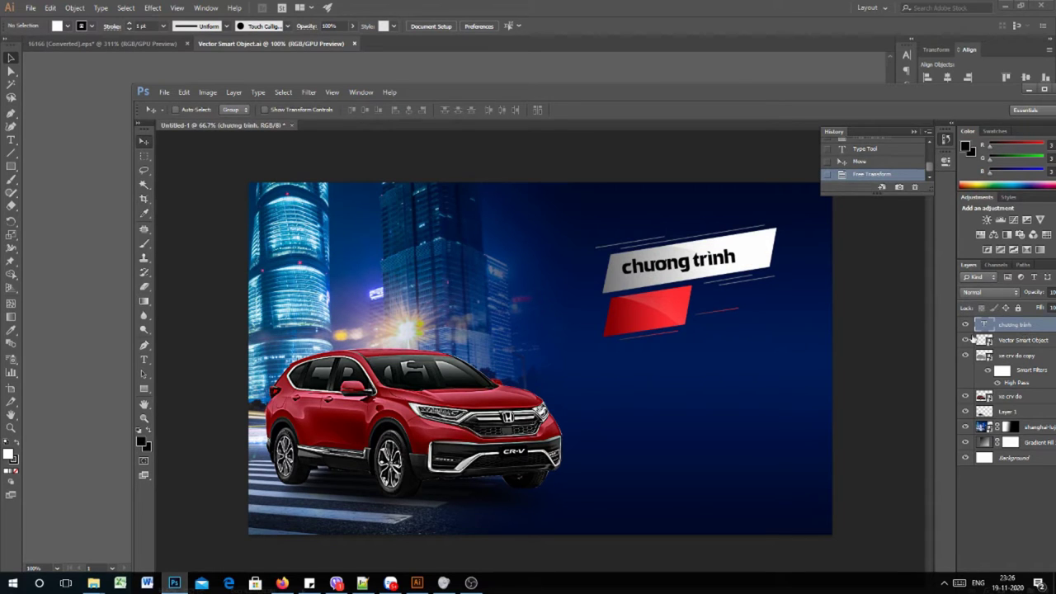
- Maximize the Photoshop window and collapse the expanded panel beside the canvas
{"action": "left_click_drag", "start_coordinate": [878, 88], "coordinate": [761, 61]}
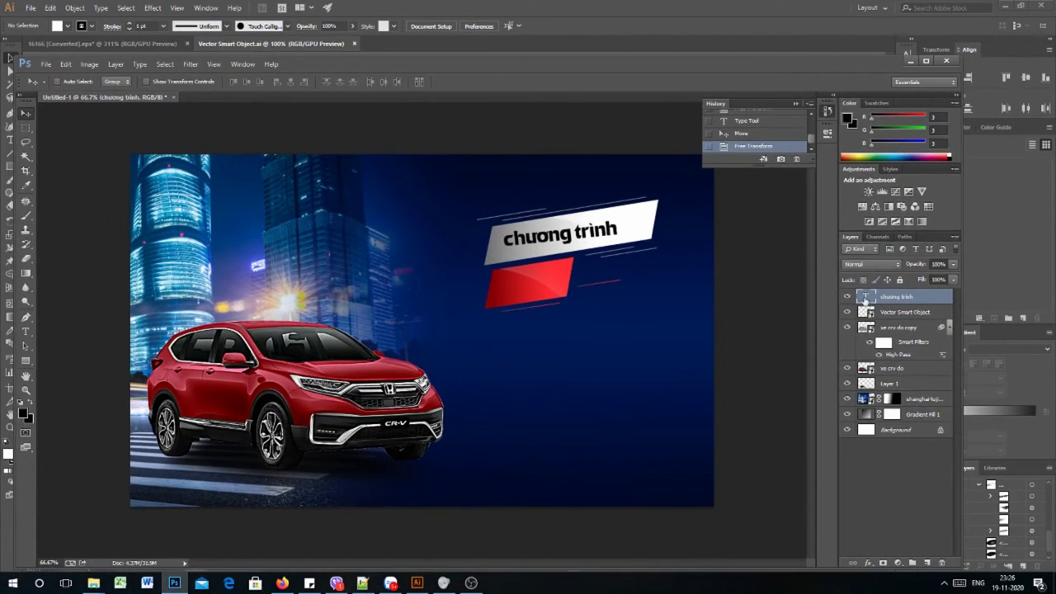
{"action": "left_click", "coordinate": [241, 64]}
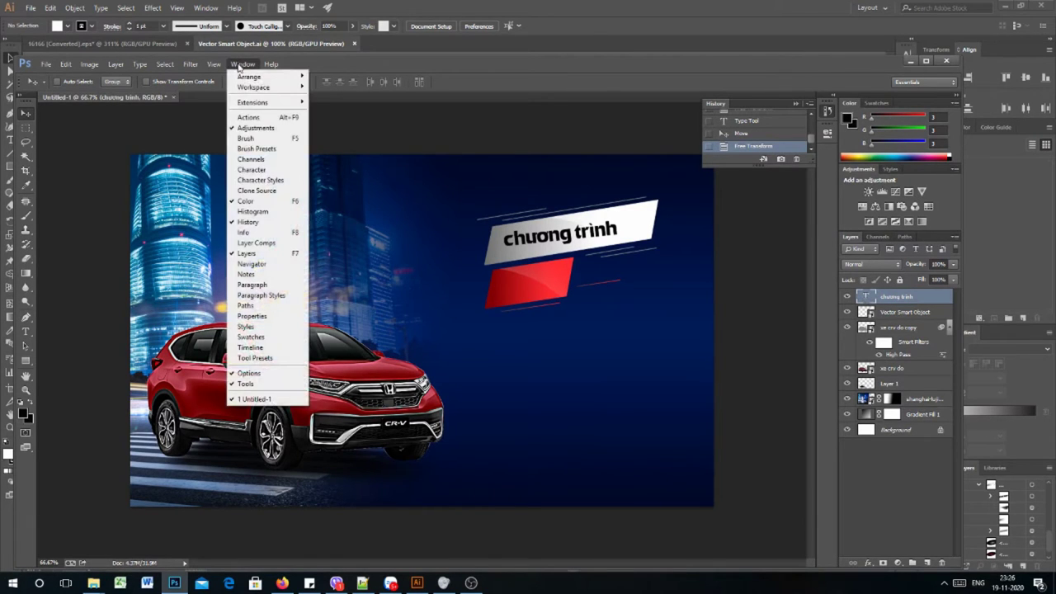
{"action": "left_click", "coordinate": [925, 61]}
{"action": "left_click", "coordinate": [225, 7]}
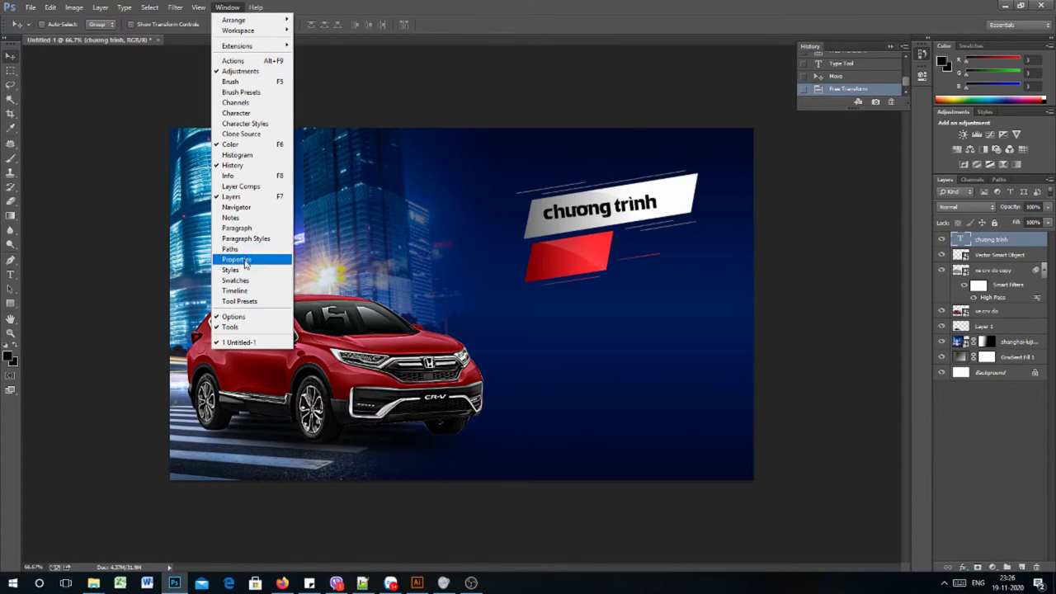
{"action": "left_click", "coordinate": [245, 262]}
{"action": "left_click", "coordinate": [891, 68]}
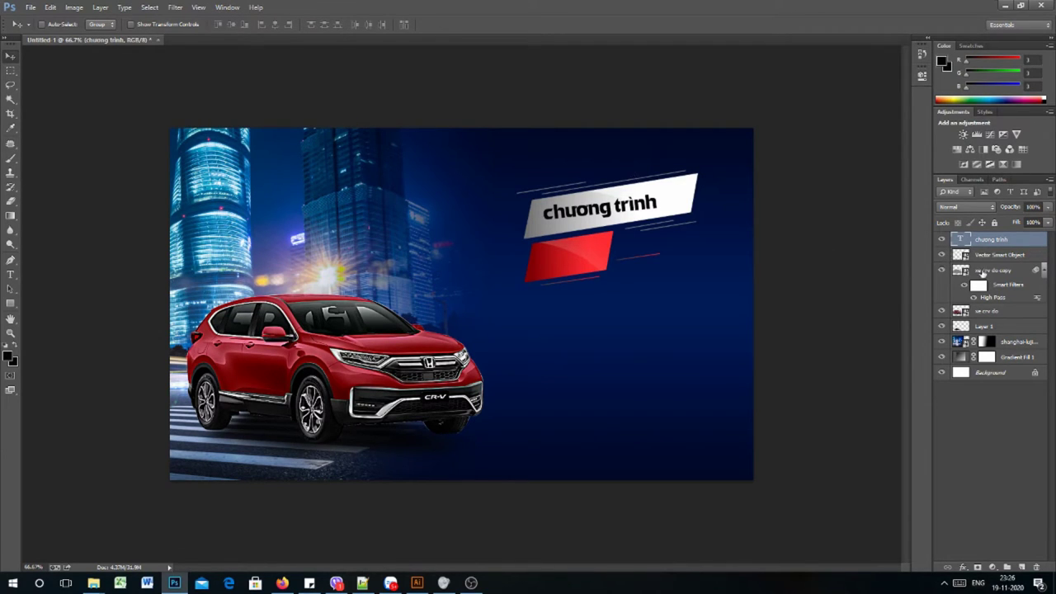
{"action": "left_click", "coordinate": [227, 8]}
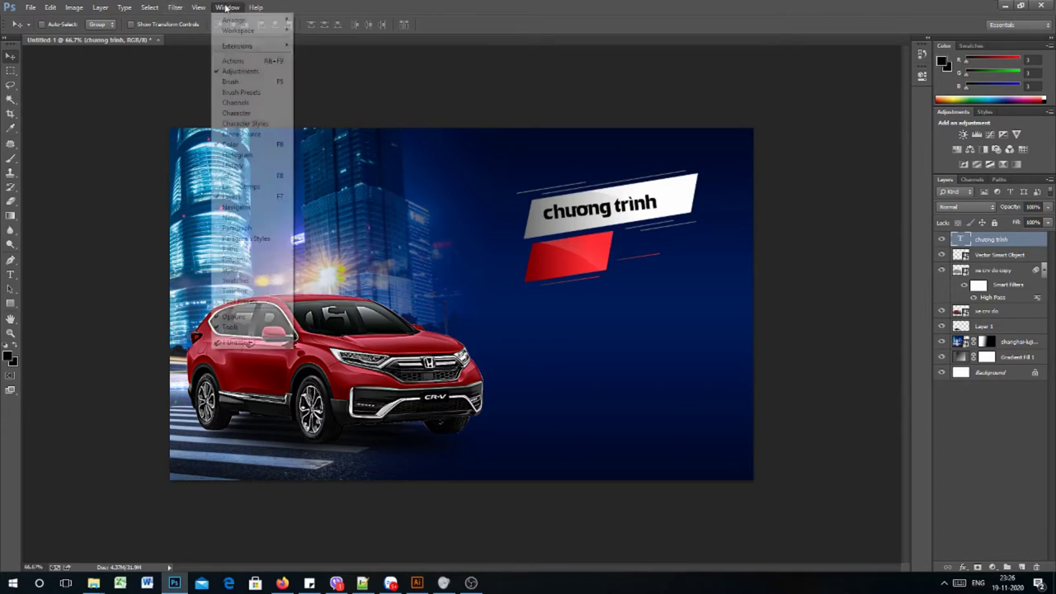
{"action": "mouse_move", "coordinate": [232, 19]}
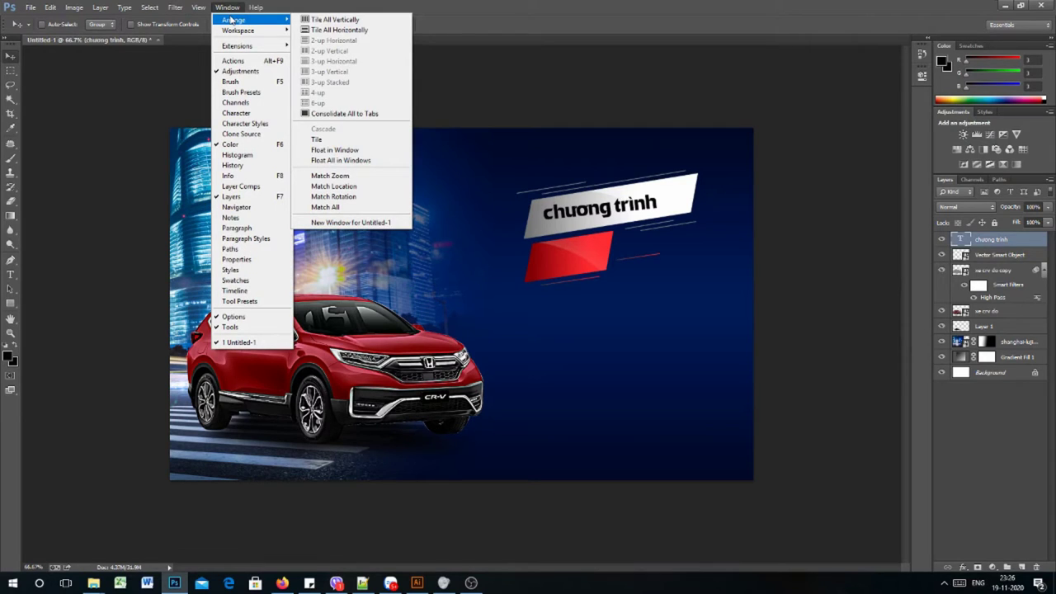
{"action": "mouse_move", "coordinate": [199, 15]}
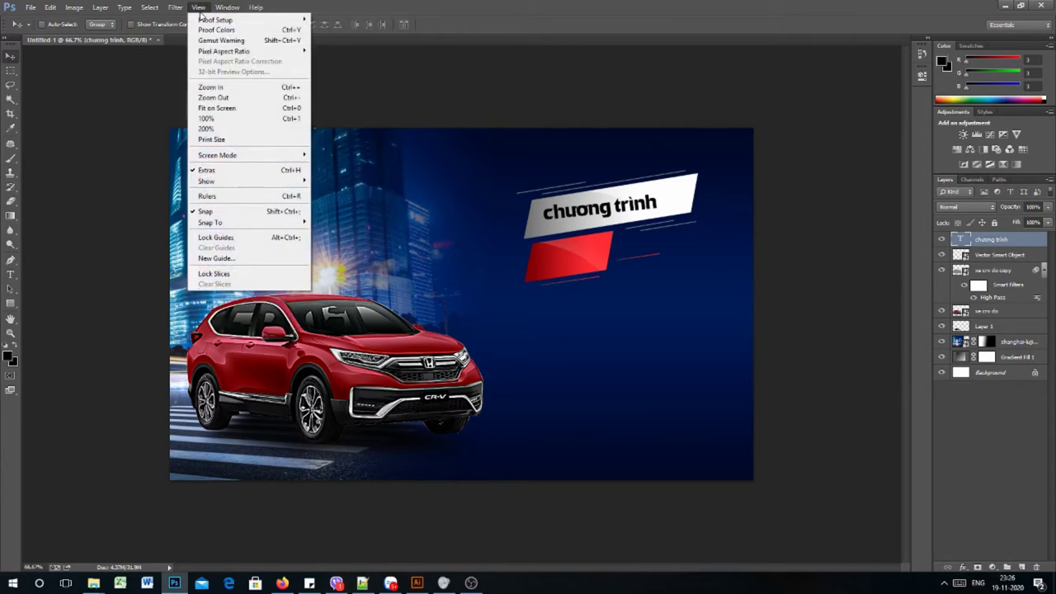
{"action": "left_click", "coordinate": [396, 11]}
- Replace the banner text with the uppercase wording "CHƯƠNG TRÌNH"
{"action": "key", "text": "t"}
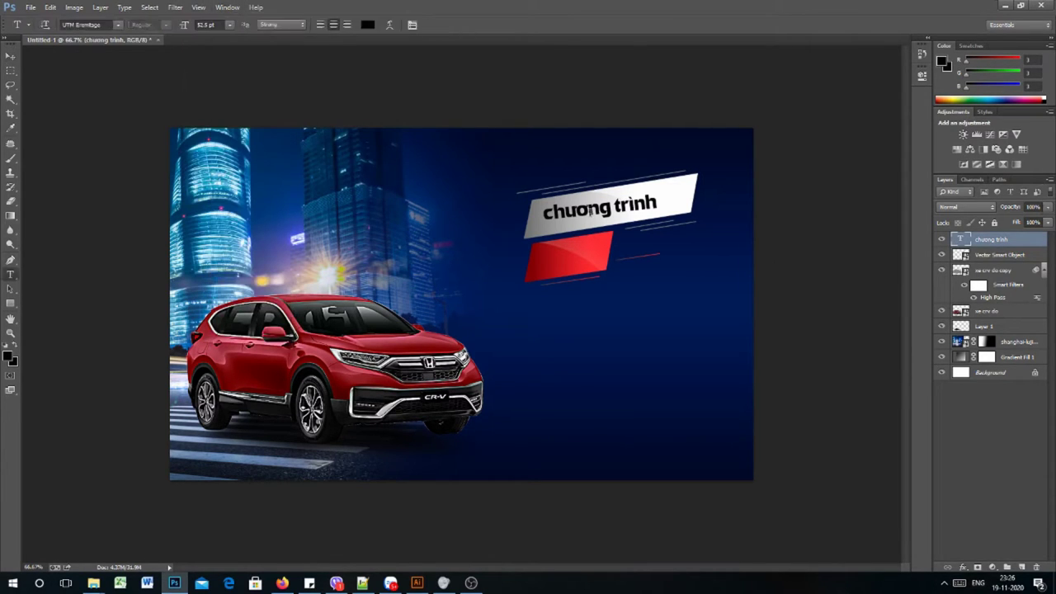
{"action": "triple_click", "coordinate": [593, 215]}
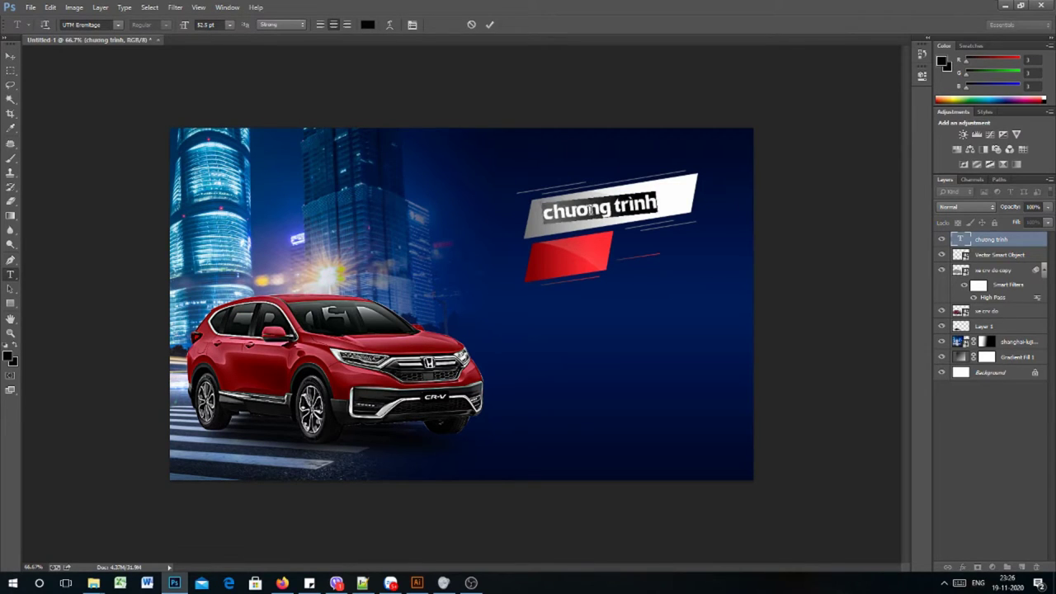
{"action": "type", "text": "CHUONG"}
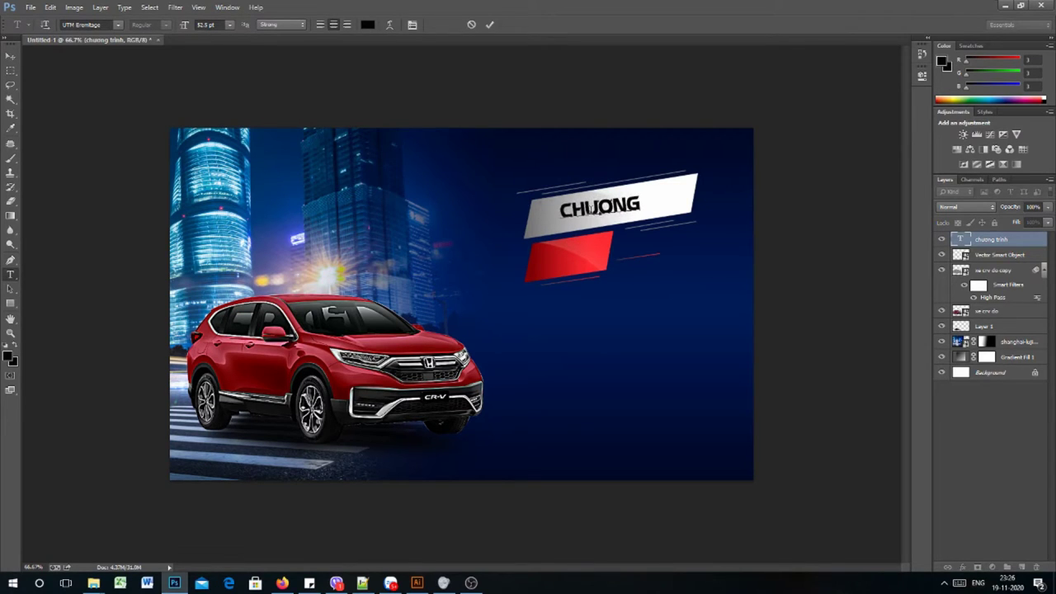
{"action": "type", "text": " T"}
{"action": "type", "text": "hf"}
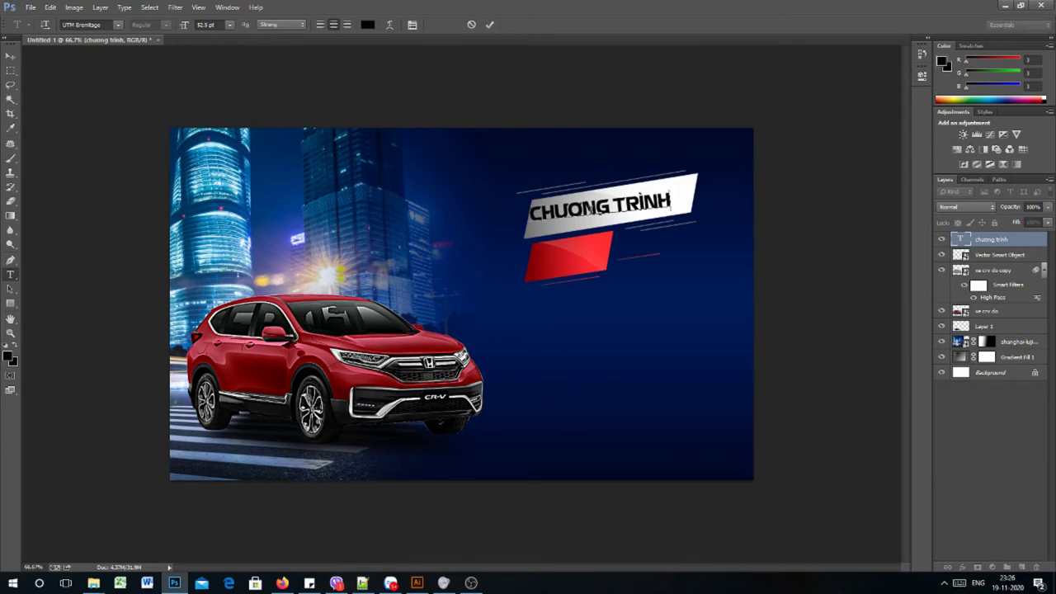
{"action": "left_click", "coordinate": [10, 55]}
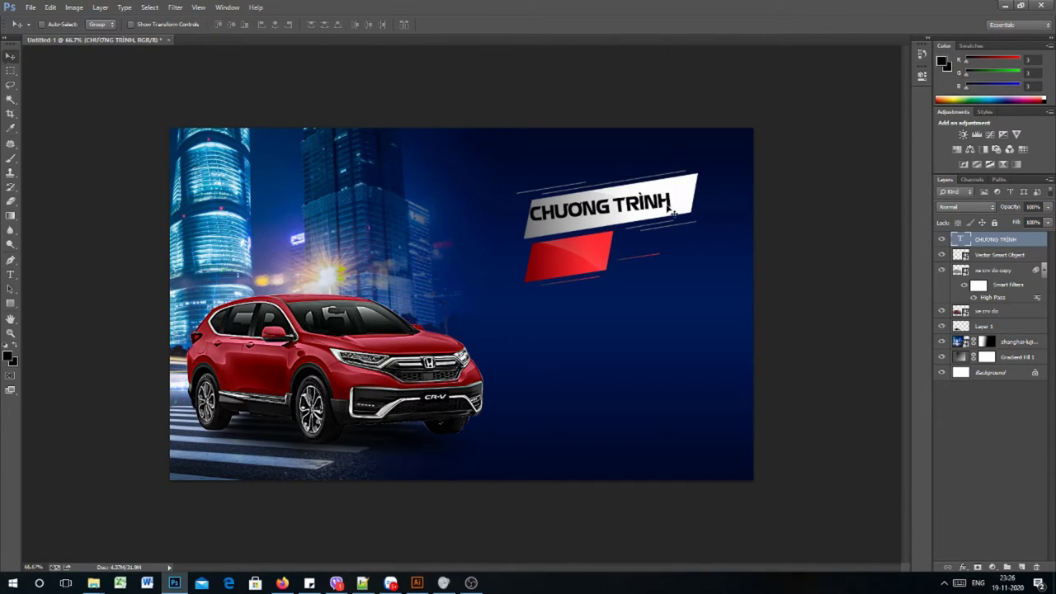
- Adjust the CHƯƠNG TRÌNH text's angle and position to fit centrally on the white banner, and duplicate its layer
{"action": "key", "text": "ctrl+t"}
{"action": "left_click_drag", "start_coordinate": [698, 182], "coordinate": [698, 175]}
{"action": "left_click_drag", "start_coordinate": [644, 212], "coordinate": [652, 208]}
{"action": "key", "text": "Return"}
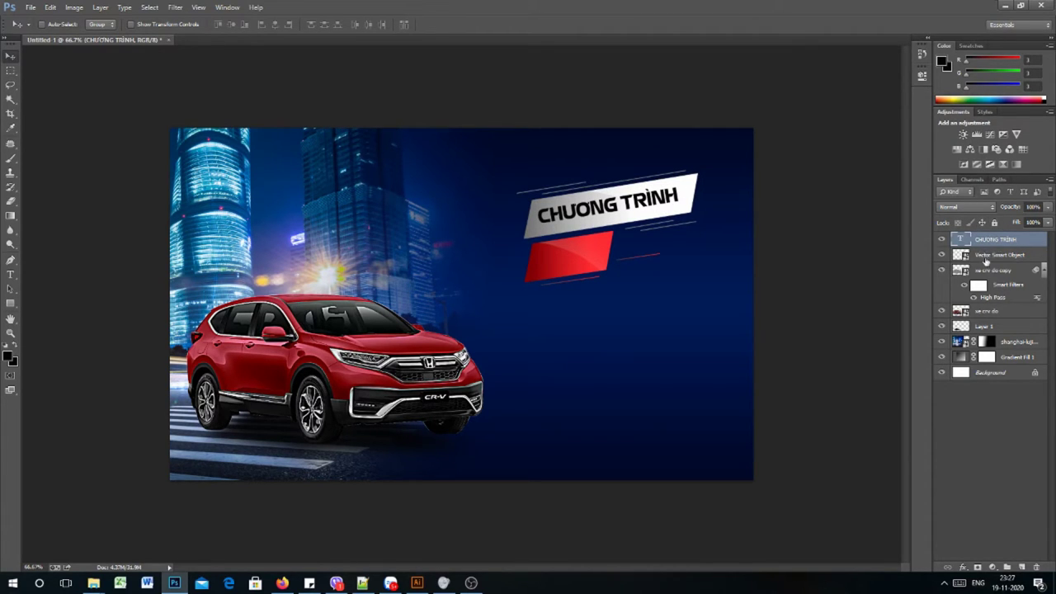
{"action": "key", "text": "ctrl+j"}
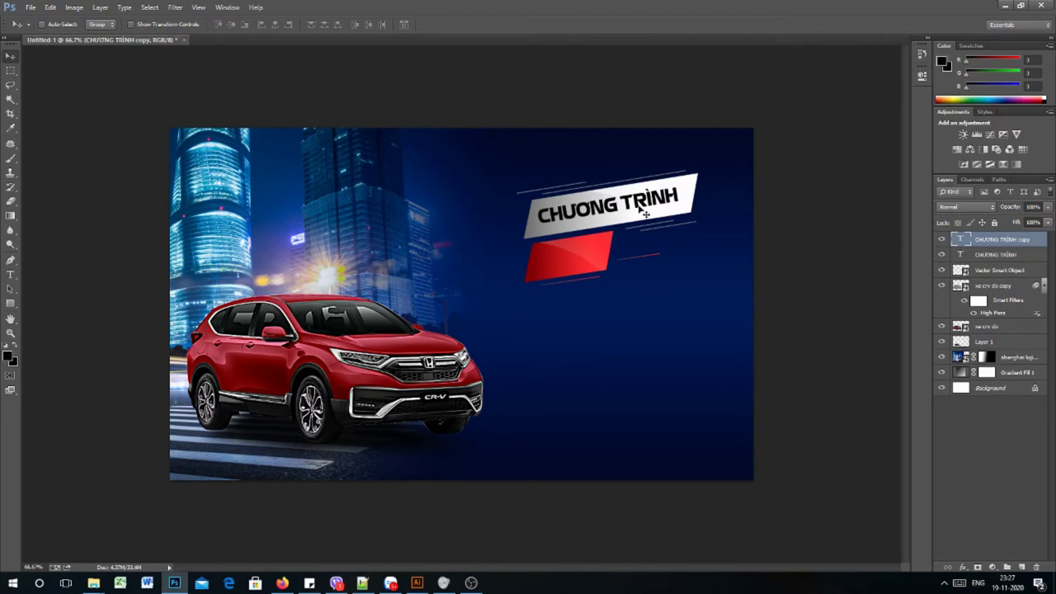
- Move the duplicated CHƯƠNG TRÌNH text down to the red banner, reword it as "ƯU ĐÃI" and centre it on the red shape
{"action": "left_click_drag", "start_coordinate": [632, 215], "coordinate": [622, 254]}
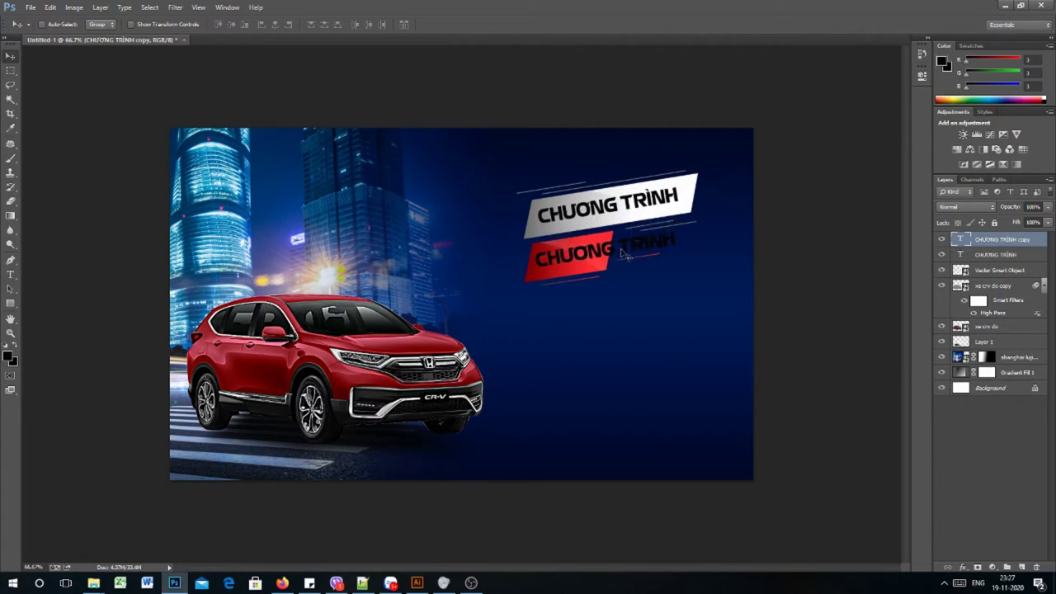
{"action": "key", "text": "t"}
{"action": "triple_click", "coordinate": [618, 241]}
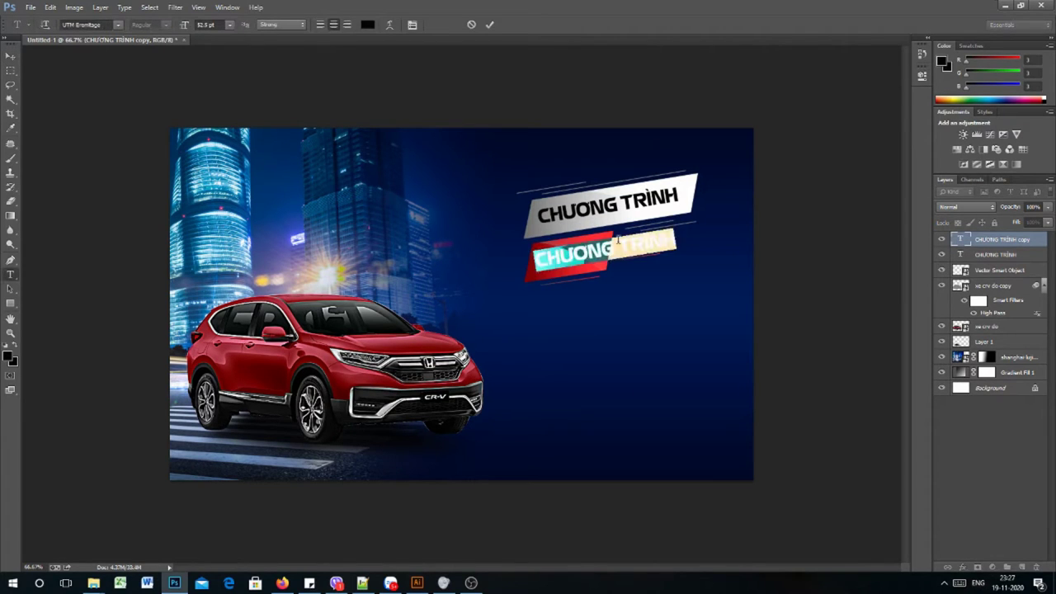
{"action": "type", "text": "UU"}
{"action": "key", "text": "BackSpace"}
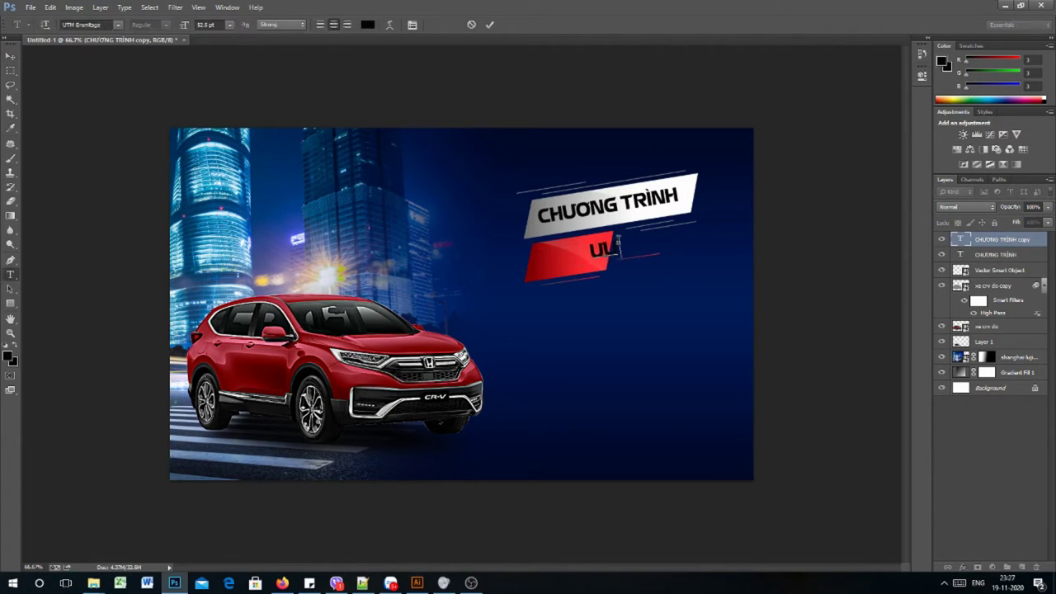
{"action": "type", "text": "U ĐAI"}
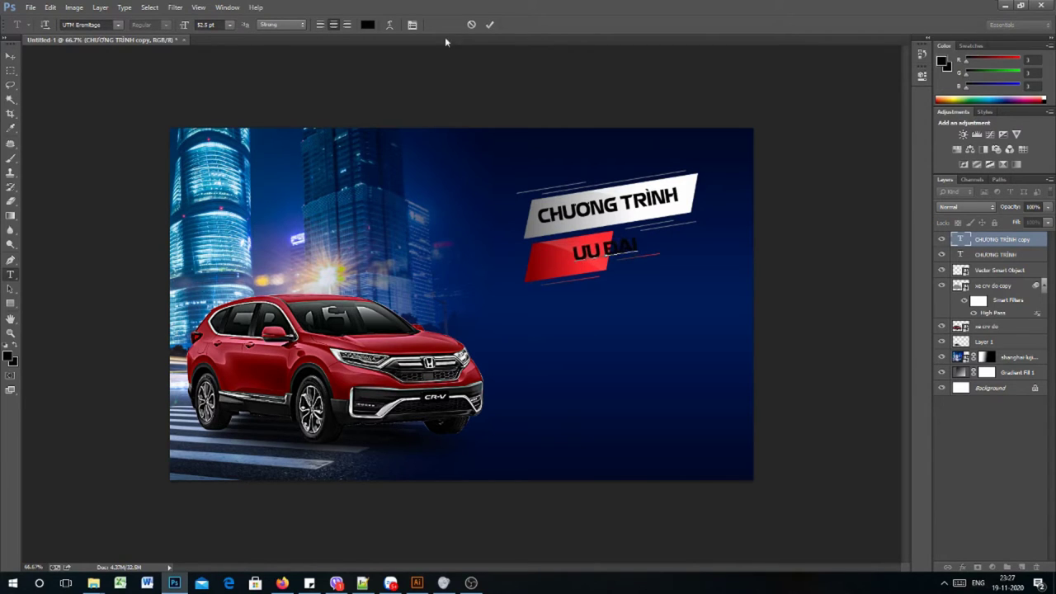
{"action": "left_click", "coordinate": [10, 56]}
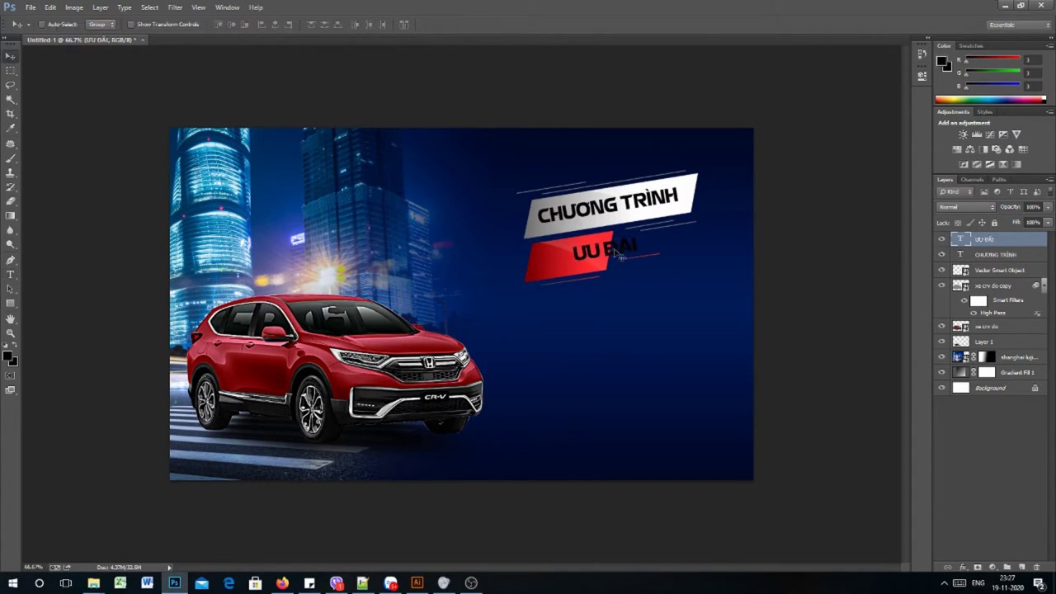
{"action": "left_click_drag", "start_coordinate": [617, 254], "coordinate": [584, 258]}
- Recolor the ƯU ĐÃI text to near-white #fefefe
{"action": "double_click", "coordinate": [586, 257]}
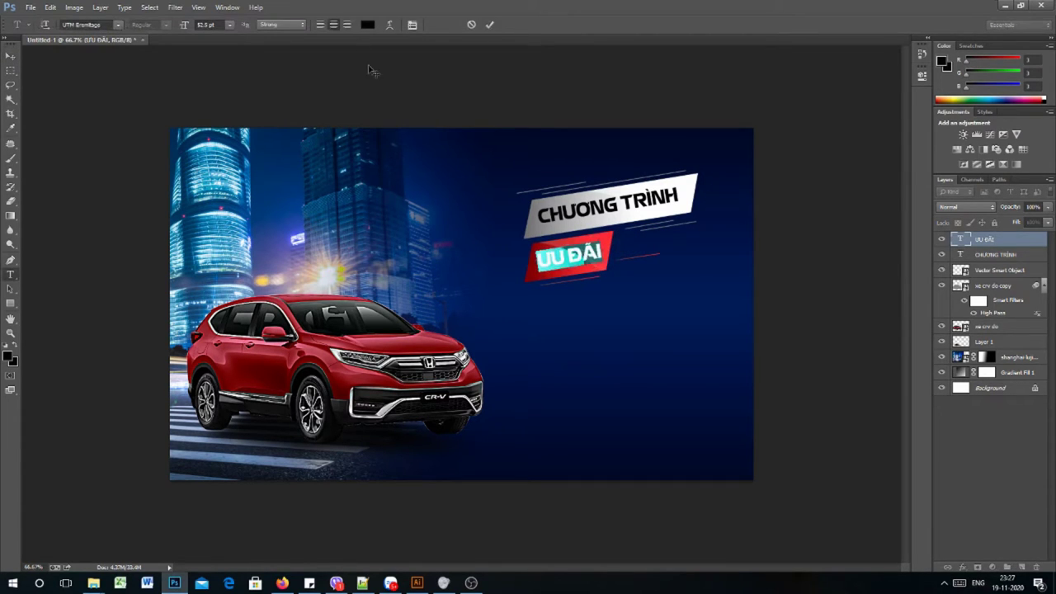
{"action": "left_click", "coordinate": [368, 24]}
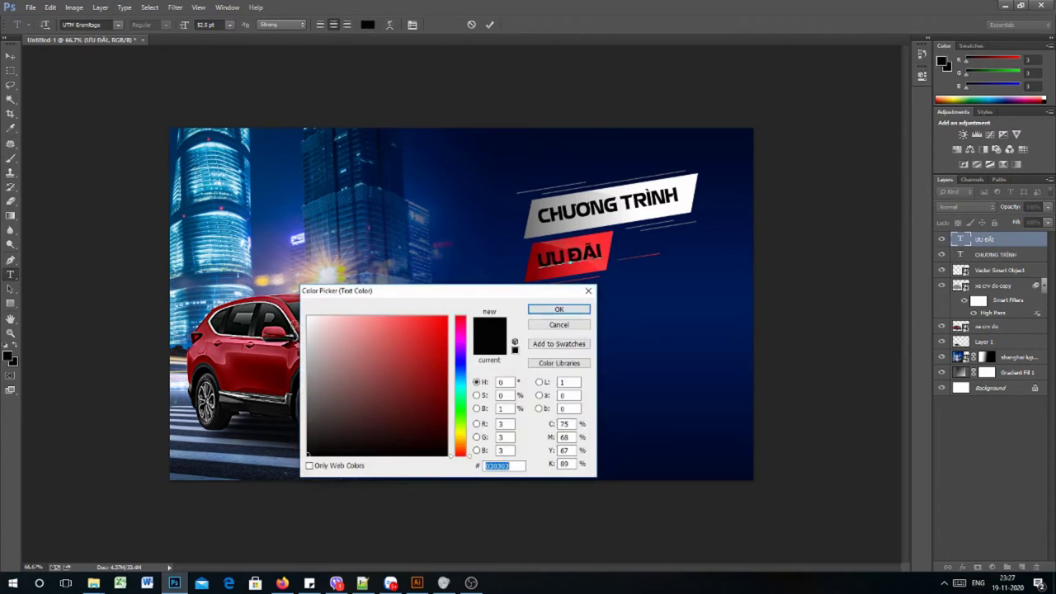
{"action": "left_click", "coordinate": [307, 318]}
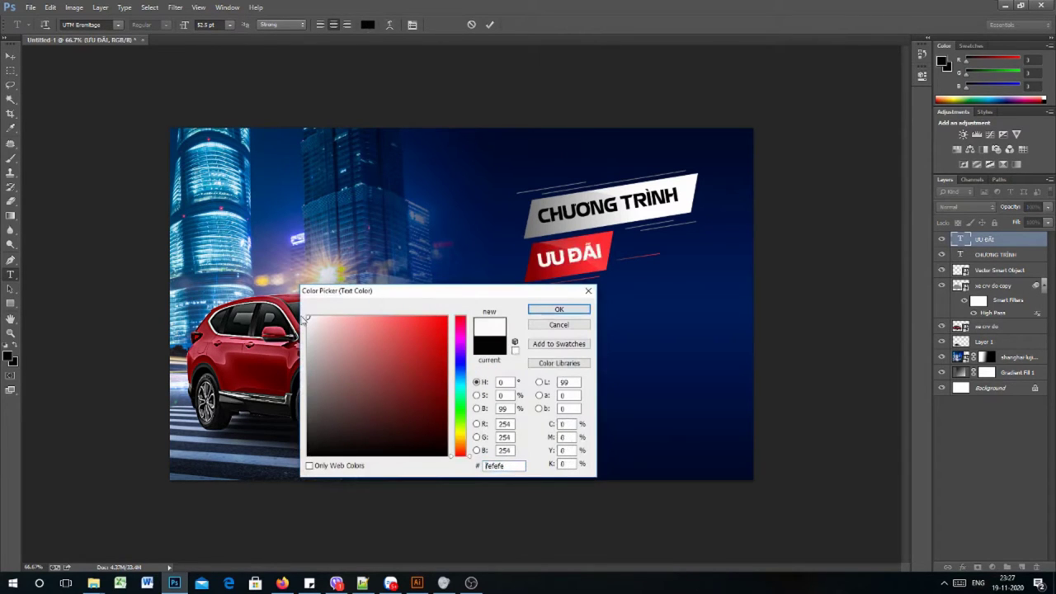
{"action": "left_click", "coordinate": [558, 309]}
{"action": "left_click", "coordinate": [9, 61]}
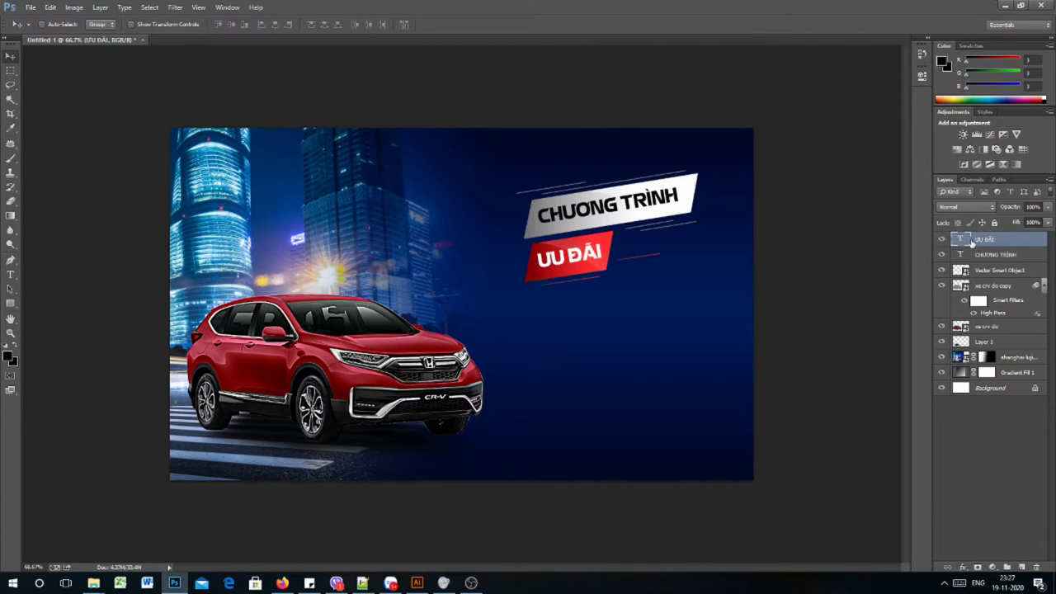
- Duplicate the ƯU ĐÃI text, place the copy to the right of the red banner and change its wording to "TRƯỚC BẠ"
{"action": "key", "text": "ctrl+j"}
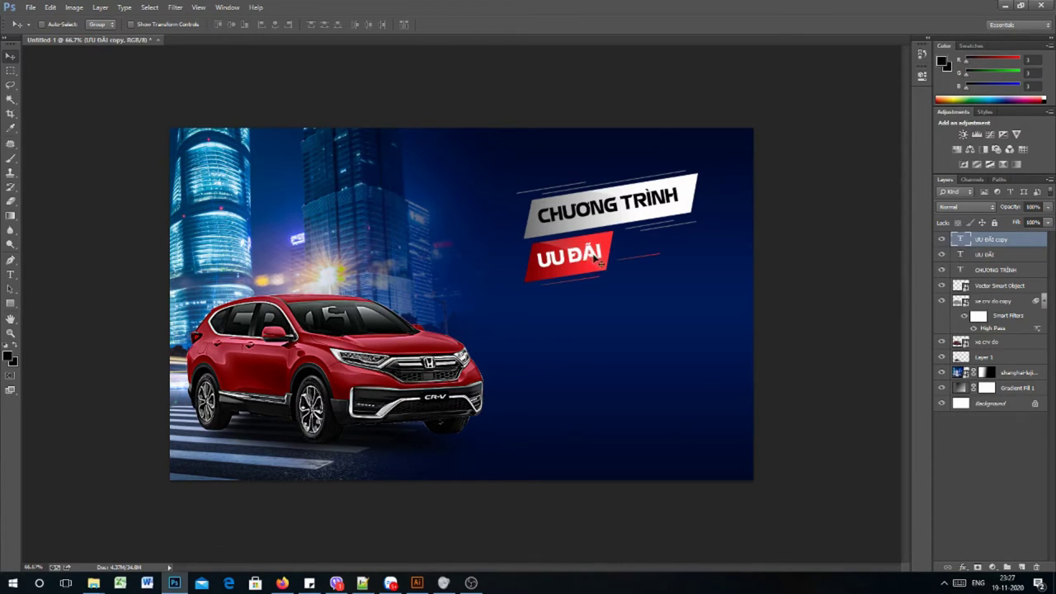
{"action": "left_click_drag", "start_coordinate": [599, 262], "coordinate": [682, 237]}
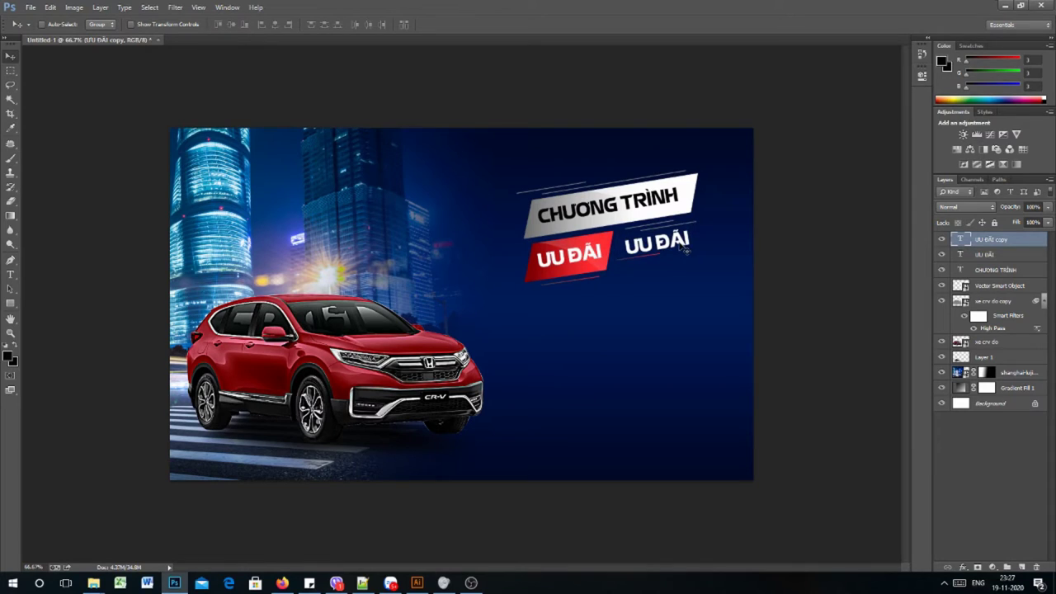
{"action": "key", "text": "t"}
{"action": "triple_click", "coordinate": [662, 241]}
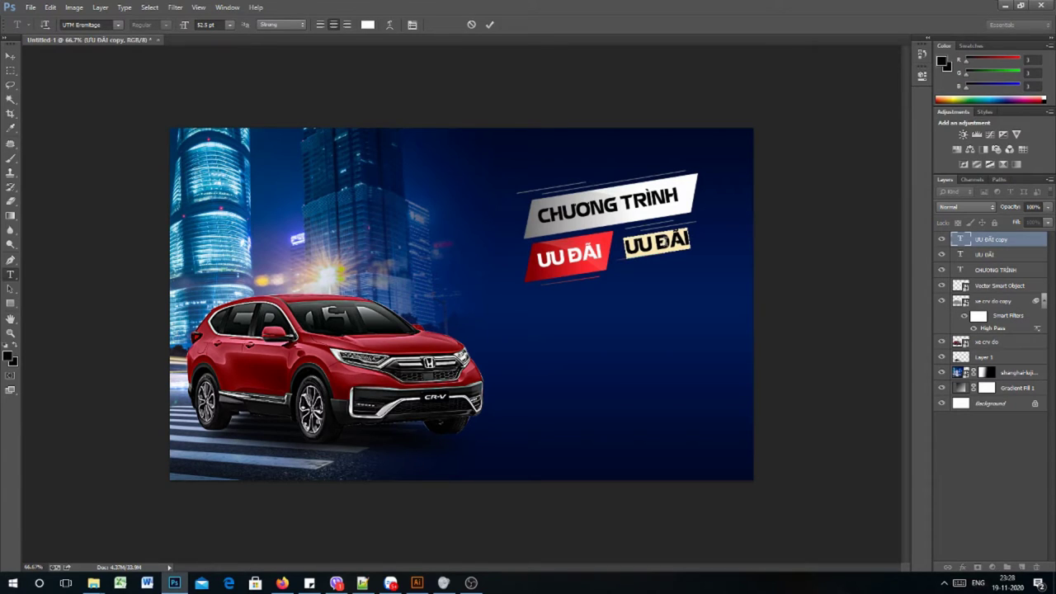
{"action": "type", "text": "TRƯ"}
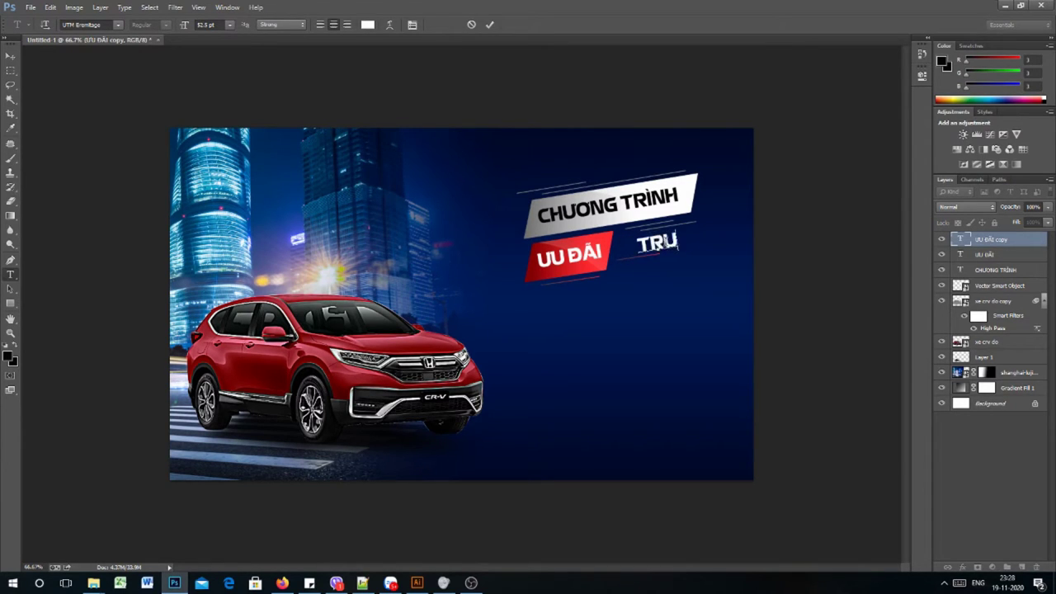
{"action": "type", "text": "ỚC BẠ"}
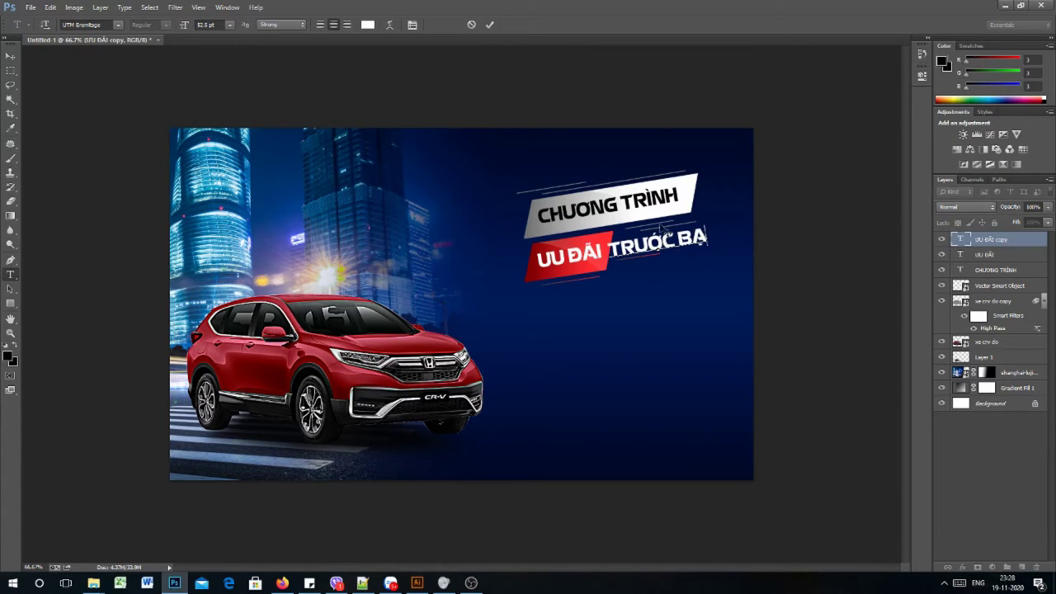
{"action": "left_click", "coordinate": [8, 57]}
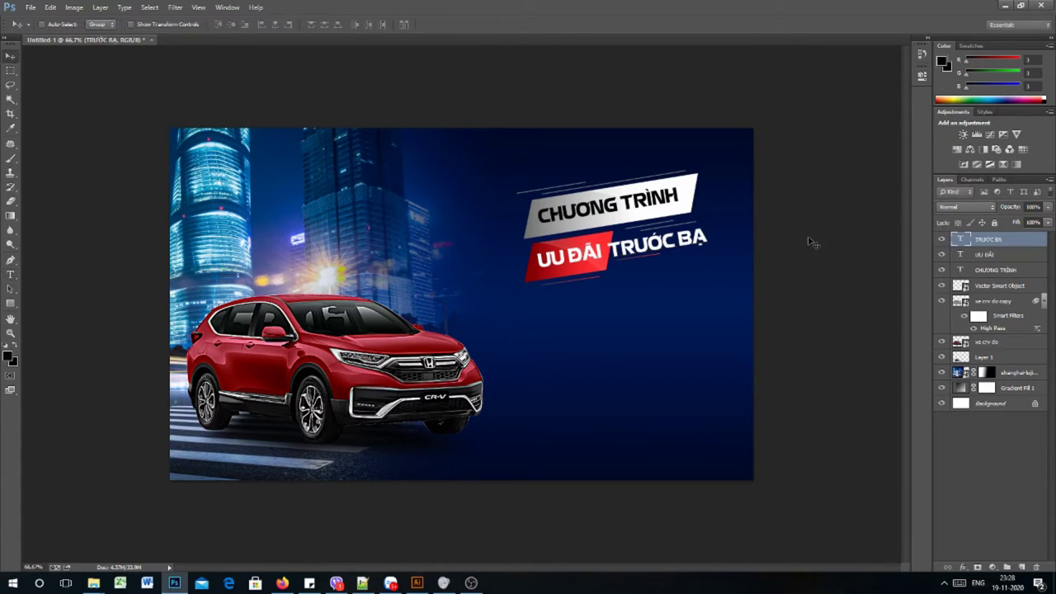
- Scale the TRƯỚC BẠ text to about 91.7% and position it beside the red banner with a small gap
{"action": "key", "text": "ctrl+t"}
{"action": "left_click_drag", "start_coordinate": [701, 236], "coordinate": [718, 222]}
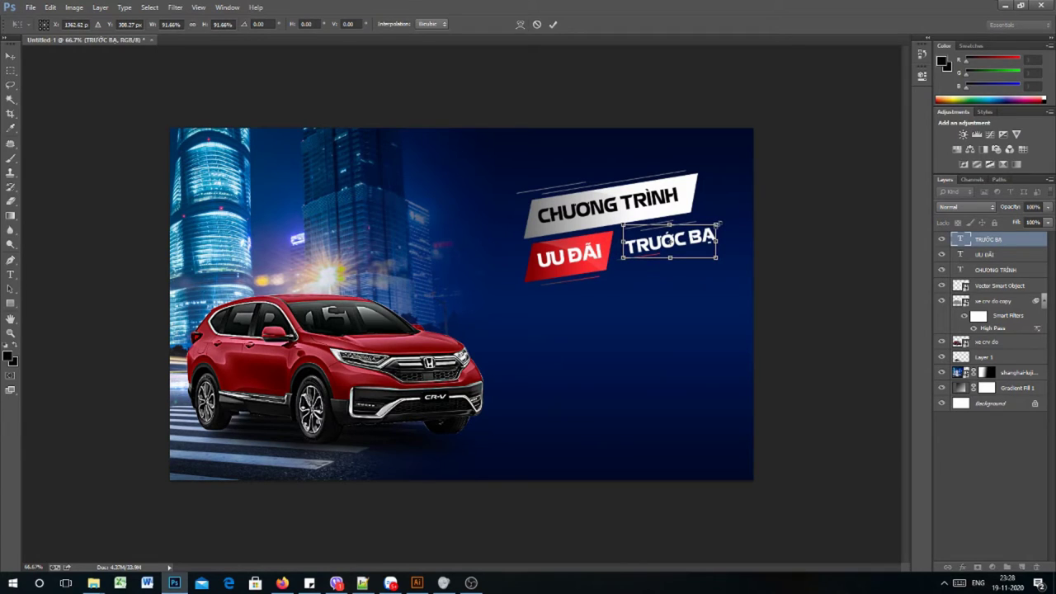
{"action": "key", "text": "Return"}
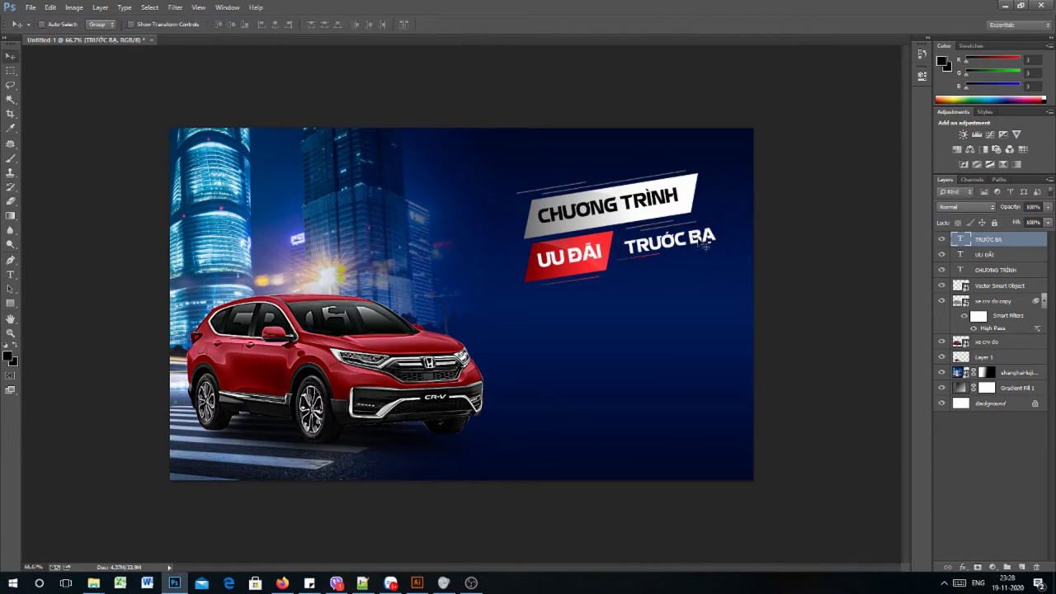
- Recolor the TRƯỚC BẠ text to pure red #ff0000
{"action": "key", "text": "t"}
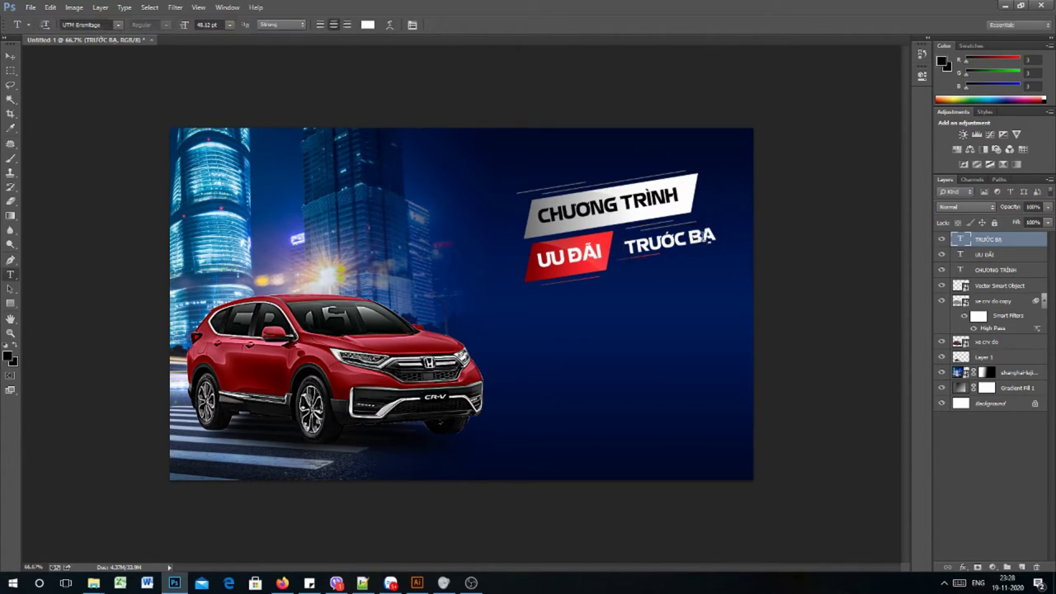
{"action": "left_click", "coordinate": [701, 238]}
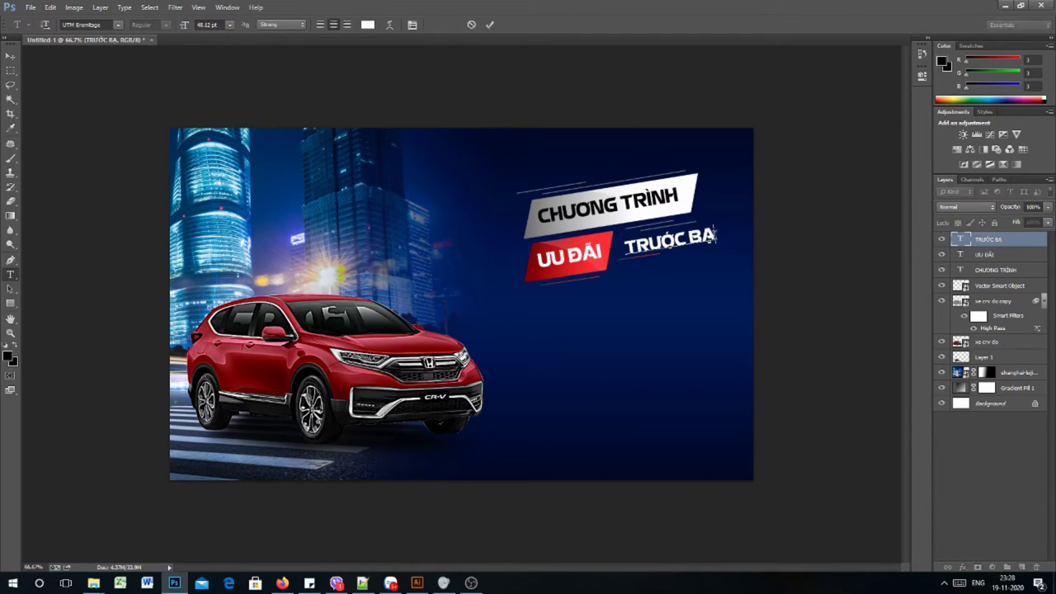
{"action": "left_click_drag", "start_coordinate": [714, 236], "coordinate": [614, 242]}
{"action": "left_click", "coordinate": [367, 24]}
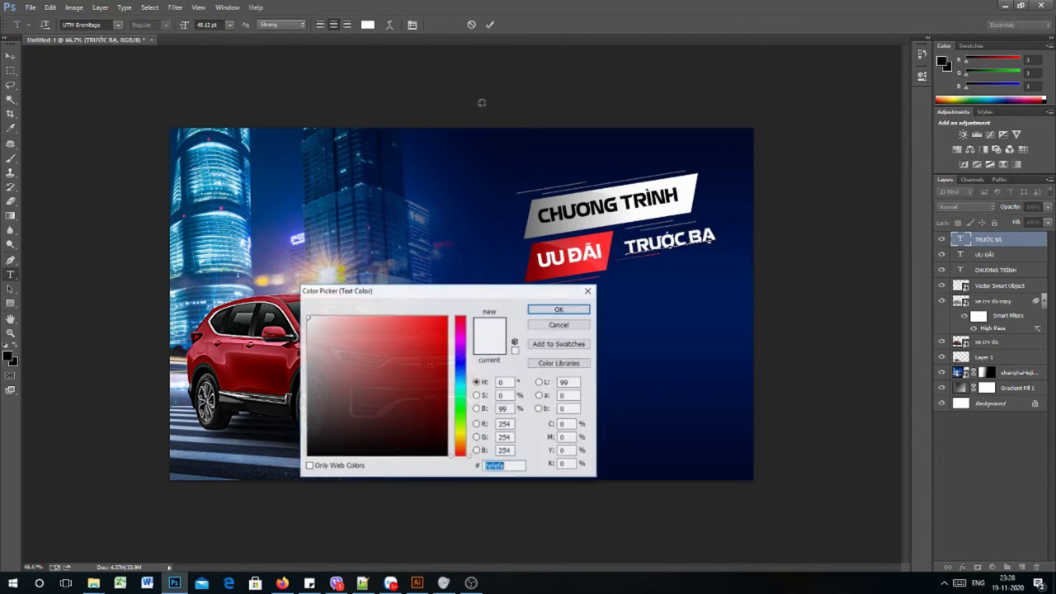
{"action": "left_click", "coordinate": [441, 321]}
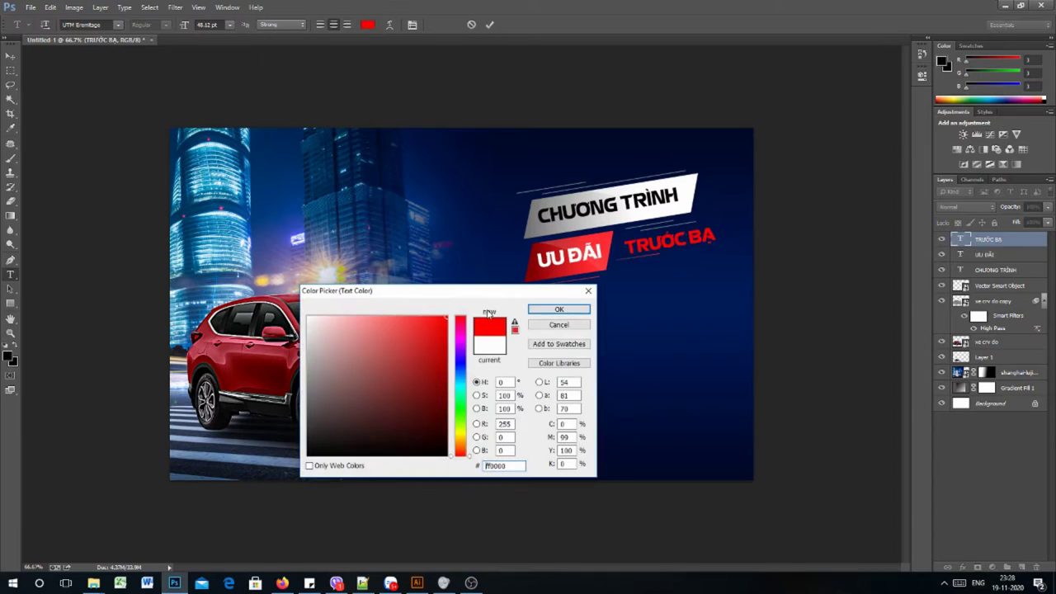
{"action": "left_click", "coordinate": [558, 309]}
{"action": "left_click", "coordinate": [993, 245]}
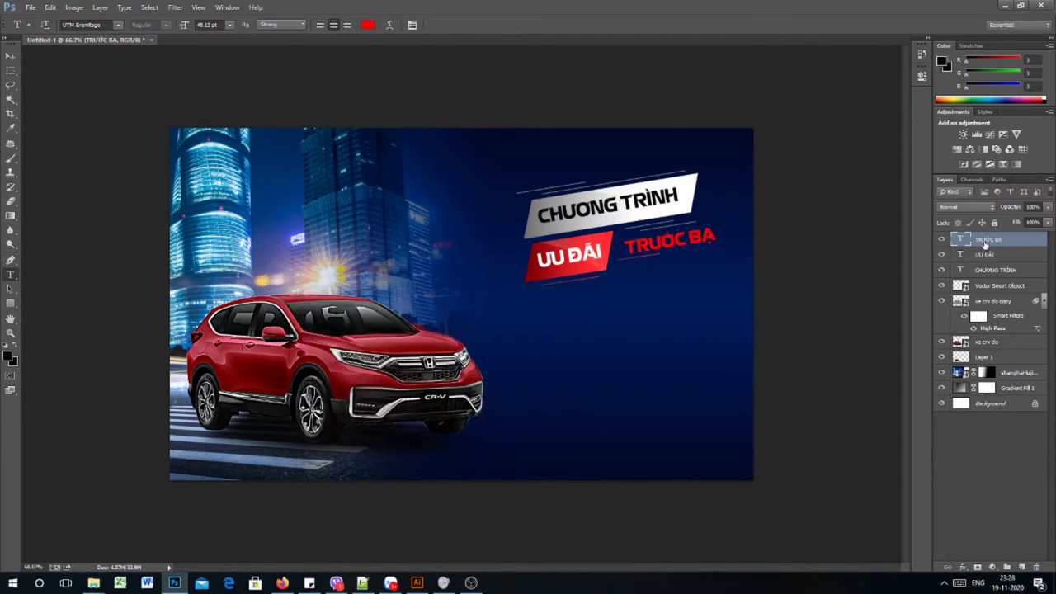
{"action": "left_click", "coordinate": [11, 58]}
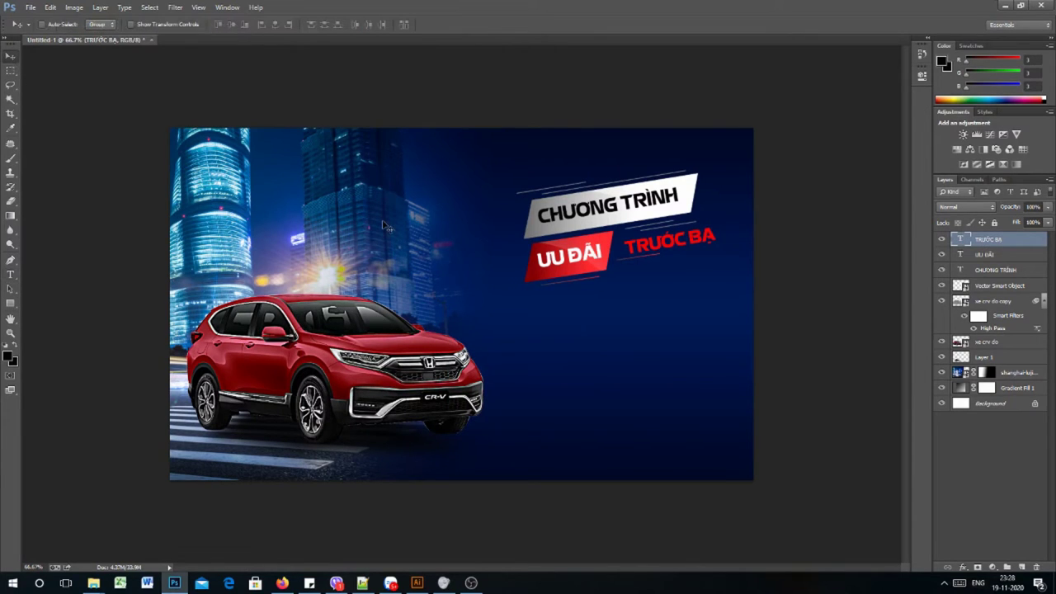
- Duplicate the TRƯỚC BẠ text layer and shift the lower of the two layers slightly downward
{"action": "key", "text": "ctrl+j"}
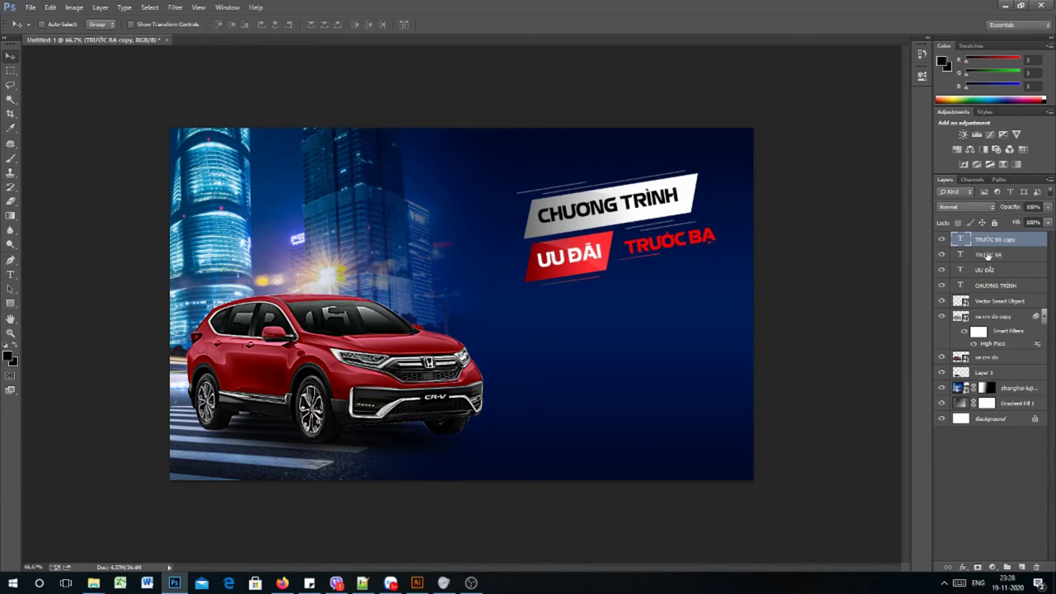
{"action": "left_click", "coordinate": [984, 255]}
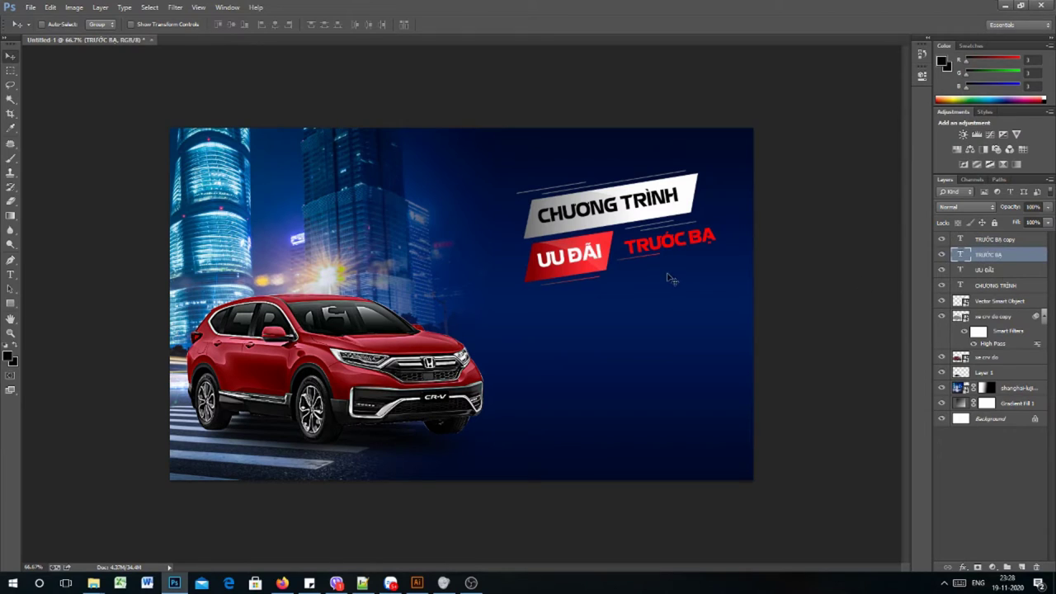
{"action": "left_click_drag", "start_coordinate": [668, 279], "coordinate": [672, 279]}
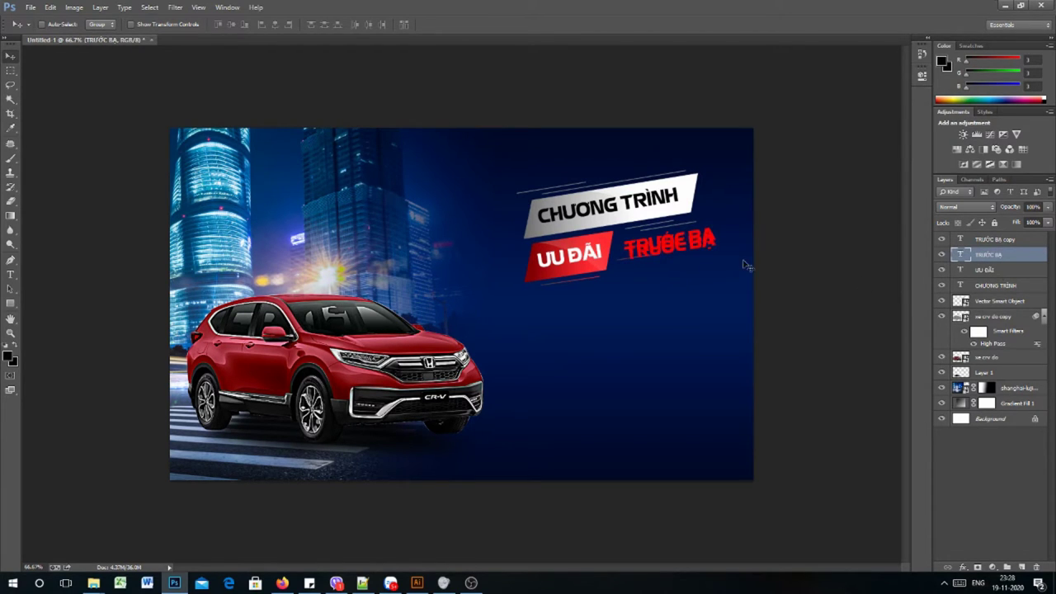
- Recolor the lower TRƯỚC BẠ text layer white, hiding the upper red copy during the edit and showing it again
{"action": "key", "text": "t"}
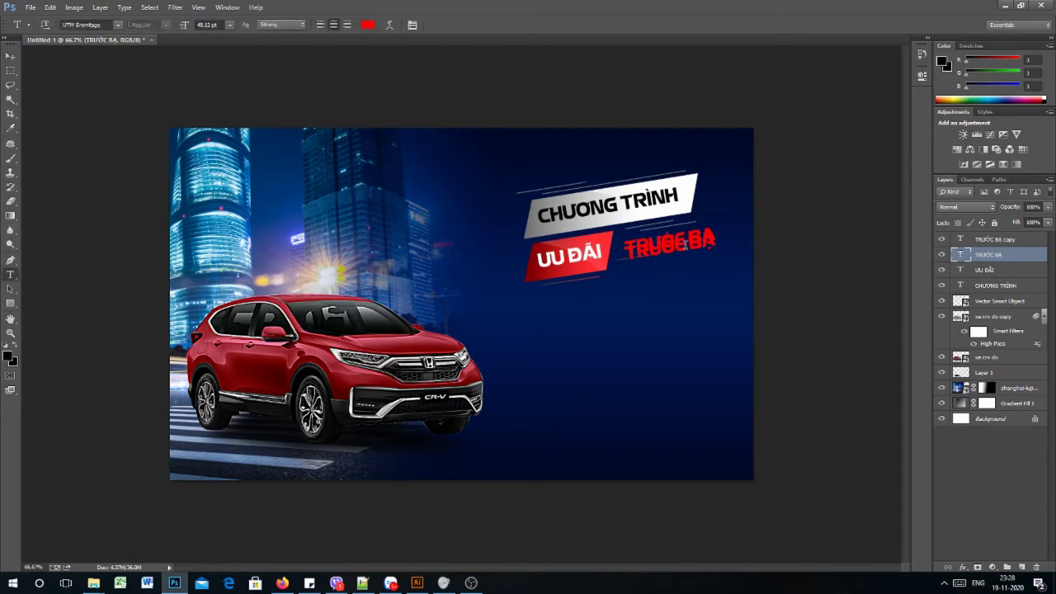
{"action": "double_click", "coordinate": [668, 241]}
{"action": "left_click", "coordinate": [669, 241]}
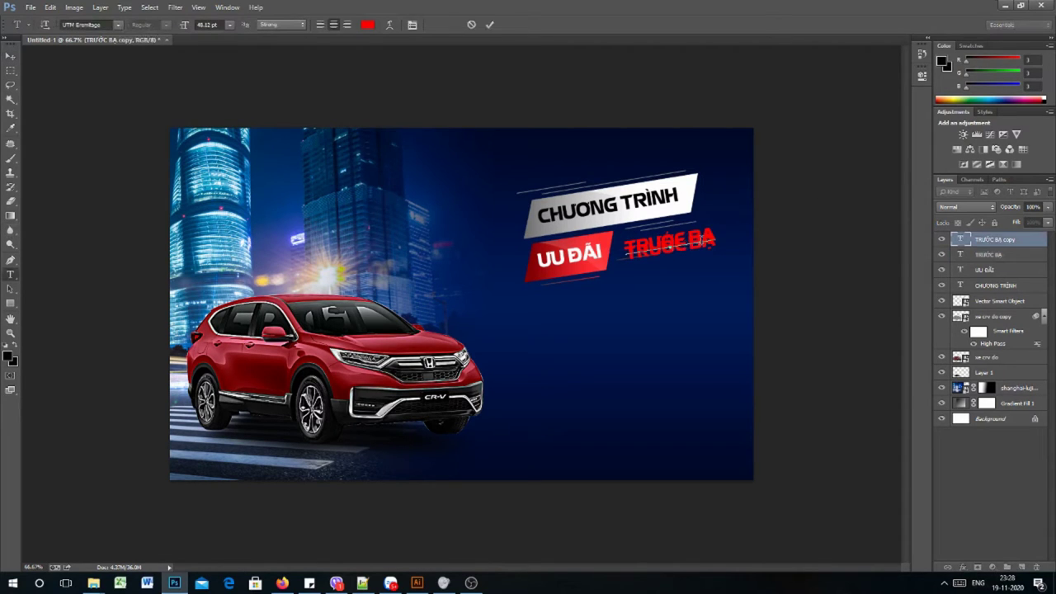
{"action": "left_click", "coordinate": [941, 240]}
{"action": "left_click", "coordinate": [979, 255]}
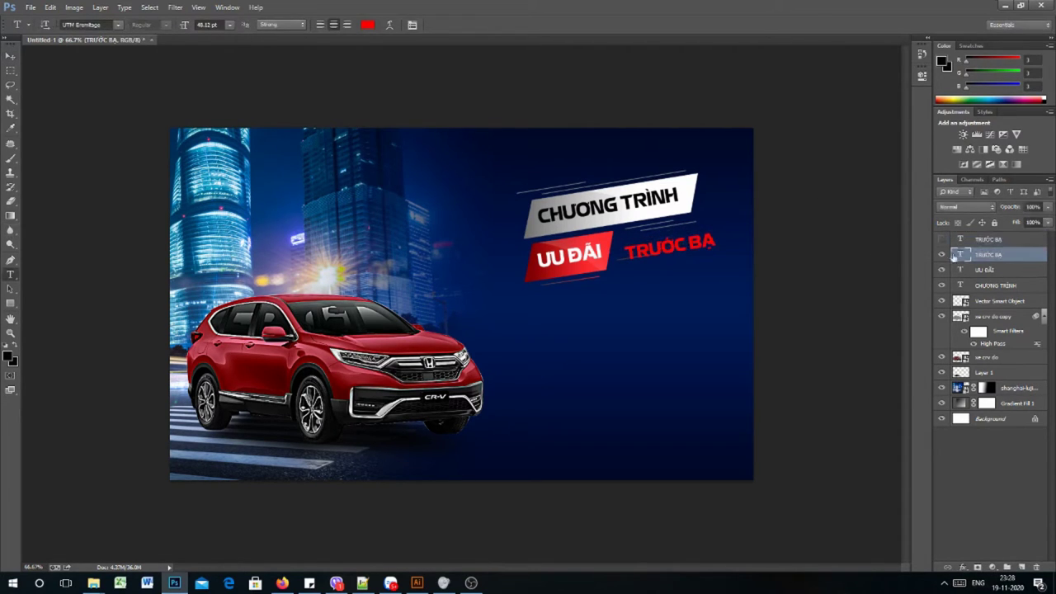
{"action": "left_click", "coordinate": [684, 242]}
{"action": "key", "text": "ctrl+a"}
{"action": "left_click", "coordinate": [368, 24]}
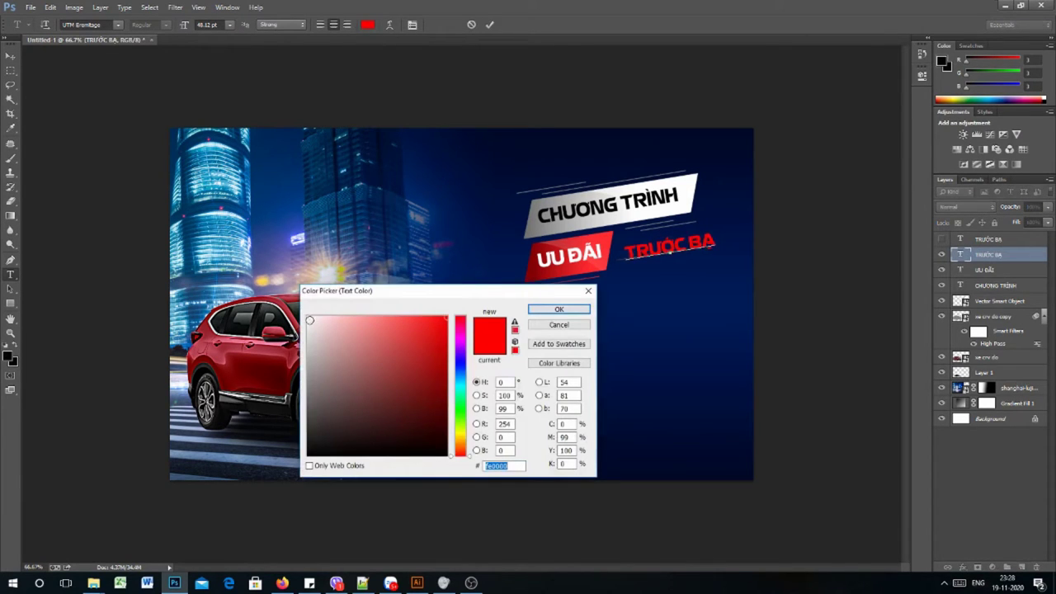
{"action": "left_click", "coordinate": [308, 316]}
{"action": "left_click", "coordinate": [559, 310]}
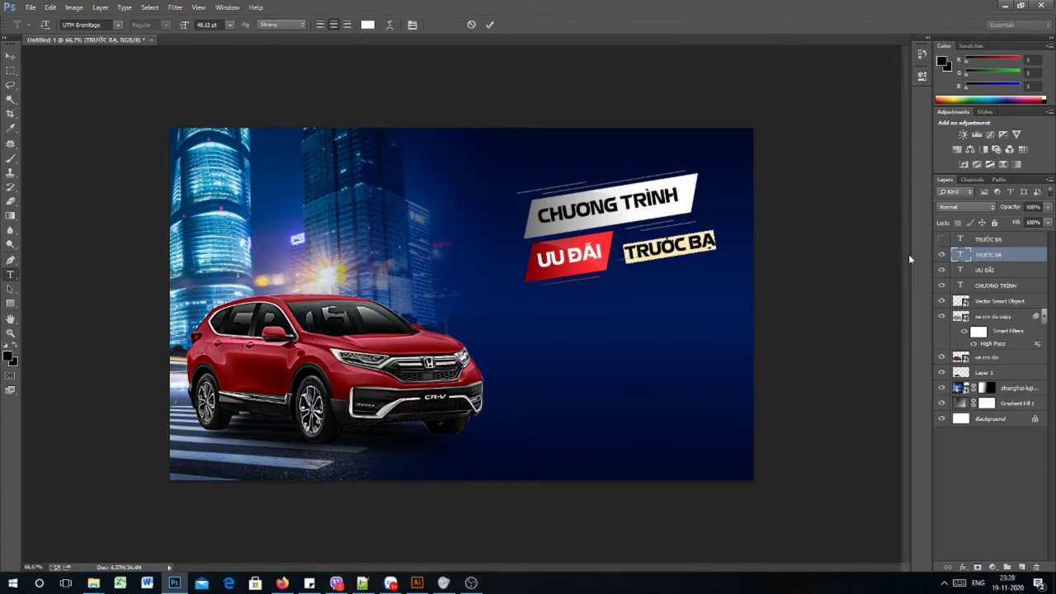
{"action": "left_click", "coordinate": [941, 240]}
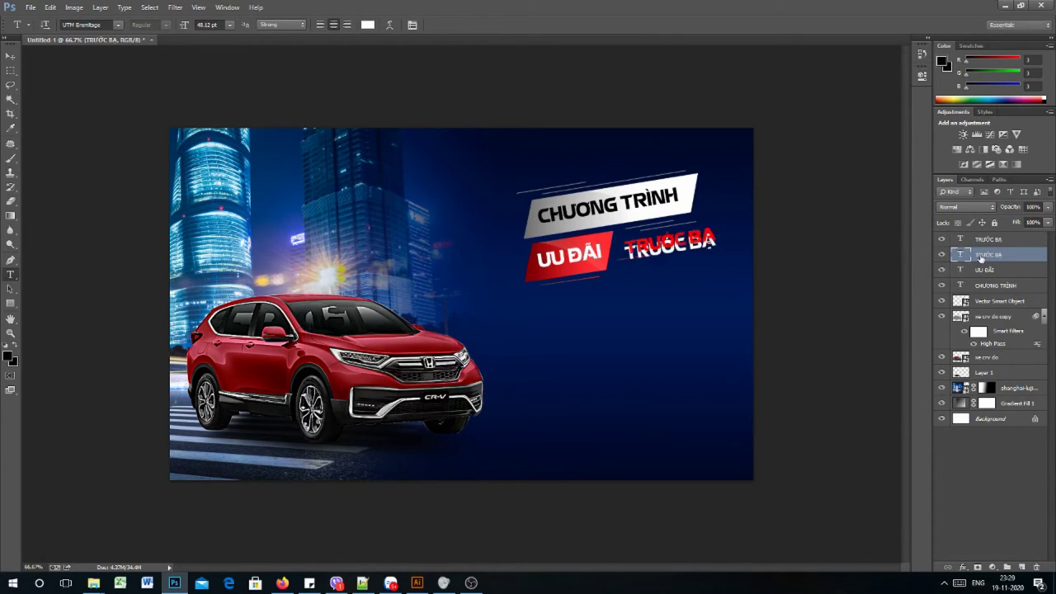
- Nudge the white TRƯỚC BẠ text closely behind the red copy so it forms a thin offset edge
{"action": "left_click", "coordinate": [11, 56]}
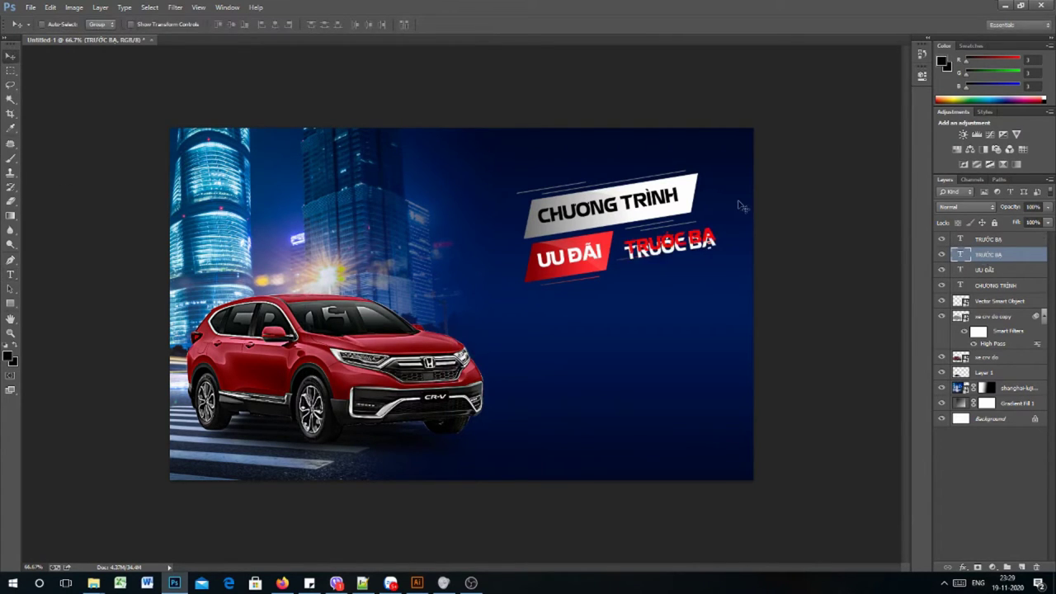
{"action": "key", "text": "Down"}
{"action": "key", "text": "Down"}
{"action": "key", "text": "Down"}
{"action": "key", "text": "Down"}
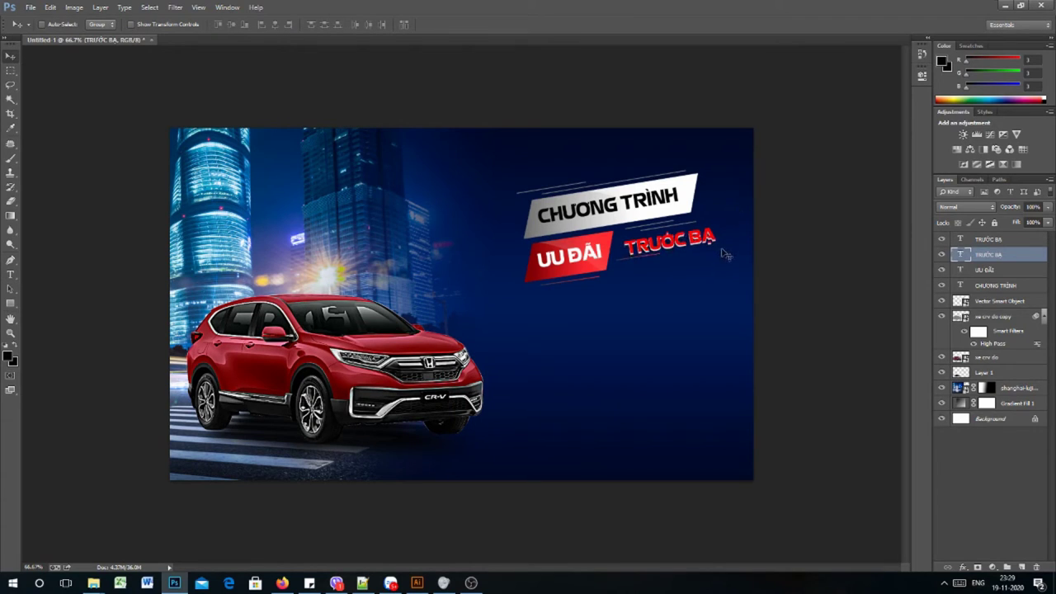
{"action": "key", "text": "Up"}
{"action": "key", "text": "Up"}
{"action": "key", "text": "Up"}
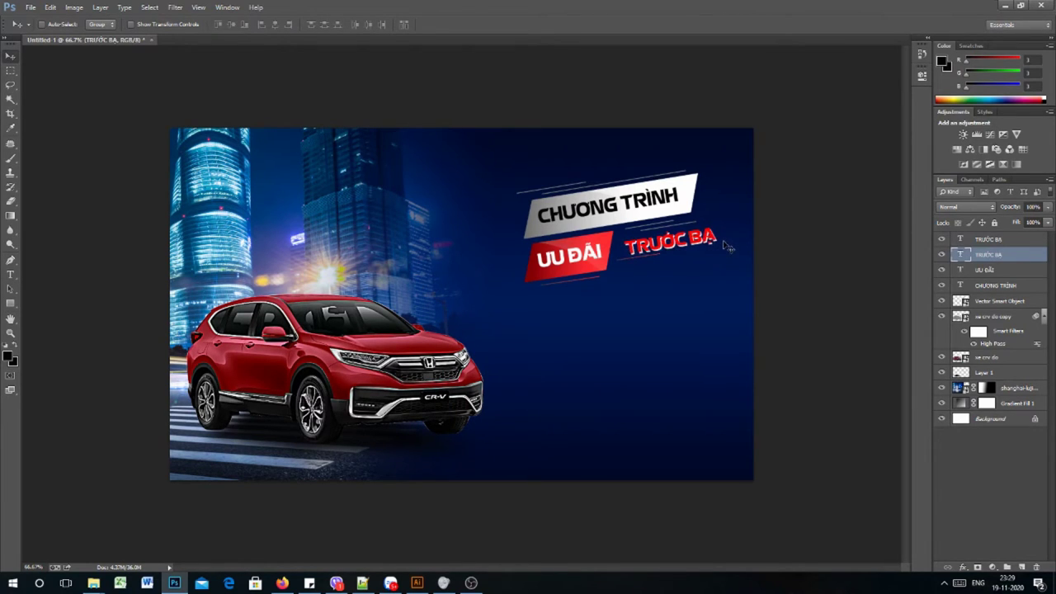
- Fine-tune the vertical offset of the white TRƯỚC BẠ text behind the red copy
{"action": "key", "text": "Down"}
{"action": "key", "text": "Up"}
{"action": "key", "text": "Up"}
{"action": "key", "text": "Up"}
- Duplicate the red TRƯỚC BẠ text, place the copy in the empty area below the banner shapes, and replace its text with 0
{"action": "left_click", "coordinate": [990, 240]}
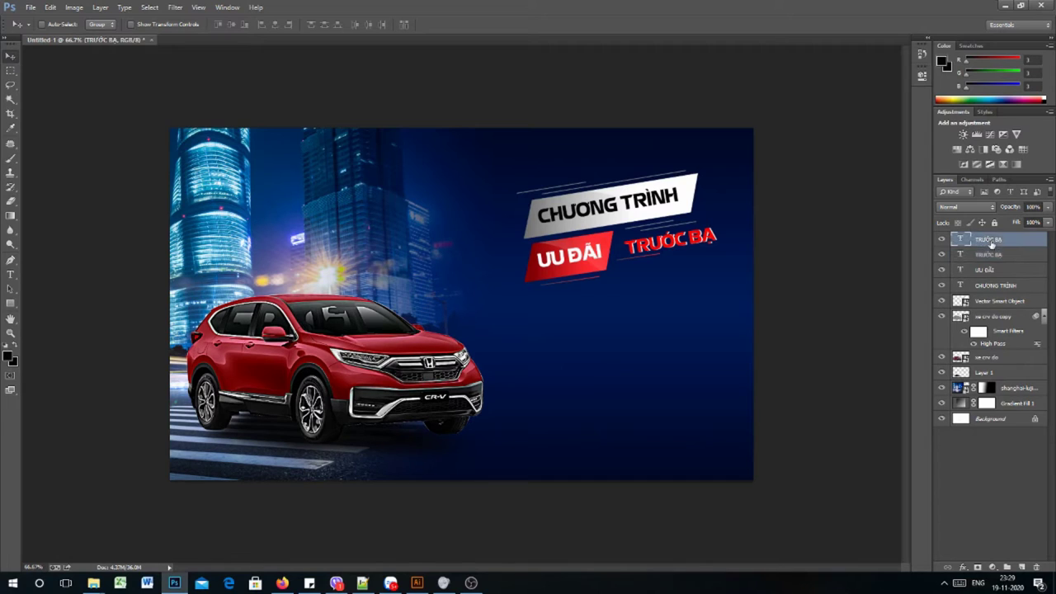
{"action": "key", "text": "ctrl+j"}
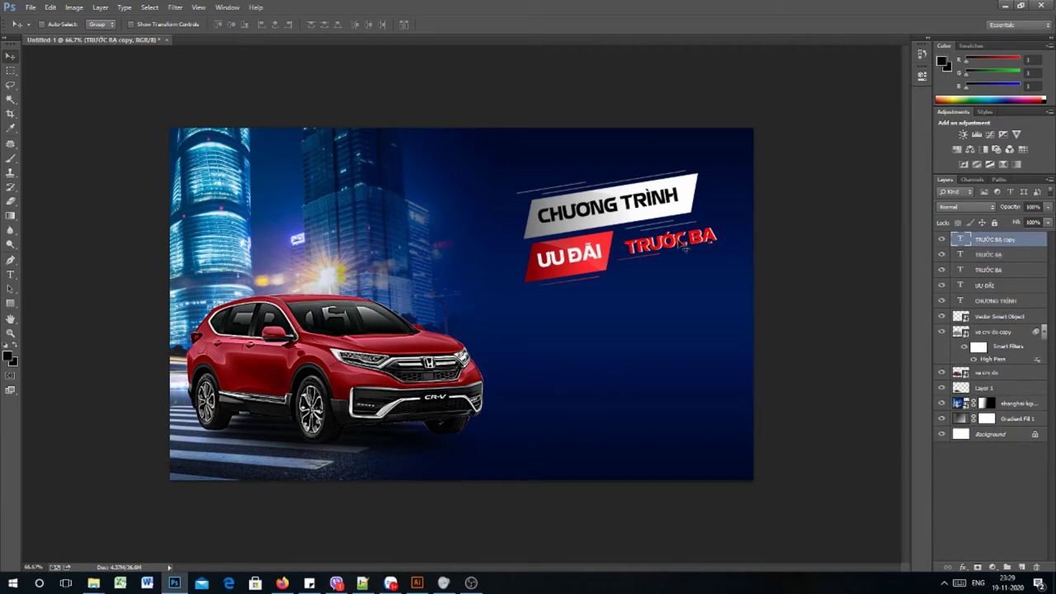
{"action": "left_click_drag", "start_coordinate": [682, 248], "coordinate": [604, 365]}
{"action": "key", "text": "t"}
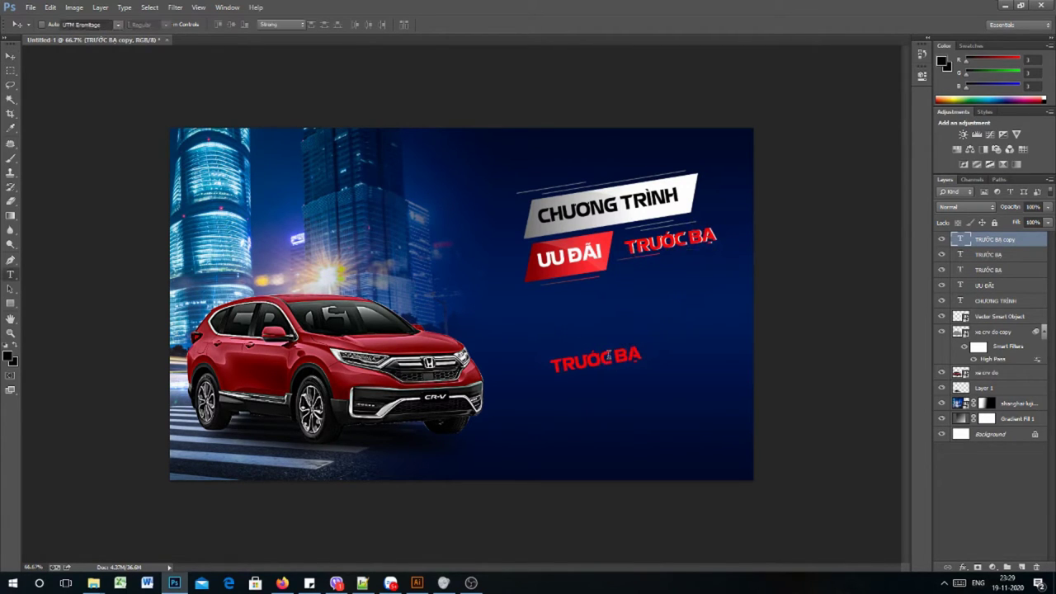
{"action": "left_click", "coordinate": [608, 356]}
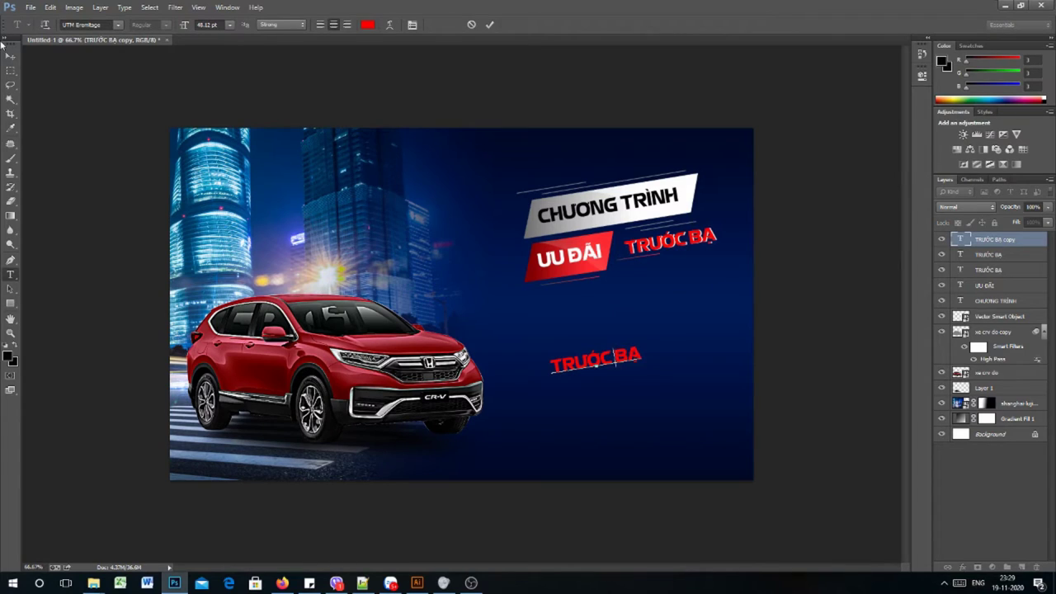
{"action": "key", "text": "ctrl+a"}
{"action": "type", "text": "Q"}
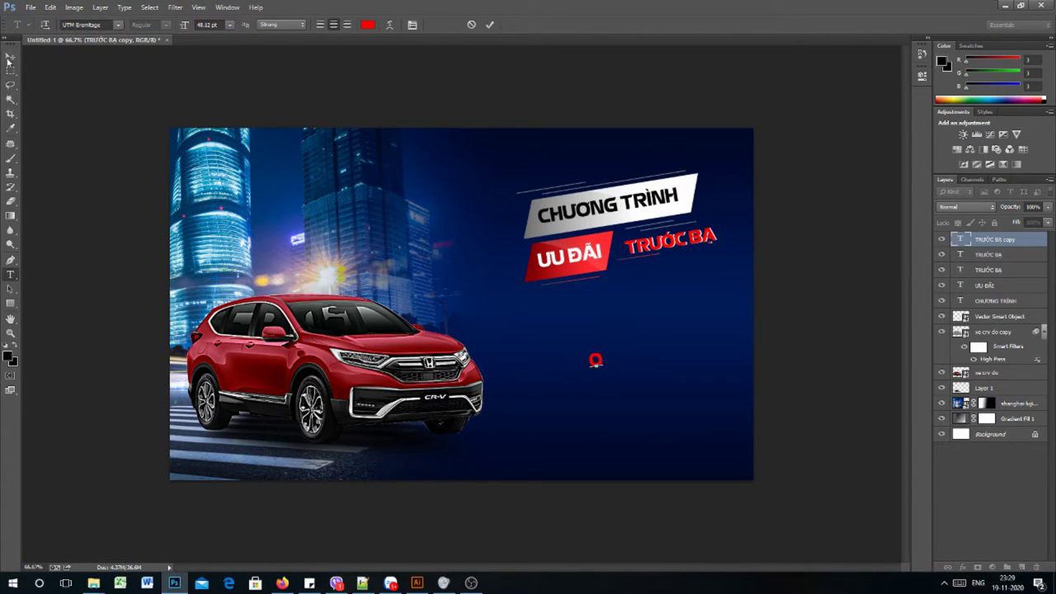
{"action": "left_click", "coordinate": [10, 56]}
- Enlarge the 0 to about 790% and rotate it about 5.6° clockwise
{"action": "key", "text": "ctrl+t"}
{"action": "left_click_drag", "start_coordinate": [608, 349], "coordinate": [690, 257]}
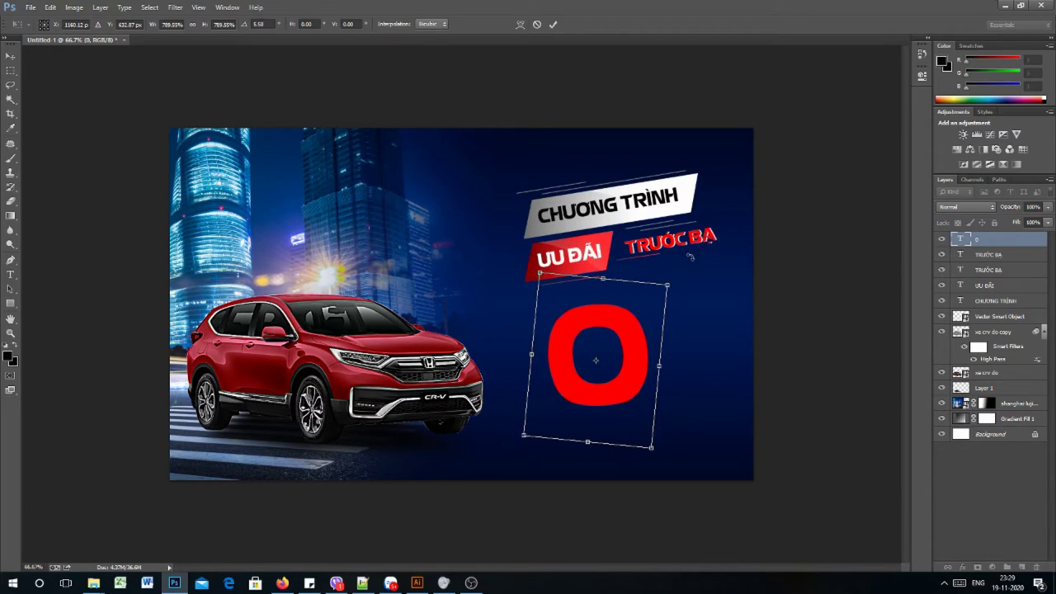
{"action": "key", "text": "Return"}
- Scale the 0 up to about 120%, rotate it about 1°, and position it beneath the promotional text
{"action": "key", "text": "ctrl+t"}
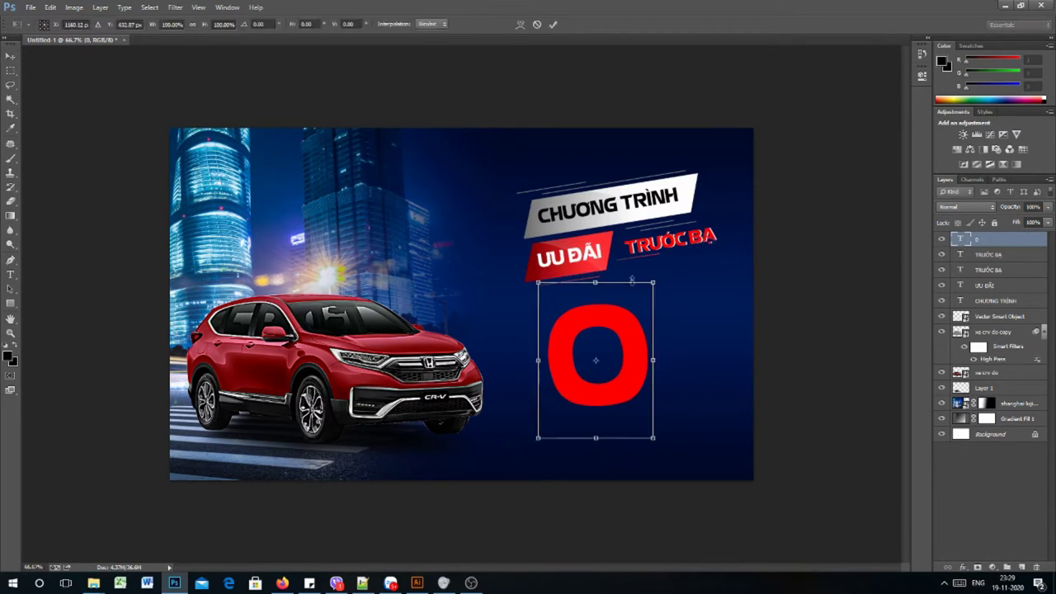
{"action": "left_click_drag", "start_coordinate": [650, 279], "coordinate": [665, 267]}
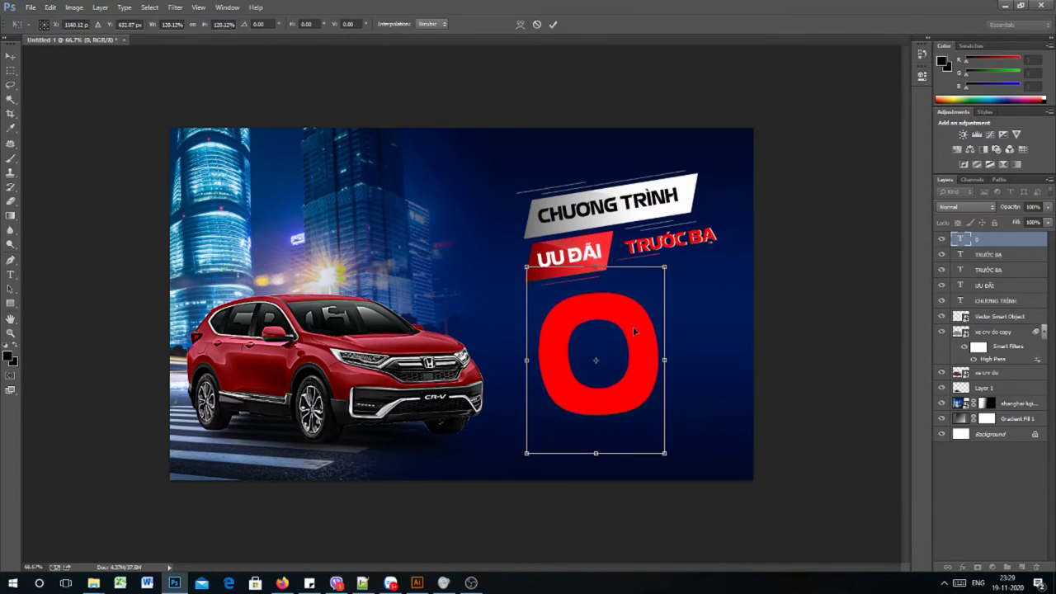
{"action": "left_click_drag", "start_coordinate": [634, 331], "coordinate": [668, 332]}
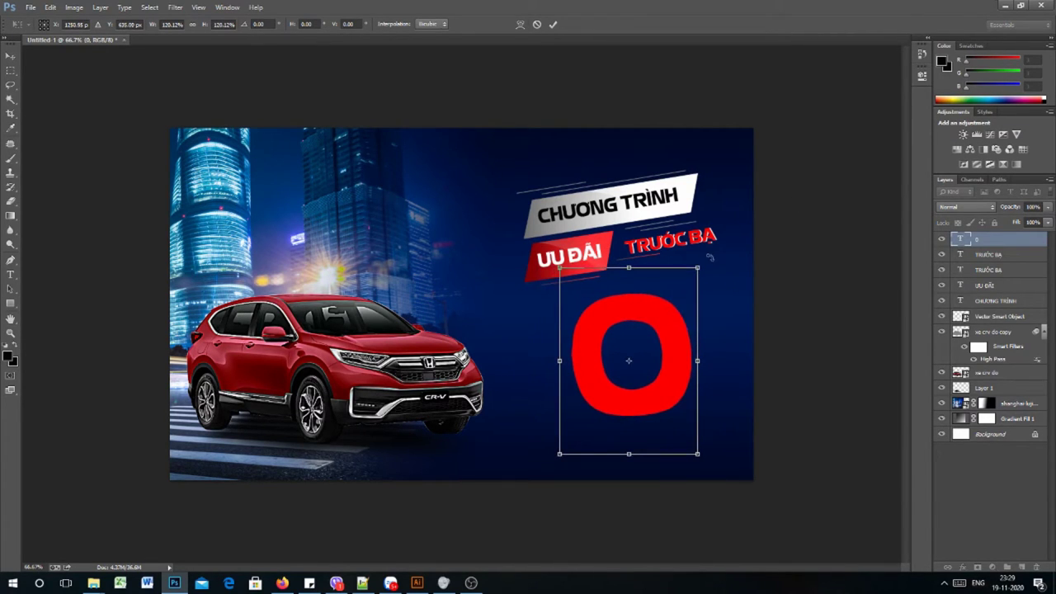
{"action": "left_click_drag", "start_coordinate": [709, 257], "coordinate": [718, 255]}
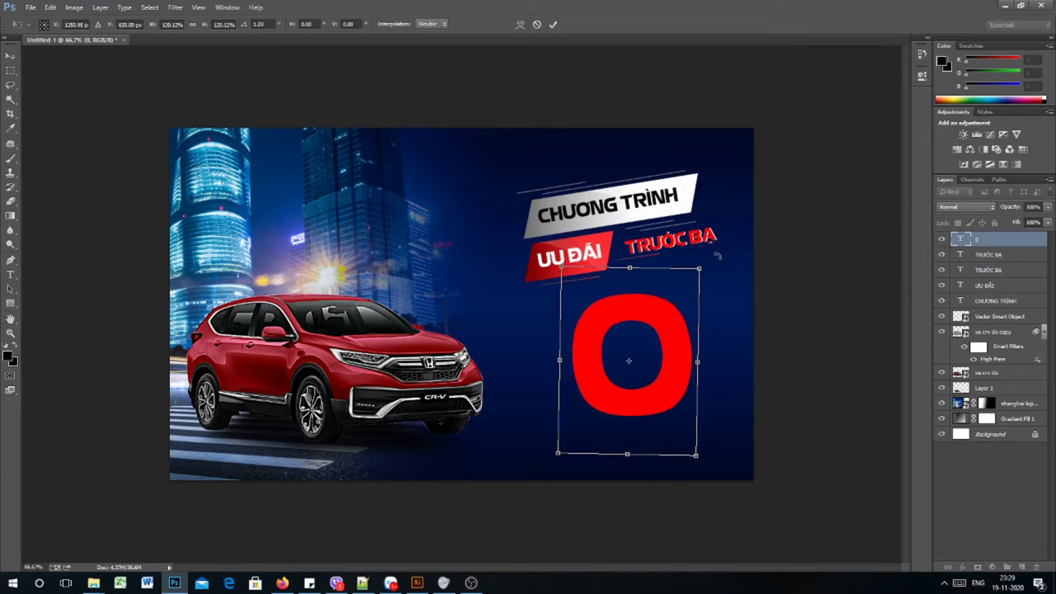
{"action": "key", "text": "Return"}
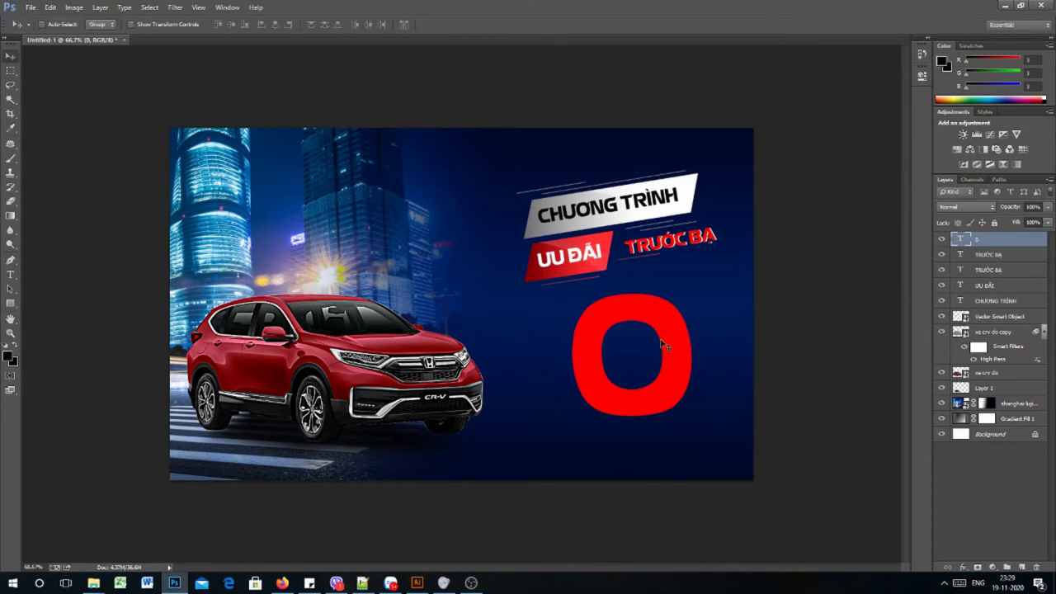
{"action": "left_click_drag", "start_coordinate": [674, 344], "coordinate": [657, 341]}
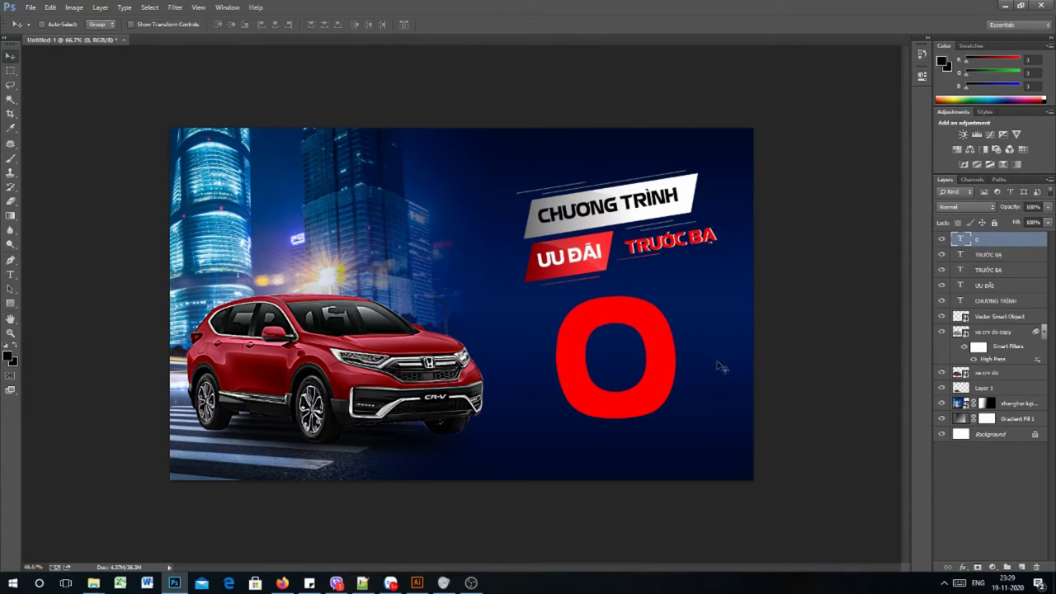
- Add a Gradient Overlay effect to the 0 layer and open its gradient for editing
{"action": "right_click", "coordinate": [994, 244]}
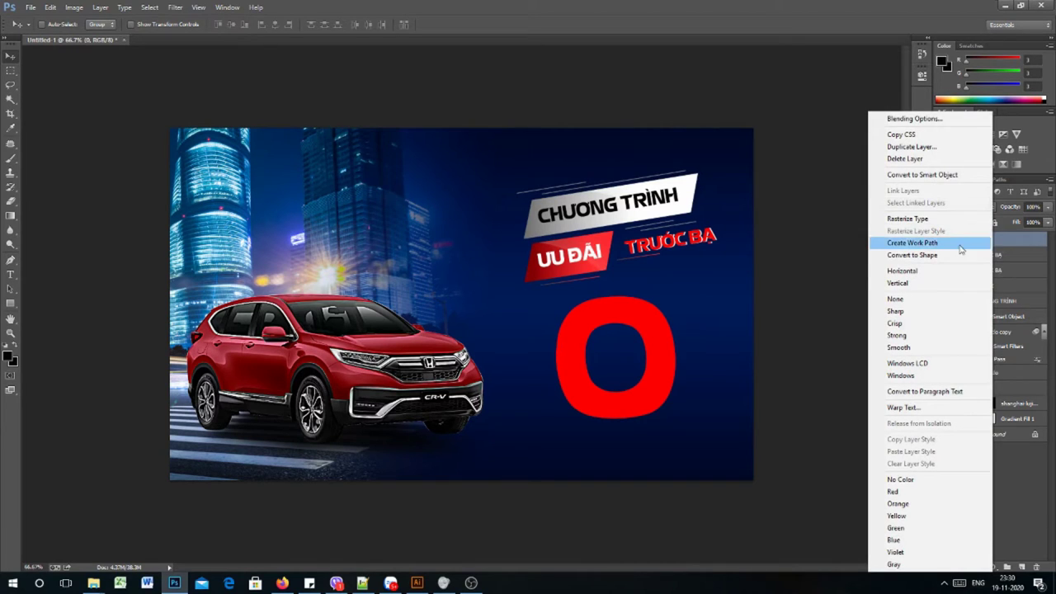
{"action": "left_click", "coordinate": [908, 118]}
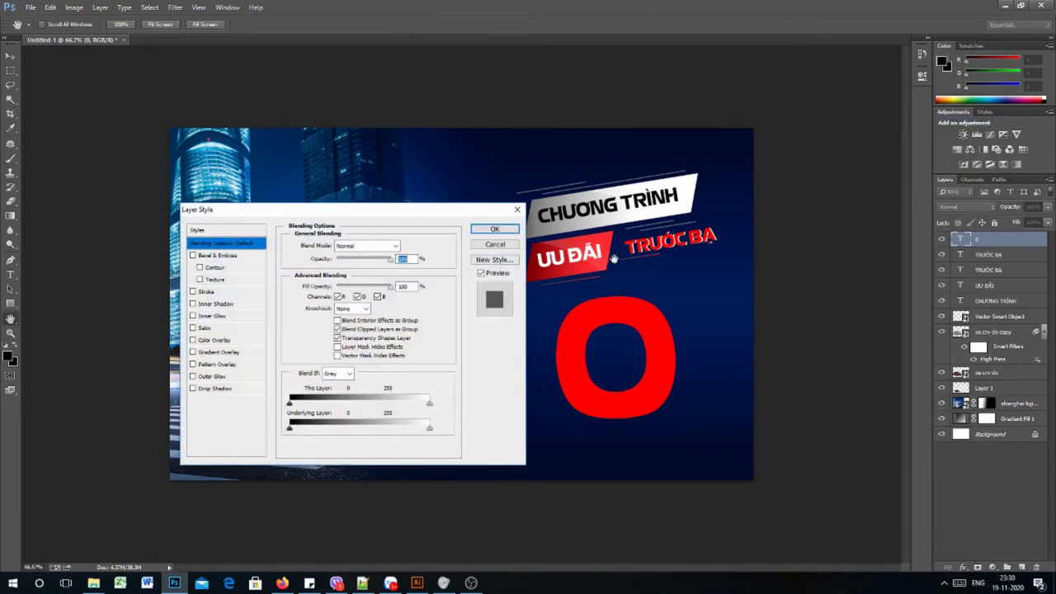
{"action": "left_click", "coordinate": [193, 353]}
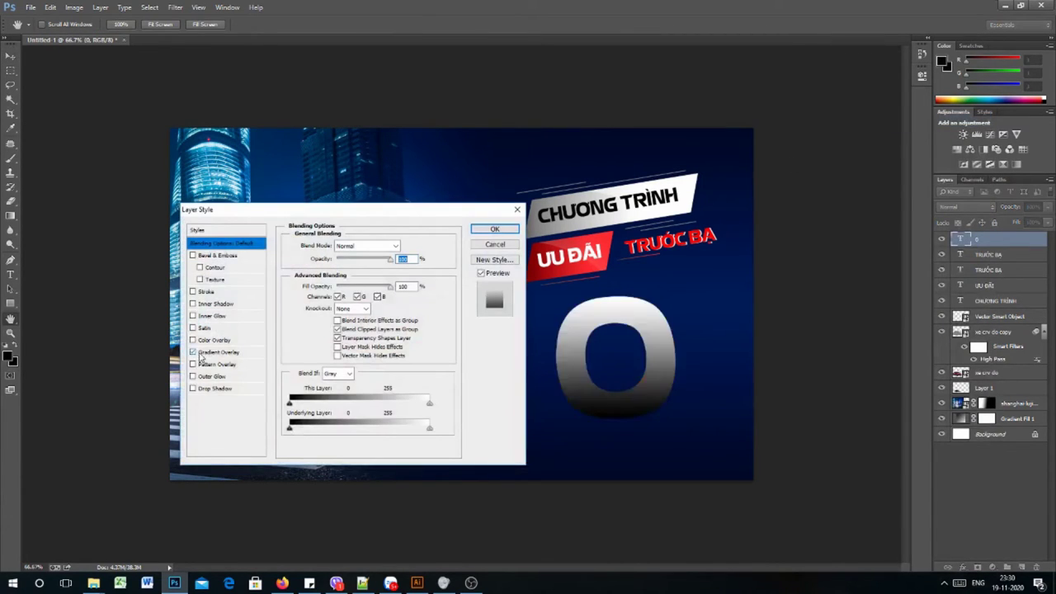
{"action": "left_click", "coordinate": [208, 357]}
{"action": "left_click", "coordinate": [357, 273]}
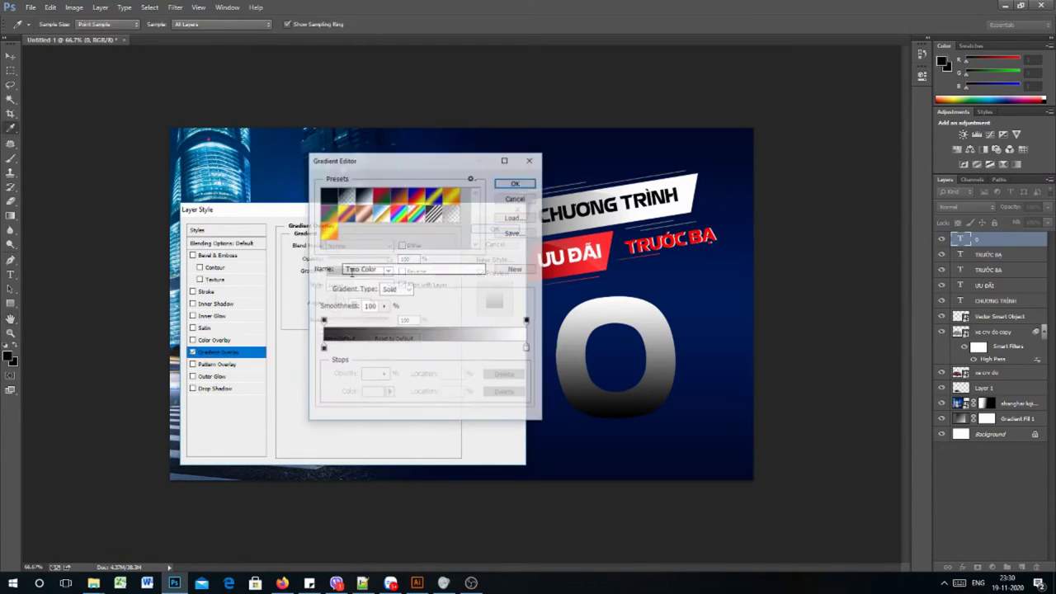
- Try the Orange, Yellow, Orange gradient preset on the 0 and select its first color stop
{"action": "left_click", "coordinate": [329, 234]}
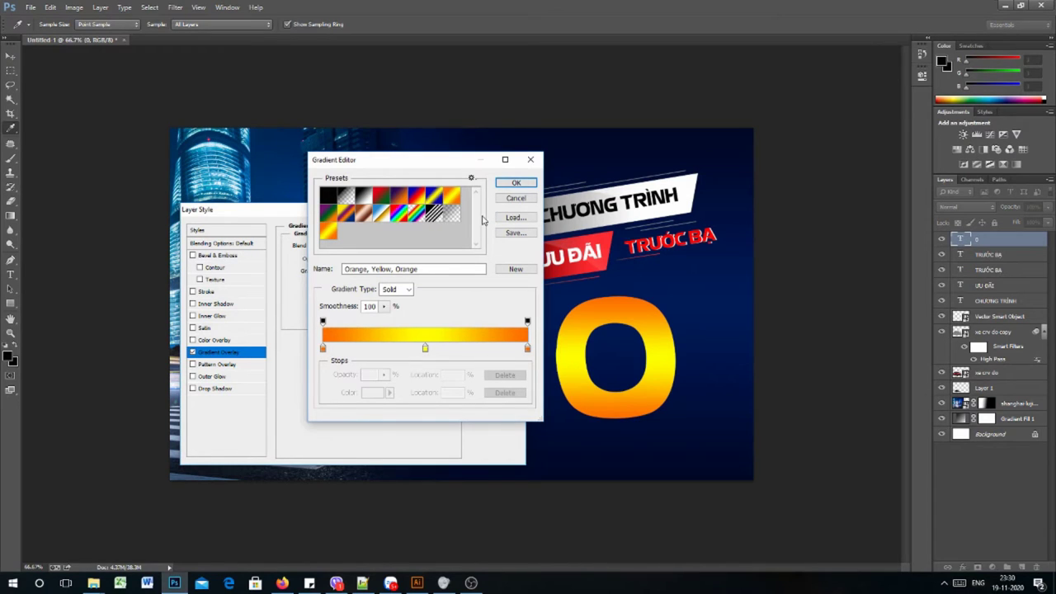
{"action": "left_click_drag", "start_coordinate": [435, 164], "coordinate": [435, 193]}
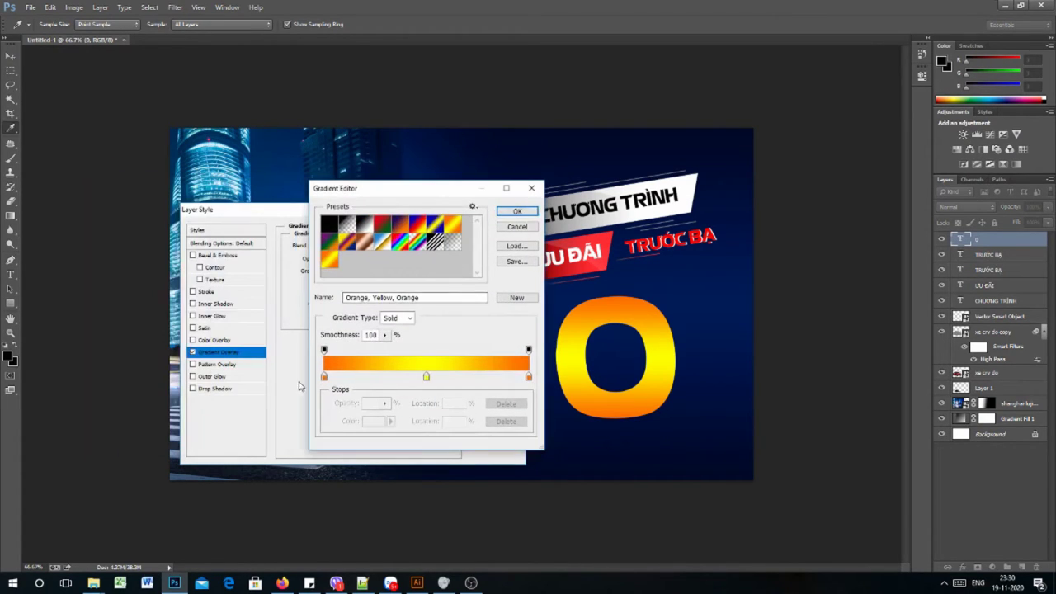
{"action": "left_click", "coordinate": [323, 377]}
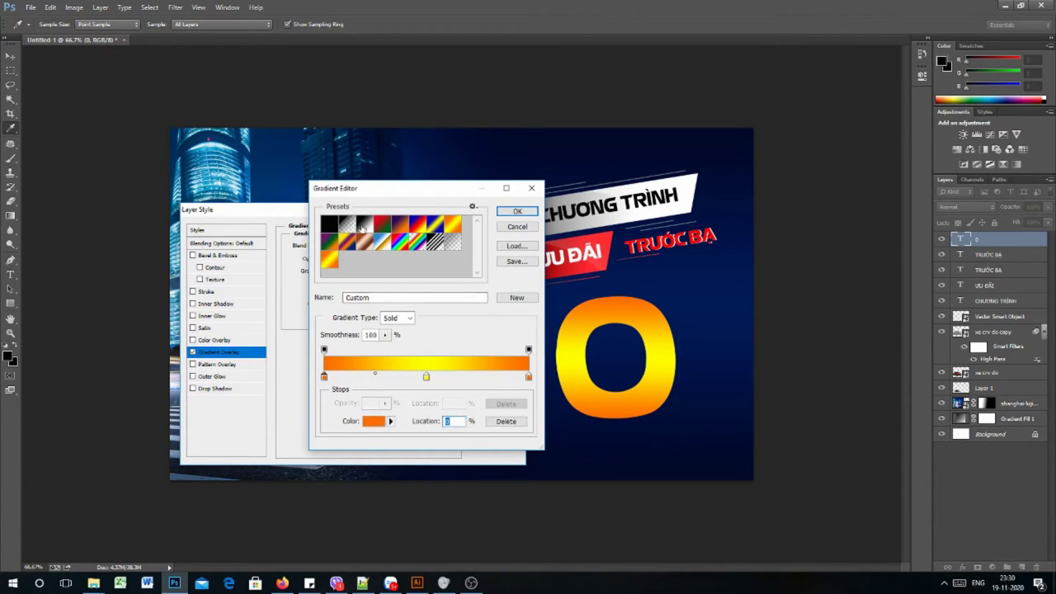
- Apply the Black, White gradient preset to the 0 and set its starting color stop to #F43A3A
{"action": "left_click", "coordinate": [362, 228]}
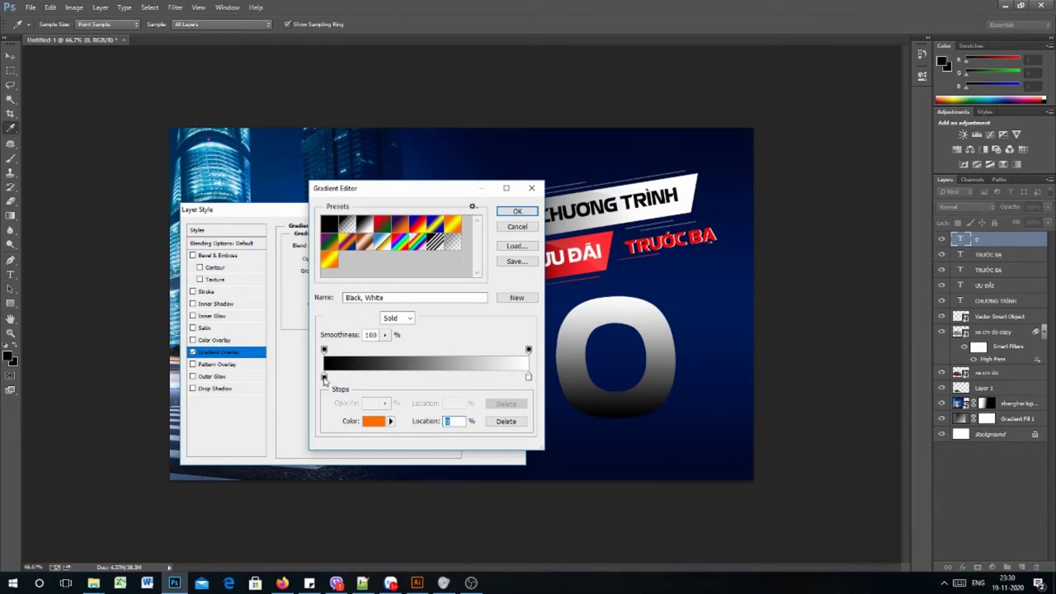
{"action": "left_click", "coordinate": [324, 377]}
{"action": "left_click", "coordinate": [373, 421]}
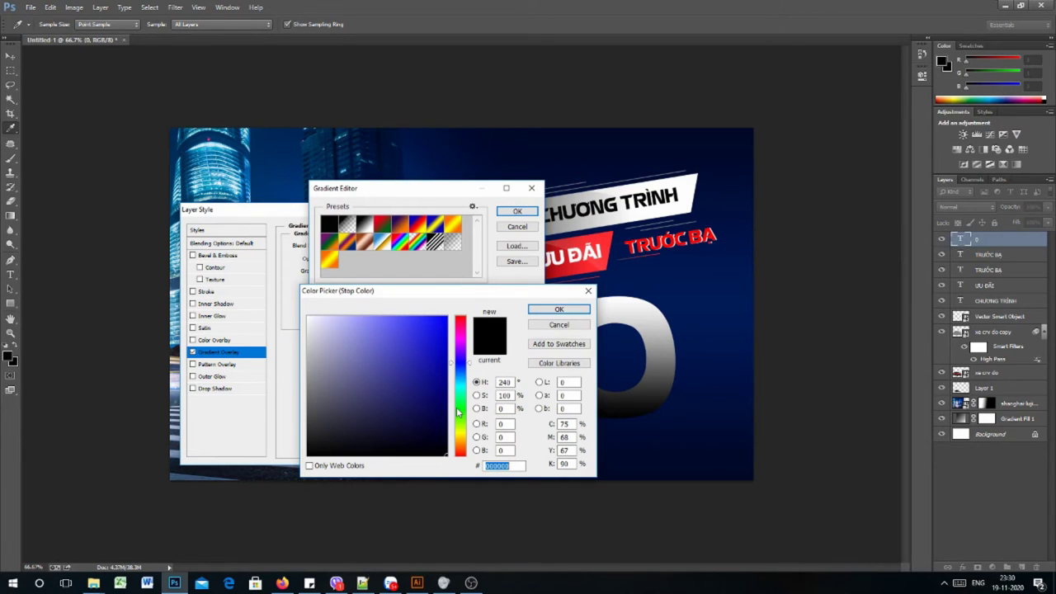
{"action": "type", "text": "F4"}
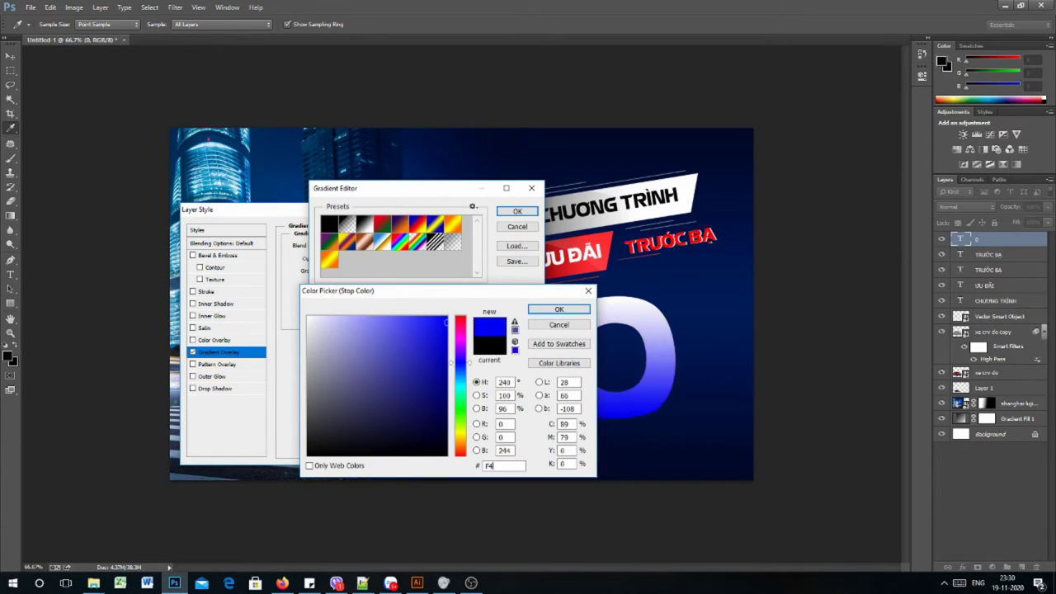
{"action": "type", "text": "3"}
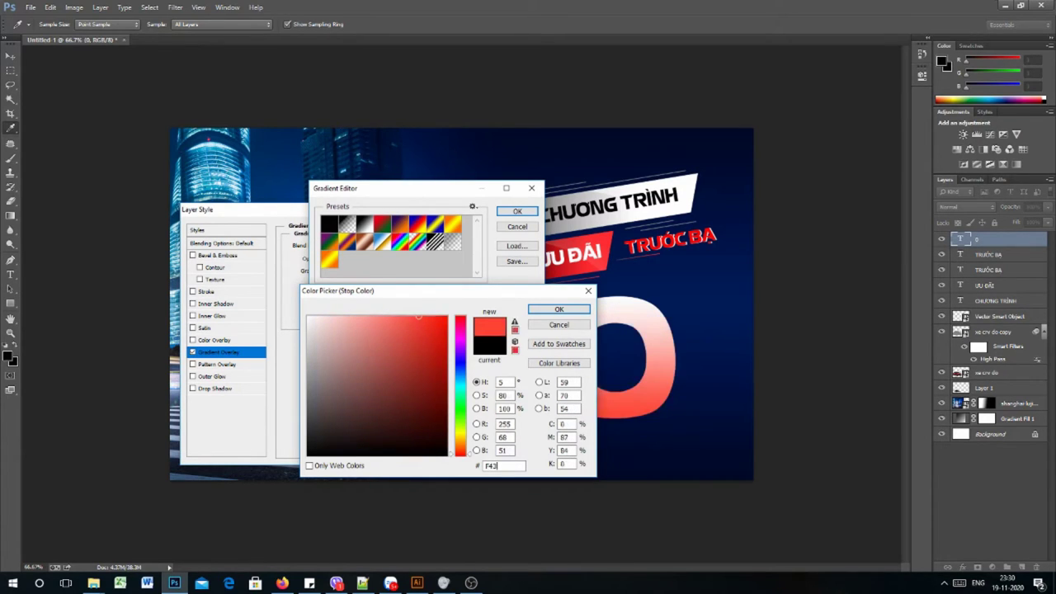
{"action": "type", "text": "A3A"}
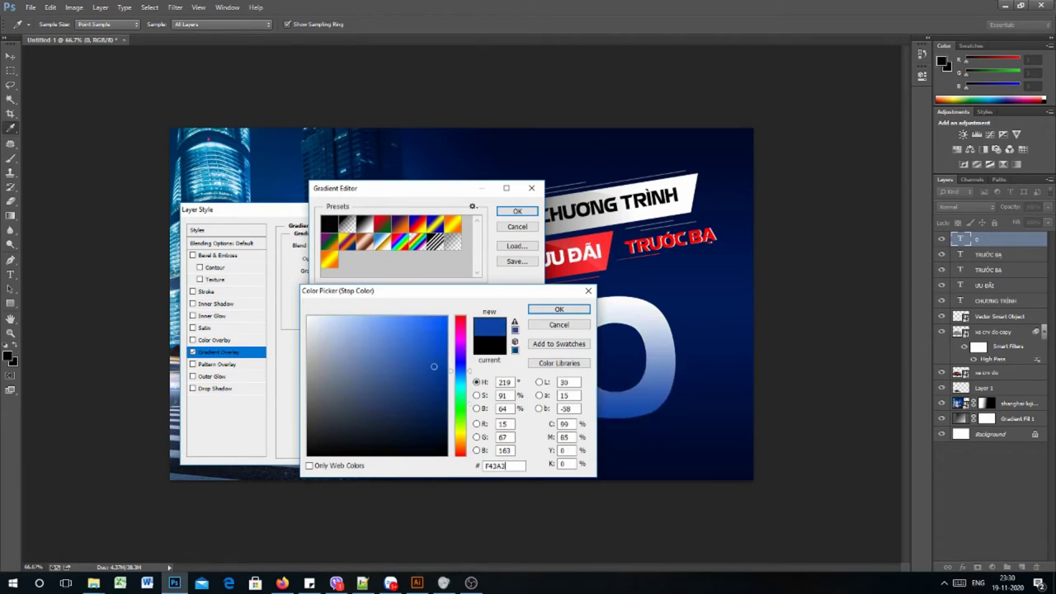
{"action": "left_click", "coordinate": [557, 309]}
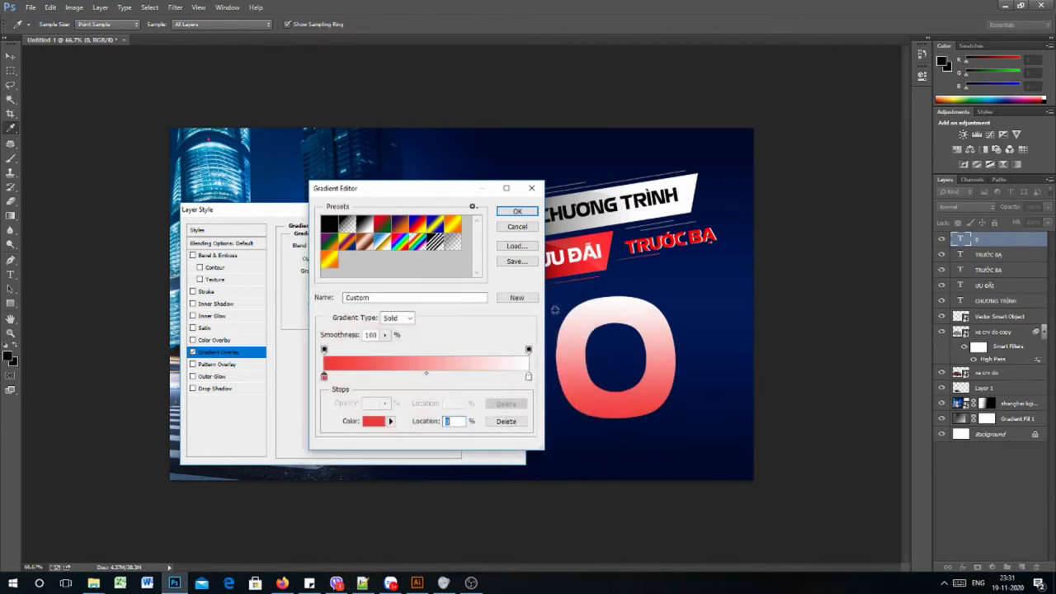
- Set the gradient's ending color stop to dark red #980505 and accept the gradient
{"action": "left_click", "coordinate": [528, 377]}
{"action": "left_click", "coordinate": [378, 421]}
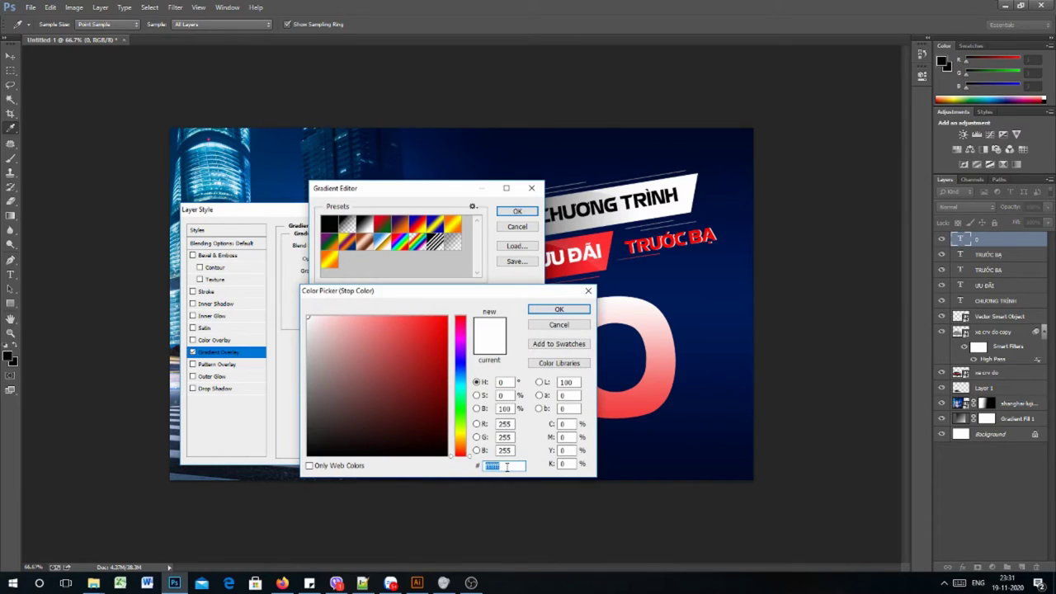
{"action": "type", "text": "98"}
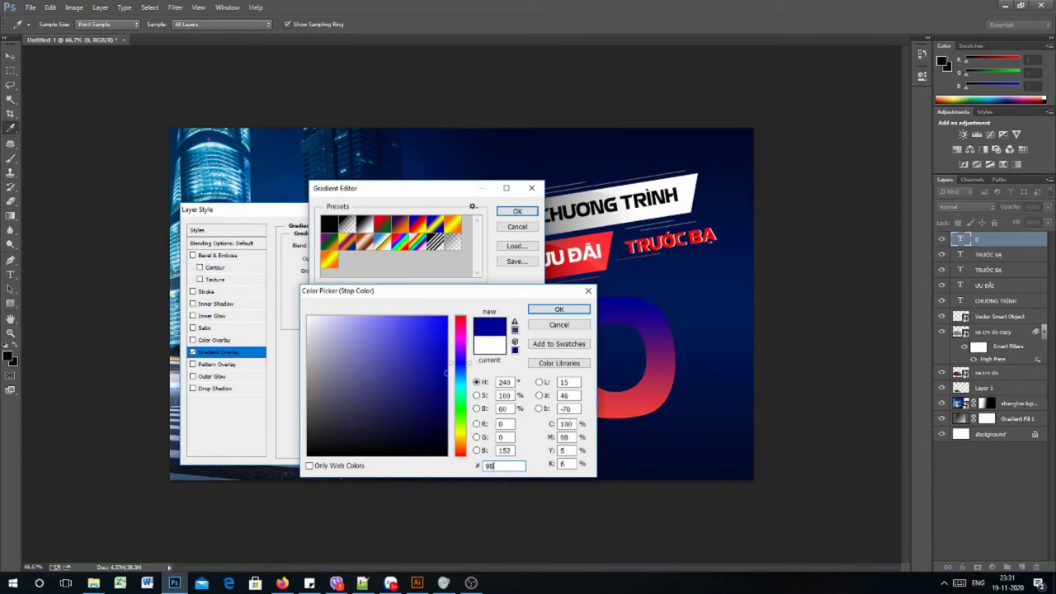
{"action": "type", "text": "05"}
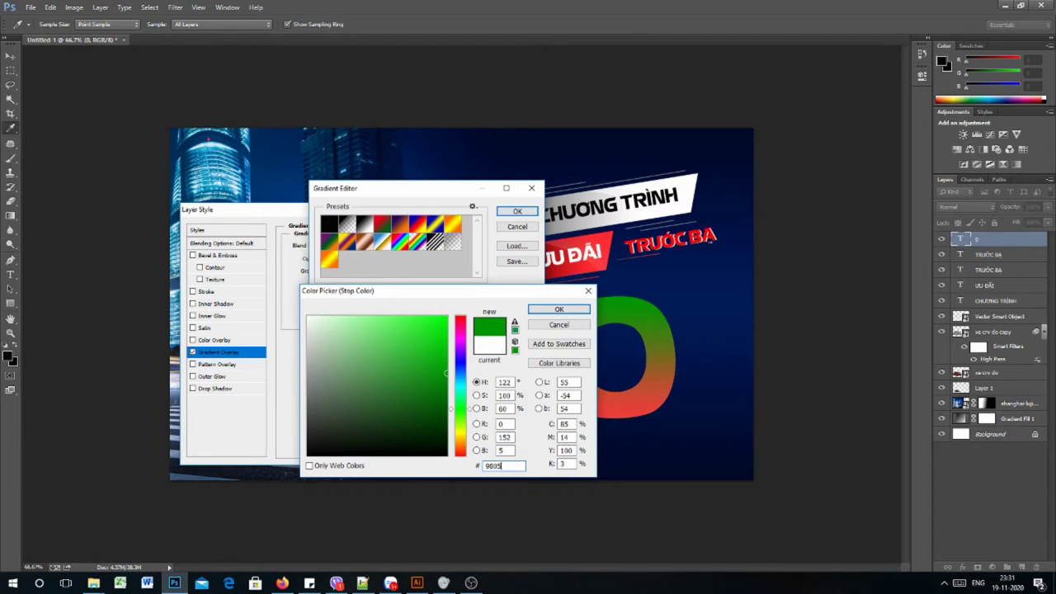
{"action": "type", "text": "05"}
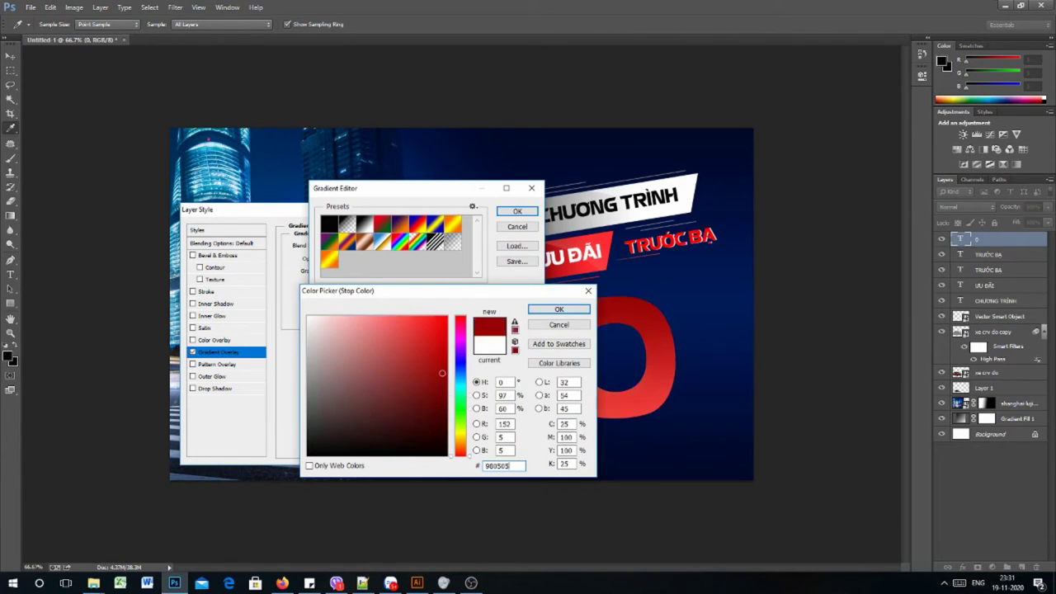
{"action": "left_click", "coordinate": [558, 308]}
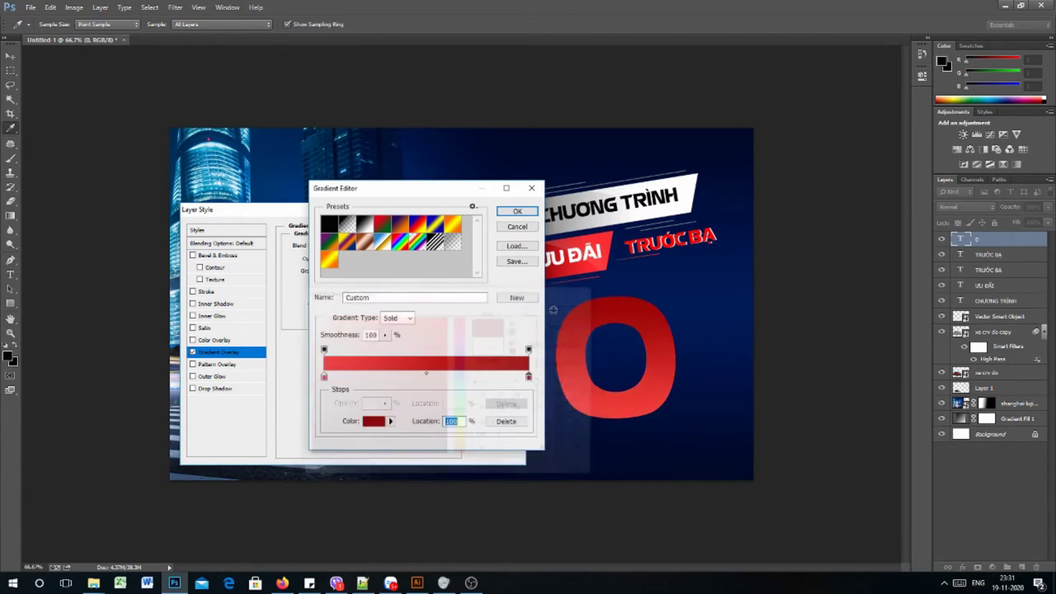
{"action": "left_click", "coordinate": [518, 213]}
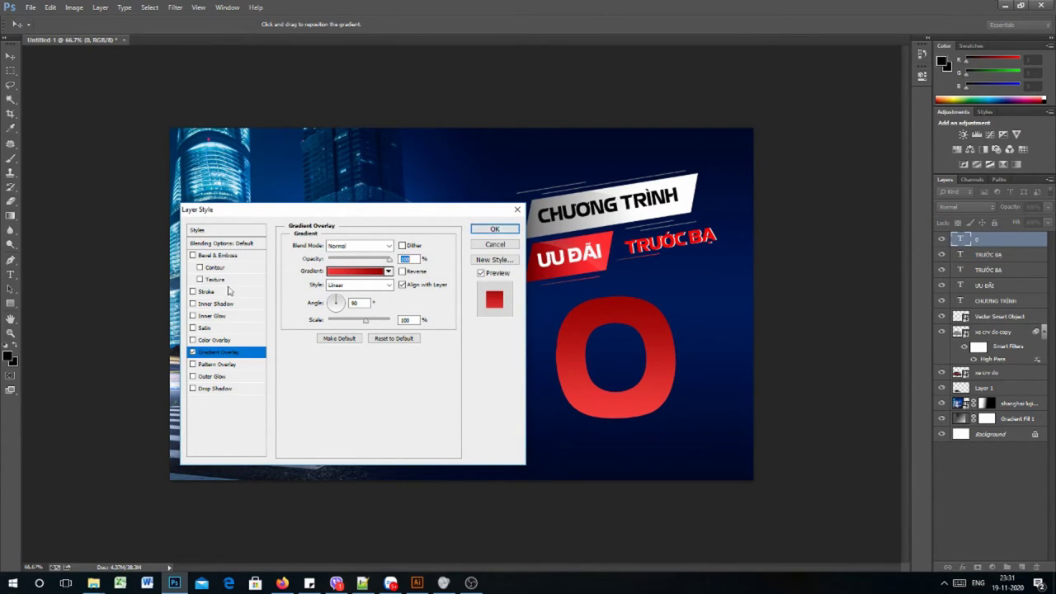
- Add a Bevel & Emboss effect to the 0 with Inner Bevel style and Smooth technique, slightly adjusting its depth
{"action": "left_click", "coordinate": [193, 256]}
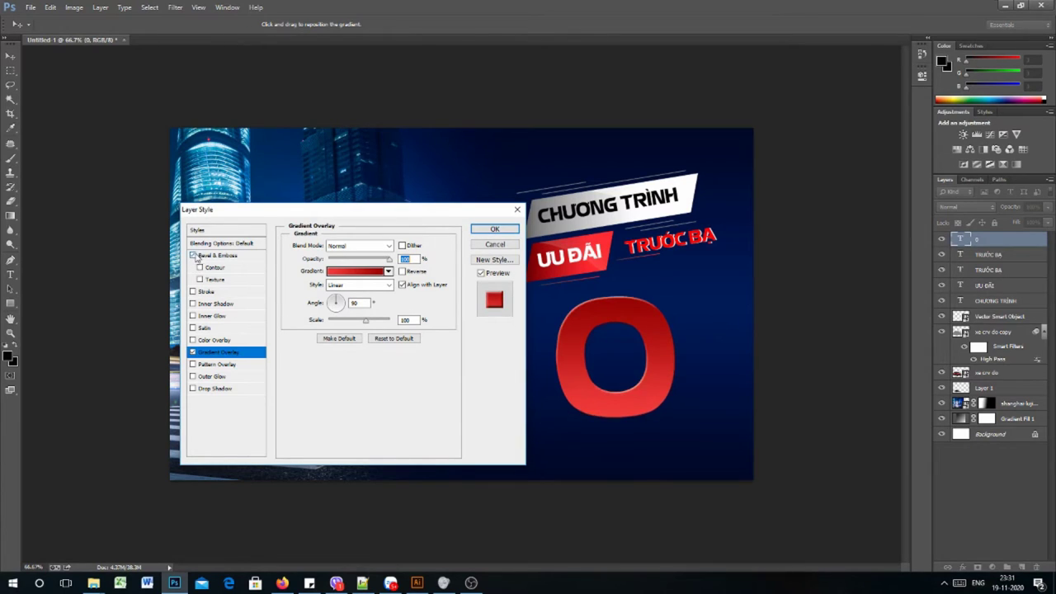
{"action": "left_click", "coordinate": [220, 259]}
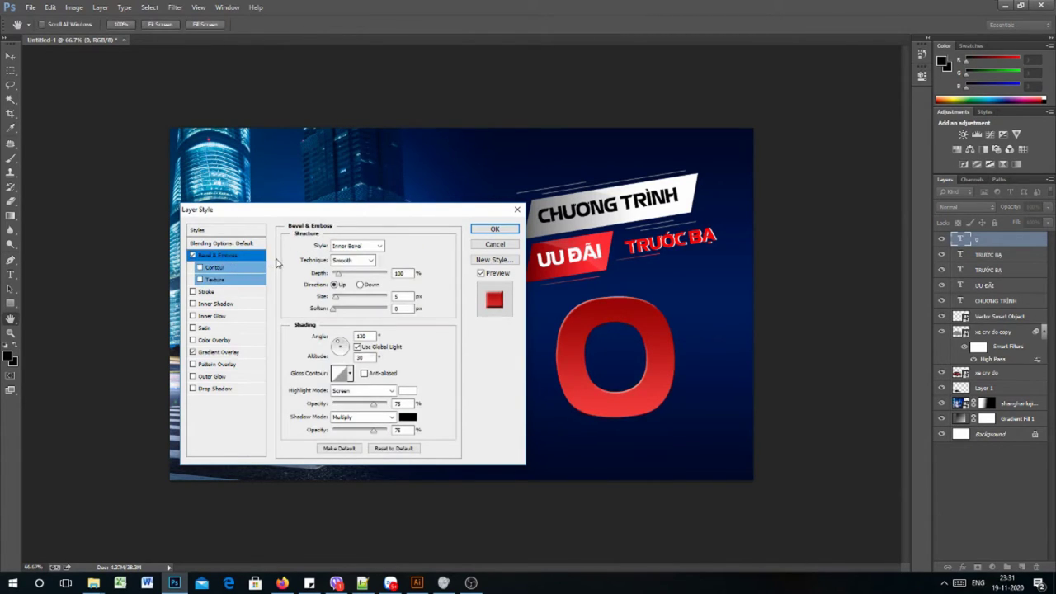
{"action": "left_click", "coordinate": [354, 246]}
{"action": "left_click", "coordinate": [357, 248]}
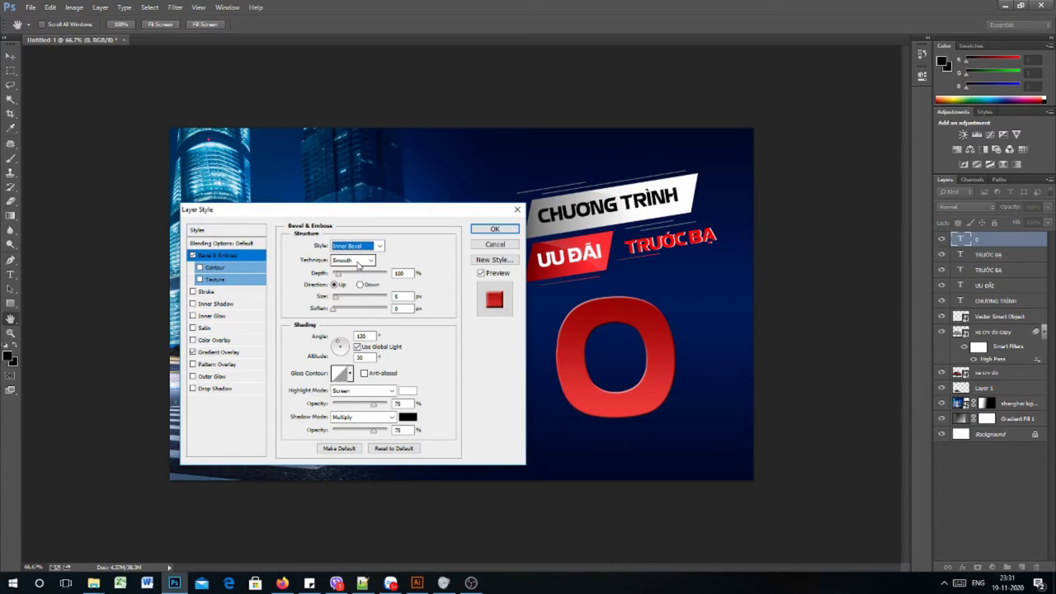
{"action": "left_click", "coordinate": [339, 276]}
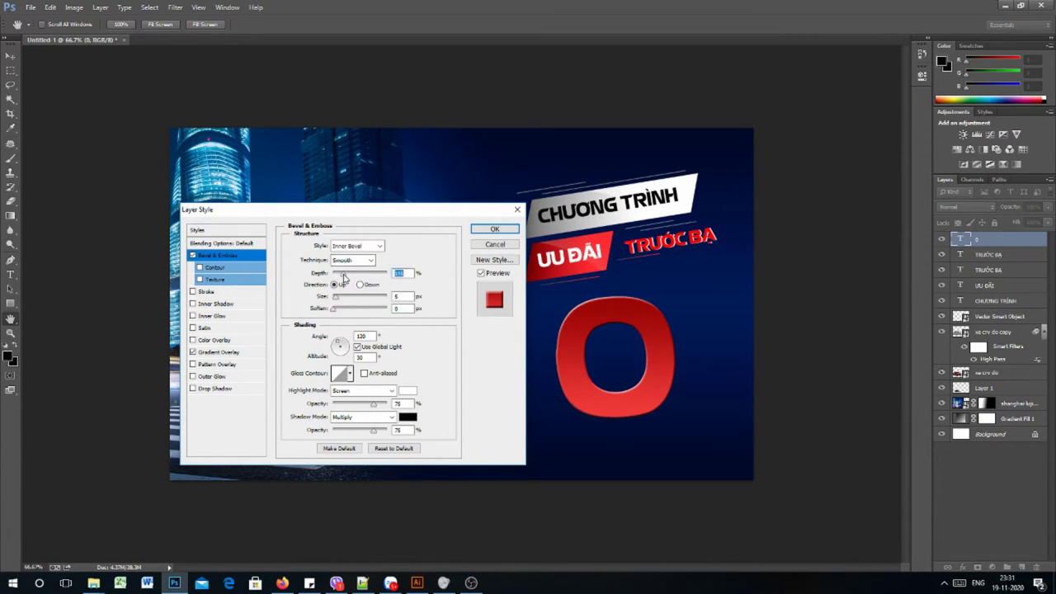
{"action": "mouse_move", "coordinate": [343, 277]}
{"action": "left_mouse_down"}
{"action": "mouse_move", "coordinate": [353, 280]}
{"action": "mouse_move", "coordinate": [344, 275]}
{"action": "left_mouse_up"}
- Add a Drop Shadow to the 0, fine-tune its distance and accept the layer style
{"action": "left_click", "coordinate": [192, 389]}
{"action": "left_click", "coordinate": [213, 388]}
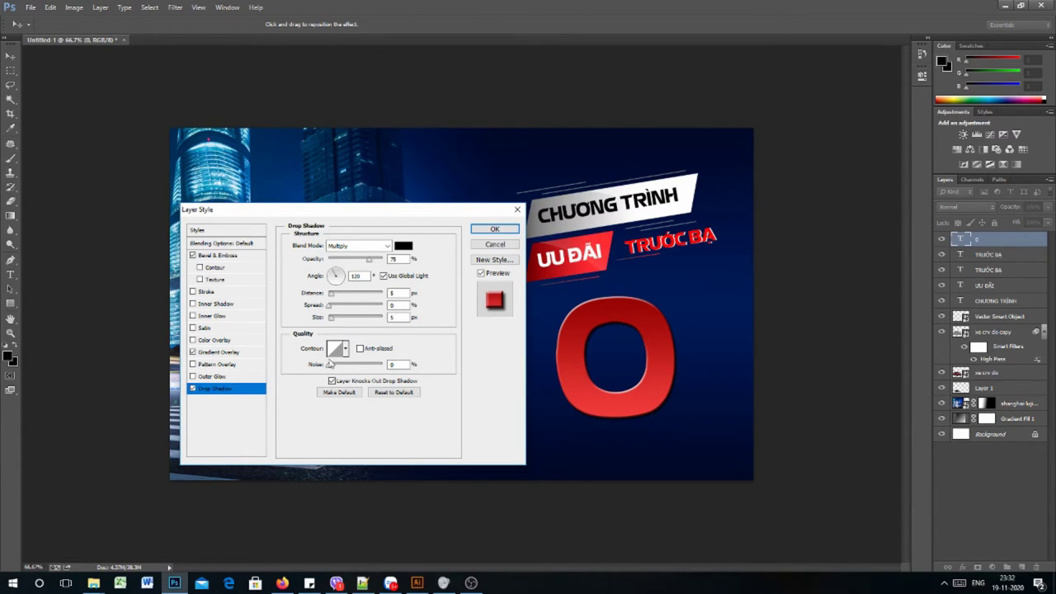
{"action": "left_click", "coordinate": [332, 296]}
{"action": "left_click_drag", "start_coordinate": [335, 298], "coordinate": [331, 298]}
{"action": "left_click", "coordinate": [495, 229]}
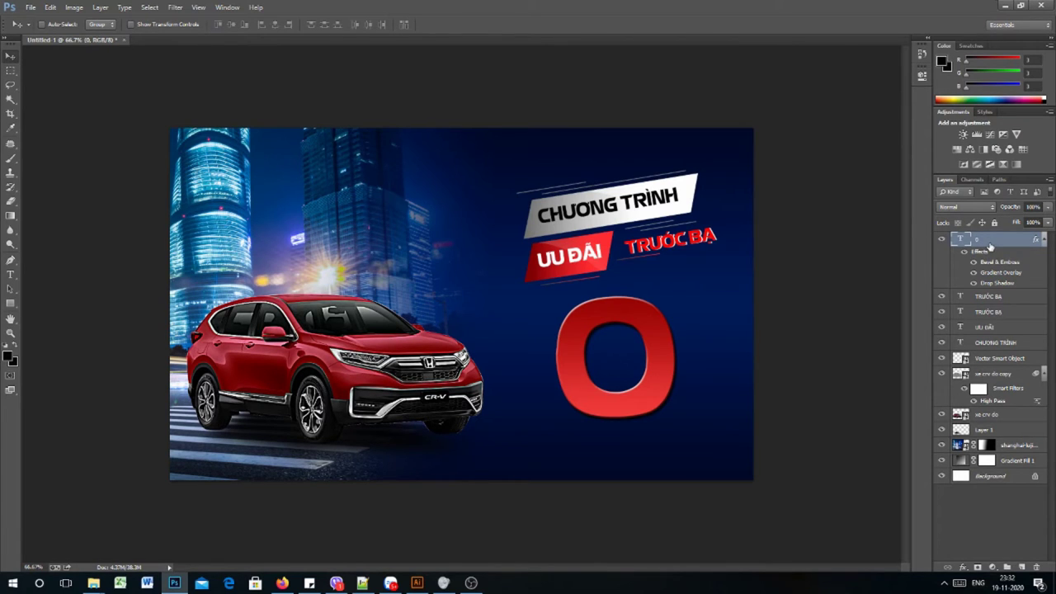
- Duplicate the 0 layer, hide the copy and remove all layer effects from the original 0
{"action": "key", "text": "ctrl+j"}
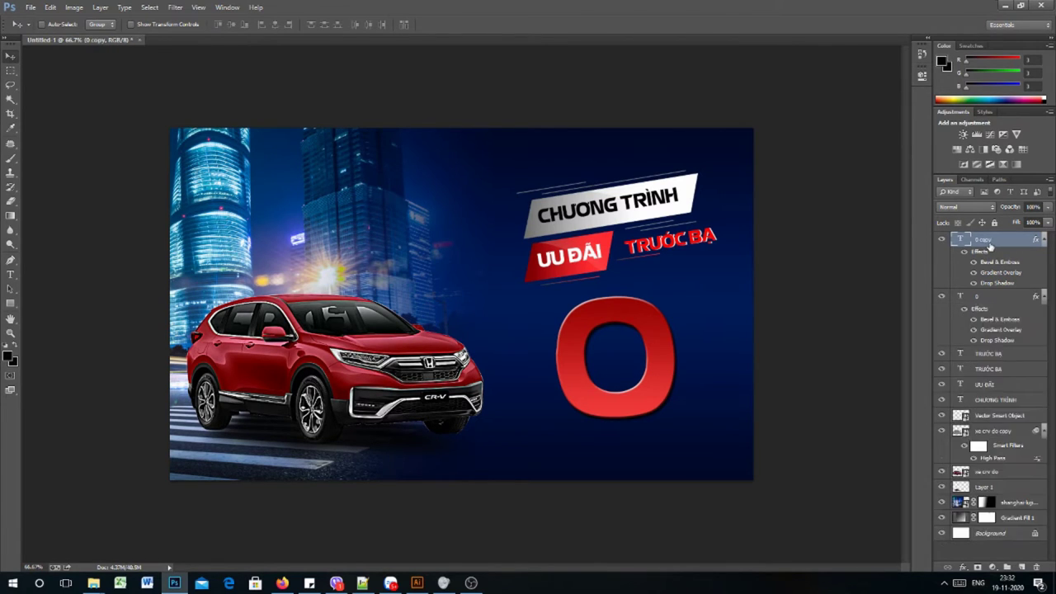
{"action": "left_click", "coordinate": [982, 300]}
{"action": "left_click", "coordinate": [941, 239]}
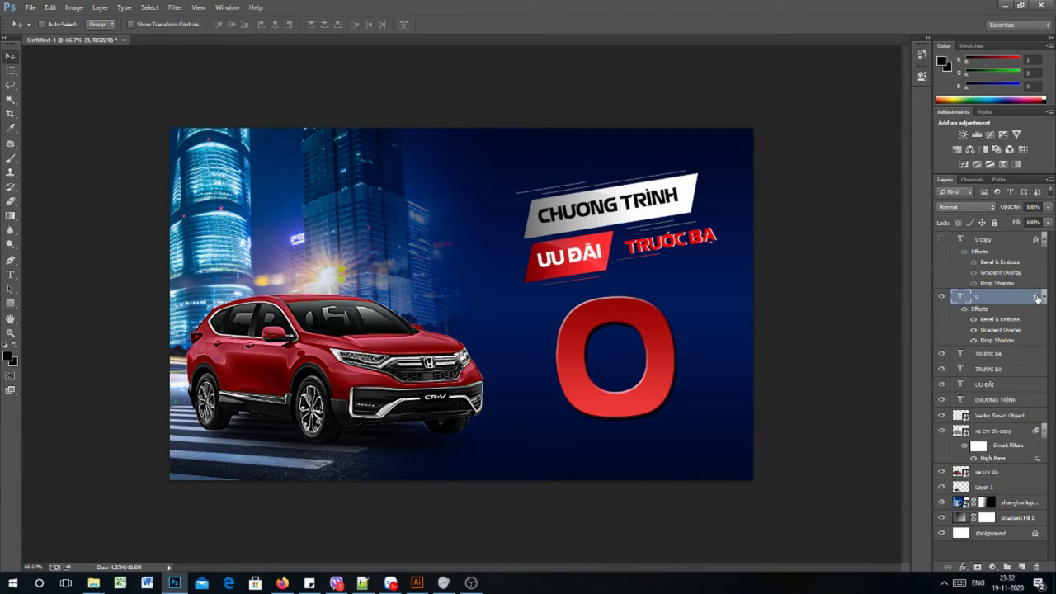
{"action": "left_click_drag", "start_coordinate": [1037, 297], "coordinate": [1038, 564]}
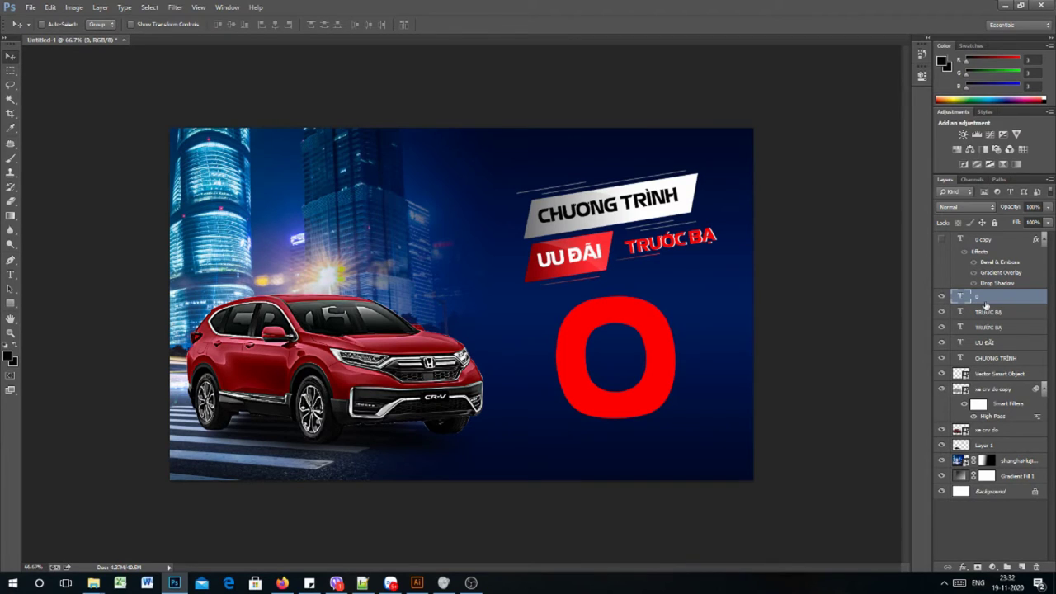
- Recolor the original 0 text to near-white #FAF4F4 and show the styled 0 copy above it again
{"action": "key", "text": "t"}
{"action": "left_click", "coordinate": [654, 363]}
{"action": "key", "text": "ctrl+a"}
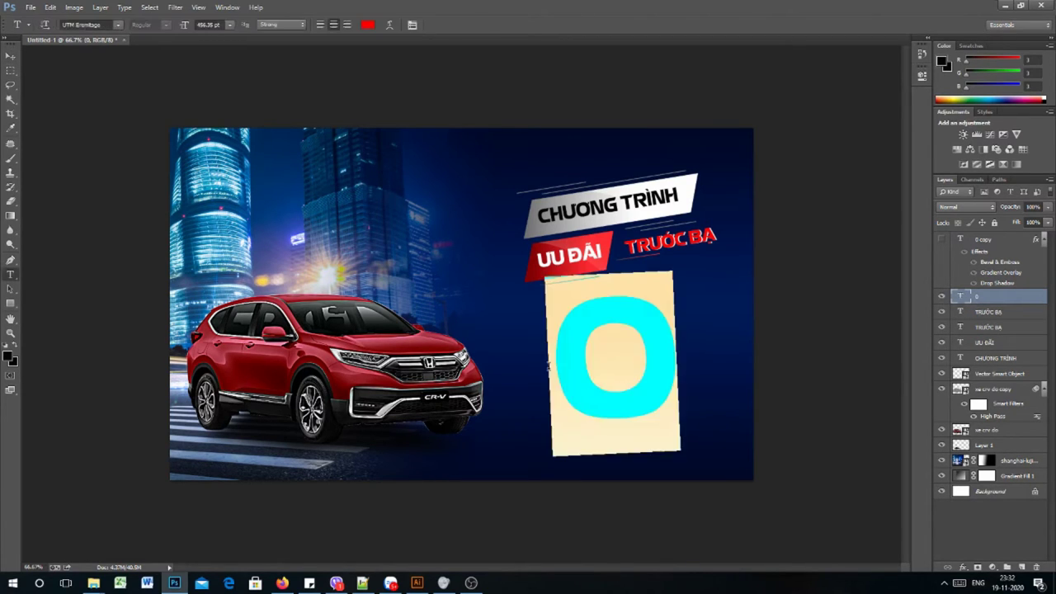
{"action": "left_click", "coordinate": [368, 24]}
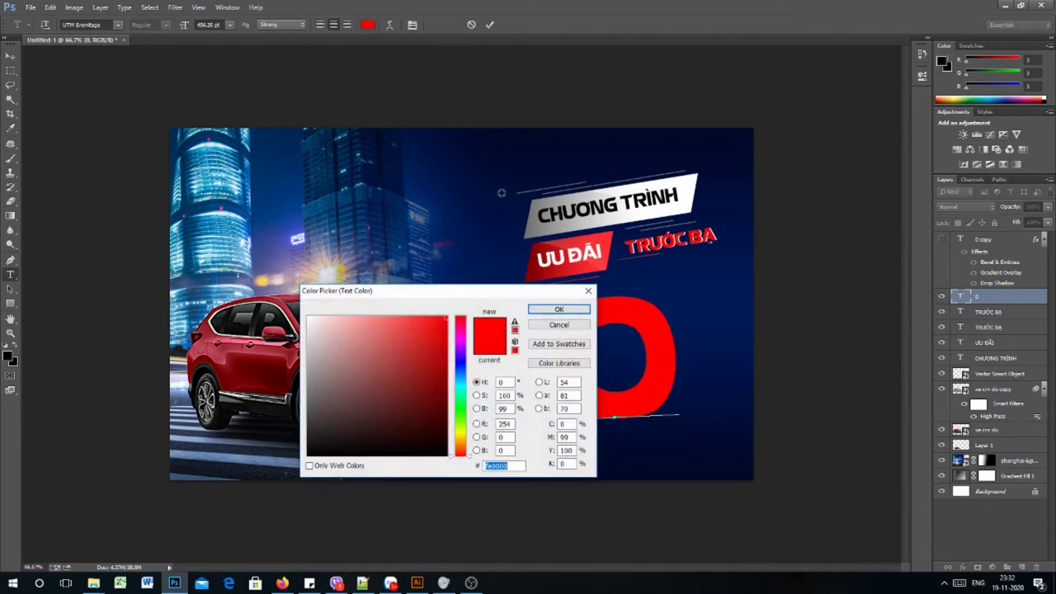
{"action": "left_click", "coordinate": [310, 318]}
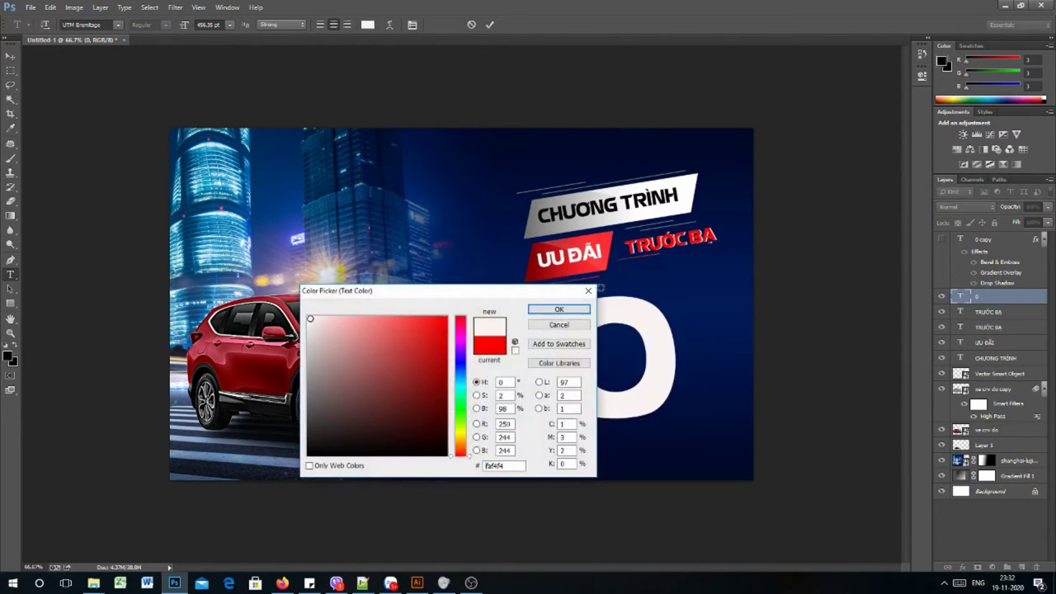
{"action": "left_click", "coordinate": [559, 309]}
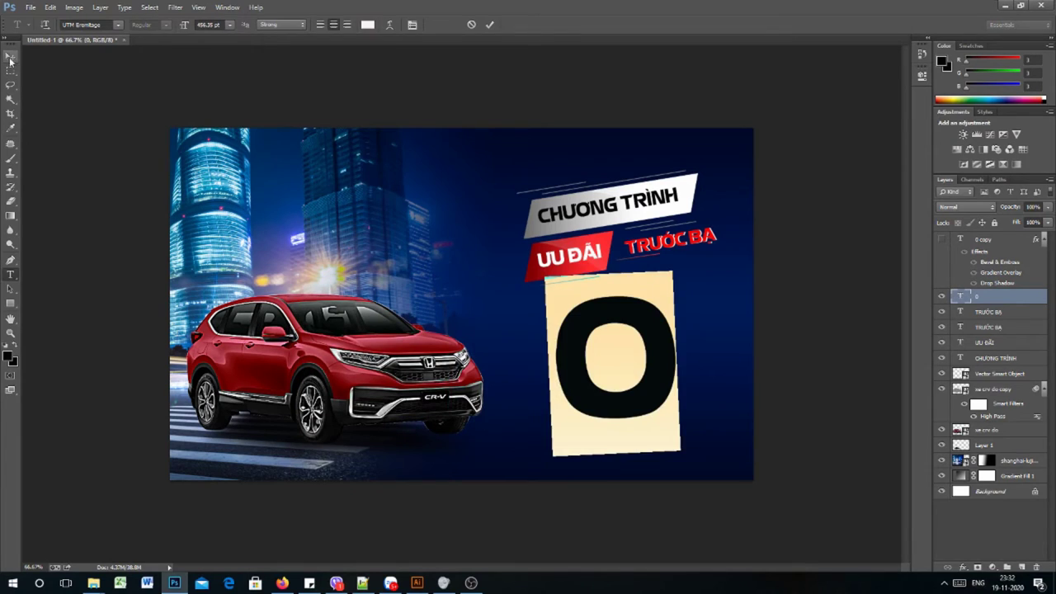
{"action": "left_click", "coordinate": [11, 56]}
{"action": "left_click", "coordinate": [941, 239]}
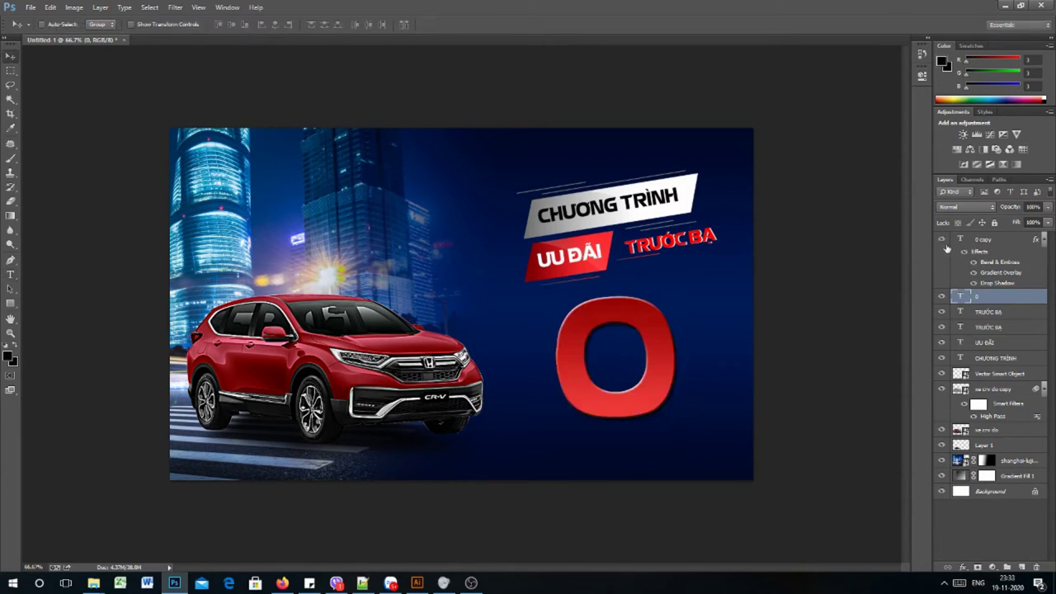
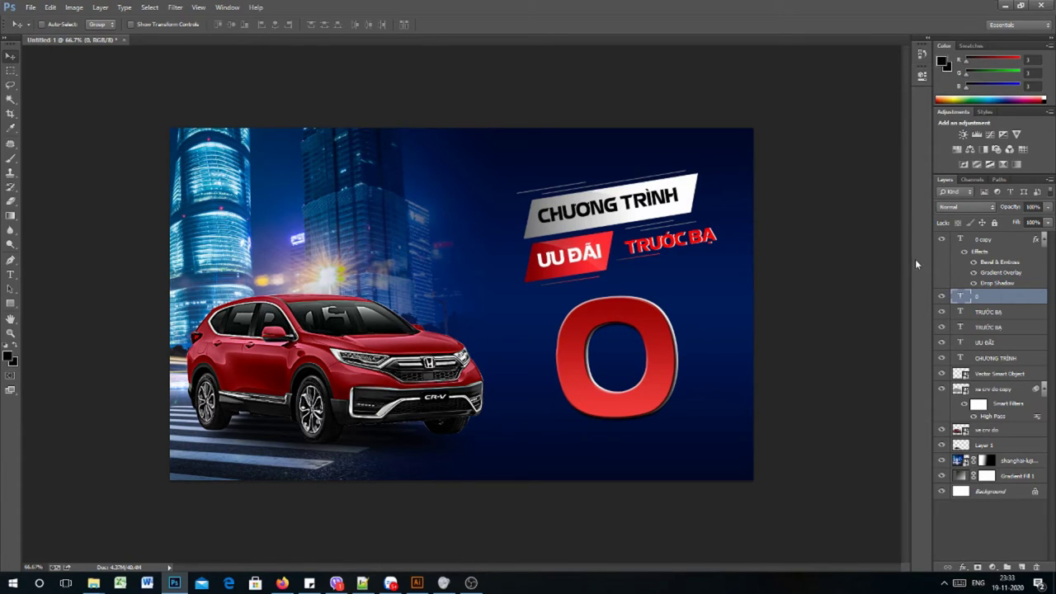
- Start a new text layer above TRƯỚC BẠ, placed just beside the lower right edge of the 0
{"action": "left_click", "coordinate": [995, 314]}
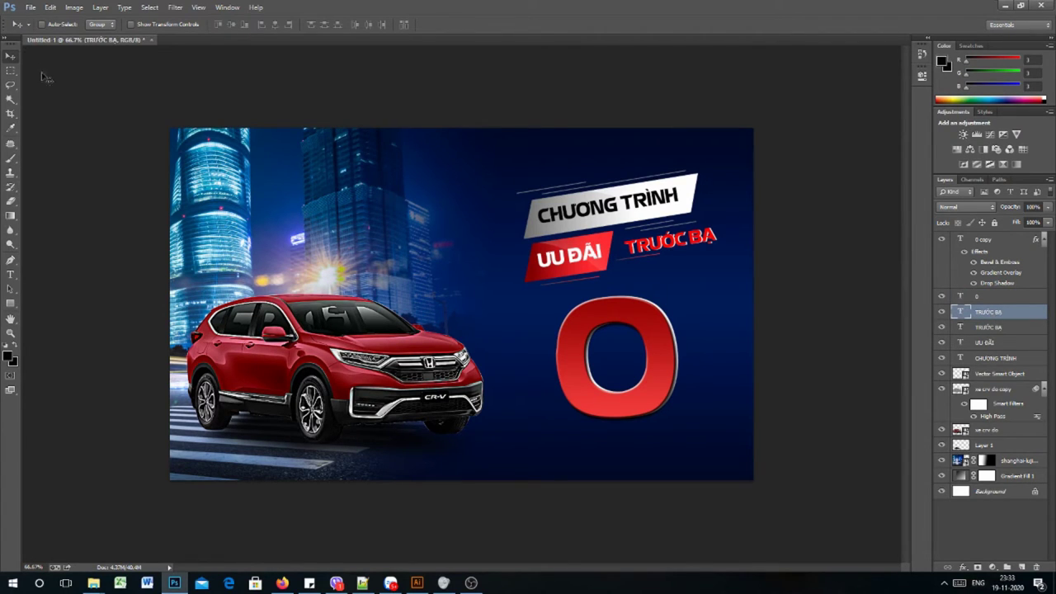
{"action": "key", "text": "t"}
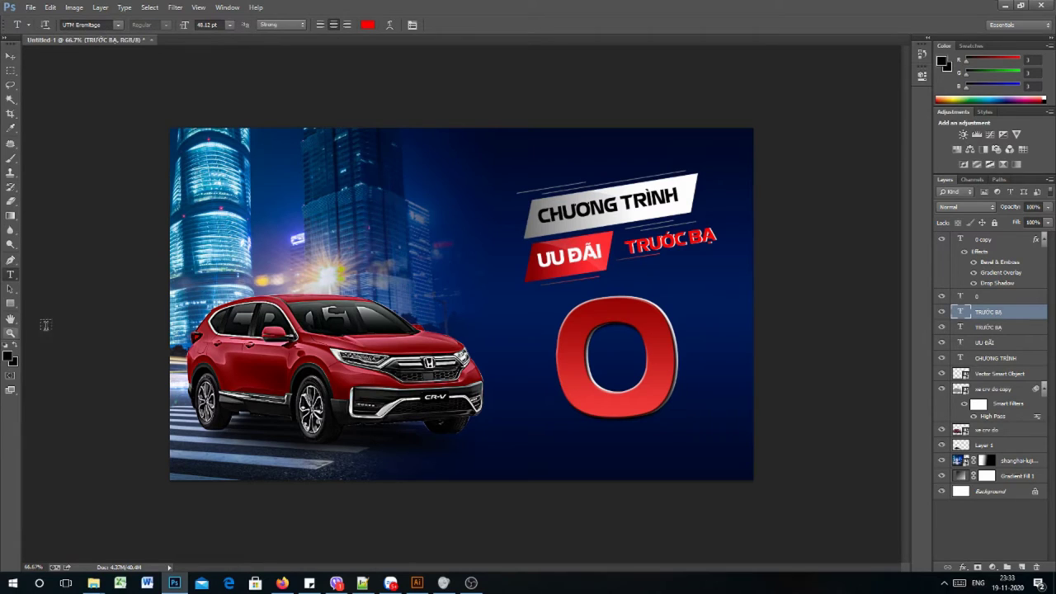
{"action": "left_click", "coordinate": [700, 409]}
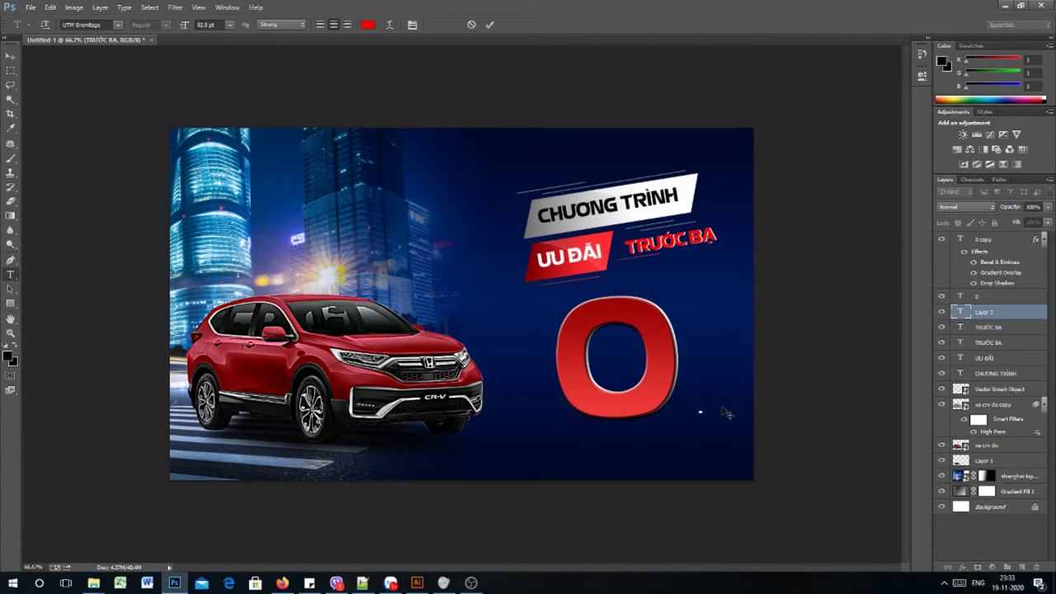
{"action": "type", "text": "DONG"}
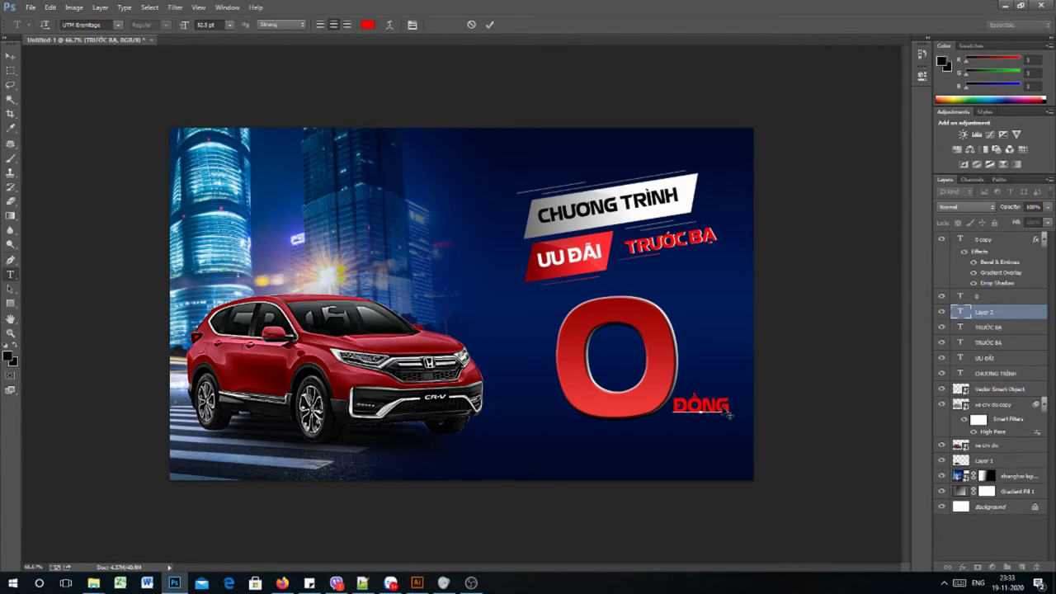
{"action": "key", "text": "ctrl"}
{"action": "key", "text": "BackSpace"}
{"action": "key", "text": "BackSpace"}
{"action": "key", "text": "BackSpace"}
{"action": "key", "text": "BackSpace"}
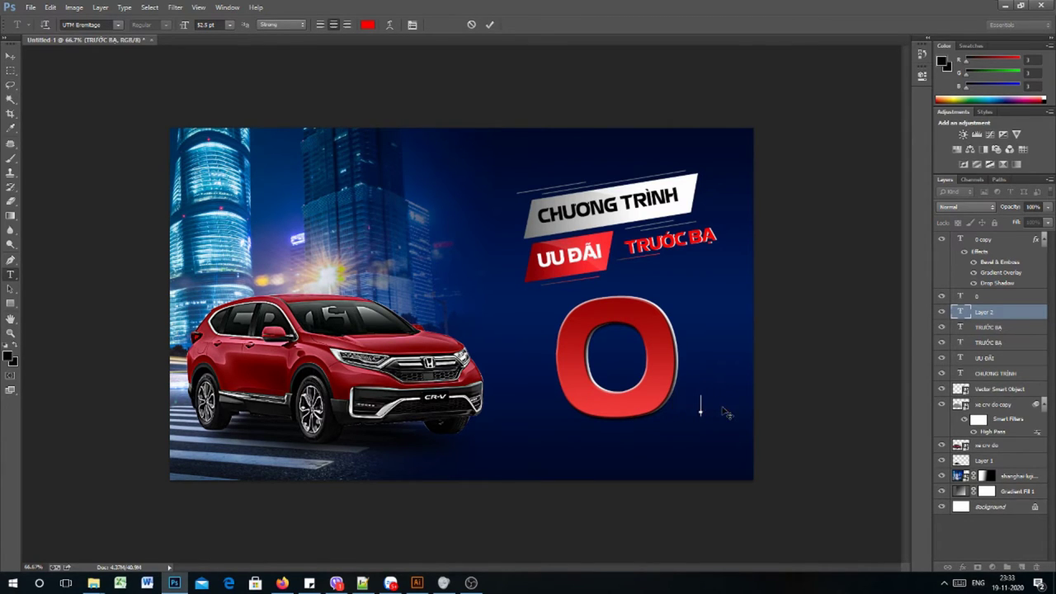
- Enter the lowercase word đồng in the new text layer and commit it
{"action": "type", "text": "dong"}
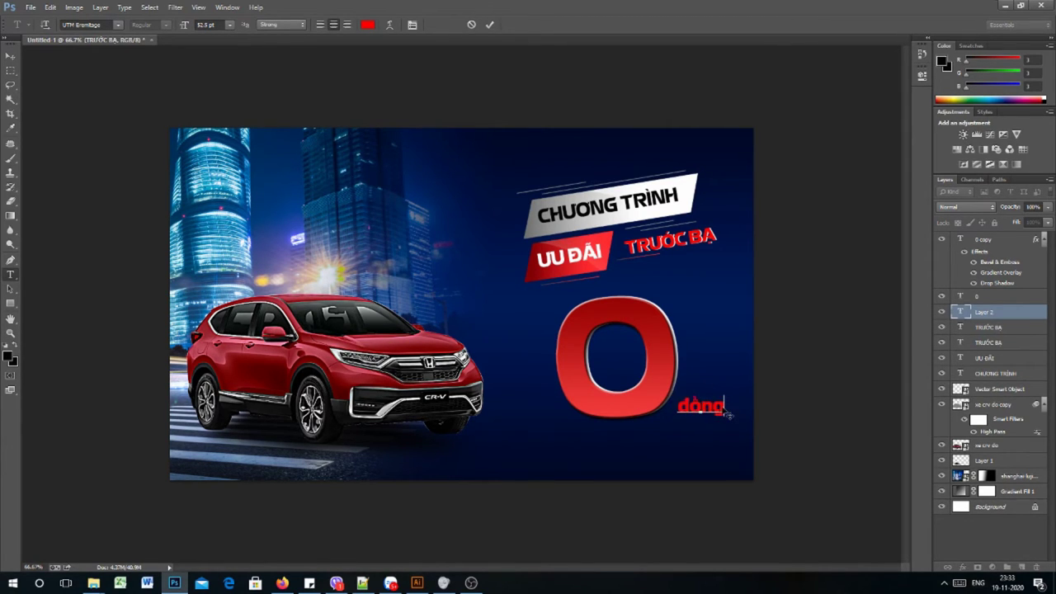
{"action": "key", "text": "Left"}
{"action": "key", "text": "ctrl"}
{"action": "key", "text": "ctrl+Return"}
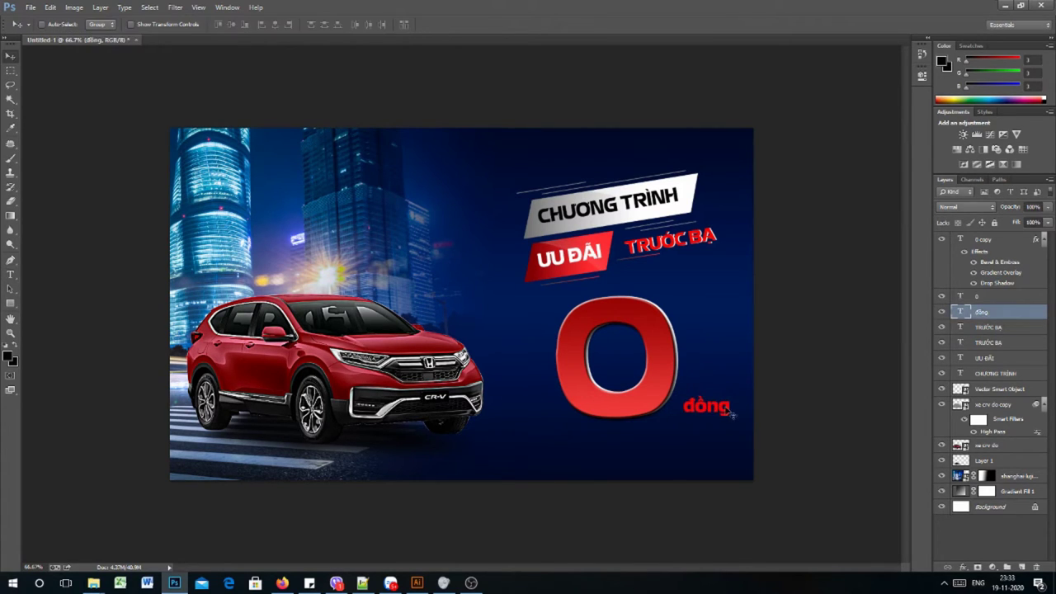
- Change the color of the đồng text to white and commit the edit
{"action": "double_click", "coordinate": [719, 405]}
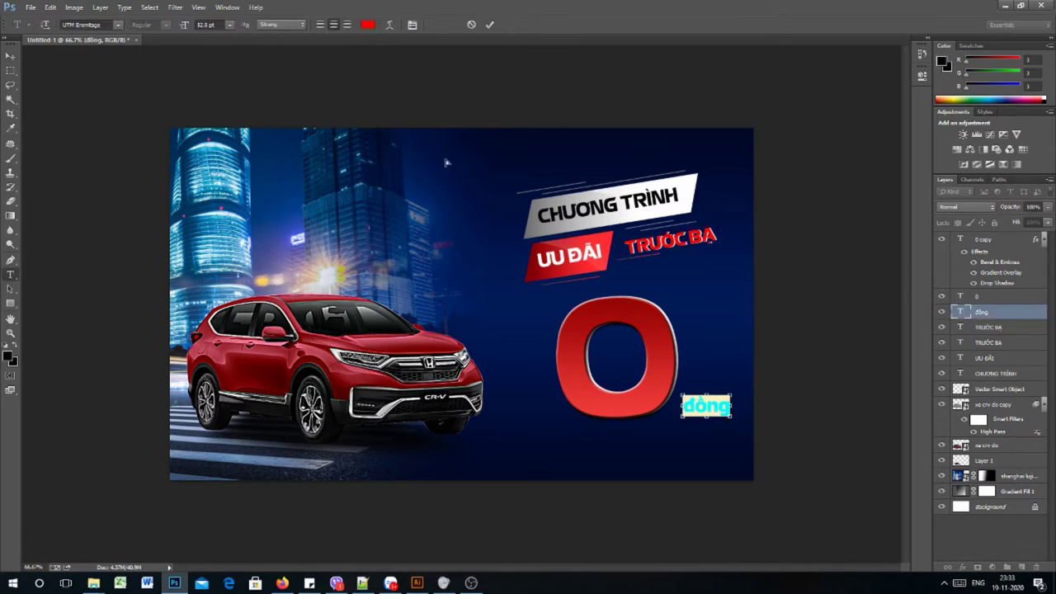
{"action": "left_click", "coordinate": [368, 25]}
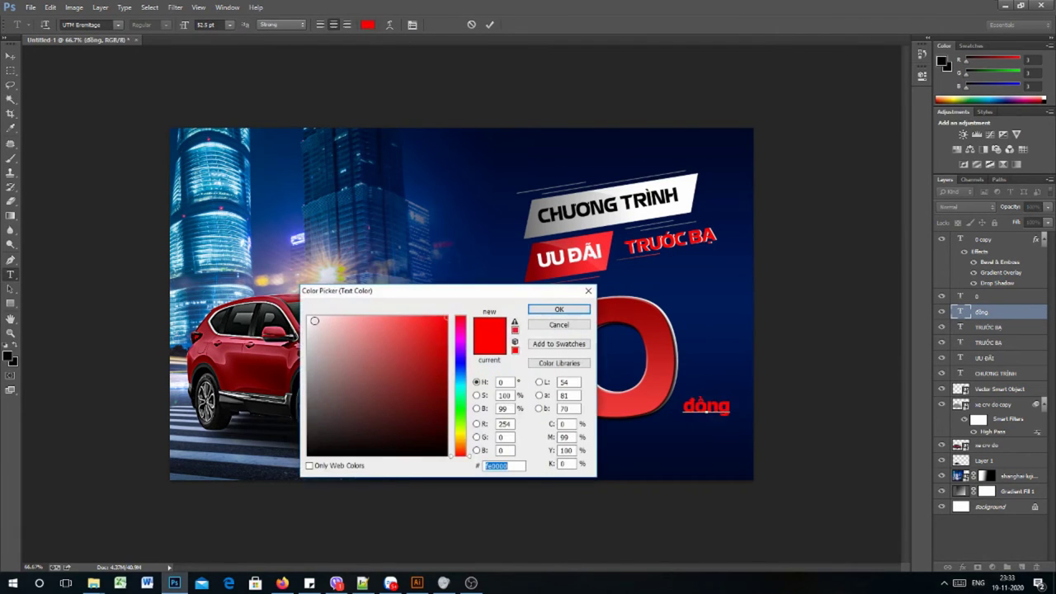
{"action": "left_click", "coordinate": [308, 318]}
{"action": "left_click", "coordinate": [577, 310]}
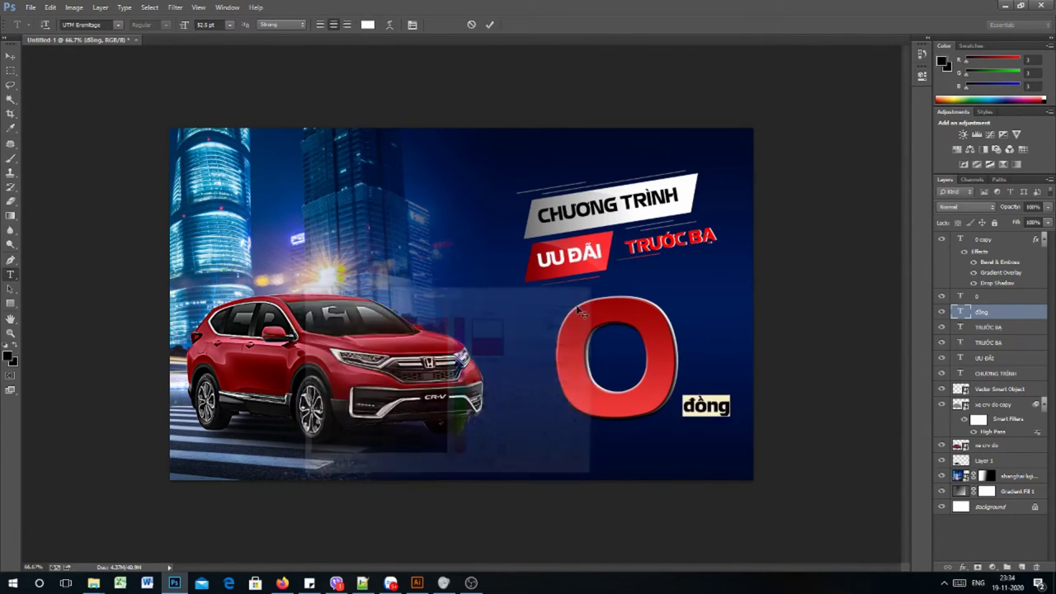
{"action": "left_click", "coordinate": [10, 56]}
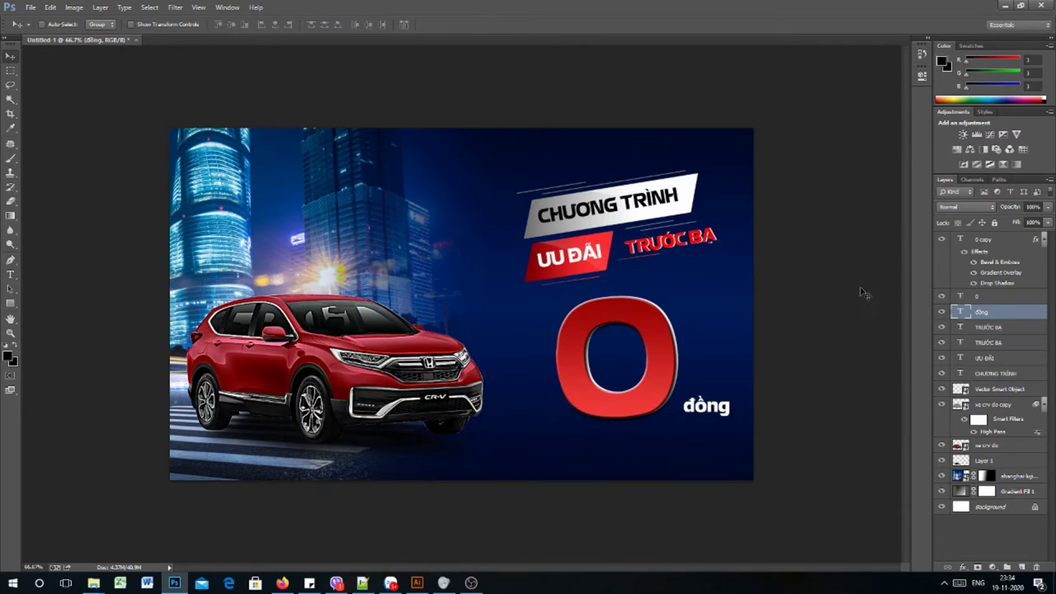
- Add an outside Stroke effect to the đồng layer and increase its size by a few pixels
{"action": "right_click", "coordinate": [975, 319]}
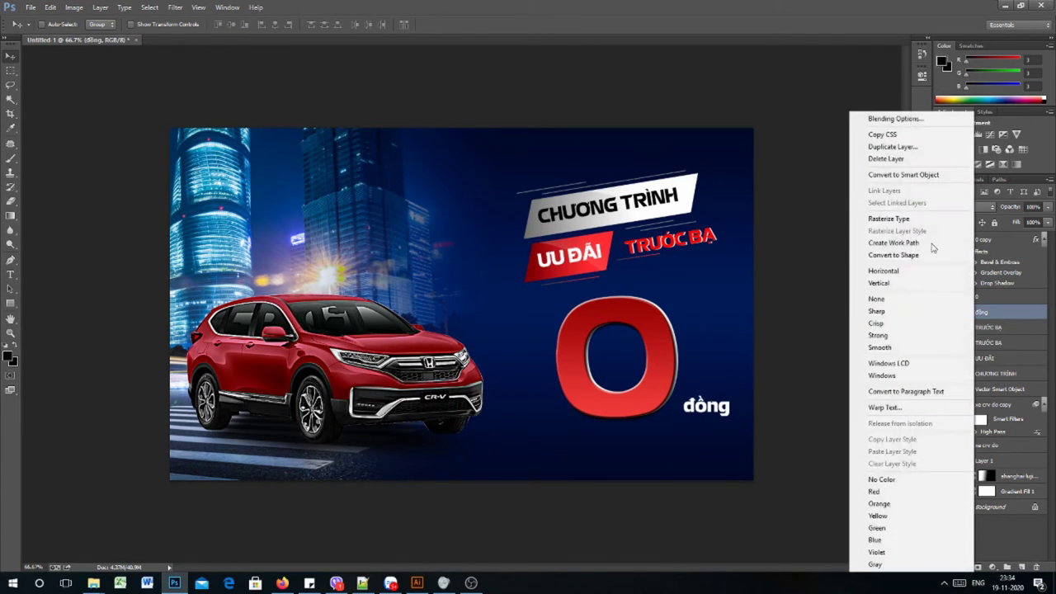
{"action": "left_click", "coordinate": [908, 118]}
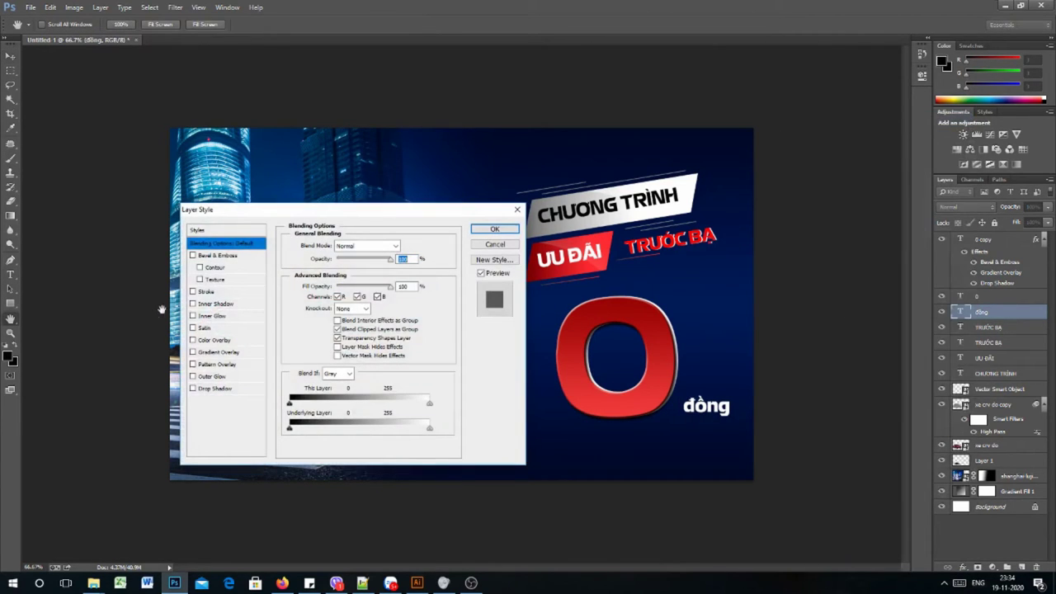
{"action": "left_click", "coordinate": [193, 291]}
{"action": "left_click", "coordinate": [205, 293]}
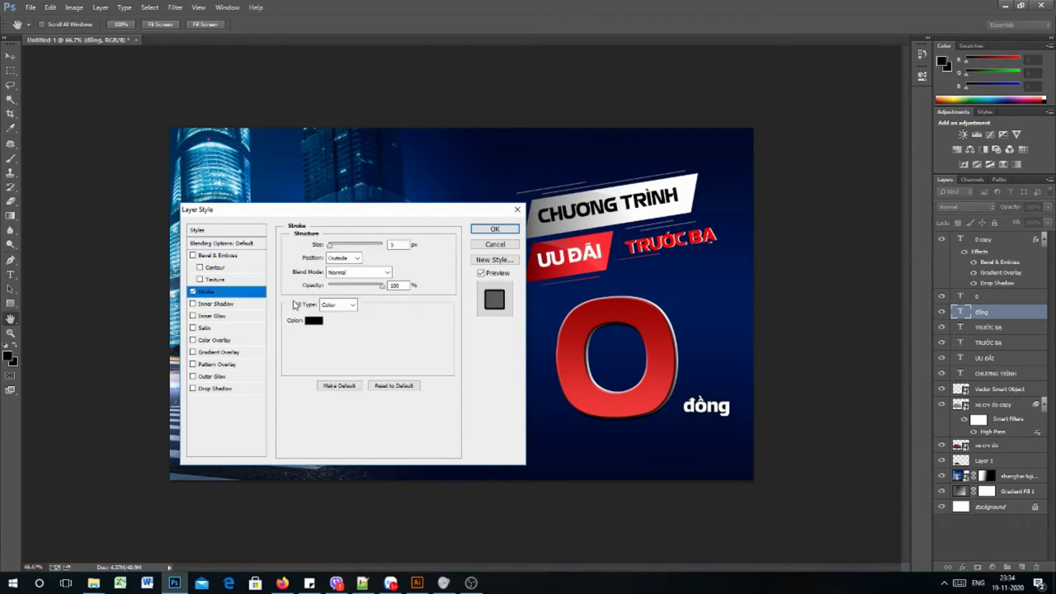
{"action": "left_click", "coordinate": [330, 246]}
{"action": "key", "text": "Up"}
{"action": "key", "text": "Up"}
{"action": "key", "text": "Up"}
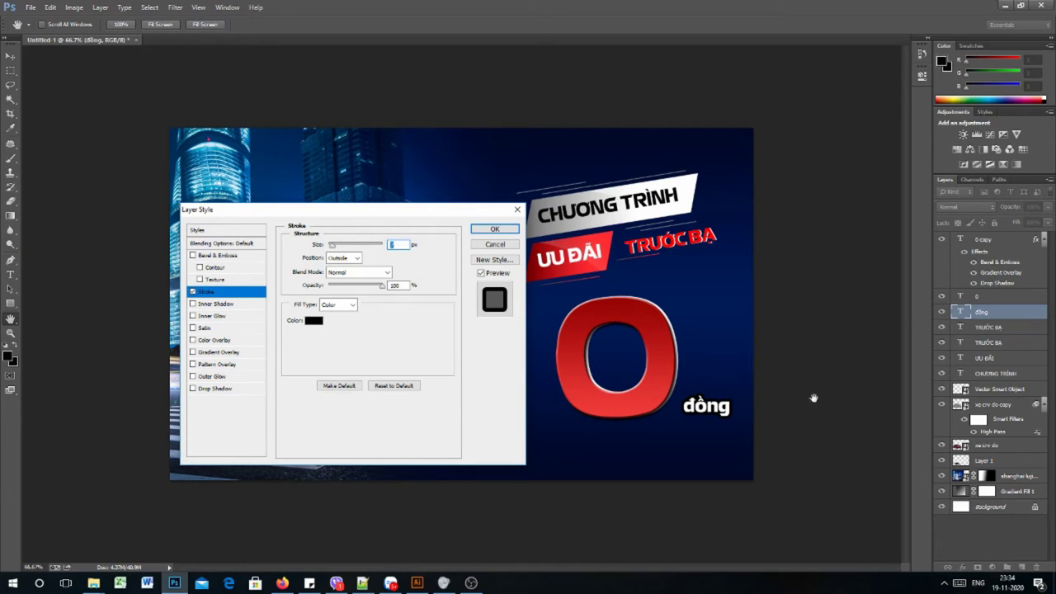
- Set the stroke color of the đồng text to white and accept the layer style
{"action": "left_click", "coordinate": [311, 322]}
{"action": "left_click_drag", "start_coordinate": [311, 321], "coordinate": [307, 316]}
{"action": "left_click", "coordinate": [558, 309]}
{"action": "left_click", "coordinate": [494, 227]}
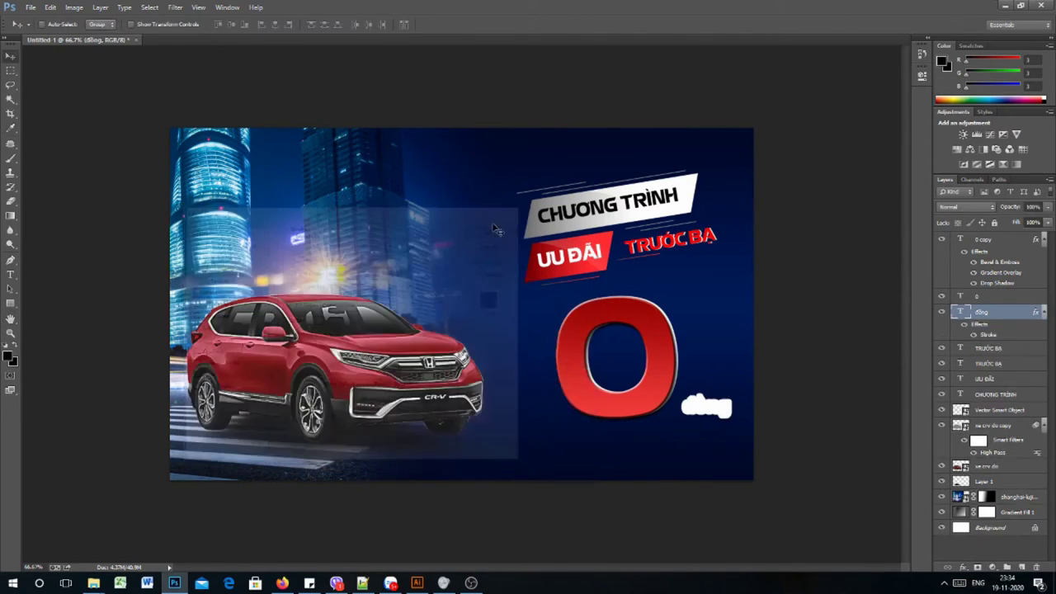
- Change the đồng text color to red #FF0000 and reopen its layer style settings
{"action": "double_click", "coordinate": [726, 410]}
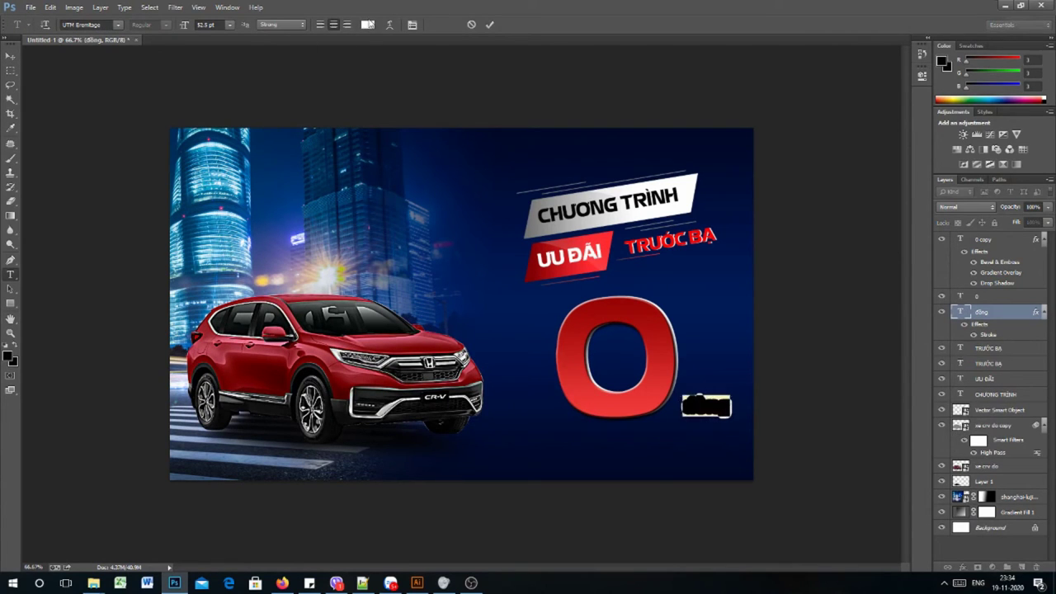
{"action": "left_click", "coordinate": [369, 25]}
{"action": "left_click_drag", "start_coordinate": [437, 320], "coordinate": [458, 320]}
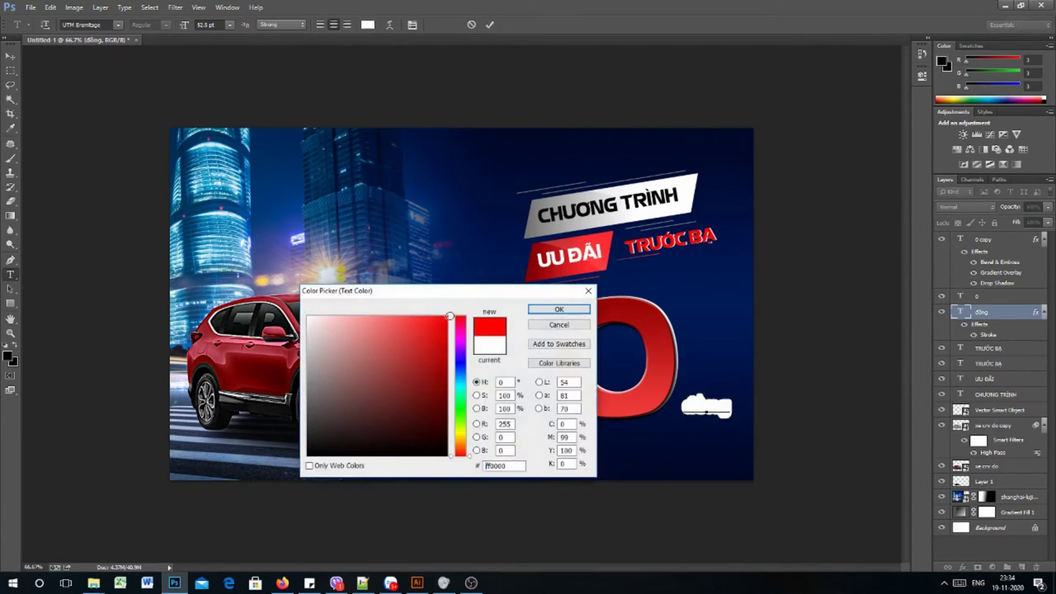
{"action": "left_click", "coordinate": [559, 310]}
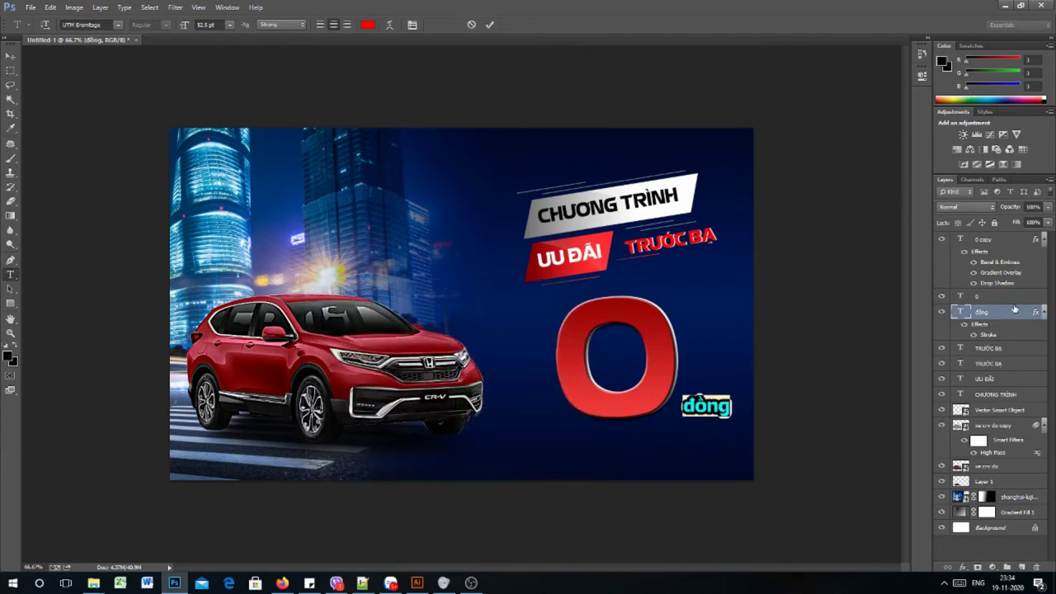
{"action": "double_click", "coordinate": [1027, 313]}
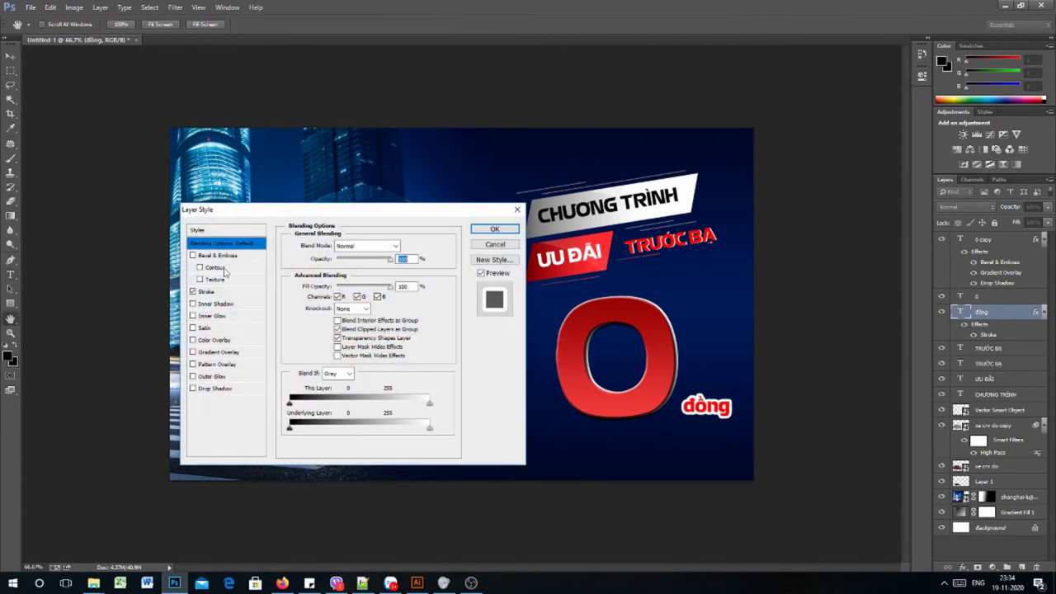
- Reduce the đồng layer's Stroke size to 5 px and accept the layer style
{"action": "left_click", "coordinate": [208, 293]}
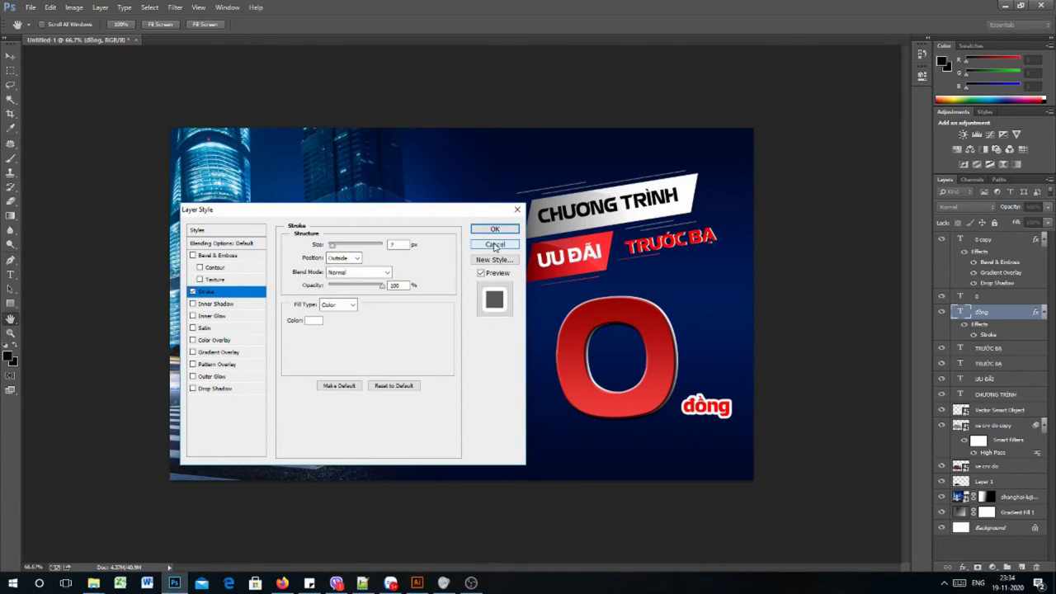
{"action": "left_click_drag", "start_coordinate": [333, 246], "coordinate": [330, 247]}
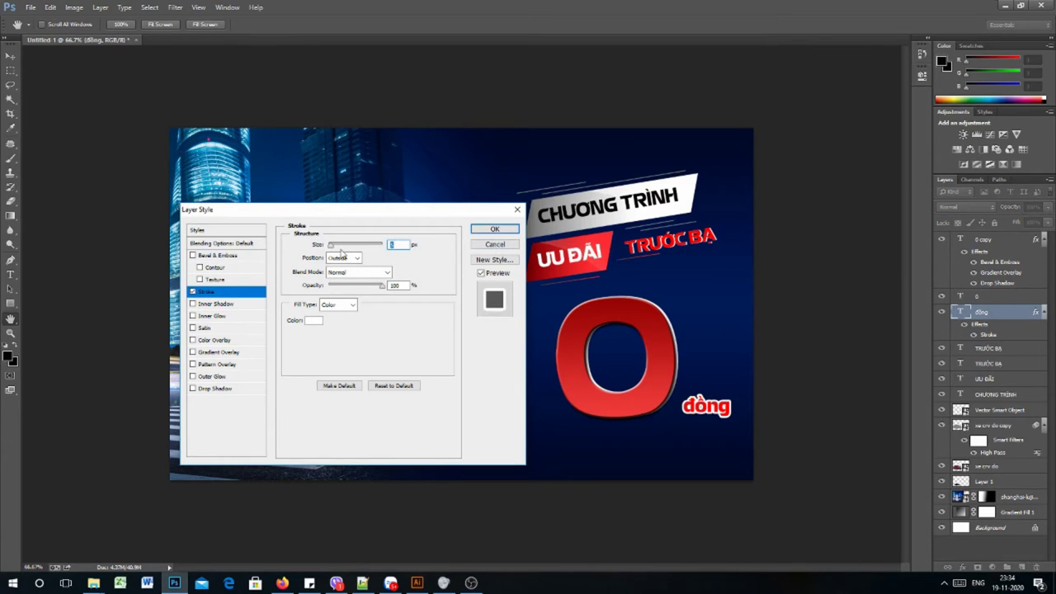
{"action": "left_click", "coordinate": [495, 228]}
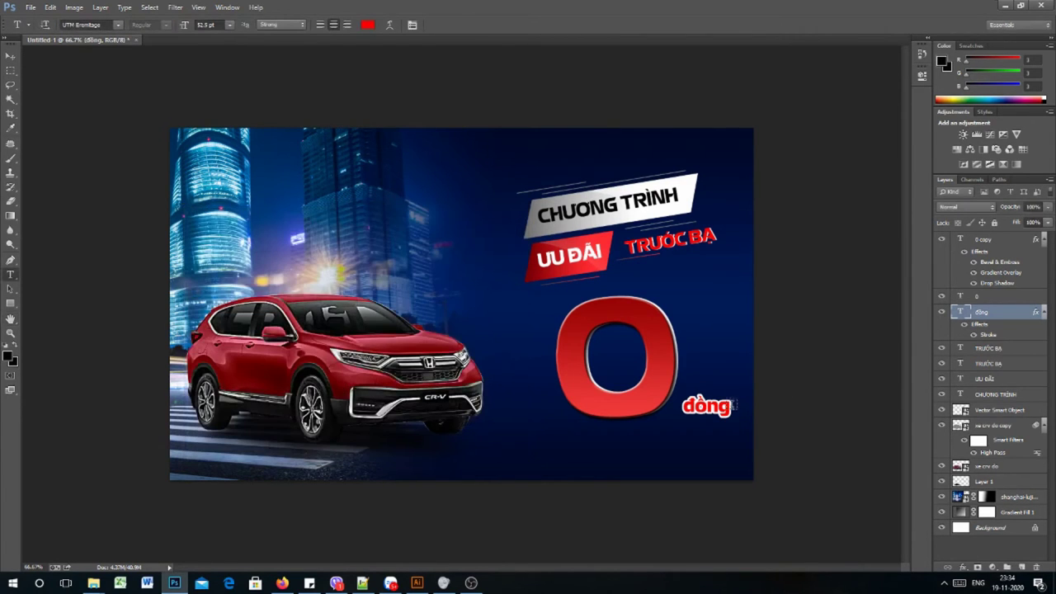
- Change the đồng text color to black and commit the text edit
{"action": "double_click", "coordinate": [705, 405]}
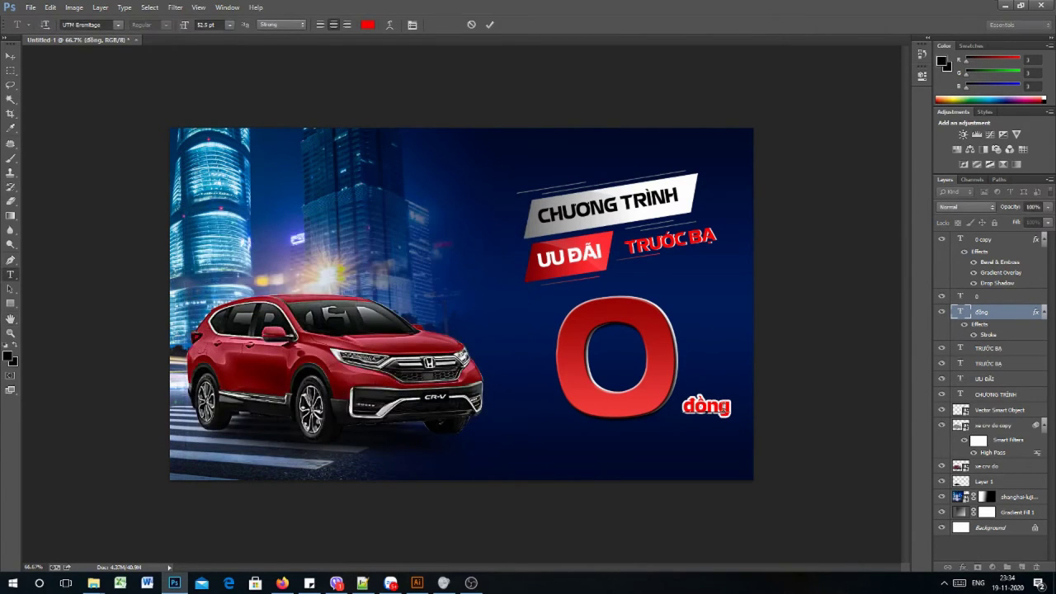
{"action": "left_click", "coordinate": [368, 24]}
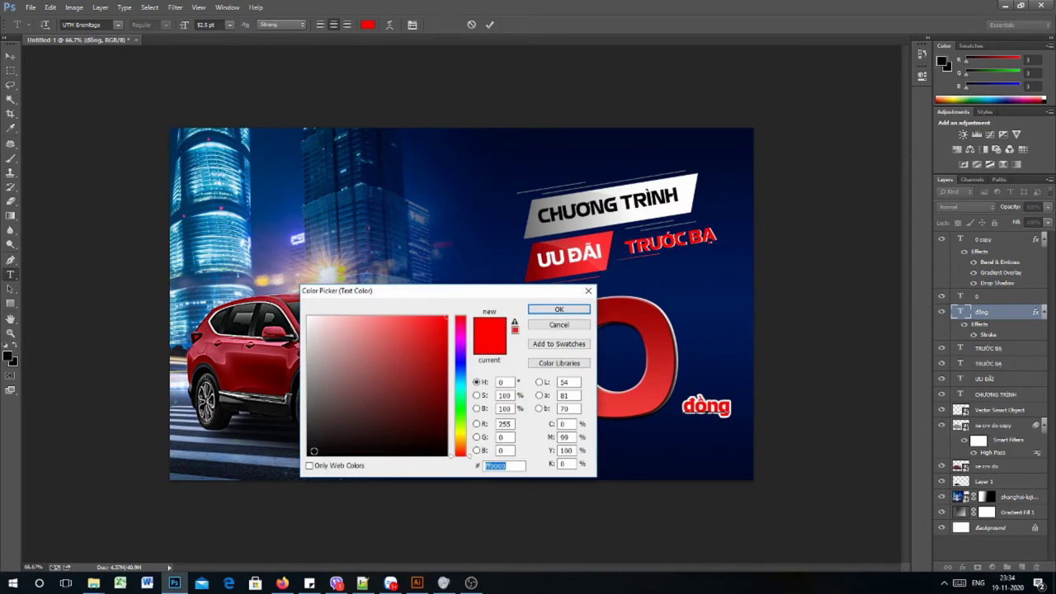
{"action": "left_click", "coordinate": [313, 452]}
{"action": "left_click", "coordinate": [558, 309]}
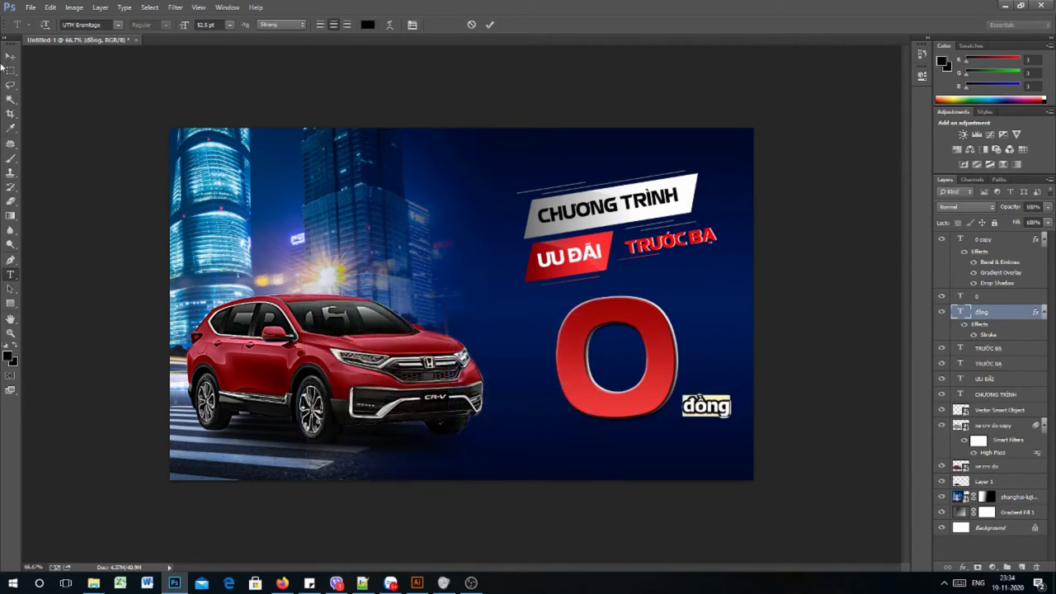
{"action": "left_click", "coordinate": [10, 55]}
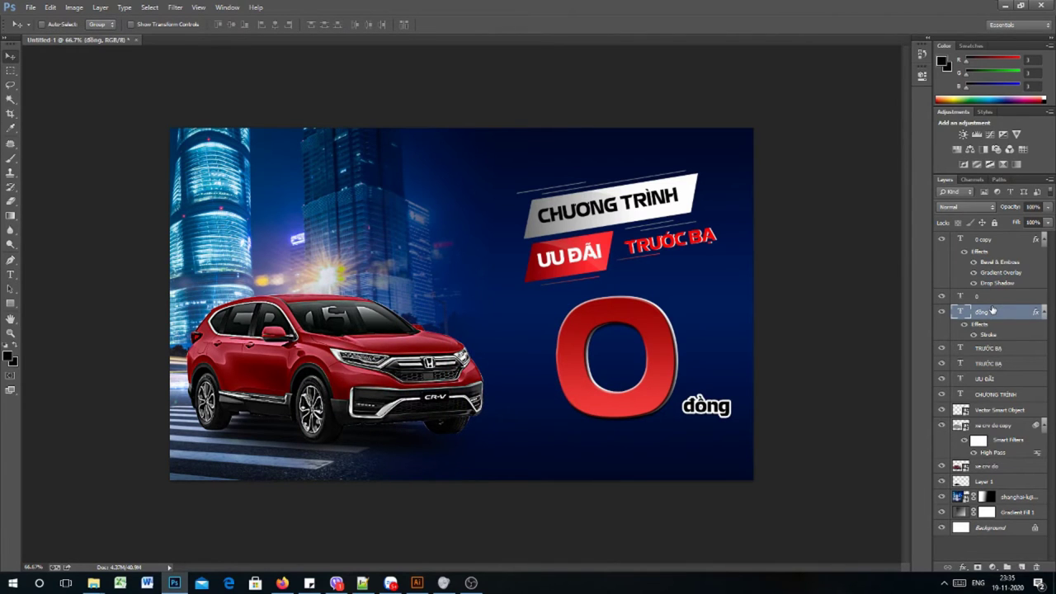
- Reduce the Stroke size of the đồng layer to 3 px and accept the layer style
{"action": "double_click", "coordinate": [1038, 312]}
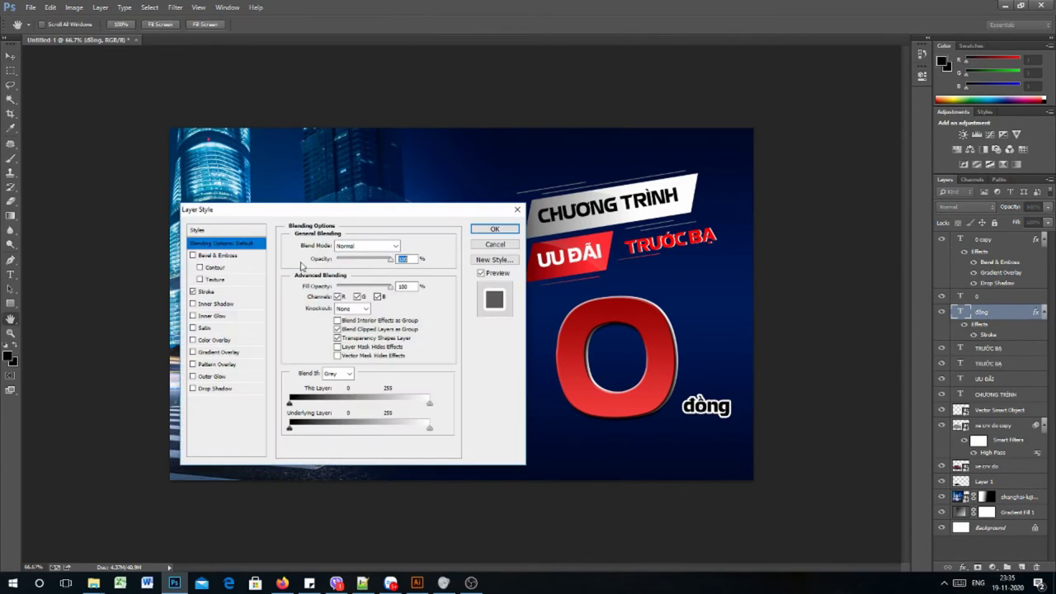
{"action": "left_click", "coordinate": [210, 292]}
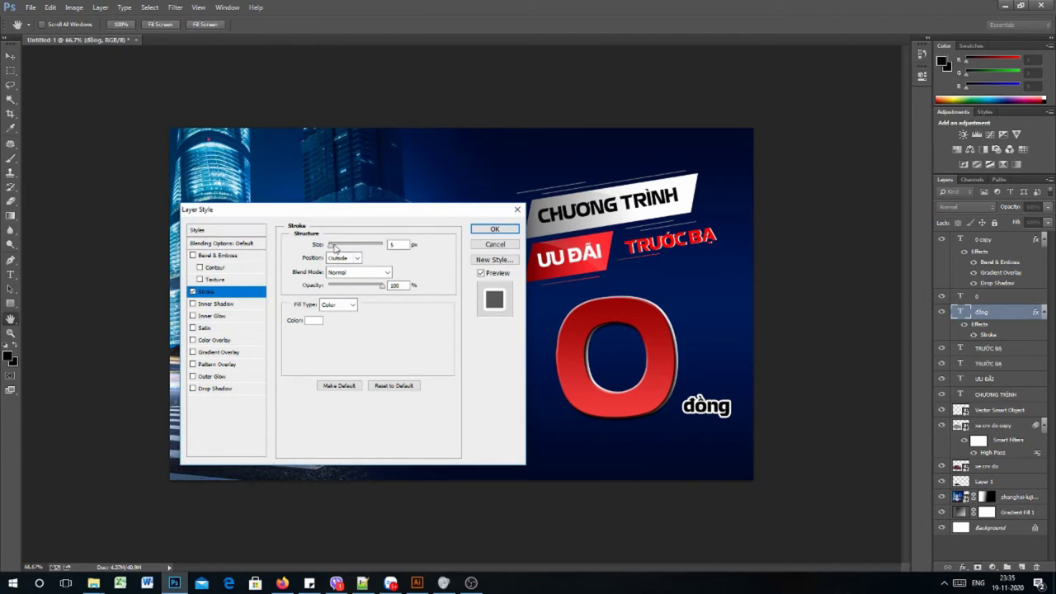
{"action": "left_click_drag", "start_coordinate": [334, 247], "coordinate": [331, 247]}
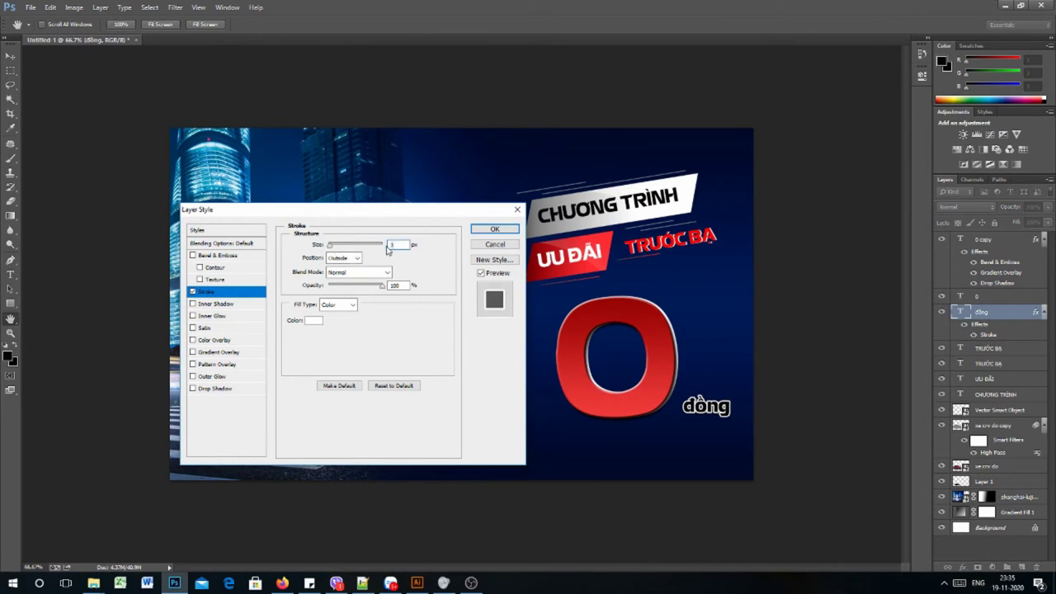
{"action": "left_click", "coordinate": [494, 229]}
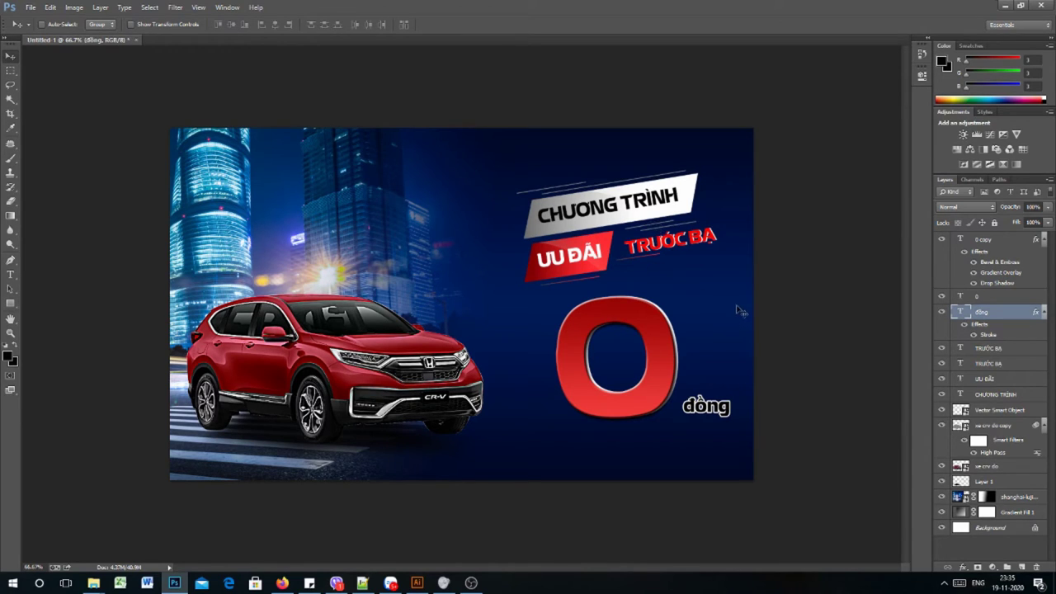
- Link the 0 and 0 copy layers and move the large red 0 slightly right toward đồng
{"action": "left_click", "coordinate": [989, 297]}
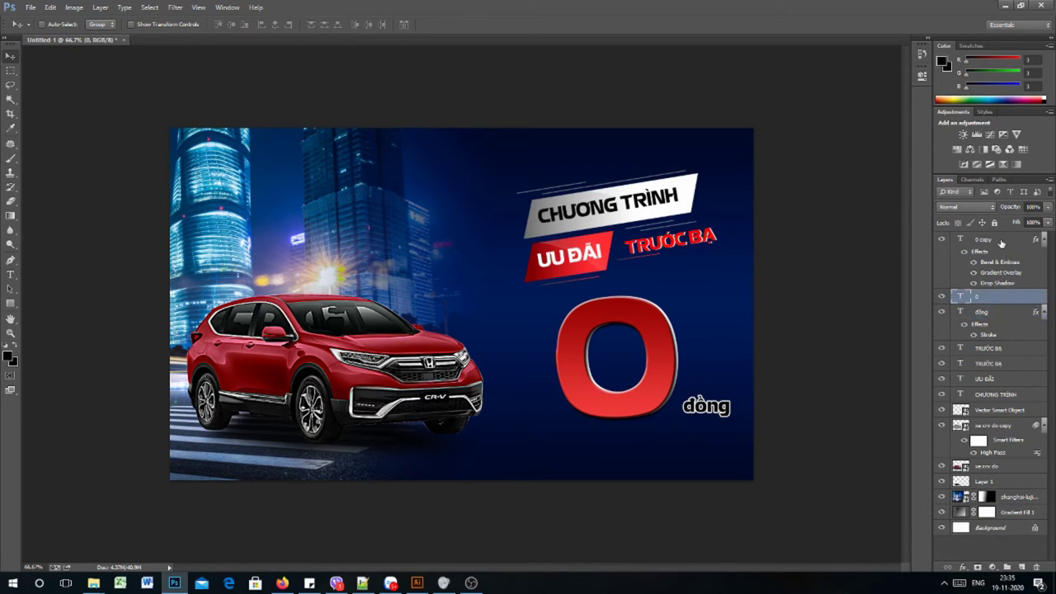
{"action": "left_click", "coordinate": [1000, 241], "text": "ctrl"}
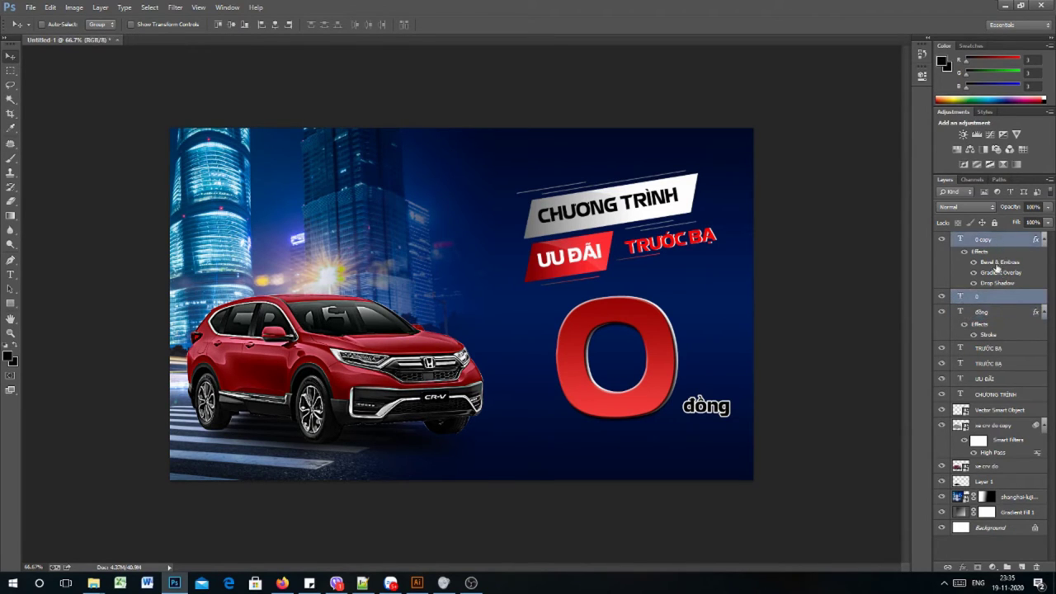
{"action": "left_click", "coordinate": [947, 568]}
{"action": "mouse_move", "coordinate": [665, 363]}
{"action": "left_mouse_down"}
{"action": "mouse_move", "coordinate": [696, 366]}
{"action": "mouse_move", "coordinate": [638, 363]}
{"action": "mouse_move", "coordinate": [672, 364]}
{"action": "left_mouse_up"}
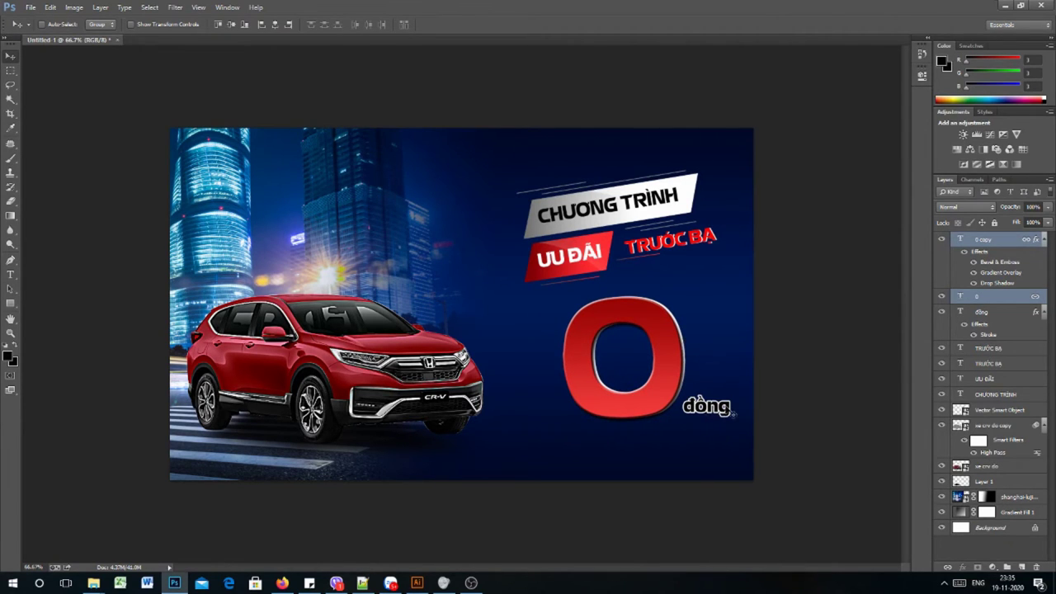
- Nudge the đồng text a few pixels right and up, and shift the linked 0 slightly right to close the gap
{"action": "left_click", "coordinate": [994, 312]}
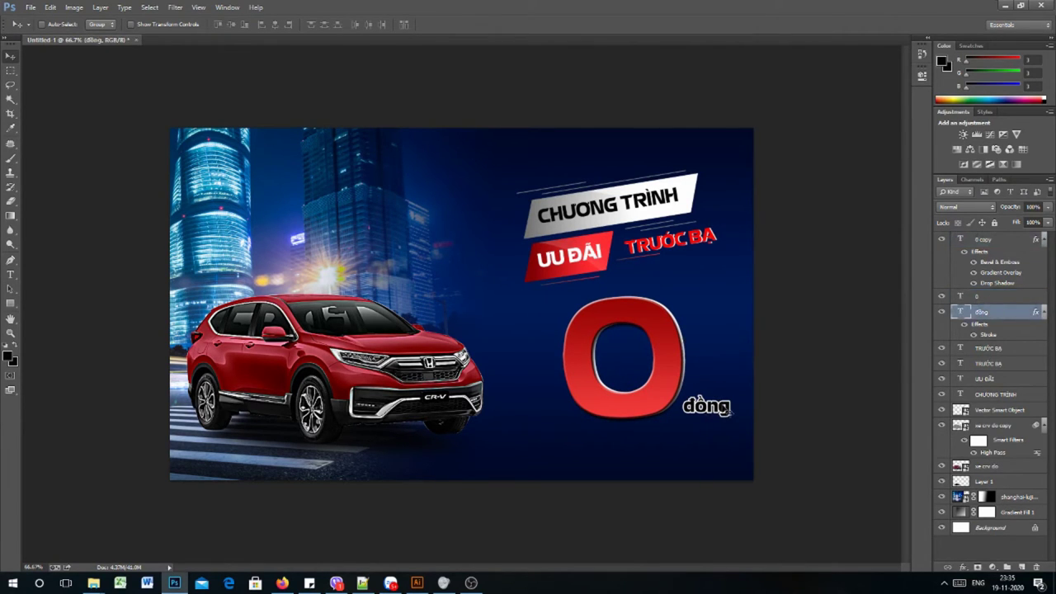
{"action": "key", "text": "Right"}
{"action": "key", "text": "Right"}
{"action": "key", "text": "Right"}
{"action": "key", "text": "Up"}
{"action": "key", "text": "Up"}
{"action": "key", "text": "Up"}
{"action": "key", "text": "Right"}
{"action": "key", "text": "Right"}
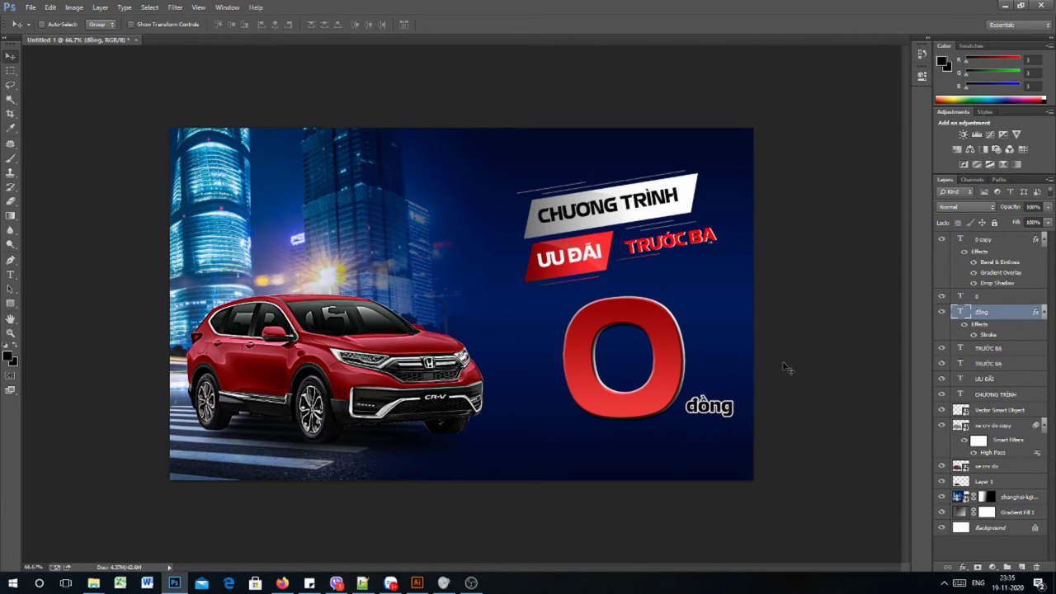
{"action": "left_click", "coordinate": [991, 241]}
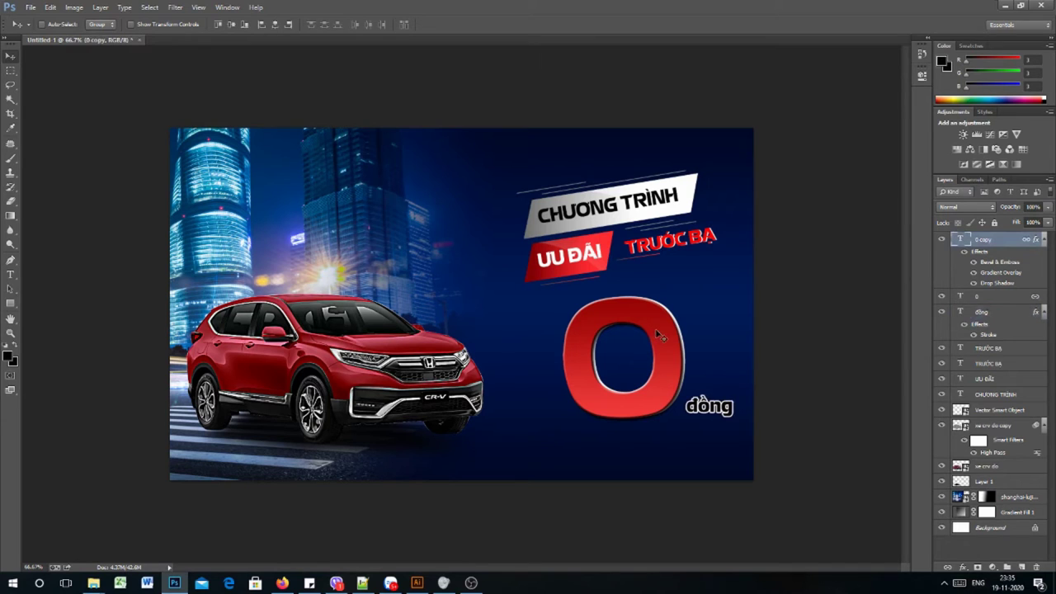
{"action": "left_click_drag", "start_coordinate": [655, 329], "coordinate": [657, 329]}
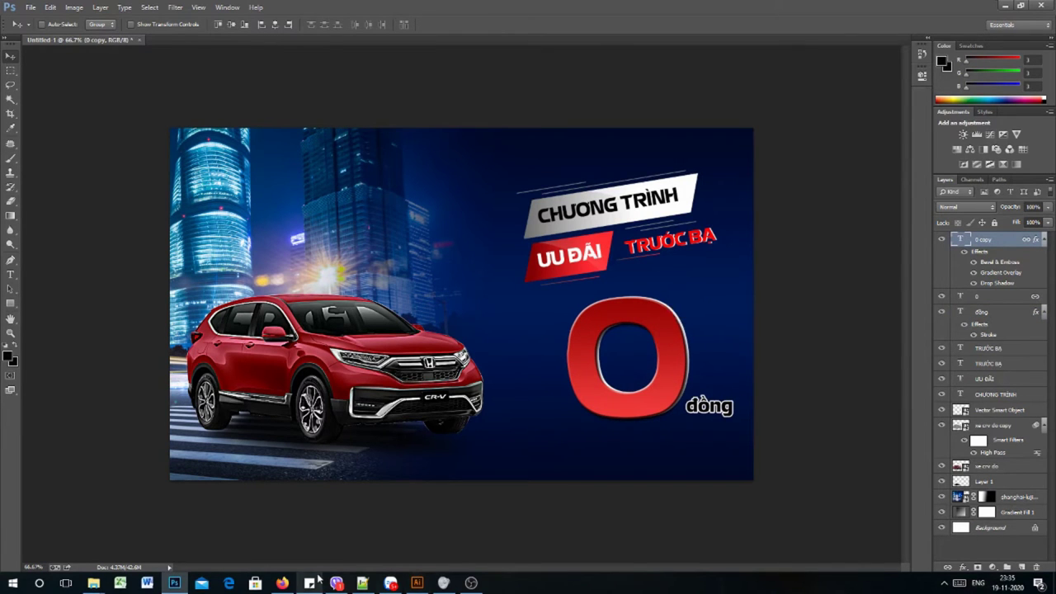
- Switch to File Explorer, open OLO2GW1.psd from the Bai 1 folder in Photoshop, and float its window over the banner's left half
{"action": "mouse_move", "coordinate": [100, 583]}
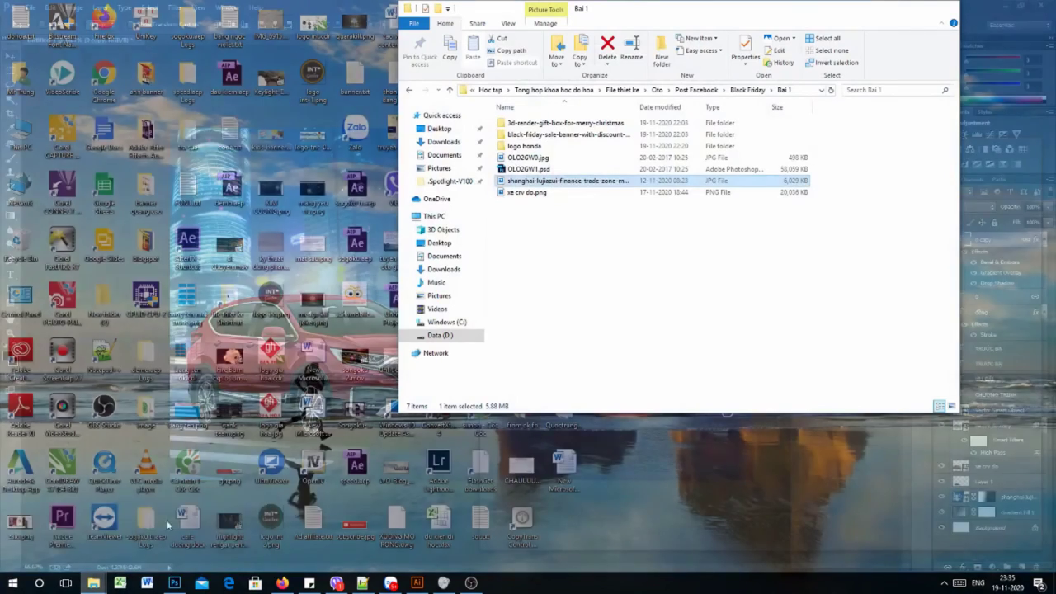
{"action": "left_click", "coordinate": [134, 532]}
{"action": "left_click", "coordinate": [665, 292]}
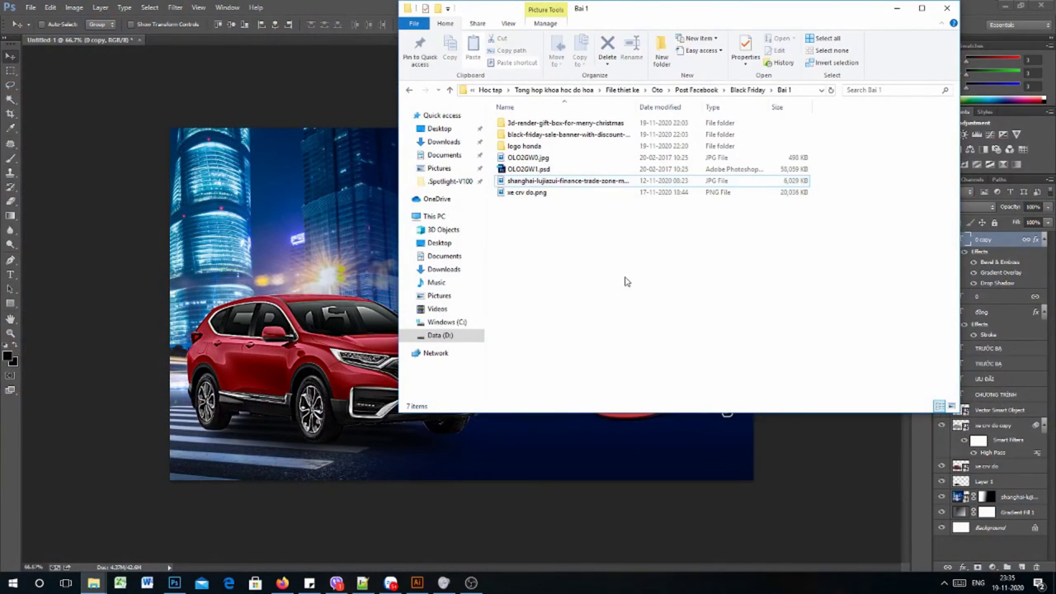
{"action": "right_click", "coordinate": [616, 262]}
{"action": "double_click", "coordinate": [520, 169]}
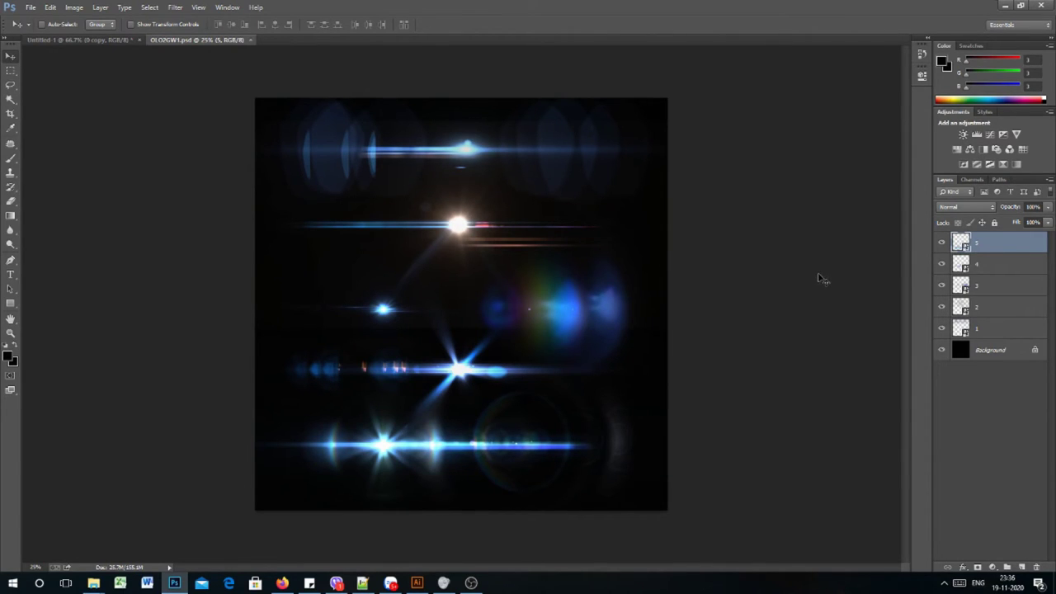
{"action": "left_click_drag", "start_coordinate": [210, 40], "coordinate": [260, 118]}
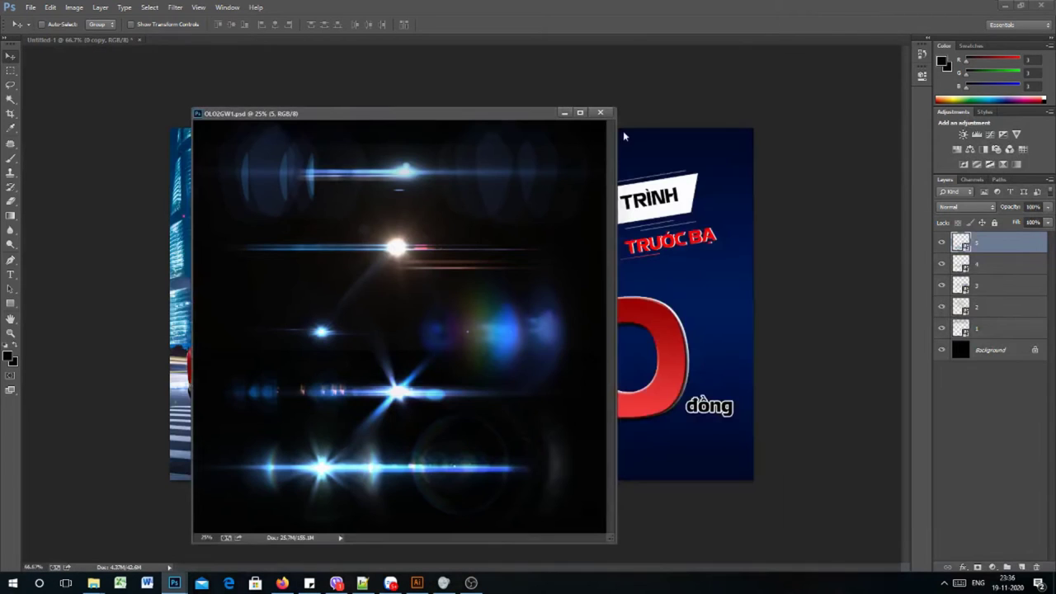
{"action": "left_click_drag", "start_coordinate": [502, 119], "coordinate": [429, 141]}
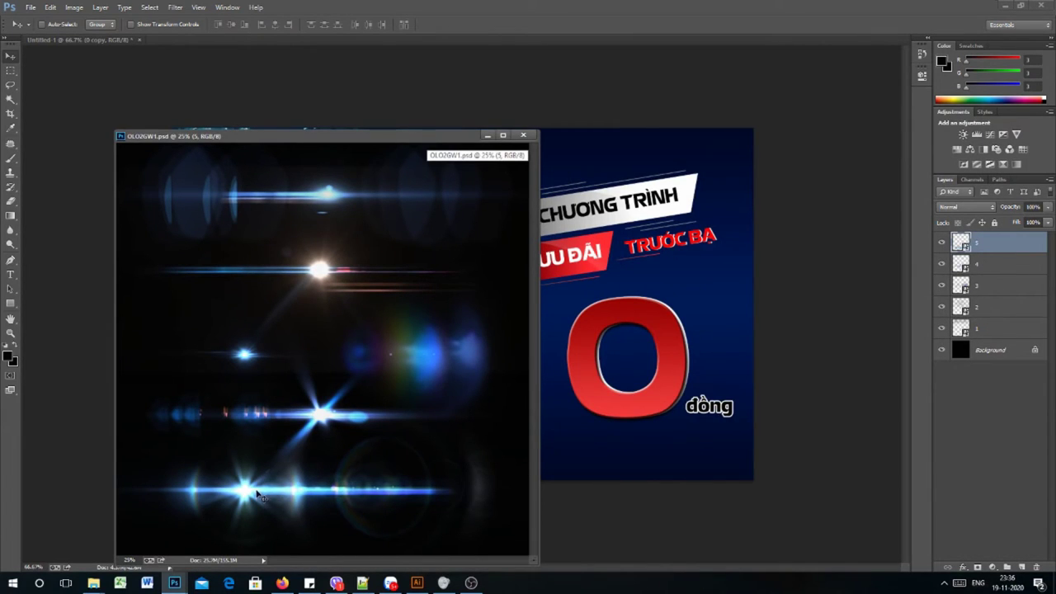
- Toggle the visibility of layers 1 to 5 in OLO2GW1.psd to identify which light flare each one holds
{"action": "left_click", "coordinate": [946, 329]}
{"action": "left_click", "coordinate": [946, 329]}
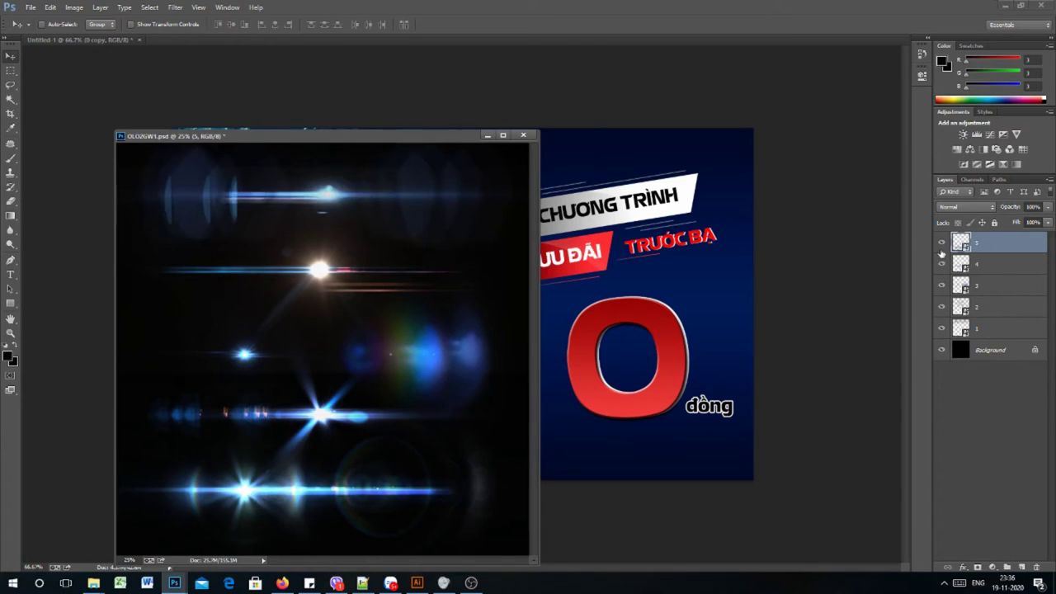
{"action": "left_click", "coordinate": [942, 264]}
{"action": "left_click", "coordinate": [942, 264]}
{"action": "left_click", "coordinate": [942, 286]}
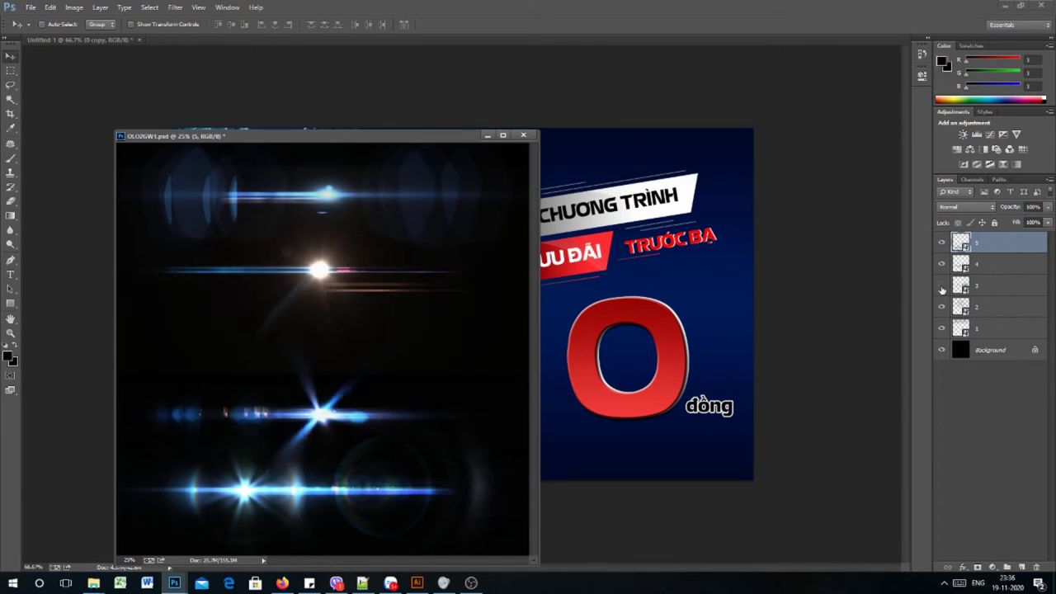
{"action": "left_click", "coordinate": [942, 286]}
{"action": "left_click", "coordinate": [944, 307]}
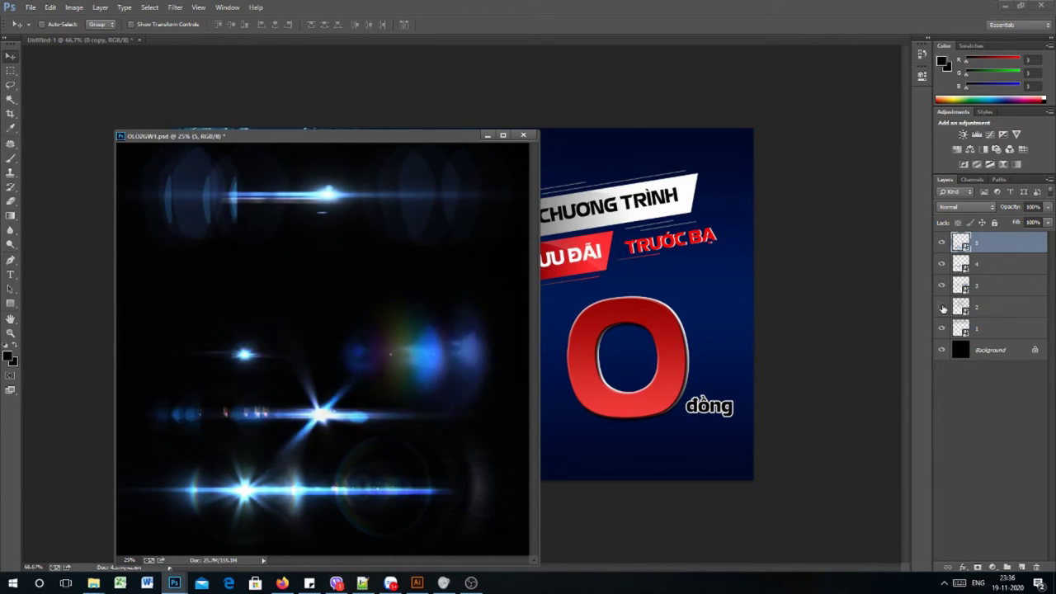
{"action": "left_click", "coordinate": [943, 307]}
{"action": "left_click", "coordinate": [941, 330]}
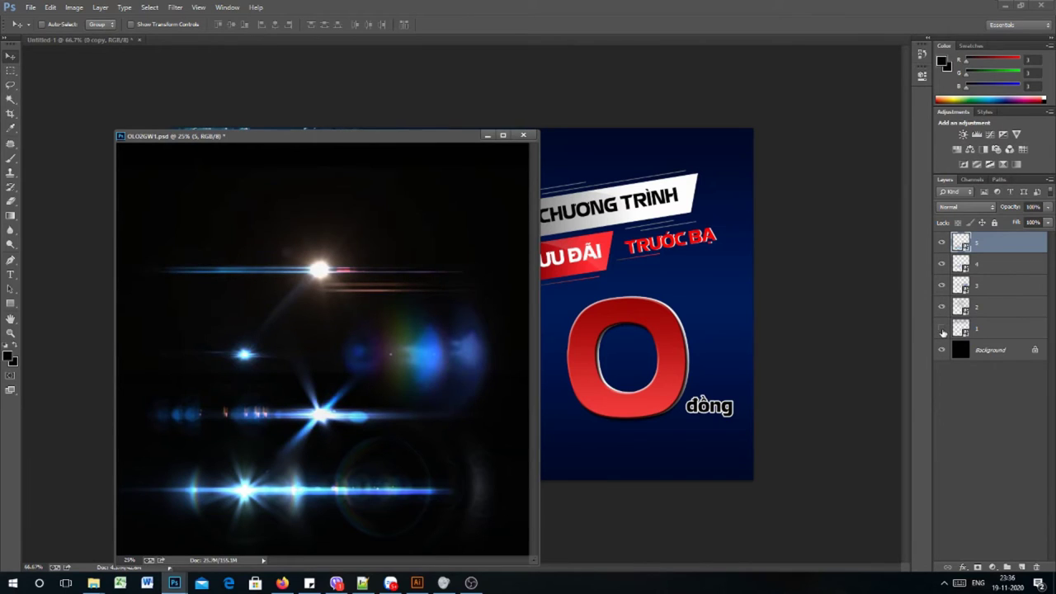
{"action": "left_click", "coordinate": [942, 330]}
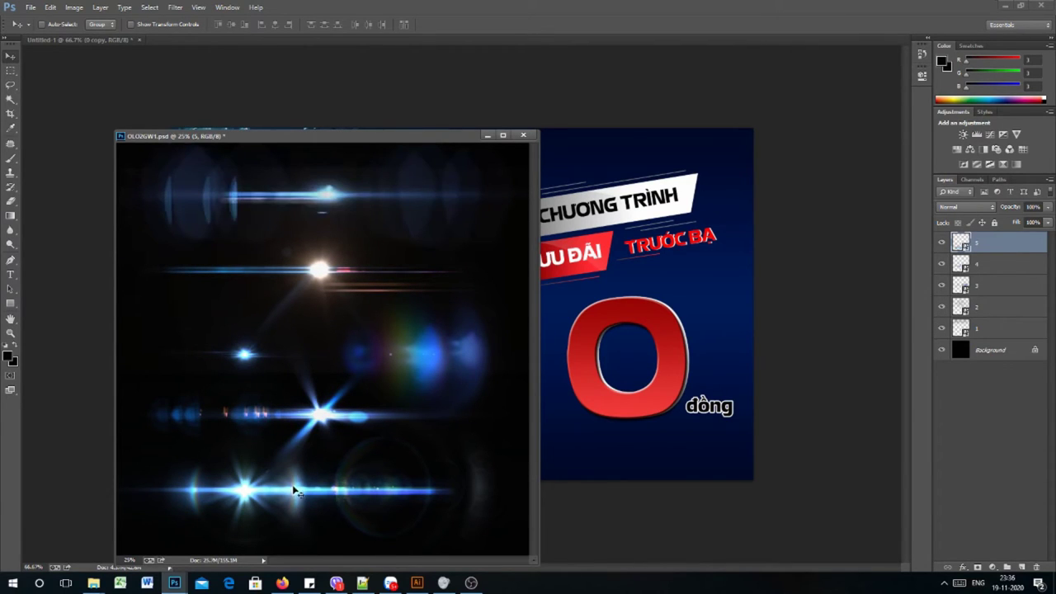
{"action": "left_click", "coordinate": [995, 330]}
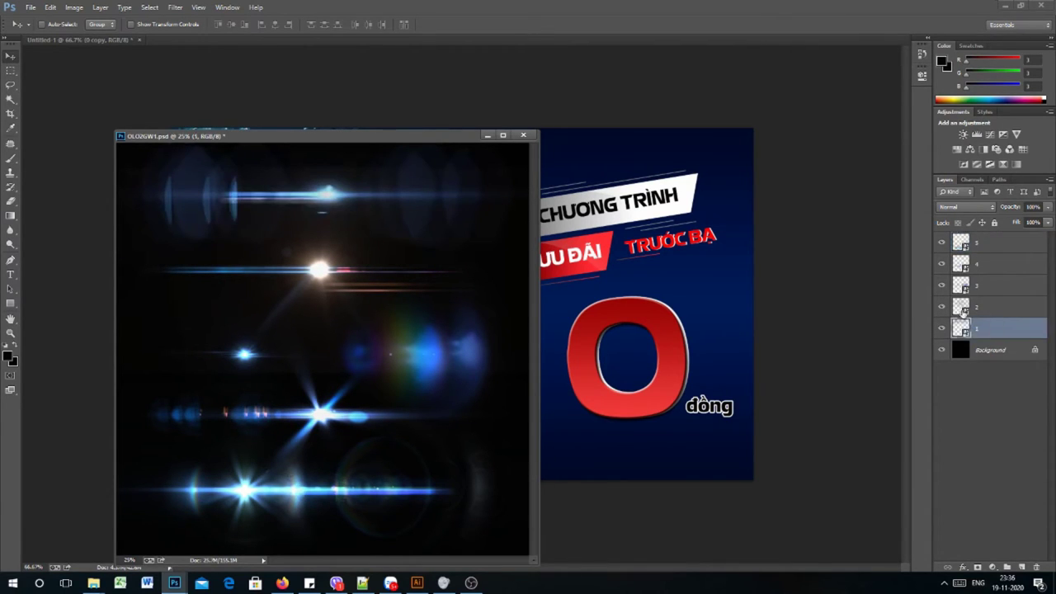
{"action": "left_click", "coordinate": [941, 332]}
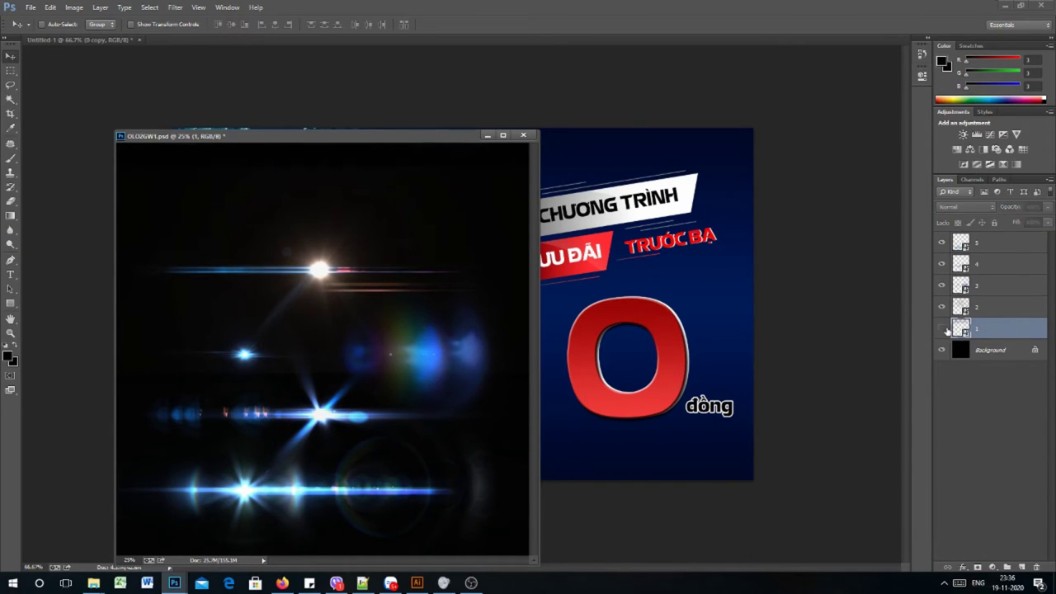
{"action": "left_click", "coordinate": [941, 332]}
{"action": "left_click", "coordinate": [942, 308]}
{"action": "left_click", "coordinate": [942, 307]}
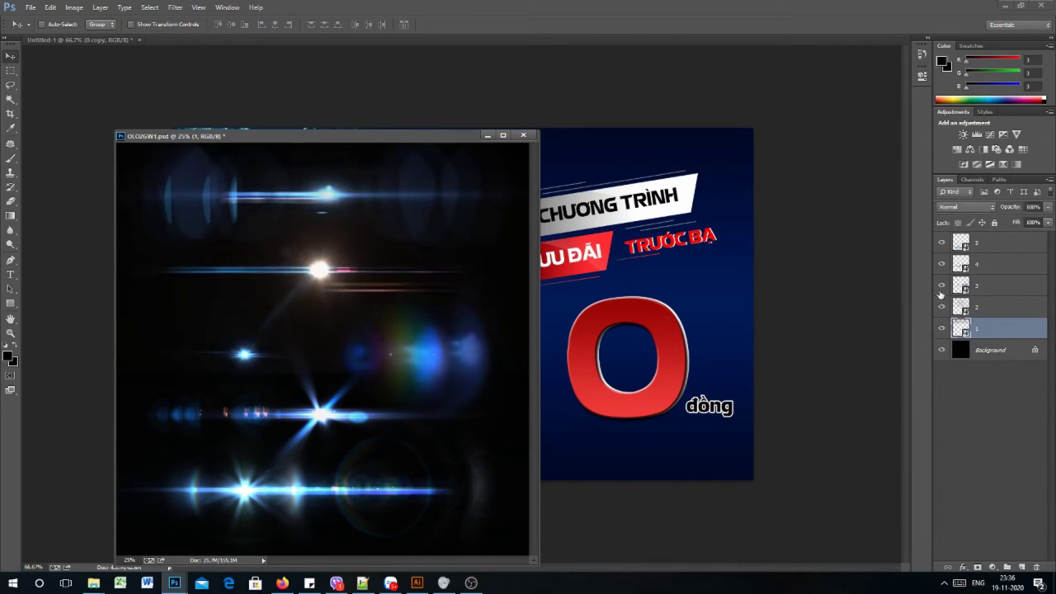
{"action": "left_click", "coordinate": [941, 286]}
{"action": "left_click", "coordinate": [941, 286]}
{"action": "left_click", "coordinate": [941, 264]}
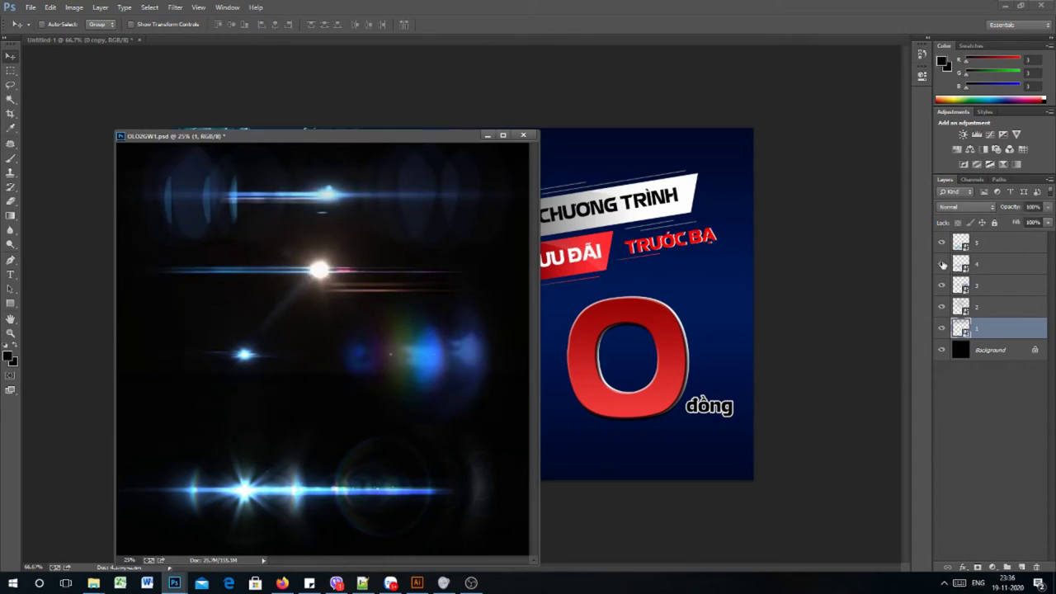
{"action": "left_click", "coordinate": [941, 265]}
{"action": "left_click", "coordinate": [941, 243]}
{"action": "left_click", "coordinate": [940, 244]}
- Copy the layer 5 light flare from OLO2GW1.psd into the banner document over the large red 0
{"action": "left_click", "coordinate": [966, 243]}
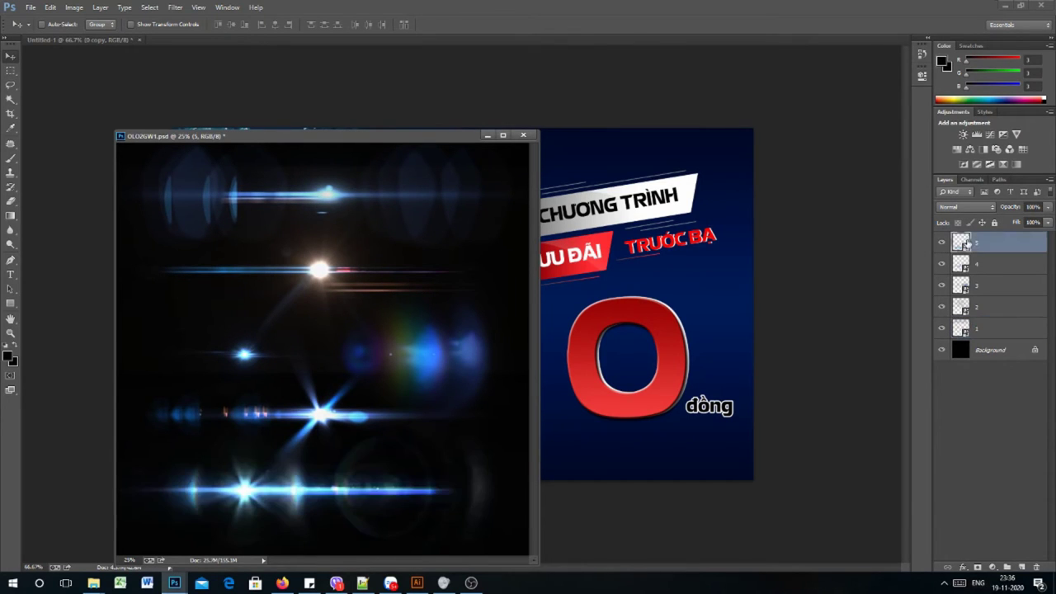
{"action": "left_click_drag", "start_coordinate": [965, 244], "coordinate": [717, 307]}
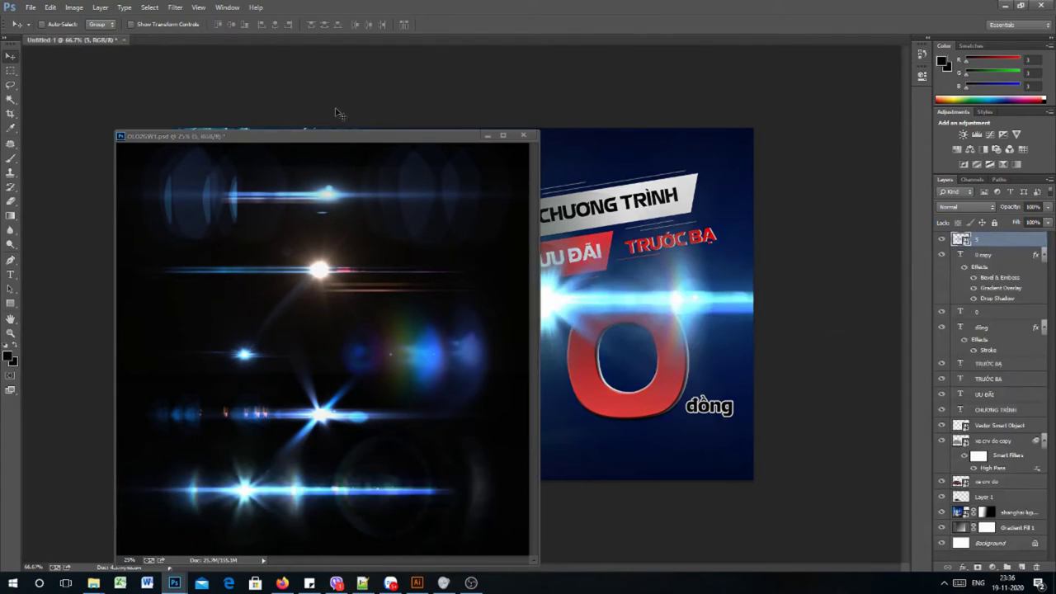
- Dock the flare file, return to the banner, shrink the blue flare to about 17% and rotate it about 54° across the large 0
{"action": "left_click_drag", "start_coordinate": [334, 135], "coordinate": [110, 37]}
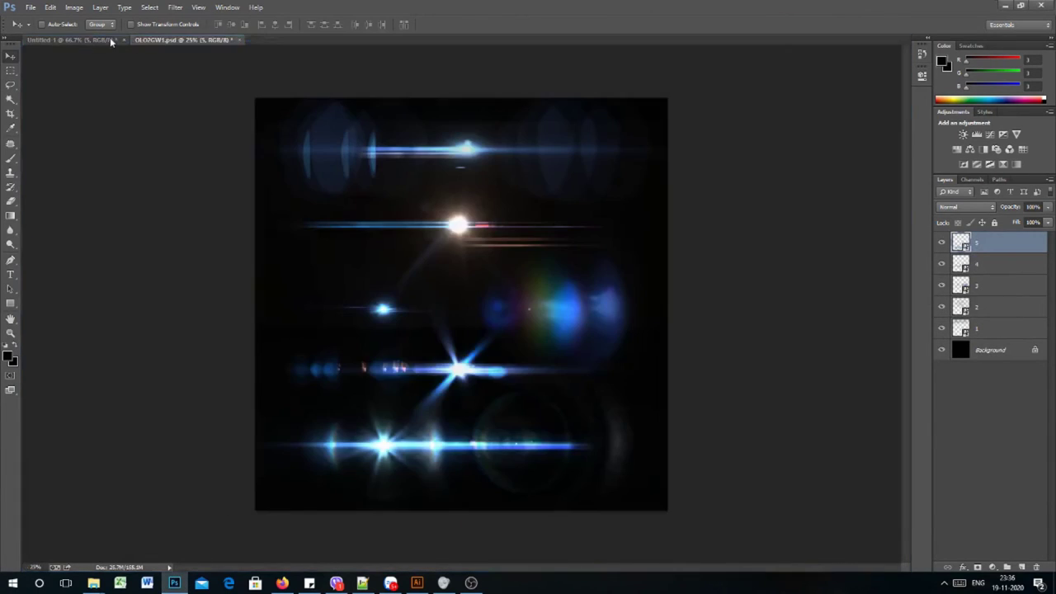
{"action": "left_click", "coordinate": [80, 40]}
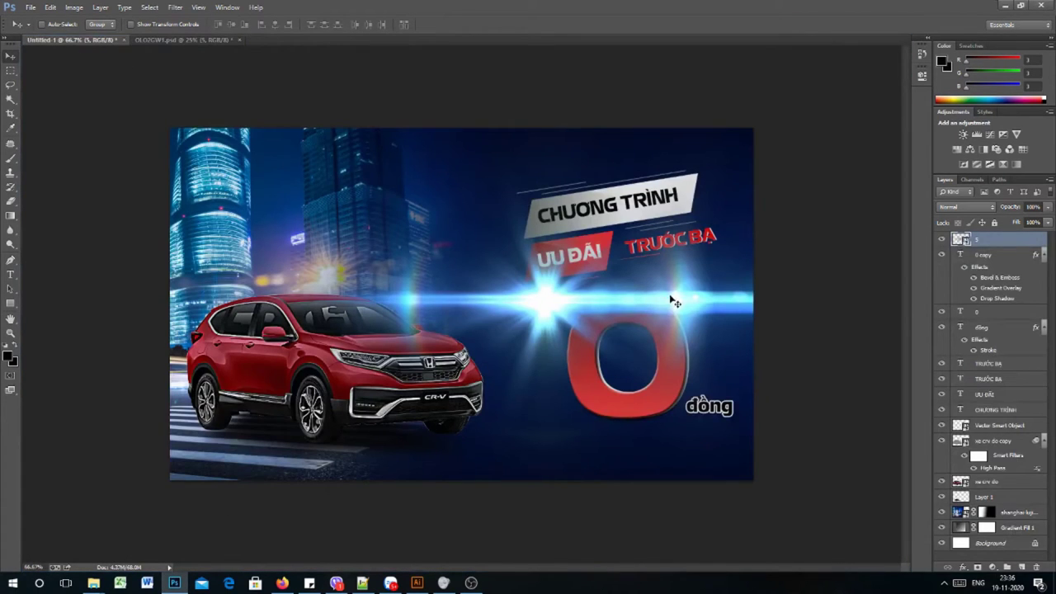
{"action": "key", "text": "ctrl+t"}
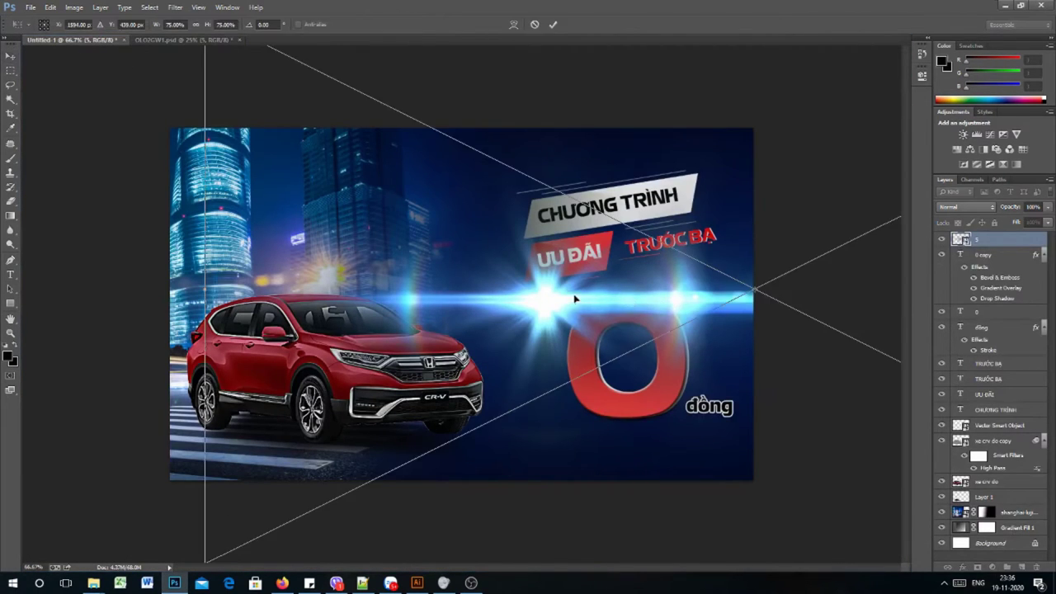
{"action": "left_click_drag", "start_coordinate": [368, 206], "coordinate": [336, 264]}
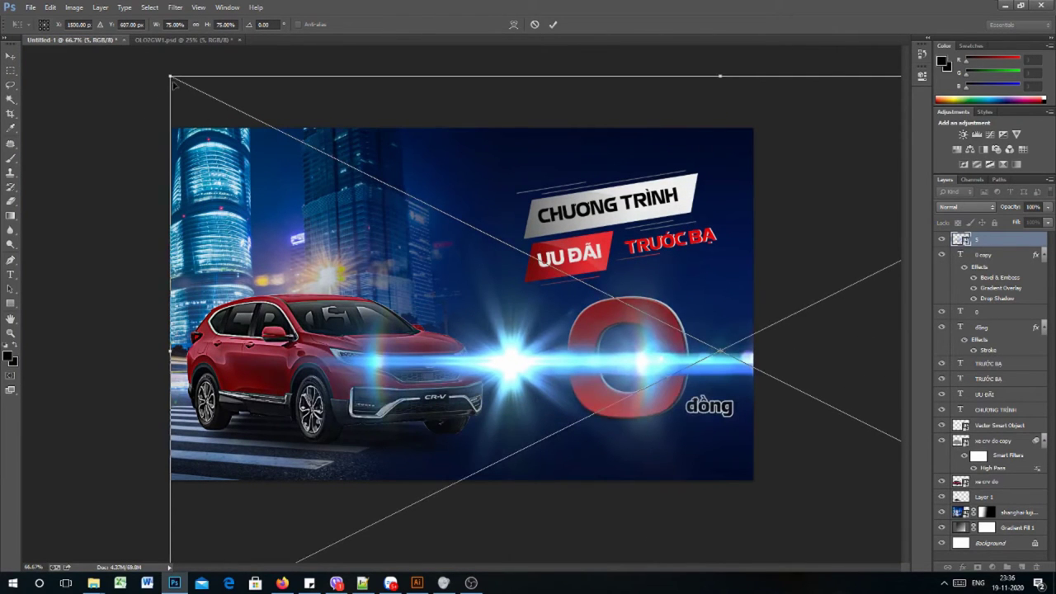
{"action": "left_click_drag", "start_coordinate": [169, 75], "coordinate": [587, 285]}
{"action": "left_click_drag", "start_coordinate": [634, 365], "coordinate": [339, 219]}
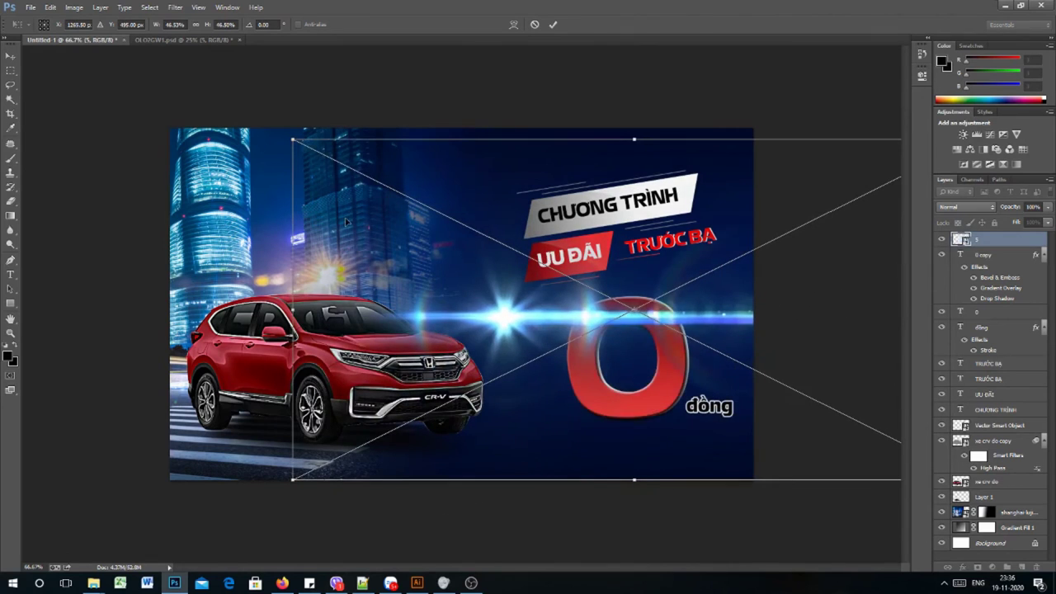
{"action": "left_click_drag", "start_coordinate": [291, 138], "coordinate": [507, 259]}
{"action": "left_click_drag", "start_coordinate": [690, 320], "coordinate": [715, 308]}
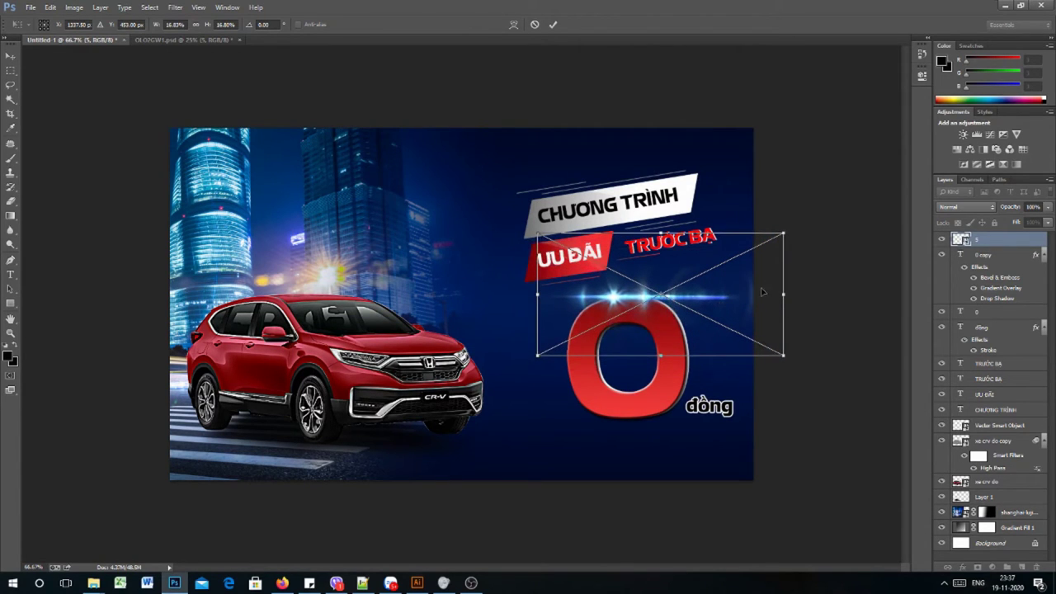
{"action": "mouse_move", "coordinate": [794, 224]}
{"action": "left_mouse_down"}
{"action": "mouse_move", "coordinate": [796, 285]}
{"action": "mouse_move", "coordinate": [779, 338]}
{"action": "mouse_move", "coordinate": [702, 352]}
{"action": "mouse_move", "coordinate": [660, 330]}
{"action": "mouse_move", "coordinate": [649, 338]}
{"action": "left_mouse_up"}
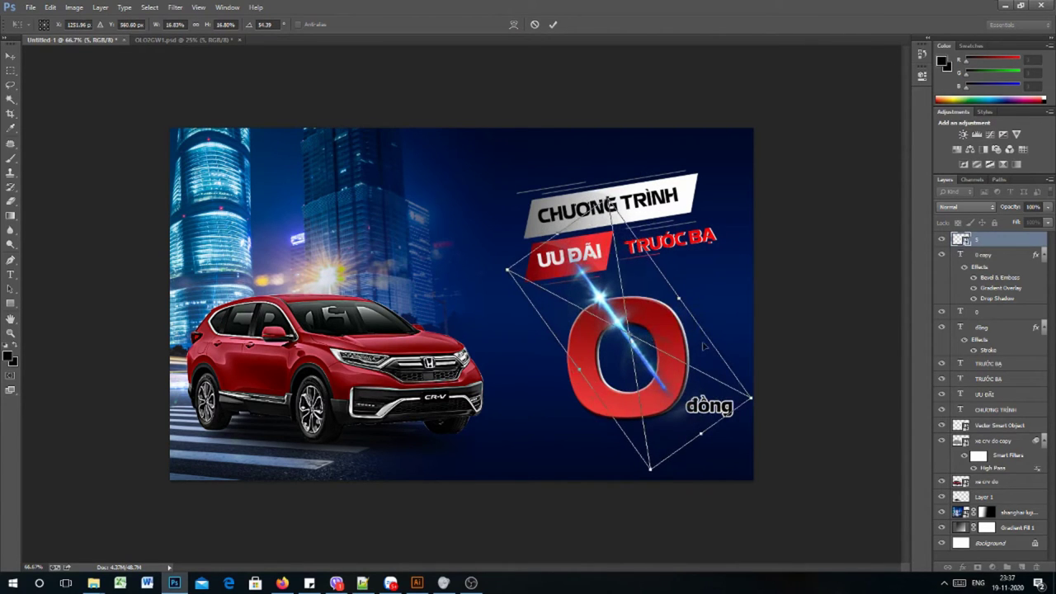
{"action": "key", "text": "Return"}
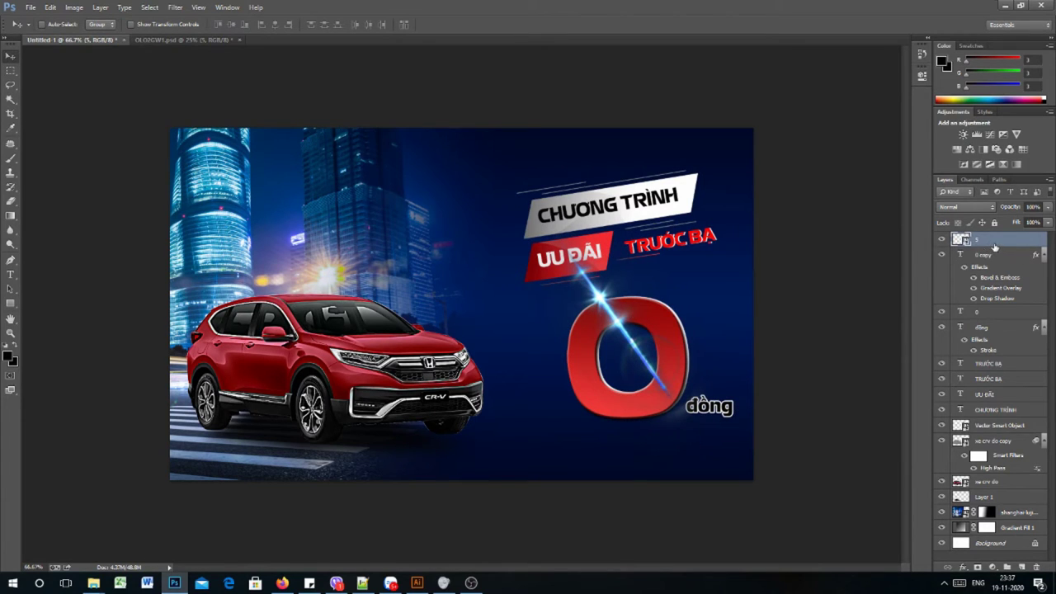
- Delete flare layer 5 from the banner
{"action": "key", "text": "Delete"}
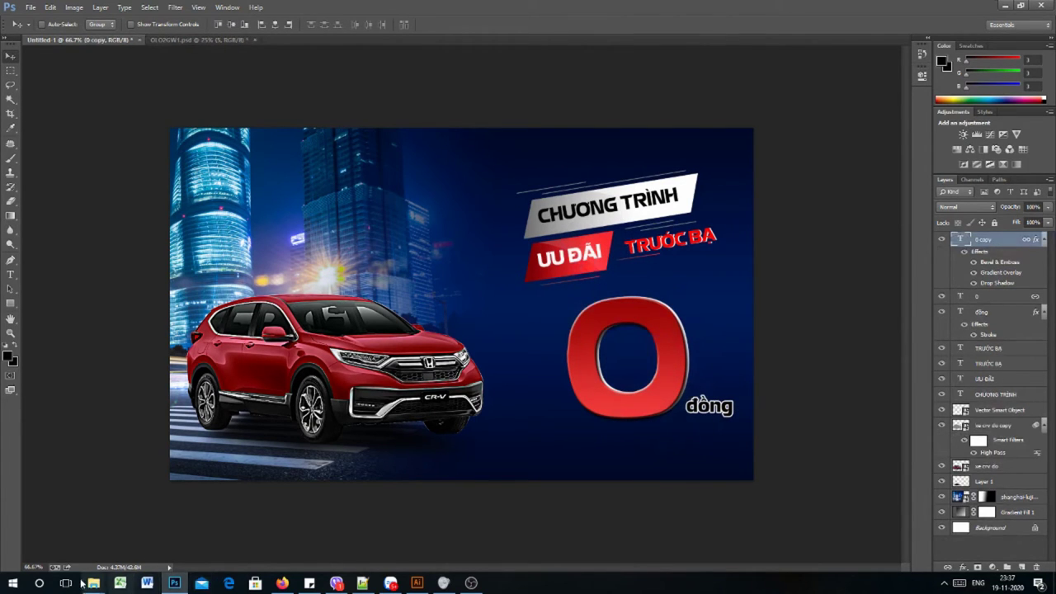
{"action": "mouse_move", "coordinate": [93, 583]}
{"action": "mouse_move", "coordinate": [224, 536]}
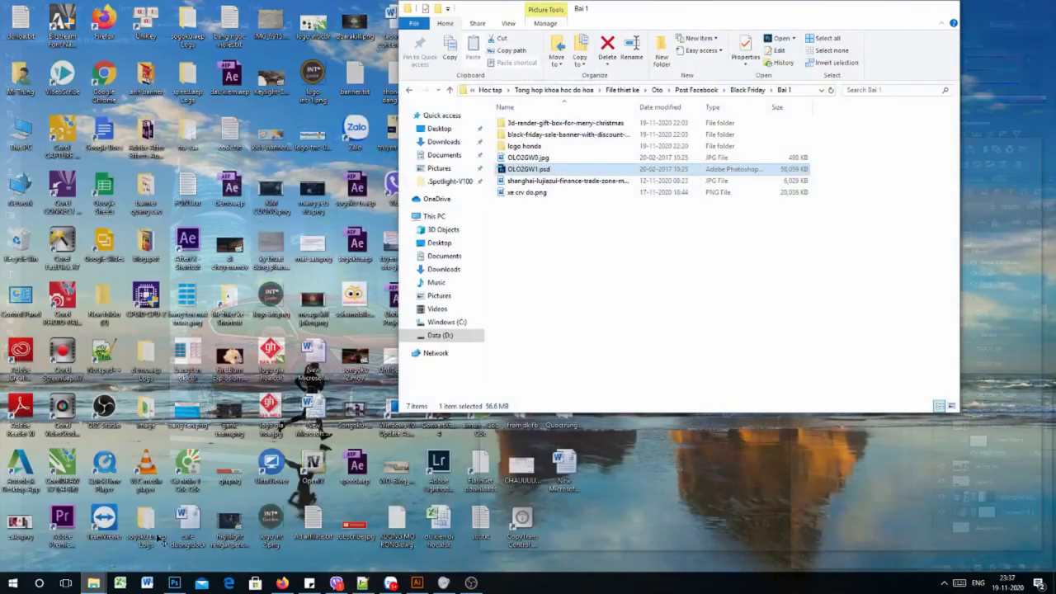
{"action": "left_click", "coordinate": [134, 538]}
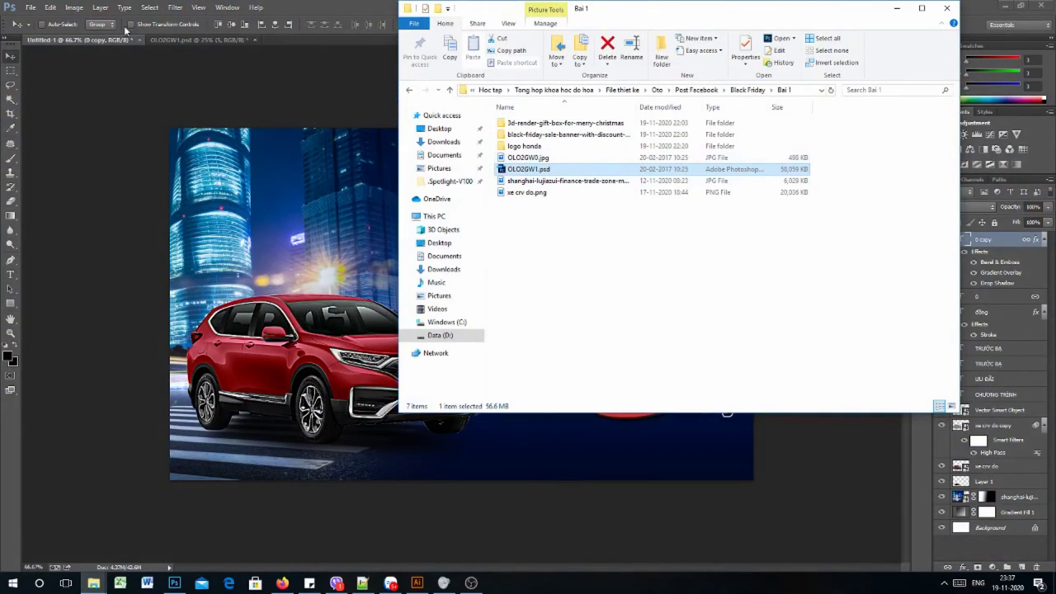
- Switch to OLO2GW1.psd and select flare layer 3, hiding and showing it to check which flare it is
{"action": "left_click", "coordinate": [198, 40]}
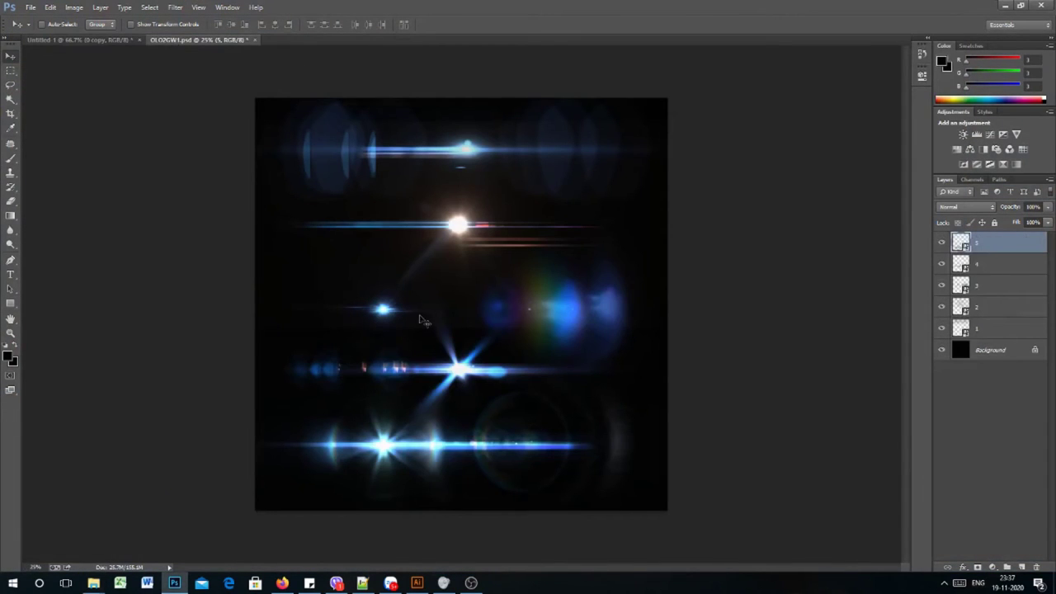
{"action": "left_click", "coordinate": [1003, 269]}
{"action": "left_click", "coordinate": [993, 291]}
{"action": "left_click", "coordinate": [942, 288]}
{"action": "left_click", "coordinate": [942, 289]}
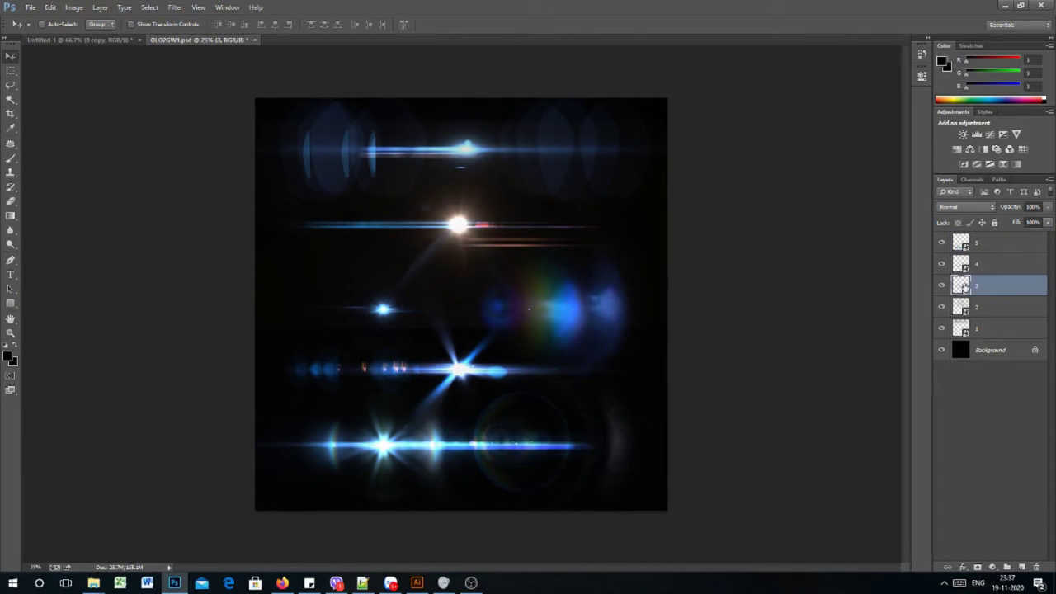
- Copy flare layer 3 from OLO2GW1.psd into the banner, dock the flare file again and return to the banner
{"action": "left_click_drag", "start_coordinate": [169, 41], "coordinate": [172, 110]}
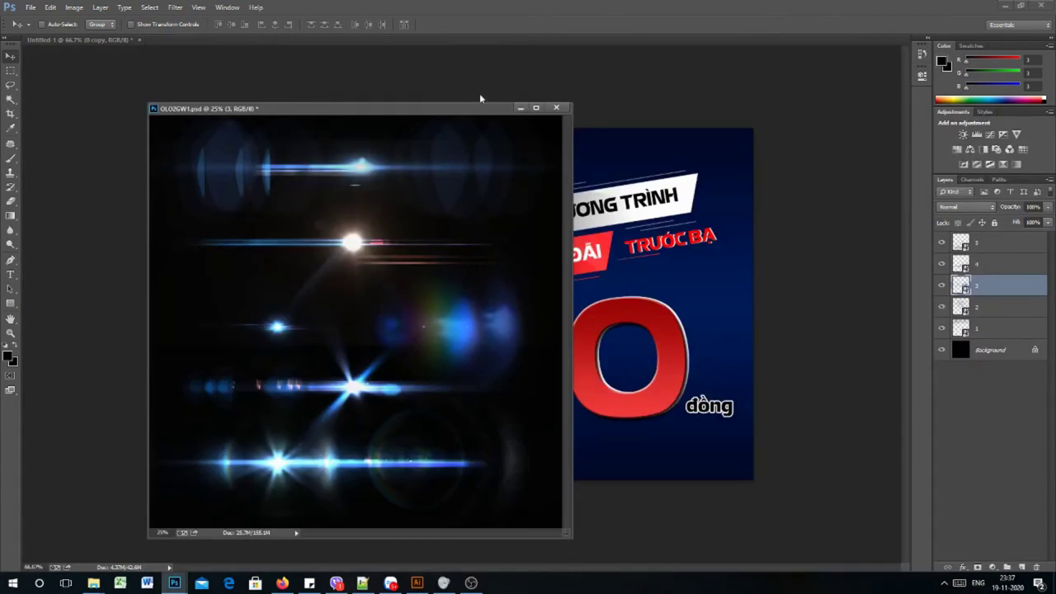
{"action": "left_click_drag", "start_coordinate": [440, 113], "coordinate": [420, 315]}
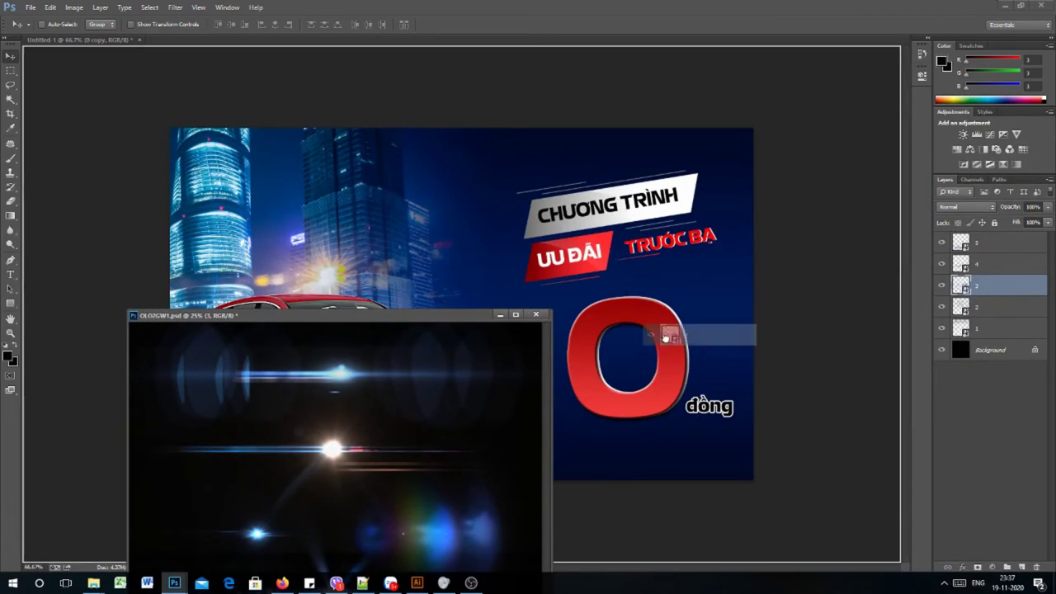
{"action": "left_click_drag", "start_coordinate": [647, 307], "coordinate": [648, 308]}
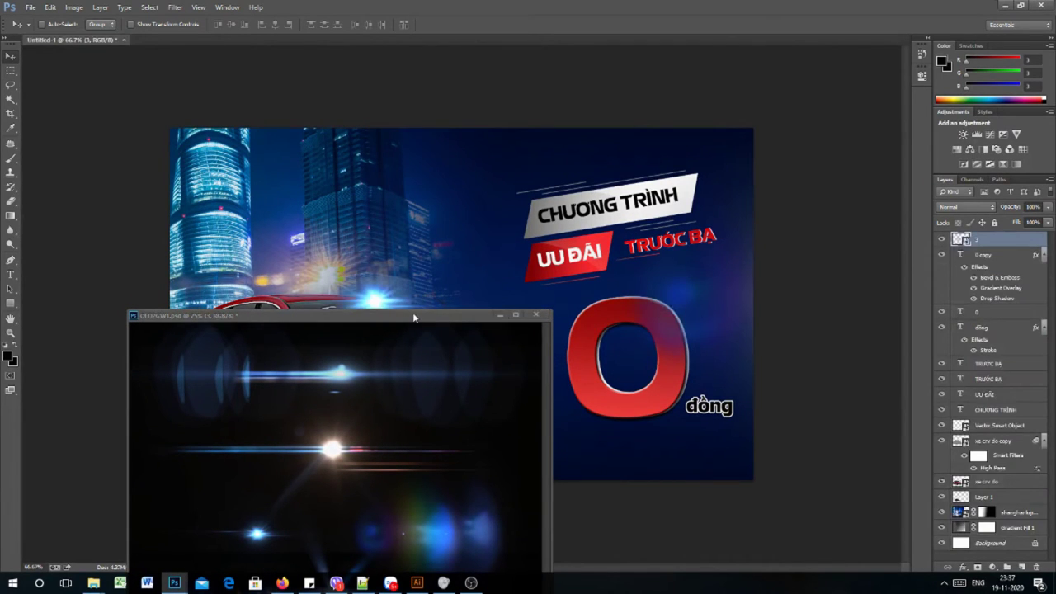
{"action": "left_click_drag", "start_coordinate": [415, 319], "coordinate": [383, 41]}
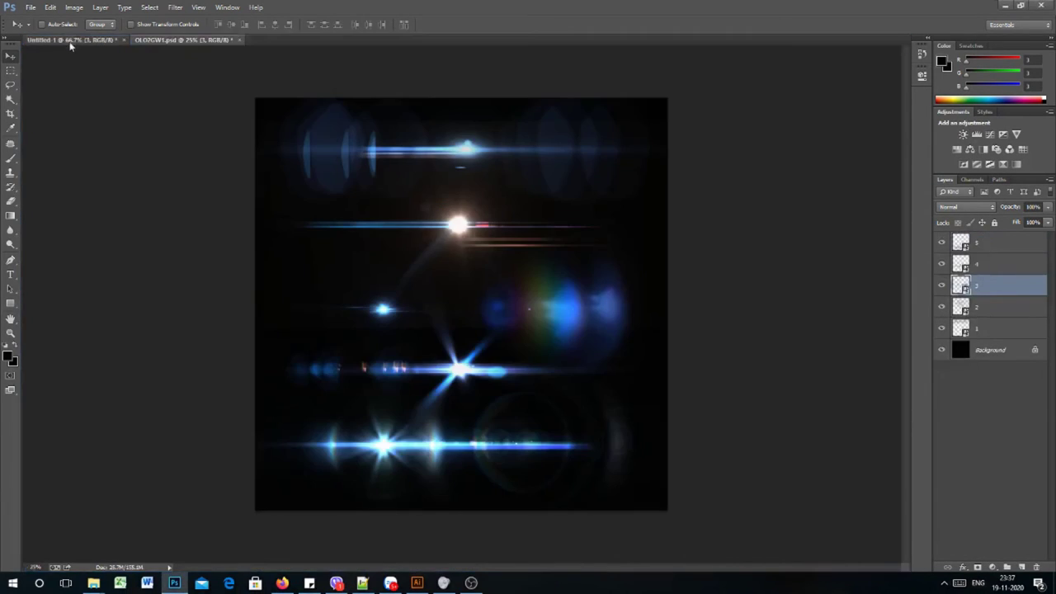
{"action": "left_click", "coordinate": [71, 40]}
- Scale the copied flare down to about 20% and place its bright spark on the upper-left edge of the large 0
{"action": "key", "text": "ctrl+t"}
{"action": "left_click_drag", "start_coordinate": [313, 254], "coordinate": [384, 337]}
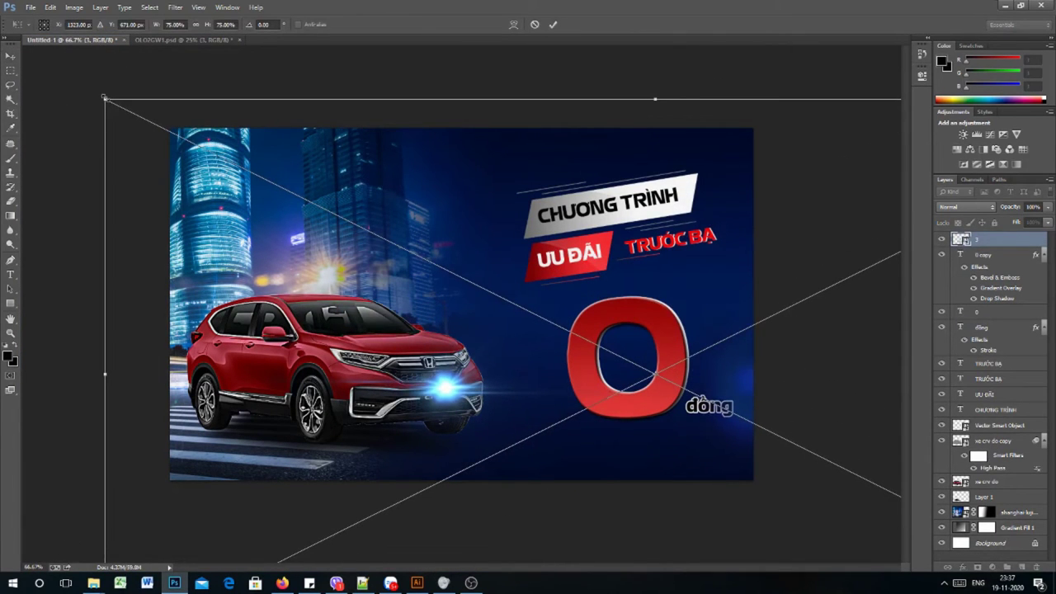
{"action": "left_click_drag", "start_coordinate": [104, 99], "coordinate": [464, 278]}
{"action": "left_click_drag", "start_coordinate": [666, 341], "coordinate": [681, 263]}
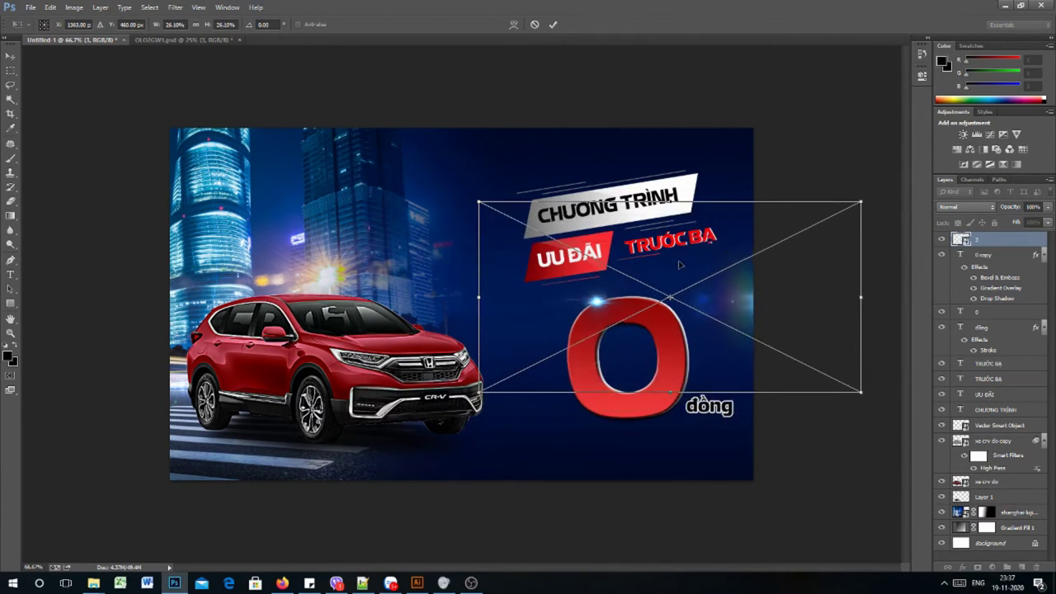
{"action": "left_click_drag", "start_coordinate": [480, 201], "coordinate": [544, 231]}
{"action": "left_click_drag", "start_coordinate": [755, 295], "coordinate": [738, 292]}
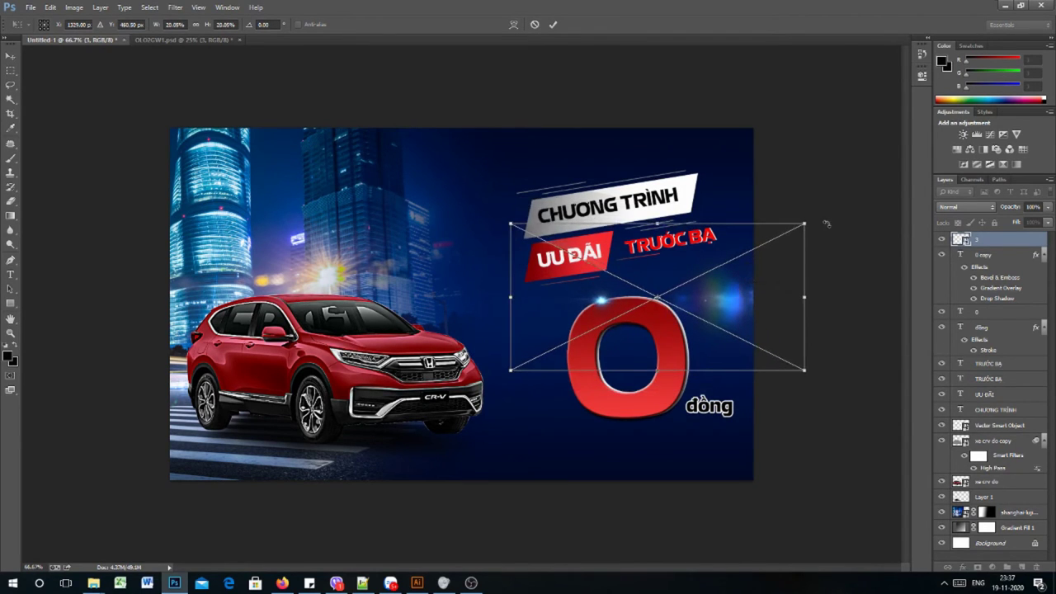
- Rotate the flare about 51° so that it runs diagonally across the large 0, keeping its spark on the upper-left edge
{"action": "left_click_drag", "start_coordinate": [824, 225], "coordinate": [795, 362]}
{"action": "left_click_drag", "start_coordinate": [694, 321], "coordinate": [669, 331]}
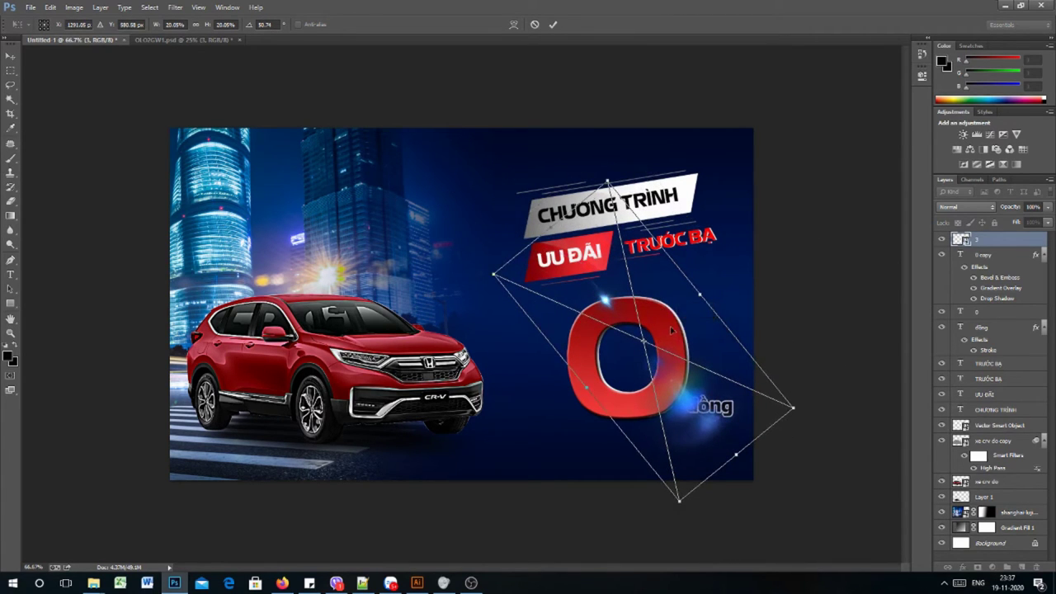
{"action": "key", "text": "Return"}
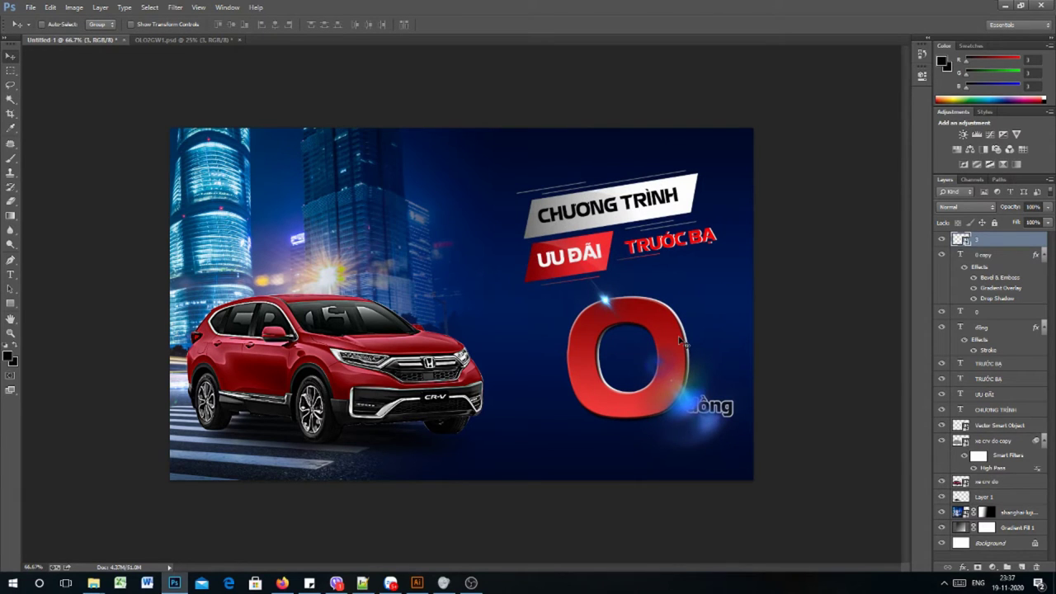
- Rotate the flare back to nearly horizontal, about -2.5°, and put its spark on the upper edge of the large 0
{"action": "key", "text": "ctrl+t"}
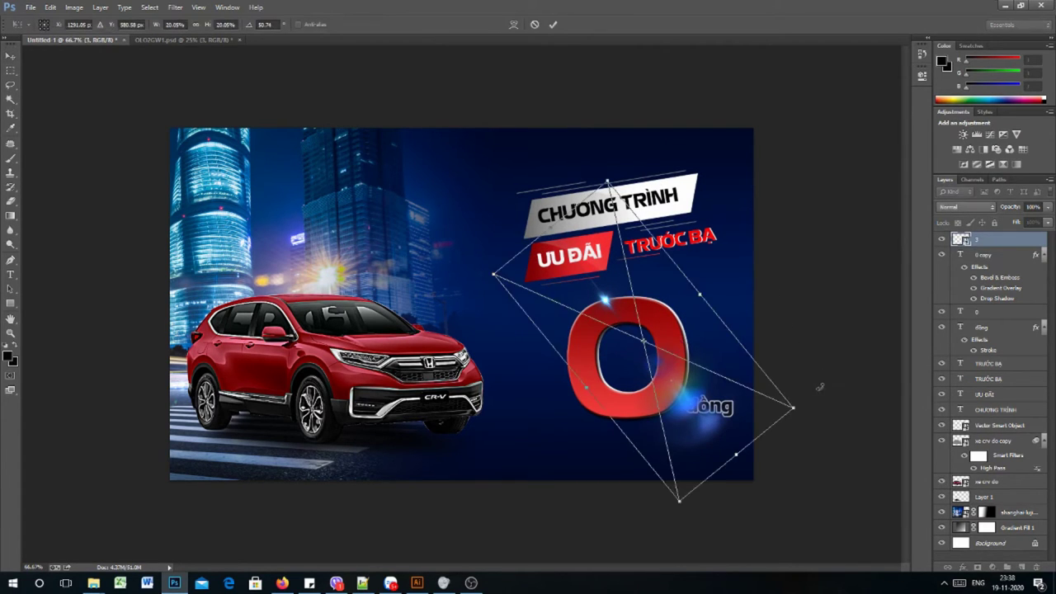
{"action": "left_click_drag", "start_coordinate": [819, 386], "coordinate": [825, 190]}
{"action": "left_click_drag", "start_coordinate": [742, 330], "coordinate": [767, 288]}
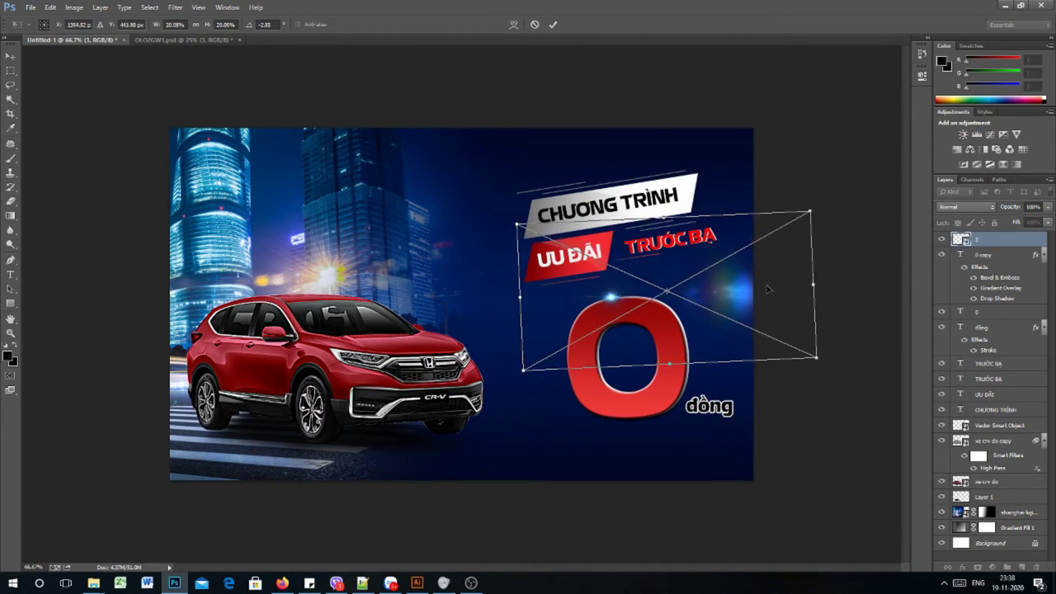
{"action": "key", "text": "Return"}
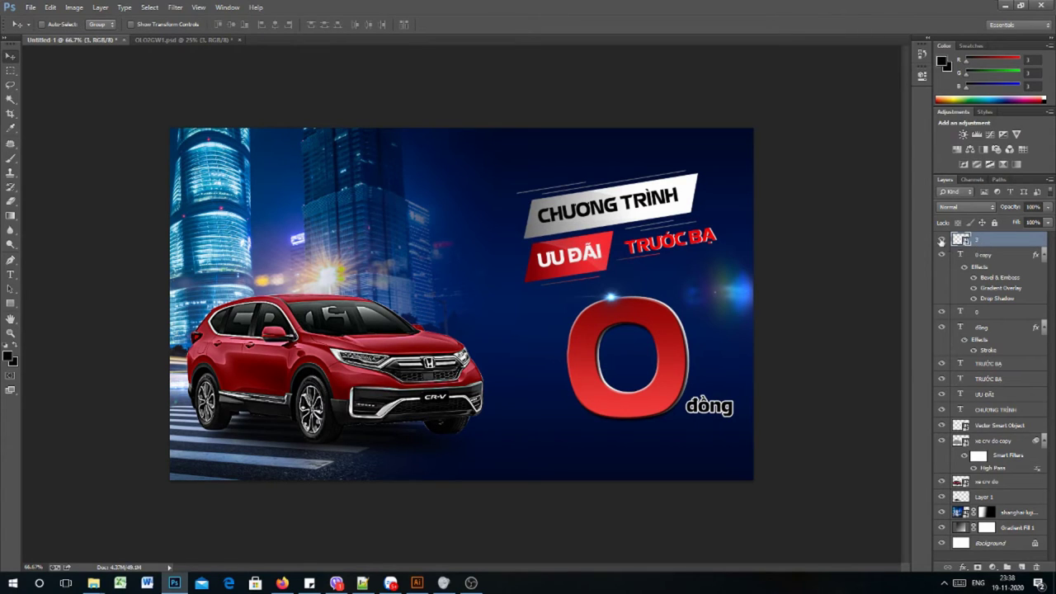
- Enlarge the flare to about 39% so its coloured glow falls outside the banner, with the spark on the 0's upper-left edge
{"action": "key", "text": "ctrl+t"}
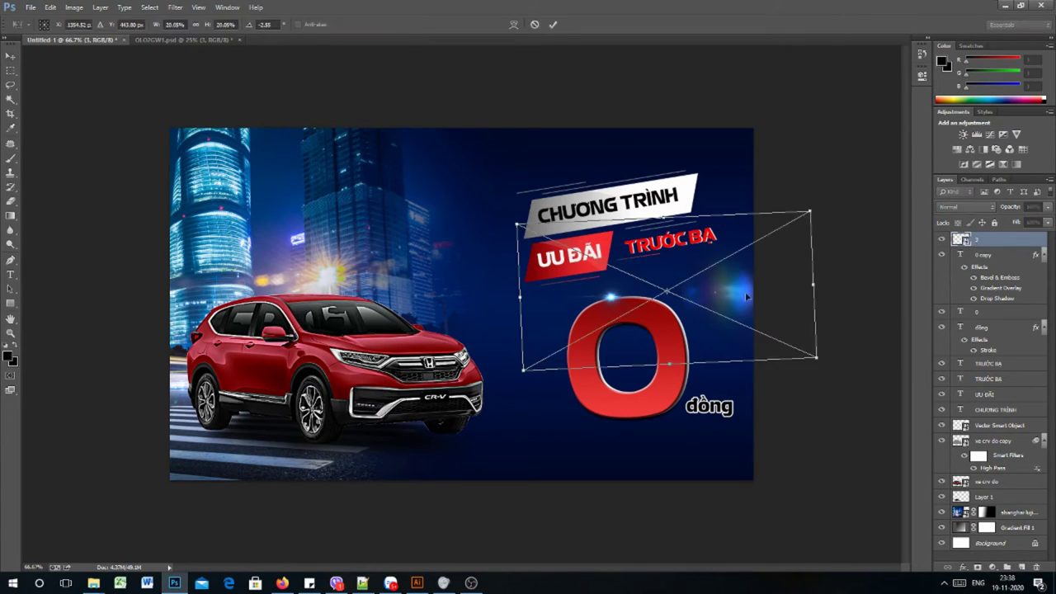
{"action": "left_click_drag", "start_coordinate": [810, 212], "coordinate": [924, 134]}
{"action": "left_click_drag", "start_coordinate": [748, 306], "coordinate": [791, 301]}
{"action": "left_click_drag", "start_coordinate": [461, 176], "coordinate": [415, 156]}
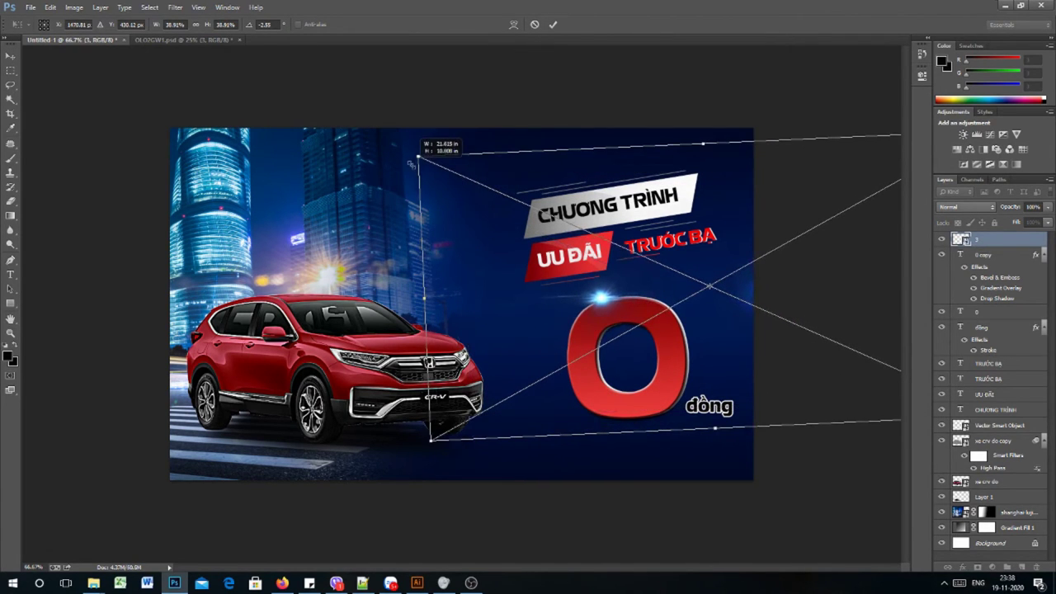
{"action": "left_click_drag", "start_coordinate": [648, 230], "coordinate": [663, 231]}
{"action": "key", "text": "Return"}
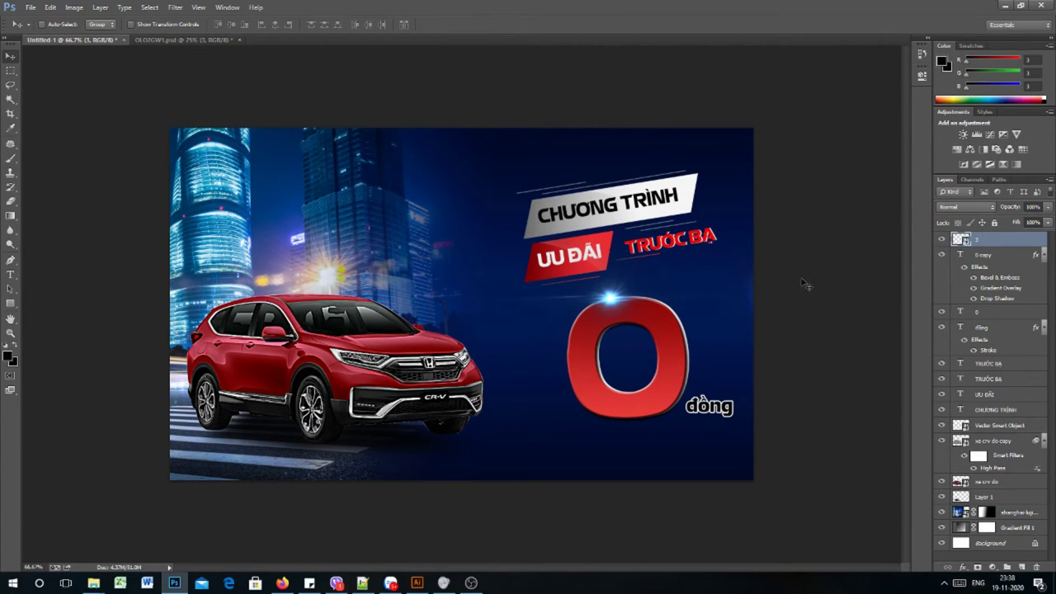
- Nudge the flare horizontally to fine-tune the spark's position on the upper-left edge of the large 0
{"action": "key", "text": "Right"}
{"action": "key", "text": "Right"}
{"action": "key", "text": "Right"}
{"action": "key", "text": "Right"}
{"action": "key", "text": "Right"}
{"action": "key", "text": "Right"}
{"action": "key", "text": "Right"}
{"action": "key", "text": "Right"}
{"action": "key", "text": "Right"}
{"action": "key", "text": "Right"}
{"action": "key", "text": "Right"}
{"action": "key", "text": "Right"}
{"action": "key", "text": "Left"}
{"action": "key", "text": "Left"}
{"action": "key", "text": "Left"}
{"action": "key", "text": "Left"}
{"action": "key", "text": "Left"}
{"action": "key", "text": "Left"}
{"action": "key", "text": "Left"}
{"action": "key", "text": "Left"}
{"action": "key", "text": "Left"}
{"action": "key", "text": "Left"}
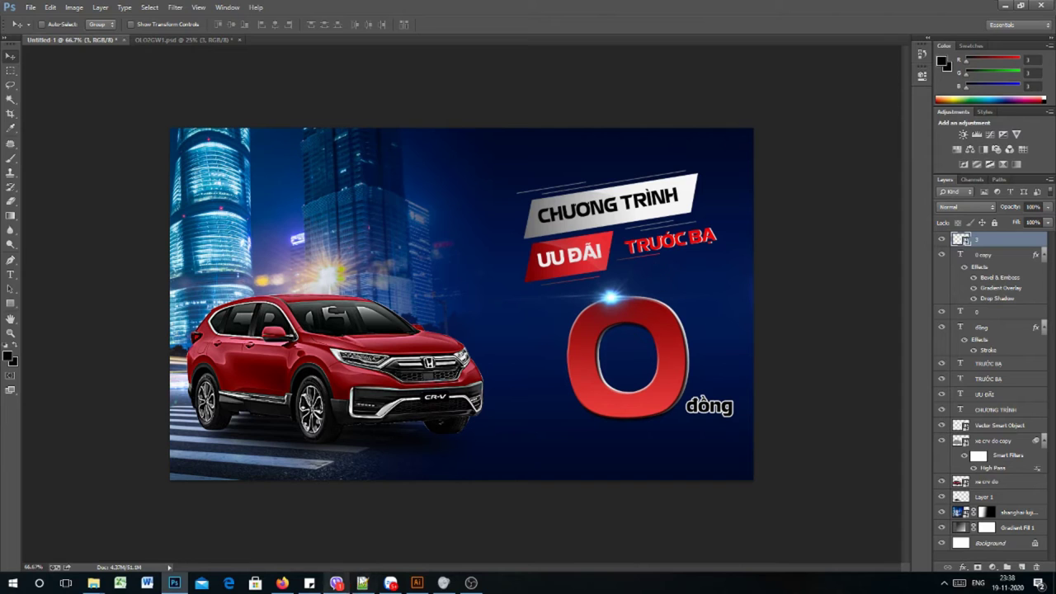
- Save the banner as bai 1 in Photoshop format in the Bai 1 folder inside Black Friday, with Maximize Compatibility on
{"action": "key", "text": "ctrl+s"}
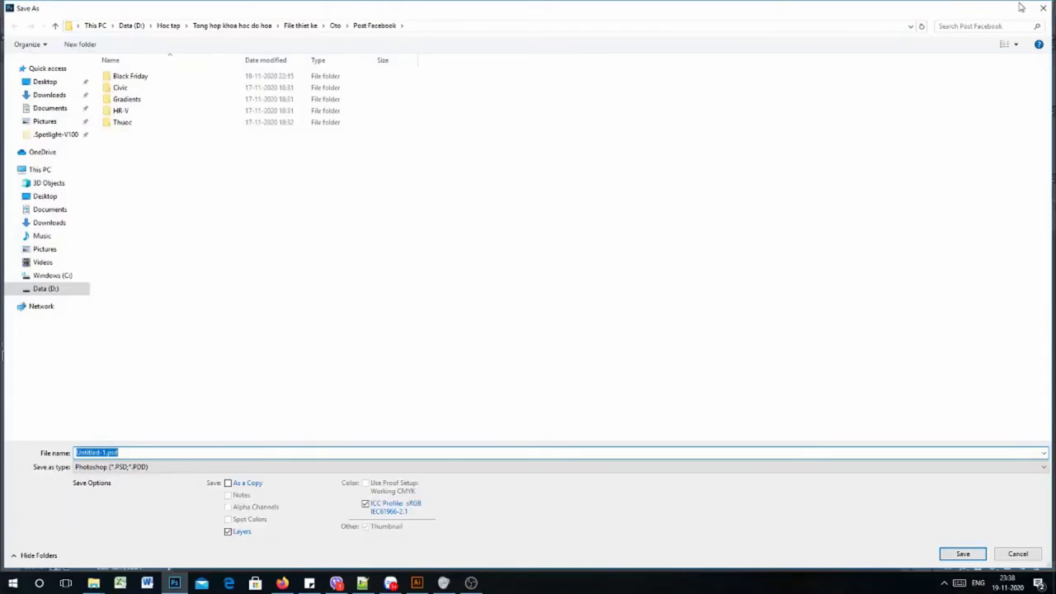
{"action": "left_click", "coordinate": [1039, 10]}
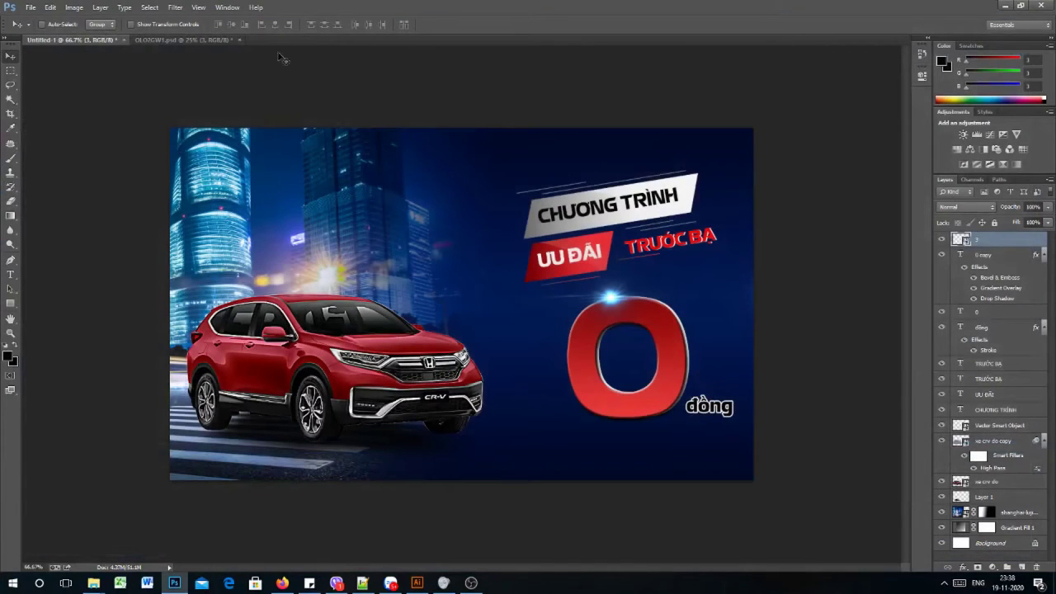
{"action": "left_click", "coordinate": [31, 10]}
{"action": "left_click", "coordinate": [57, 138]}
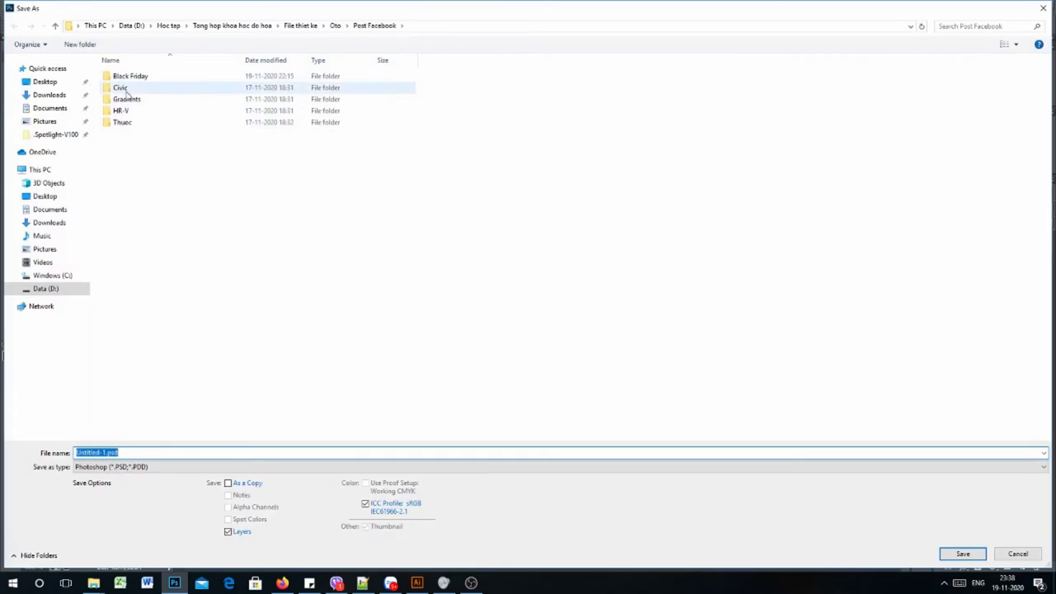
{"action": "double_click", "coordinate": [128, 78]}
{"action": "left_click", "coordinate": [125, 89]}
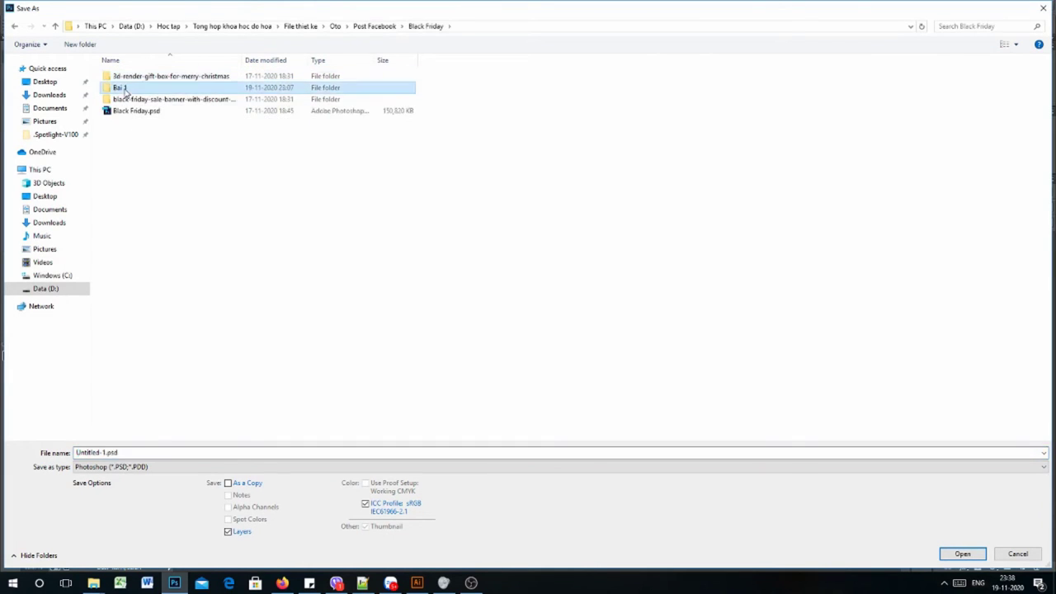
{"action": "double_click", "coordinate": [125, 89]}
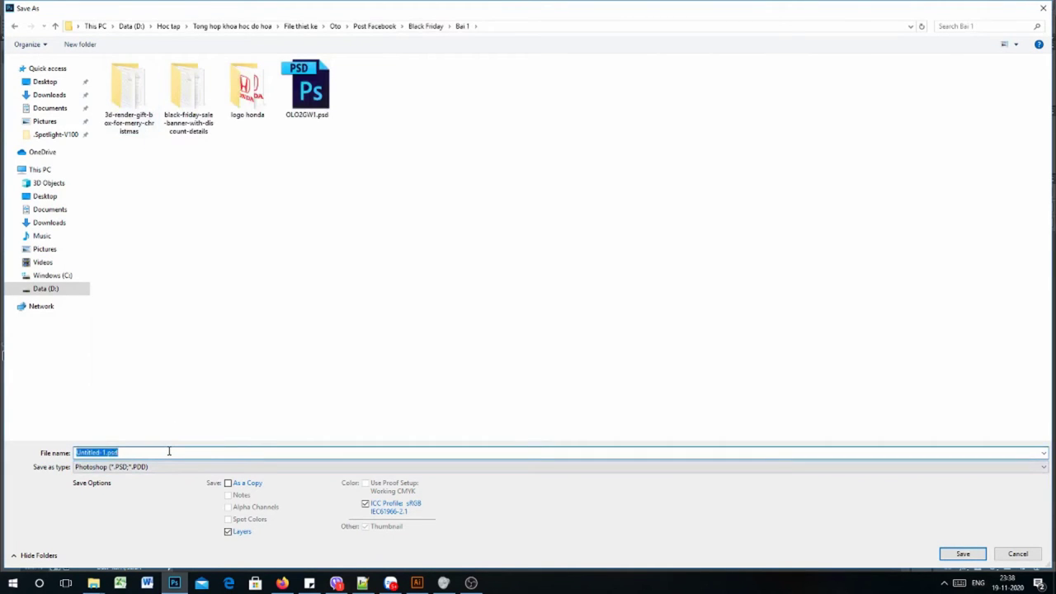
{"action": "type", "text": "bai 1"}
{"action": "left_click", "coordinate": [963, 553]}
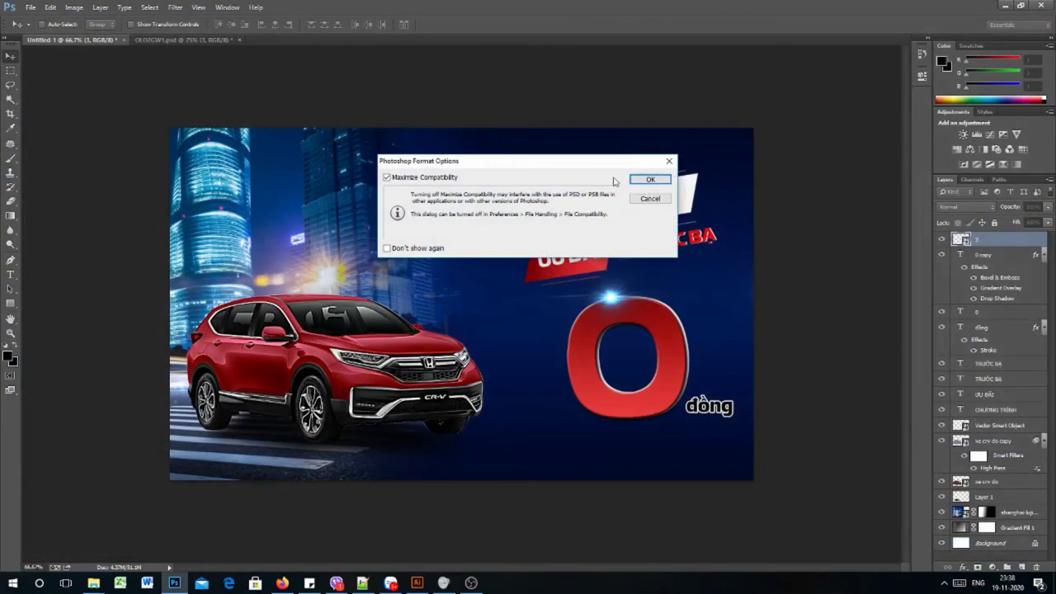
{"action": "left_click", "coordinate": [649, 179]}
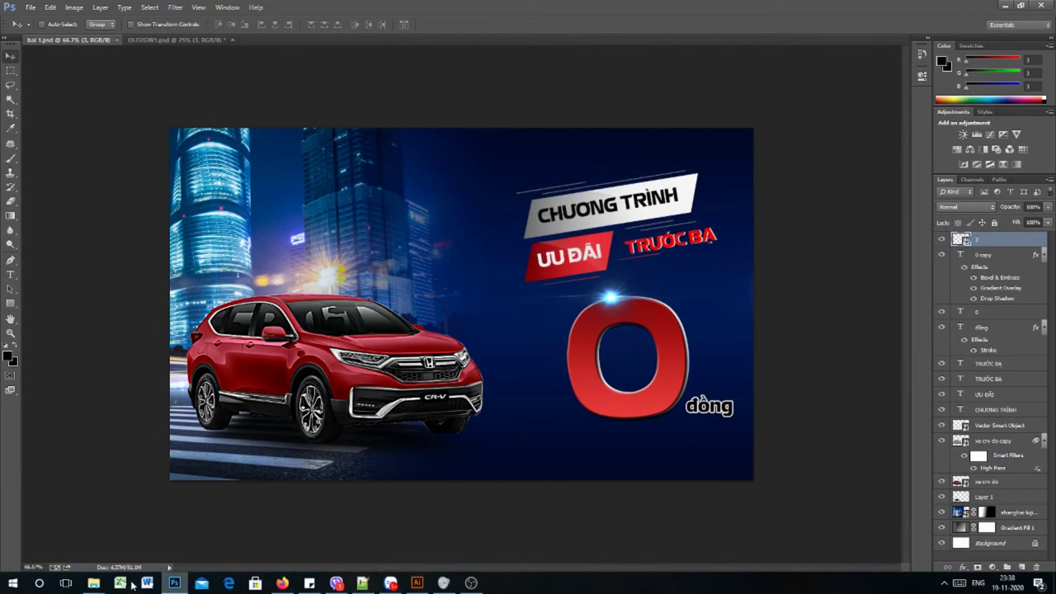
- Open 19226521.psd from the 3d-render-gift-box-for-merry-christmas folder inside the Bai 1 project folder
{"action": "mouse_move", "coordinate": [94, 583]}
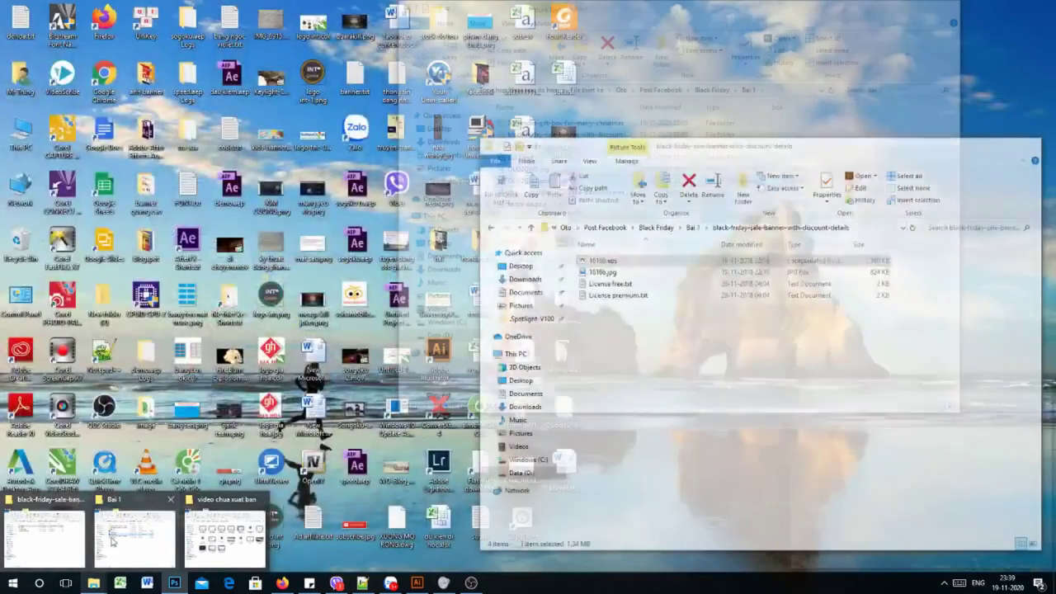
{"action": "left_click", "coordinate": [121, 542]}
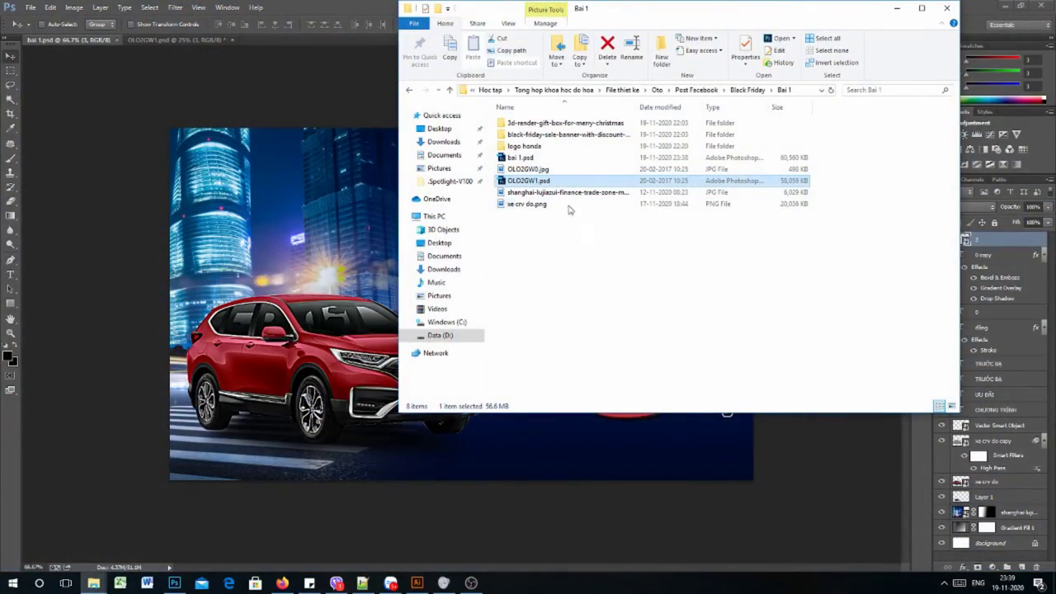
{"action": "double_click", "coordinate": [570, 125]}
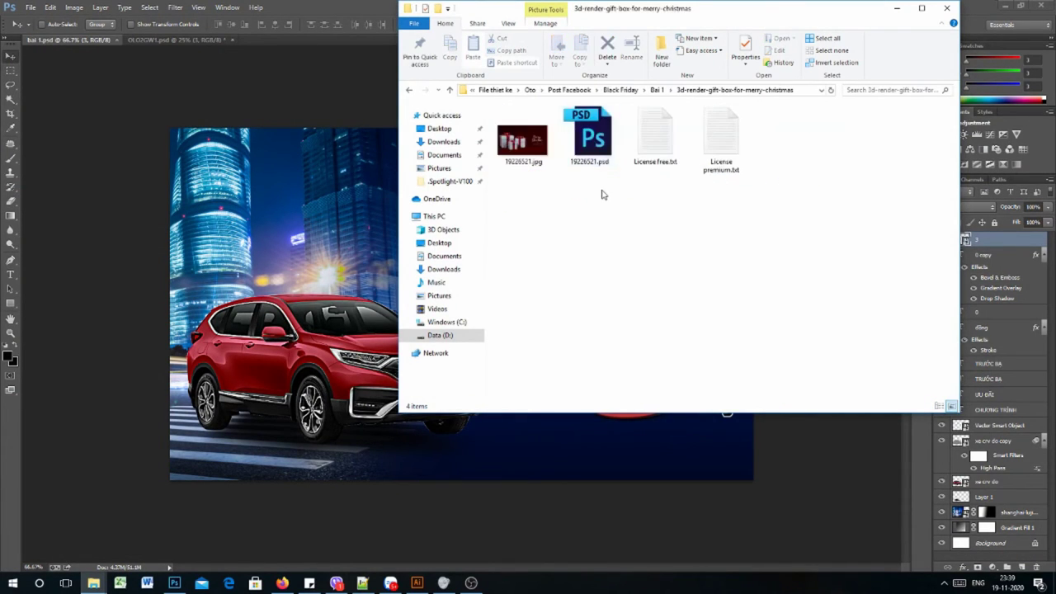
{"action": "left_click_drag", "start_coordinate": [712, 15], "coordinate": [355, 170]}
{"action": "double_click", "coordinate": [231, 287]}
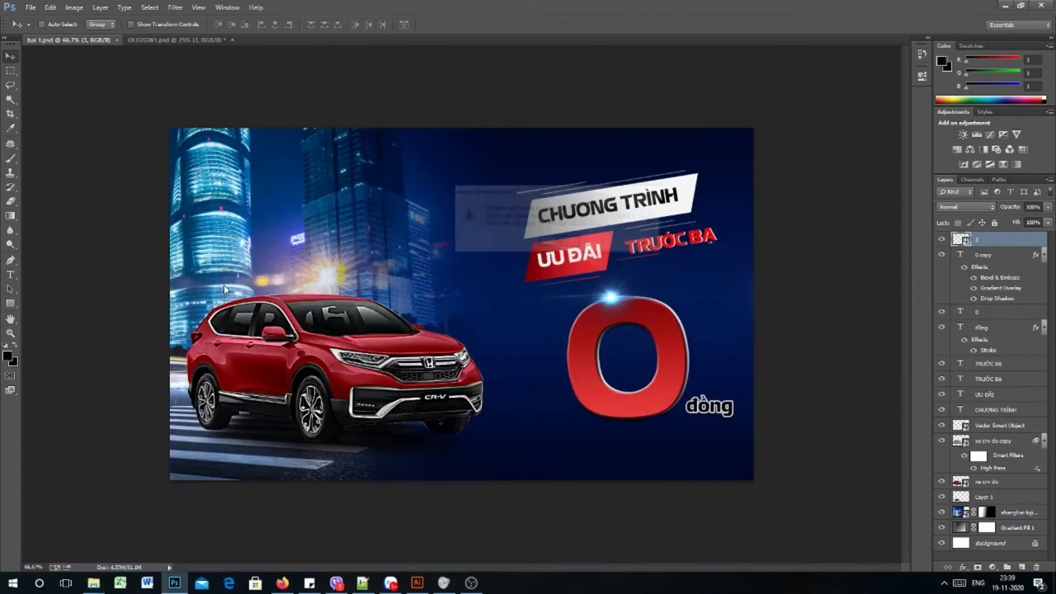
{"action": "left_click", "coordinate": [558, 243]}
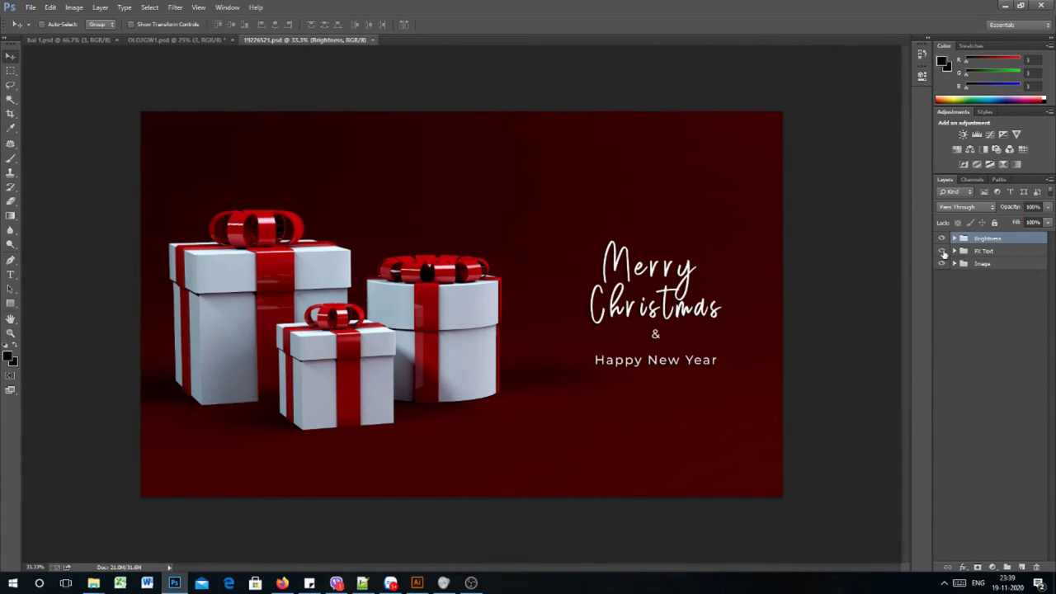
- Hide the FX Text and Brightness groups, and select Layer 0 inside the Image group
{"action": "left_click", "coordinate": [941, 251]}
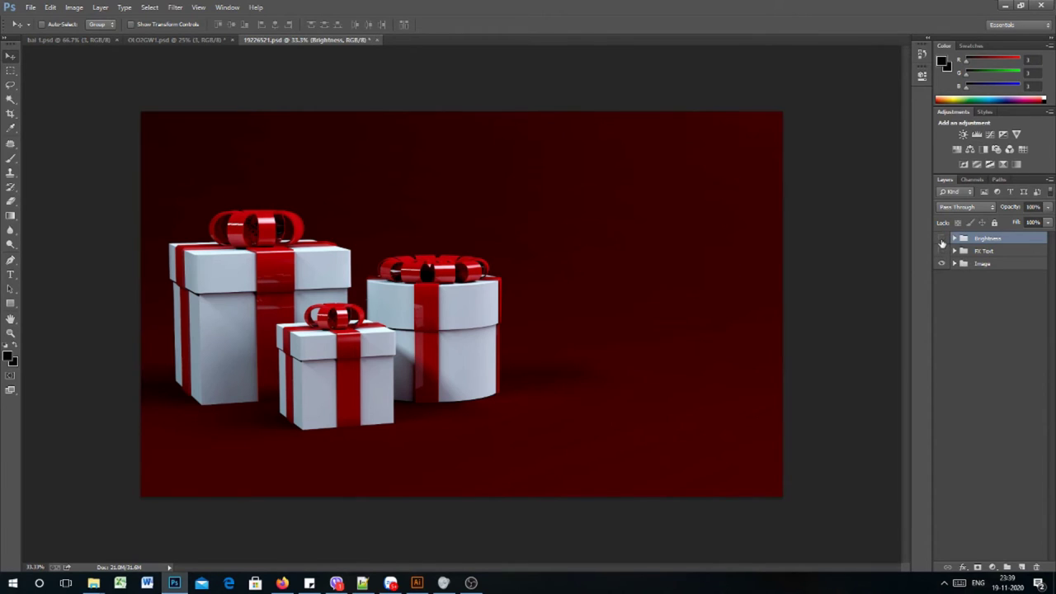
{"action": "left_click", "coordinate": [940, 239]}
{"action": "left_click", "coordinate": [953, 264]}
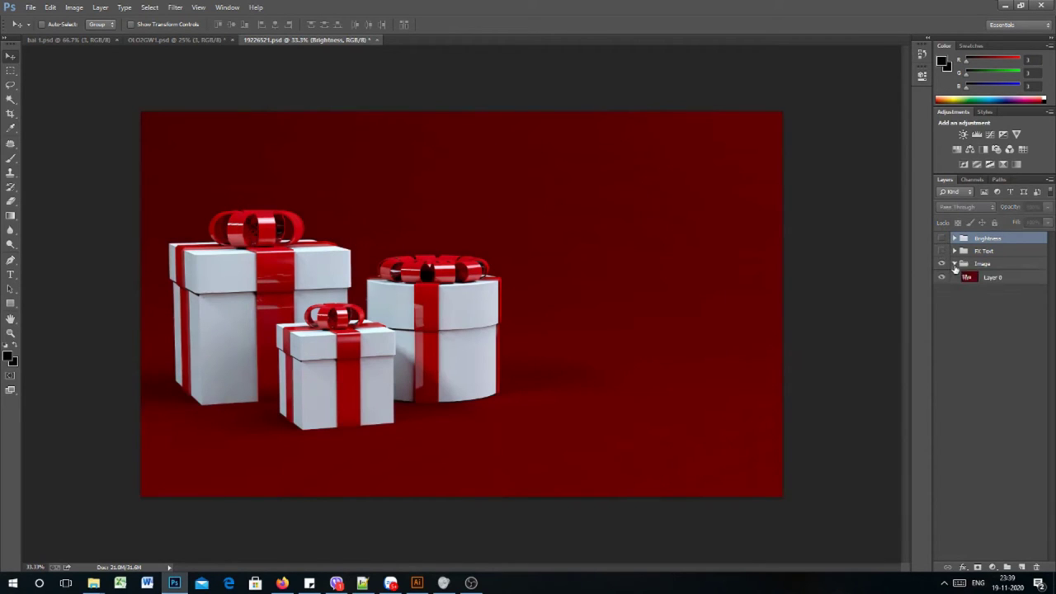
{"action": "left_click", "coordinate": [942, 278]}
{"action": "left_click", "coordinate": [942, 278]}
{"action": "left_click", "coordinate": [975, 278]}
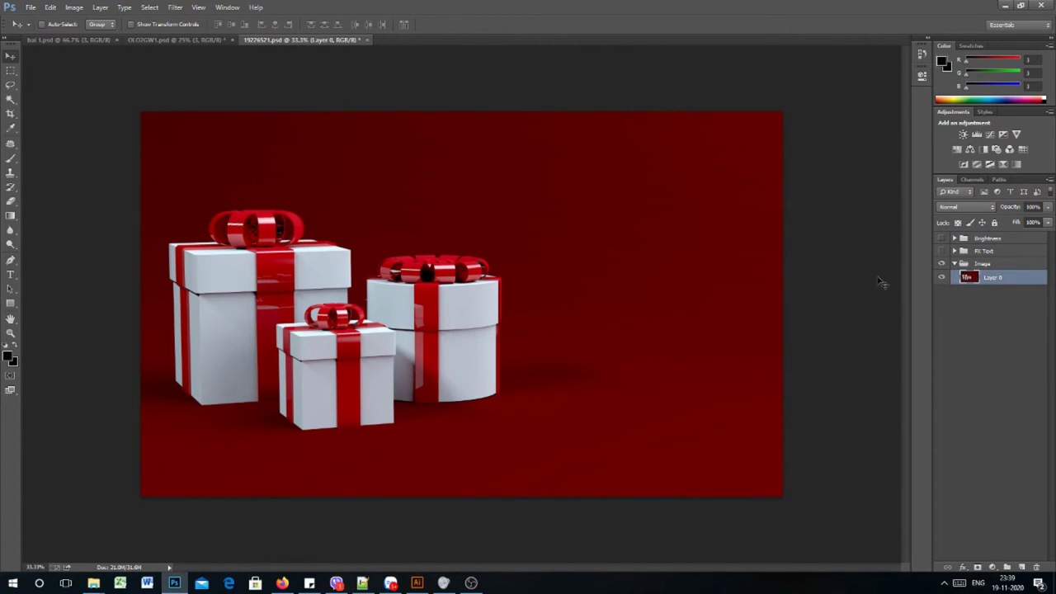
- Select the dark red background around the gift boxes on Layer 0 with the Magic Wand tool
{"action": "key", "text": "w"}
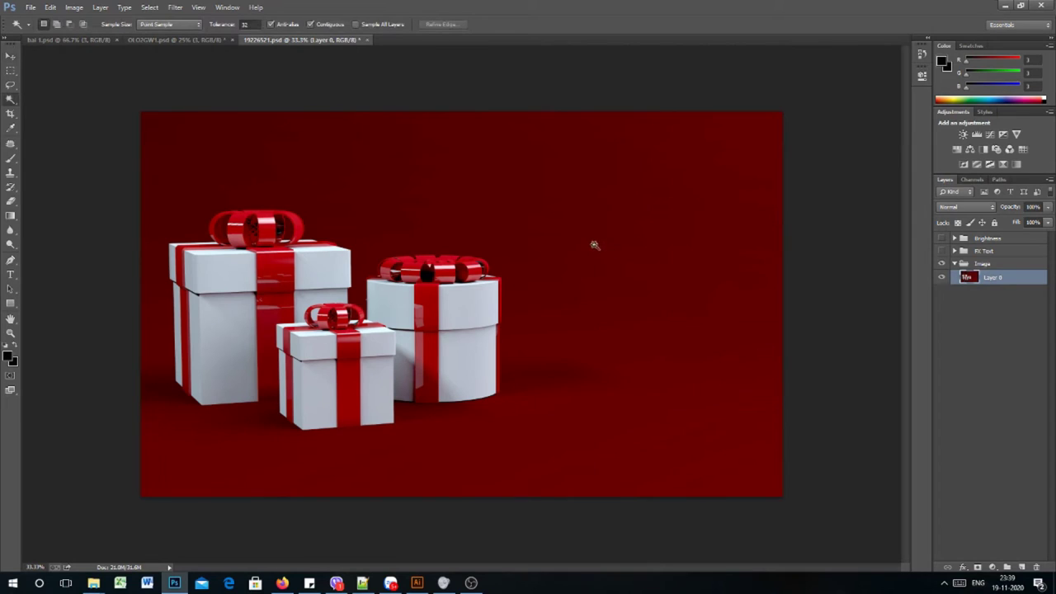
{"action": "left_click", "coordinate": [587, 239]}
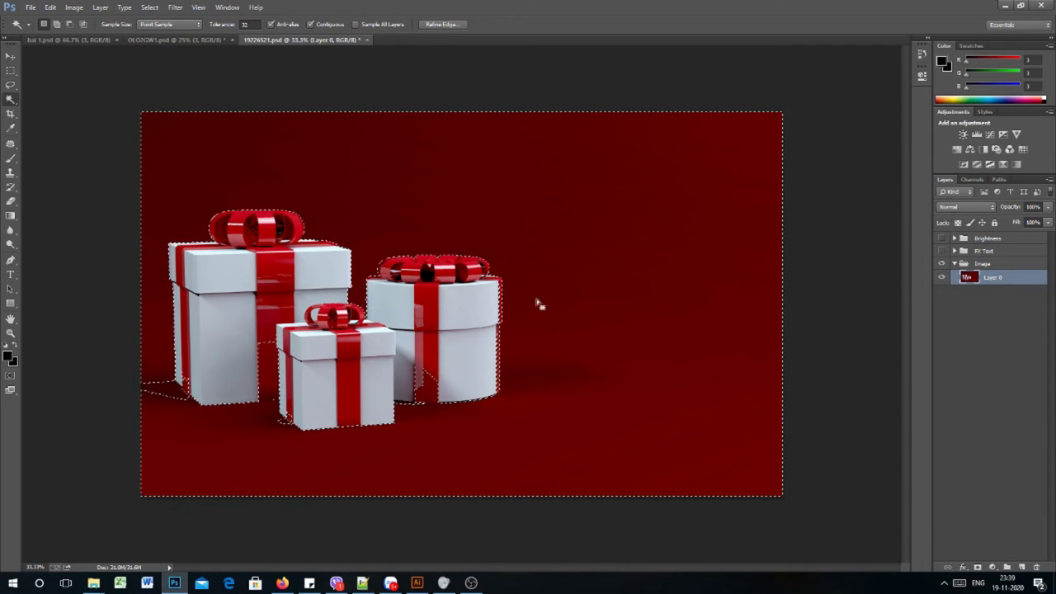
{"action": "key", "text": "ctrl+d"}
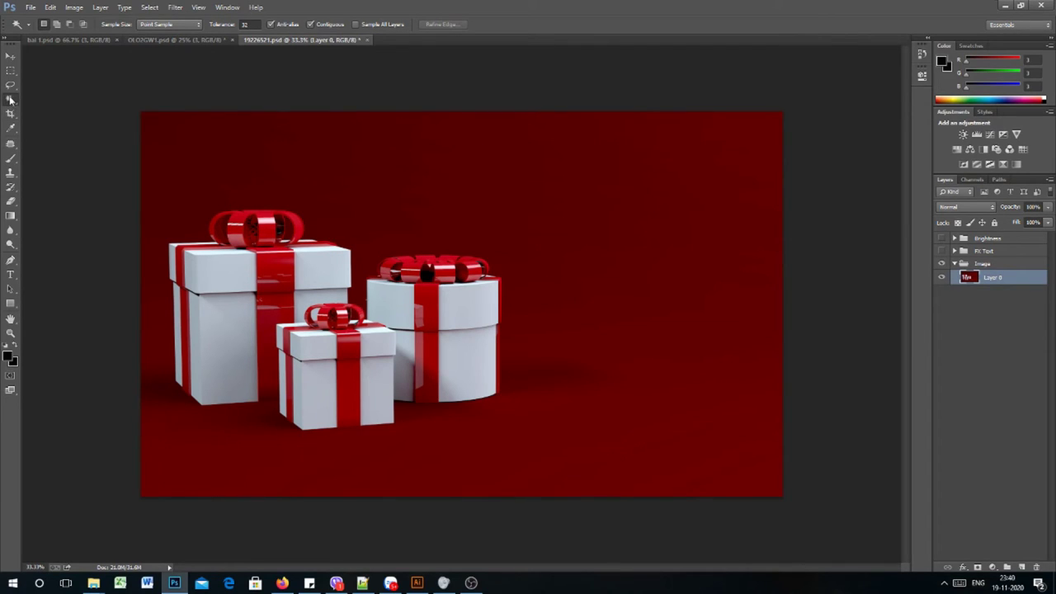
{"action": "left_click", "coordinate": [357, 184]}
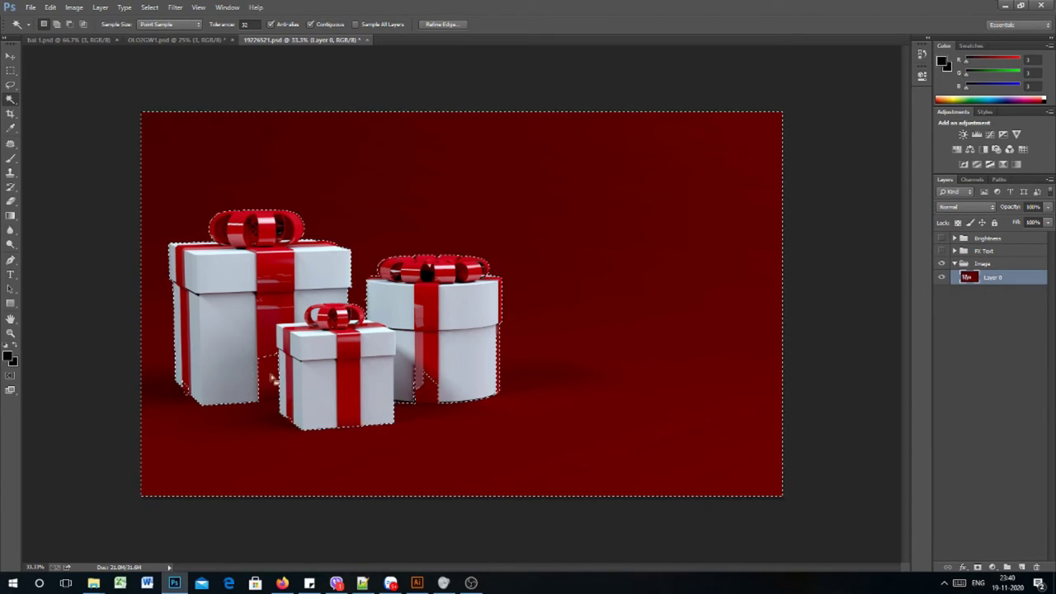
- Subtract the lower part of the round box's front ribbon from the background selection with the Lasso tool
{"action": "left_click_drag", "start_coordinate": [12, 86], "coordinate": [49, 84]}
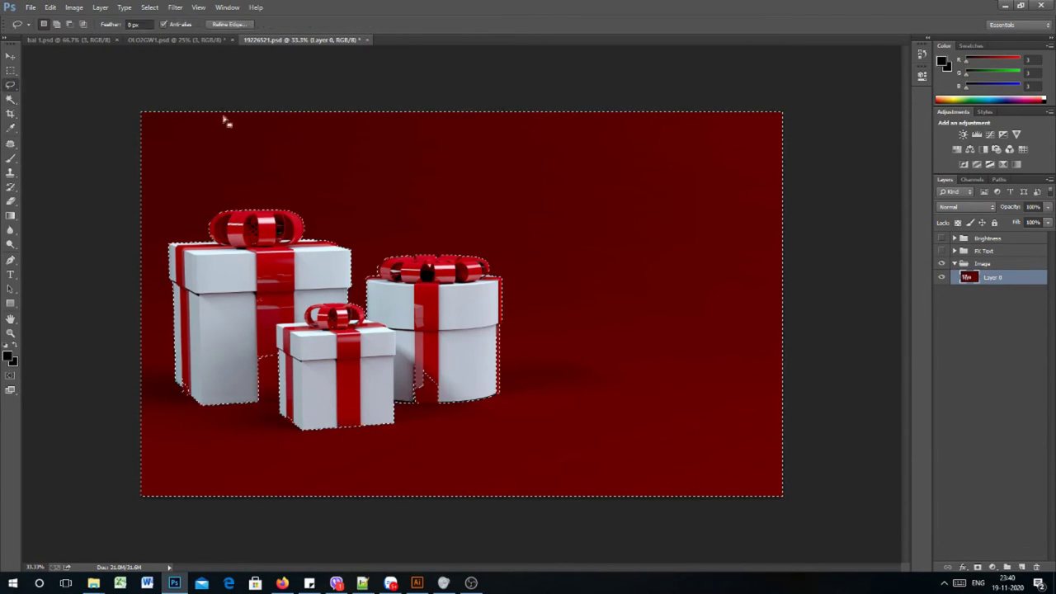
{"action": "key", "text": "z"}
{"action": "left_click", "coordinate": [430, 388]}
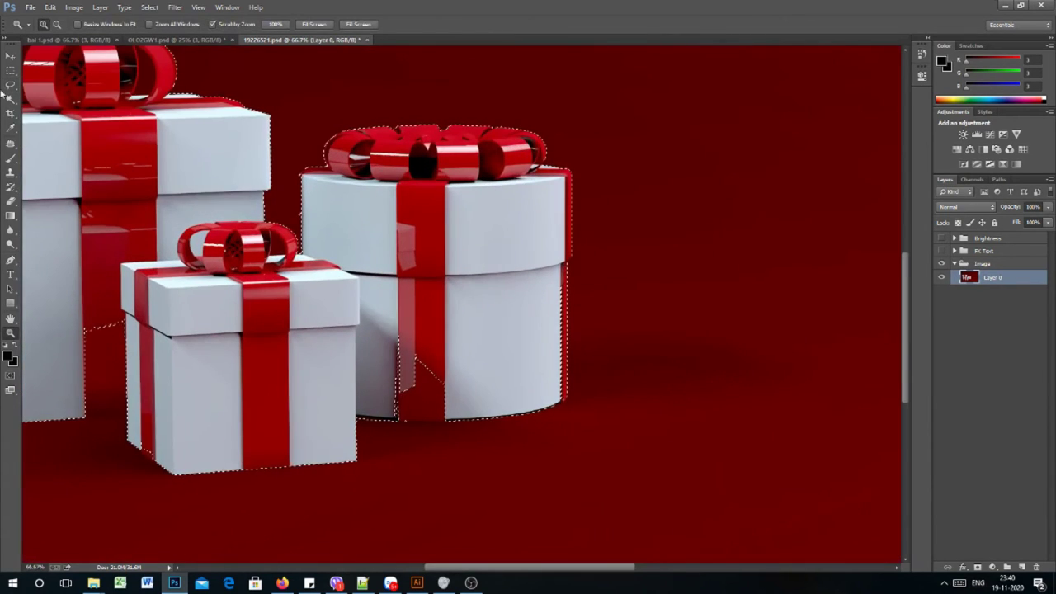
{"action": "left_click", "coordinate": [11, 85]}
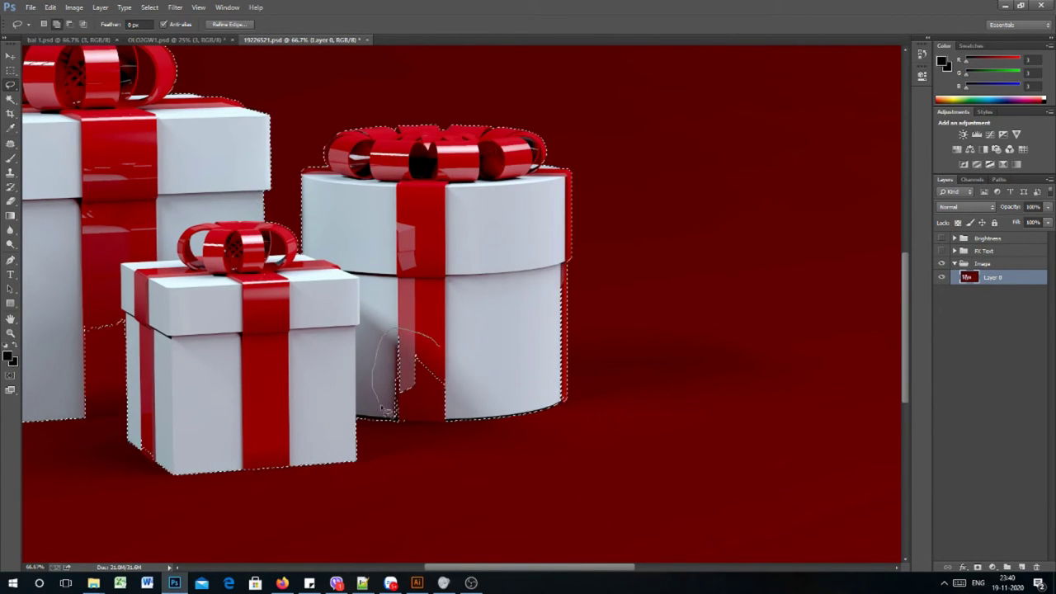
{"action": "left_click_drag", "start_coordinate": [399, 422], "coordinate": [463, 401]}
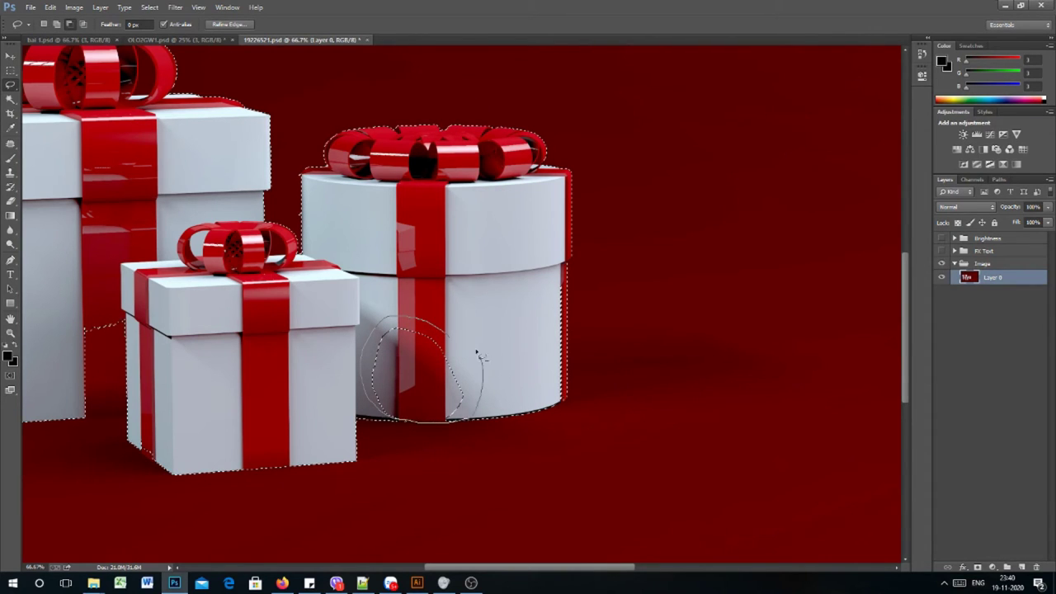
{"action": "left_click_drag", "start_coordinate": [480, 357], "coordinate": [459, 330]}
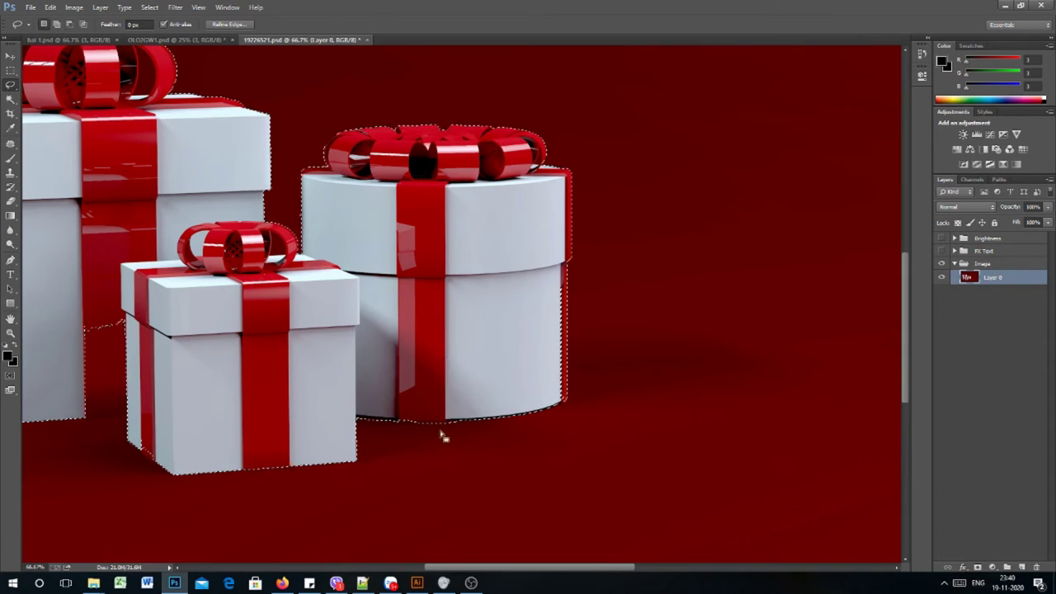
- Refine the background selection with the Lasso tool so its edge follows the base of the round box's front ribbon
{"action": "key", "text": "z"}
{"action": "mouse_move", "coordinate": [444, 437]}
{"action": "left_mouse_down"}
{"action": "mouse_move", "coordinate": [435, 422]}
{"action": "mouse_move", "coordinate": [485, 431]}
{"action": "left_mouse_up"}
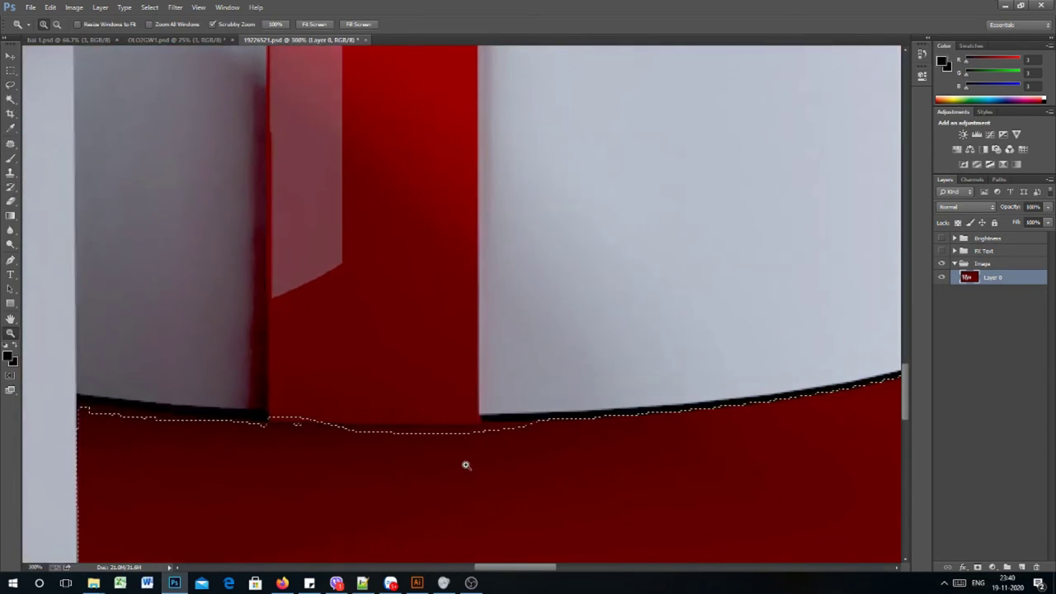
{"action": "key", "text": "l"}
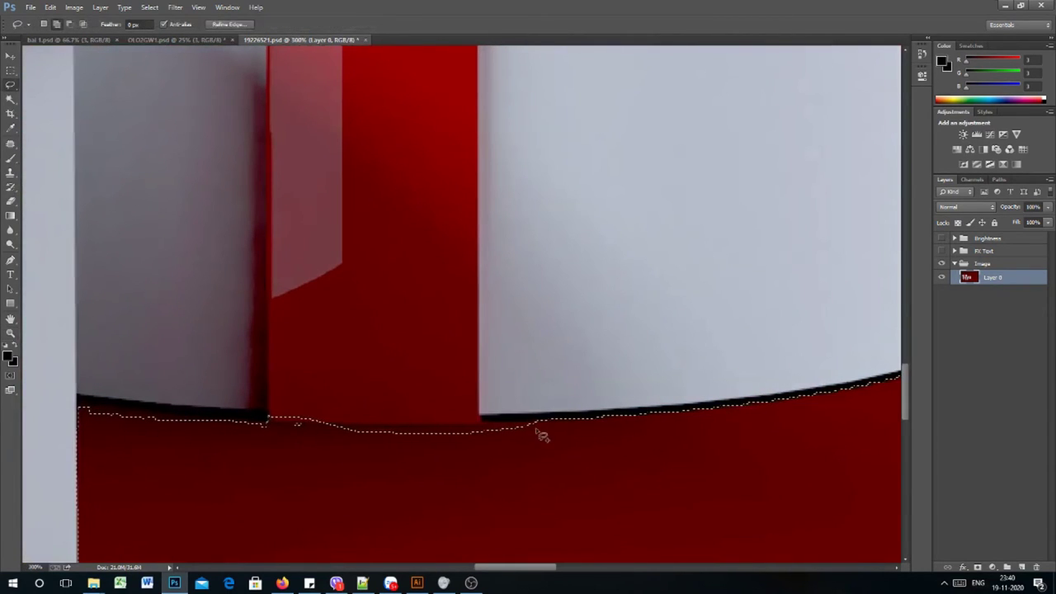
{"action": "mouse_move", "coordinate": [527, 428]}
{"action": "left_mouse_down"}
{"action": "mouse_move", "coordinate": [484, 431]}
{"action": "mouse_move", "coordinate": [514, 478]}
{"action": "left_mouse_up"}
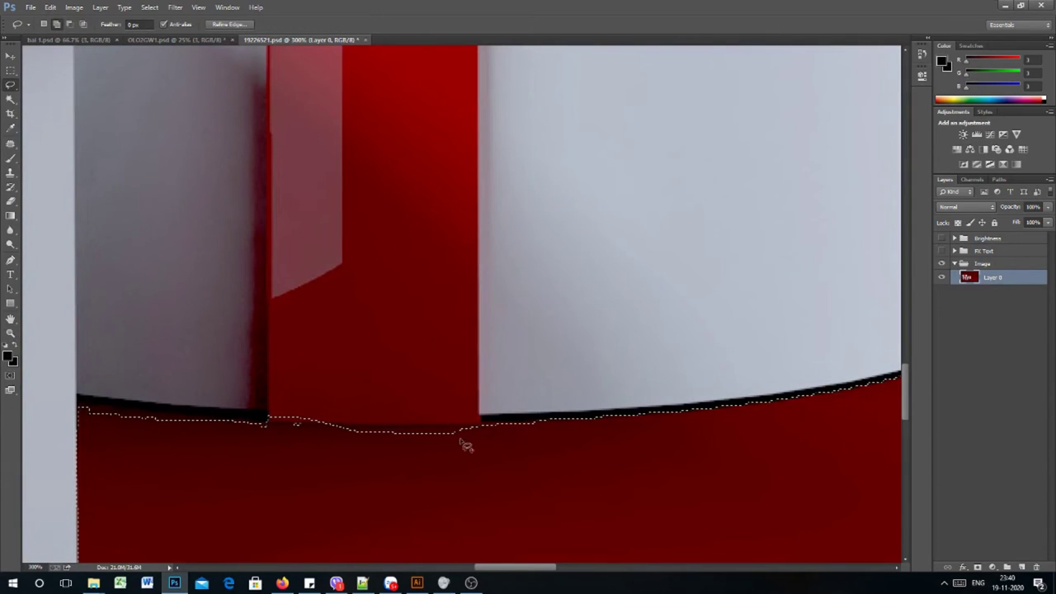
{"action": "mouse_move", "coordinate": [478, 438]}
{"action": "left_mouse_down"}
{"action": "mouse_move", "coordinate": [348, 425]}
{"action": "mouse_move", "coordinate": [305, 429]}
{"action": "mouse_move", "coordinate": [304, 444]}
{"action": "mouse_move", "coordinate": [482, 481]}
{"action": "mouse_move", "coordinate": [540, 475]}
{"action": "mouse_move", "coordinate": [283, 415]}
{"action": "left_mouse_up"}
{"action": "key", "text": "alt"}
{"action": "key", "text": "super"}
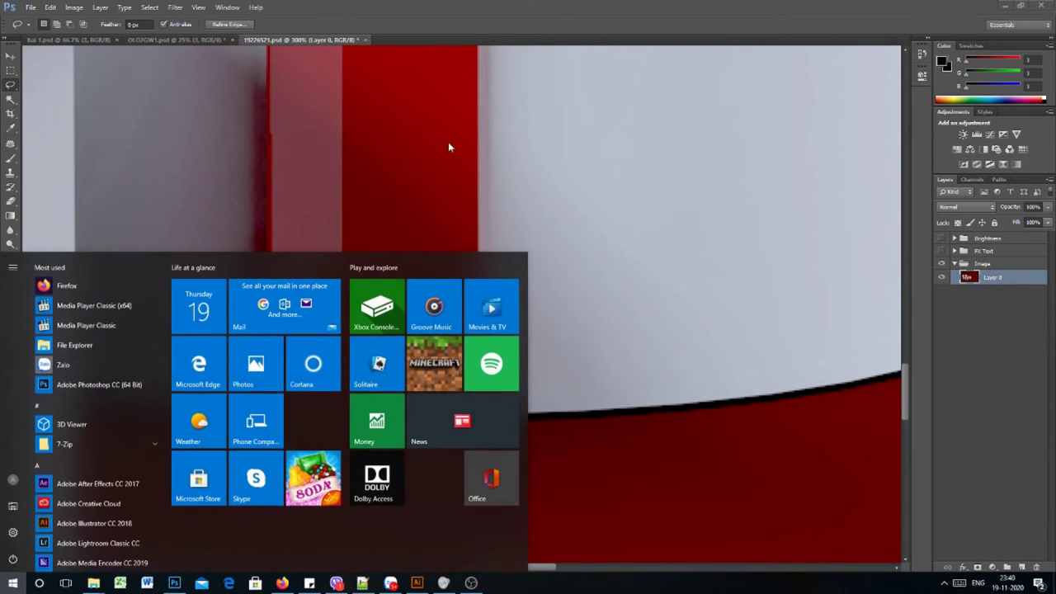
{"action": "key", "text": "super"}
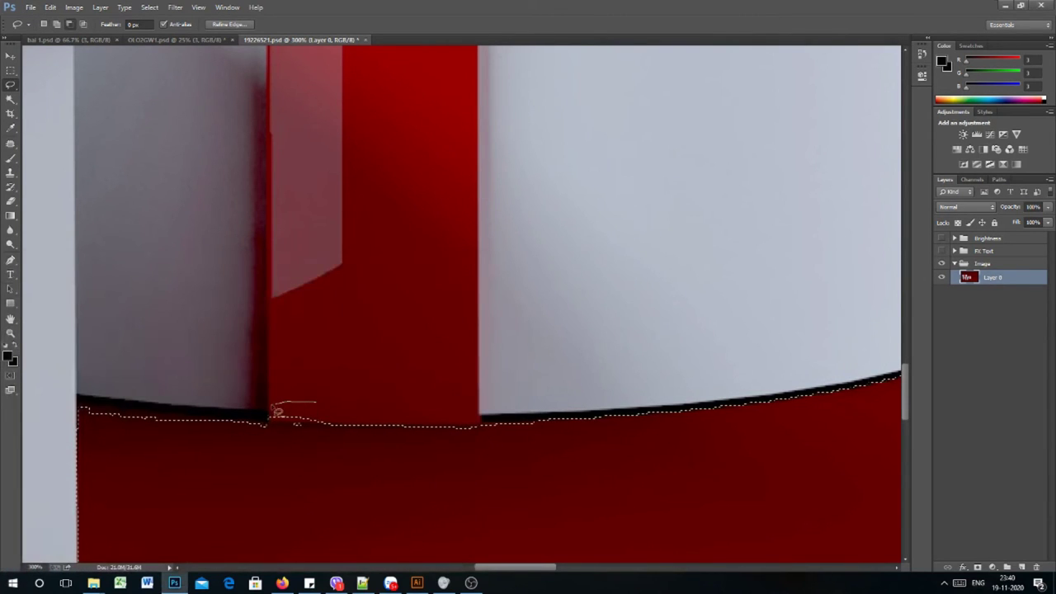
{"action": "left_click_drag", "start_coordinate": [323, 431], "coordinate": [330, 429]}
- Subtract the narrow ribbon strip along the round box's outer side from the background selection with the Lasso tool
{"action": "mouse_move", "coordinate": [537, 358]}
{"action": "left_mouse_down"}
{"action": "mouse_move", "coordinate": [198, 500]}
{"action": "mouse_move", "coordinate": [310, 511]}
{"action": "left_mouse_up"}
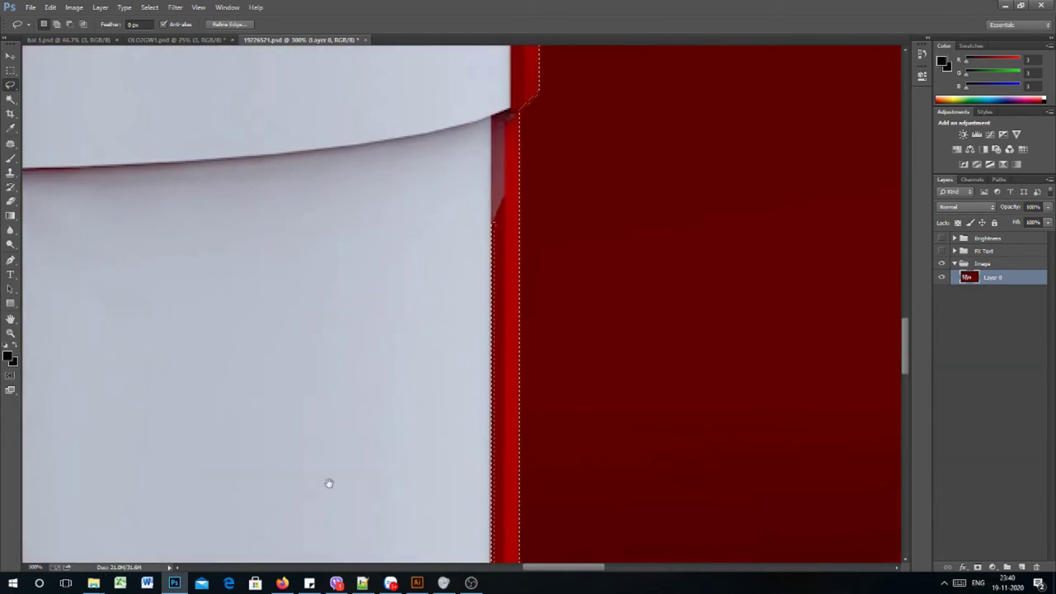
{"action": "left_click_drag", "start_coordinate": [469, 379], "coordinate": [457, 315]}
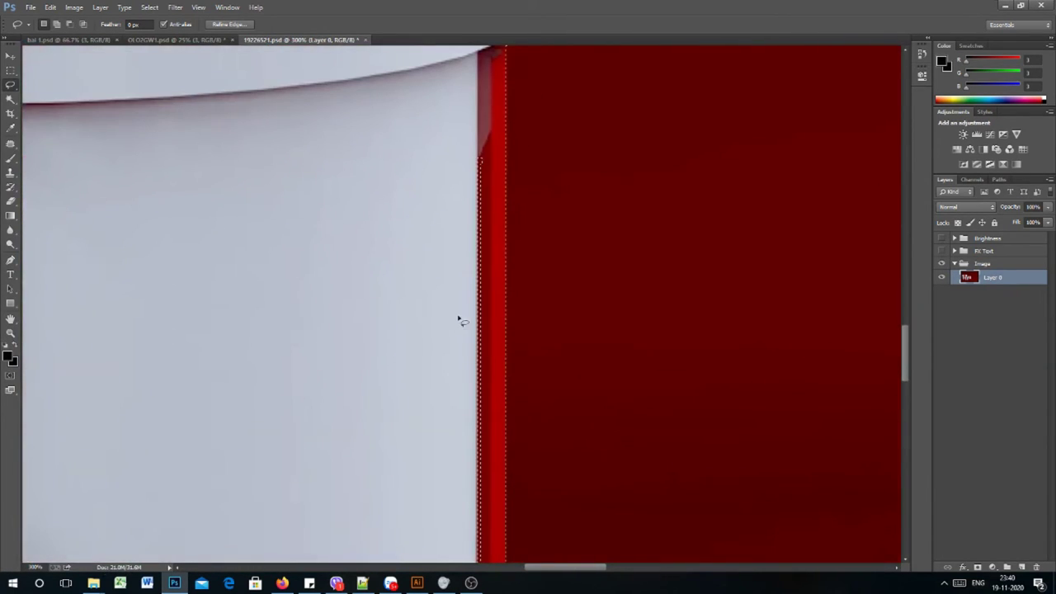
{"action": "mouse_move", "coordinate": [464, 156]}
{"action": "left_mouse_down"}
{"action": "mouse_move", "coordinate": [481, 158]}
{"action": "mouse_move", "coordinate": [488, 216]}
{"action": "mouse_move", "coordinate": [448, 153]}
{"action": "mouse_move", "coordinate": [478, 165]}
{"action": "left_mouse_up"}
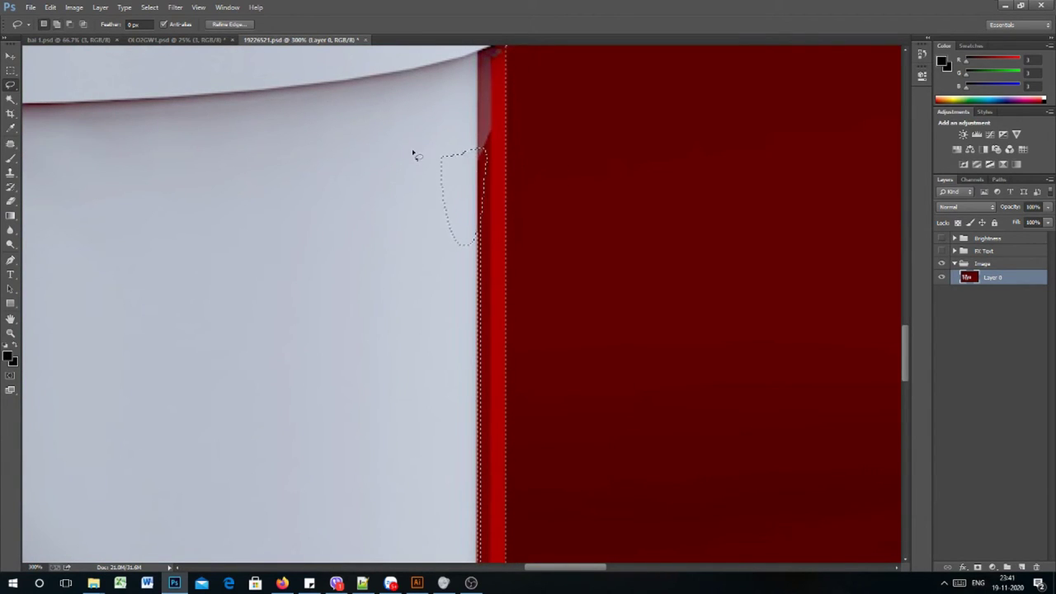
{"action": "mouse_move", "coordinate": [408, 147]}
{"action": "left_mouse_down"}
{"action": "mouse_move", "coordinate": [474, 133]}
{"action": "mouse_move", "coordinate": [500, 195]}
{"action": "mouse_move", "coordinate": [450, 365]}
{"action": "mouse_move", "coordinate": [402, 147]}
{"action": "left_mouse_up"}
{"action": "left_click_drag", "start_coordinate": [470, 360], "coordinate": [441, 181]}
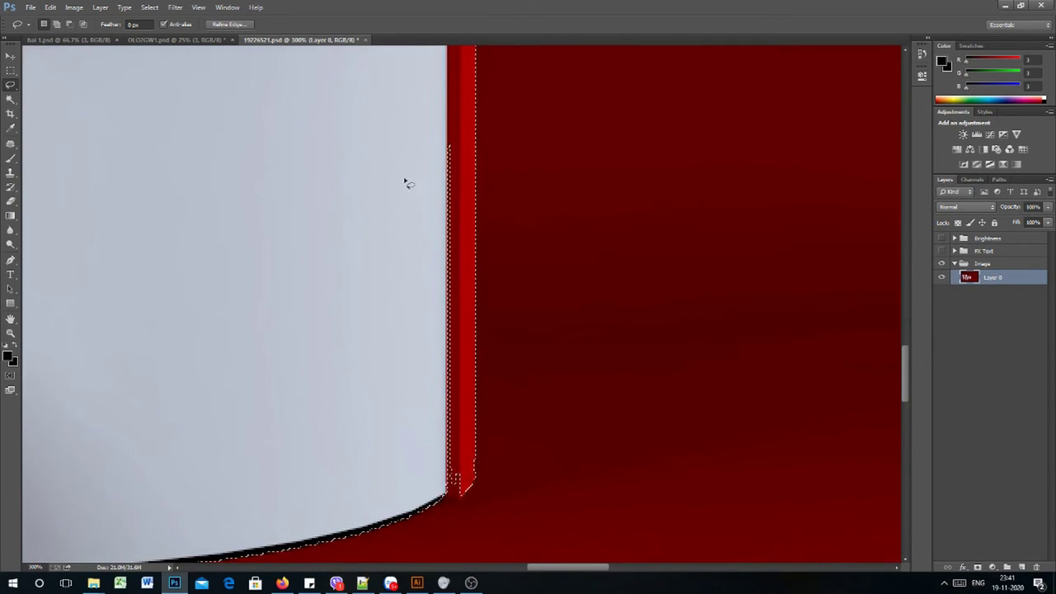
{"action": "left_click_drag", "start_coordinate": [456, 137], "coordinate": [462, 385]}
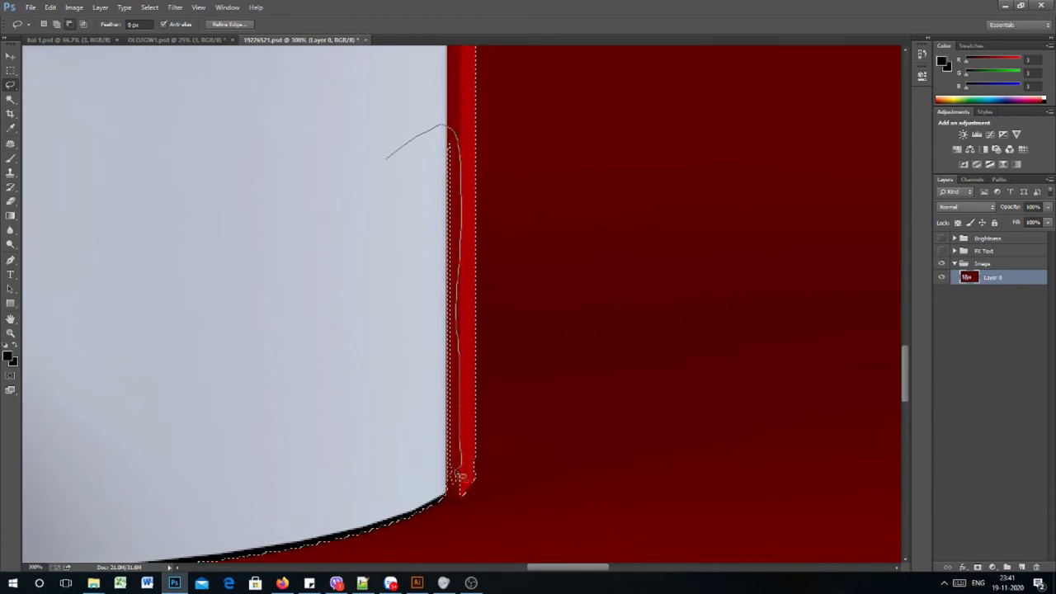
{"action": "mouse_move", "coordinate": [460, 476]}
{"action": "left_mouse_down"}
{"action": "mouse_move", "coordinate": [426, 471]}
{"action": "mouse_move", "coordinate": [380, 307]}
{"action": "mouse_move", "coordinate": [371, 160]}
{"action": "left_mouse_up"}
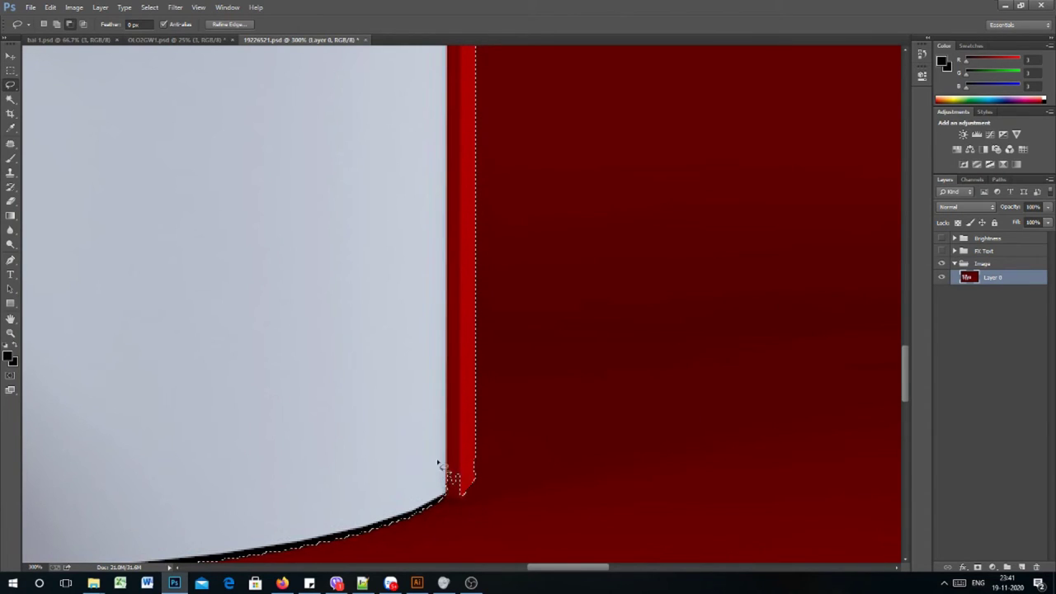
{"action": "left_click_drag", "start_coordinate": [438, 463], "coordinate": [476, 481]}
- Correct the background selection with the Lasso tool so its edge follows the base of the small box's side ribbon
{"action": "left_click_drag", "start_coordinate": [396, 483], "coordinate": [724, 286]}
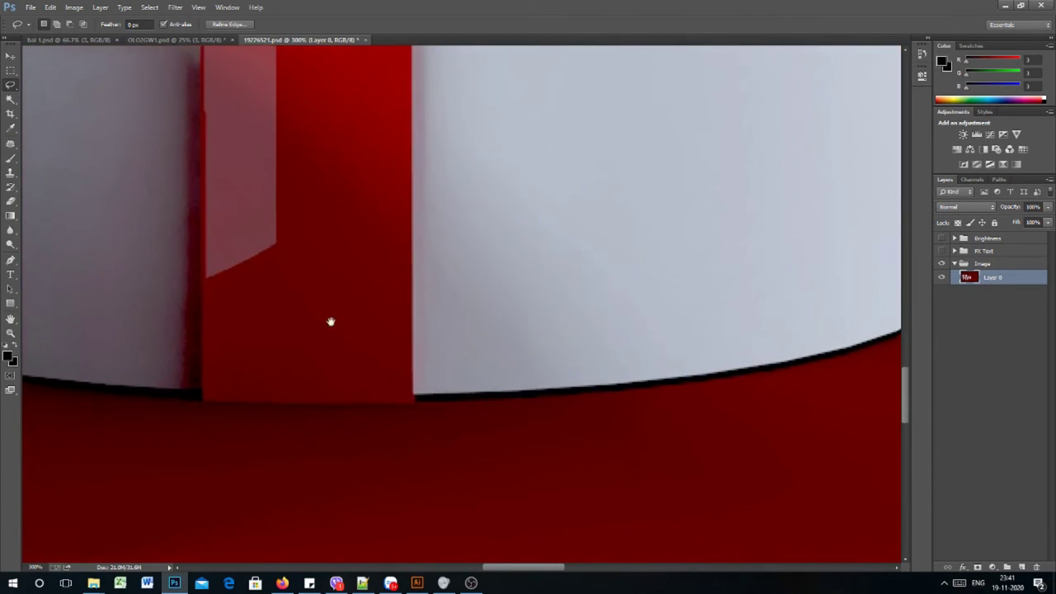
{"action": "left_click_drag", "start_coordinate": [329, 321], "coordinate": [709, 354]}
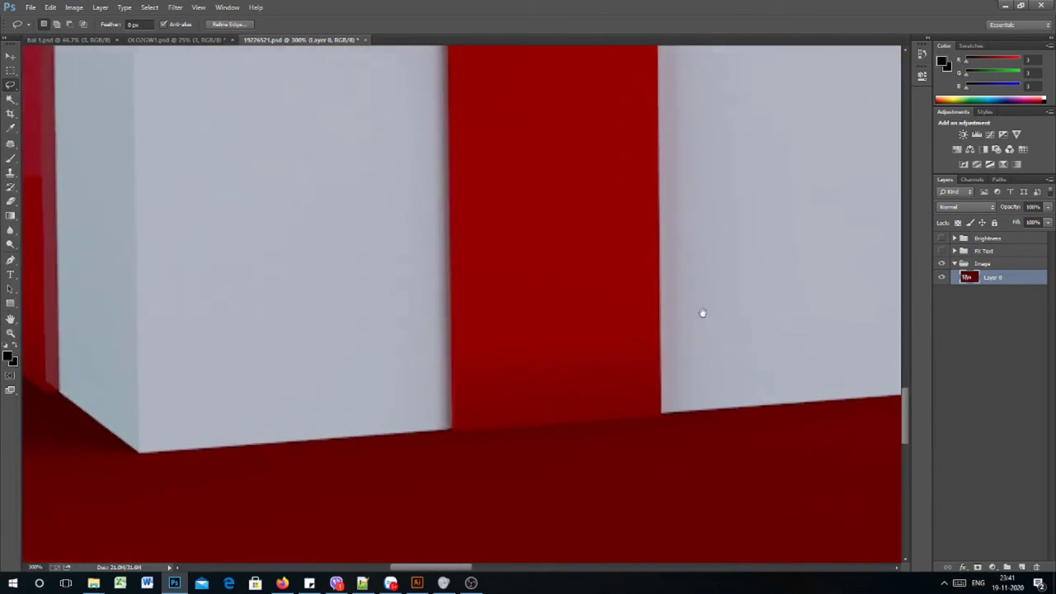
{"action": "left_click_drag", "start_coordinate": [701, 313], "coordinate": [749, 315]}
{"action": "left_click_drag", "start_coordinate": [342, 354], "coordinate": [672, 419]}
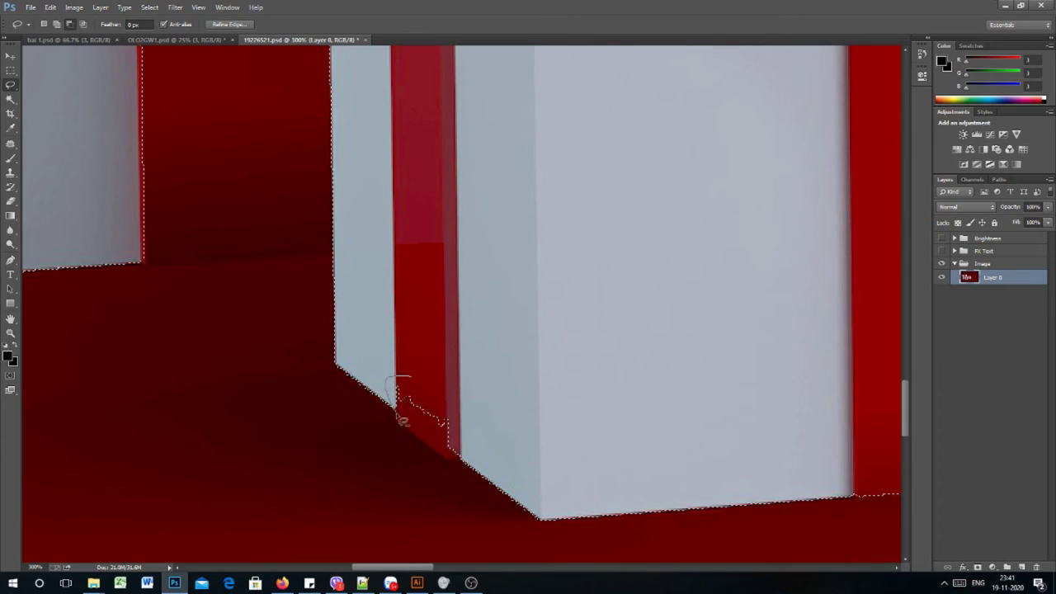
{"action": "left_click_drag", "start_coordinate": [441, 464], "coordinate": [467, 436]}
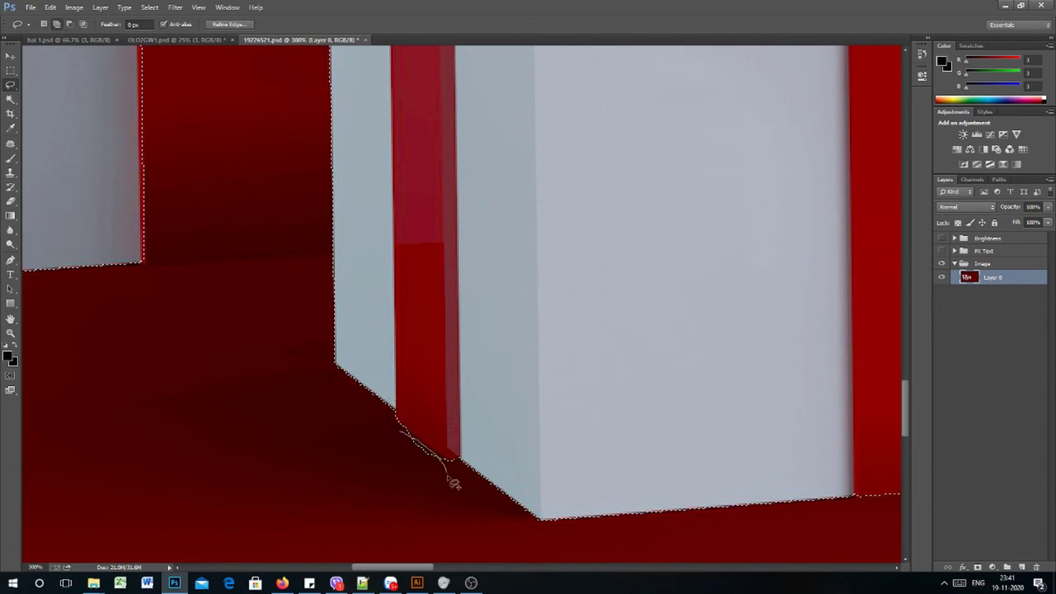
{"action": "left_click_drag", "start_coordinate": [453, 484], "coordinate": [405, 443]}
- Subtract the lower part of the large box's front ribbon, beside the small box, from the background selection with the Lasso tool
{"action": "left_click_drag", "start_coordinate": [320, 399], "coordinate": [401, 549]}
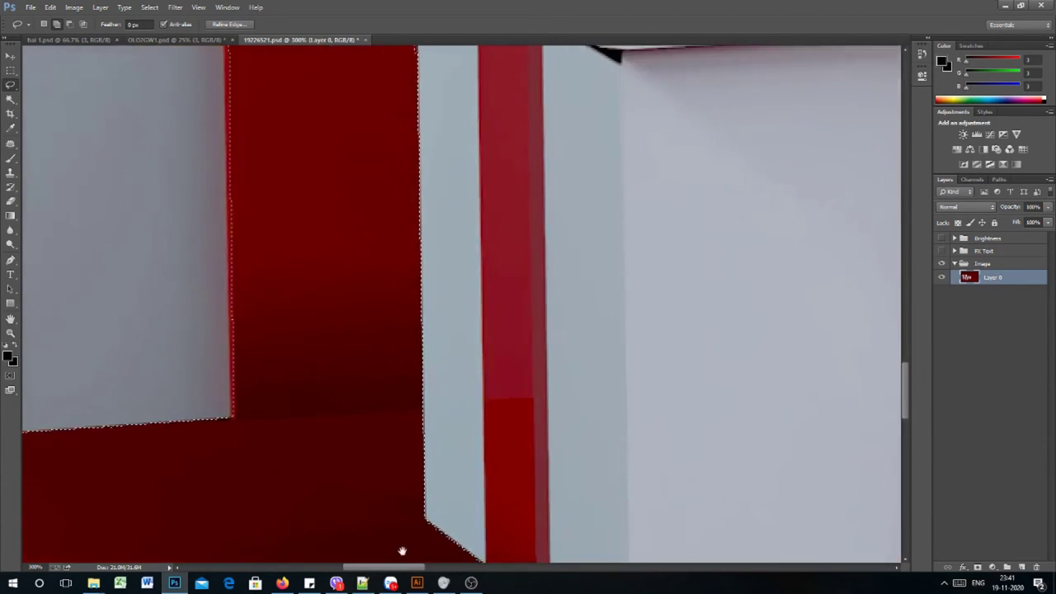
{"action": "key", "text": "z"}
{"action": "left_click", "coordinate": [347, 356], "text": "alt"}
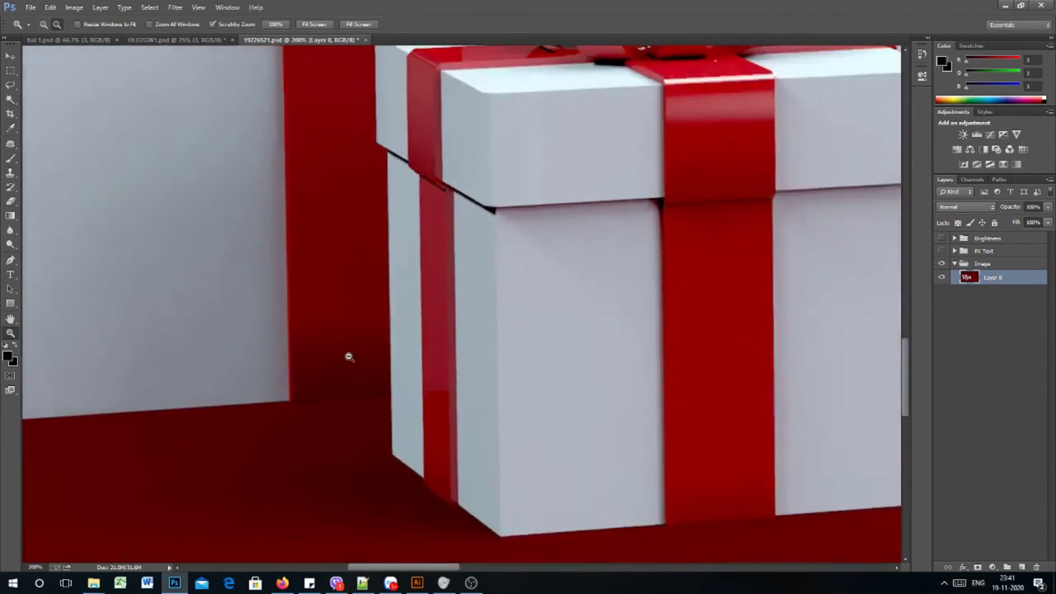
{"action": "key", "text": "l"}
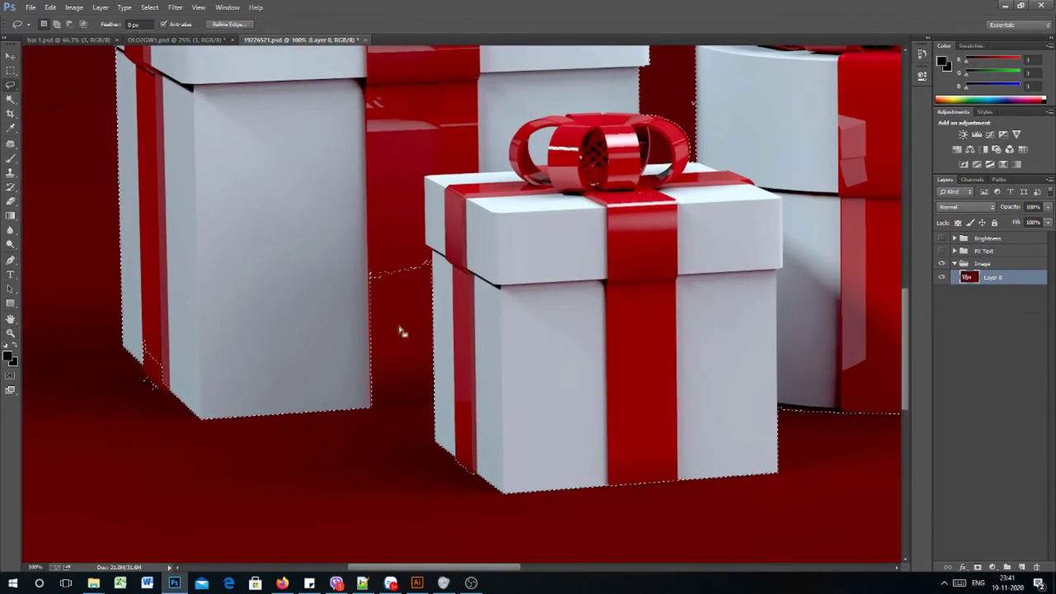
{"action": "mouse_move", "coordinate": [439, 241]}
{"action": "left_mouse_down"}
{"action": "mouse_move", "coordinate": [387, 247]}
{"action": "mouse_move", "coordinate": [360, 270]}
{"action": "left_mouse_up"}
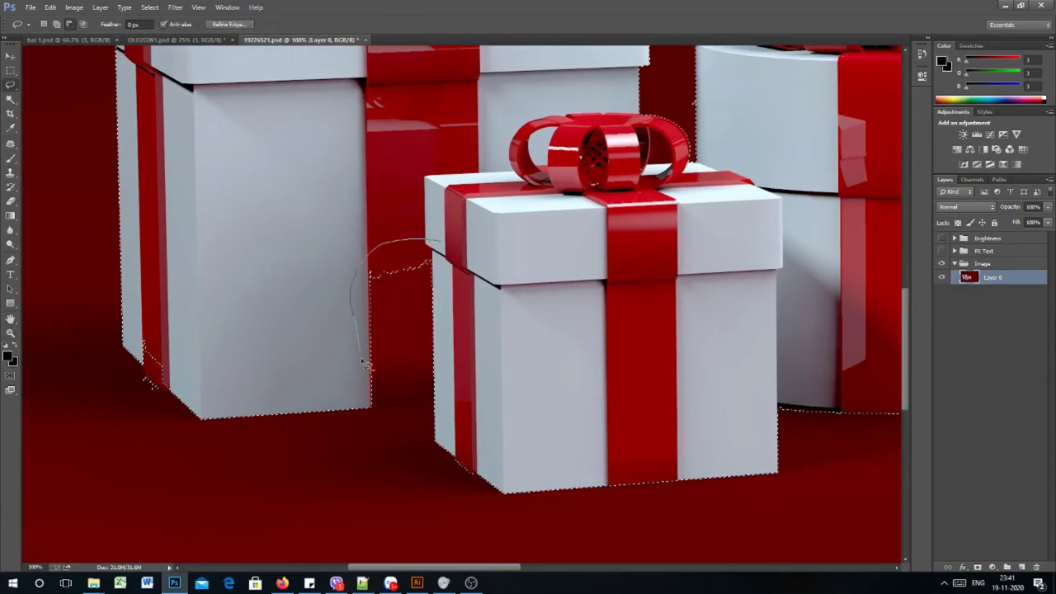
{"action": "left_click_drag", "start_coordinate": [380, 407], "coordinate": [462, 408]}
- Refine the background selection with the Lasso tool so its edge follows the base of the large box's front ribbon
{"action": "key", "text": "z"}
{"action": "left_click", "coordinate": [414, 414]}
{"action": "left_click", "coordinate": [414, 414]}
{"action": "left_click", "coordinate": [387, 404]}
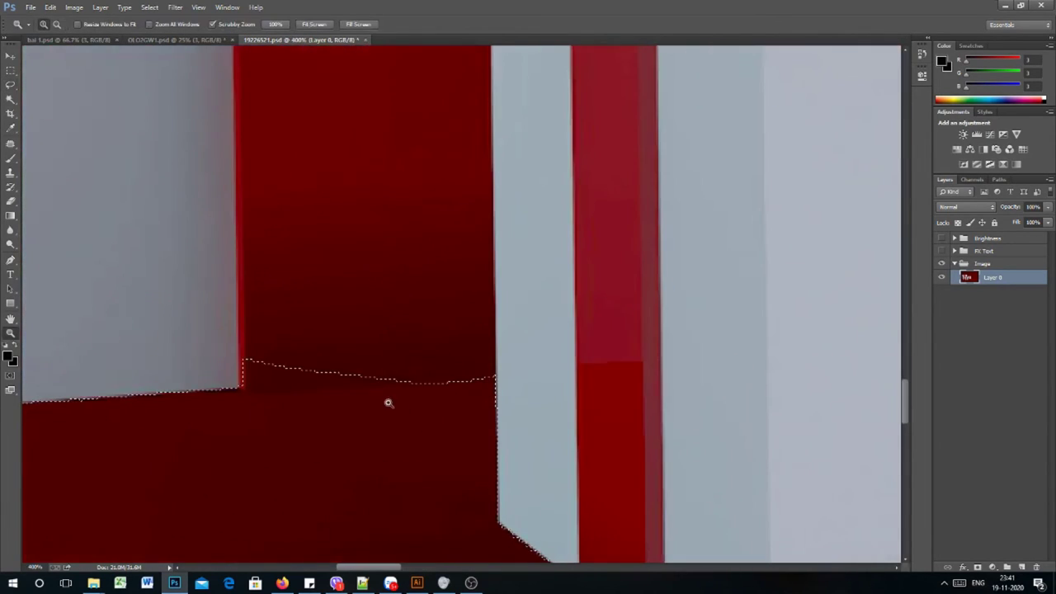
{"action": "key", "text": "l"}
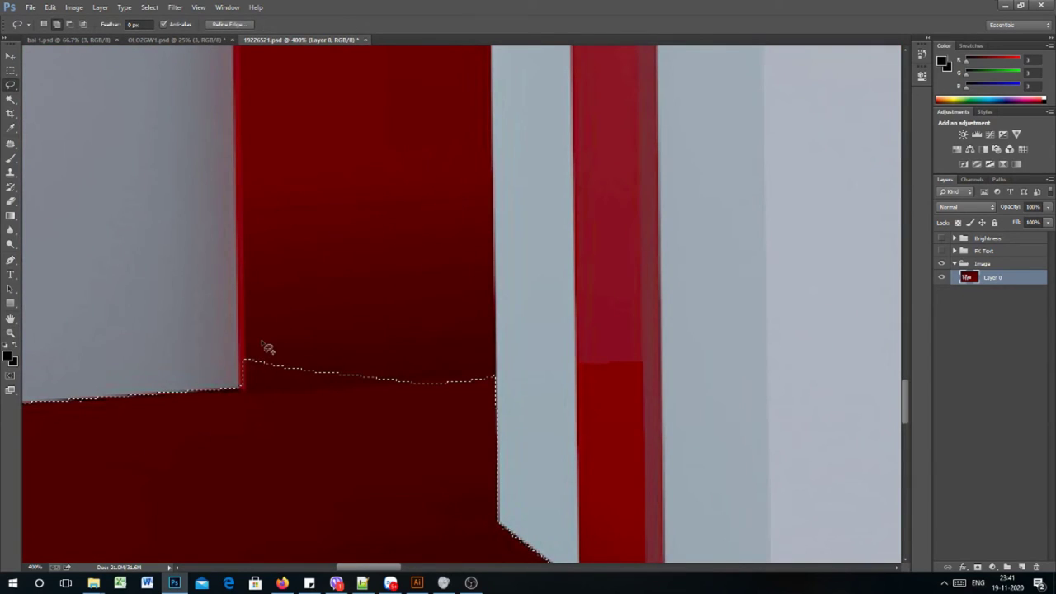
{"action": "mouse_move", "coordinate": [266, 345]}
{"action": "left_mouse_down"}
{"action": "mouse_move", "coordinate": [245, 356]}
{"action": "mouse_move", "coordinate": [302, 366]}
{"action": "mouse_move", "coordinate": [278, 349]}
{"action": "mouse_move", "coordinate": [289, 338]}
{"action": "mouse_move", "coordinate": [231, 344]}
{"action": "left_mouse_up"}
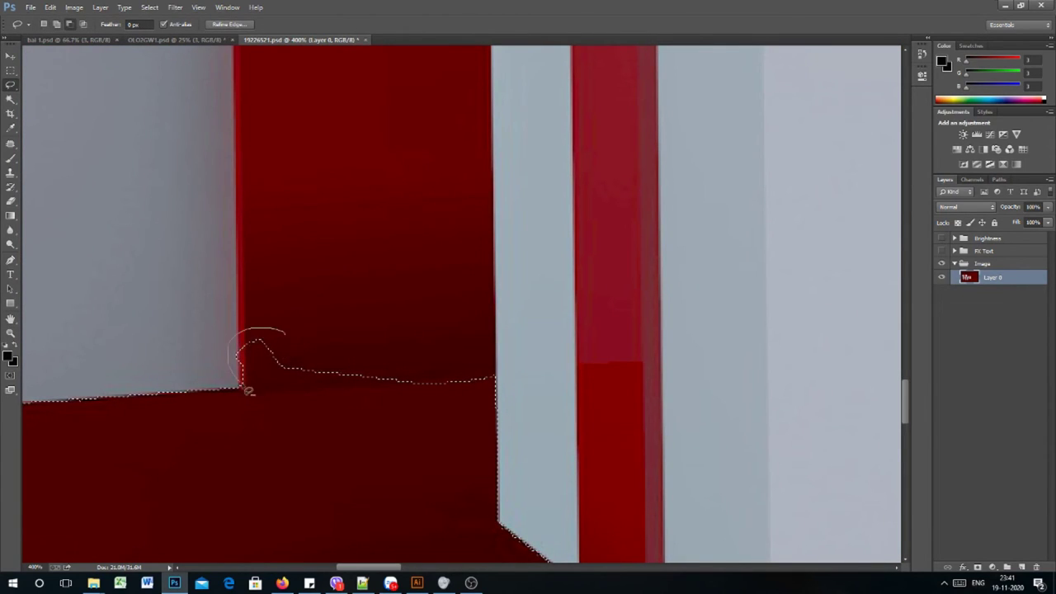
{"action": "mouse_move", "coordinate": [248, 391]}
{"action": "left_mouse_down"}
{"action": "mouse_move", "coordinate": [414, 372]}
{"action": "mouse_move", "coordinate": [374, 369]}
{"action": "mouse_move", "coordinate": [366, 377]}
{"action": "mouse_move", "coordinate": [404, 384]}
{"action": "mouse_move", "coordinate": [376, 371]}
{"action": "mouse_move", "coordinate": [396, 386]}
{"action": "left_mouse_up"}
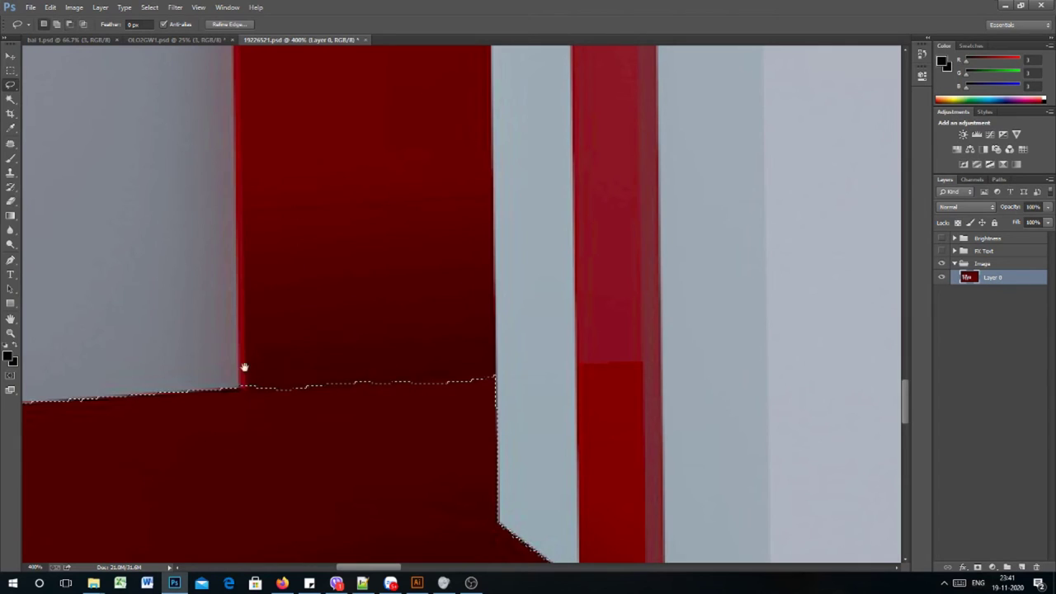
- Correct the background selection around the base of the large box's side ribbon with the Lasso tool, clearing the stray fragments there
{"action": "mouse_move", "coordinate": [243, 368]}
{"action": "left_mouse_down"}
{"action": "mouse_move", "coordinate": [538, 364]}
{"action": "mouse_move", "coordinate": [641, 337]}
{"action": "left_mouse_up"}
{"action": "key", "text": "z"}
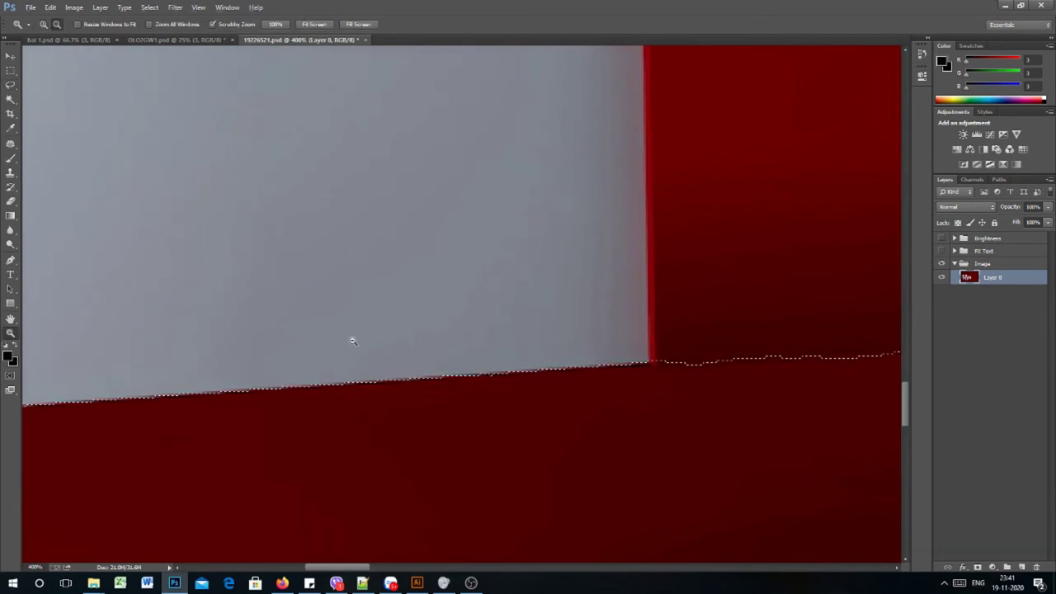
{"action": "left_click", "coordinate": [352, 341], "text": "alt"}
{"action": "left_click", "coordinate": [352, 342], "text": "alt"}
{"action": "left_click", "coordinate": [352, 342], "text": "alt"}
{"action": "left_click", "coordinate": [445, 380]}
{"action": "left_click", "coordinate": [429, 388]}
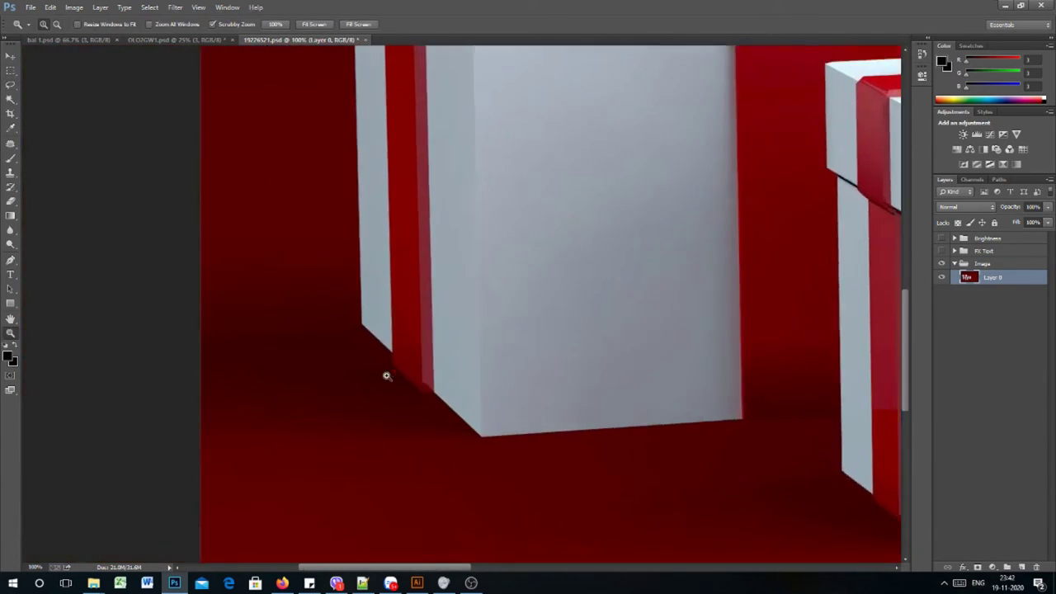
{"action": "left_click", "coordinate": [385, 372]}
{"action": "key", "text": "l"}
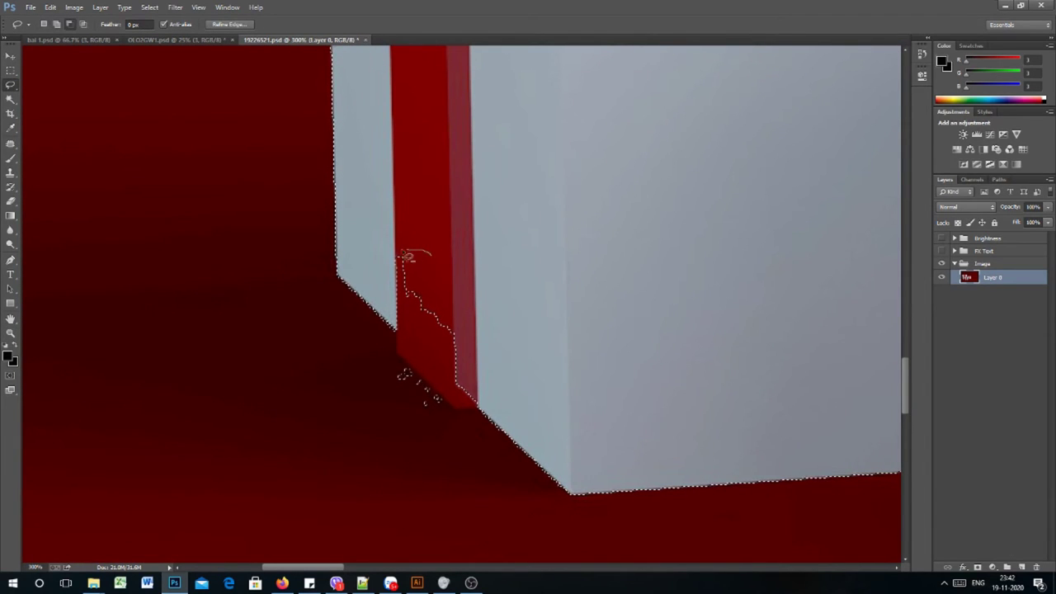
{"action": "mouse_move", "coordinate": [398, 298]}
{"action": "left_mouse_down"}
{"action": "mouse_move", "coordinate": [450, 325]}
{"action": "mouse_move", "coordinate": [435, 298]}
{"action": "mouse_move", "coordinate": [394, 313]}
{"action": "left_mouse_up"}
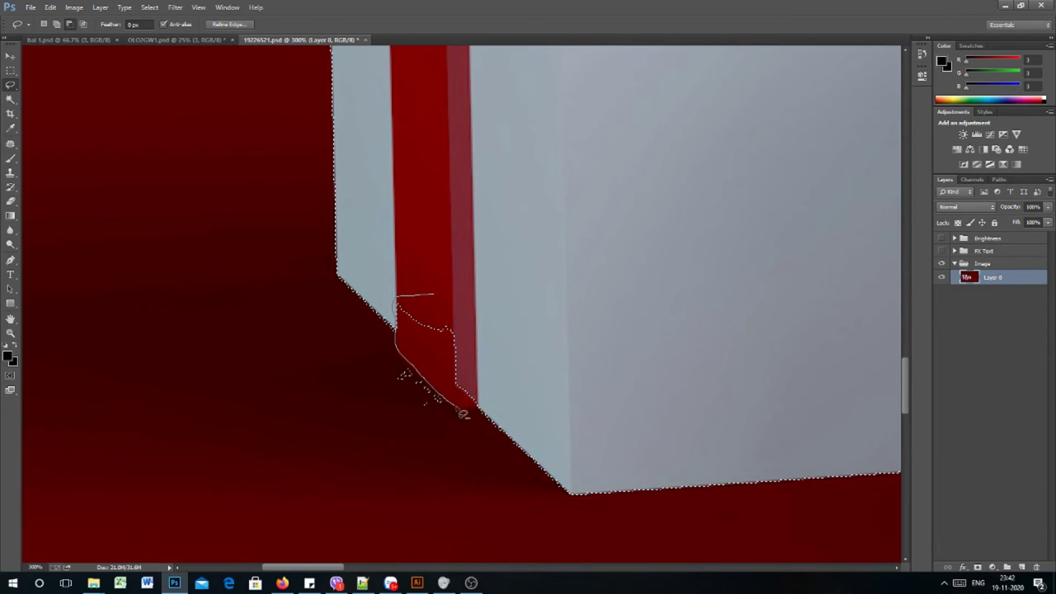
{"action": "left_click_drag", "start_coordinate": [480, 406], "coordinate": [480, 407]}
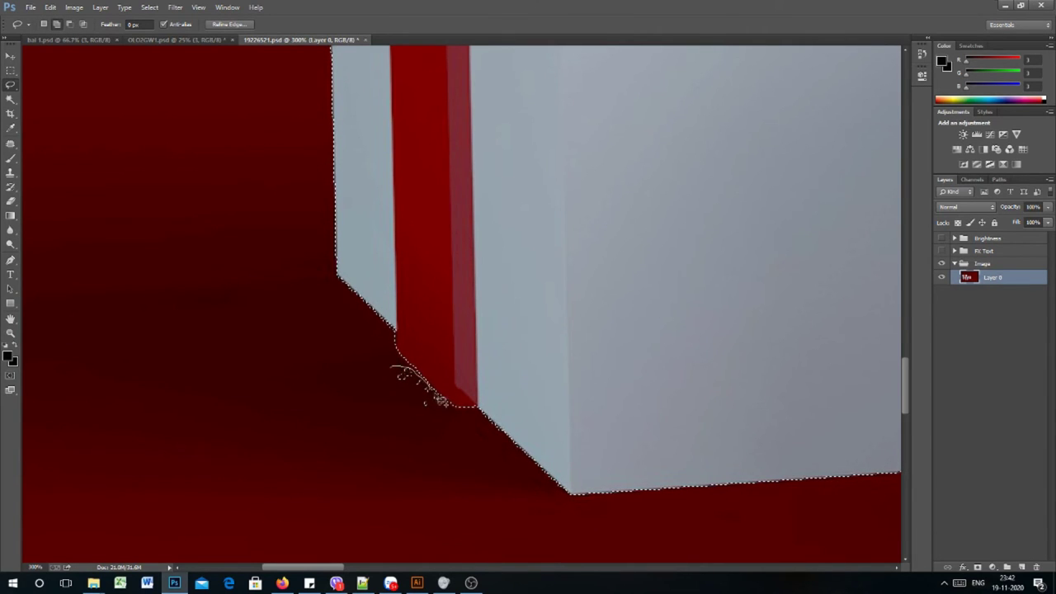
- Delete the selected dark red background from Layer 0, leaving only the three gift boxes
{"action": "left_click_drag", "start_coordinate": [390, 307], "coordinate": [423, 513]}
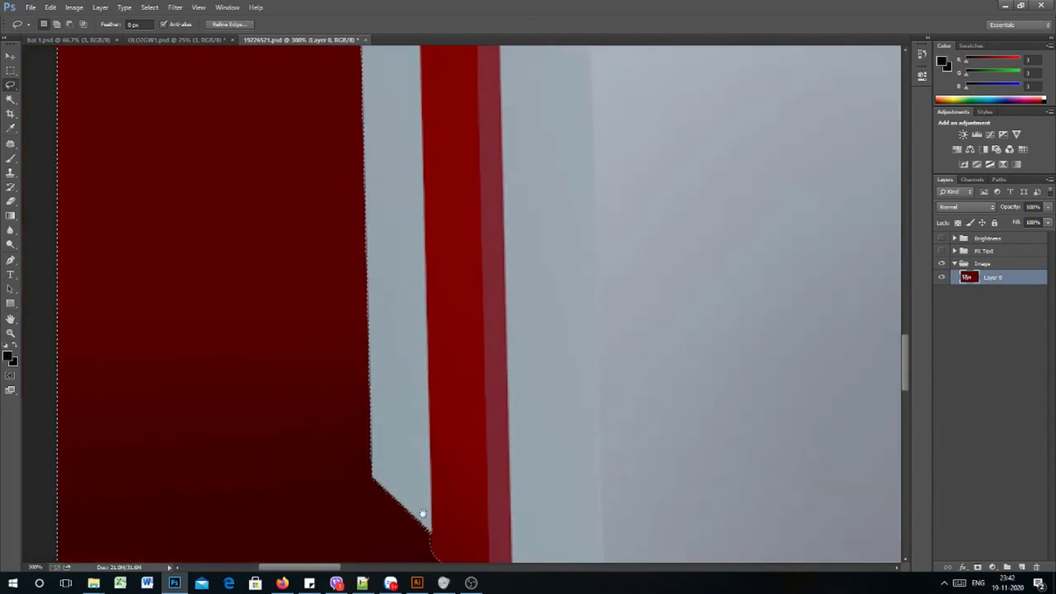
{"action": "key", "text": "z"}
{"action": "scroll", "coordinate": [393, 294], "scroll_direction": "down", "scroll_amount": 5}
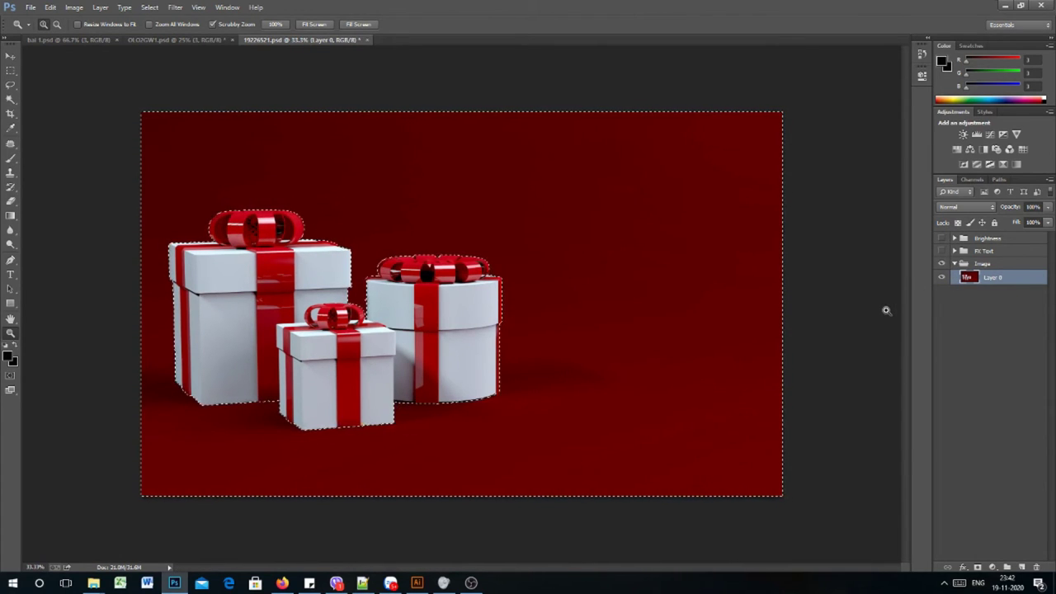
{"action": "key", "text": "Delete"}
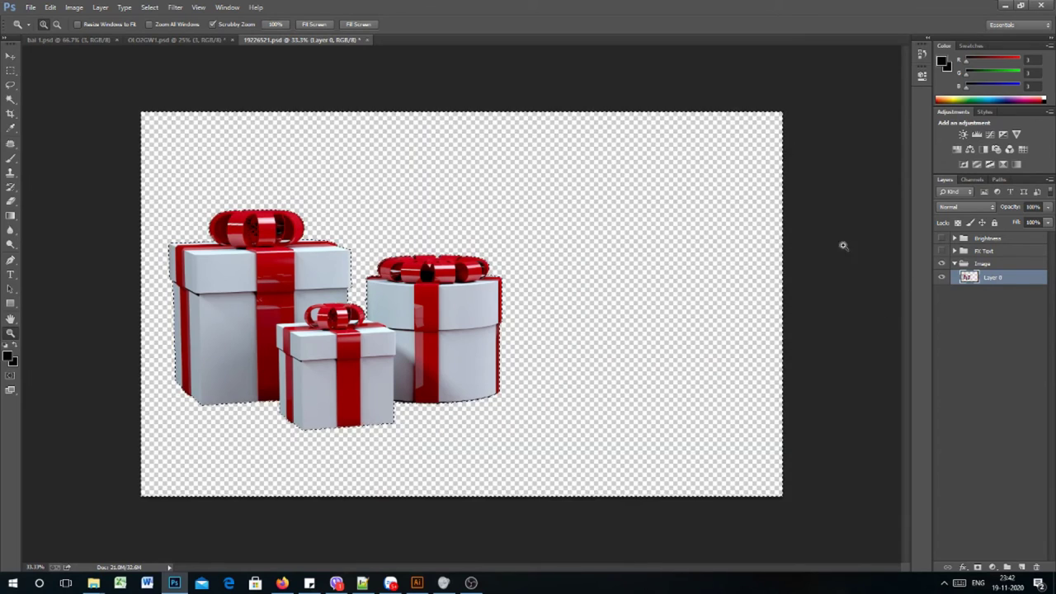
- Copy the cut-out gift boxes from 19226521.psd into the bai 1.psd banner with the Move tool, and switch to the banner
{"action": "left_click", "coordinate": [11, 56]}
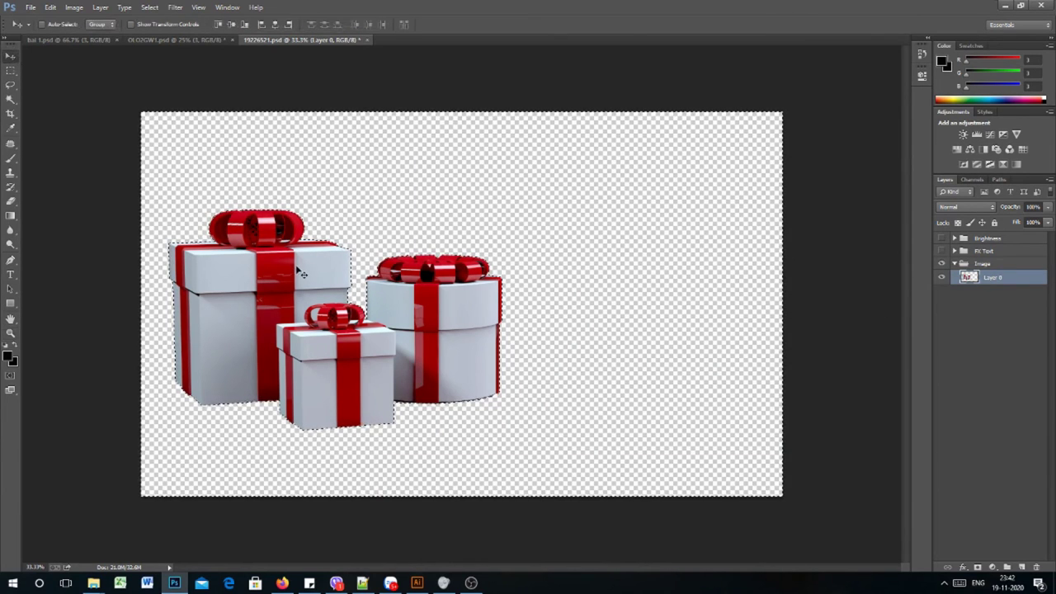
{"action": "left_click_drag", "start_coordinate": [320, 40], "coordinate": [421, 116]}
{"action": "left_click_drag", "start_coordinate": [512, 371], "coordinate": [179, 242]}
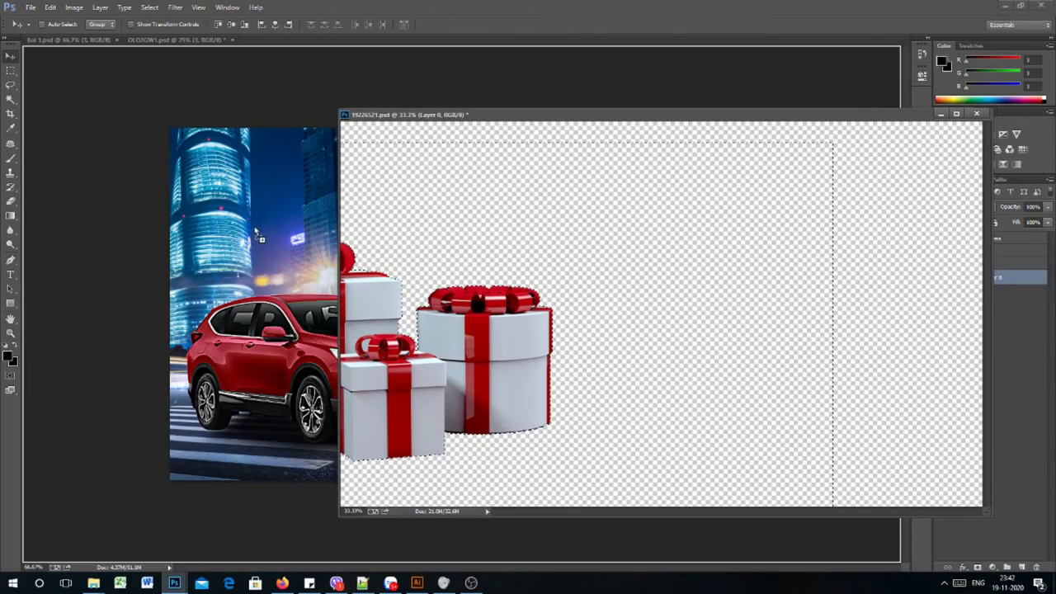
{"action": "left_click_drag", "start_coordinate": [255, 229], "coordinate": [257, 233]}
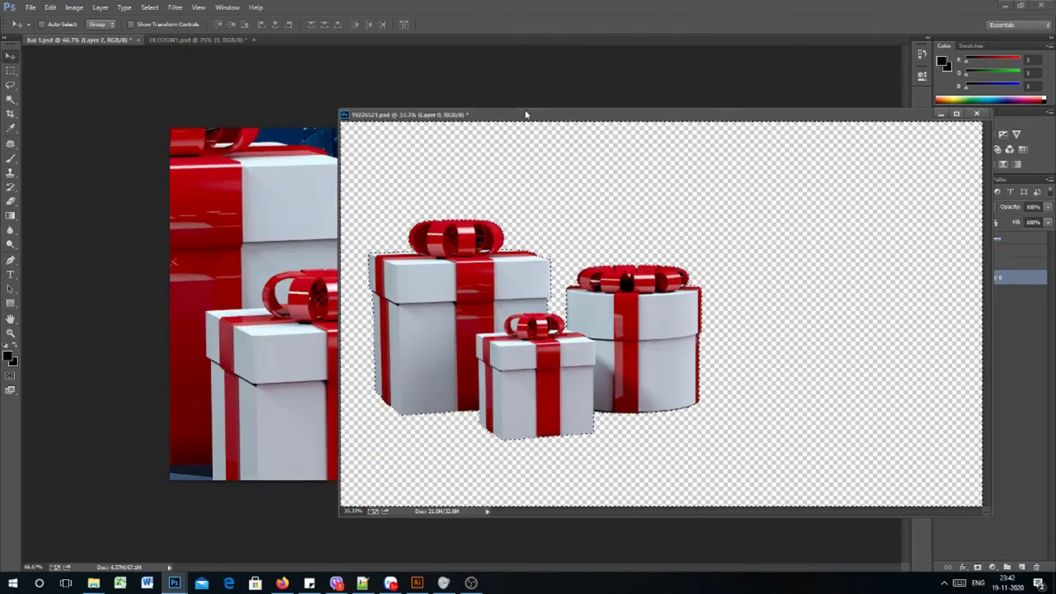
{"action": "left_click_drag", "start_coordinate": [532, 112], "coordinate": [538, 40]}
{"action": "left_click", "coordinate": [76, 40]}
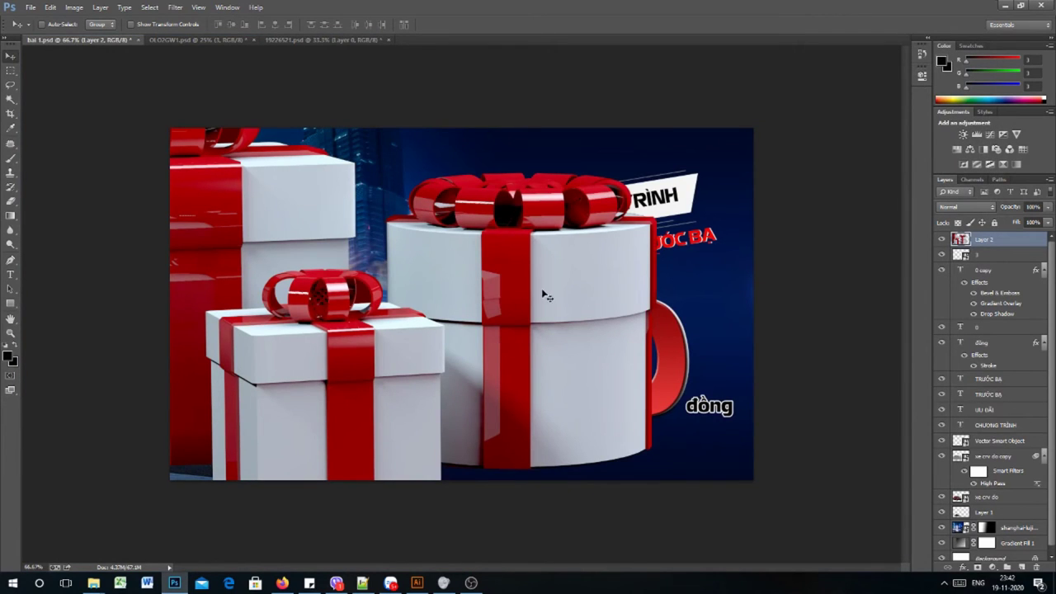
- Scale the gift boxes proportionally to 15.75% with Free Transform and place them between the car and the large red 0
{"action": "key", "text": "ctrl+t"}
{"action": "left_click_drag", "start_coordinate": [457, 286], "coordinate": [651, 290]}
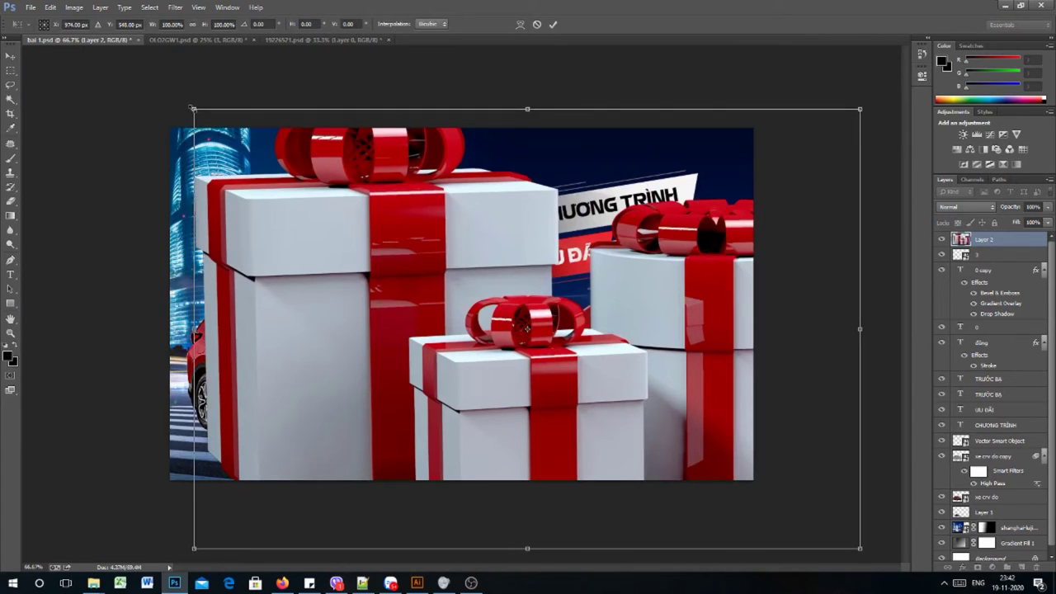
{"action": "left_click_drag", "start_coordinate": [193, 108], "coordinate": [459, 314]}
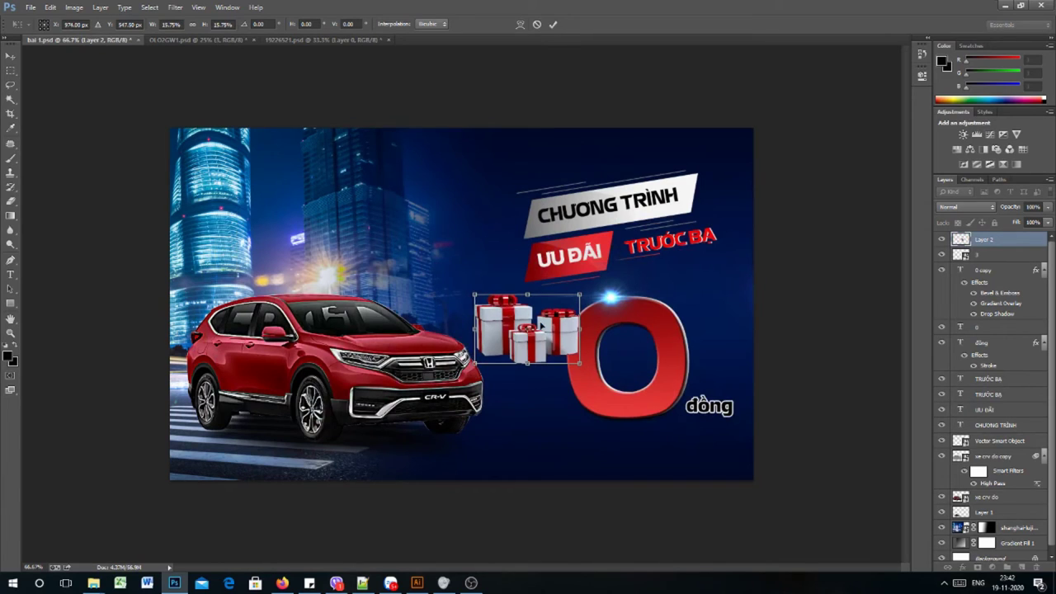
{"action": "left_click_drag", "start_coordinate": [541, 326], "coordinate": [552, 348]}
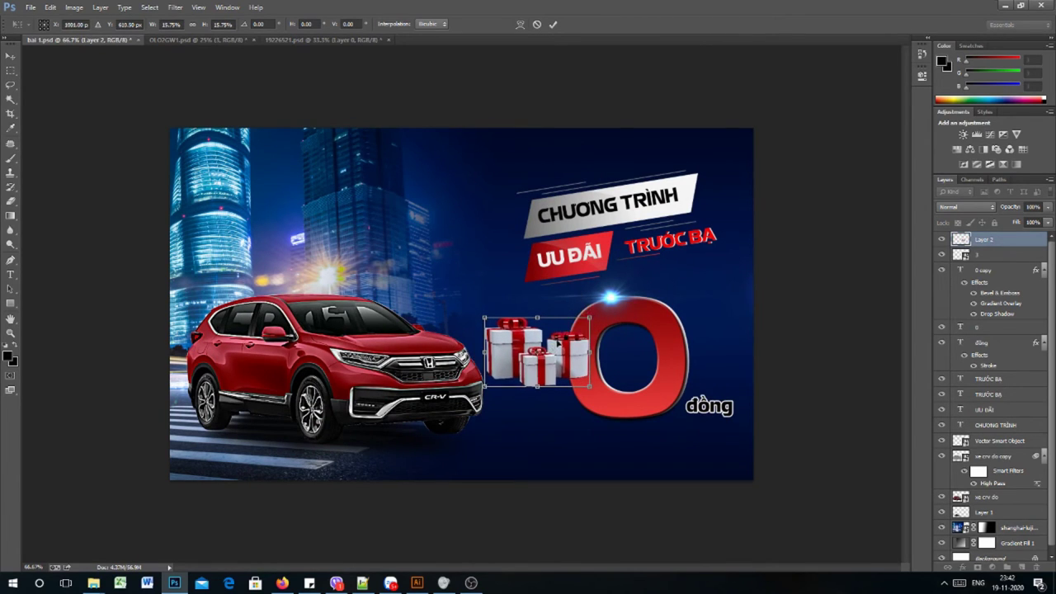
{"action": "key", "text": "Return"}
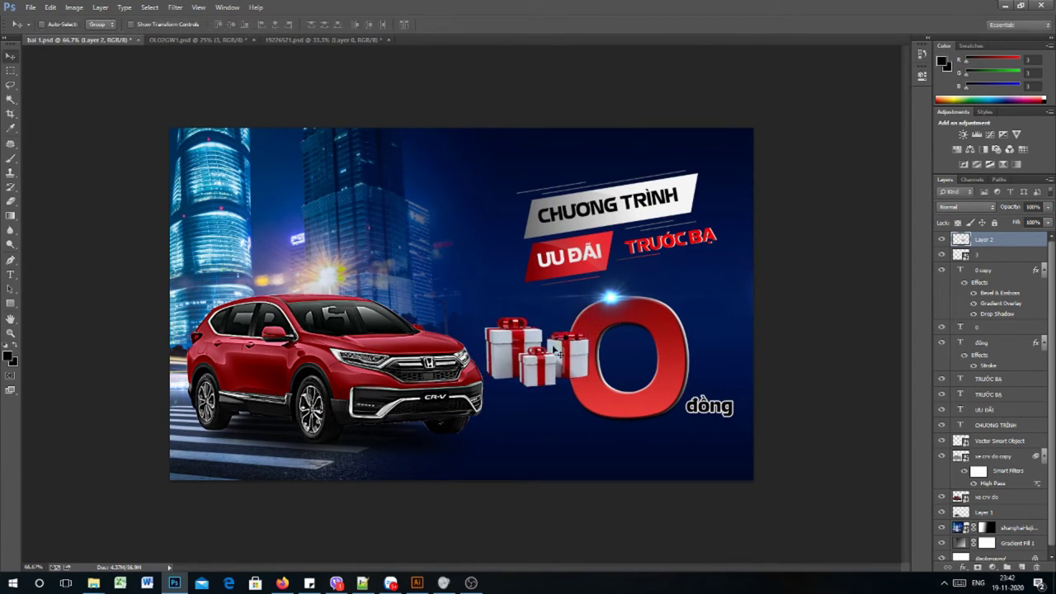
- Scale the gift boxes down to about 75% with Free Transform, keeping them between the car and the red 0
{"action": "key", "text": "ctrl+t"}
{"action": "left_click_drag", "start_coordinate": [482, 316], "coordinate": [551, 359]}
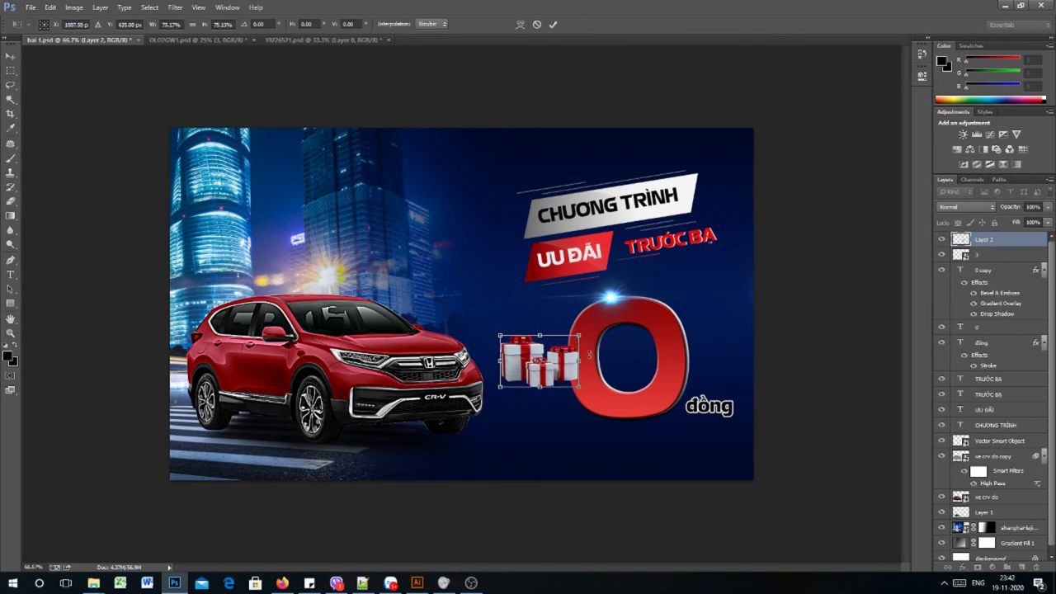
{"action": "key", "text": "Return"}
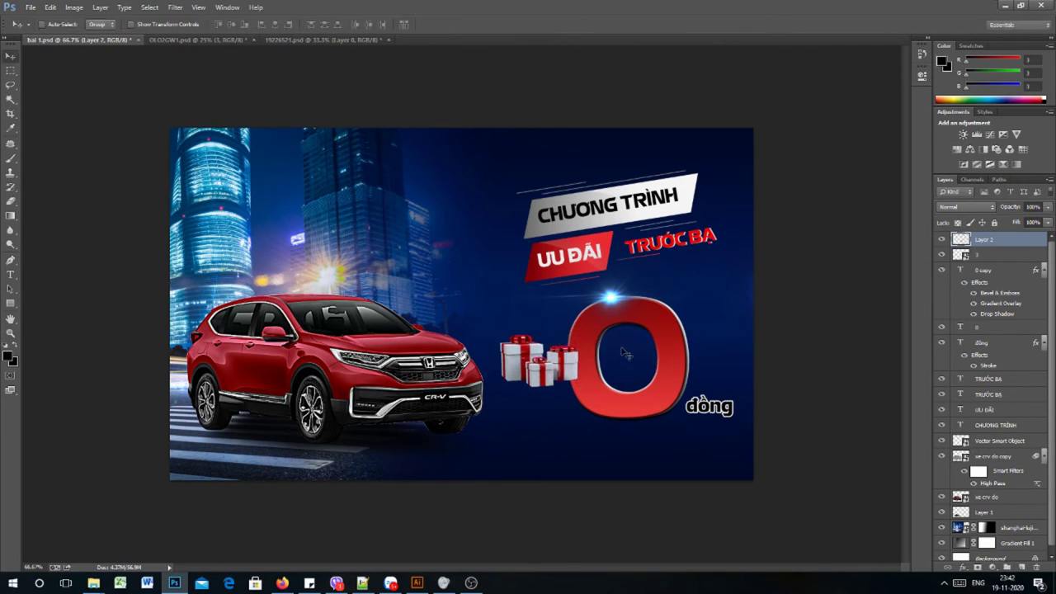
- Select the light flare layer 3, both 0 layers and the đồng text, and shift them together slightly right, clear of the gift boxes
{"action": "left_click", "coordinate": [984, 253]}
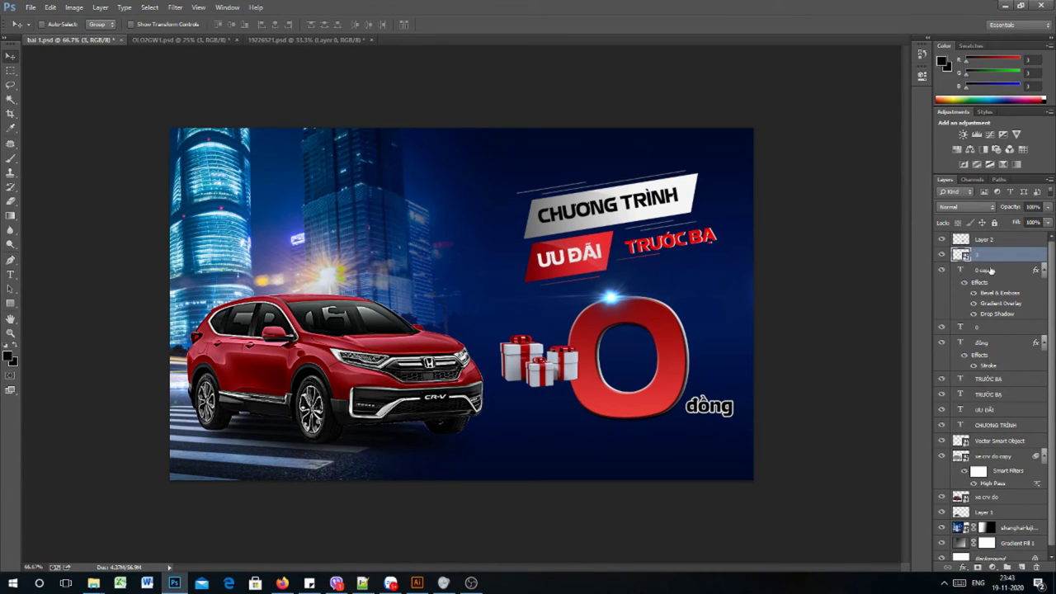
{"action": "left_click", "coordinate": [941, 255]}
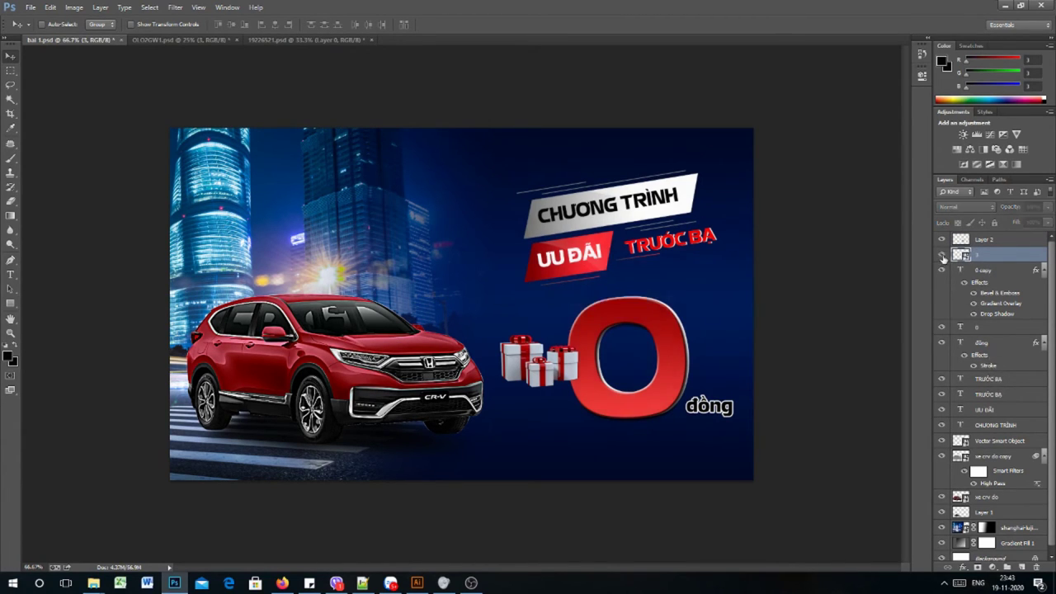
{"action": "left_click", "coordinate": [941, 254]}
{"action": "left_click", "coordinate": [984, 271], "text": "ctrl"}
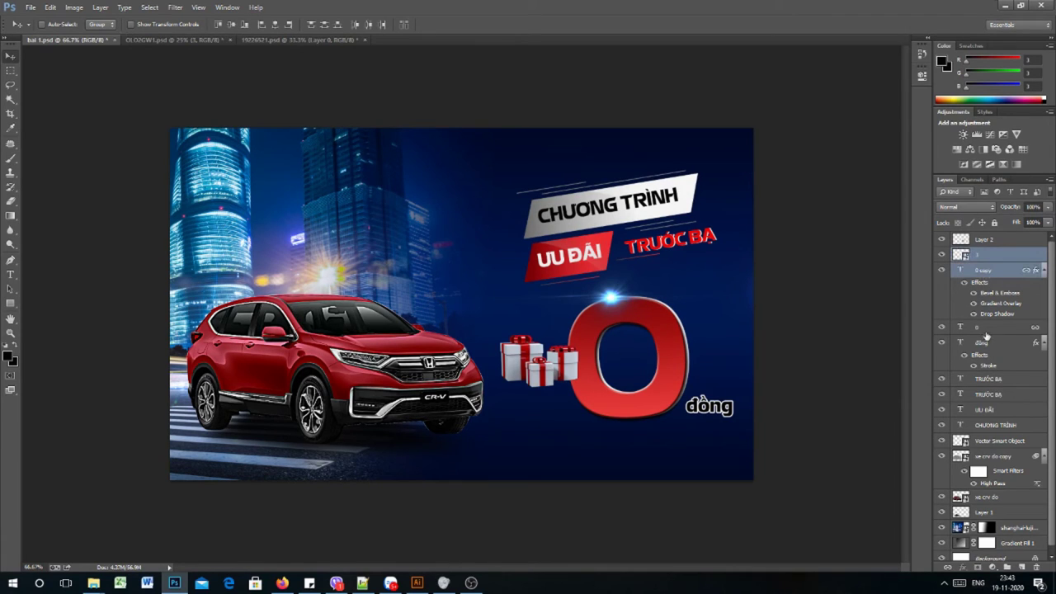
{"action": "left_click", "coordinate": [986, 328], "text": "ctrl"}
{"action": "left_click", "coordinate": [986, 344], "text": "ctrl"}
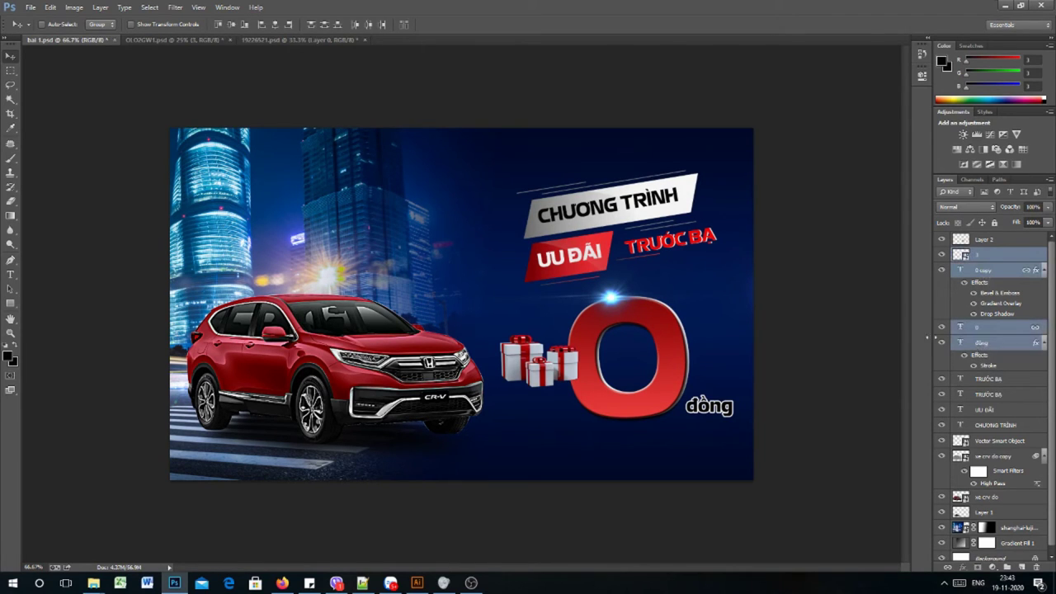
{"action": "left_click_drag", "start_coordinate": [669, 339], "coordinate": [690, 349]}
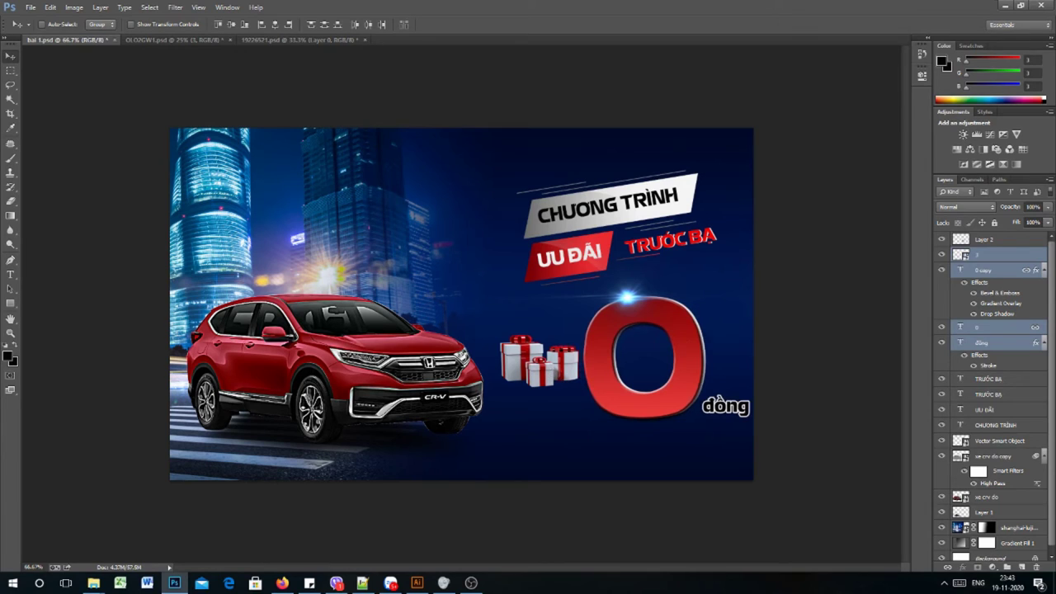
- Rename the gift boxes' Layer 2 to hop qua and nudge the boxes slightly left with Free Transform
{"action": "left_click", "coordinate": [983, 241]}
{"action": "double_click", "coordinate": [984, 240]}
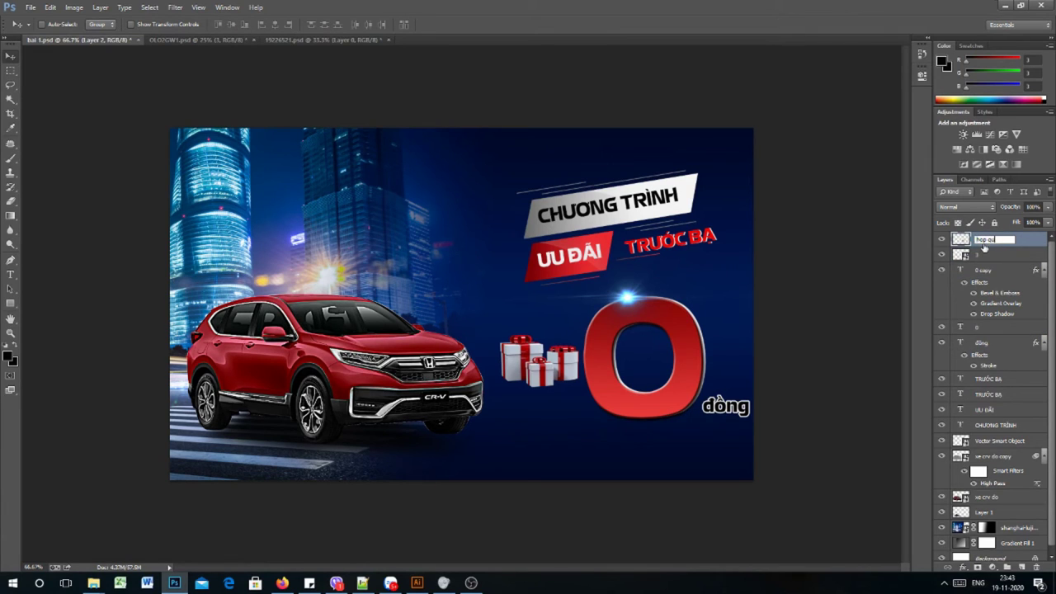
{"action": "type", "text": "hop qua"}
{"action": "key", "text": "Return"}
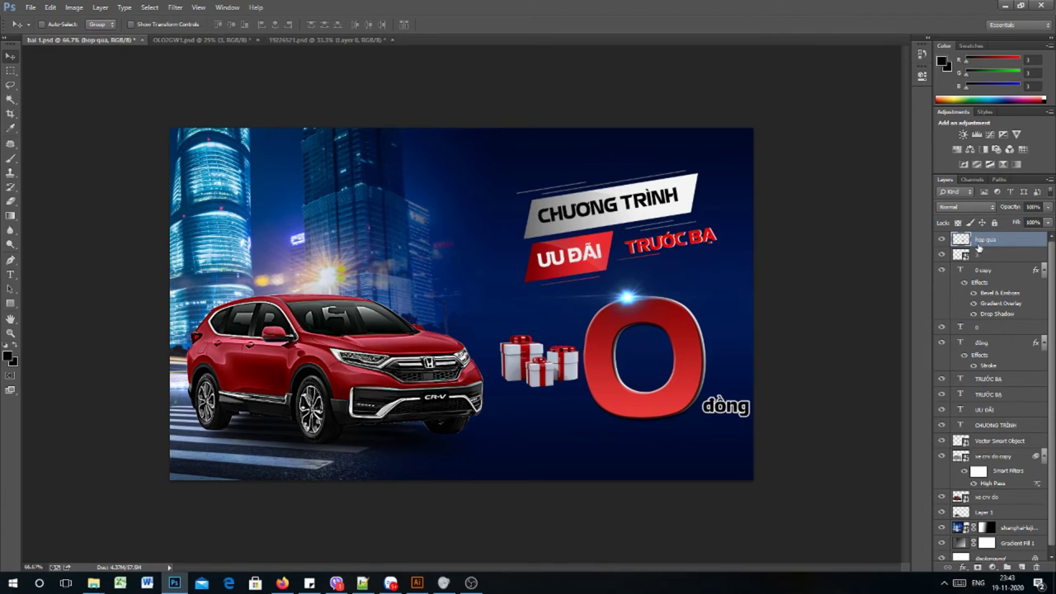
{"action": "key", "text": "ctrl+t"}
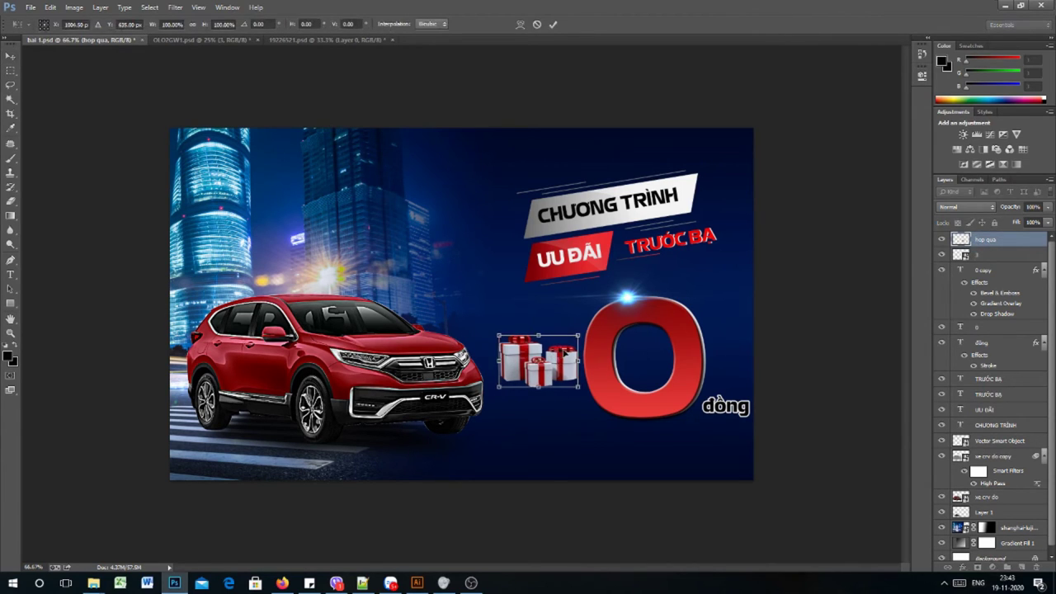
{"action": "key", "text": "Return"}
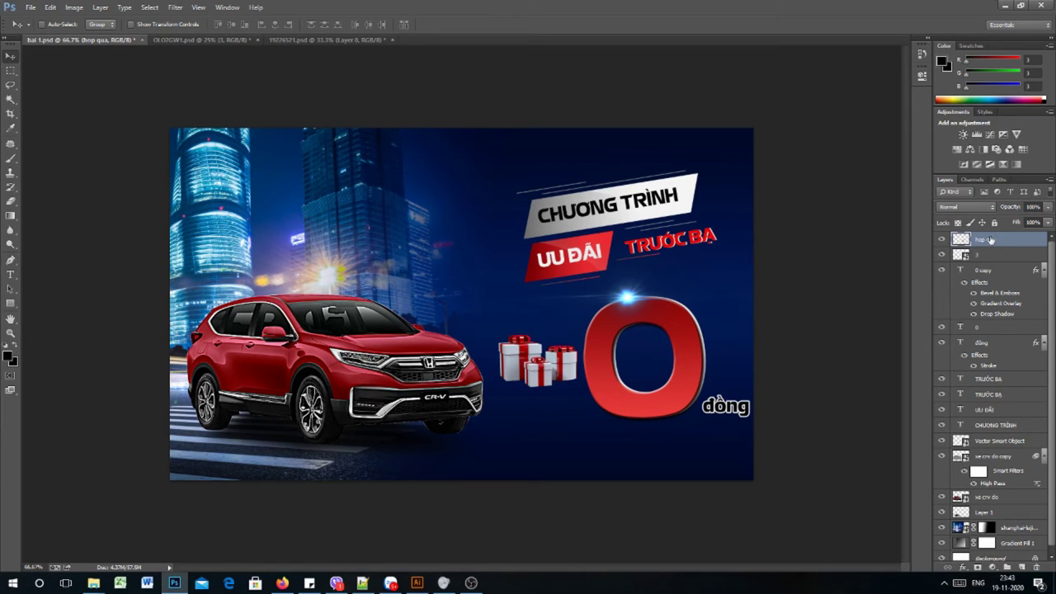
- Duplicate the hop qua layer, move the original's boxes directly below the copy and put them under Free Transform
{"action": "key", "text": "ctrl+j"}
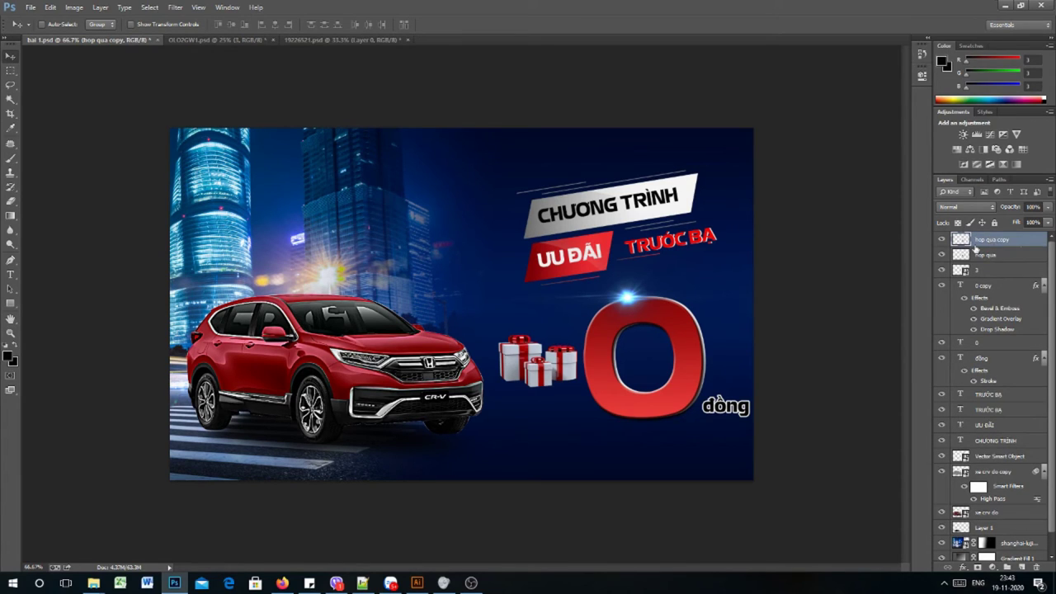
{"action": "left_click", "coordinate": [978, 256]}
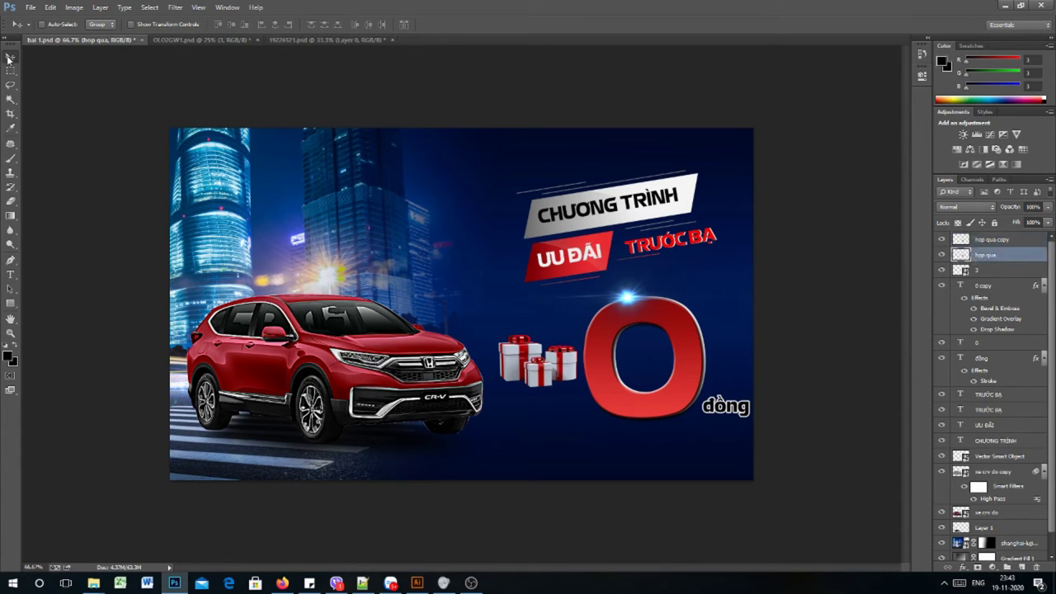
{"action": "left_click_drag", "start_coordinate": [532, 379], "coordinate": [538, 419]}
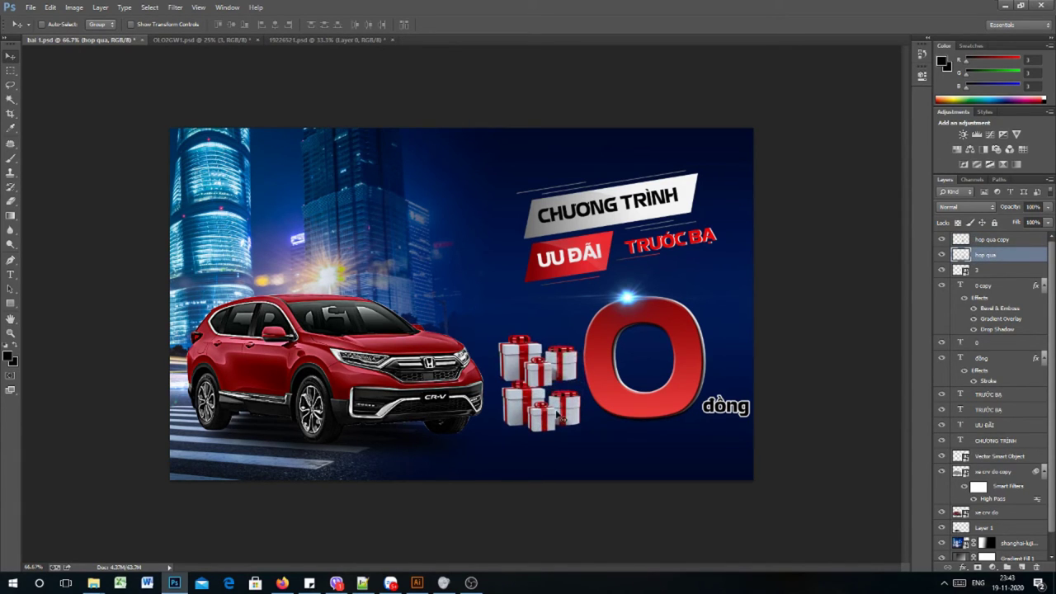
{"action": "key", "text": "ctrl+t"}
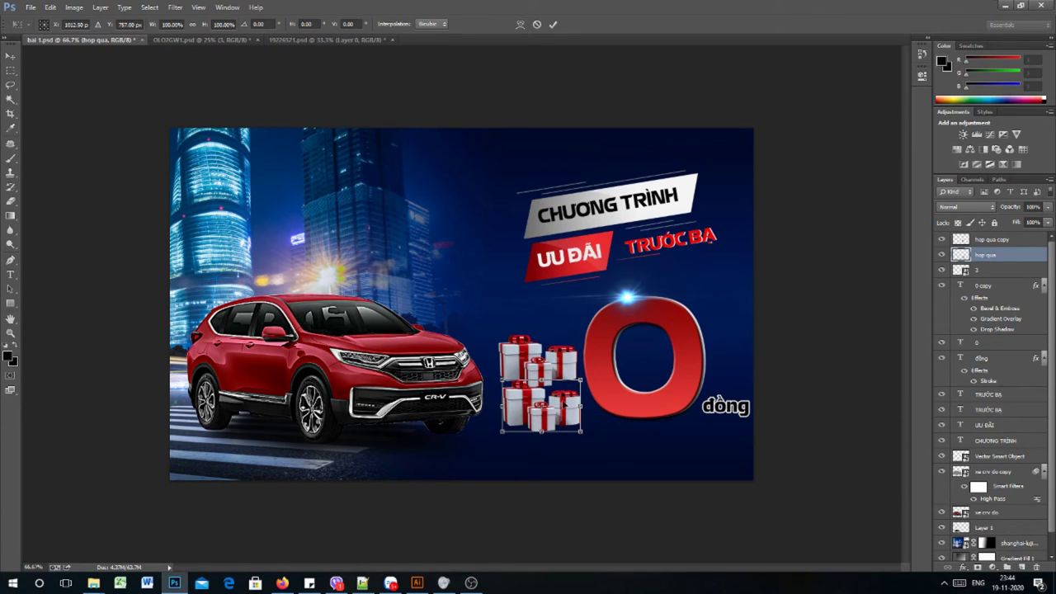
{"action": "right_click", "coordinate": [573, 404]}
{"action": "left_click", "coordinate": [594, 385]}
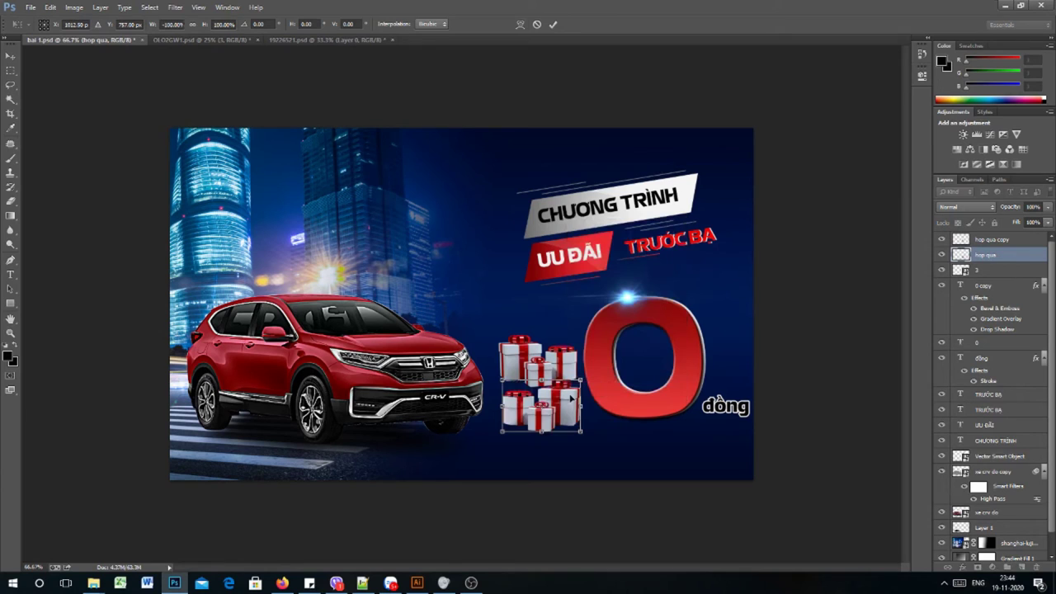
{"action": "key", "text": "ctrl+z"}
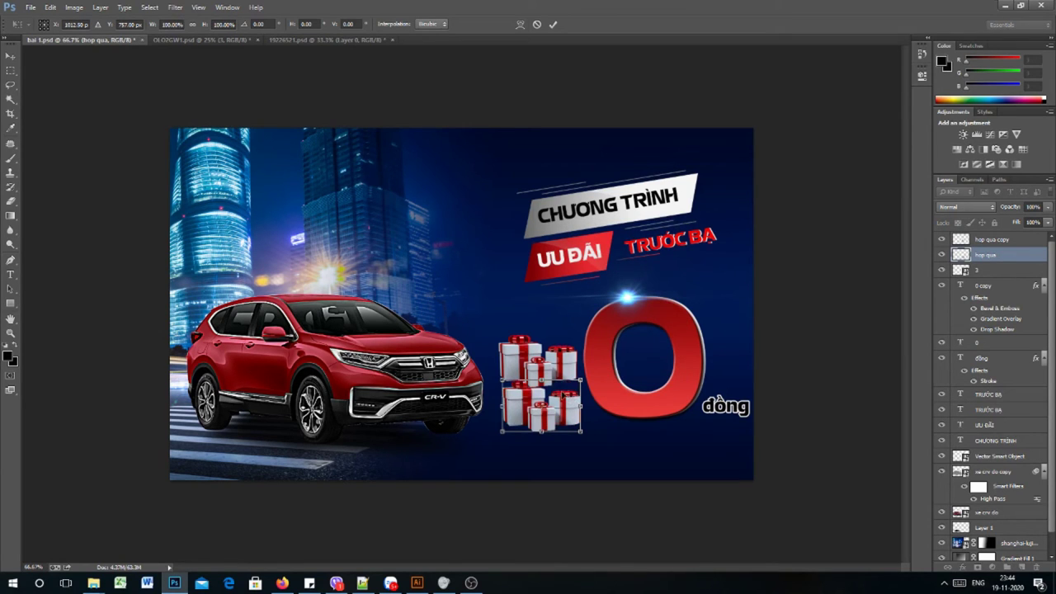
- Flip the lower gift boxes vertically and move them slightly up to form a mirrored reflection beneath the upright boxes
{"action": "right_click", "coordinate": [560, 401]}
{"action": "left_click", "coordinate": [576, 394]}
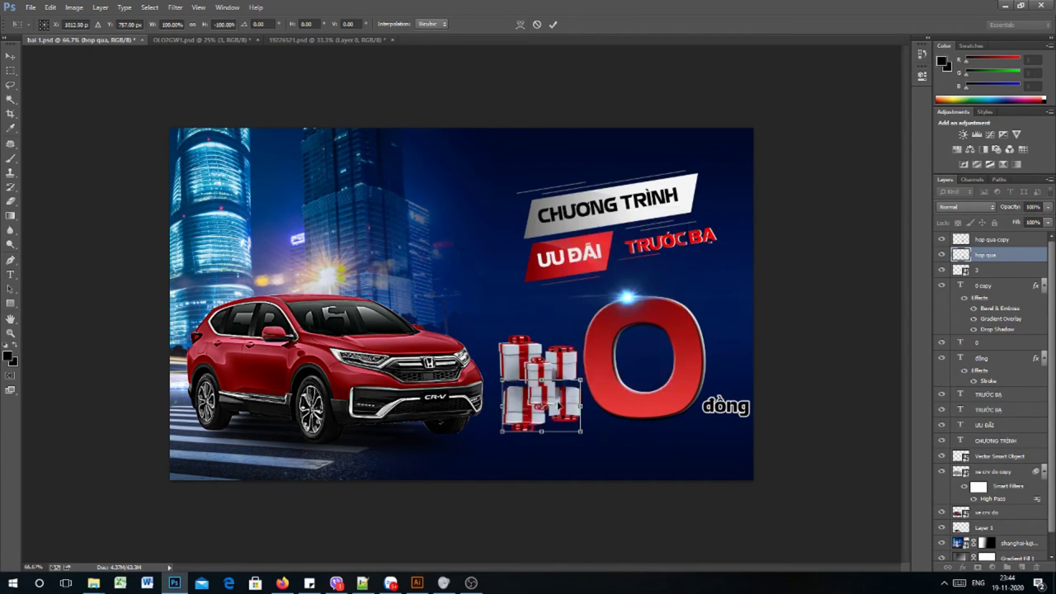
{"action": "left_click_drag", "start_coordinate": [560, 405], "coordinate": [557, 399]}
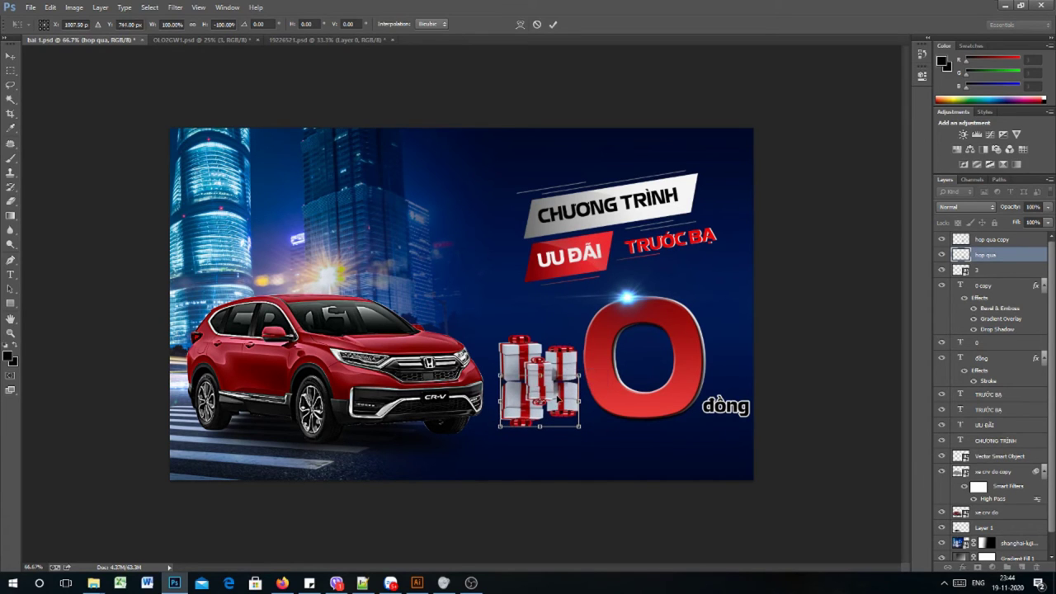
{"action": "key", "text": "Return"}
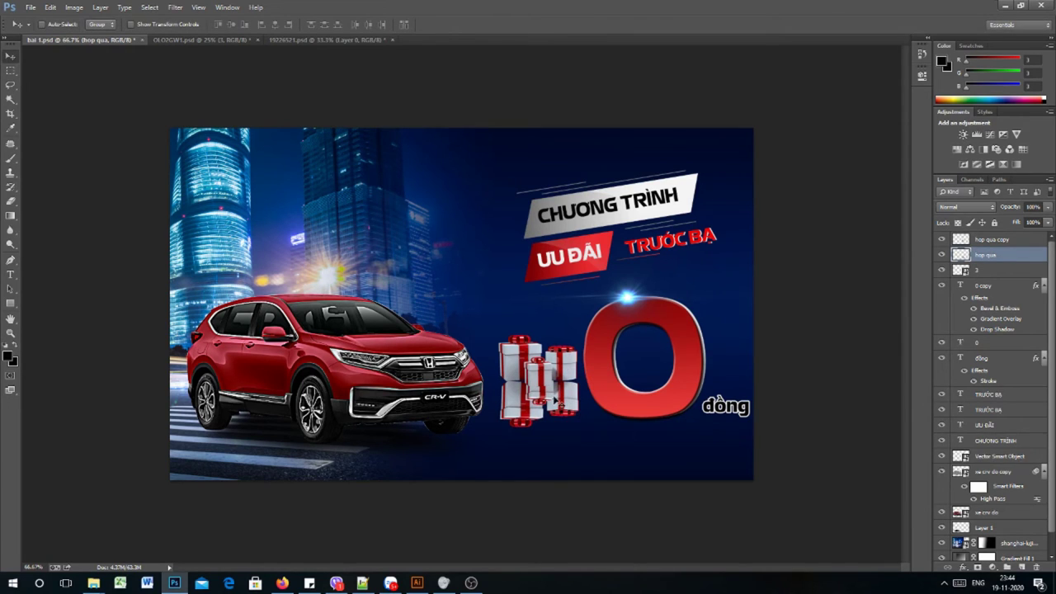
- Squash the mirrored boxes to about 62% height, skew them horizontally about 25°, and nudge them left and up against the upright boxes
{"action": "key", "text": "ctrl+t"}
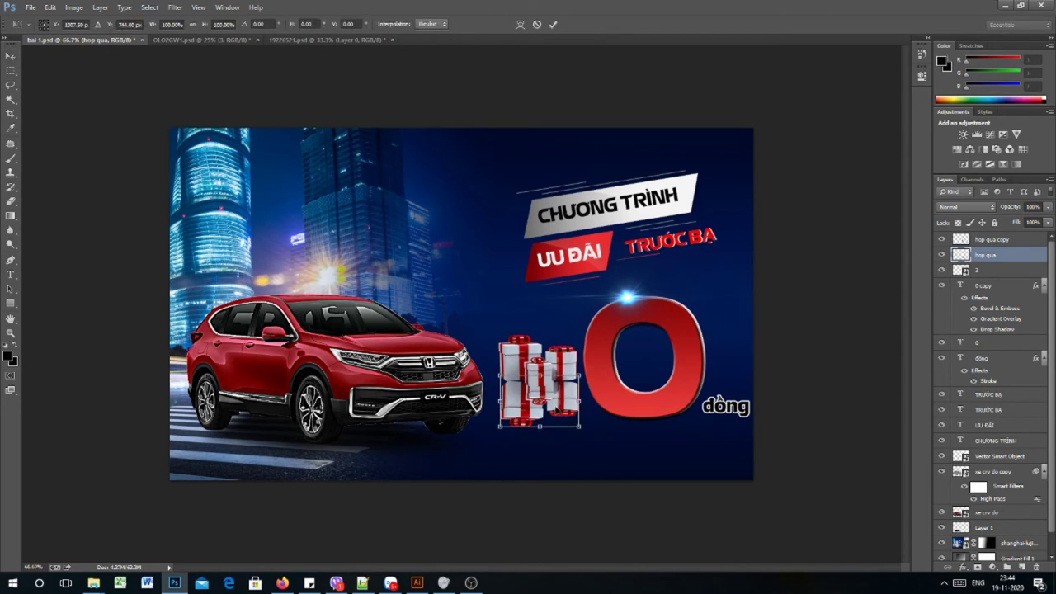
{"action": "left_click_drag", "start_coordinate": [540, 430], "coordinate": [556, 410]}
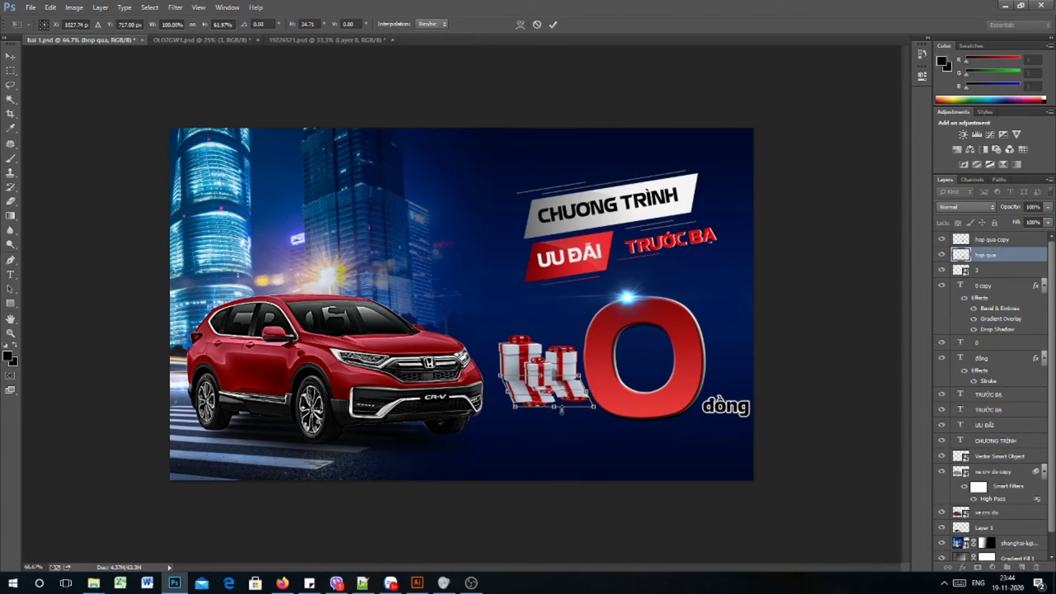
{"action": "key", "text": "Left"}
{"action": "key", "text": "Left"}
{"action": "key", "text": "Left"}
{"action": "key", "text": "Left"}
{"action": "key", "text": "Up"}
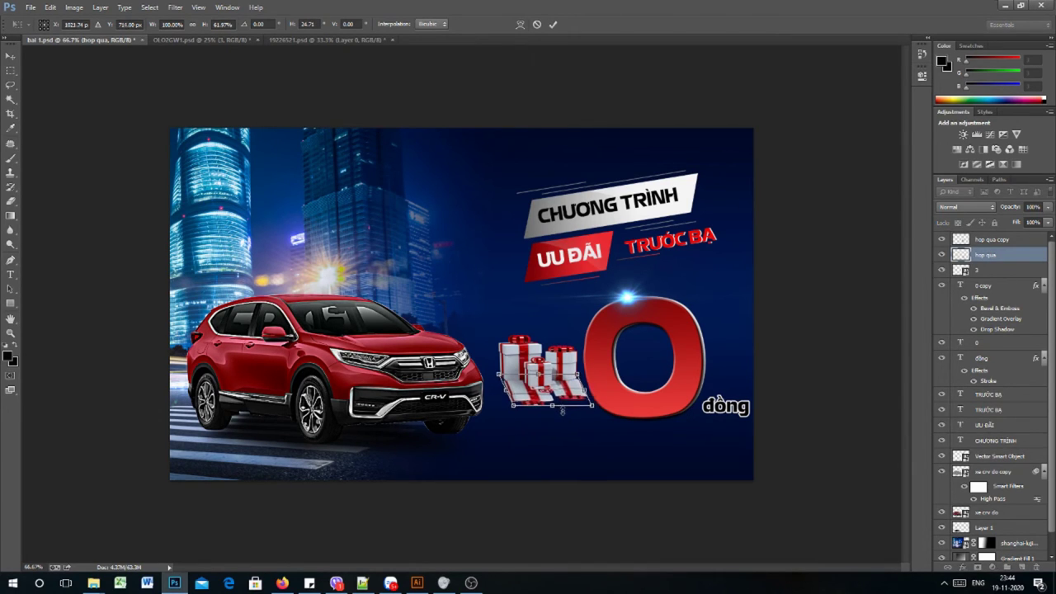
{"action": "key", "text": "Left"}
{"action": "key", "text": "Left"}
{"action": "key", "text": "Return"}
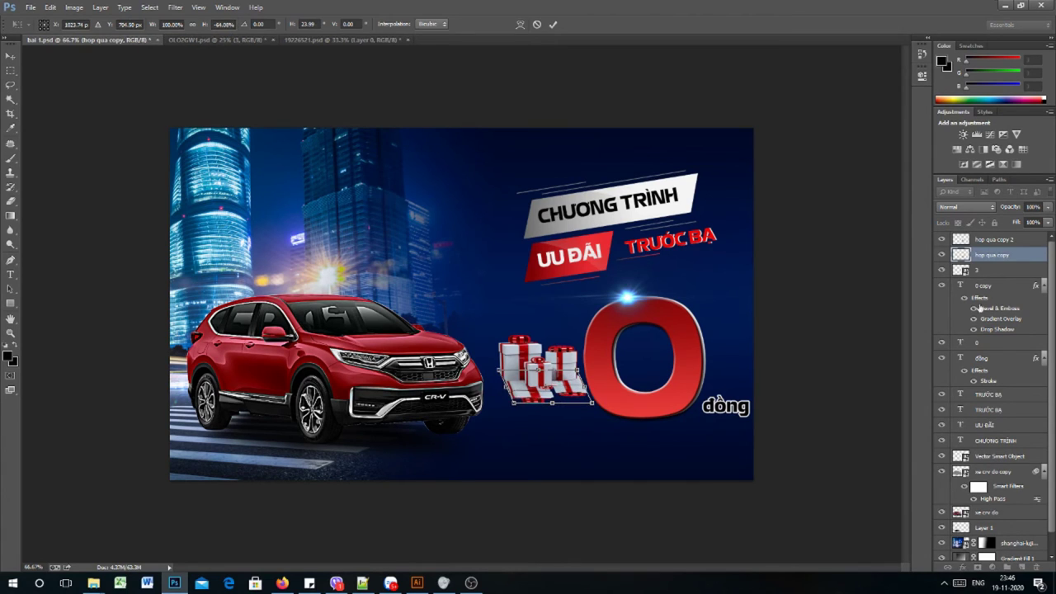
- Lower the fill of the mirrored gift boxes' layer to 32% and return to the Move tool
{"action": "key", "text": "g"}
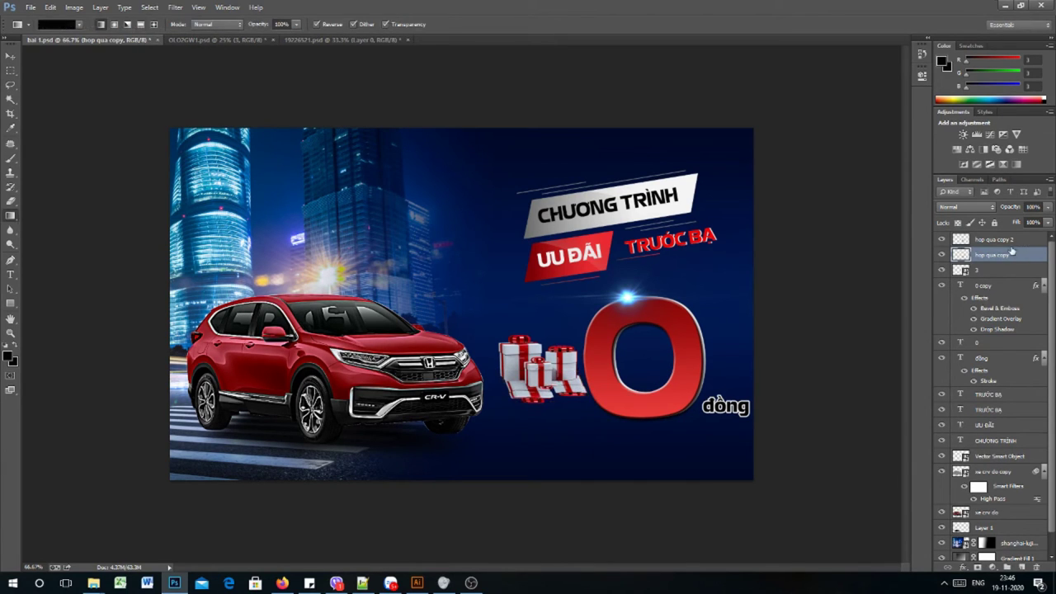
{"action": "left_click", "coordinate": [1047, 224]}
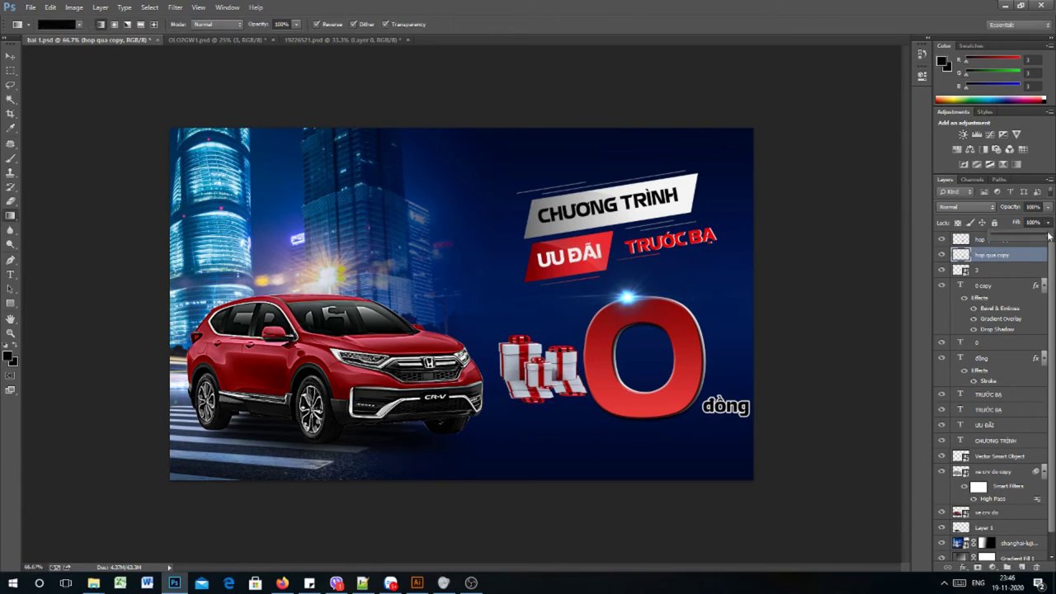
{"action": "left_click_drag", "start_coordinate": [1035, 237], "coordinate": [1011, 238]}
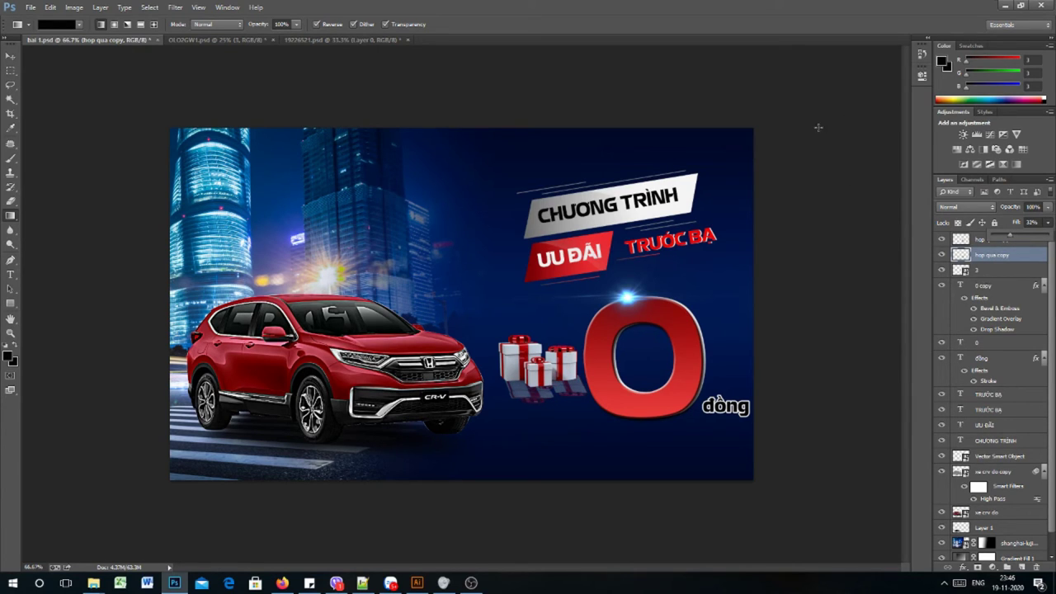
{"action": "left_click", "coordinate": [7, 55]}
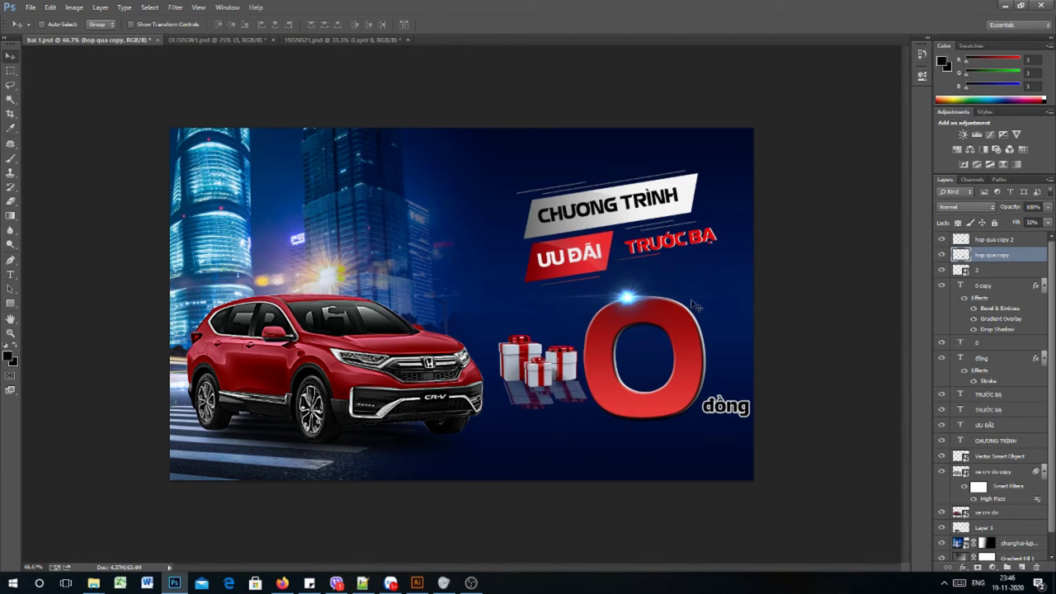
- Select only the đồng text layer and scale it down to about 85% with Free Transform
{"action": "left_click", "coordinate": [989, 286]}
{"action": "left_click", "coordinate": [985, 359], "text": "shift"}
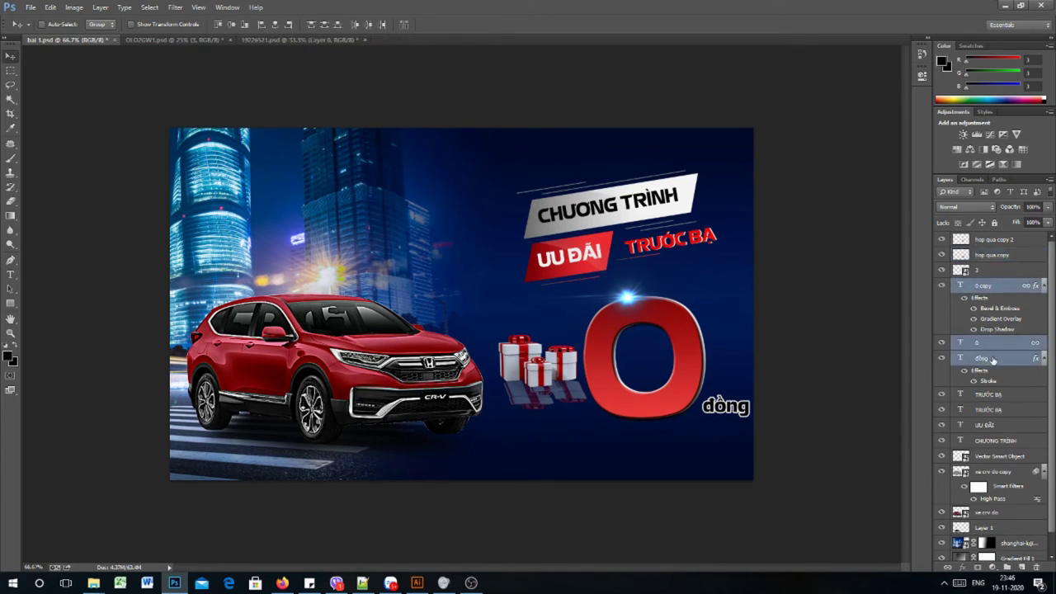
{"action": "left_click", "coordinate": [991, 360]}
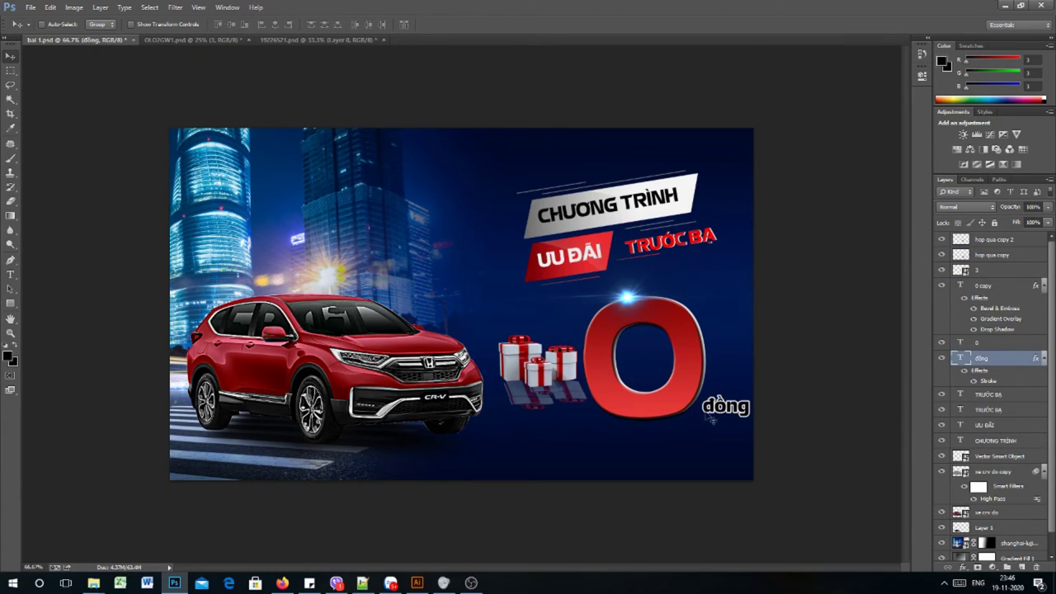
{"action": "key", "text": "ctrl+t"}
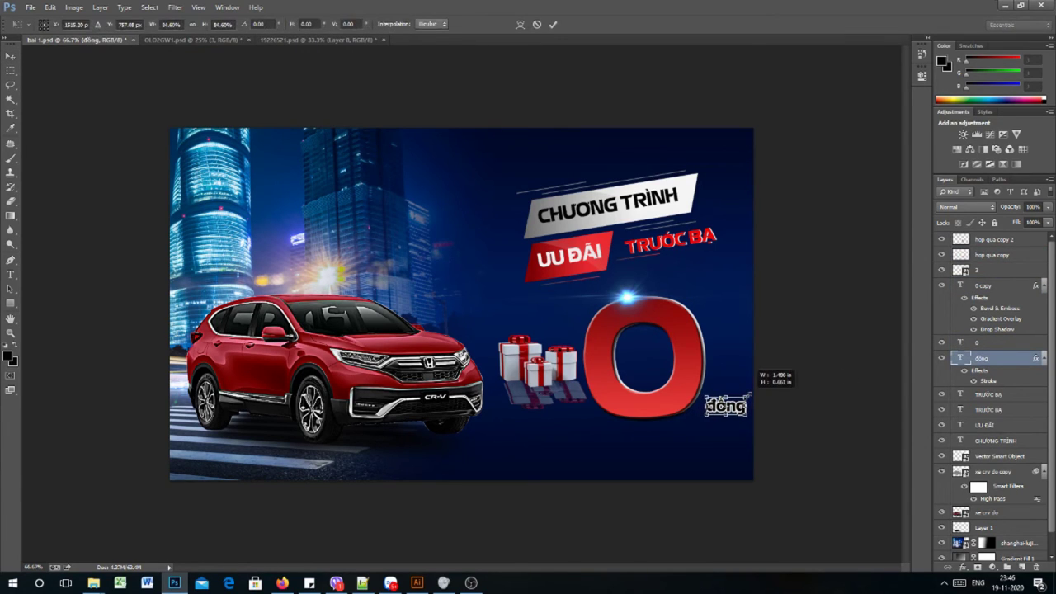
{"action": "left_click_drag", "start_coordinate": [752, 394], "coordinate": [746, 396]}
{"action": "key", "text": "Return"}
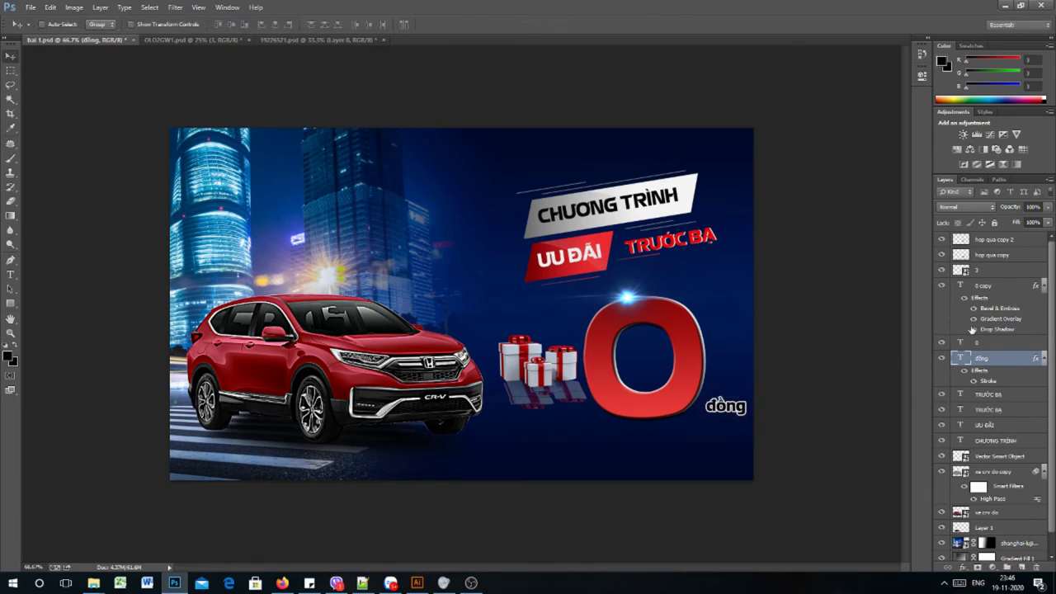
- Select both 0 text layers and the light-flare layer, scale them together to about 95%, and shift them slightly right
{"action": "left_click", "coordinate": [981, 342]}
{"action": "left_click", "coordinate": [982, 286], "text": "shift"}
{"action": "key", "text": "ctrl+t"}
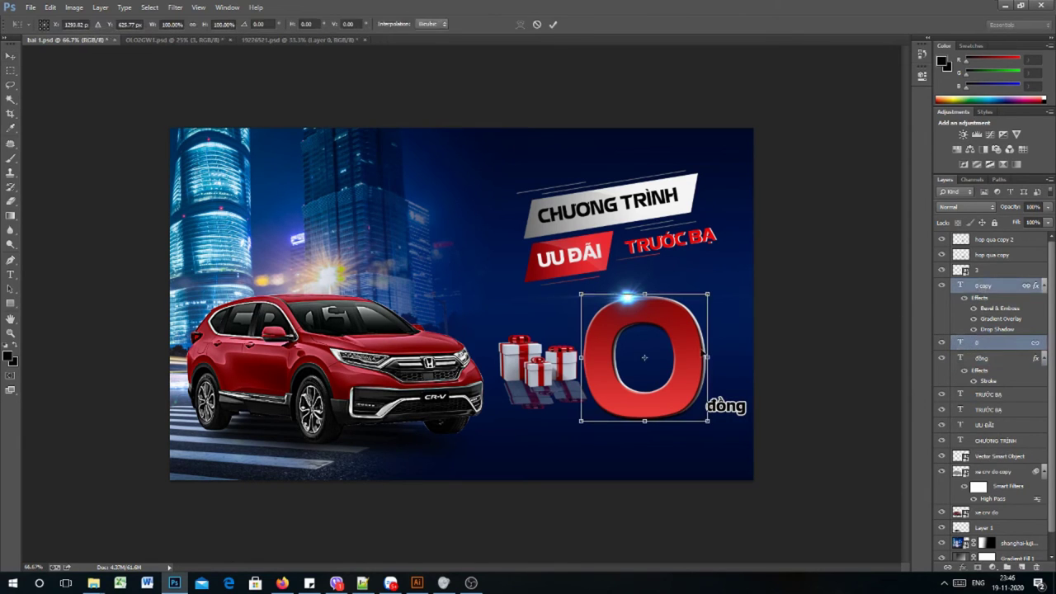
{"action": "key", "text": "Return"}
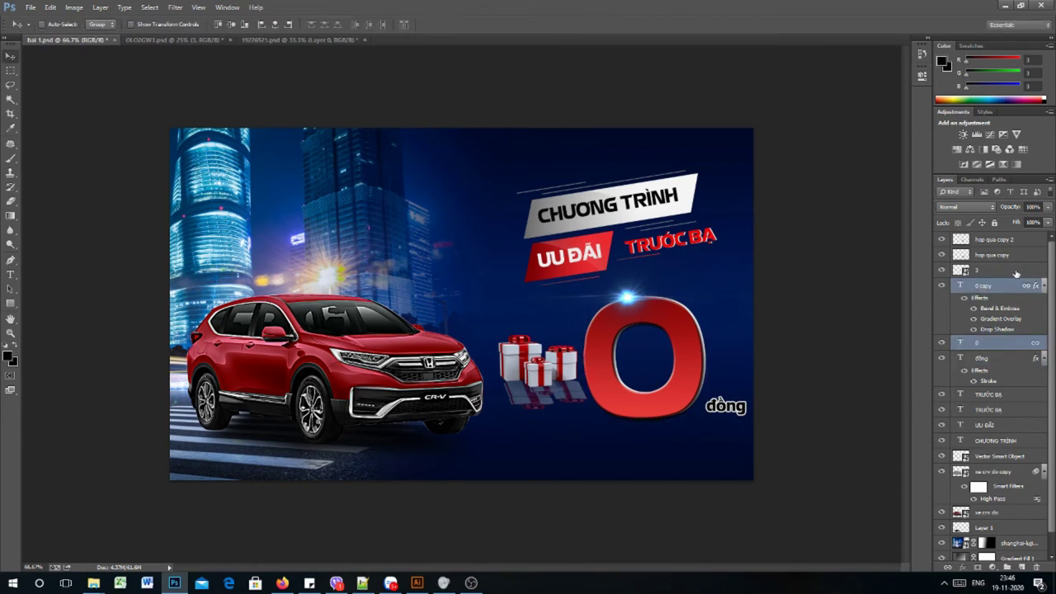
{"action": "left_click", "coordinate": [1005, 272], "text": "shift"}
{"action": "key", "text": "ctrl+t"}
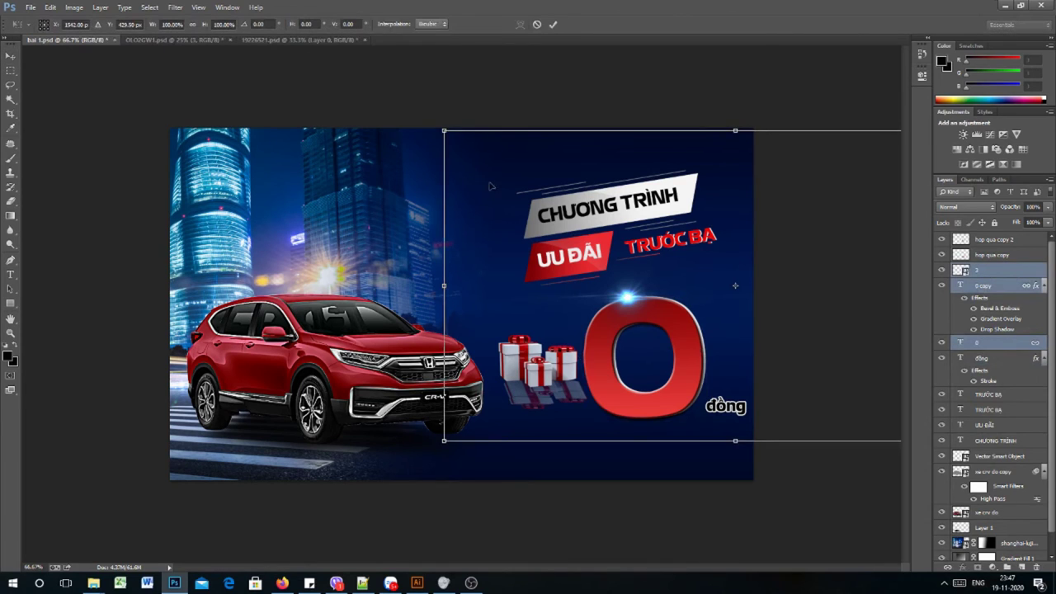
{"action": "left_click_drag", "start_coordinate": [444, 130], "coordinate": [483, 111]}
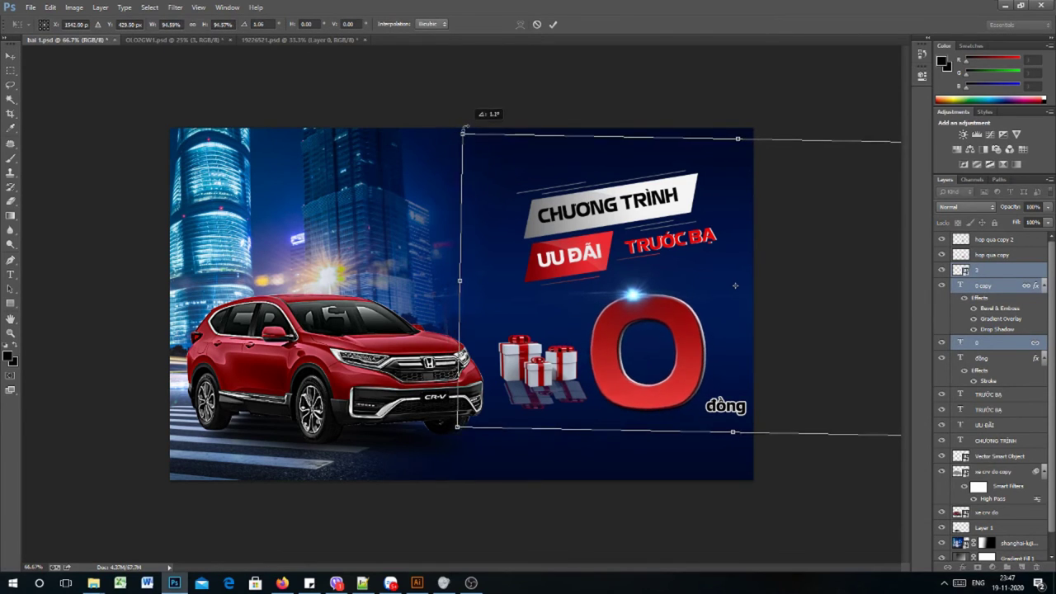
{"action": "key", "text": "Return"}
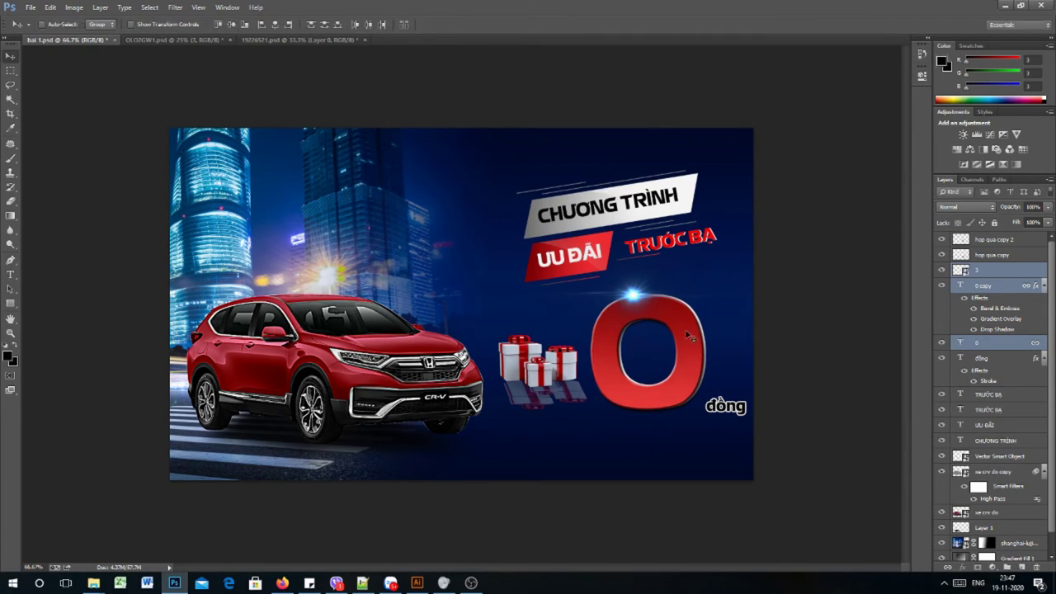
{"action": "key", "text": "ctrl+z"}
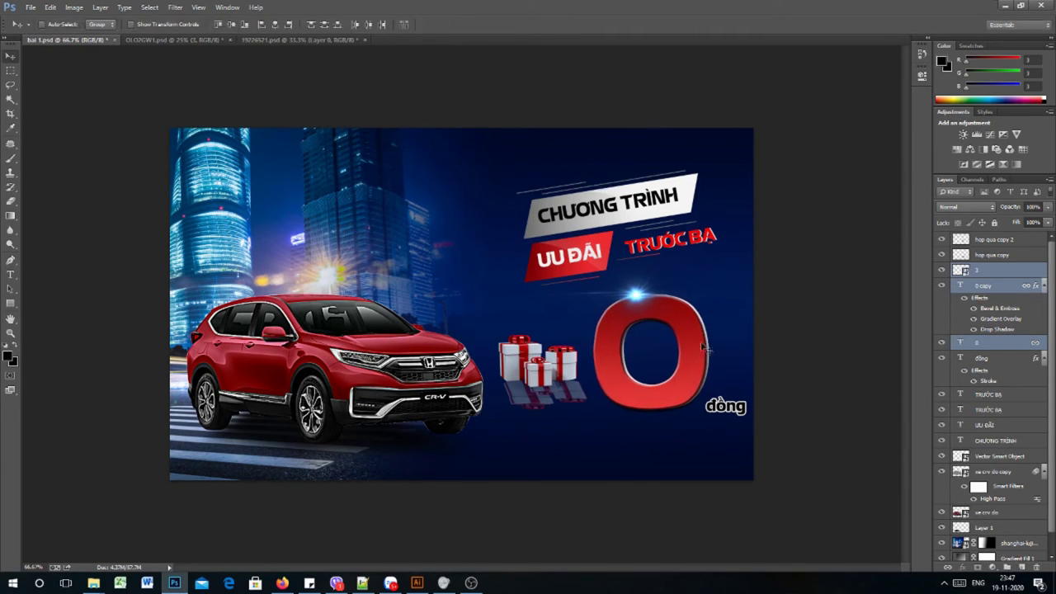
- Select both gift box layers, nudge the boxes and their reflection slightly right, and save the document
{"action": "left_click", "coordinate": [993, 255]}
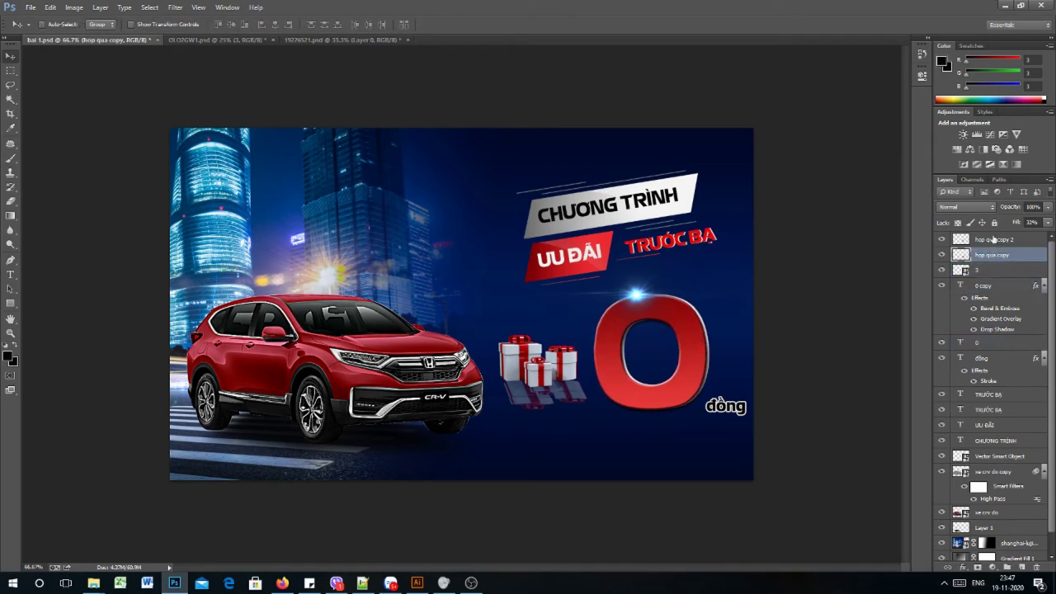
{"action": "left_click", "coordinate": [994, 240], "text": "shift"}
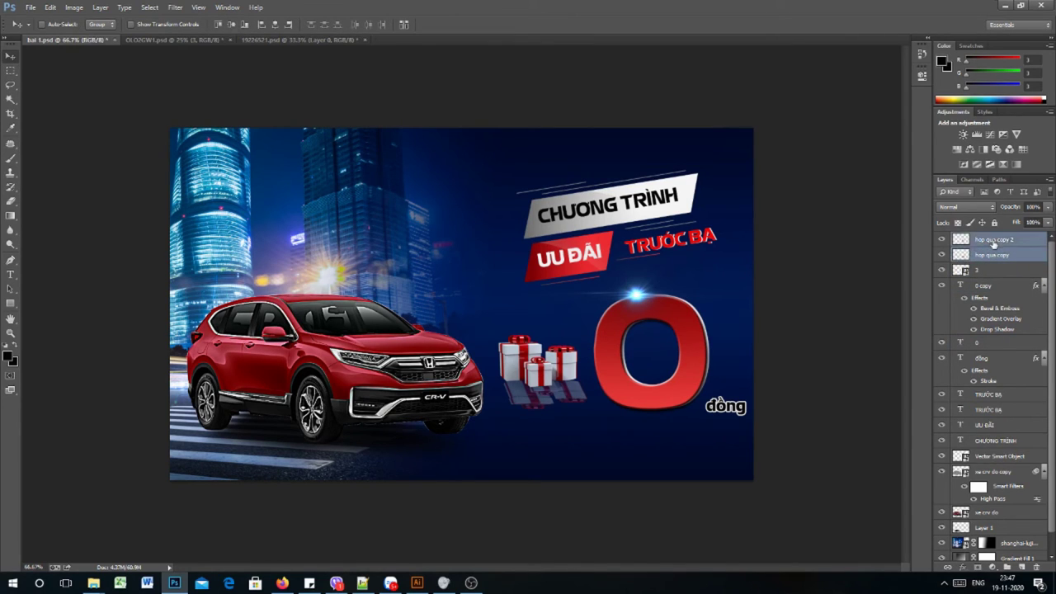
{"action": "left_click_drag", "start_coordinate": [557, 341], "coordinate": [558, 342]}
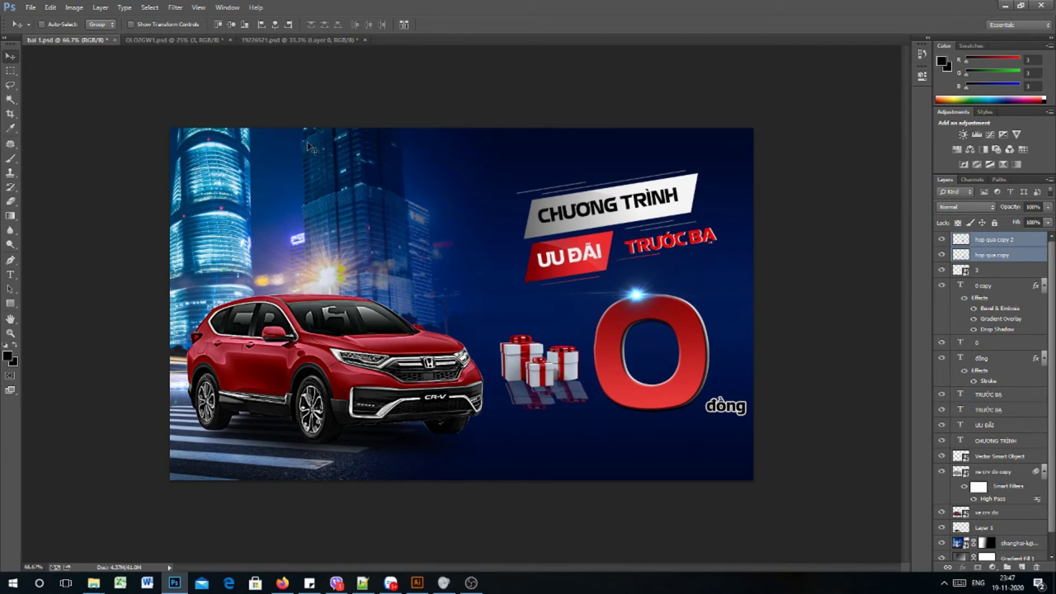
{"action": "key", "text": "ctrl+s"}
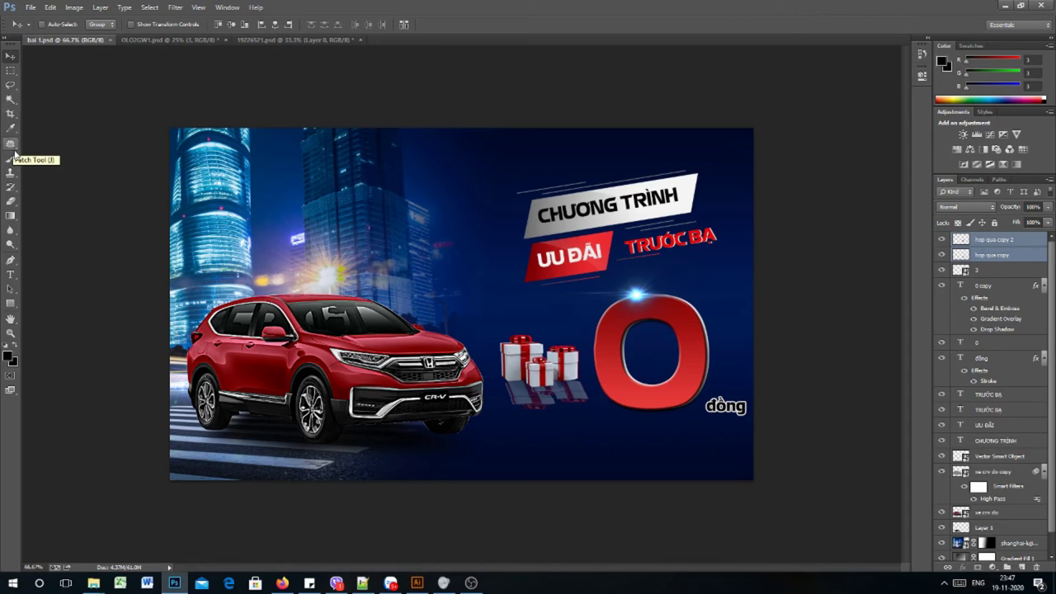
- Add the text CR-V in UTM Bremitage below the gift boxes and return to the Move tool
{"action": "left_click", "coordinate": [11, 274]}
{"action": "left_click", "coordinate": [556, 445]}
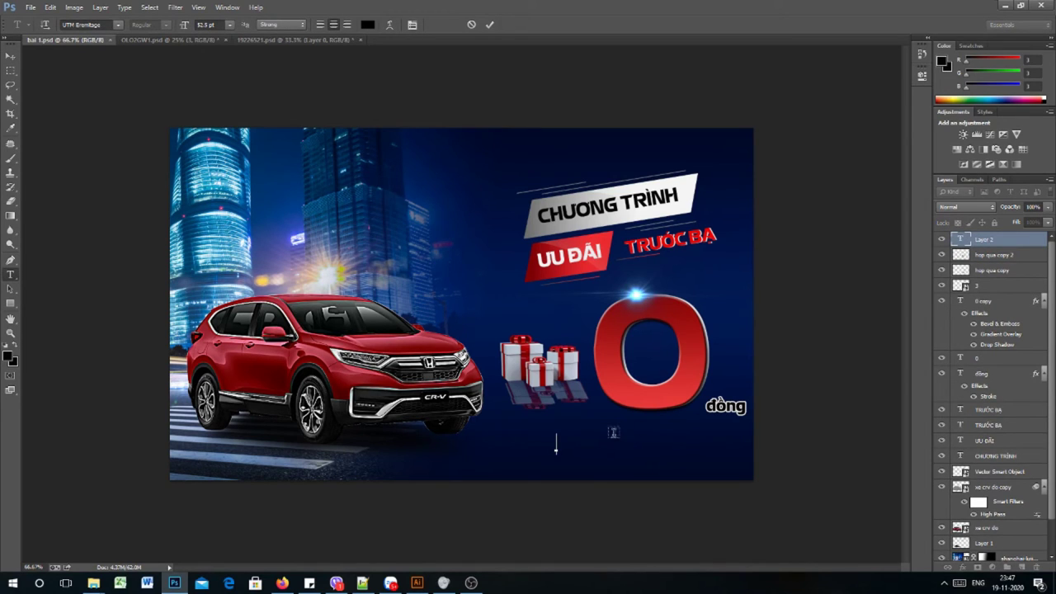
{"action": "type", "text": "c"}
{"action": "type", "text": "b"}
{"action": "type", "text": "-V"}
{"action": "key", "text": "ctrl+a"}
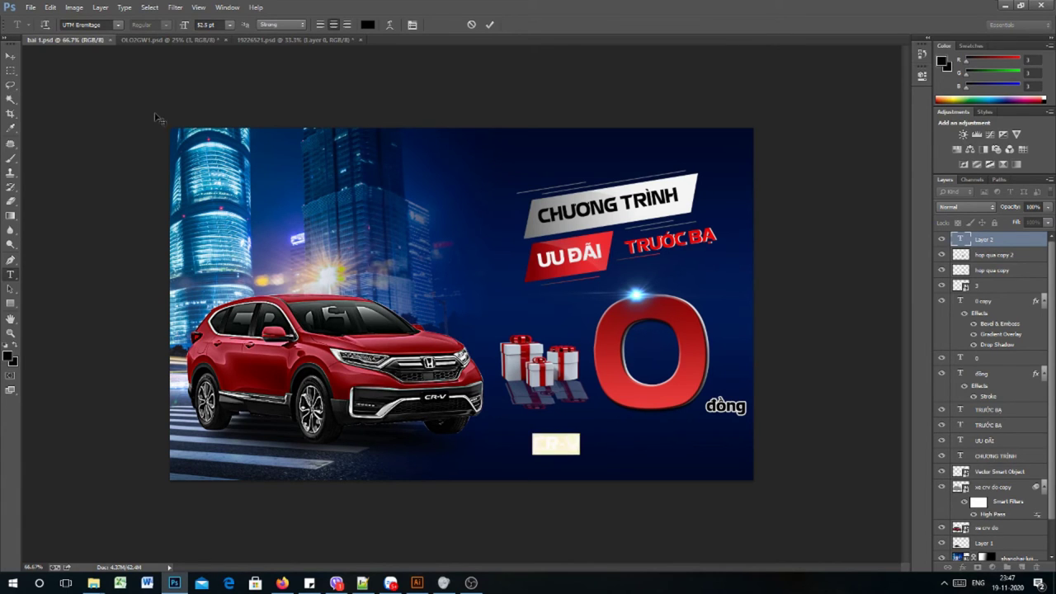
{"action": "left_click", "coordinate": [11, 56]}
- Scale the CR-V text up to about 256% around its centre with Free Transform
{"action": "key", "text": "ctrl+t"}
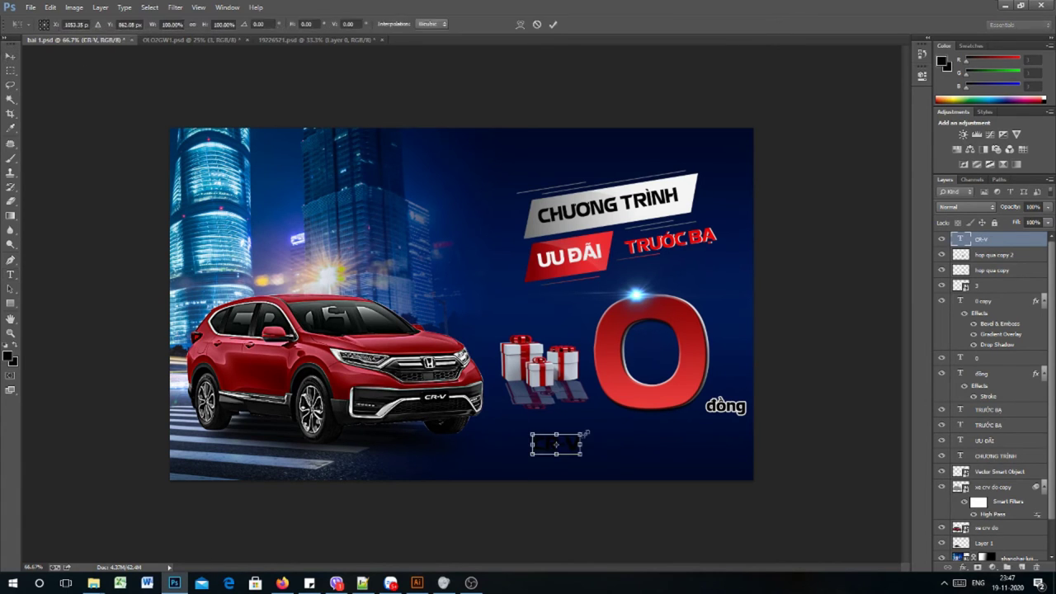
{"action": "left_click_drag", "start_coordinate": [584, 430], "coordinate": [618, 418]}
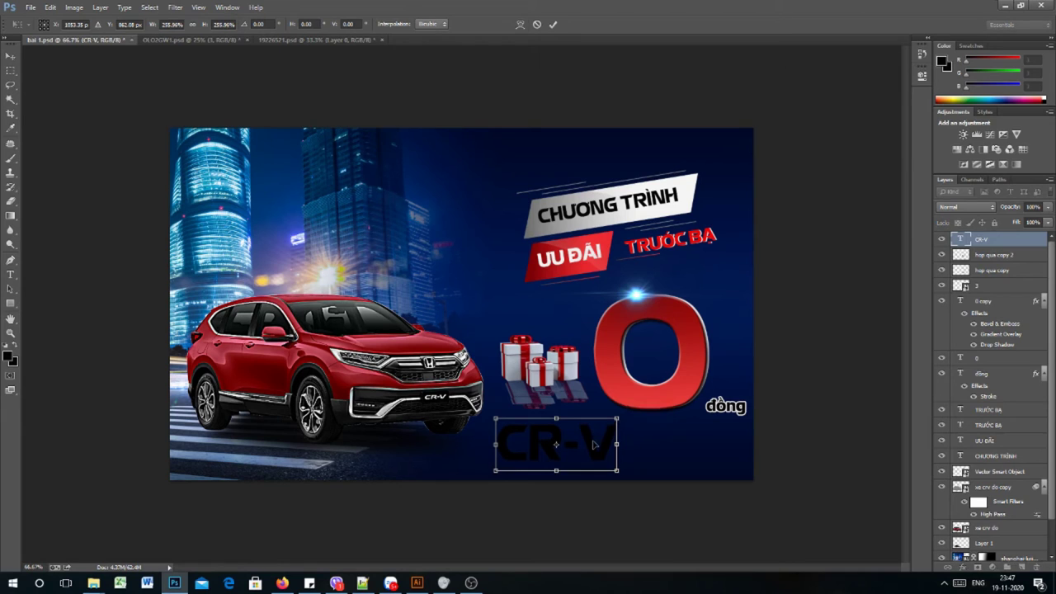
{"action": "key", "text": "Return"}
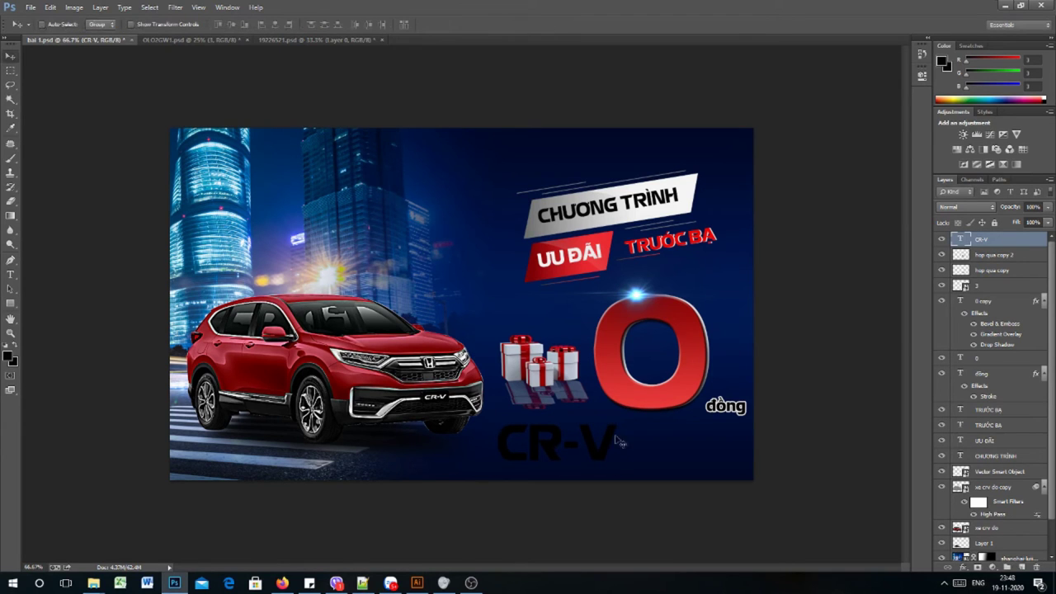
{"action": "right_click", "coordinate": [971, 242]}
{"action": "left_click", "coordinate": [907, 120]}
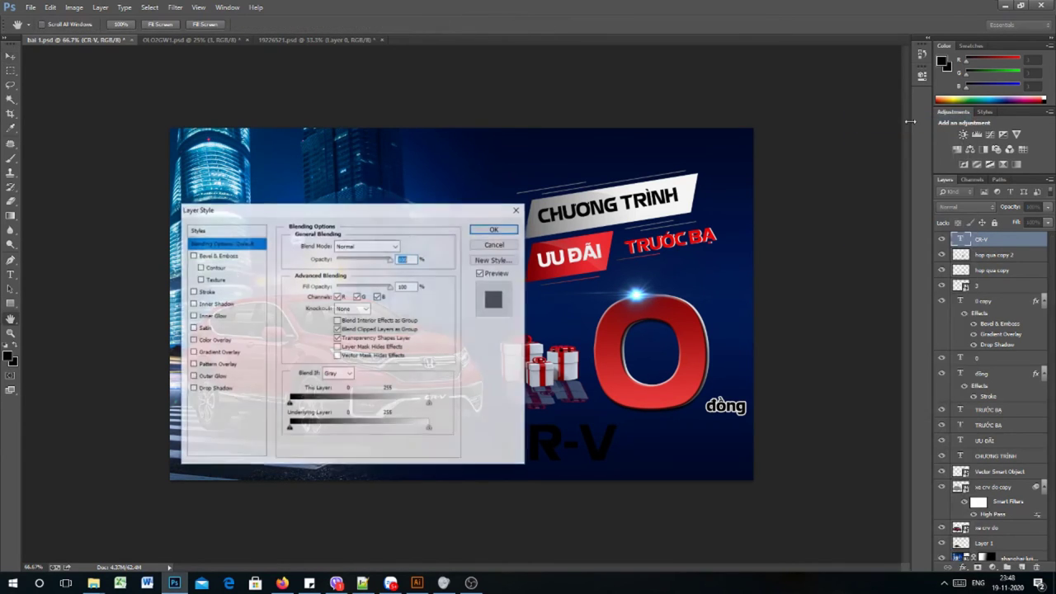
{"action": "left_click_drag", "start_coordinate": [353, 211], "coordinate": [272, 178]}
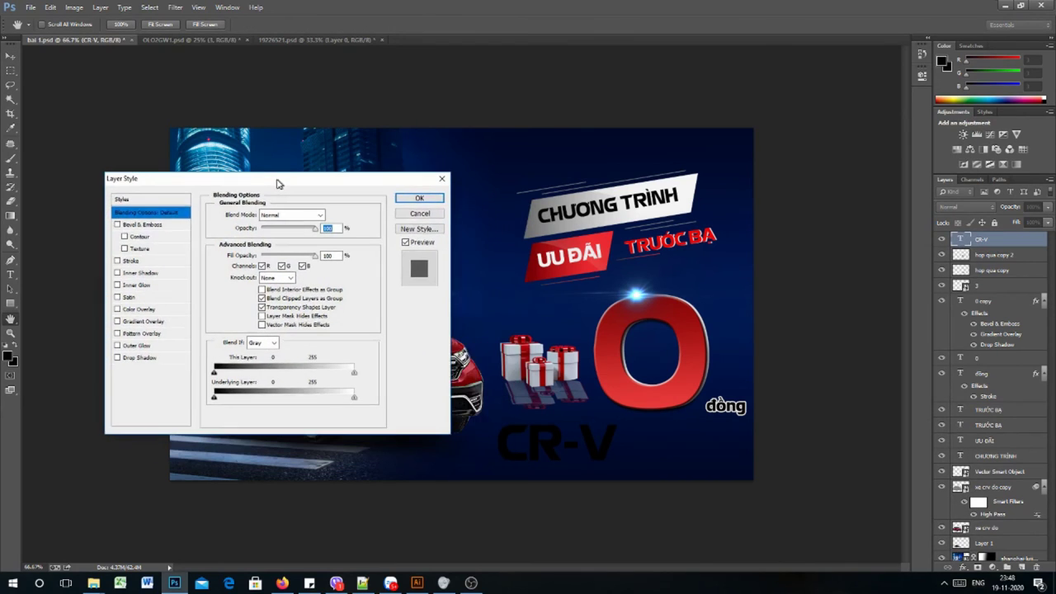
{"action": "left_click", "coordinate": [113, 321]}
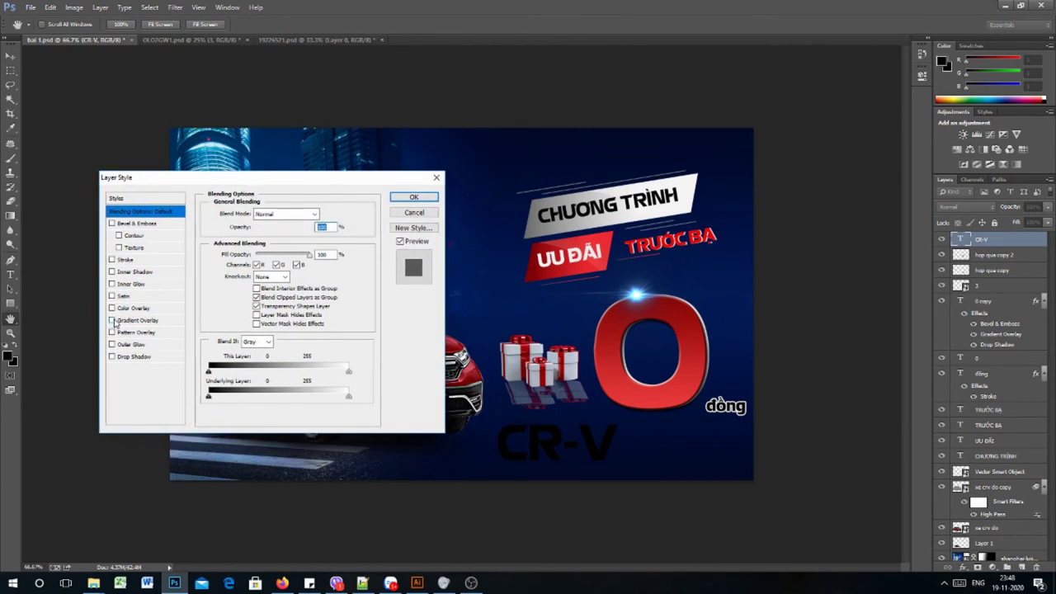
{"action": "left_click", "coordinate": [127, 326]}
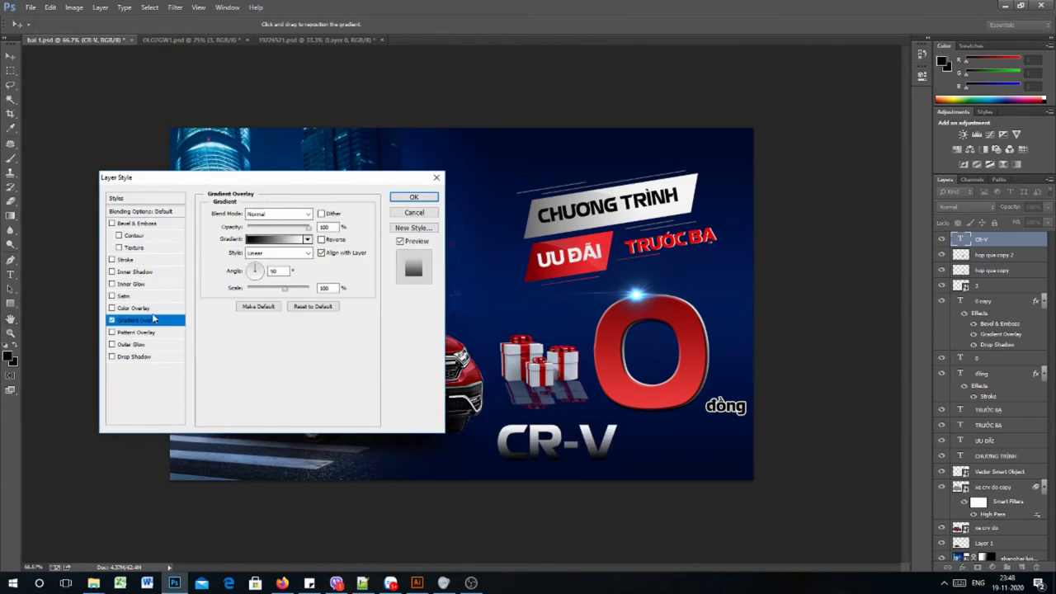
{"action": "left_click", "coordinate": [274, 252]}
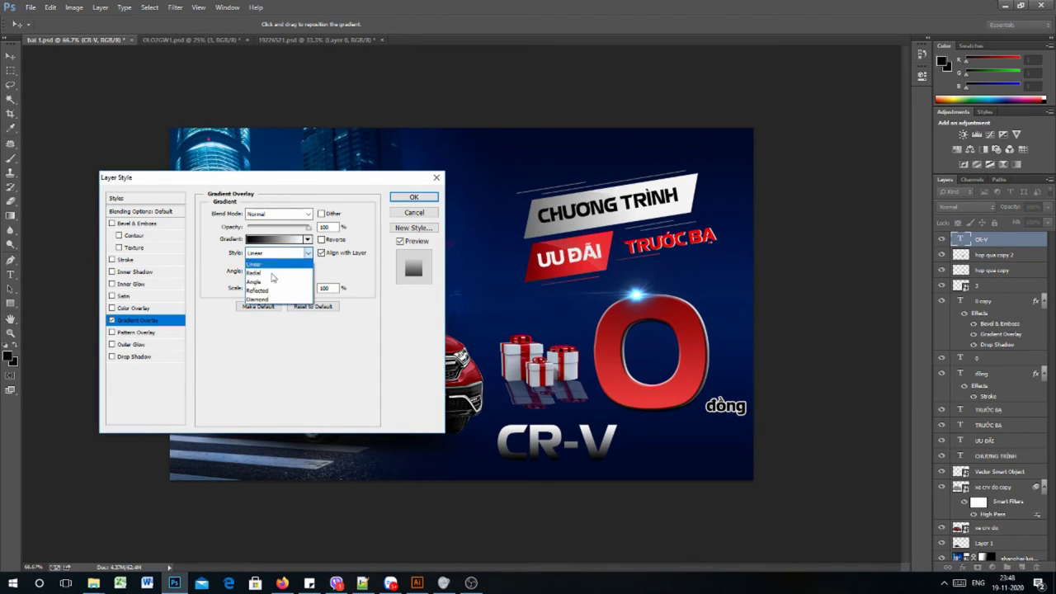
{"action": "left_click", "coordinate": [275, 294]}
{"action": "left_click", "coordinate": [274, 252]}
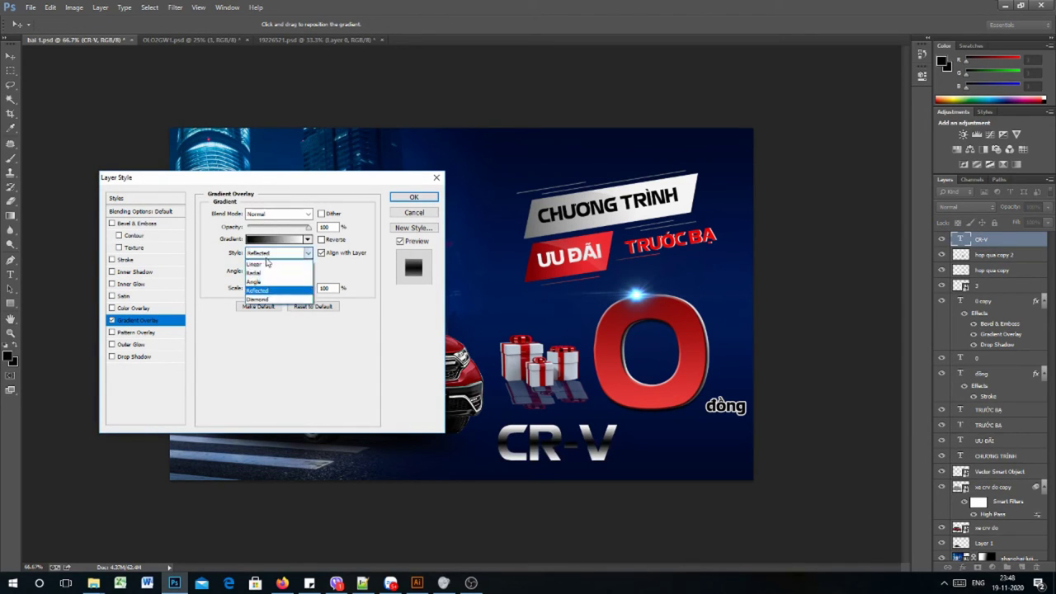
{"action": "left_click", "coordinate": [279, 261]}
{"action": "left_click", "coordinate": [280, 240]}
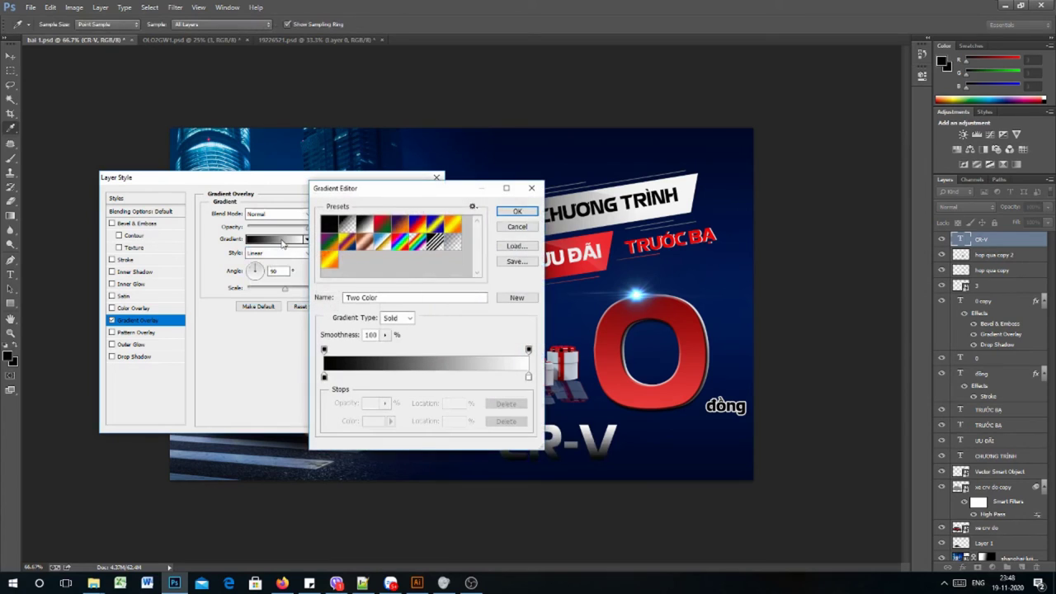
{"action": "left_click", "coordinate": [454, 244]}
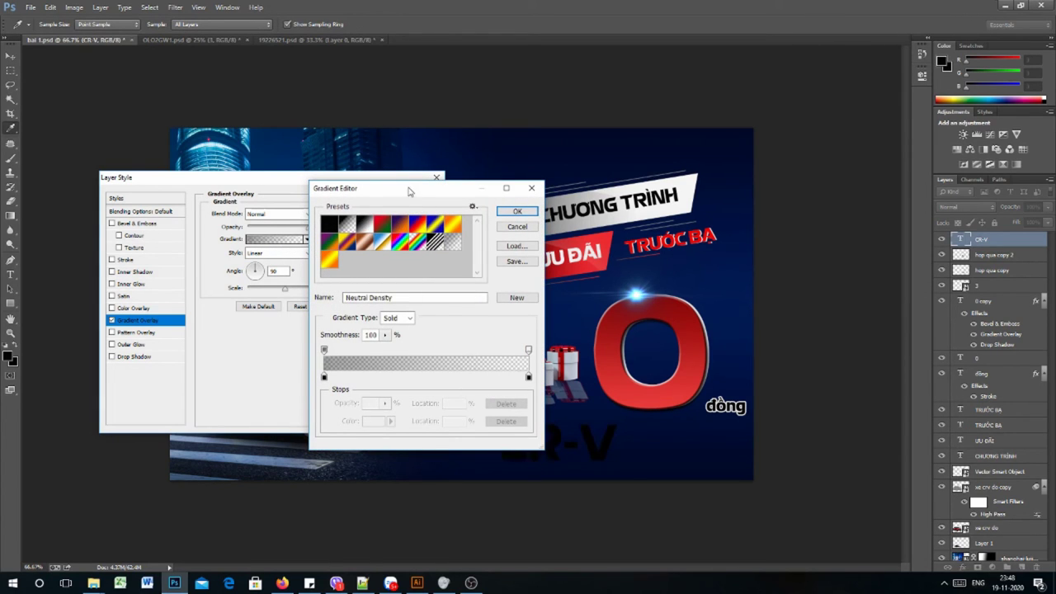
{"action": "left_click_drag", "start_coordinate": [410, 192], "coordinate": [297, 238]}
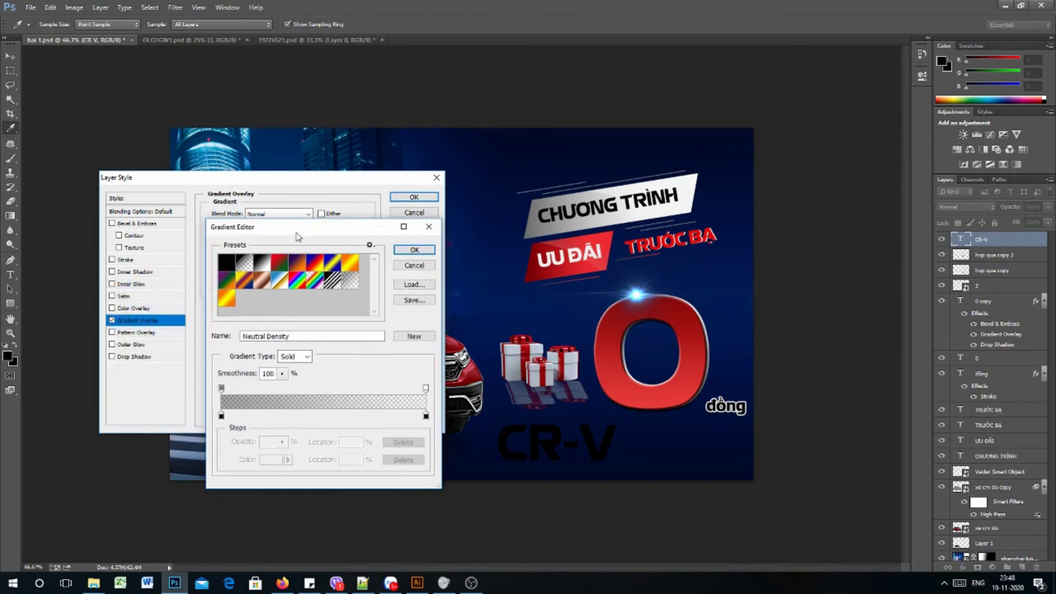
{"action": "left_click", "coordinate": [224, 301]}
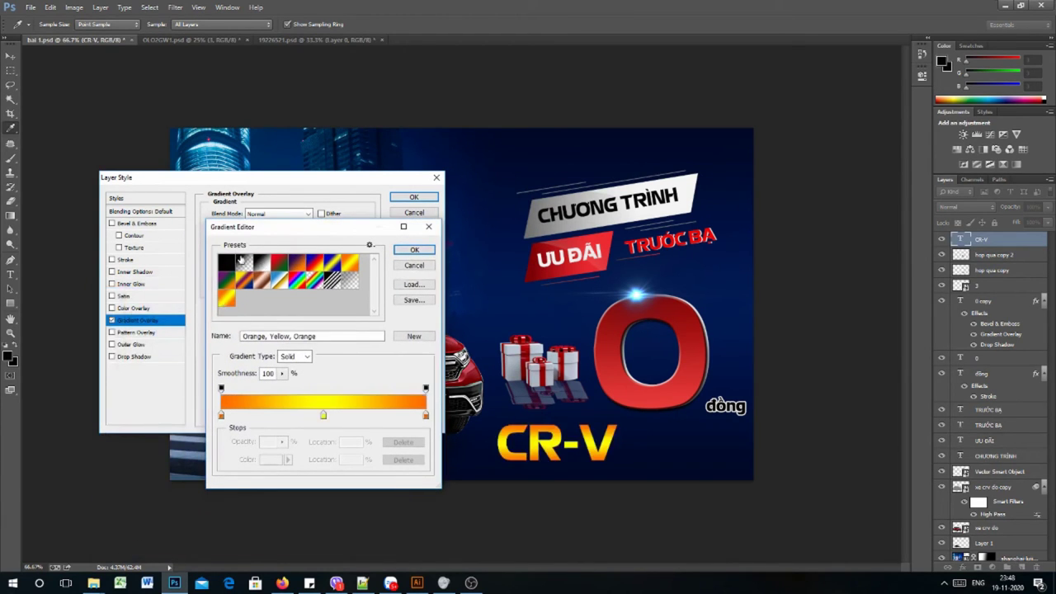
{"action": "left_click", "coordinate": [412, 265]}
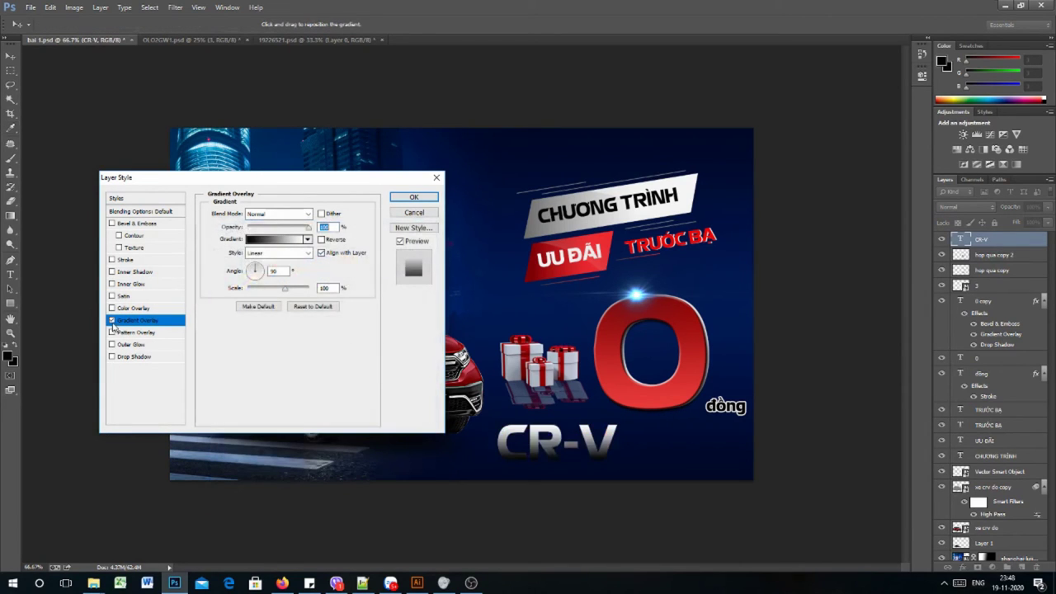
{"action": "left_click", "coordinate": [112, 322]}
{"action": "left_click", "coordinate": [416, 214]}
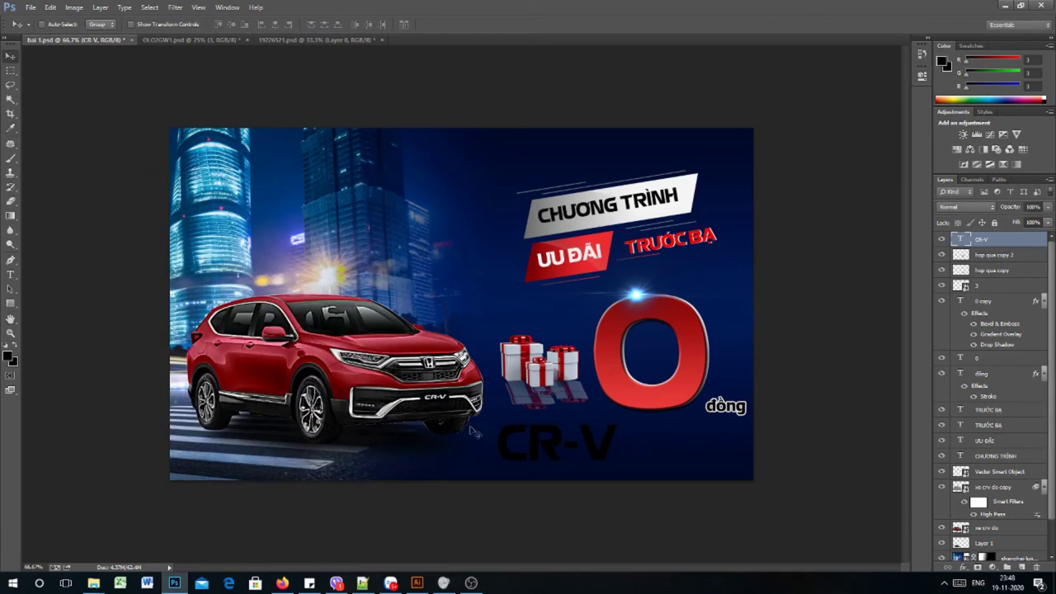
- Recolour the whole CR-V text white and return to the Move tool
{"action": "key", "text": "t"}
{"action": "left_click", "coordinate": [569, 450]}
{"action": "key", "text": "ctrl+a"}
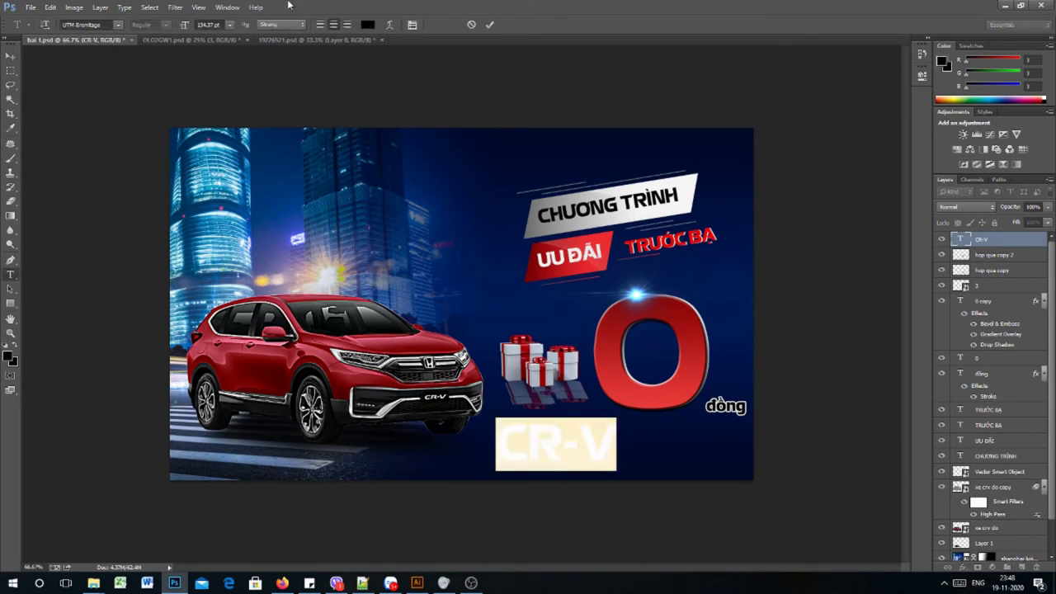
{"action": "left_click", "coordinate": [367, 24]}
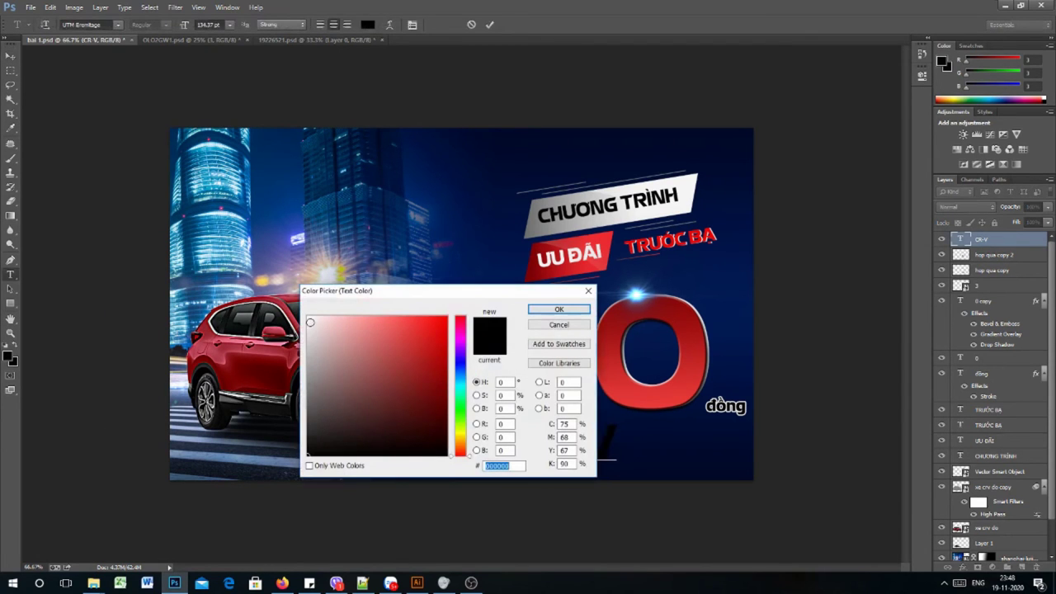
{"action": "left_click", "coordinate": [311, 322]}
{"action": "left_click", "coordinate": [558, 308]}
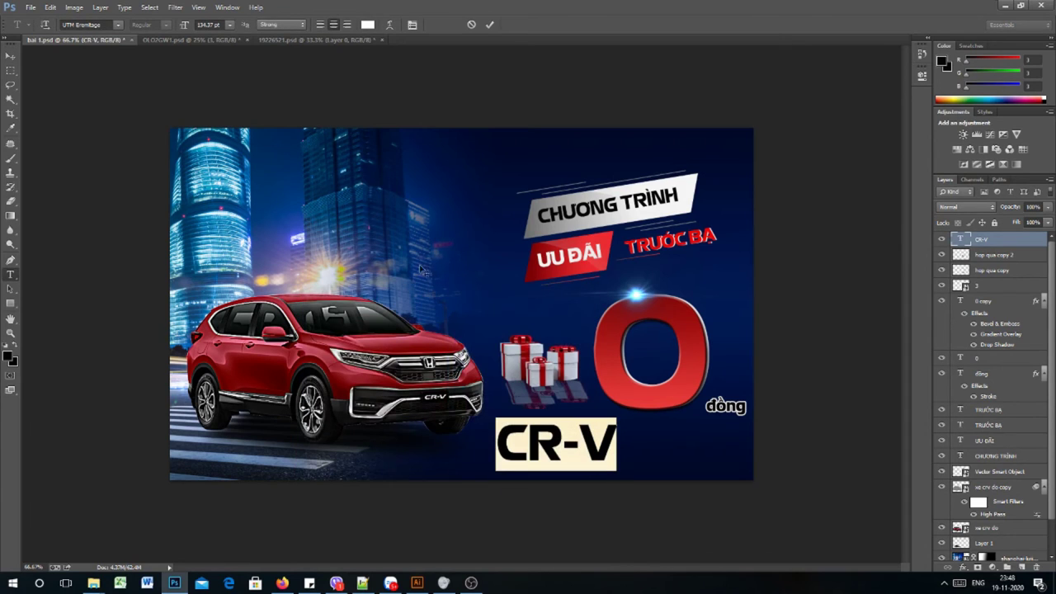
{"action": "left_click", "coordinate": [10, 56]}
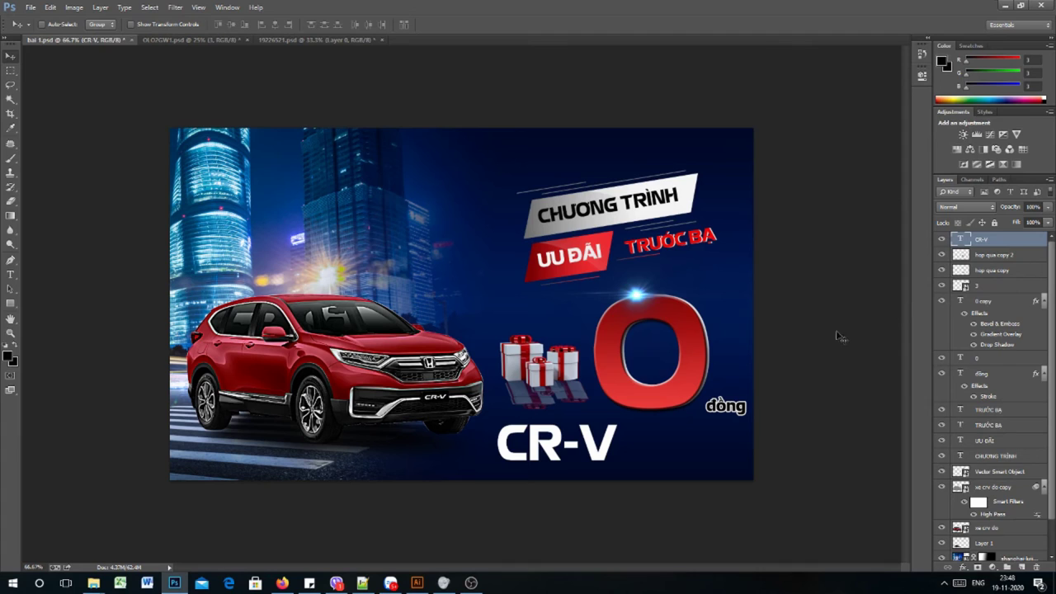
- Select the layers from hop qua copy 2 through Vector Smart Object and fine-tune their vertical position together above the CR-V title
{"action": "left_click", "coordinate": [602, 452]}
{"action": "left_click", "coordinate": [544, 236]}
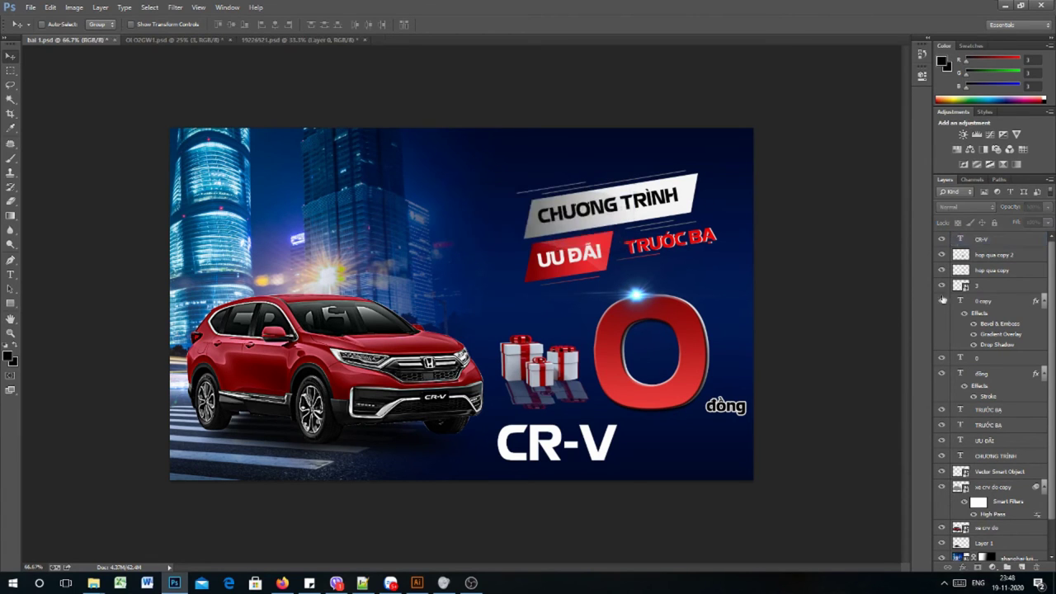
{"action": "left_click", "coordinate": [993, 241]}
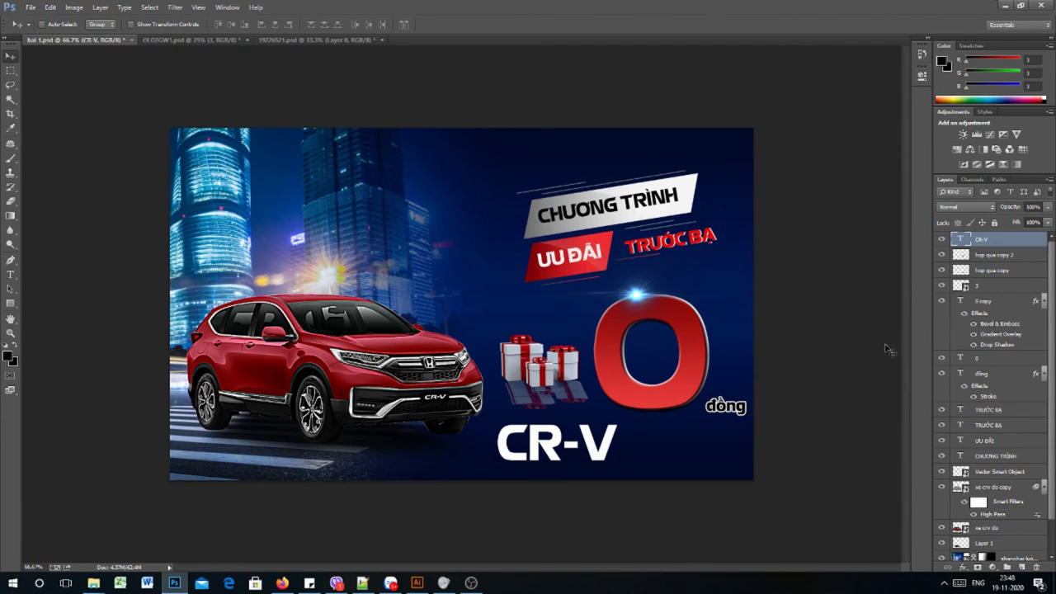
{"action": "left_click", "coordinate": [990, 255]}
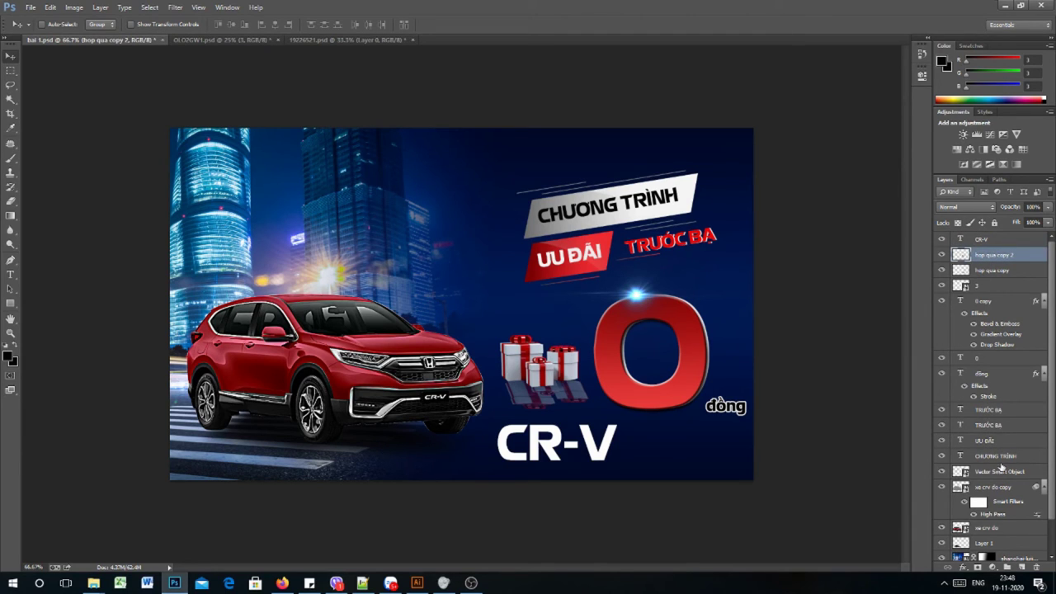
{"action": "left_click", "coordinate": [1000, 471], "text": "shift"}
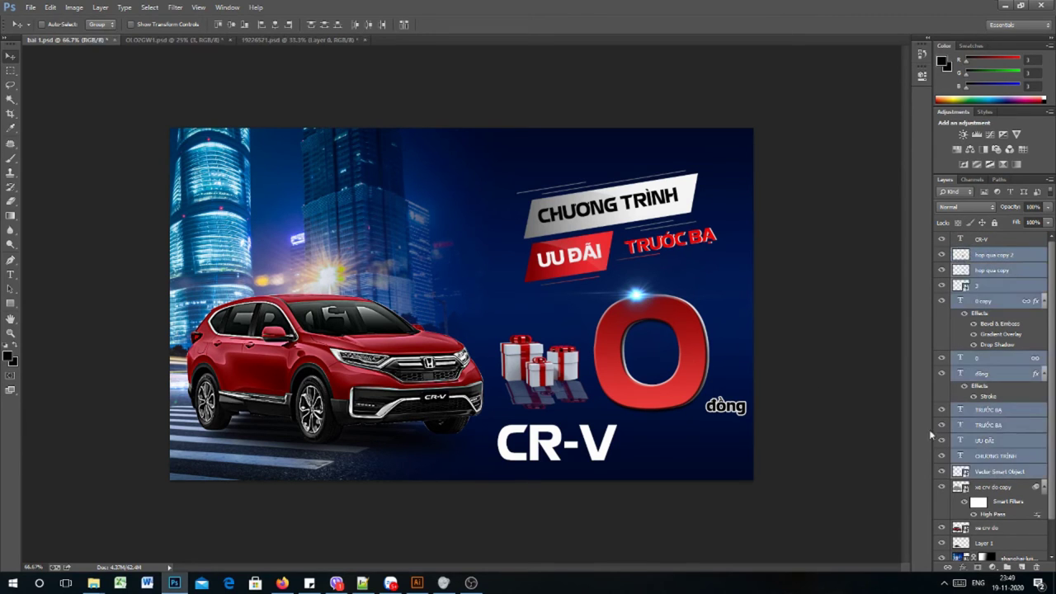
{"action": "key", "text": "Up"}
{"action": "key", "text": "Up"}
{"action": "key", "text": "Up"}
{"action": "key", "text": "Up"}
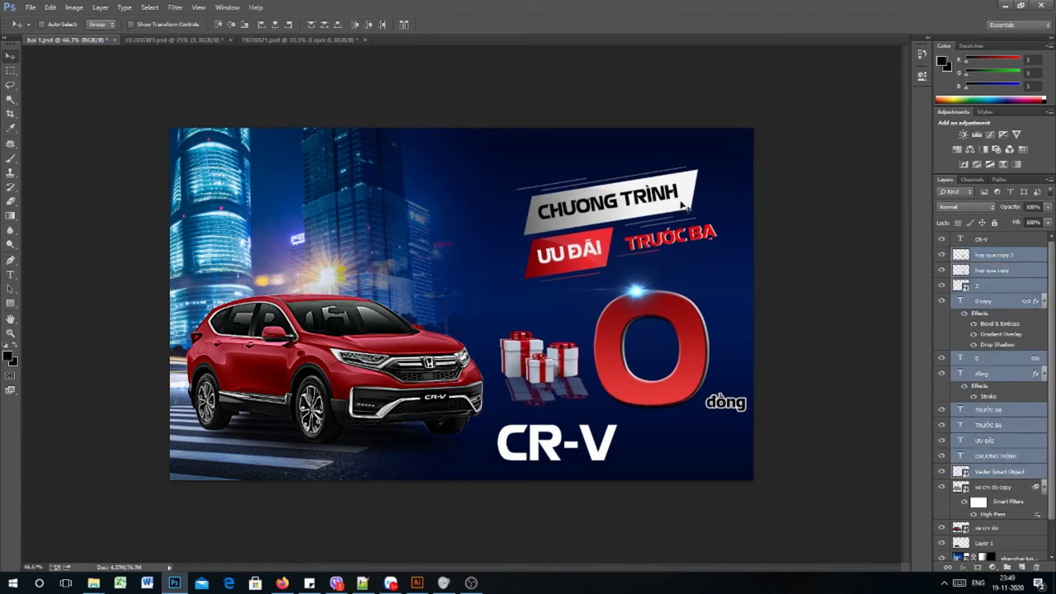
{"action": "key", "text": "Down"}
{"action": "key", "text": "Down"}
{"action": "key", "text": "Down"}
{"action": "key", "text": "Down"}
{"action": "key", "text": "Down"}
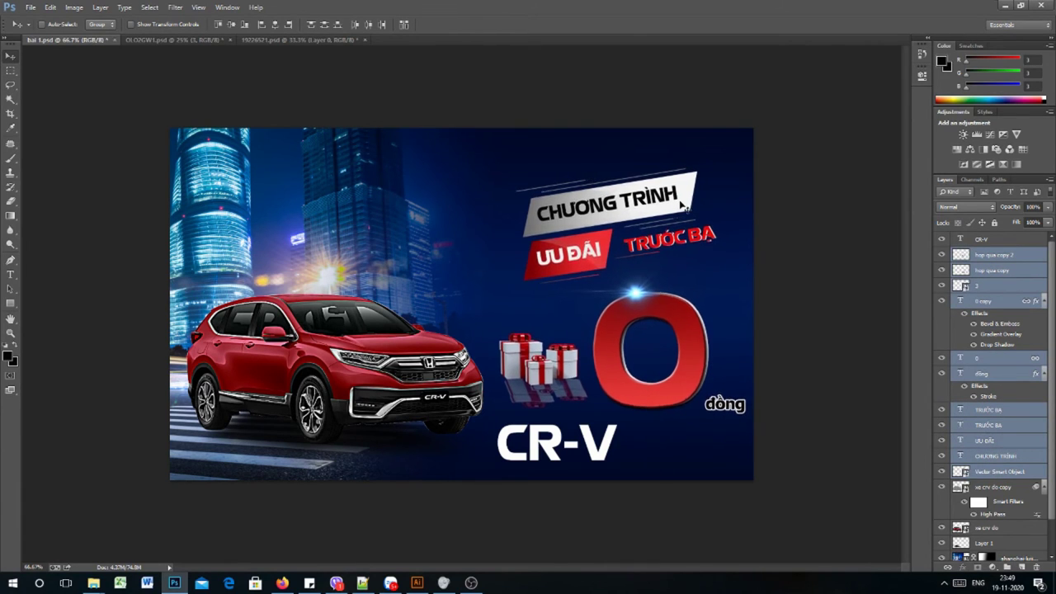
{"action": "key", "text": "Down"}
{"action": "key", "text": "Down"}
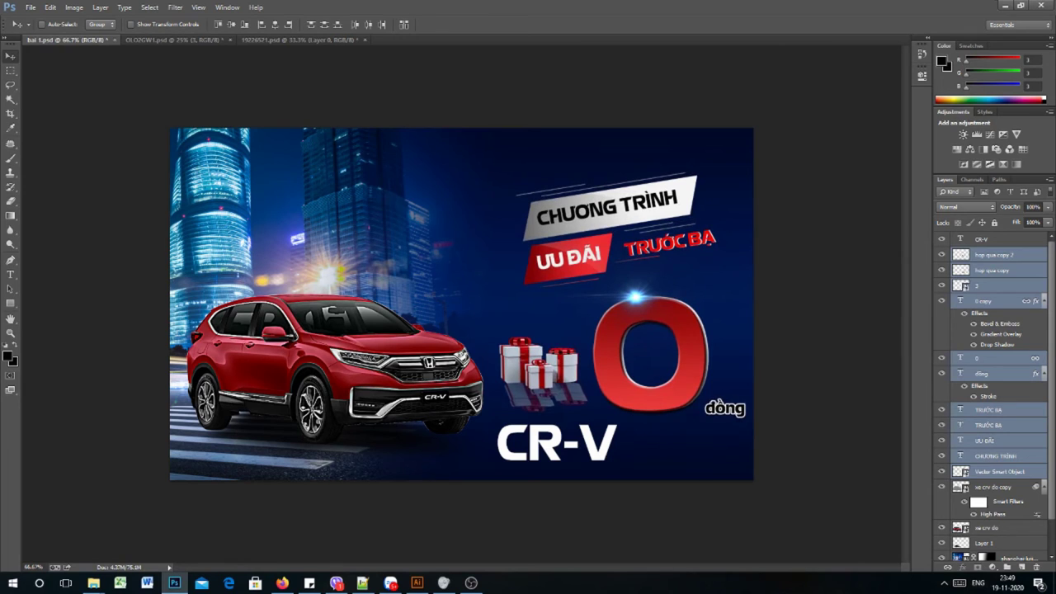
- Shrink the CR-V text to roughly half its size with Free Transform and align it with the left edge of the gift boxes
{"action": "left_click", "coordinate": [984, 244]}
{"action": "key", "text": "ctrl+t"}
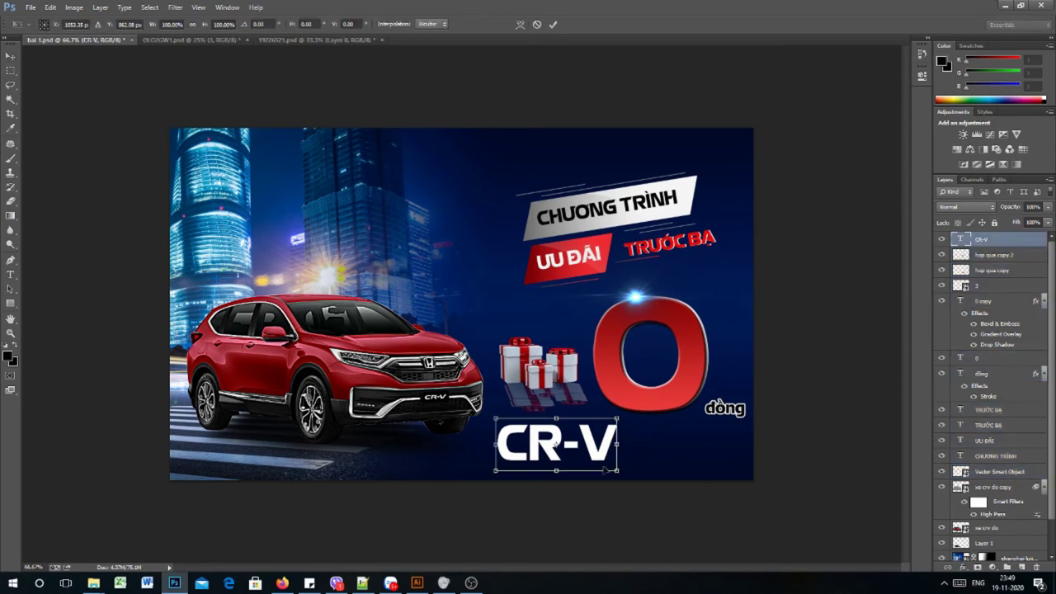
{"action": "left_click_drag", "start_coordinate": [617, 418], "coordinate": [586, 432]}
{"action": "key", "text": "Return"}
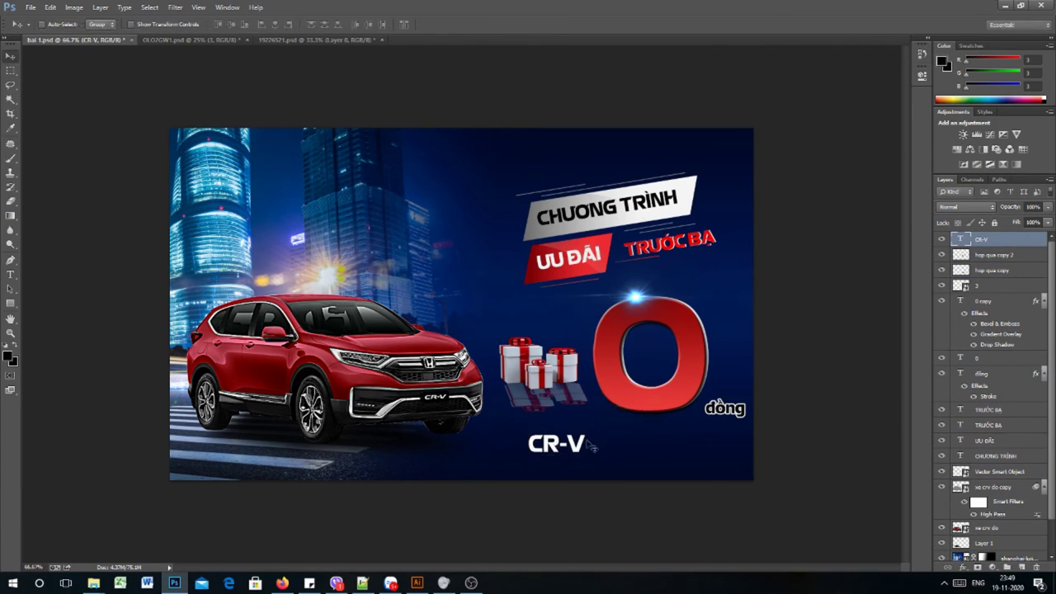
{"action": "key", "text": "ctrl+t"}
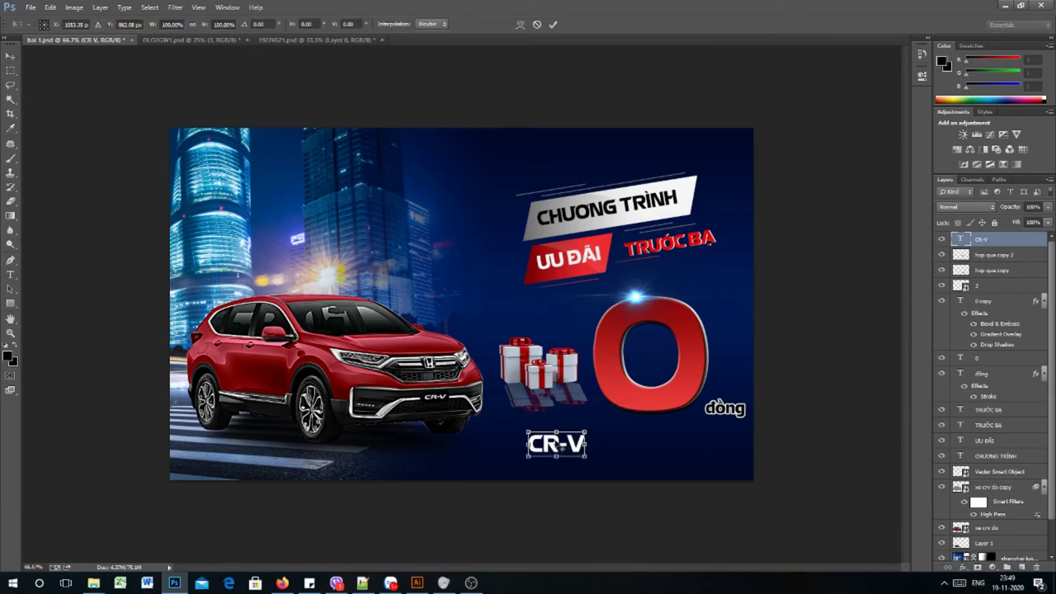
{"action": "mouse_move", "coordinate": [557, 445]}
{"action": "left_mouse_down"}
{"action": "mouse_move", "coordinate": [546, 446]}
{"action": "mouse_move", "coordinate": [570, 447]}
{"action": "mouse_move", "coordinate": [542, 447]}
{"action": "left_mouse_up"}
{"action": "key", "text": "Return"}
{"action": "key", "text": "t"}
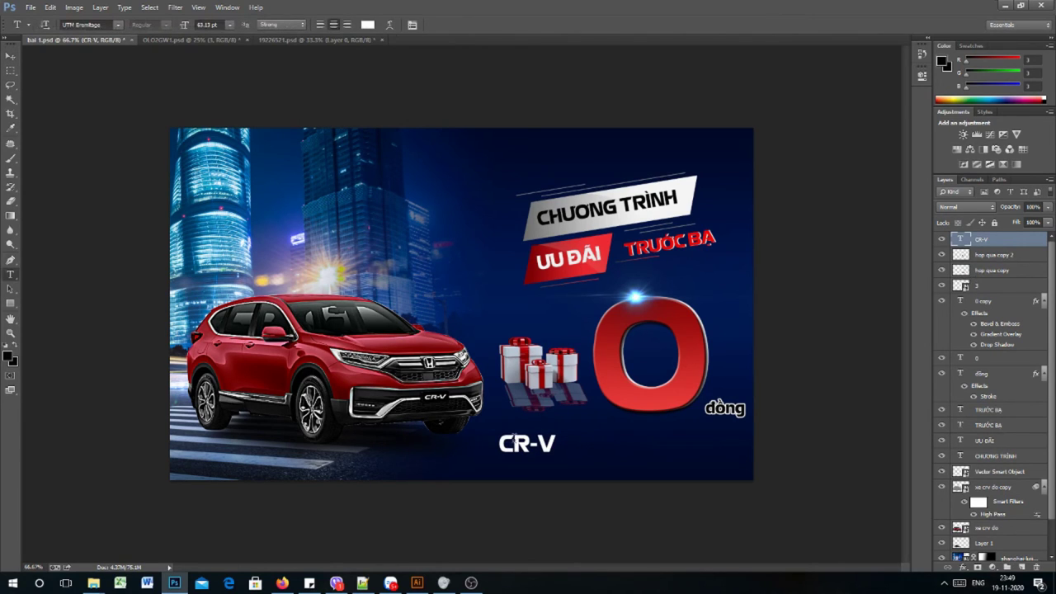
{"action": "left_click", "coordinate": [551, 446]}
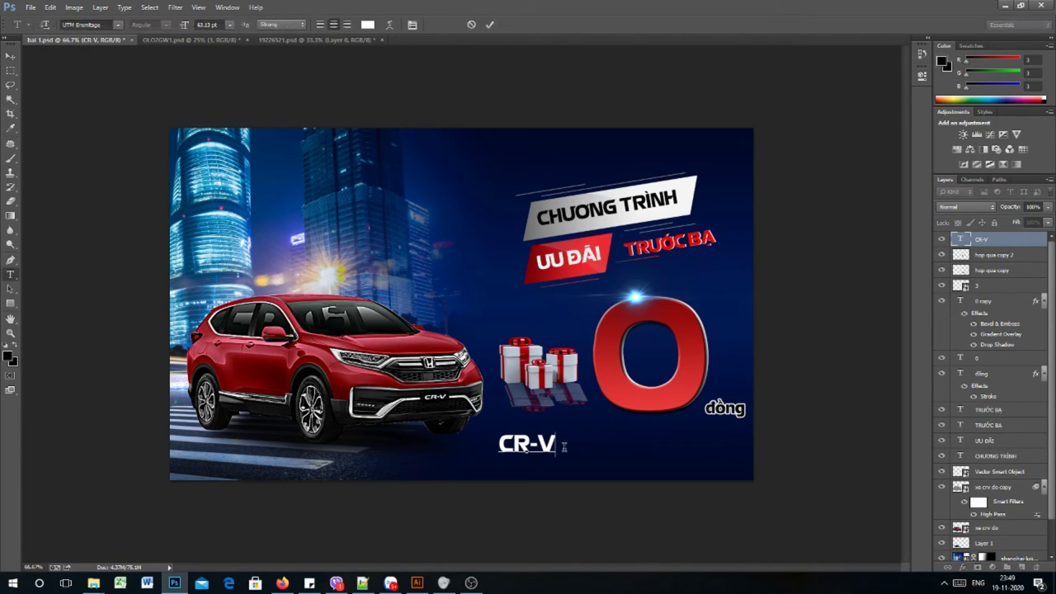
{"action": "type", "text": "moi"}
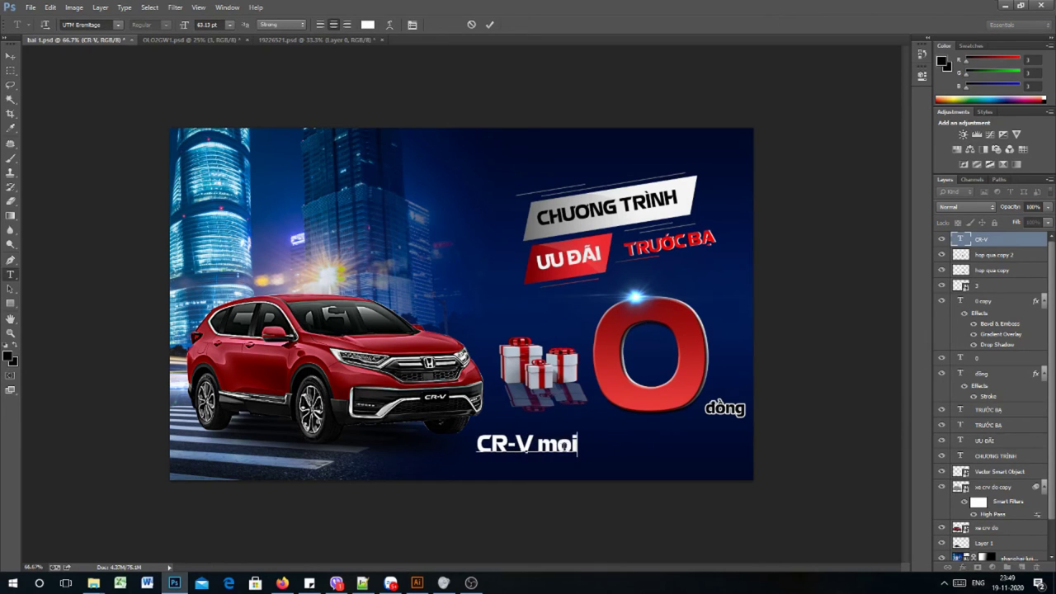
{"action": "type", "text": "s"}
{"action": "key", "text": "ctrl+shift+Left"}
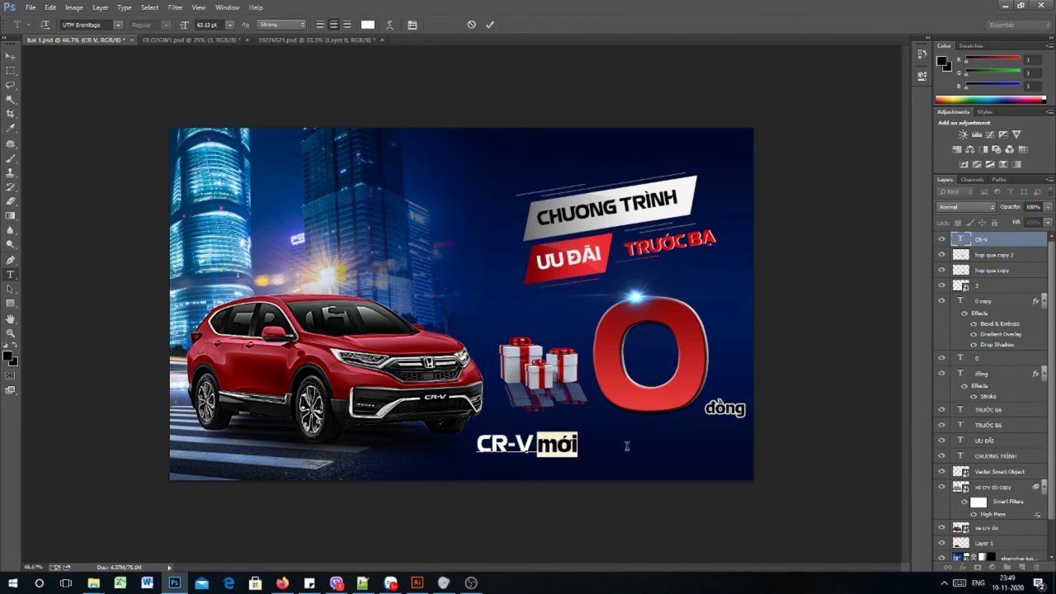
{"action": "key", "text": "BackSpace"}
{"action": "left_click", "coordinate": [9, 55]}
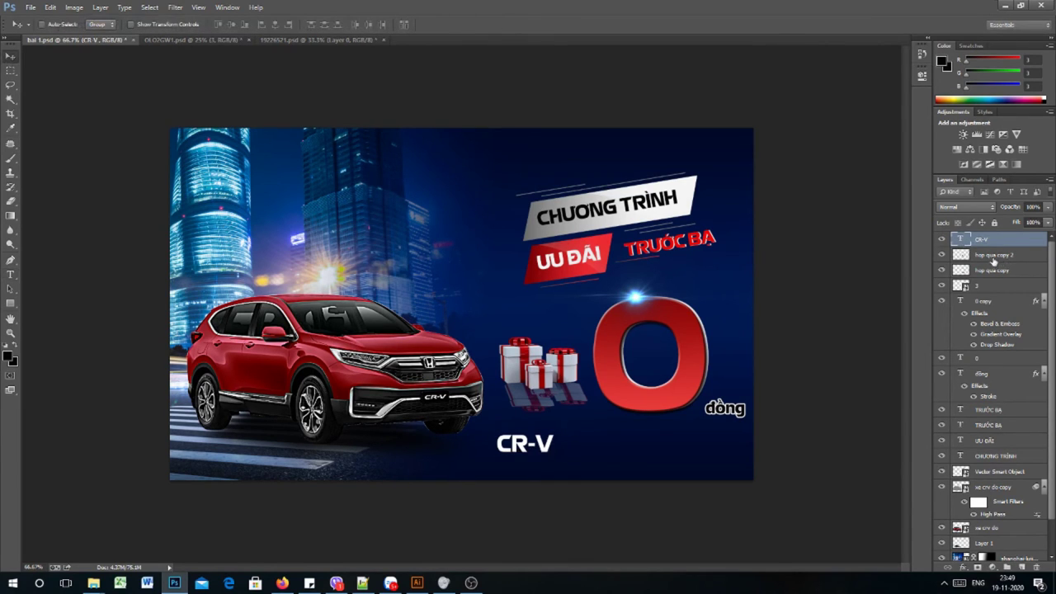
- Duplicate the CR-V text layer, move the copy to the right, and replace its text with "Cơ hội mua xe giá tốt nhất"
{"action": "key", "text": "ctrl+j"}
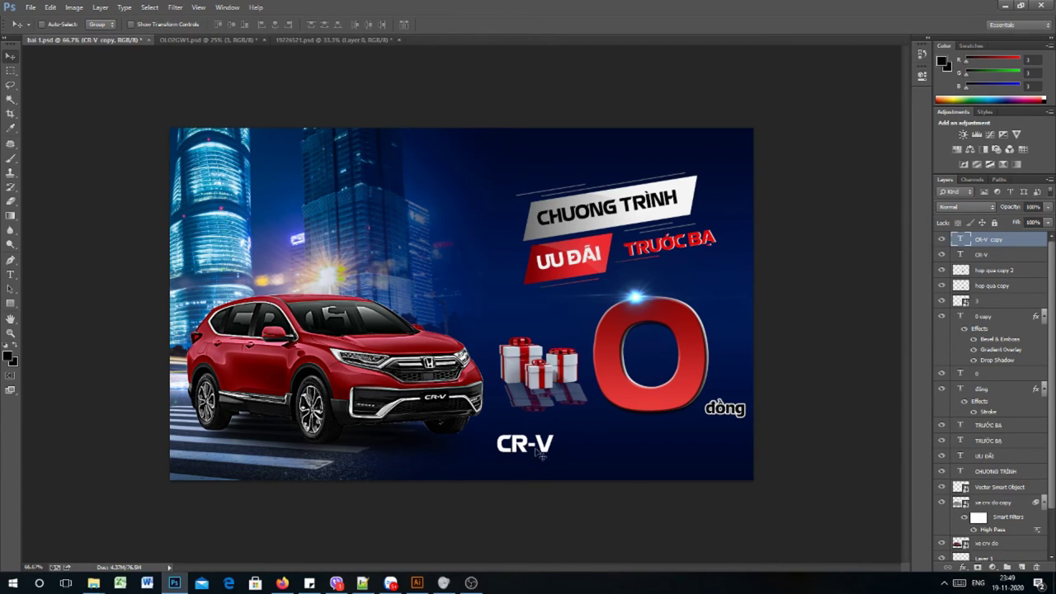
{"action": "left_click_drag", "start_coordinate": [546, 456], "coordinate": [621, 464]}
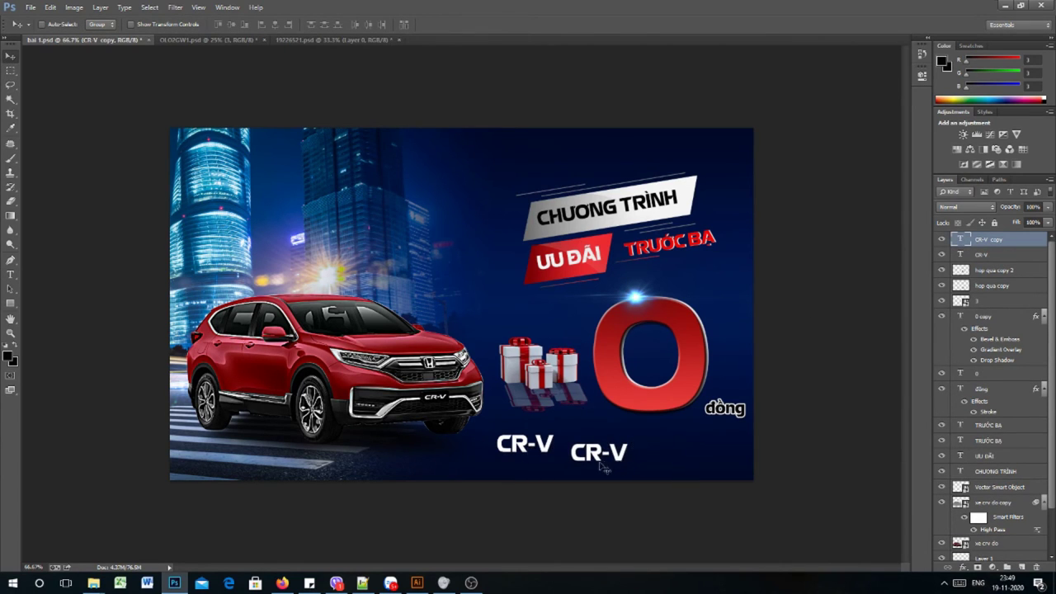
{"action": "key", "text": "t"}
{"action": "left_click", "coordinate": [600, 456]}
{"action": "double_click", "coordinate": [596, 456]}
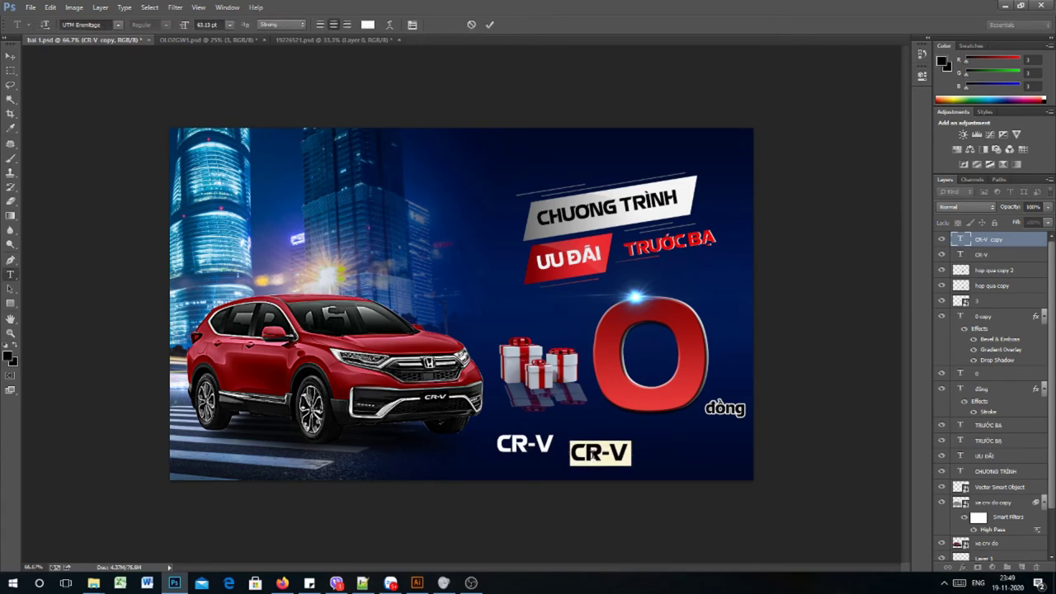
{"action": "type", "text": "Co"}
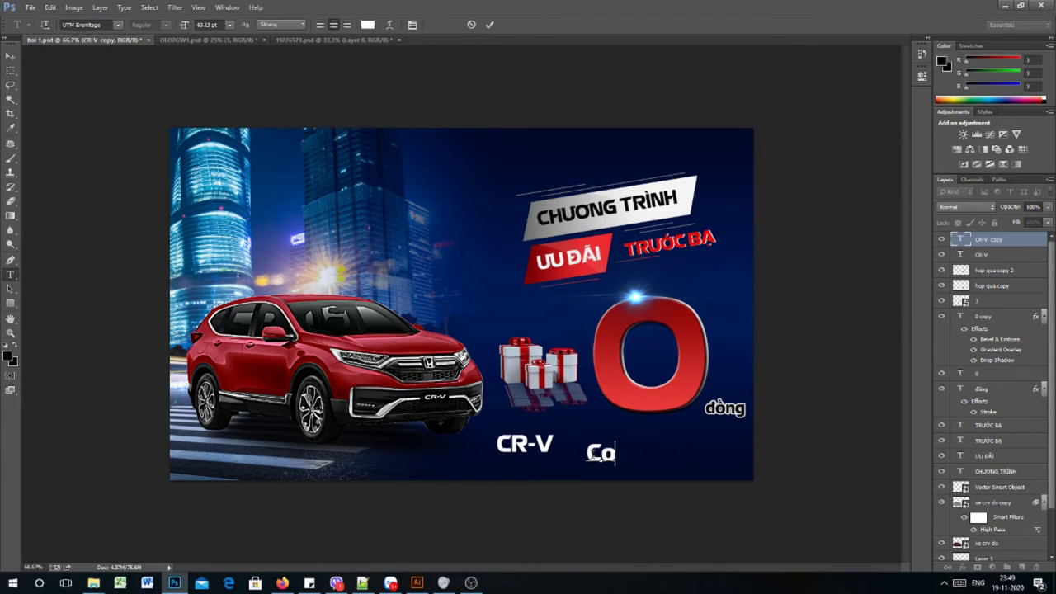
{"action": "type", "text": "w hooij m"}
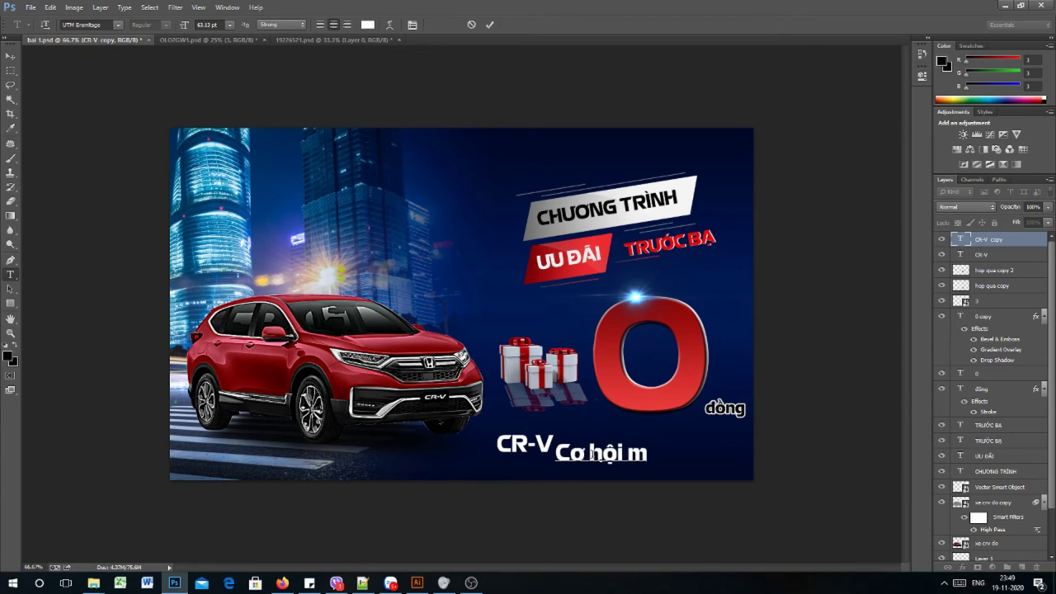
{"action": "type", "text": "ua xe gi"}
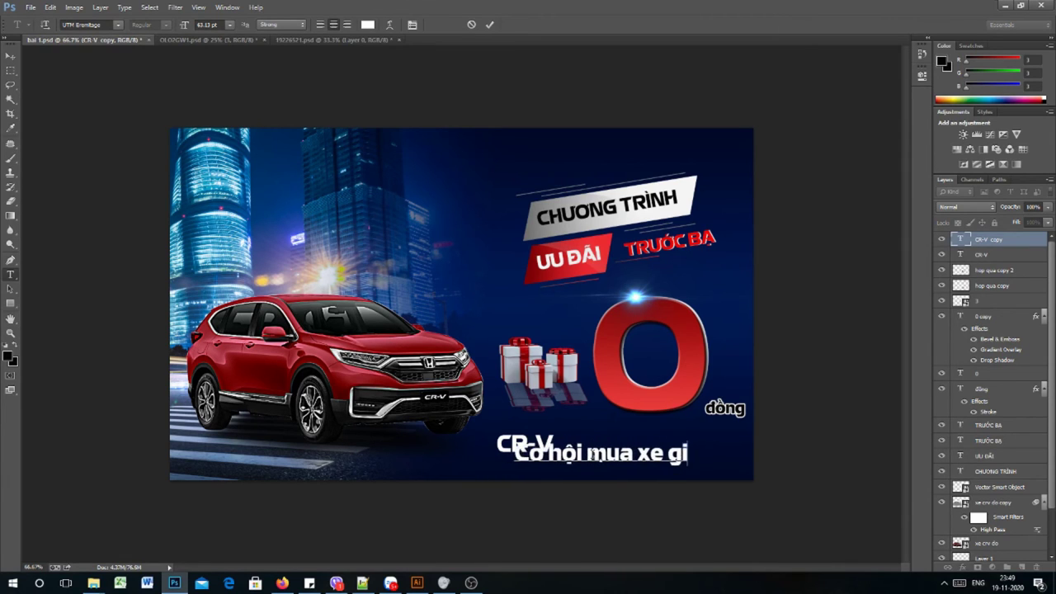
{"action": "type", "text": "as toost nhaast"}
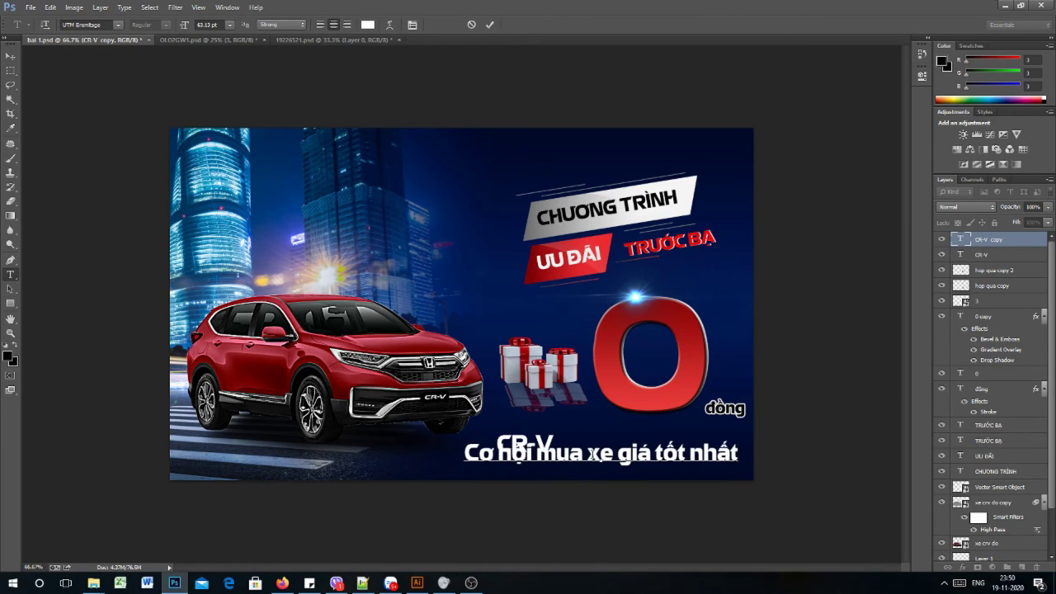
- Change the whole slogan's font to UTM Flavour and return to the Move tool
{"action": "key", "text": "ctrl+a"}
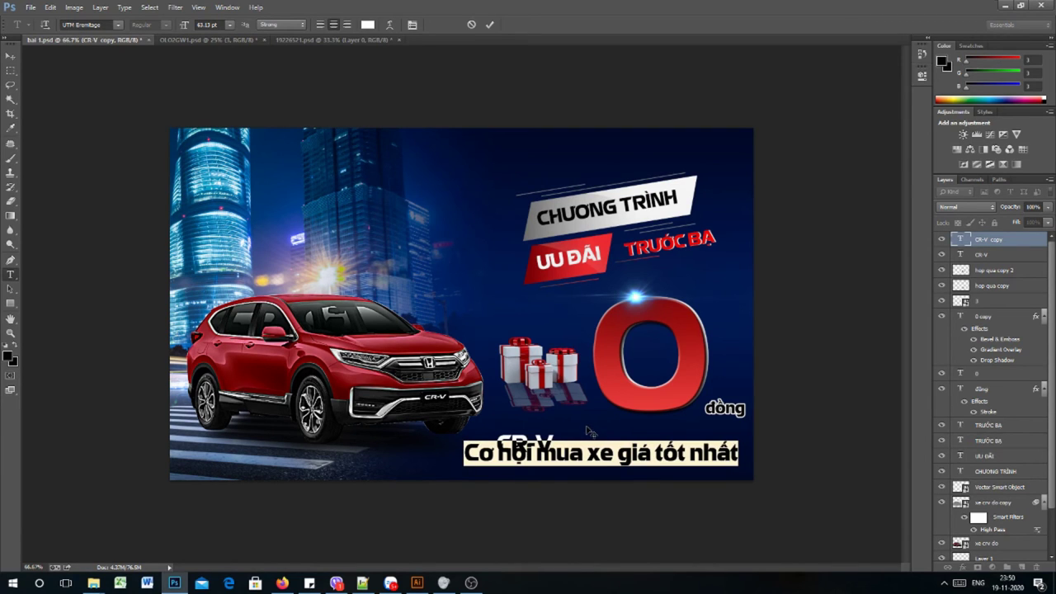
{"action": "left_click", "coordinate": [118, 27]}
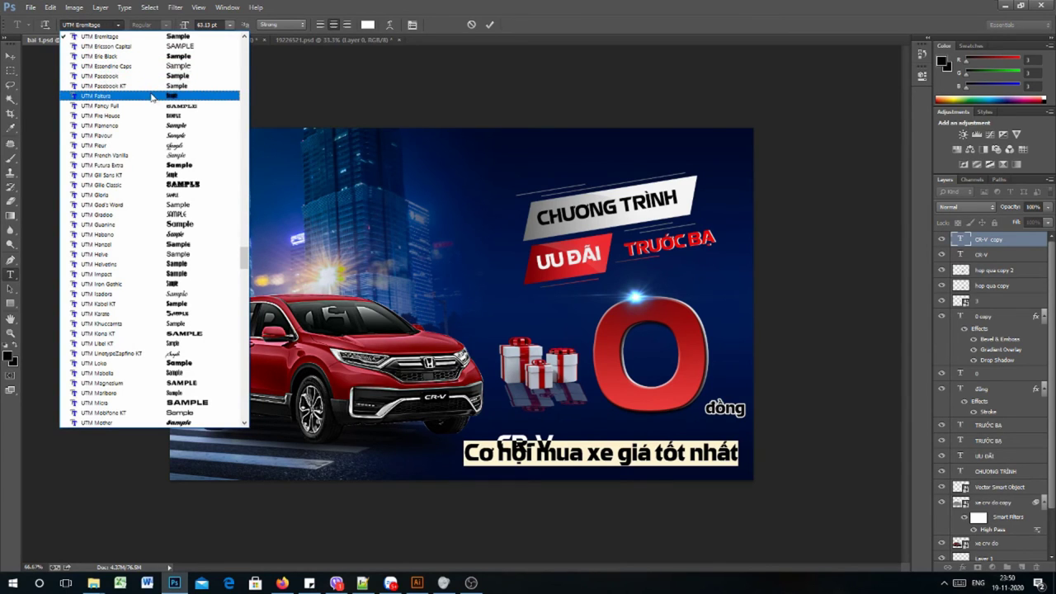
{"action": "left_click", "coordinate": [148, 136]}
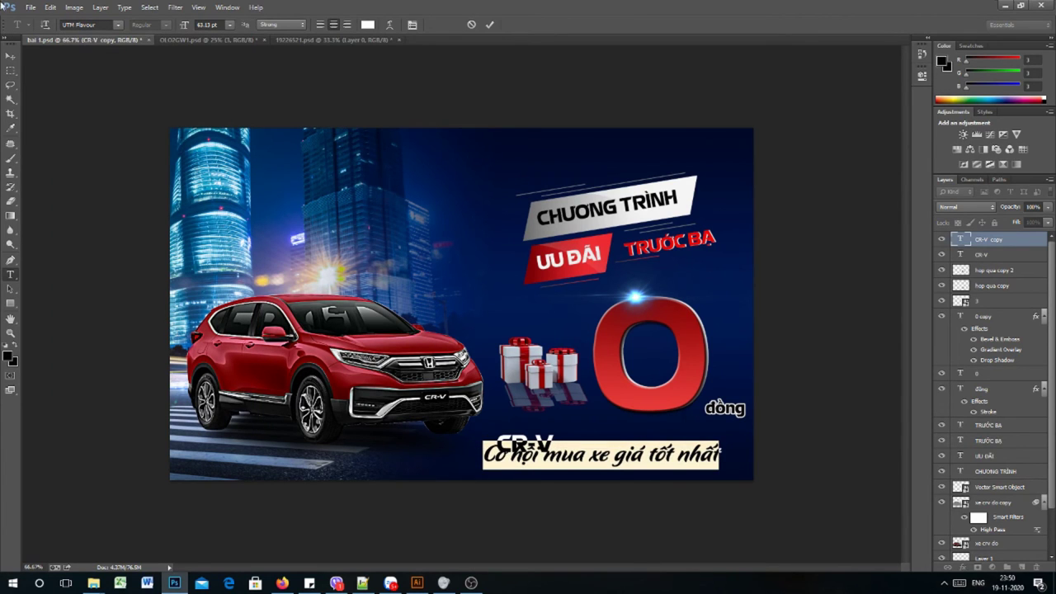
{"action": "left_click", "coordinate": [10, 55]}
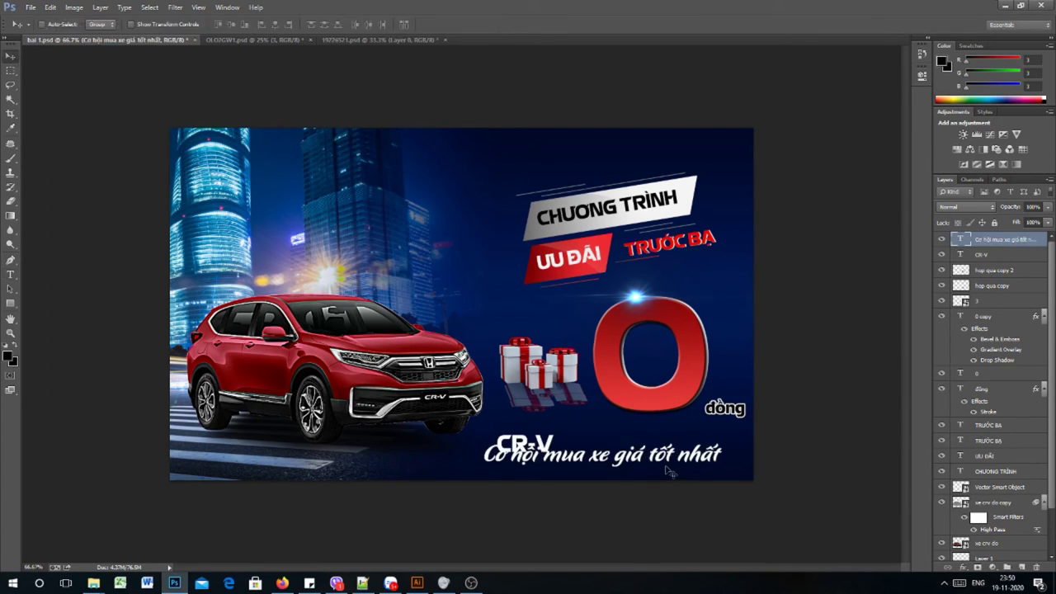
- Scale the slogan to about 73% with Free Transform and place it directly beneath the CR-V title
{"action": "key", "text": "ctrl+t"}
{"action": "mouse_move", "coordinate": [666, 463]}
{"action": "left_mouse_down"}
{"action": "mouse_move", "coordinate": [674, 476]}
{"action": "mouse_move", "coordinate": [680, 463]}
{"action": "left_mouse_up"}
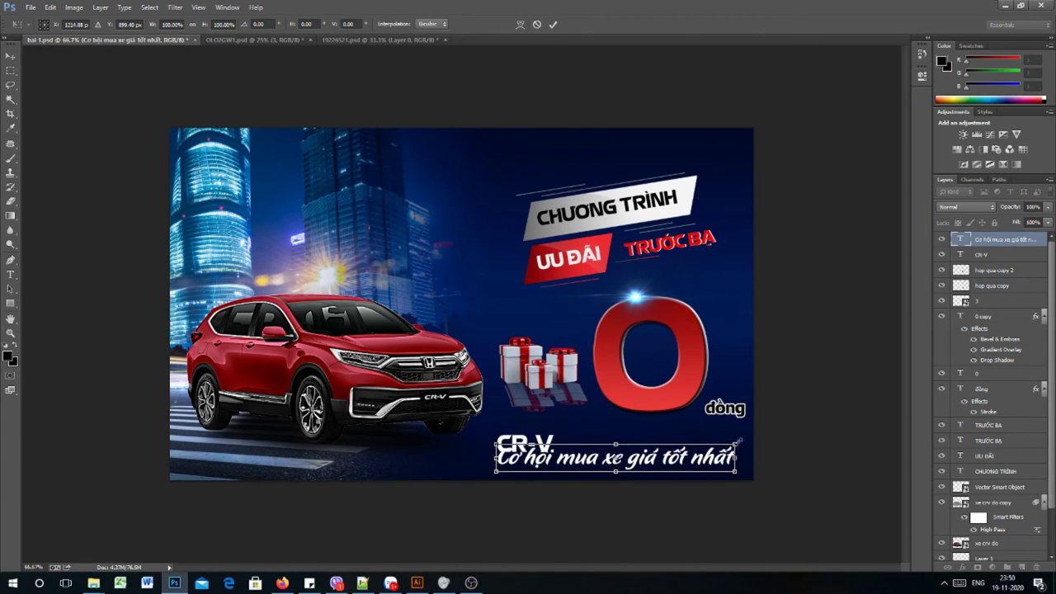
{"action": "left_click_drag", "start_coordinate": [736, 444], "coordinate": [635, 452]}
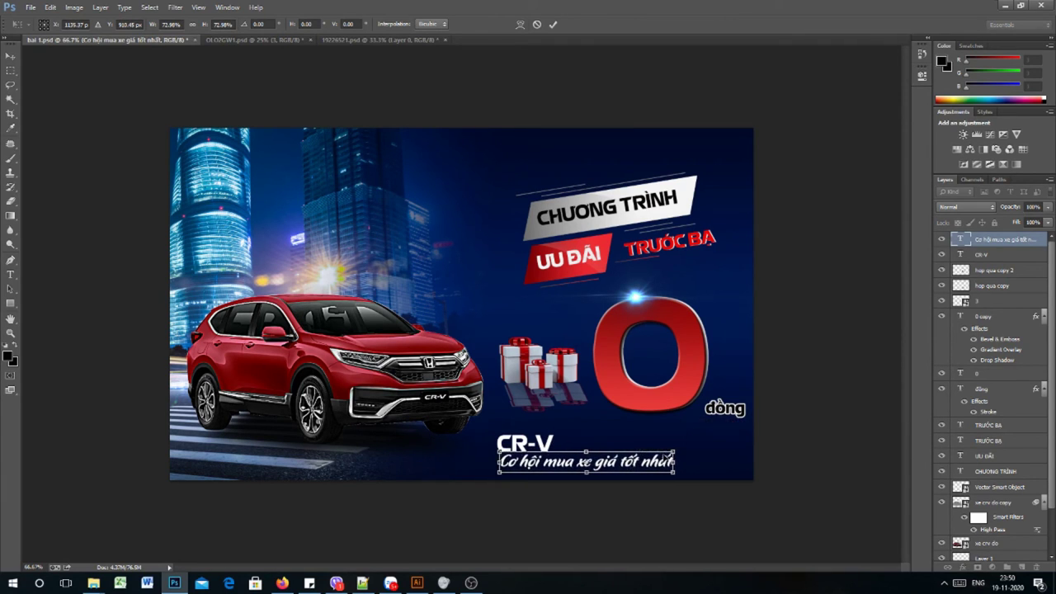
{"action": "key", "text": "Return"}
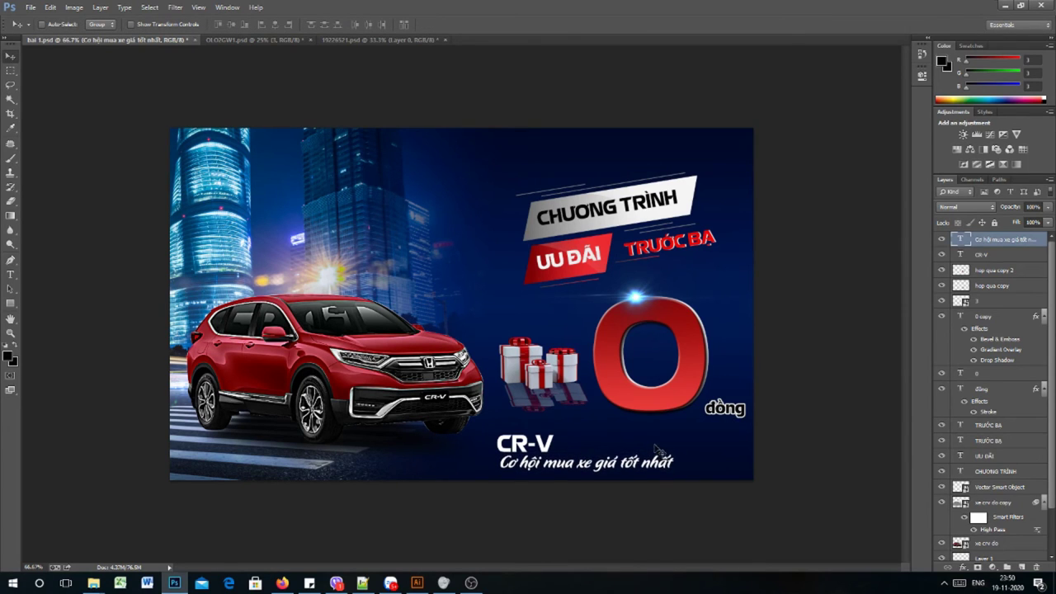
- Enlarge the CR-V title to about 162% with Free Transform and nudge it up clear of the slogan
{"action": "left_click", "coordinate": [983, 257]}
{"action": "key", "text": "ctrl+t"}
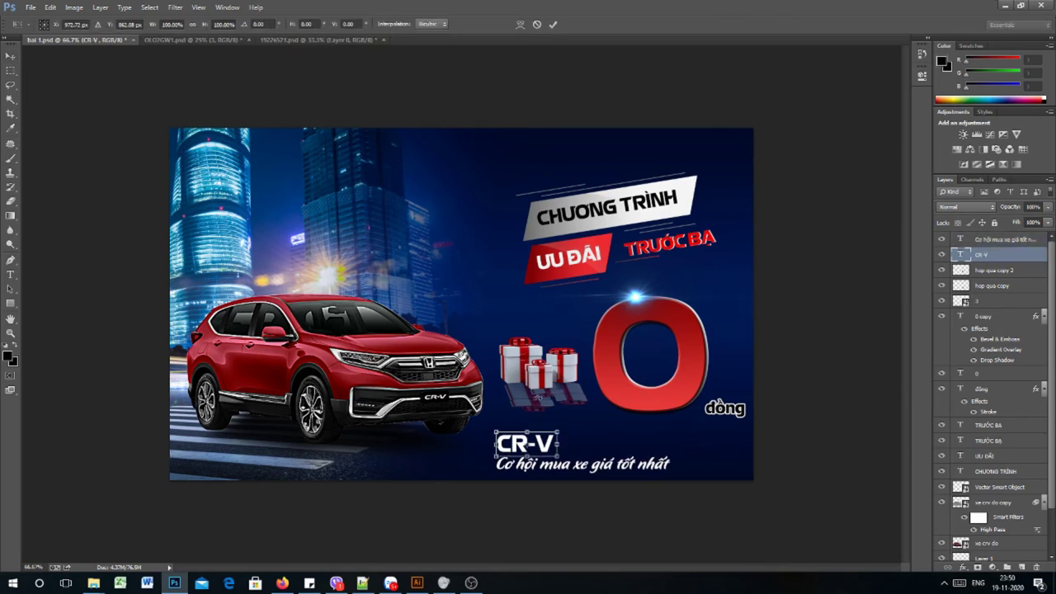
{"action": "mouse_move", "coordinate": [558, 427]}
{"action": "left_mouse_down"}
{"action": "mouse_move", "coordinate": [588, 418]}
{"action": "mouse_move", "coordinate": [588, 427]}
{"action": "mouse_move", "coordinate": [559, 426]}
{"action": "left_mouse_up"}
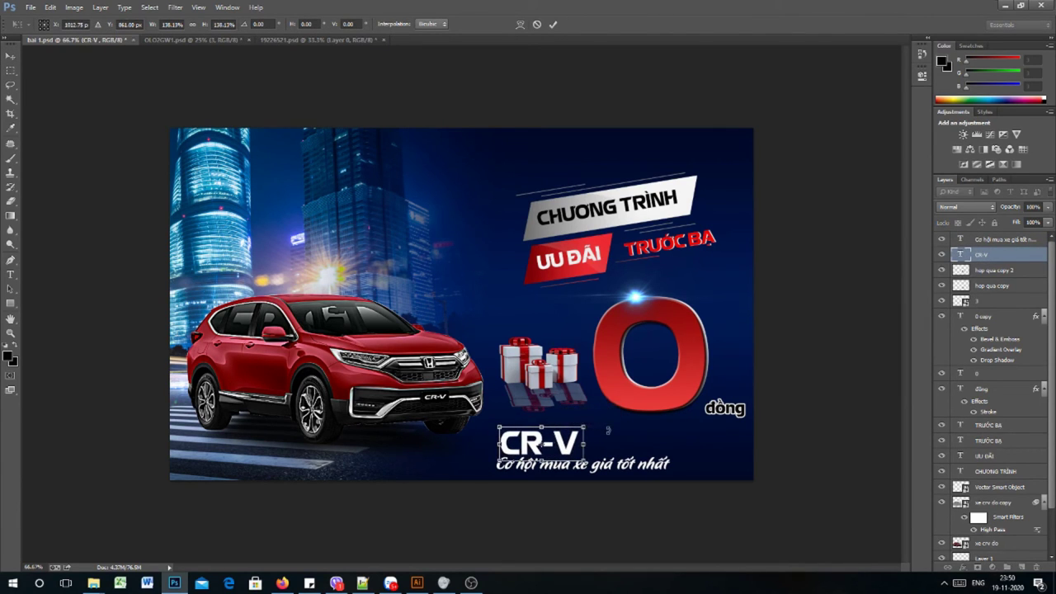
{"action": "key", "text": "Up"}
{"action": "key", "text": "Up"}
{"action": "key", "text": "Up"}
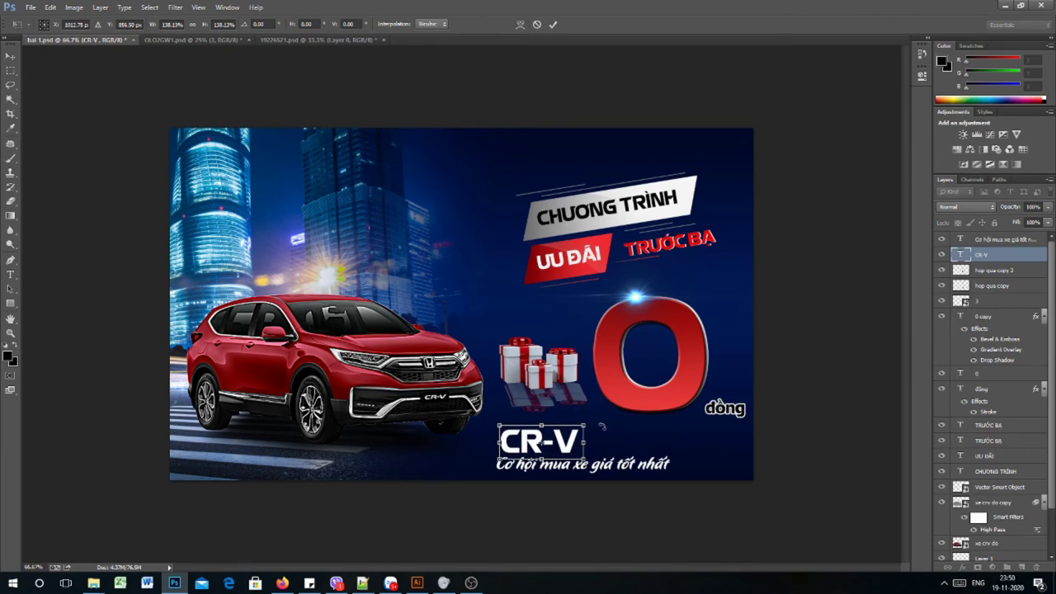
{"action": "left_click_drag", "start_coordinate": [585, 422], "coordinate": [590, 426]}
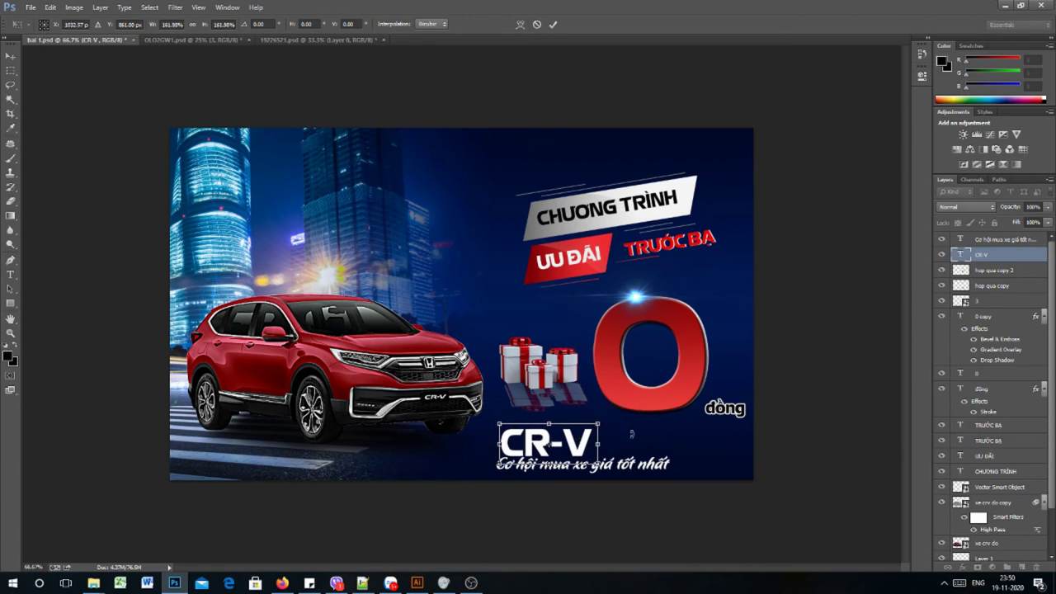
{"action": "key", "text": "Up"}
{"action": "key", "text": "Up"}
{"action": "key", "text": "Up"}
{"action": "key", "text": "Up"}
{"action": "key", "text": "Up"}
{"action": "key", "text": "Up"}
{"action": "key", "text": "Up"}
{"action": "key", "text": "Up"}
{"action": "key", "text": "Up"}
{"action": "key", "text": "Up"}
{"action": "key", "text": "Up"}
{"action": "key", "text": "Up"}
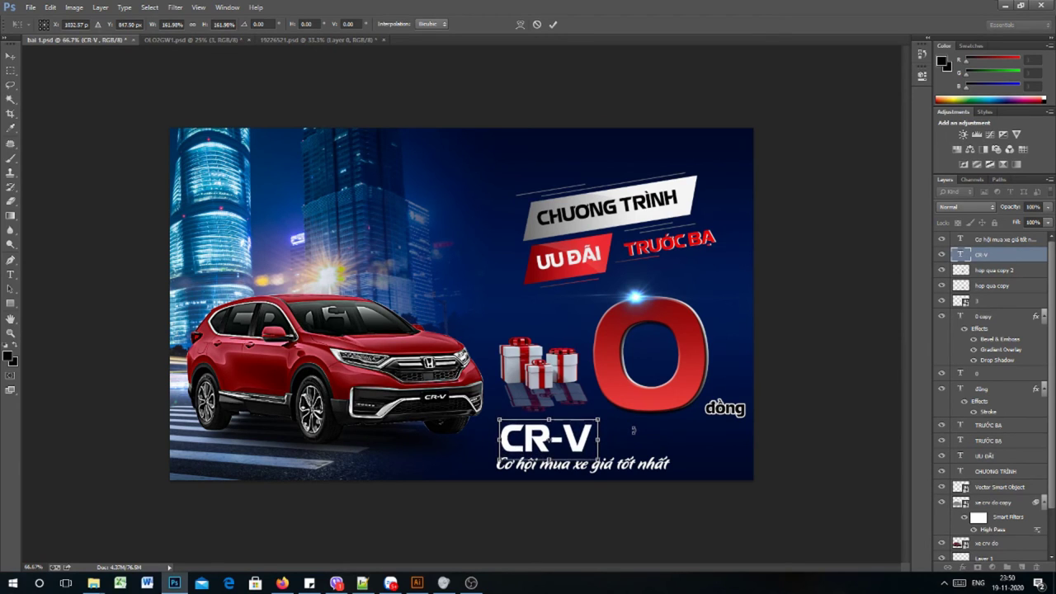
{"action": "key", "text": "Up"}
{"action": "key", "text": "Up"}
{"action": "key", "text": "Up"}
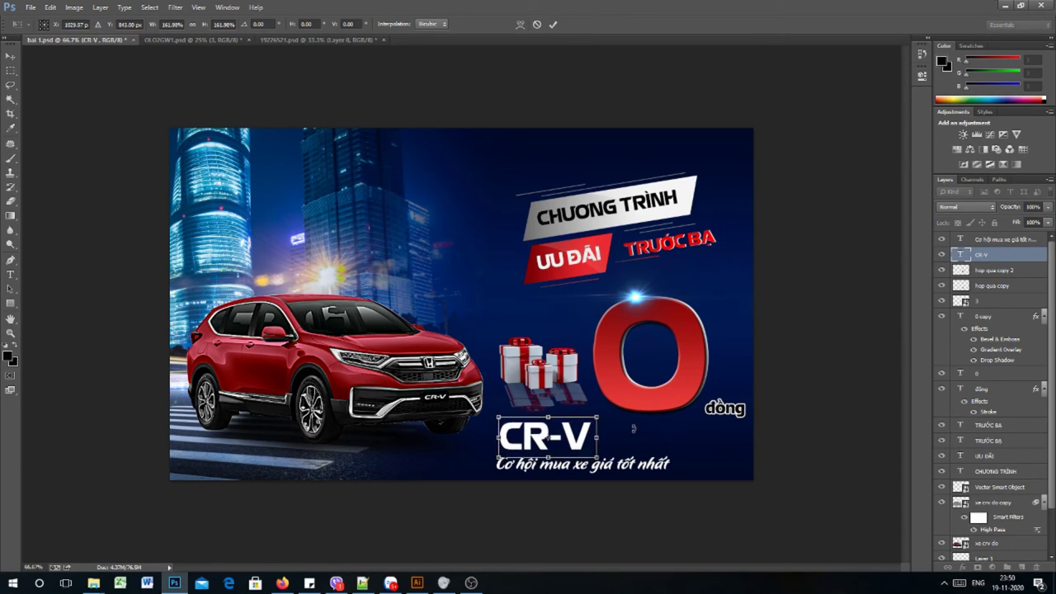
{"action": "key", "text": "Return"}
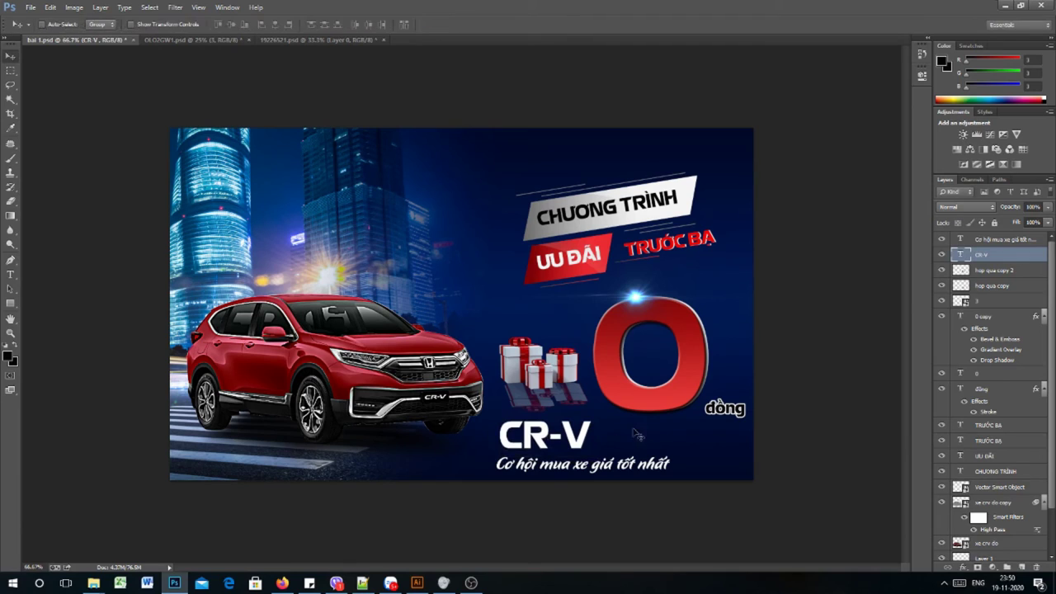
- Align the left edges of the CR-V title and slogan layers, and save the document
{"action": "left_click", "coordinate": [991, 239], "text": "shift"}
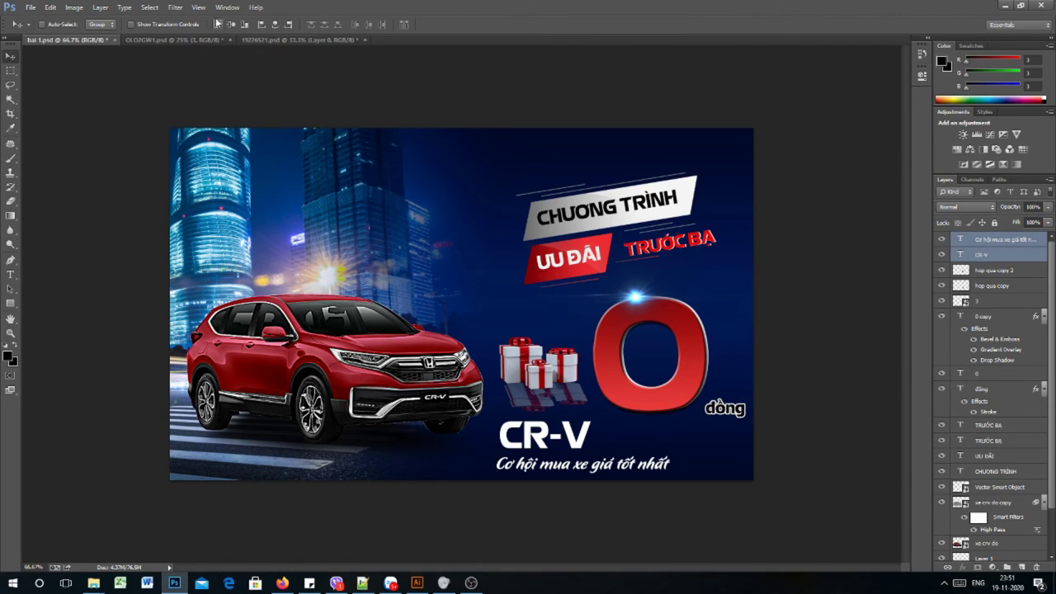
{"action": "left_click", "coordinate": [261, 25]}
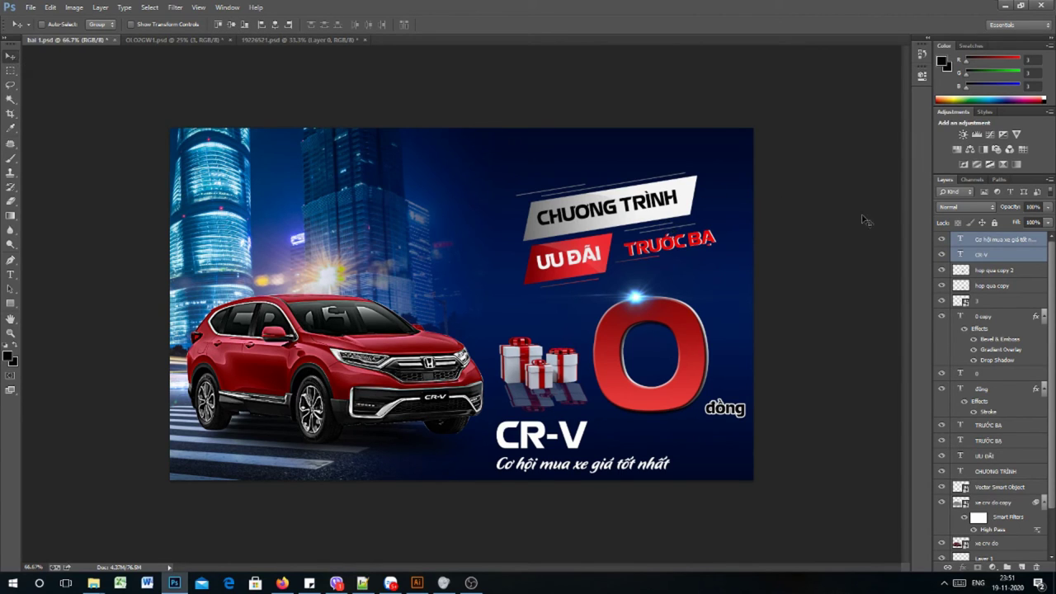
{"action": "key", "text": "ctrl+s"}
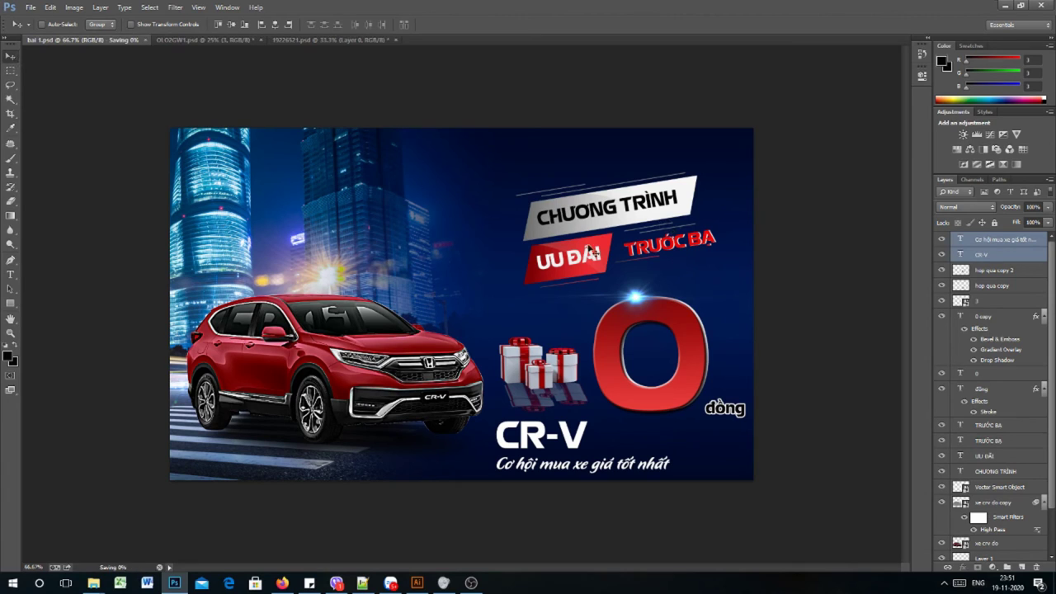
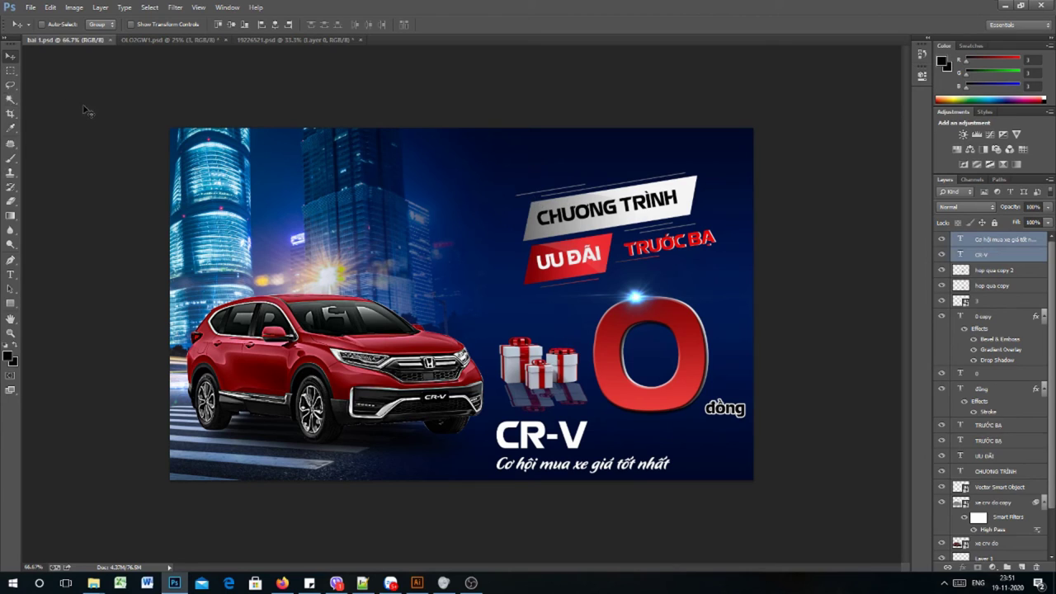
- Add a white text layer reading "Honda Ô tô Bình Thuận" near the top of the banner
{"action": "key", "text": "t"}
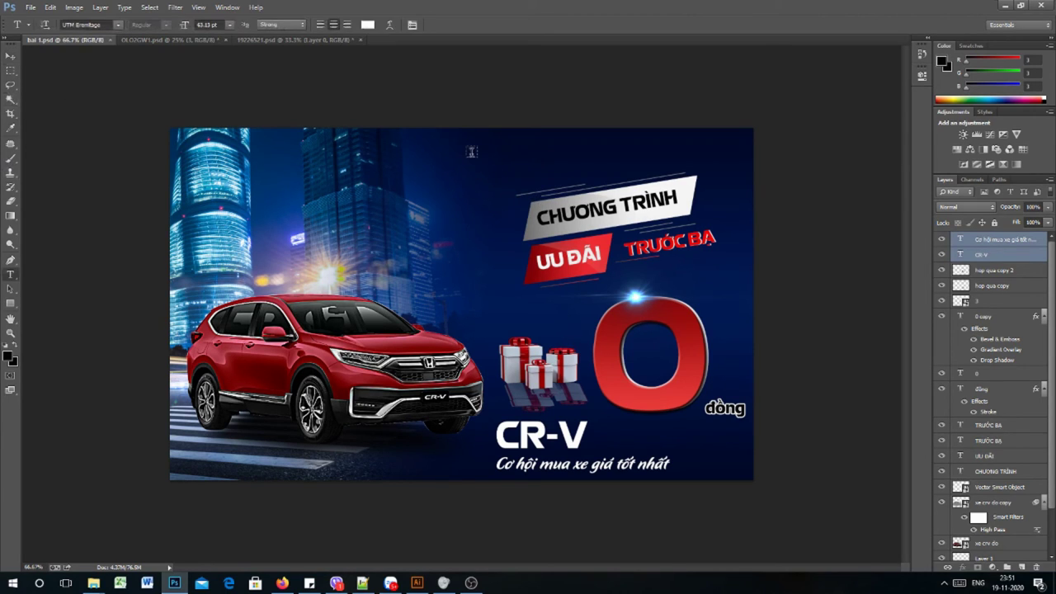
{"action": "left_click", "coordinate": [458, 163]}
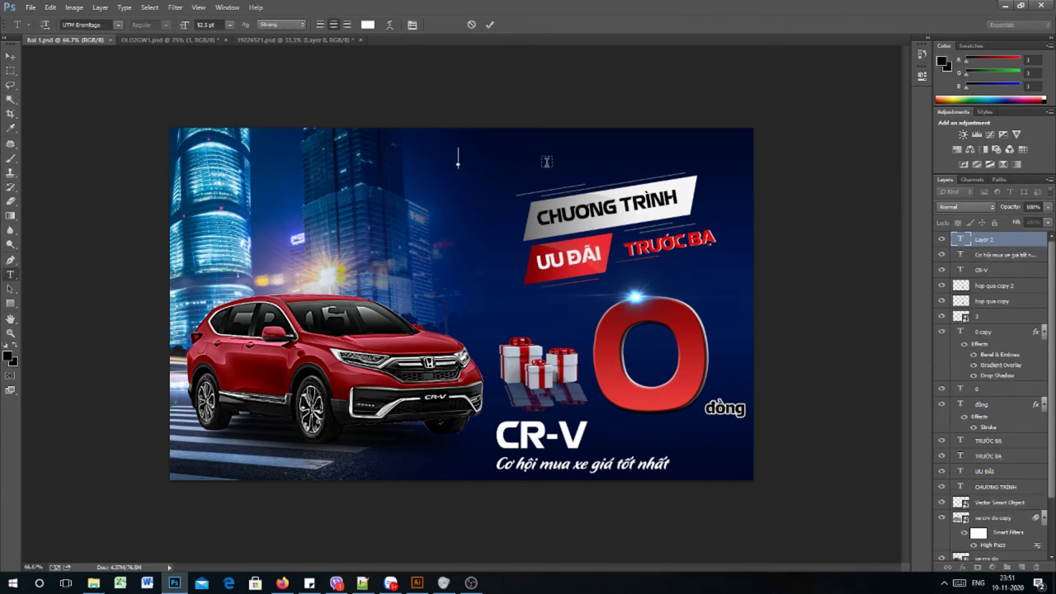
{"action": "type", "text": "Honda O"}
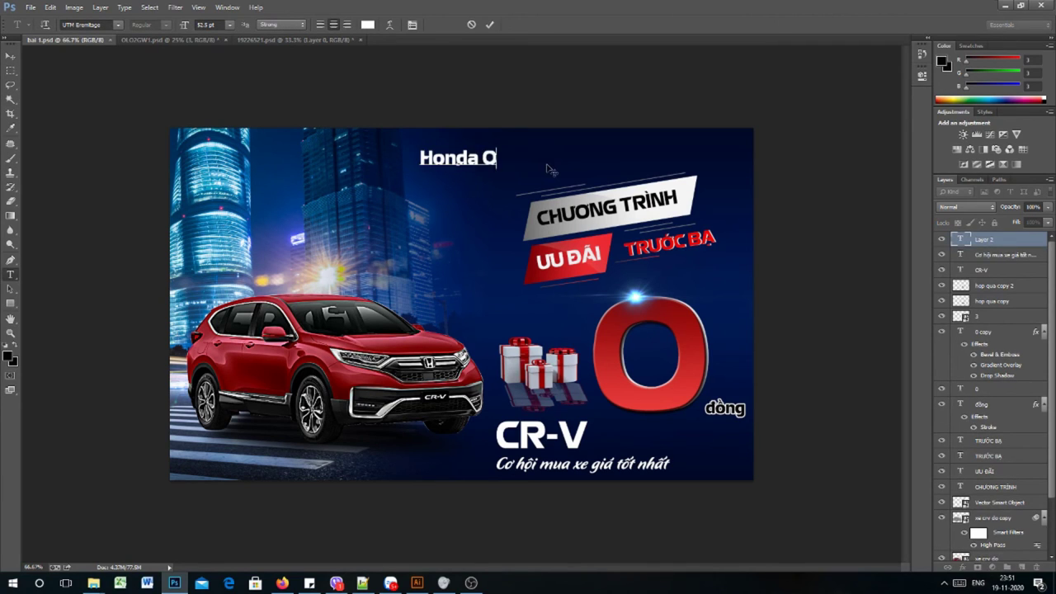
{"action": "type", "text": " to"}
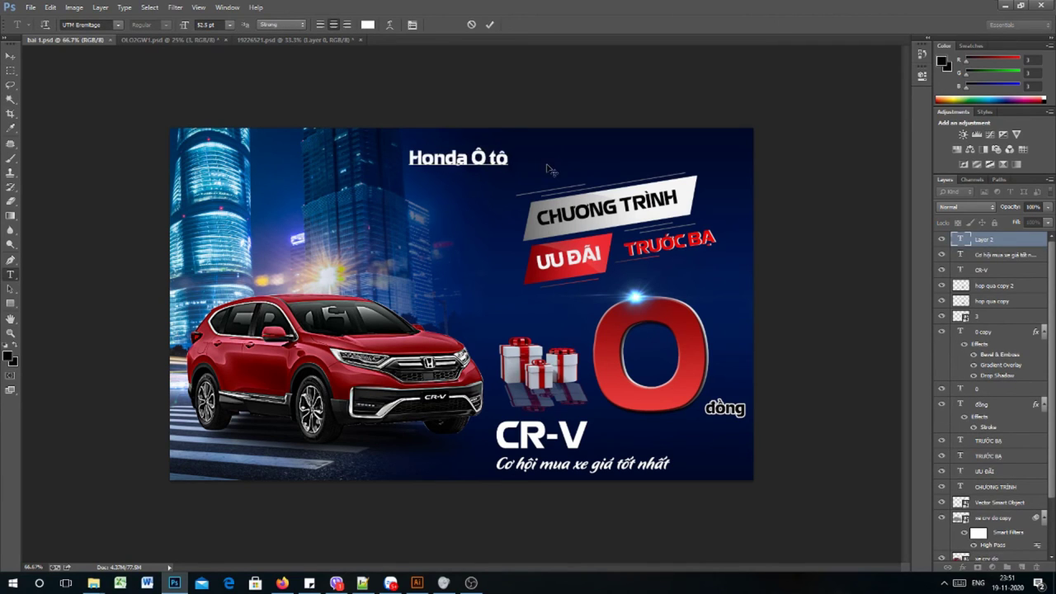
{"action": "type", "text": " Bình"}
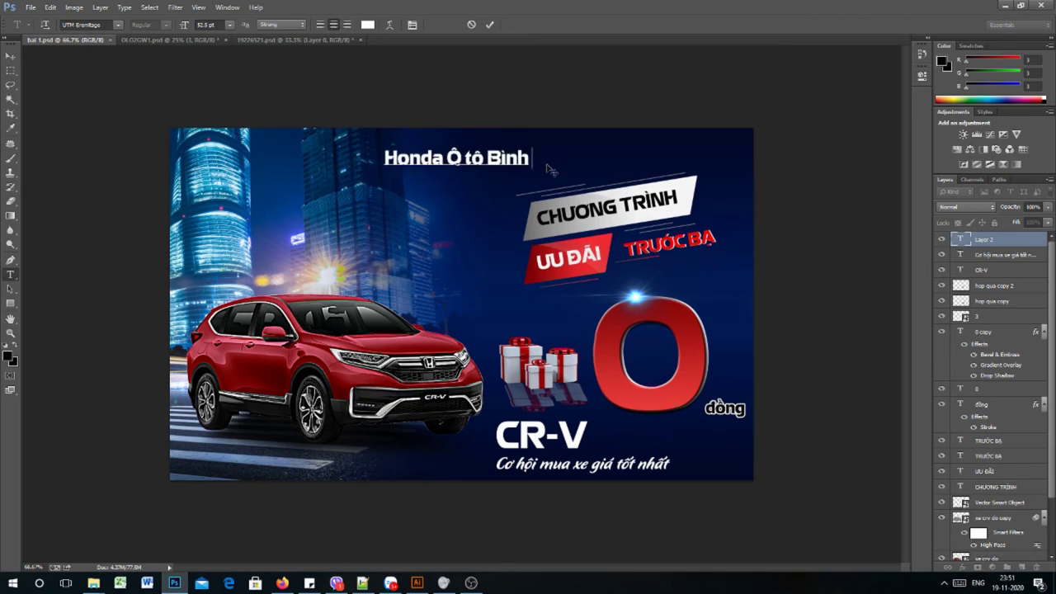
{"action": "type", "text": " Thuan"}
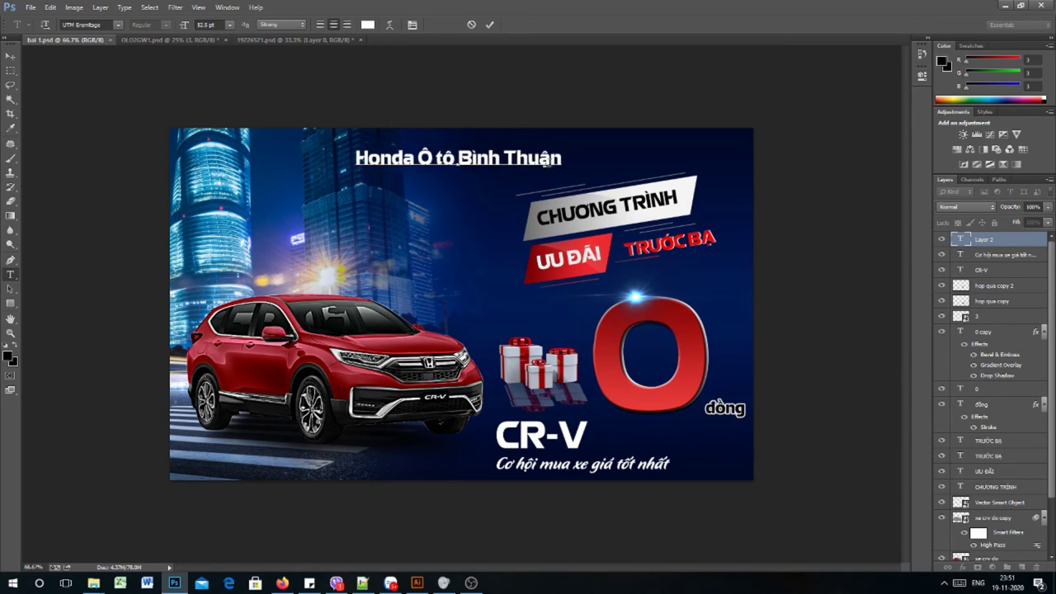
{"action": "key", "text": "ctrl+Return"}
- Scale the dealer name to about 74% with Free Transform and position it just above the CHƯƠNG TRÌNH banner, slightly to its left
{"action": "key", "text": "v"}
{"action": "key", "text": "ctrl+t"}
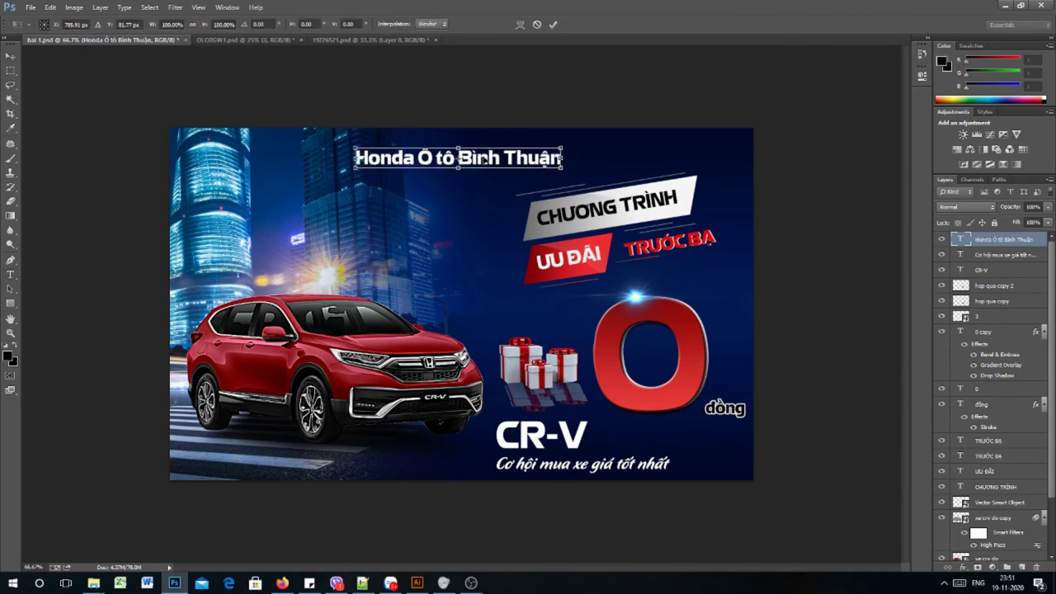
{"action": "left_click_drag", "start_coordinate": [485, 161], "coordinate": [563, 162]}
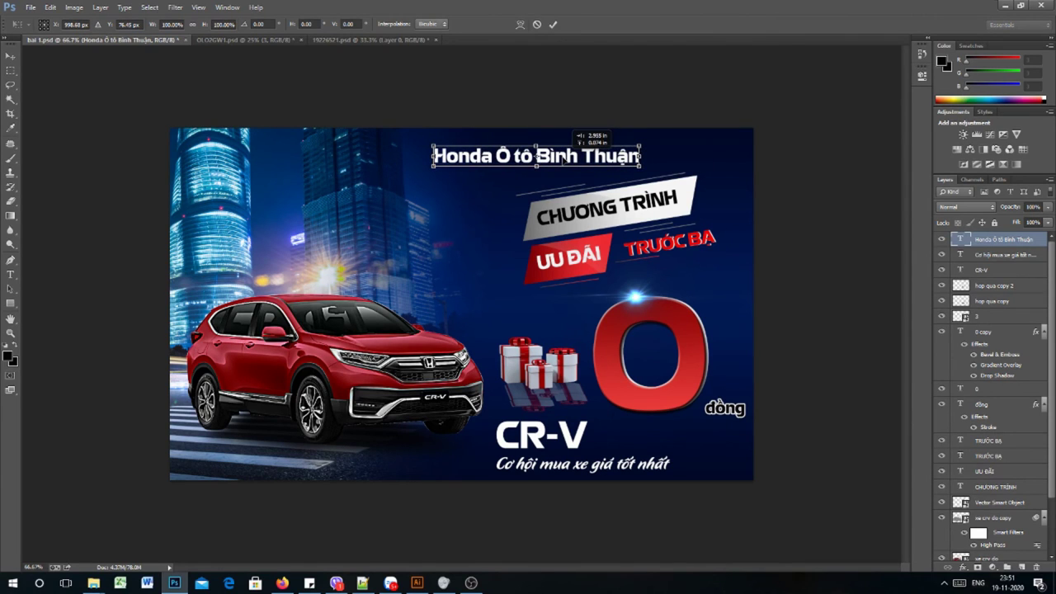
{"action": "mouse_move", "coordinate": [641, 143]}
{"action": "left_mouse_down"}
{"action": "mouse_move", "coordinate": [664, 125]}
{"action": "mouse_move", "coordinate": [618, 153]}
{"action": "mouse_move", "coordinate": [664, 154]}
{"action": "mouse_move", "coordinate": [649, 154]}
{"action": "left_mouse_up"}
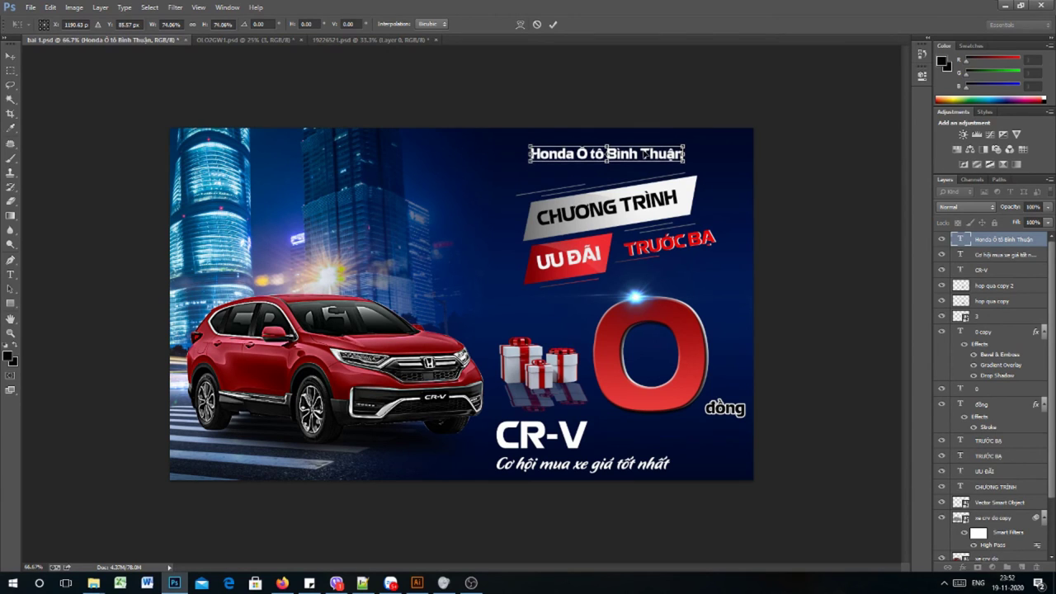
{"action": "left_click_drag", "start_coordinate": [644, 154], "coordinate": [584, 160]}
{"action": "key", "text": "Up"}
{"action": "key", "text": "Up"}
{"action": "key", "text": "Up"}
{"action": "key", "text": "Up"}
{"action": "key", "text": "Up"}
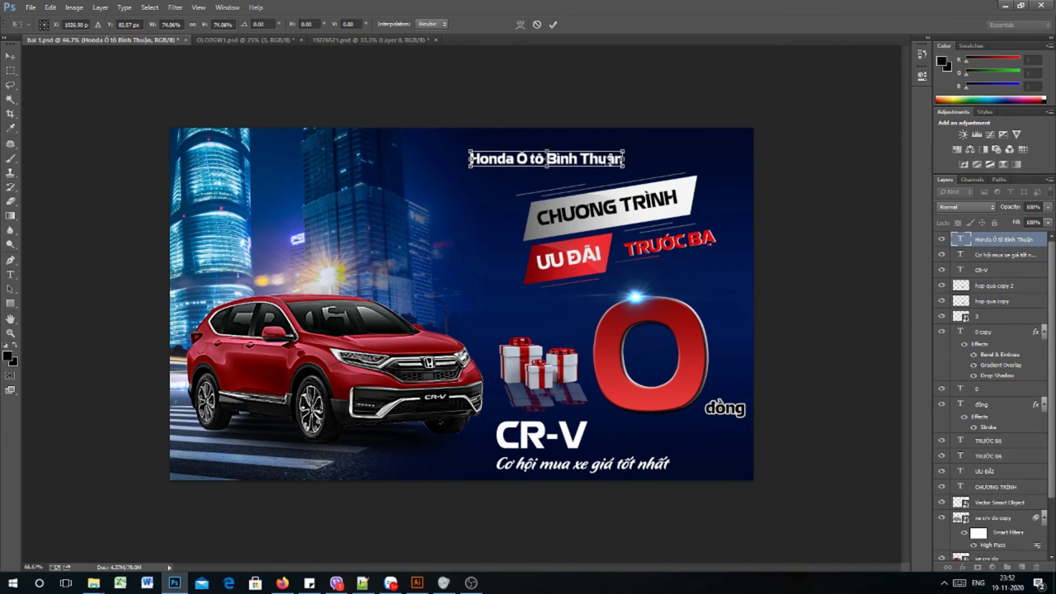
{"action": "key", "text": "Return"}
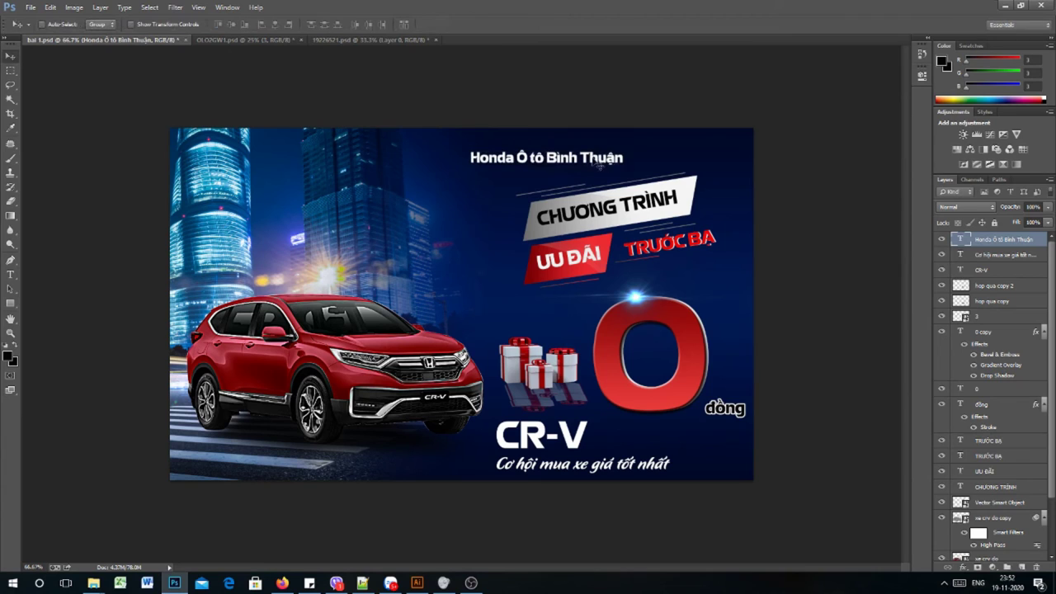
- Change the whole dealer name's font to Helvetica Neue Bold and return to the Move tool
{"action": "key", "text": "t"}
{"action": "triple_click", "coordinate": [561, 157]}
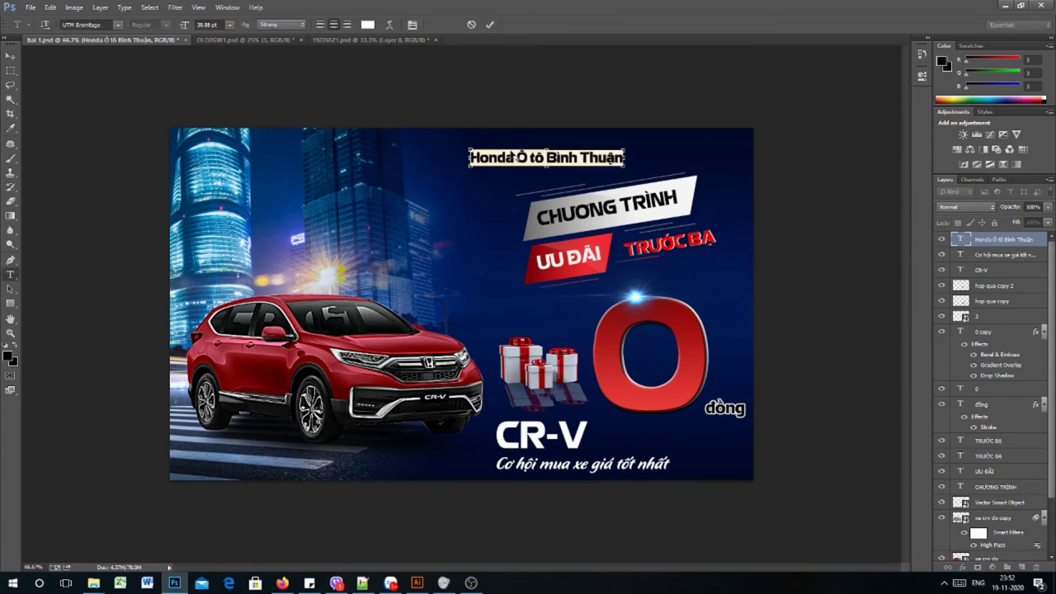
{"action": "left_click", "coordinate": [118, 24]}
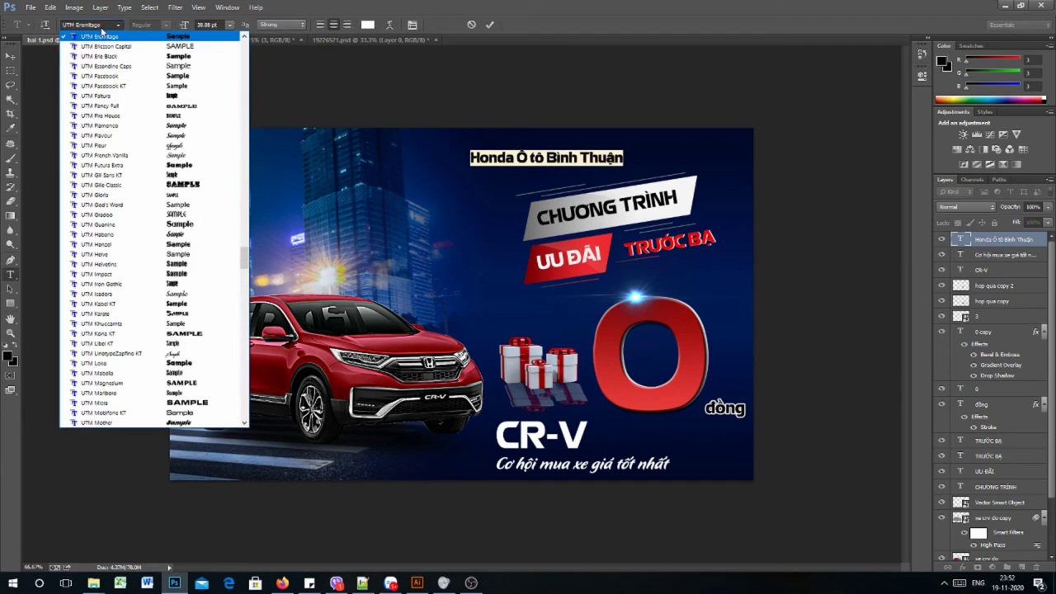
{"action": "left_click", "coordinate": [102, 30]}
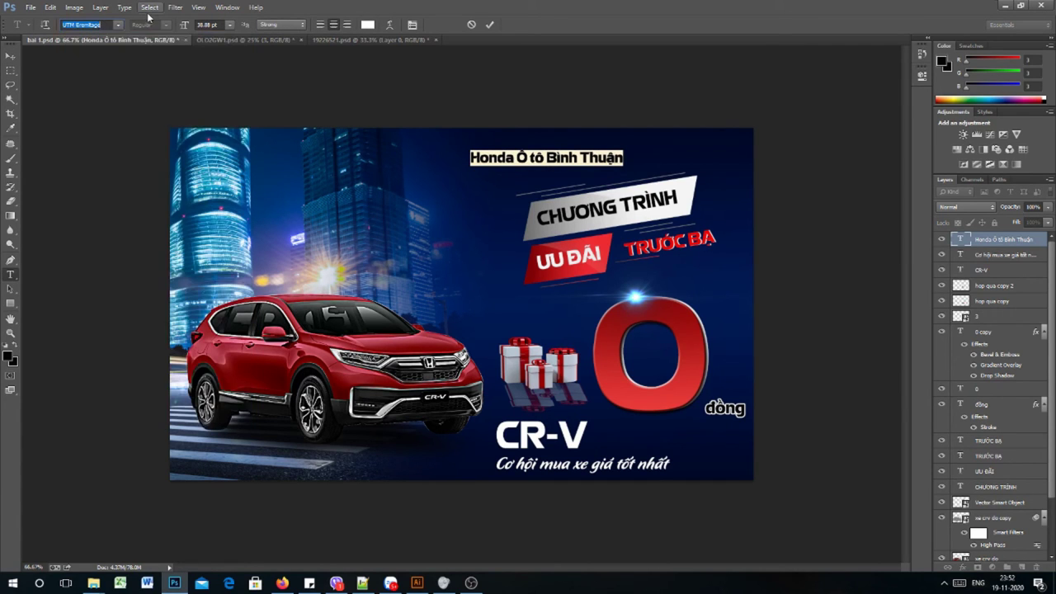
{"action": "type", "text": "Helvetica Neue"}
{"action": "key", "text": "Return"}
{"action": "left_click", "coordinate": [166, 24]}
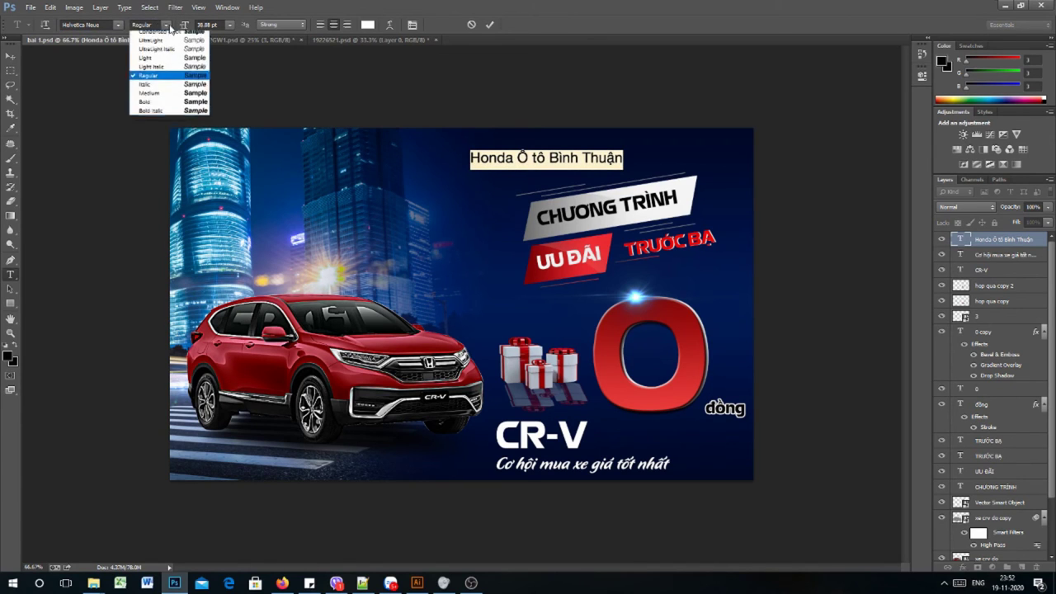
{"action": "left_click", "coordinate": [153, 109]}
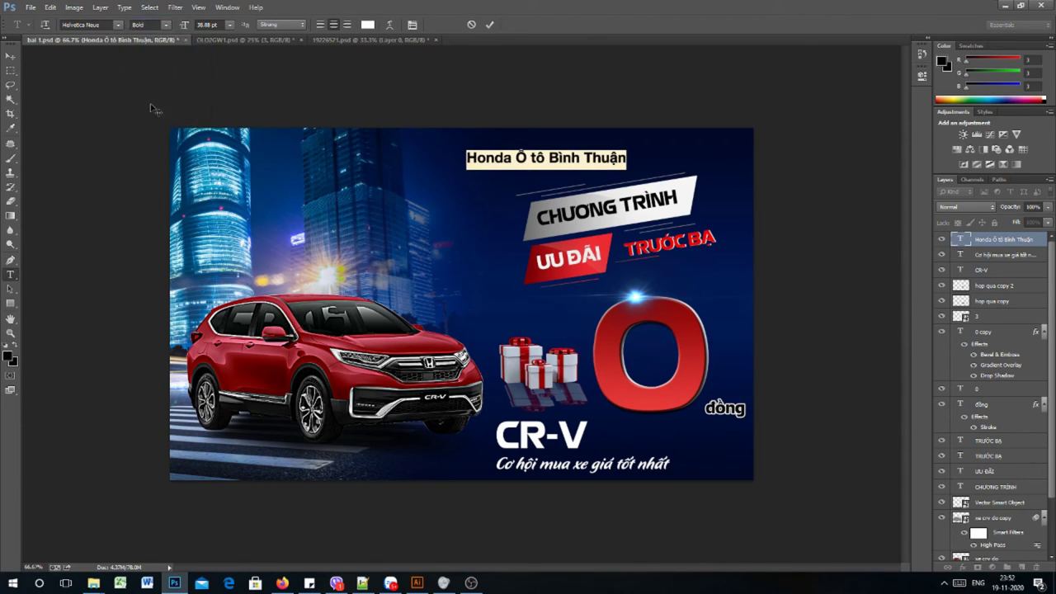
{"action": "left_click", "coordinate": [11, 55]}
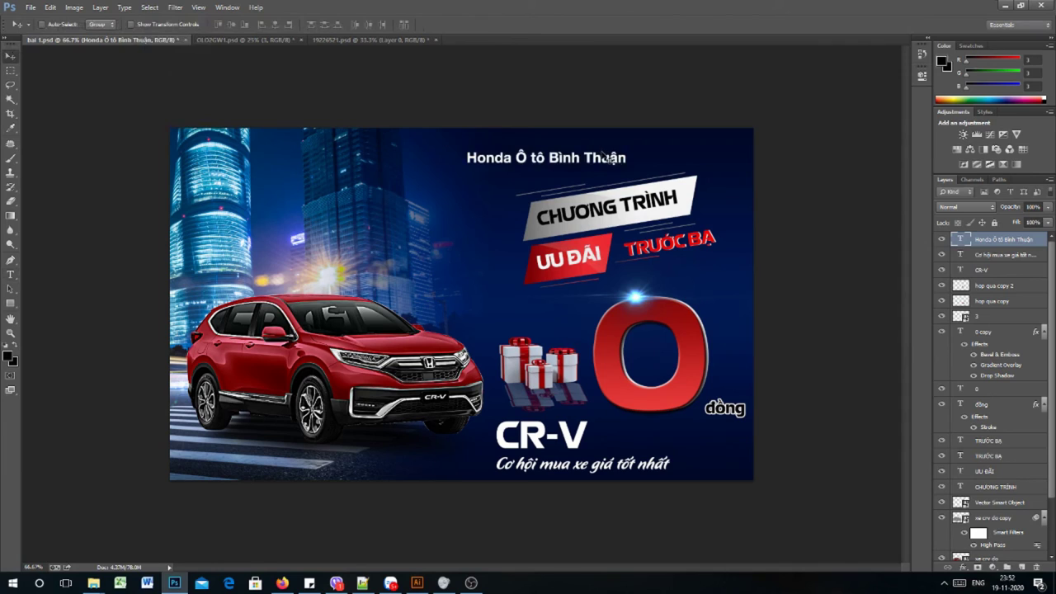
- Remove the space in "Ô tô" so the dealer name reads "Honda Ôtô Bình Thuận", and enlarge it slightly with Free Transform
{"action": "key", "text": "t"}
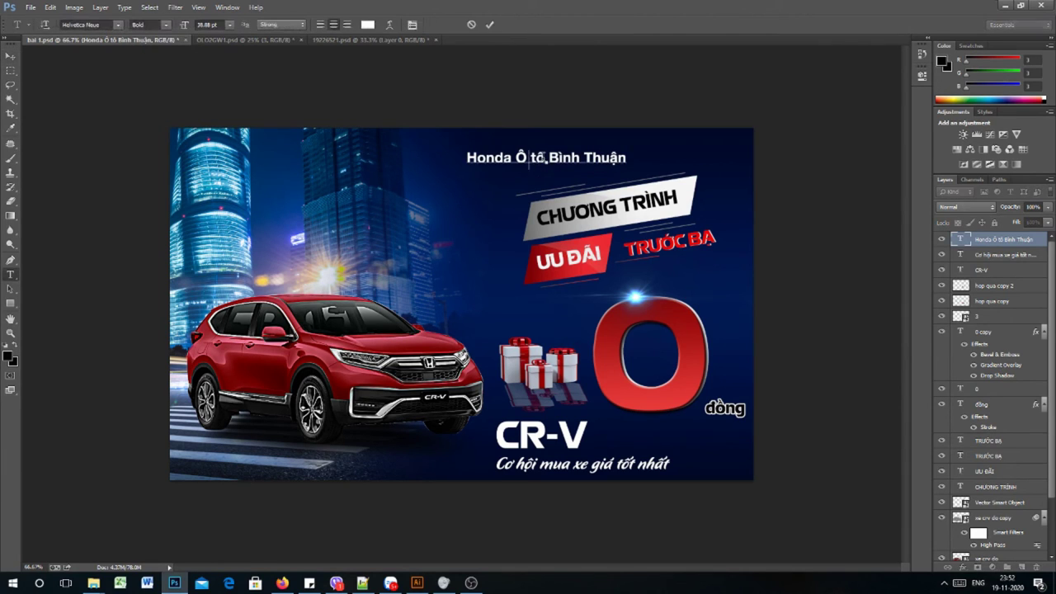
{"action": "left_click", "coordinate": [529, 157]}
{"action": "left_click", "coordinate": [10, 52]}
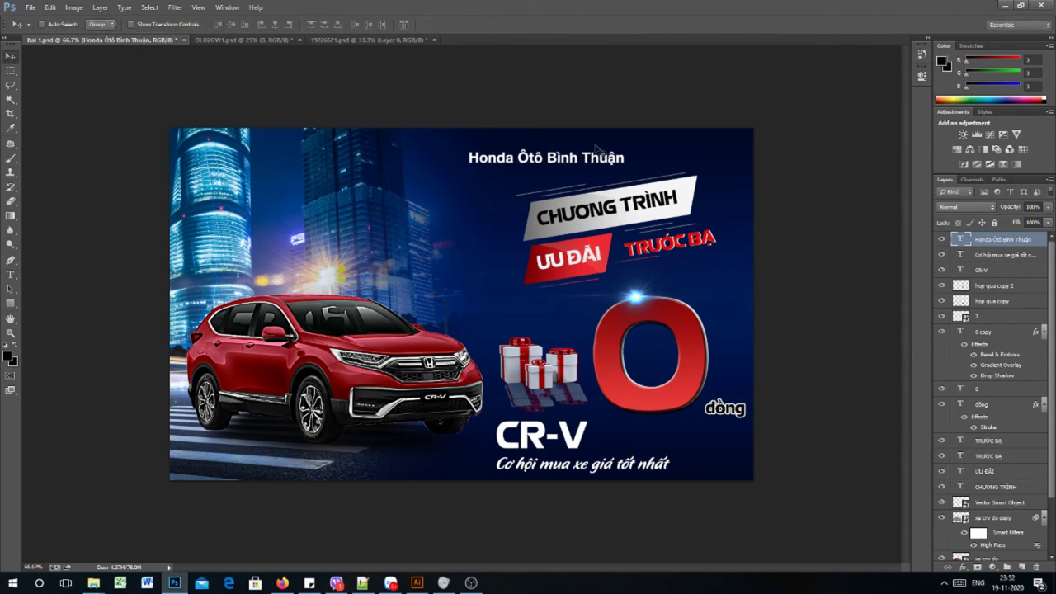
{"action": "key", "text": "ctrl+t"}
{"action": "left_click_drag", "start_coordinate": [626, 151], "coordinate": [640, 146]}
{"action": "key", "text": "Return"}
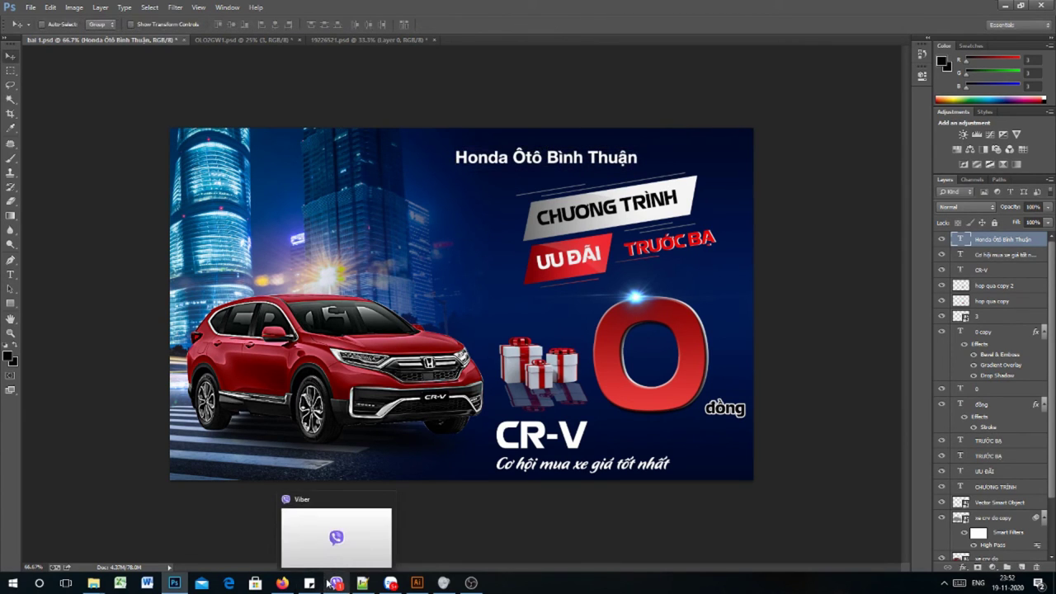
- Switch to File Explorer, open the "logo honda" folder inside "Bai 1", and move the window clear of the banner's dealer name
{"action": "mouse_move", "coordinate": [96, 585]}
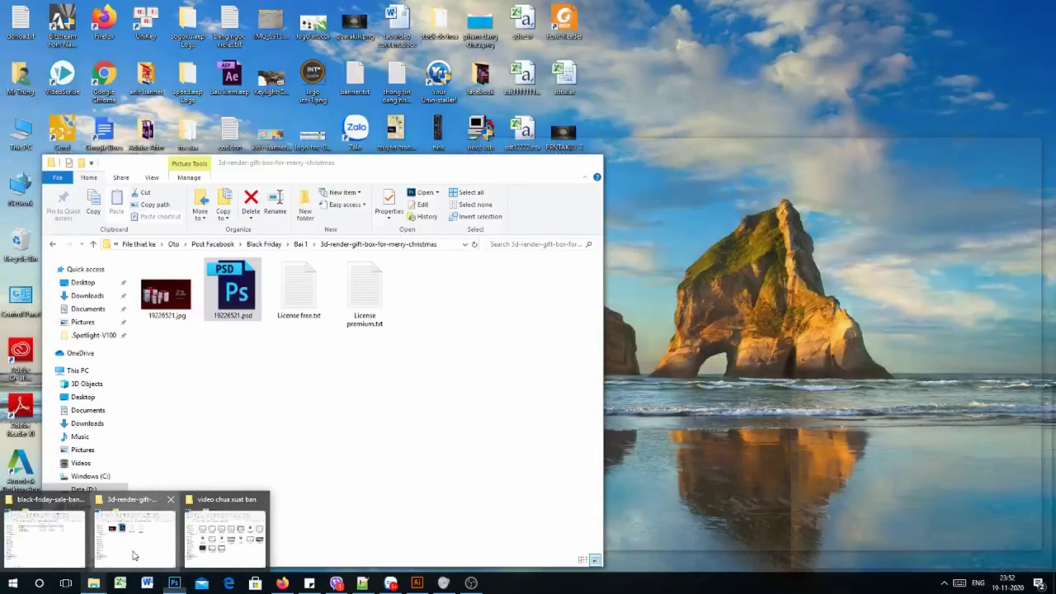
{"action": "left_click", "coordinate": [135, 537]}
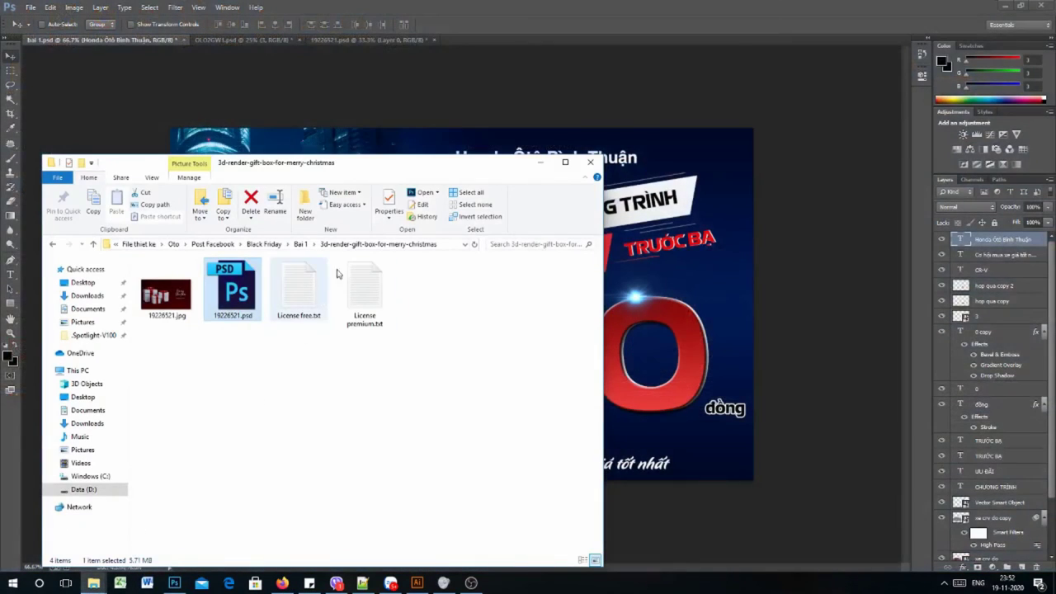
{"action": "left_click", "coordinate": [301, 244]}
{"action": "double_click", "coordinate": [167, 300]}
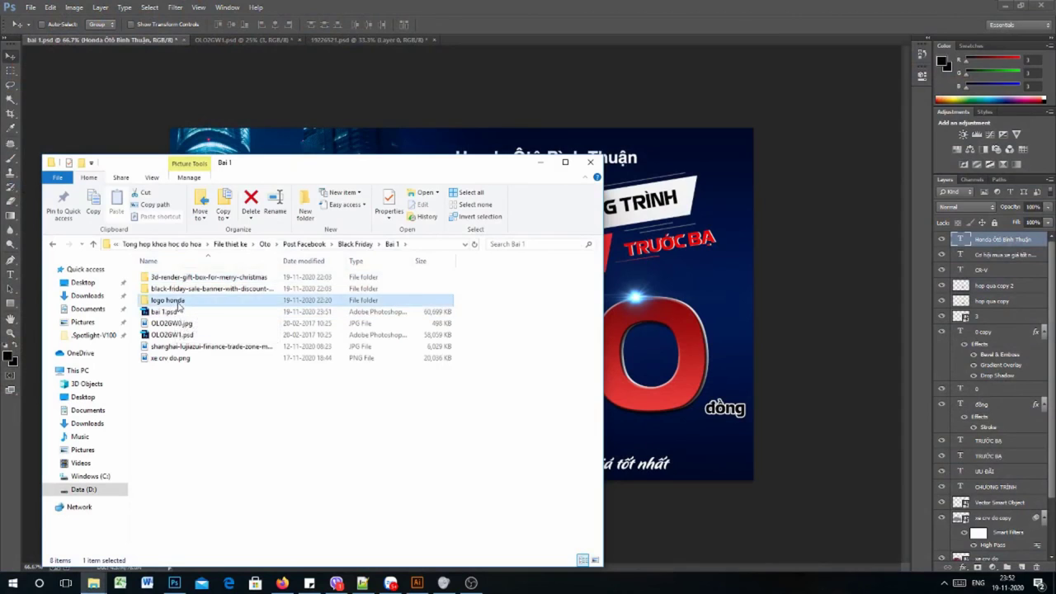
{"action": "left_click_drag", "start_coordinate": [357, 173], "coordinate": [254, 237]}
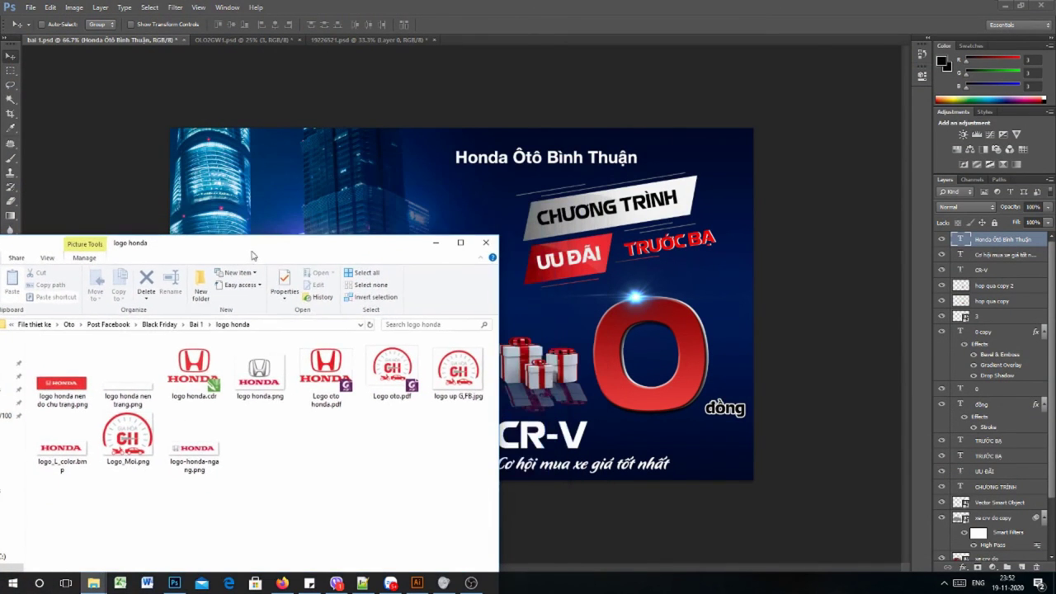
- Place Logo_Moi.png from the logo honda folder into the banner, shrunk to a small badge in the banner's upper-right corner
{"action": "left_click_drag", "start_coordinate": [129, 425], "coordinate": [703, 157]}
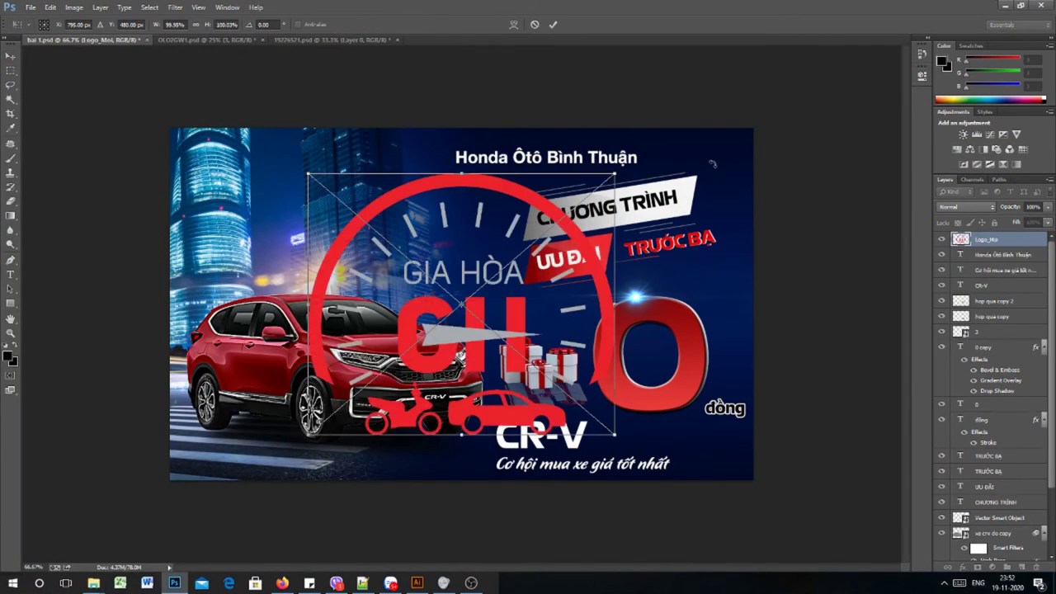
{"action": "left_click_drag", "start_coordinate": [614, 175], "coordinate": [497, 275]}
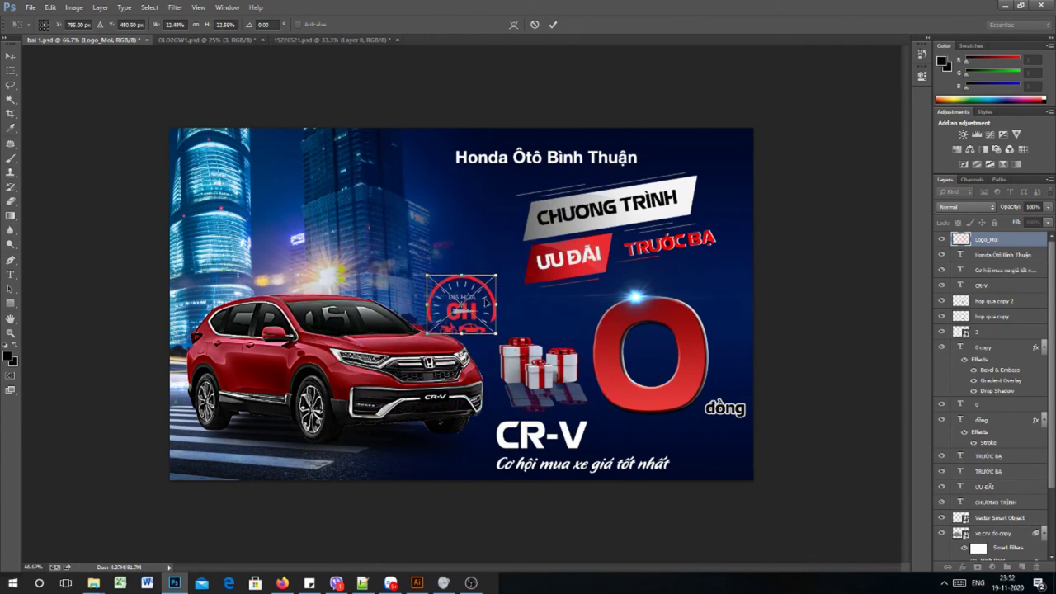
{"action": "left_click_drag", "start_coordinate": [434, 325], "coordinate": [675, 187]}
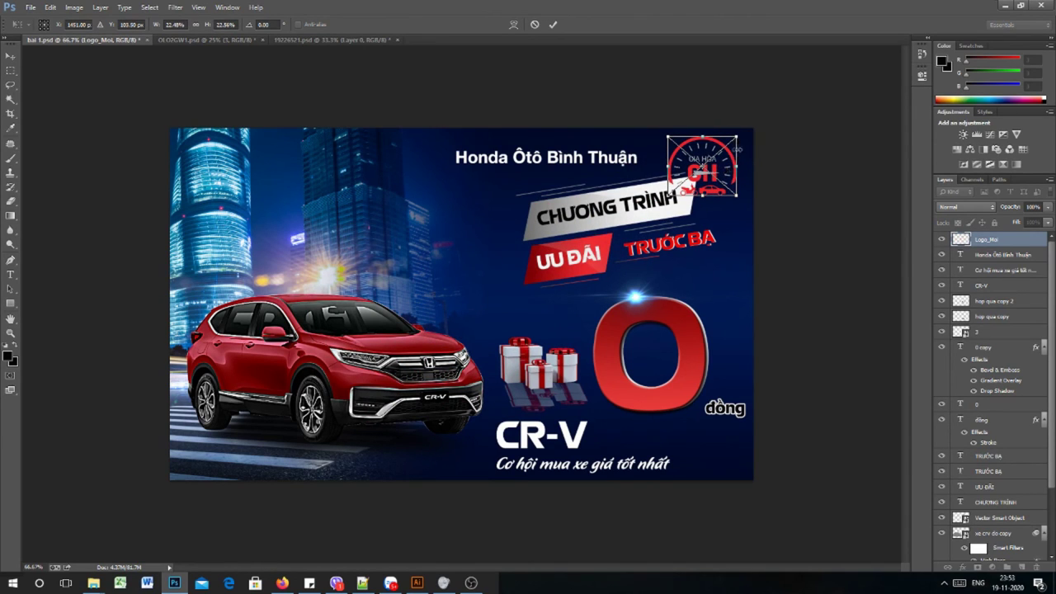
{"action": "mouse_move", "coordinate": [739, 134]}
{"action": "left_mouse_down"}
{"action": "mouse_move", "coordinate": [716, 132]}
{"action": "mouse_move", "coordinate": [716, 142]}
{"action": "mouse_move", "coordinate": [731, 146]}
{"action": "mouse_move", "coordinate": [730, 133]}
{"action": "left_mouse_up"}
{"action": "key", "text": "Return"}
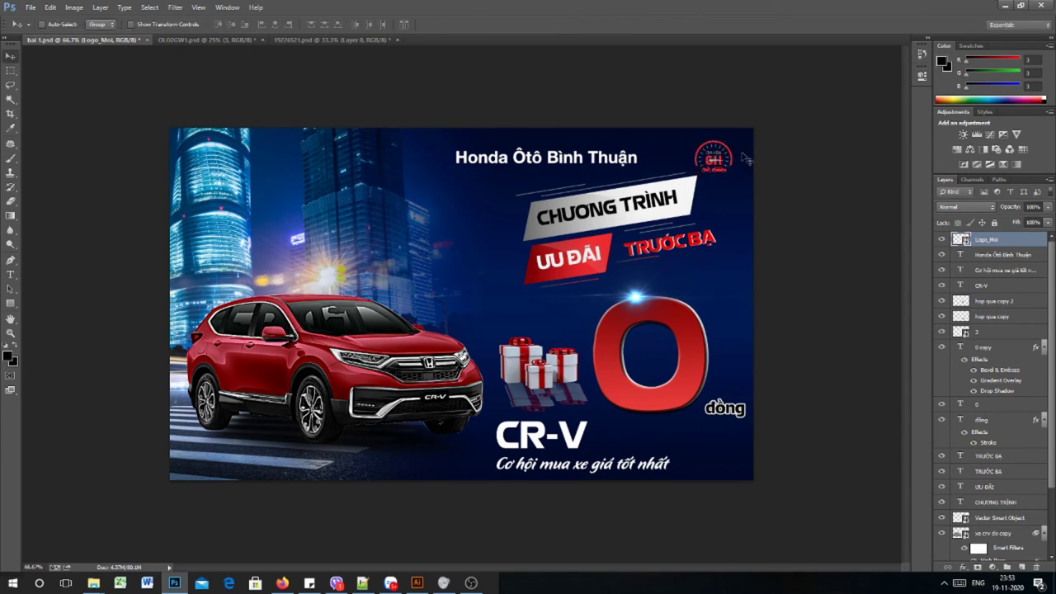
- Group the light flare layer "3" with the "0 copy", "0" and "đồng" layers, and shift the group slightly right
{"action": "left_click", "coordinate": [997, 256]}
{"action": "left_click", "coordinate": [994, 271]}
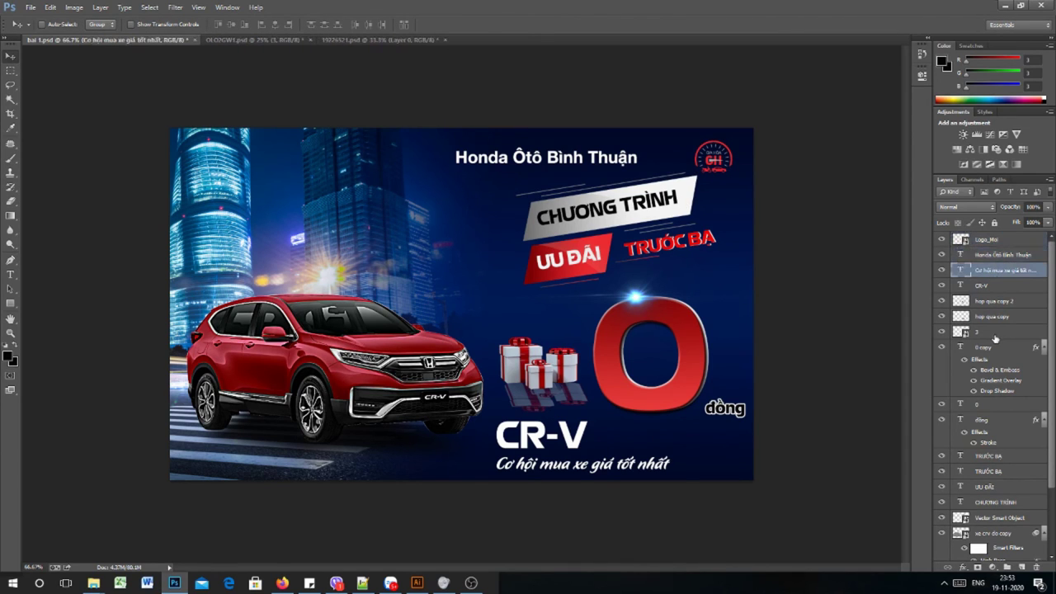
{"action": "left_click", "coordinate": [984, 302]}
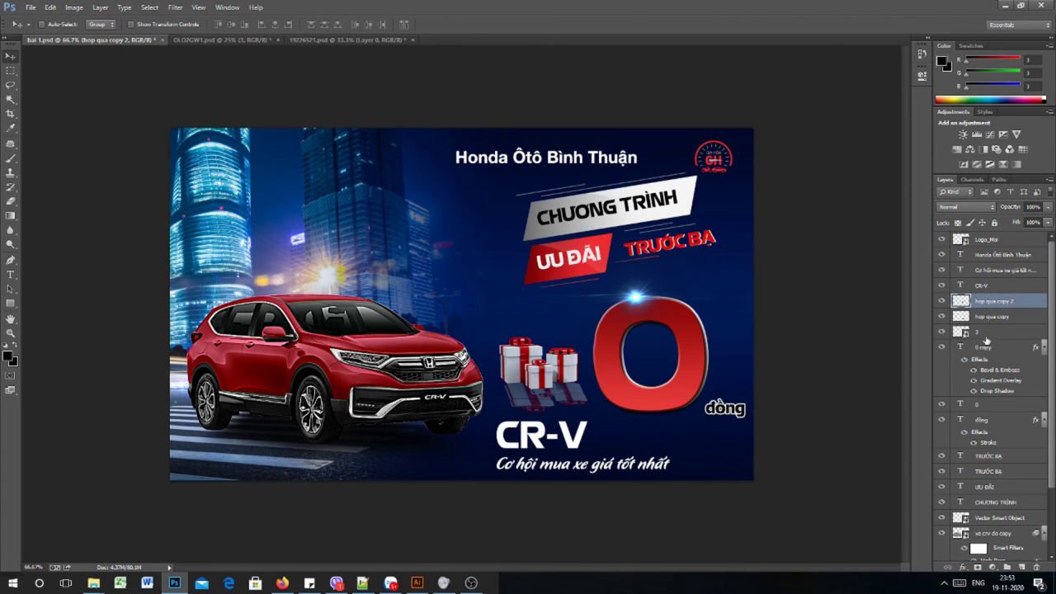
{"action": "left_click", "coordinate": [986, 334]}
{"action": "scroll", "coordinate": [989, 375], "scroll_direction": "down", "scroll_amount": 1}
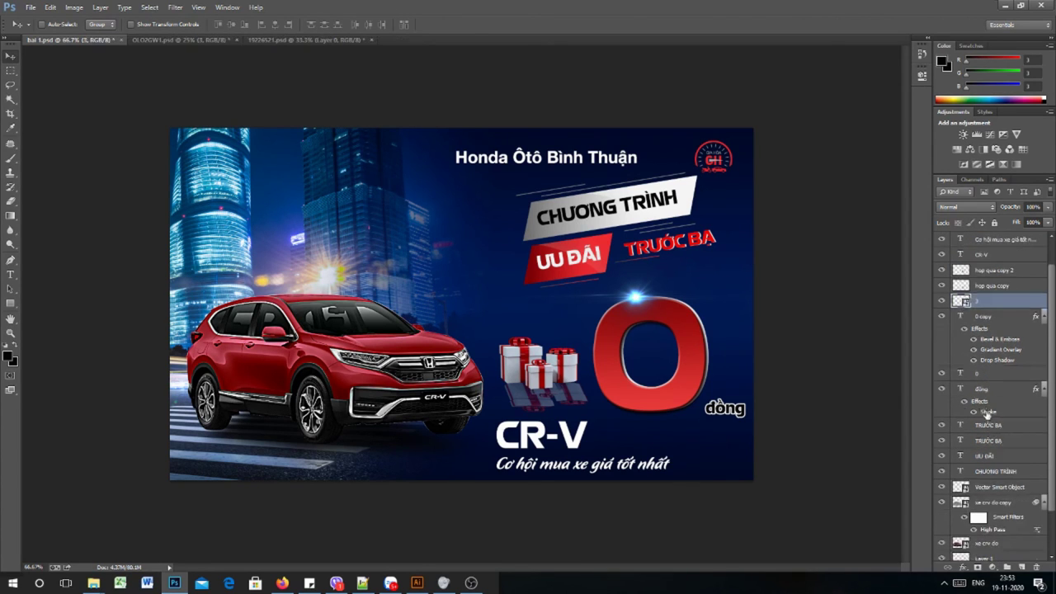
{"action": "left_click", "coordinate": [982, 391], "text": "shift"}
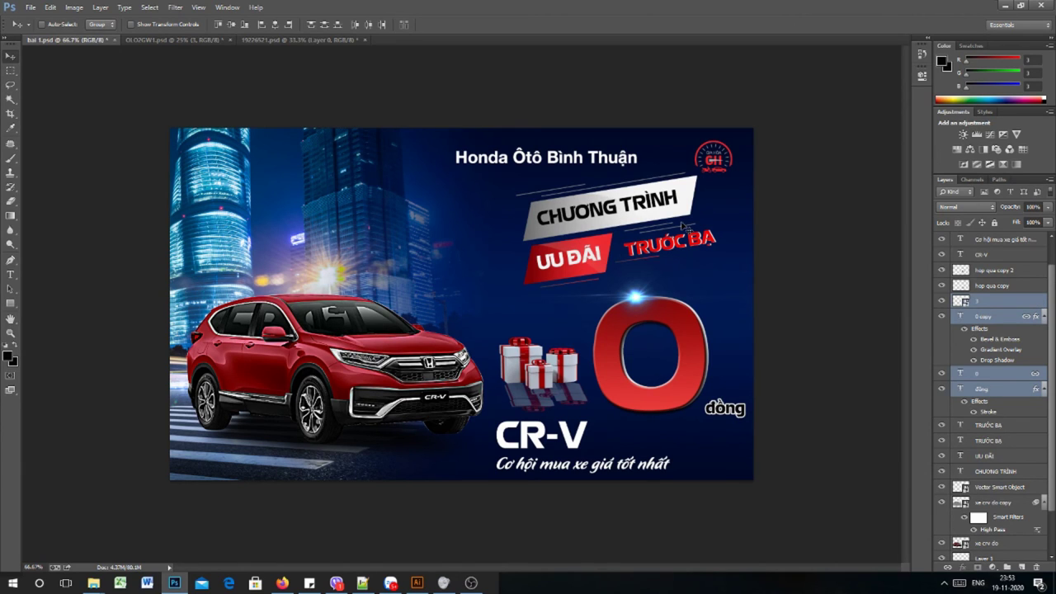
{"action": "key", "text": "ctrl+g"}
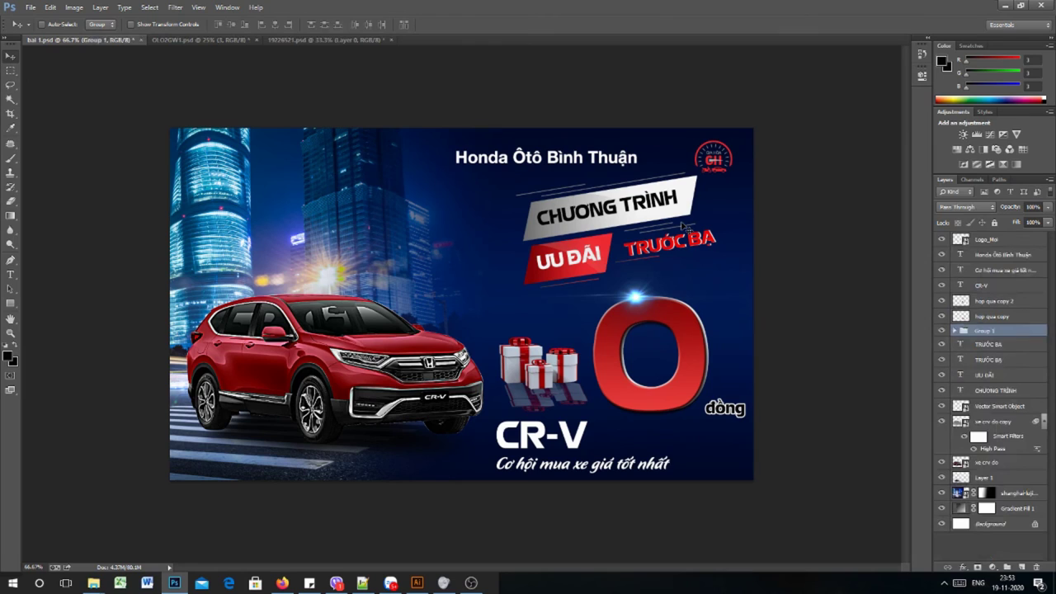
{"action": "mouse_move", "coordinate": [661, 198]}
{"action": "left_mouse_down"}
{"action": "mouse_move", "coordinate": [679, 194]}
{"action": "mouse_move", "coordinate": [618, 202]}
{"action": "mouse_move", "coordinate": [645, 202]}
{"action": "left_mouse_up"}
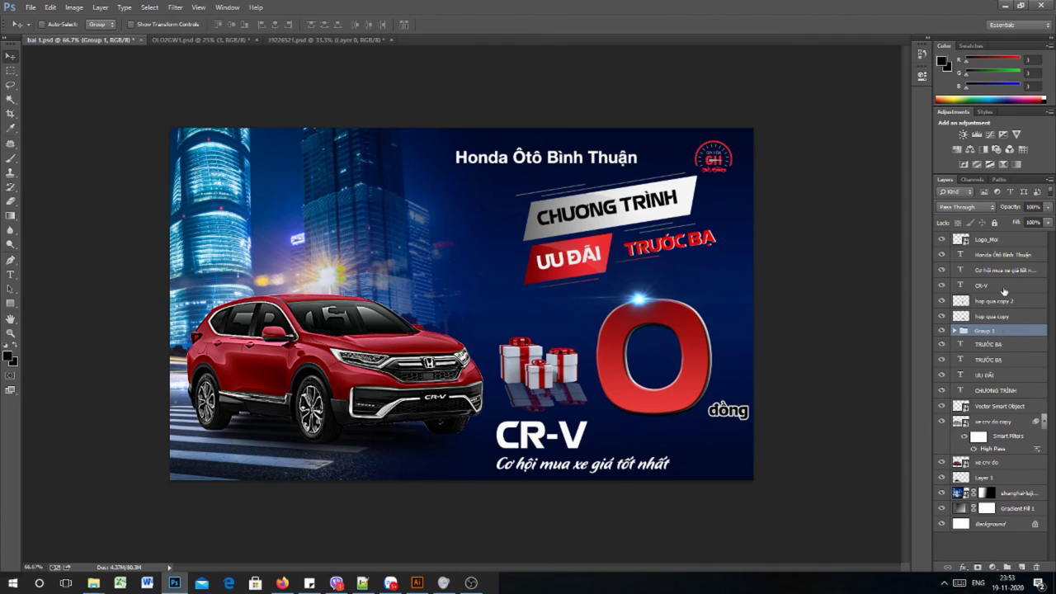
- Group the two TRƯỚC BẠ layers, ƯU ĐÃI, CHƯƠNG TRÌNH and the Vector Smart Object, and name the group "CT uu dai"
{"action": "left_click", "coordinate": [993, 348]}
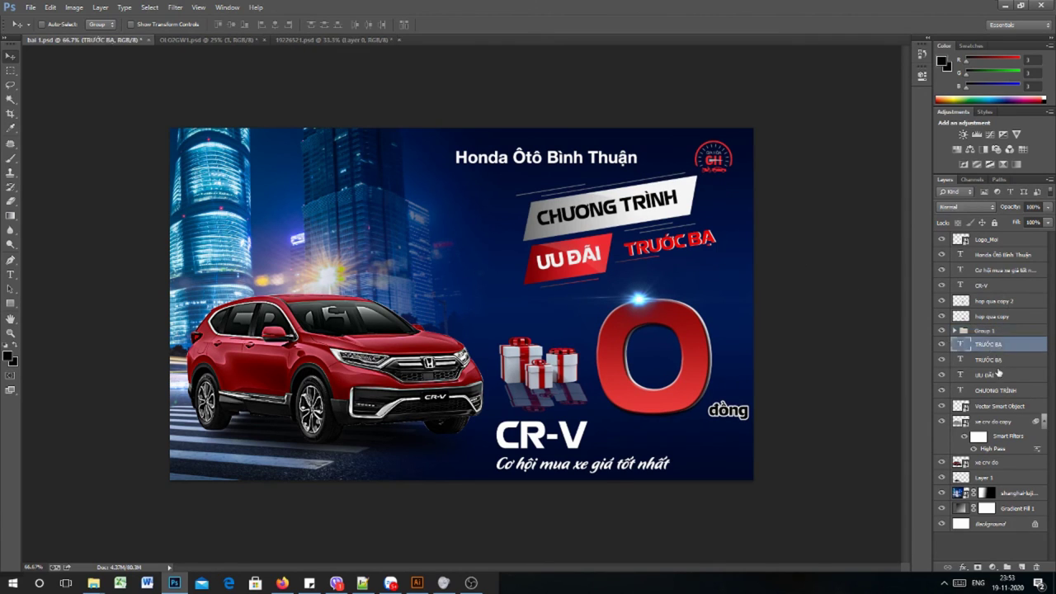
{"action": "left_click", "coordinate": [999, 408], "text": "shift"}
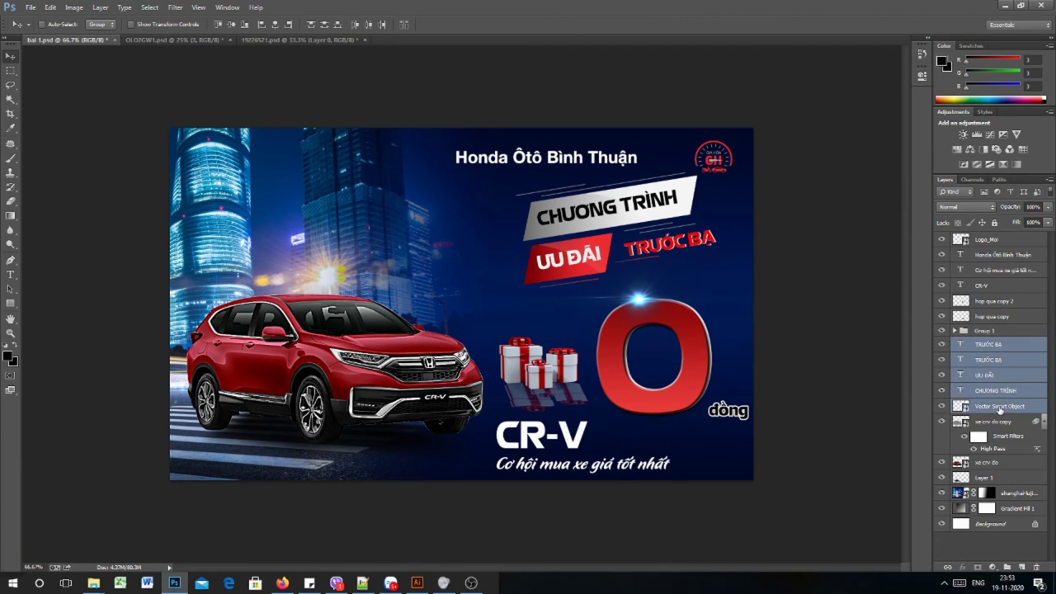
{"action": "key", "text": "ctrl+g"}
{"action": "double_click", "coordinate": [983, 343]}
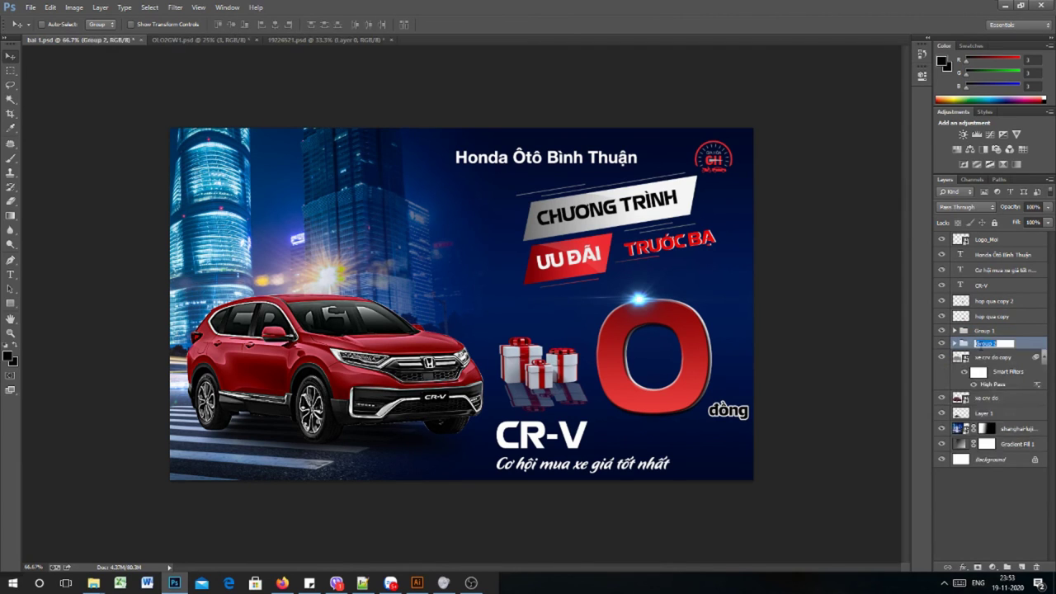
{"action": "type", "text": "CT uu dai"}
{"action": "key", "text": "Return"}
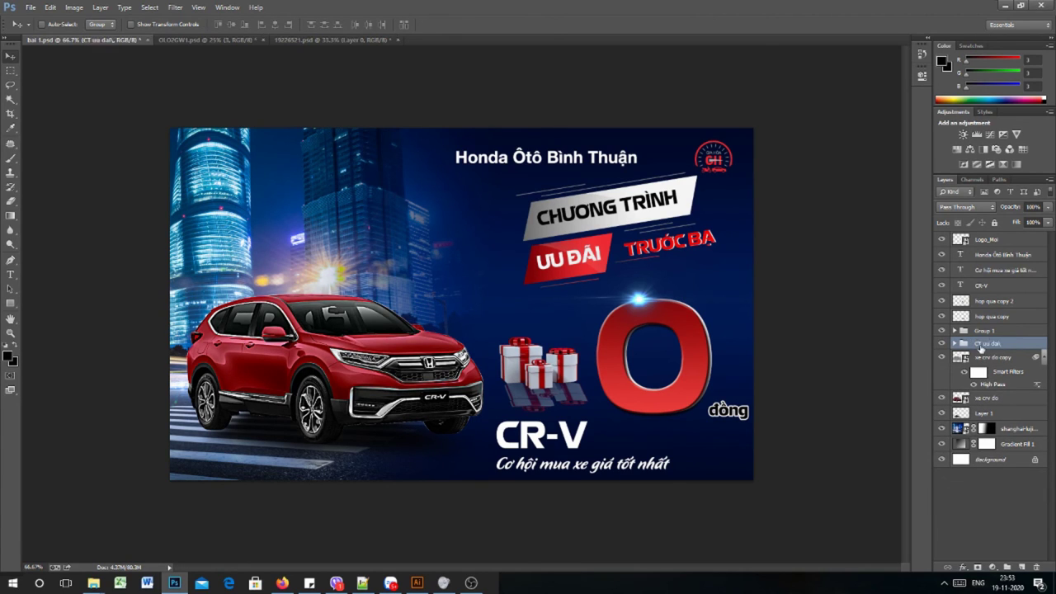
- Move the "CT uu dai" group left and down with Free Transform so it sits just above the big 0
{"action": "key", "text": "ctrl+t"}
{"action": "left_click_drag", "start_coordinate": [670, 220], "coordinate": [640, 243]}
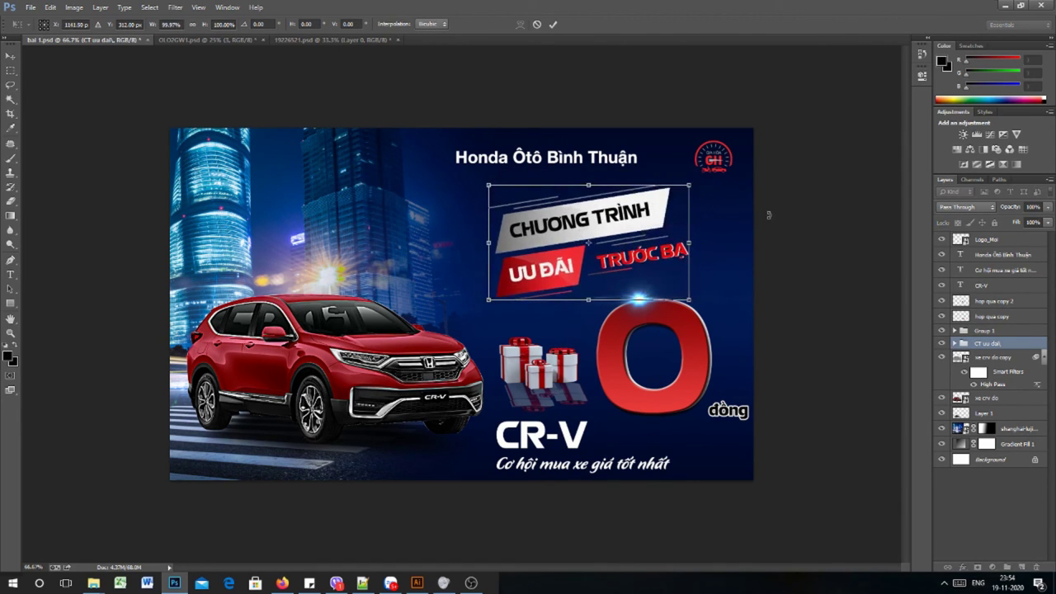
{"action": "key", "text": "Right"}
{"action": "key", "text": "Right"}
{"action": "key", "text": "Right"}
{"action": "key", "text": "Right"}
{"action": "key", "text": "Right"}
{"action": "key", "text": "Right"}
{"action": "key", "text": "Down"}
{"action": "key", "text": "Down"}
{"action": "key", "text": "Down"}
{"action": "key", "text": "Down"}
{"action": "key", "text": "Down"}
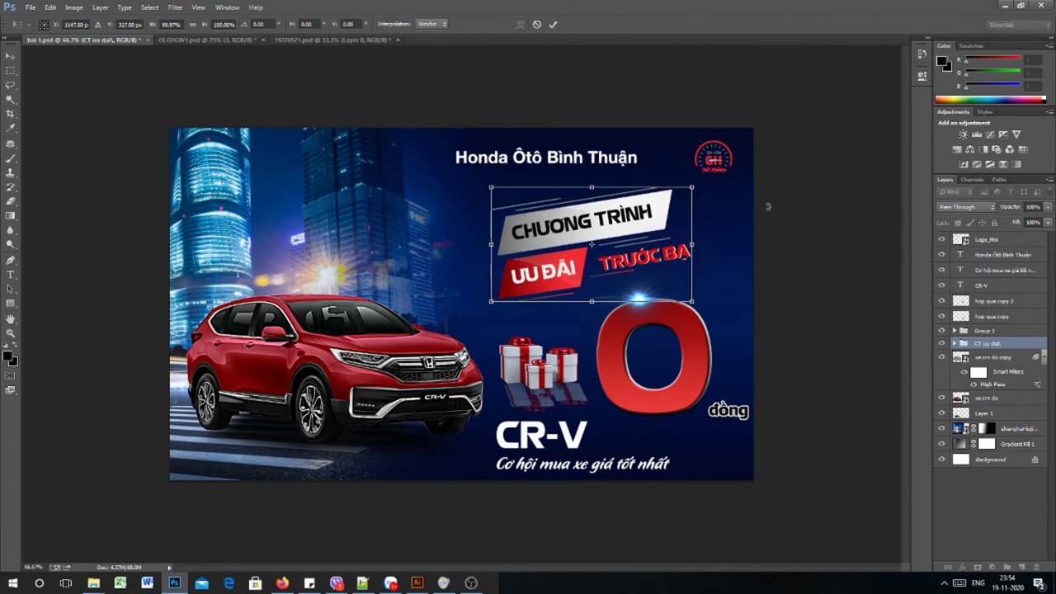
{"action": "key", "text": "Down"}
{"action": "key", "text": "Down"}
{"action": "key", "text": "Return"}
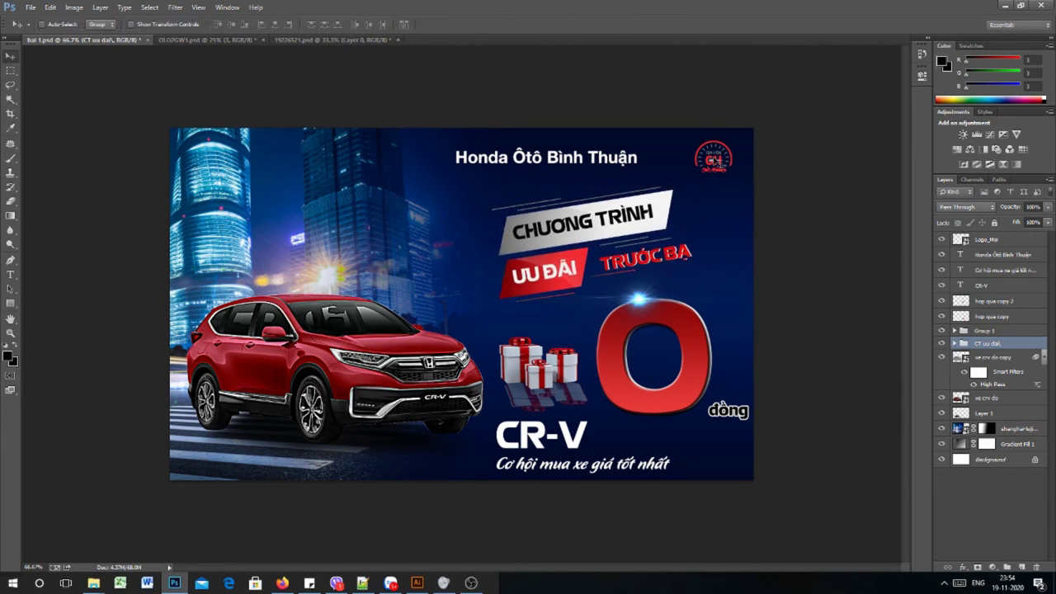
- Shift the round GH logo slightly inward from the banner's upper-right corner
{"action": "left_click", "coordinate": [984, 242]}
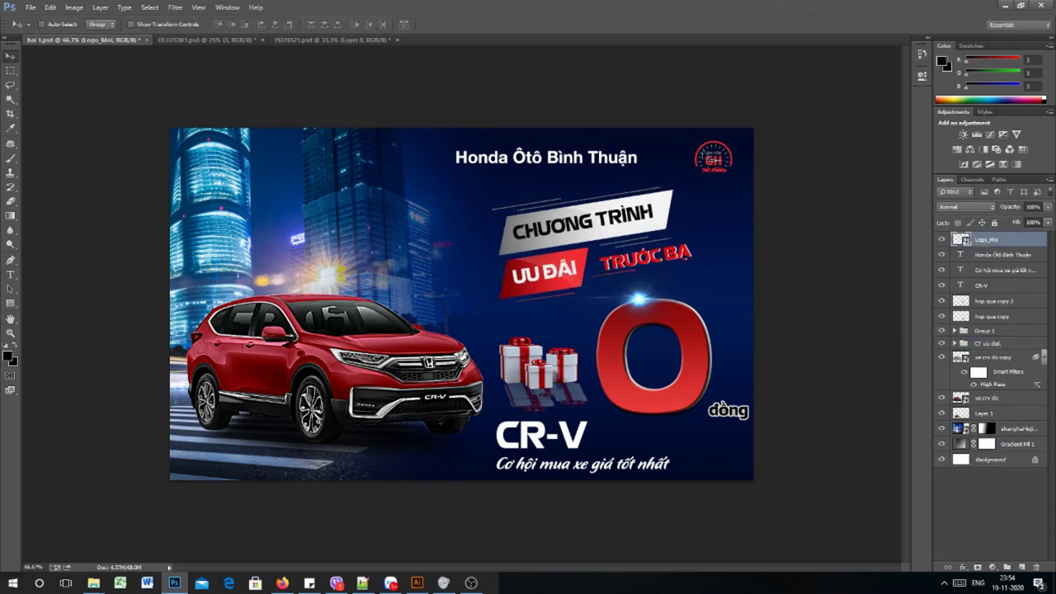
{"action": "left_click_drag", "start_coordinate": [733, 159], "coordinate": [728, 153]}
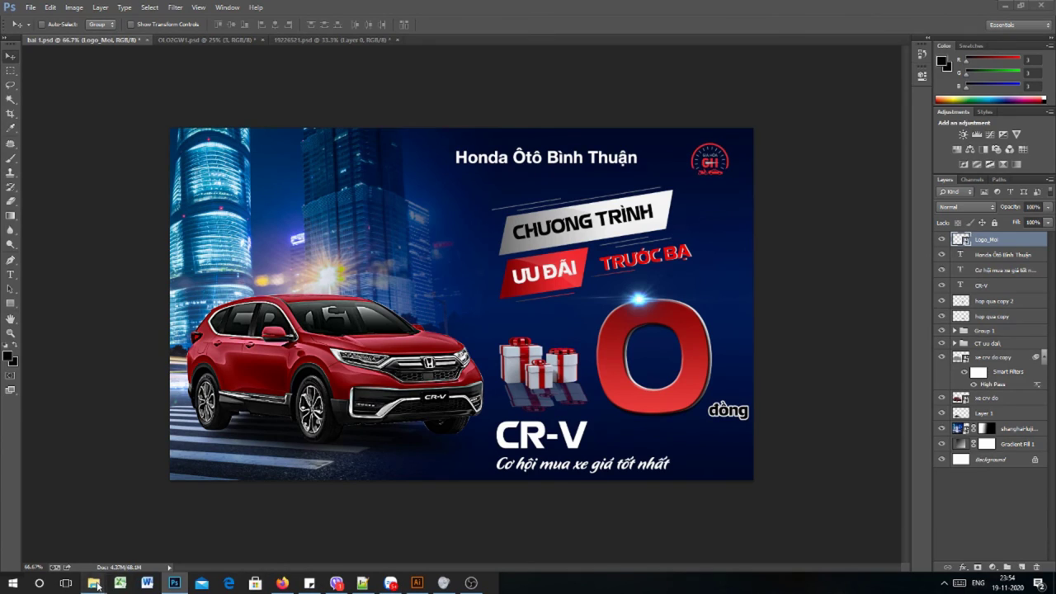
- Place logo honda.png from the logo honda folder into the banner, scaled to about 53% in the upper-left corner
{"action": "mouse_move", "coordinate": [93, 582]}
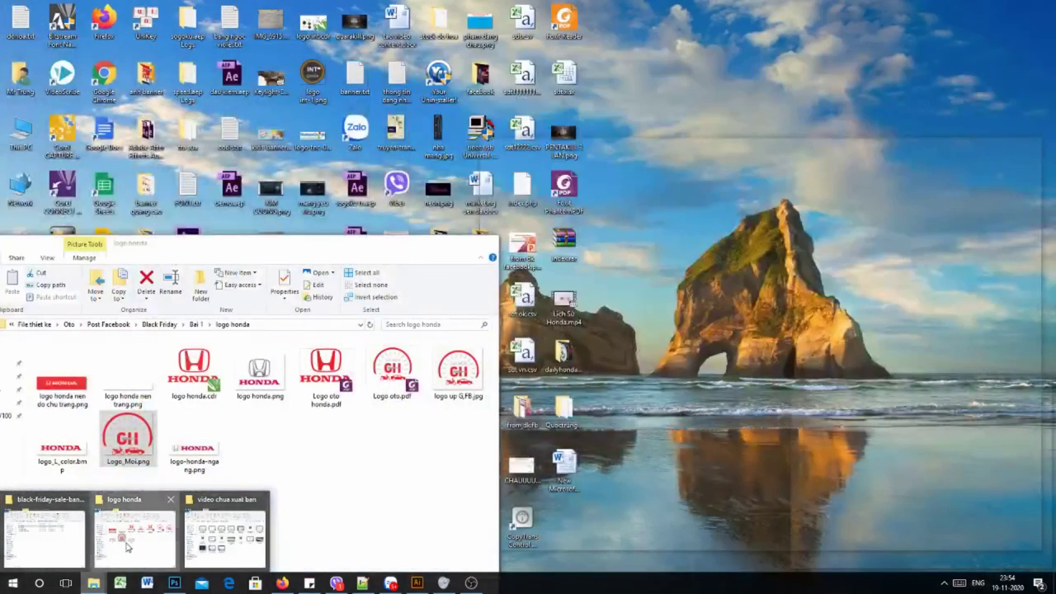
{"action": "left_click", "coordinate": [134, 538]}
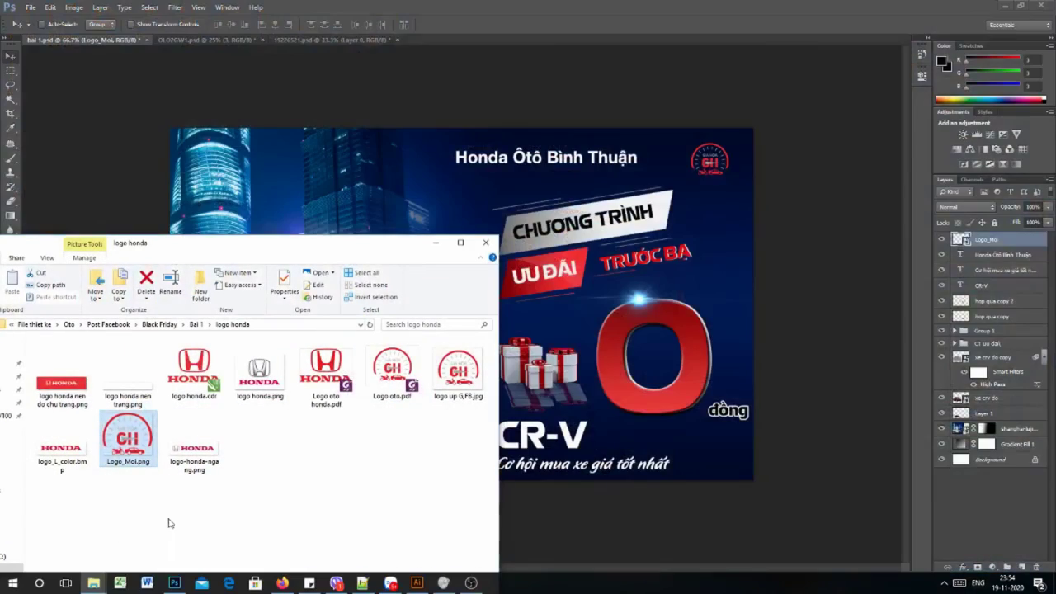
{"action": "left_click_drag", "start_coordinate": [278, 383], "coordinate": [216, 171]}
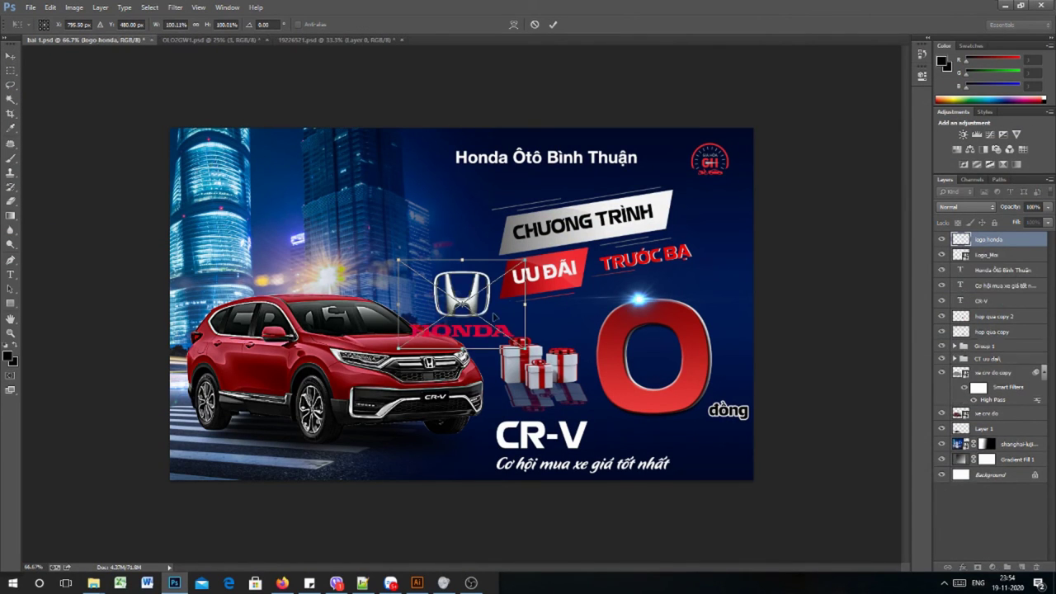
{"action": "left_click_drag", "start_coordinate": [488, 315], "coordinate": [269, 179]}
{"action": "left_click_drag", "start_coordinate": [307, 128], "coordinate": [226, 167]}
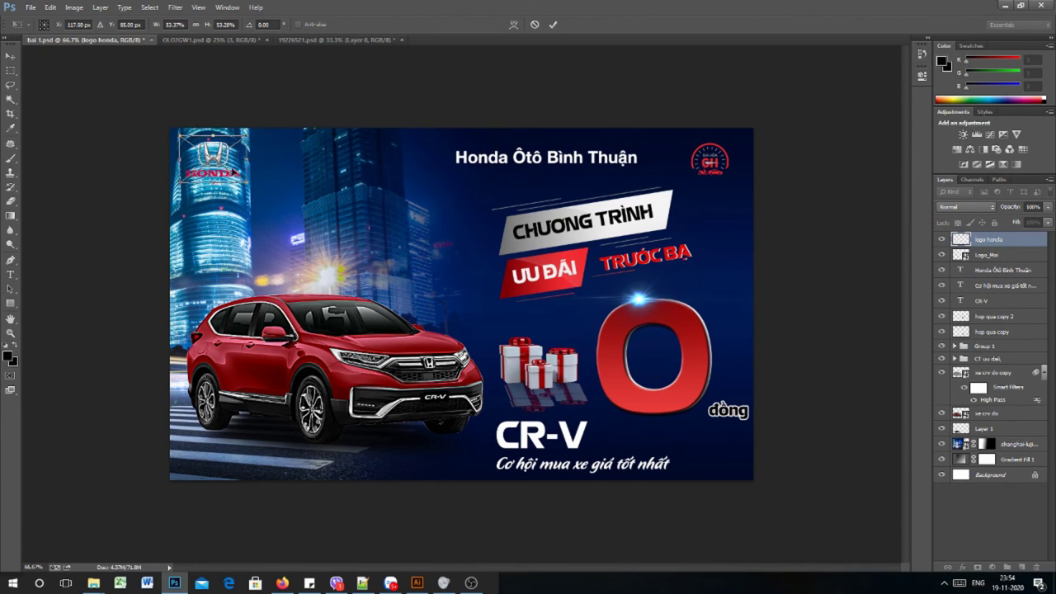
{"action": "key", "text": "Return"}
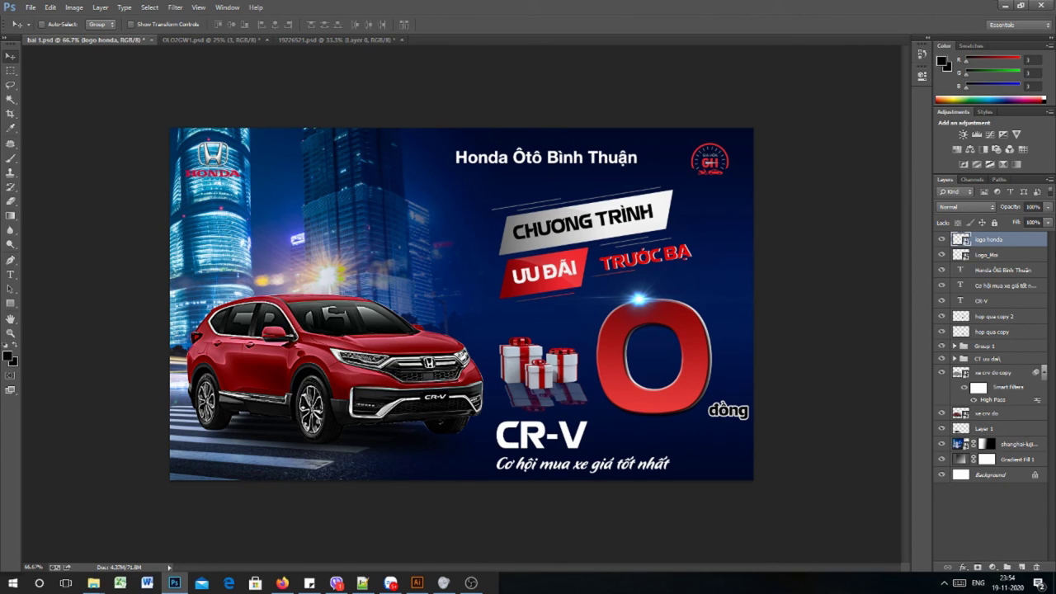
- On a new layer, draw a Pen path around the Honda logo's corner with a rounded lower-right edge, and convert it to a selection
{"action": "left_click", "coordinate": [1022, 567]}
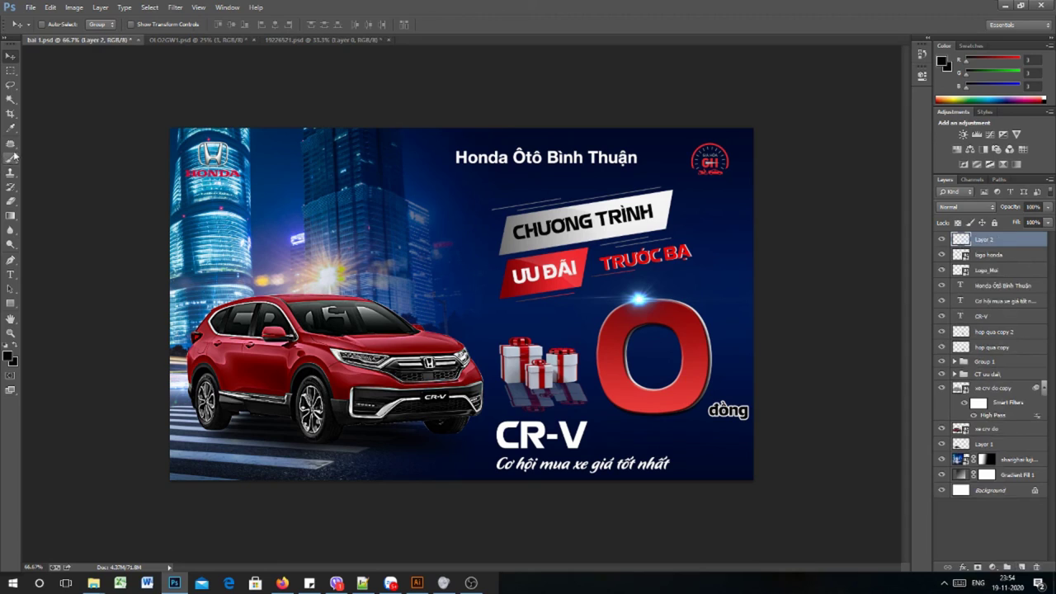
{"action": "key", "text": "p"}
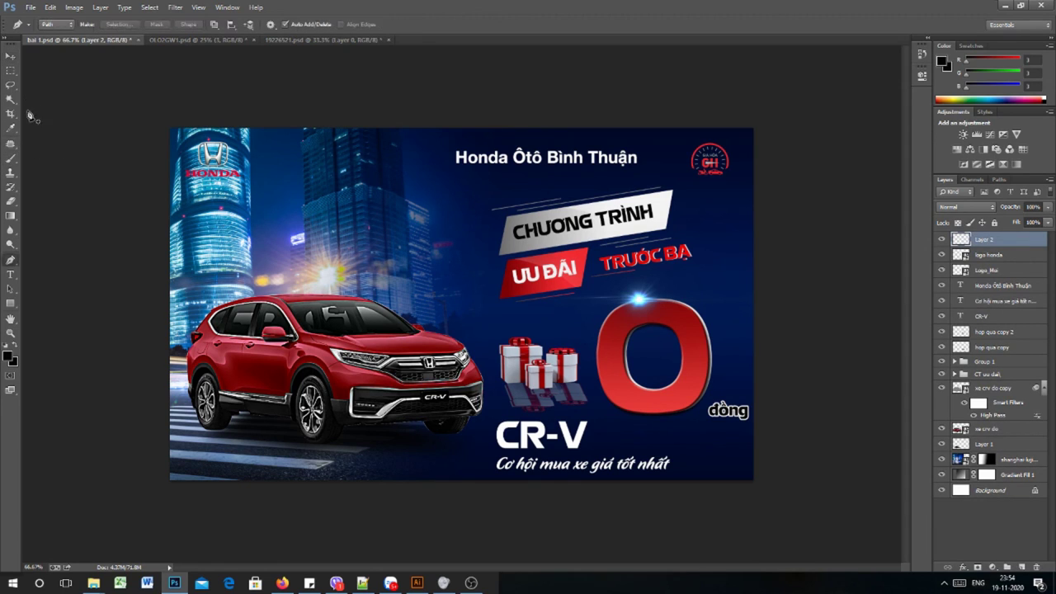
{"action": "left_click", "coordinate": [169, 128]}
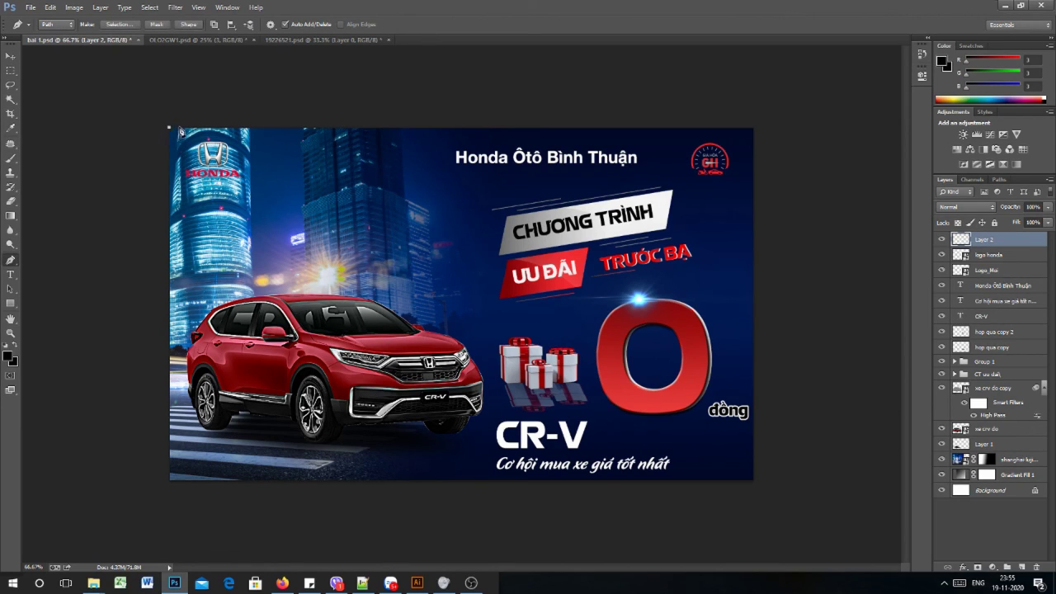
{"action": "left_click", "coordinate": [267, 129]}
{"action": "left_click_drag", "start_coordinate": [219, 187], "coordinate": [174, 189]}
{"action": "left_click", "coordinate": [165, 188]}
{"action": "left_click", "coordinate": [170, 132]}
{"action": "left_click", "coordinate": [169, 129]}
{"action": "key", "text": "ctrl+Return"}
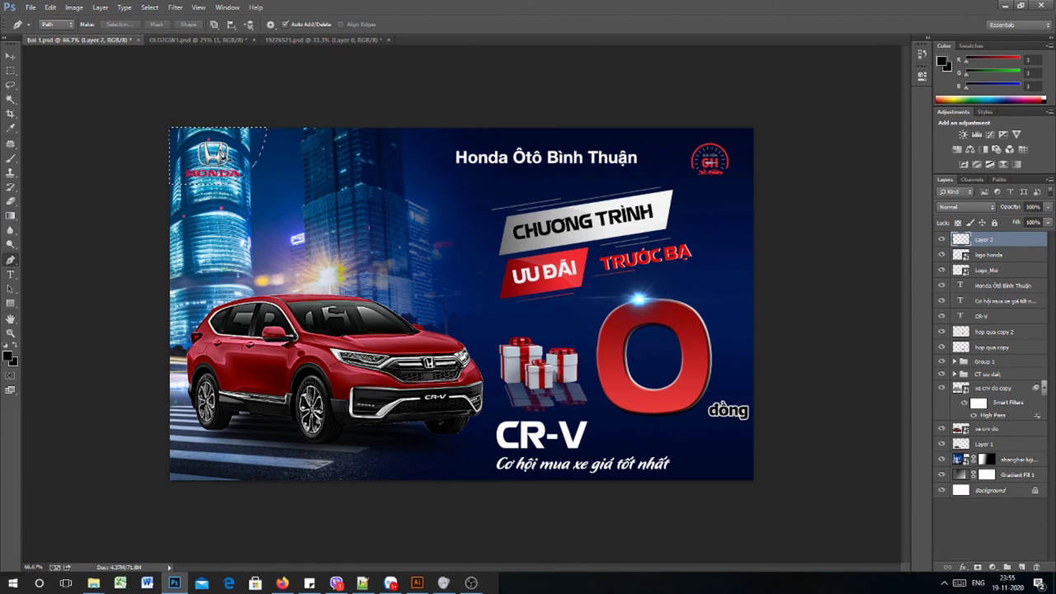
- Fill the corner selection with white (ffffff), deselect it, and move its layer below the Honda logo layer
{"action": "left_click", "coordinate": [10, 358]}
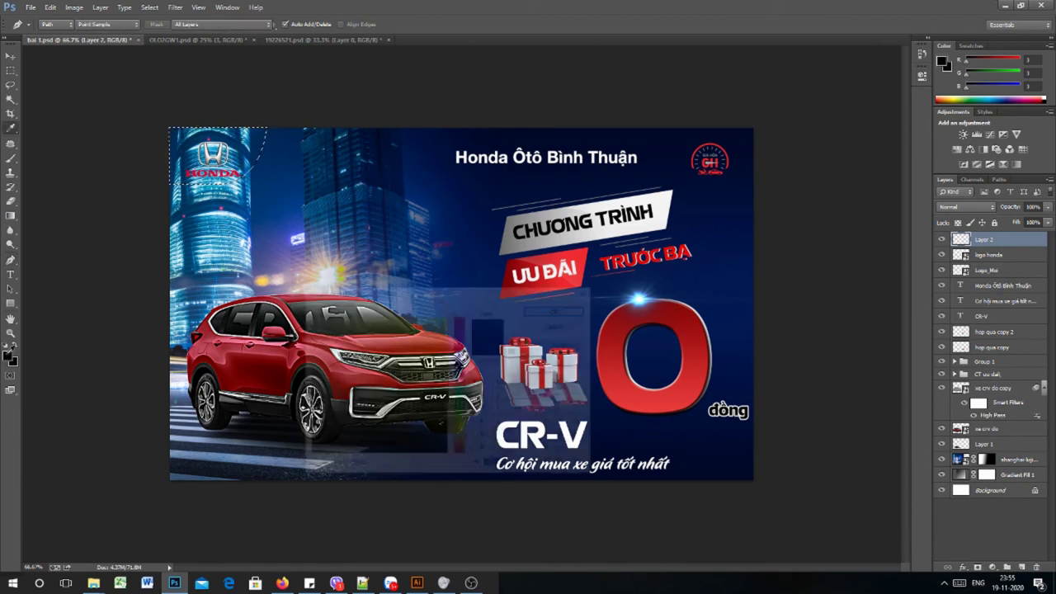
{"action": "left_click", "coordinate": [311, 318]}
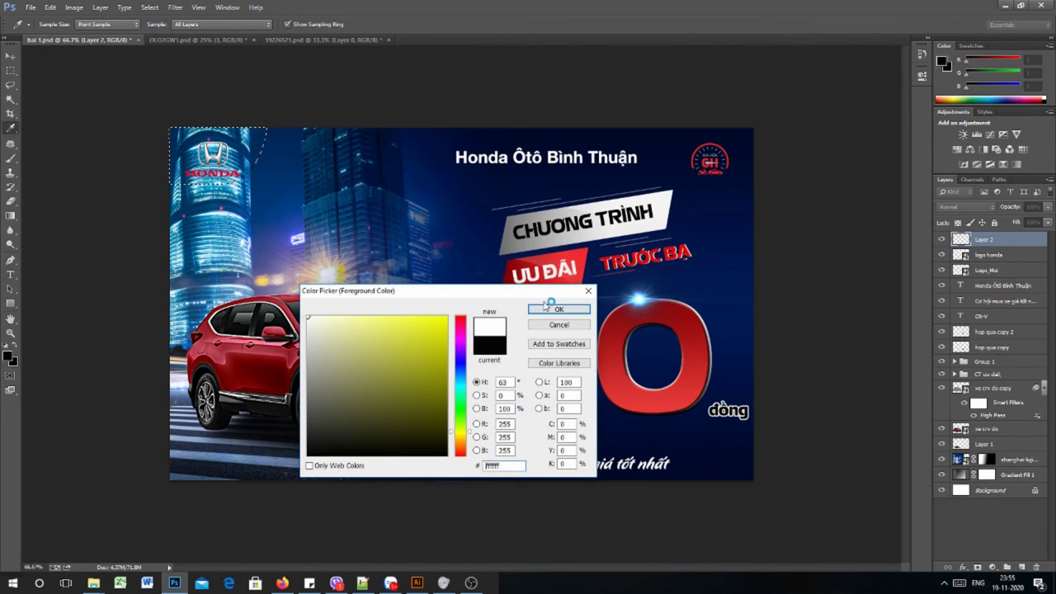
{"action": "left_click", "coordinate": [558, 309]}
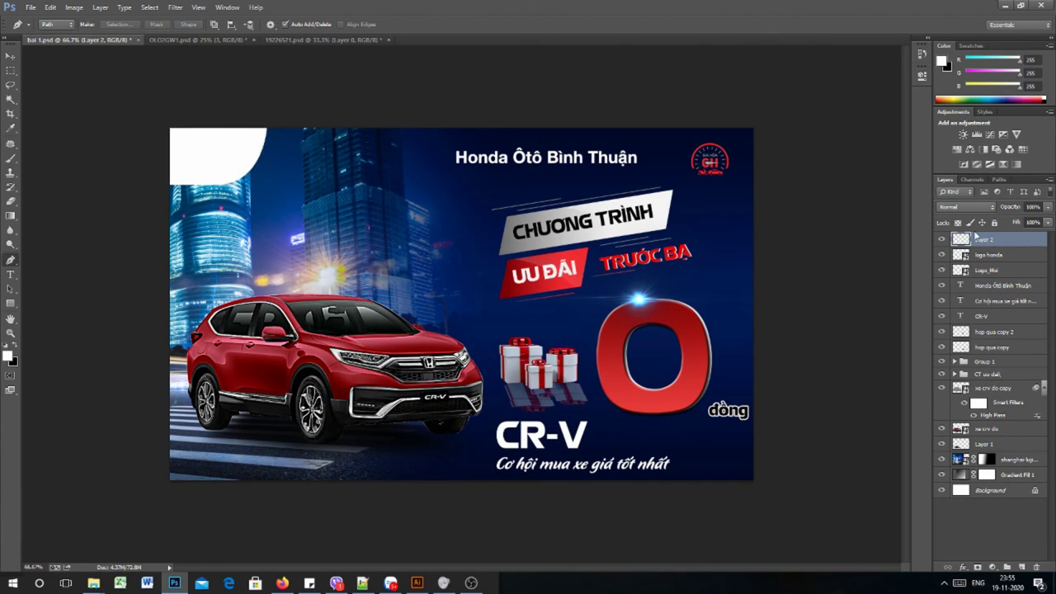
{"action": "left_click_drag", "start_coordinate": [964, 241], "coordinate": [972, 264]}
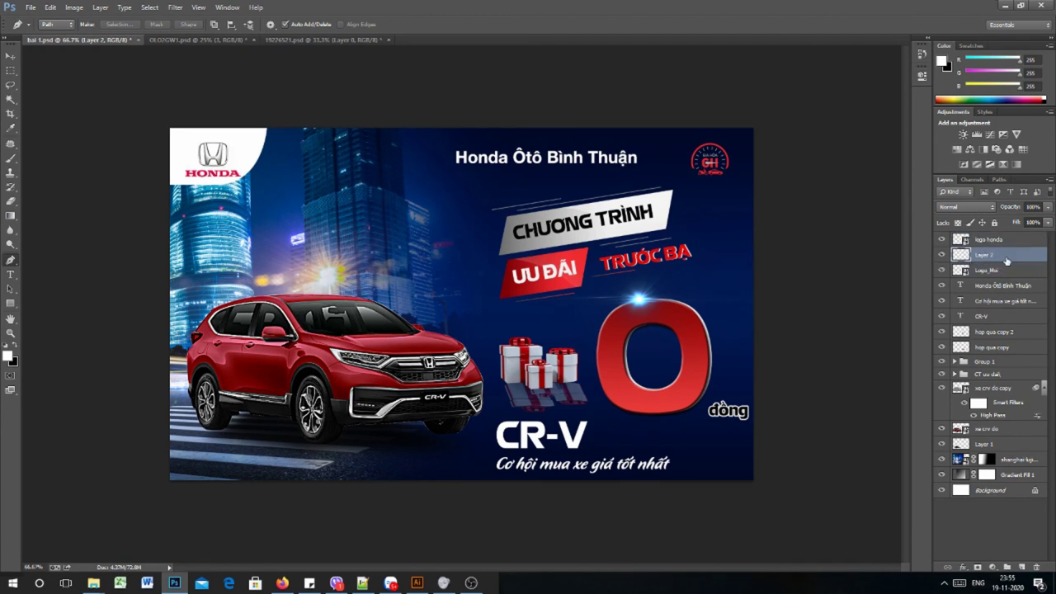
- Nudge the Honda logo slightly left and up within the white corner shape using the Move tool
{"action": "left_click", "coordinate": [997, 244]}
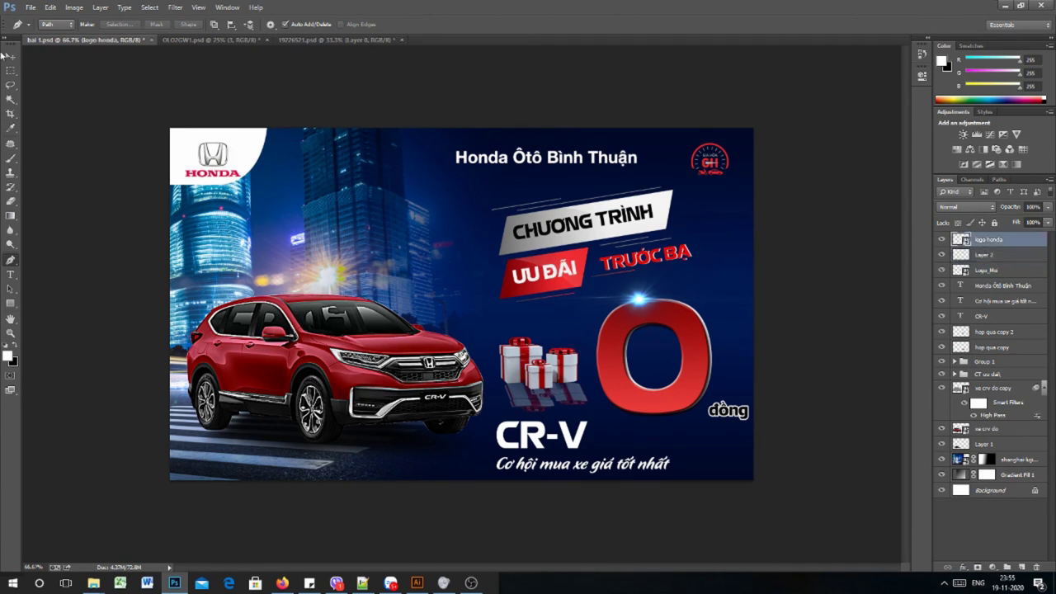
{"action": "left_click", "coordinate": [11, 58]}
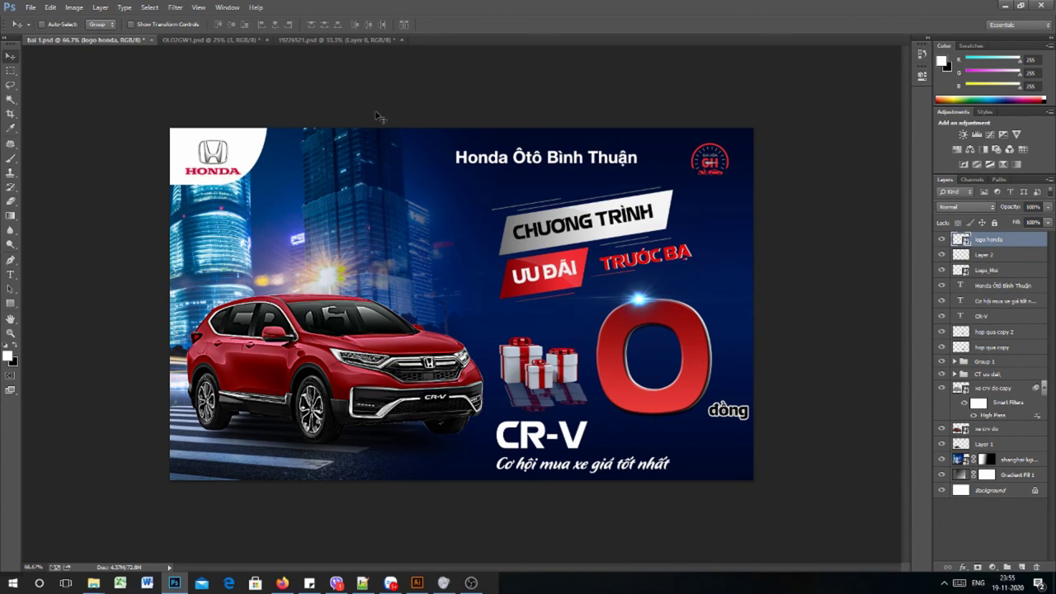
{"action": "key", "text": "Left"}
{"action": "key", "text": "Left"}
{"action": "key", "text": "Left"}
{"action": "key", "text": "Left"}
{"action": "key", "text": "Left"}
{"action": "key", "text": "Left"}
{"action": "key", "text": "Left"}
{"action": "key", "text": "Left"}
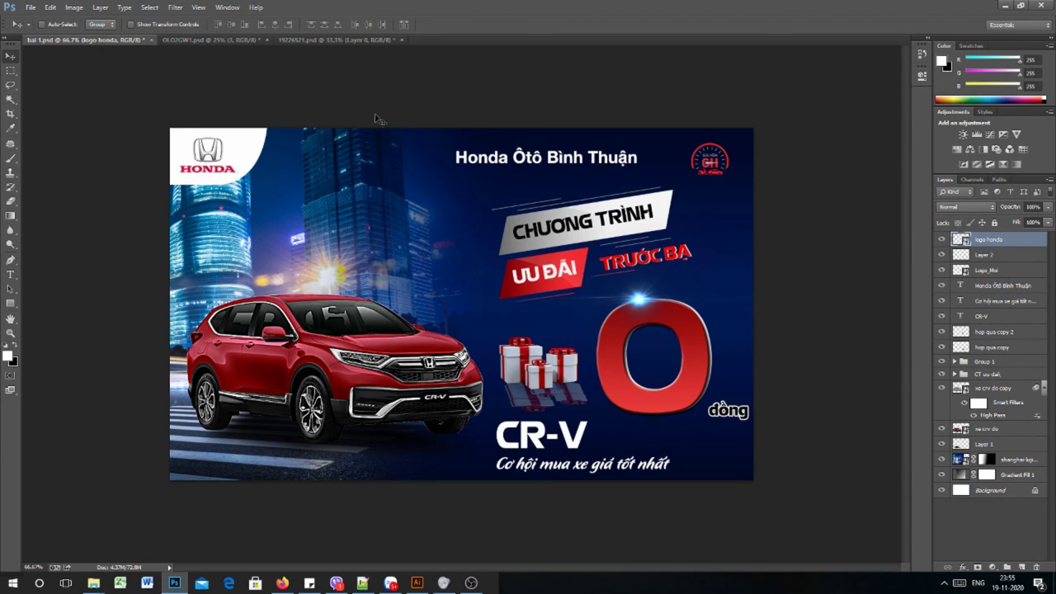
- Nudge the Honda logo slightly farther left on its white corner backing
{"action": "key", "text": "Left"}
{"action": "key", "text": "Left"}
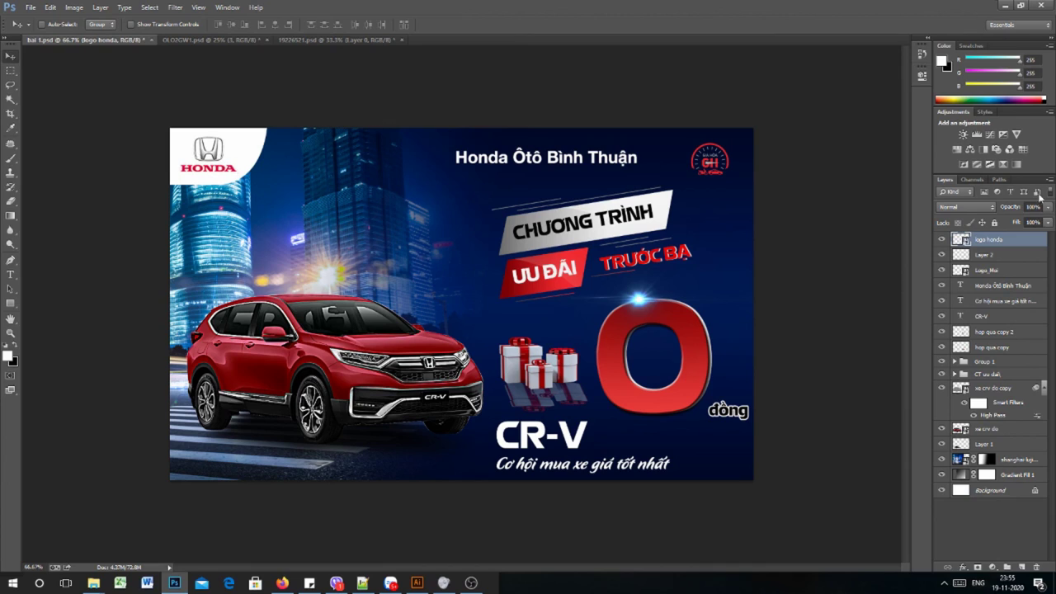
- Duplicate the white corner shape, flip the copy horizontally into the banner's upper-right corner, and move its layer below Logo_Moi
{"action": "left_click", "coordinate": [993, 256]}
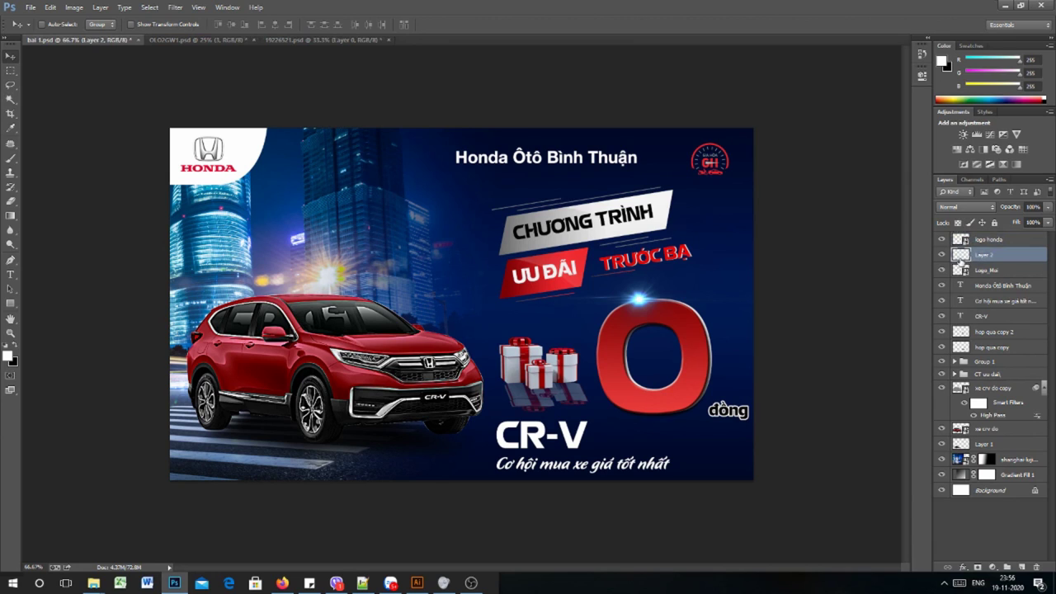
{"action": "key", "text": "ctrl+j"}
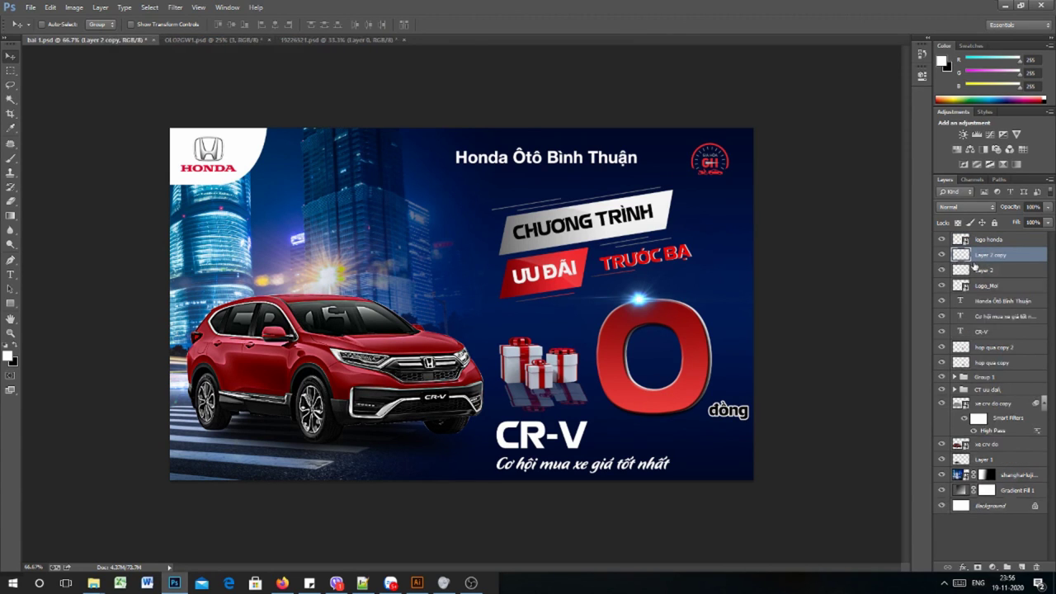
{"action": "key", "text": "ctrl+t"}
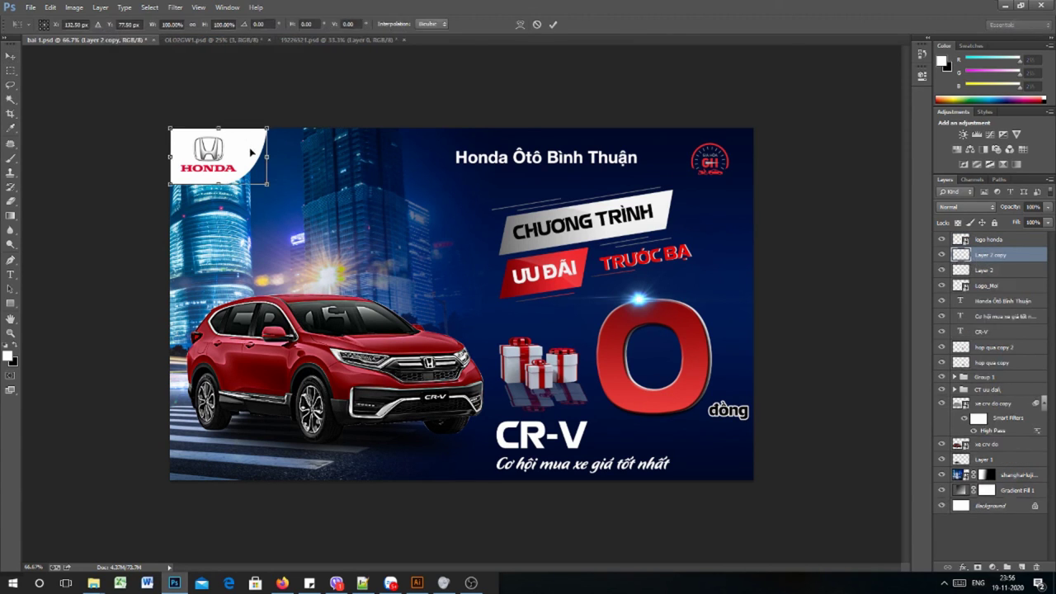
{"action": "left_click_drag", "start_coordinate": [251, 152], "coordinate": [682, 154]}
{"action": "right_click", "coordinate": [667, 148]}
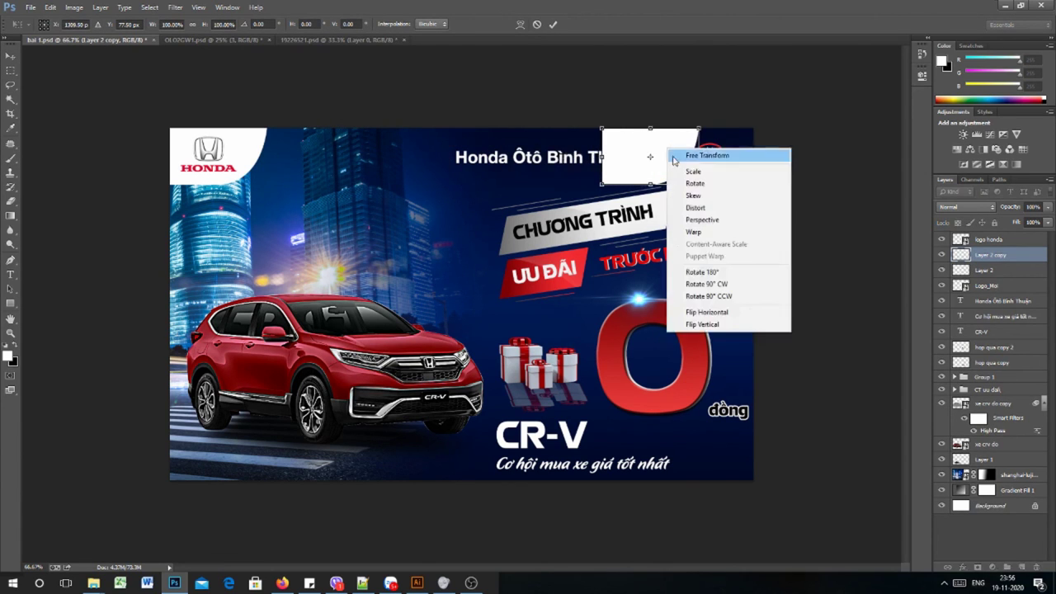
{"action": "left_click", "coordinate": [698, 312]}
{"action": "left_click_drag", "start_coordinate": [687, 155], "coordinate": [742, 159]}
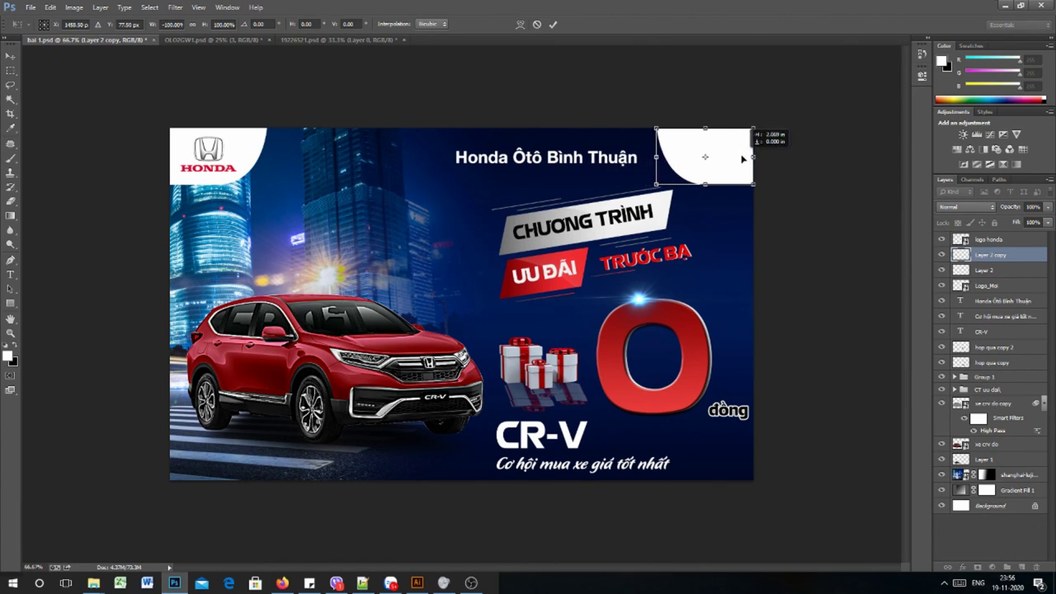
{"action": "key", "text": "Return"}
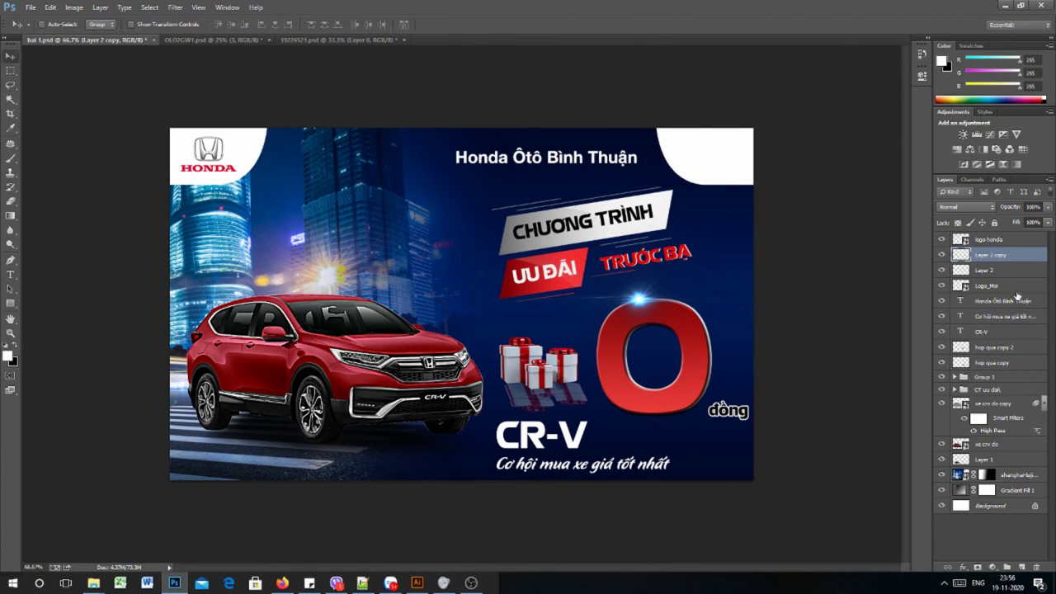
{"action": "left_click_drag", "start_coordinate": [984, 261], "coordinate": [998, 297]}
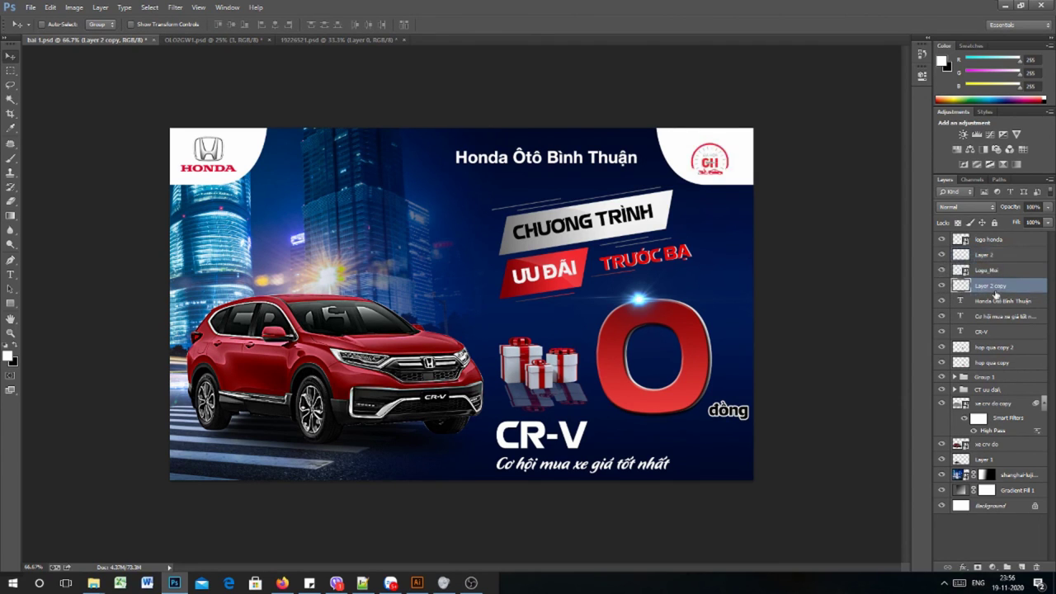
- Scale the Logo_Moi dealer logo to about 15.5% and nudge it slightly up and left within its white corner backing
{"action": "left_click", "coordinate": [989, 269]}
{"action": "key", "text": "ctrl+t"}
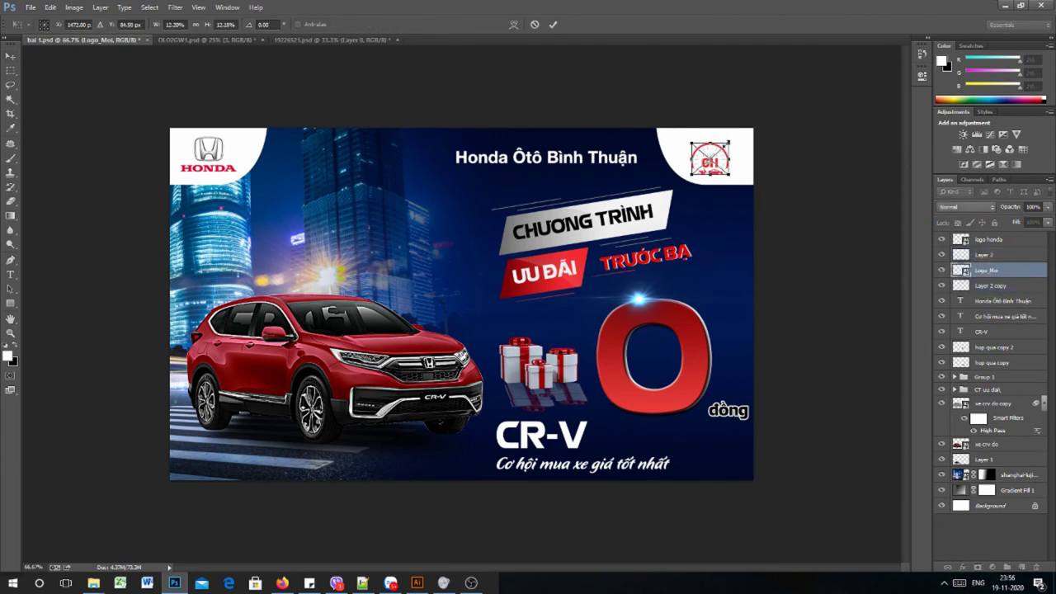
{"action": "left_click_drag", "start_coordinate": [731, 142], "coordinate": [731, 156]}
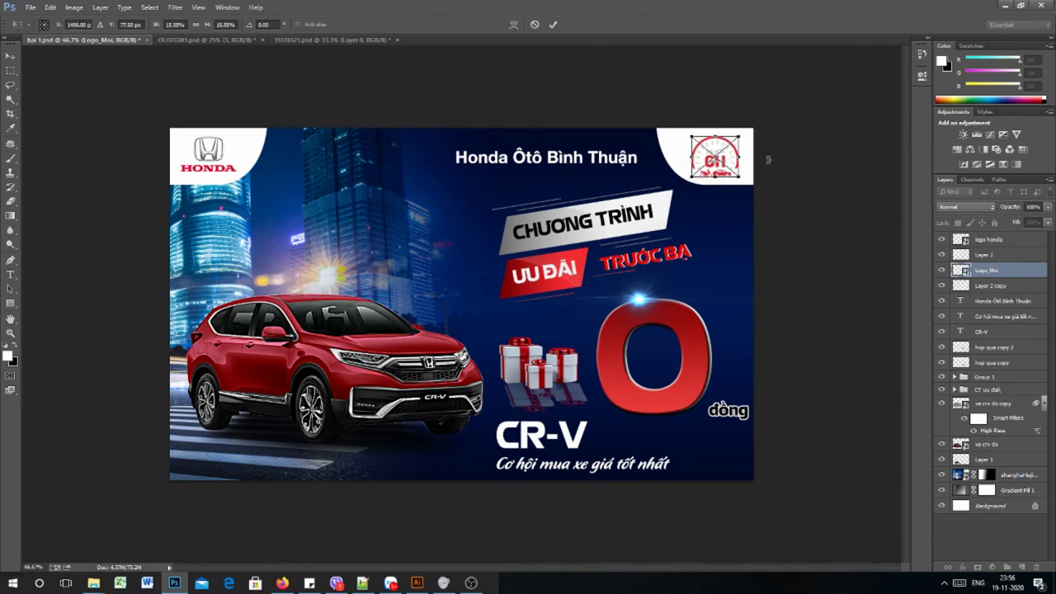
{"action": "key", "text": "Up"}
{"action": "key", "text": "Up"}
{"action": "key", "text": "Up"}
{"action": "key", "text": "Left"}
{"action": "key", "text": "Left"}
{"action": "key", "text": "Left"}
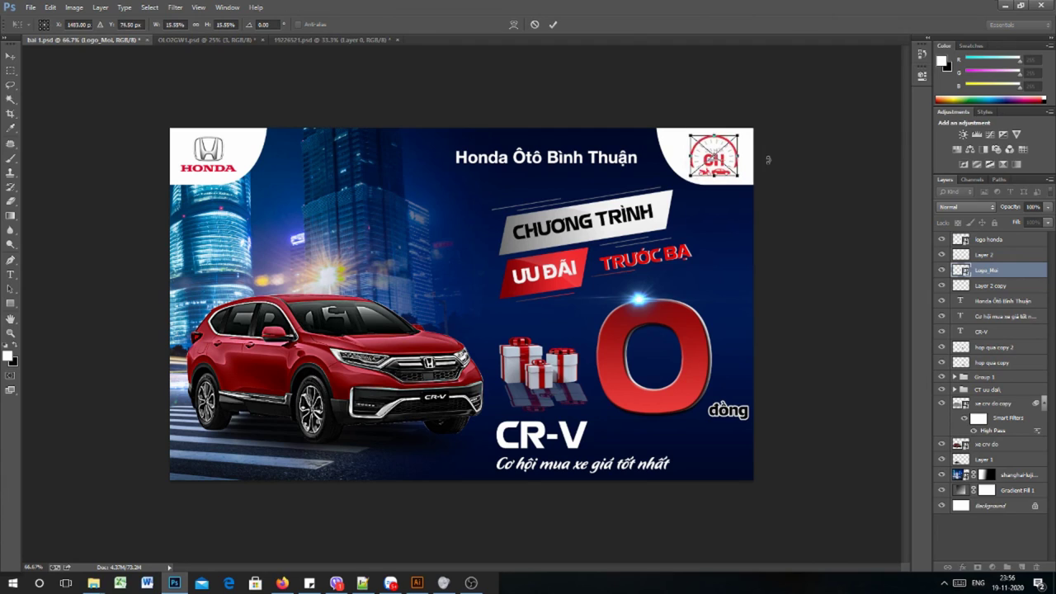
{"action": "key", "text": "Return"}
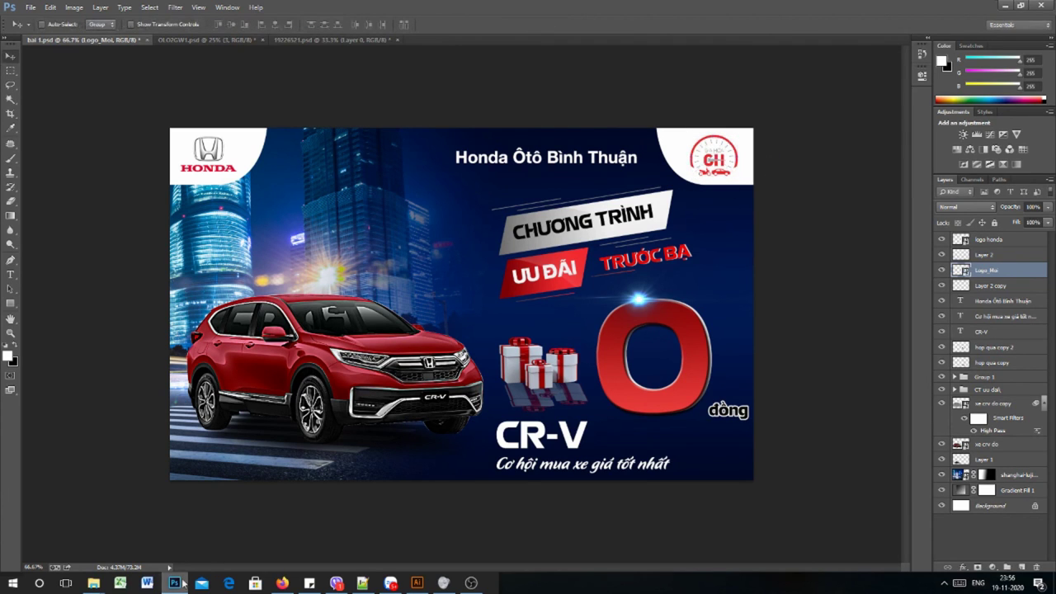
- Switch to File Explorer to view the contents of the Bai 1 project folder, and return to the banner in Photoshop
{"action": "mouse_move", "coordinate": [94, 582]}
{"action": "mouse_move", "coordinate": [75, 536]}
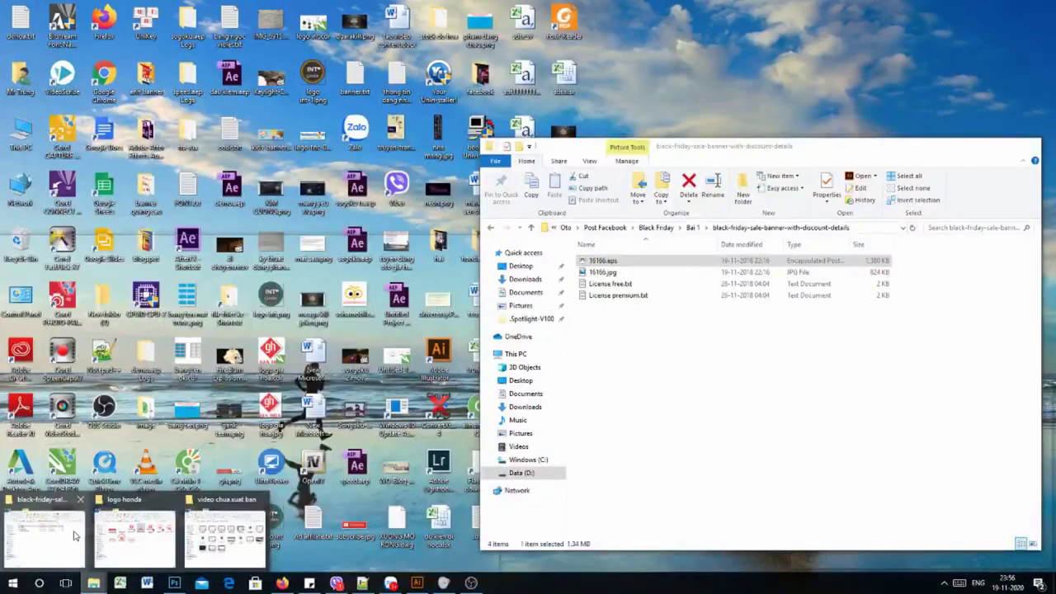
{"action": "left_click", "coordinate": [75, 536]}
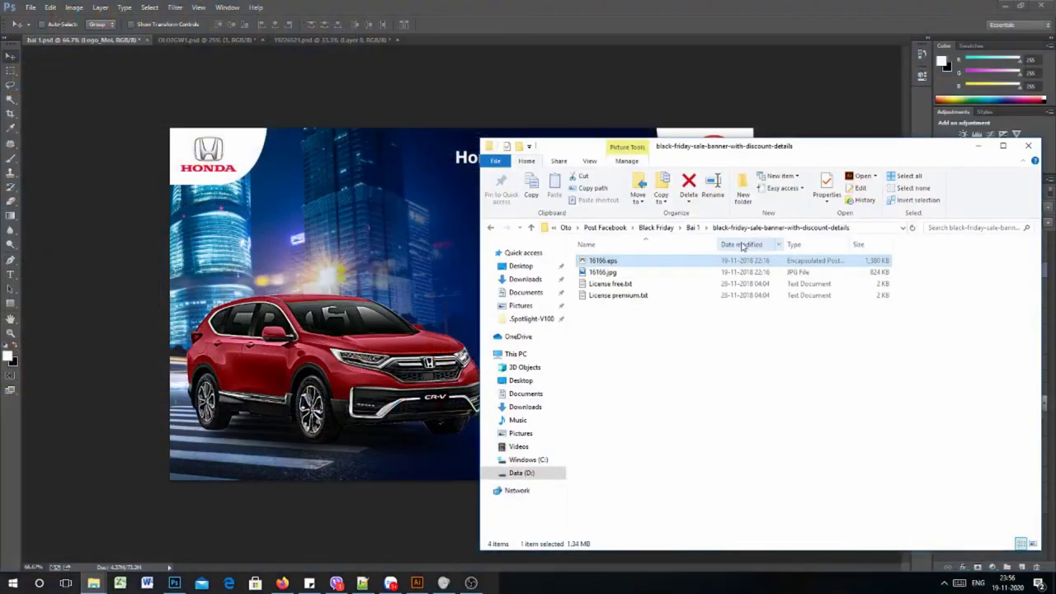
{"action": "left_click", "coordinate": [693, 227]}
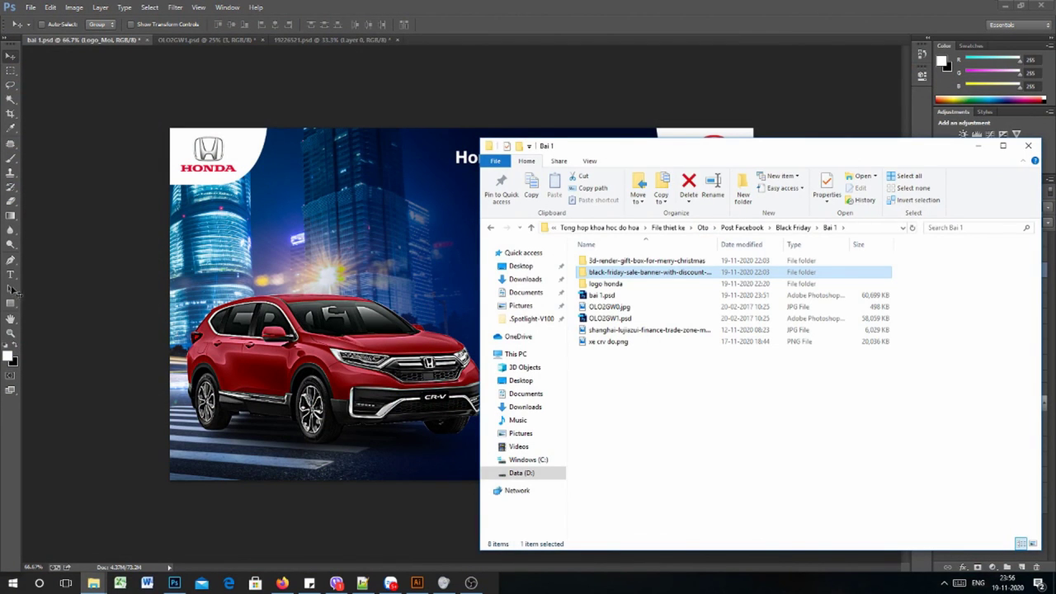
{"action": "left_click", "coordinate": [45, 281]}
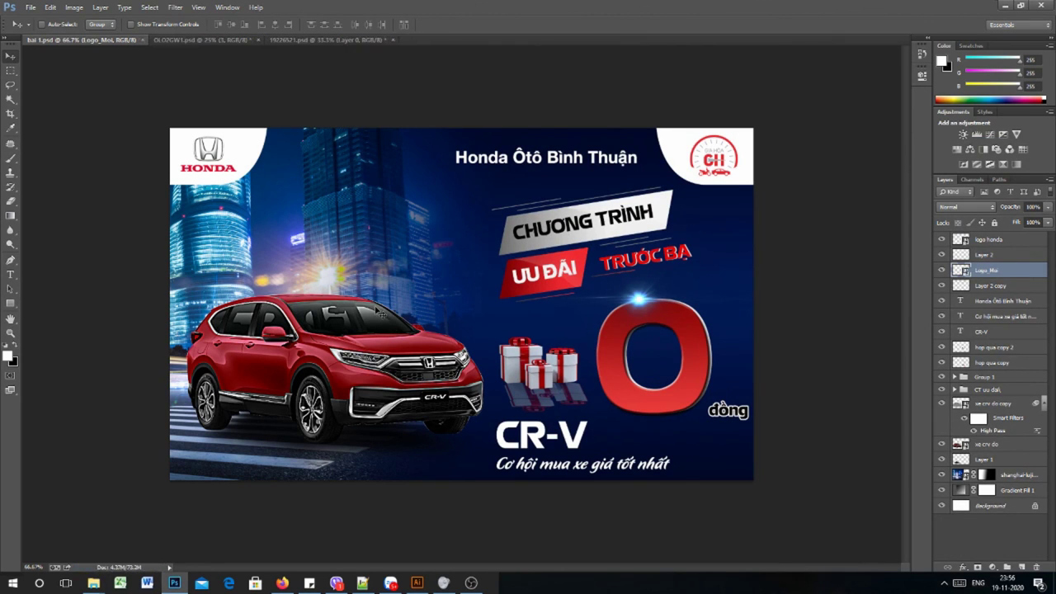
- Save a JPEG copy of the banner as bai 1.jpg in the Bai 1 folder with quality 12 (Maximum) and Baseline Optimized format
{"action": "left_click", "coordinate": [31, 10]}
{"action": "left_click", "coordinate": [45, 139]}
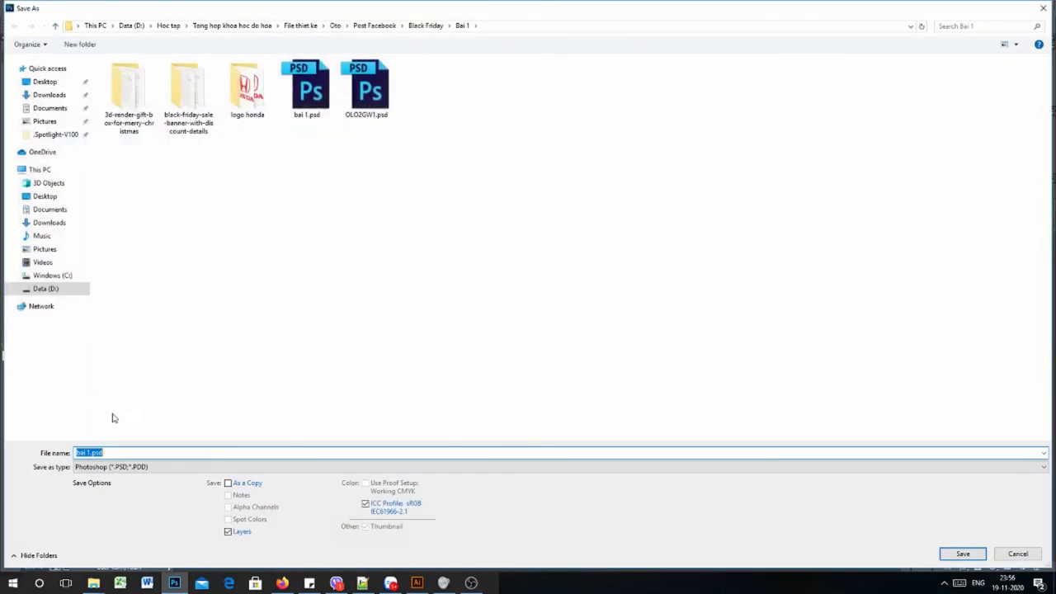
{"action": "left_click", "coordinate": [116, 468]}
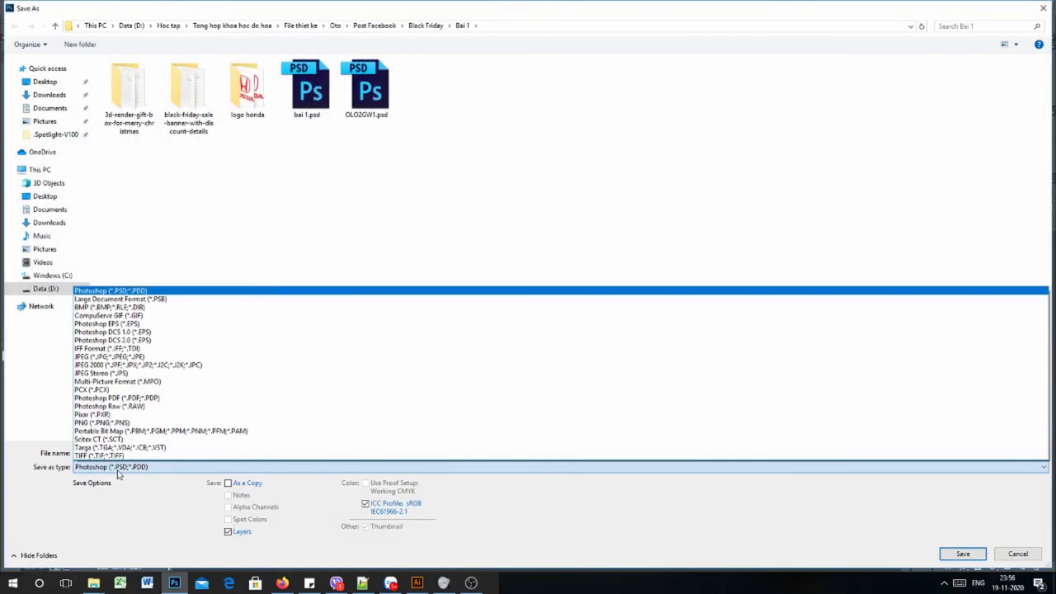
{"action": "left_click", "coordinate": [90, 357]}
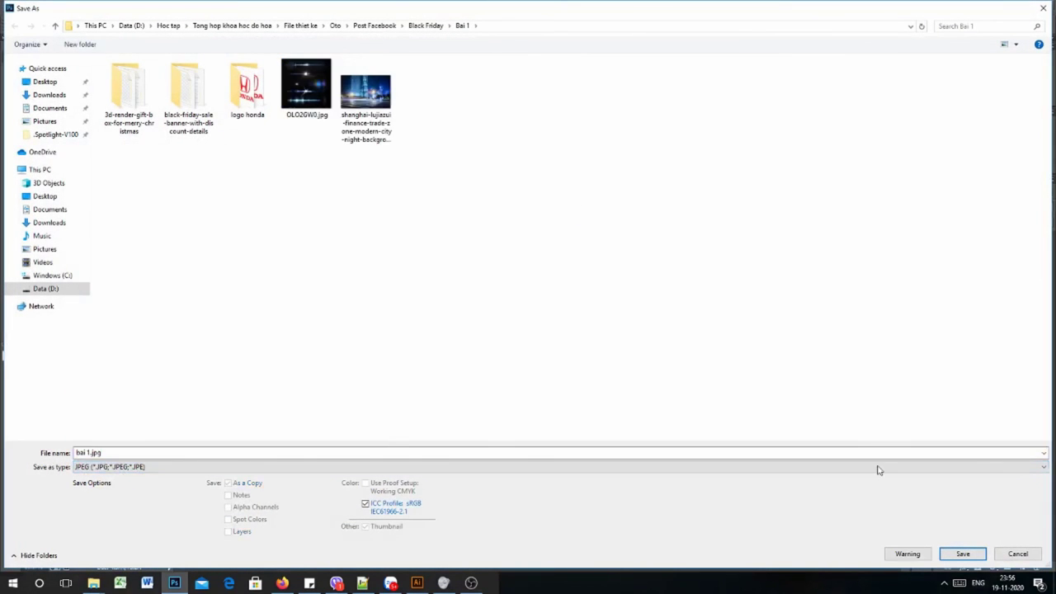
{"action": "left_click", "coordinate": [962, 553]}
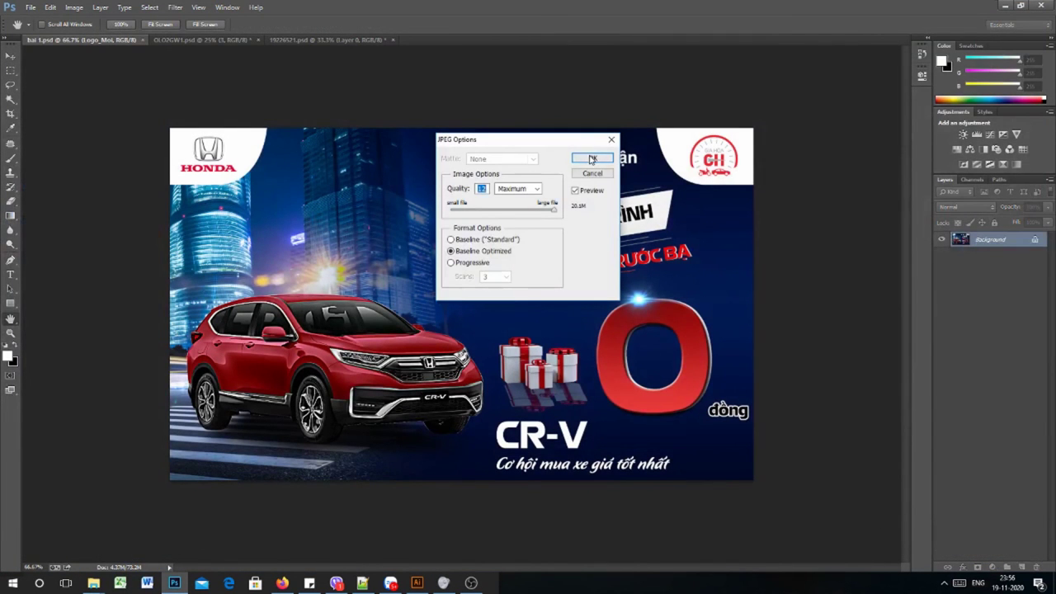
{"action": "left_click", "coordinate": [592, 160]}
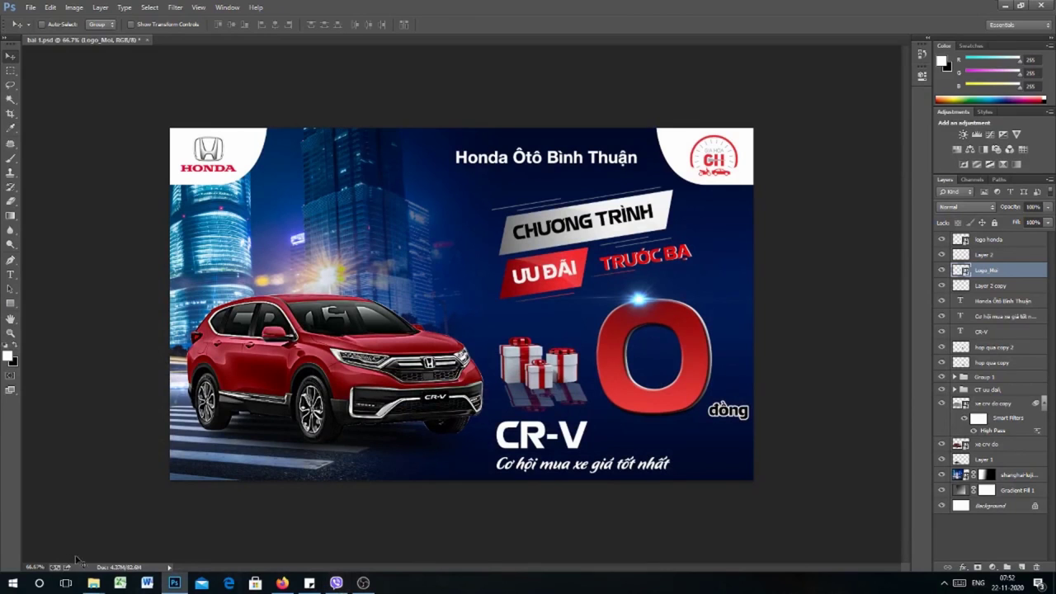
- Place bong den xe.pdf from the Bai 1 folder into the banner, using page 1, over the headlight nearer the car's side
{"action": "mouse_move", "coordinate": [94, 584]}
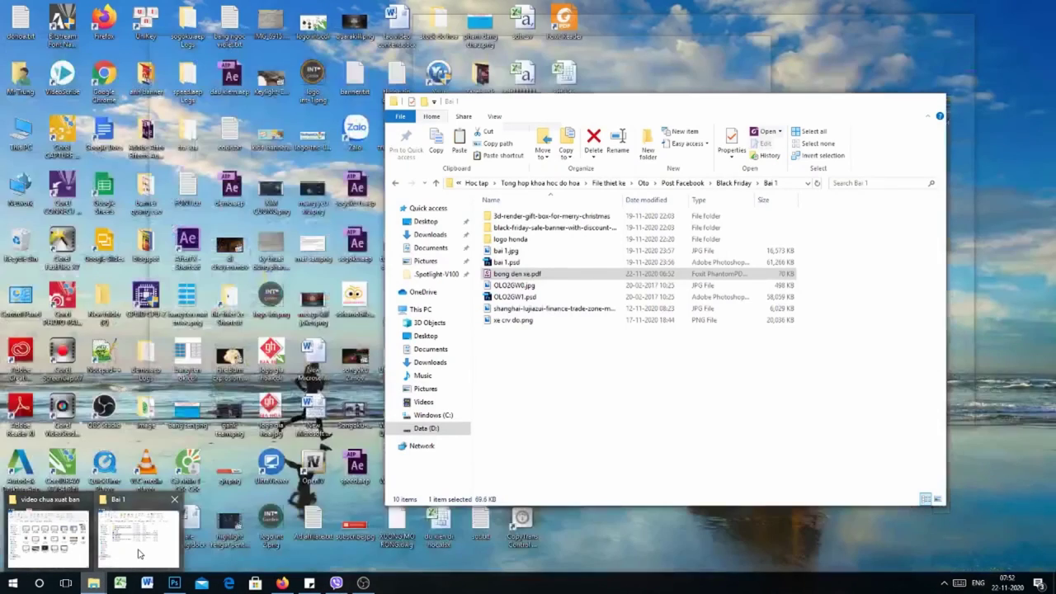
{"action": "left_click", "coordinate": [137, 538]}
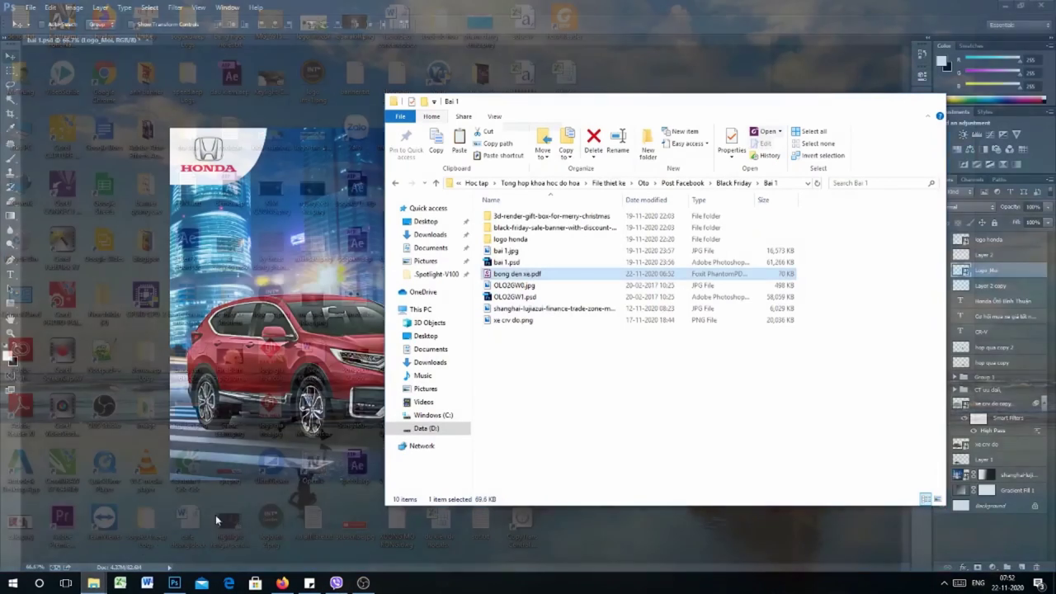
{"action": "left_click_drag", "start_coordinate": [487, 279], "coordinate": [368, 366]}
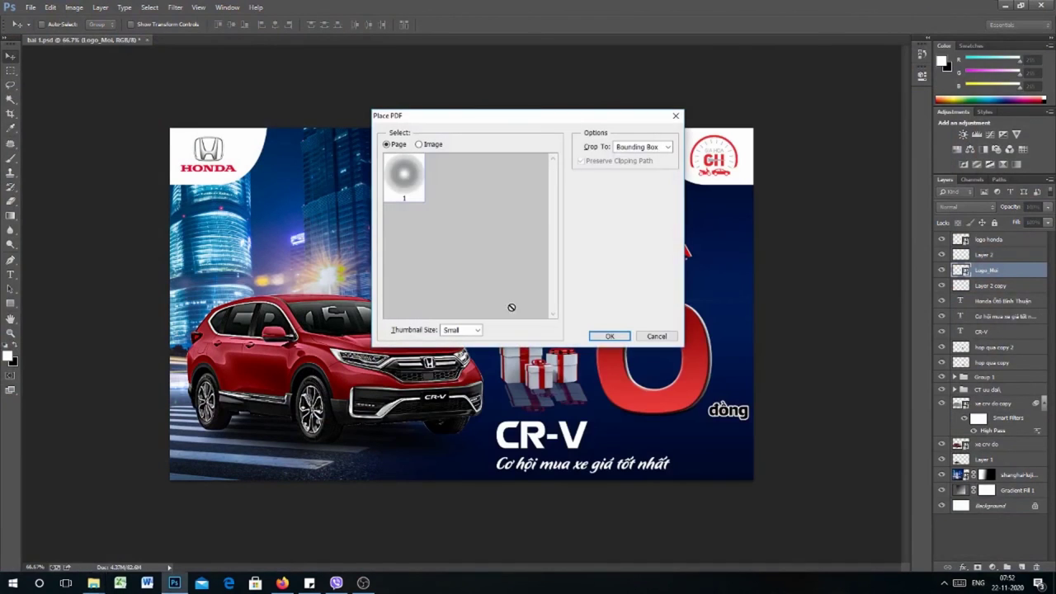
{"action": "left_click", "coordinate": [609, 335]}
{"action": "left_click_drag", "start_coordinate": [479, 307], "coordinate": [377, 359]}
{"action": "key", "text": "Return"}
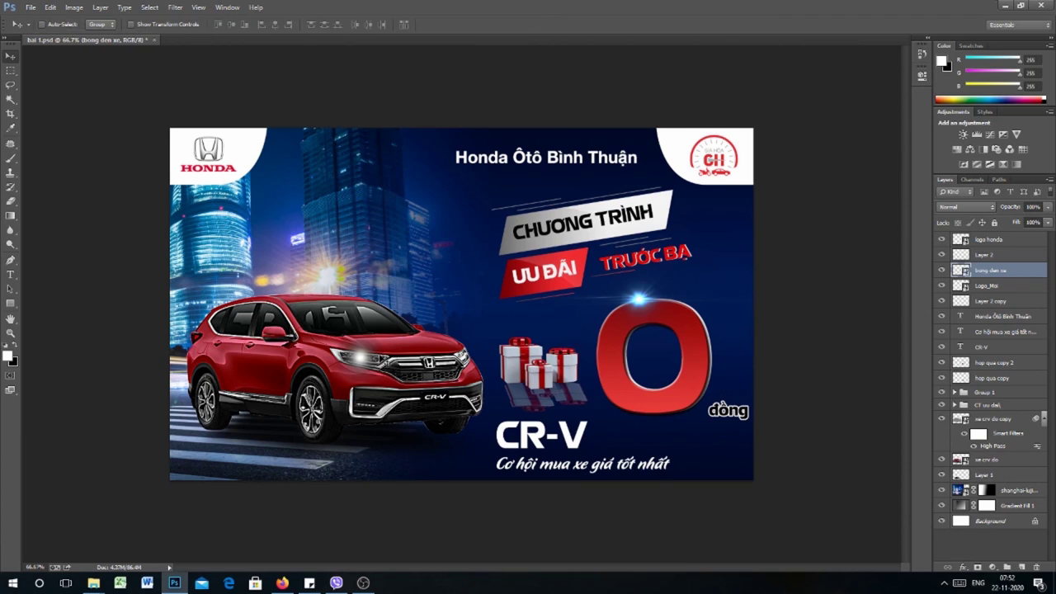
- Set the bong den xe layer's blend mode to Screen and enlarge the glow to about 125% over the headlight
{"action": "left_click", "coordinate": [971, 206]}
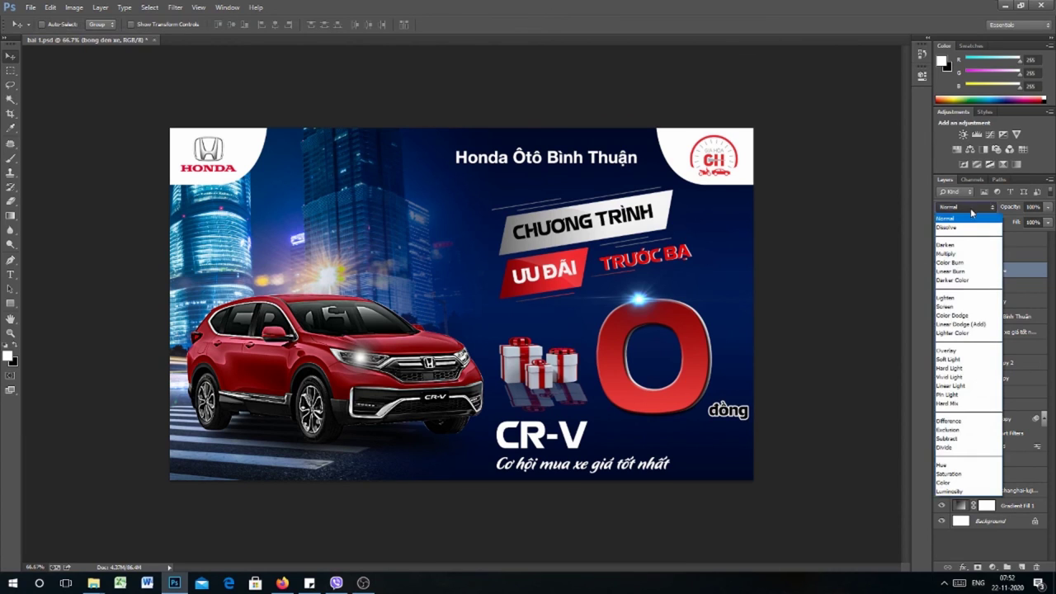
{"action": "left_click", "coordinate": [967, 313]}
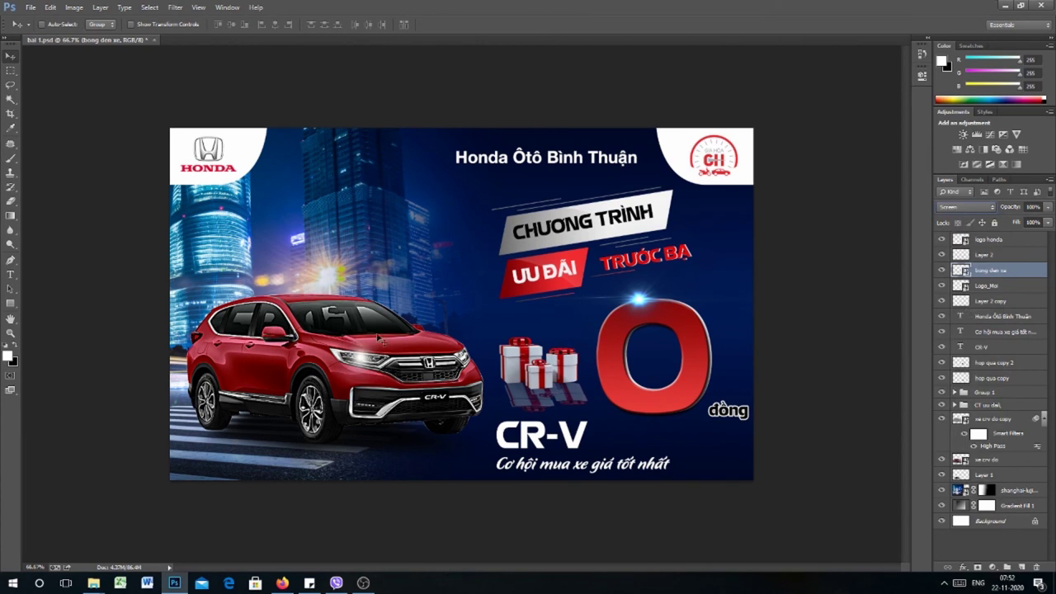
{"action": "key", "text": "ctrl+t"}
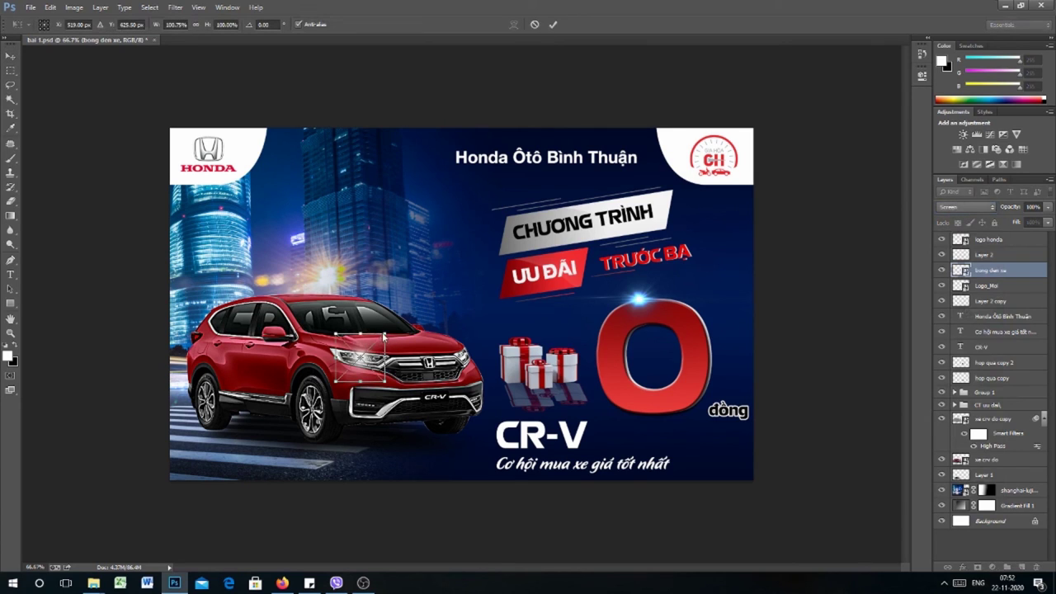
{"action": "mouse_move", "coordinate": [386, 330]}
{"action": "left_mouse_down"}
{"action": "mouse_move", "coordinate": [450, 294]}
{"action": "mouse_move", "coordinate": [404, 315]}
{"action": "mouse_move", "coordinate": [396, 339]}
{"action": "left_mouse_up"}
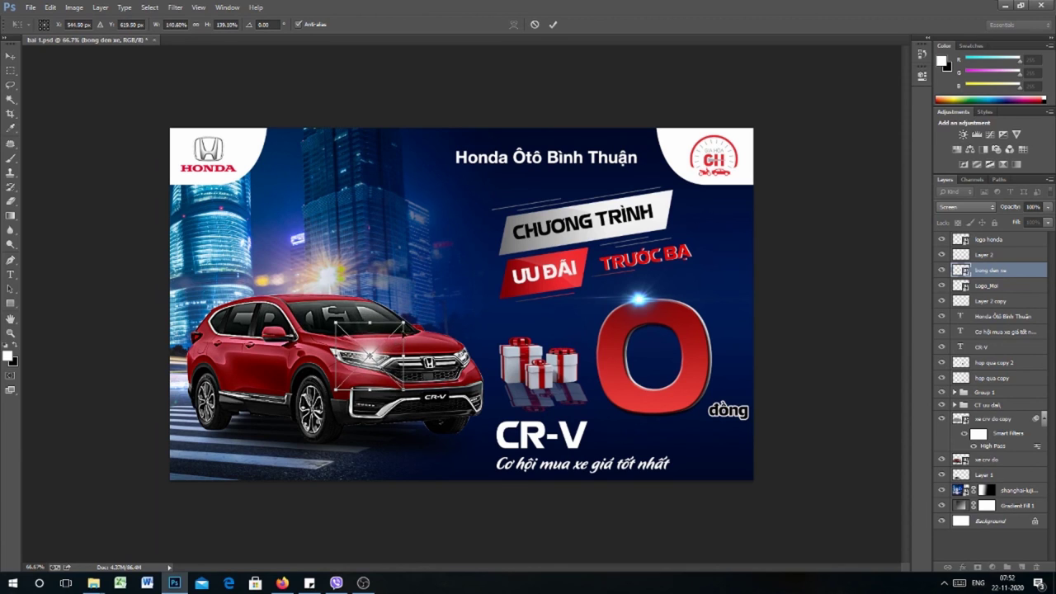
{"action": "key", "text": "Return"}
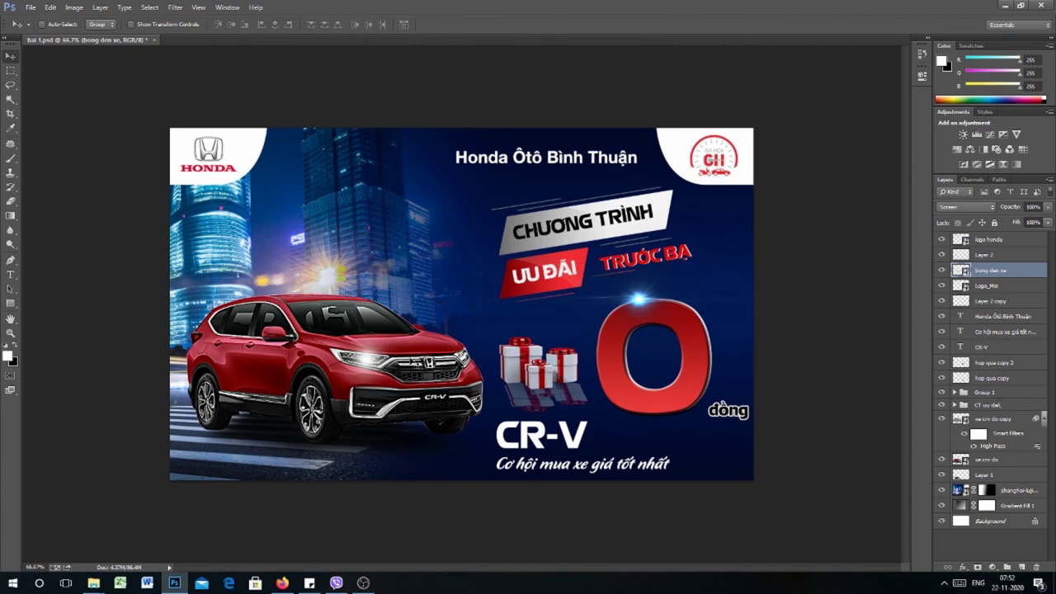
{"action": "key", "text": "ctrl+t"}
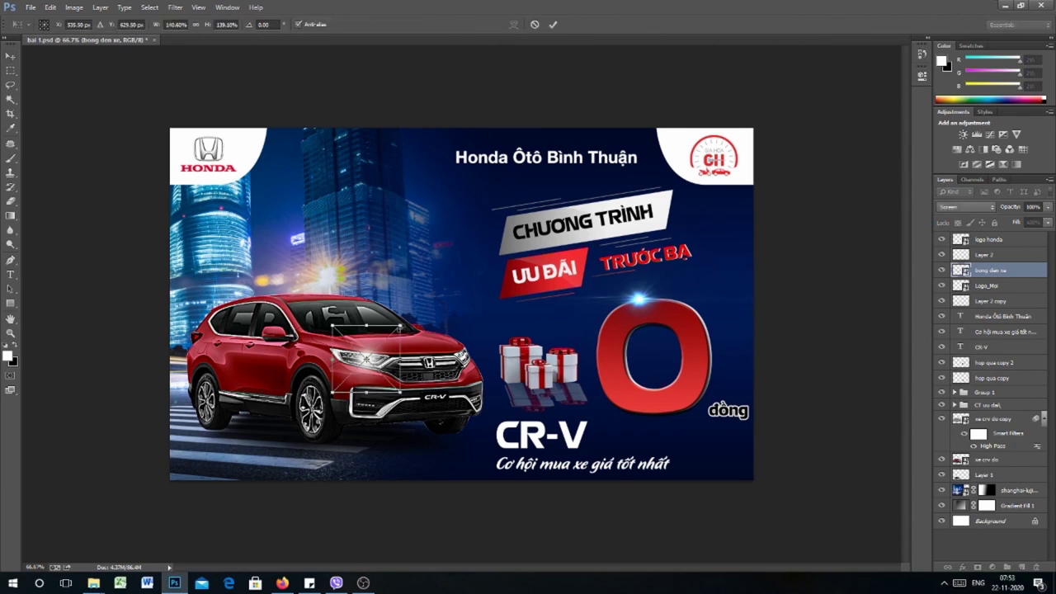
{"action": "left_click_drag", "start_coordinate": [401, 325], "coordinate": [397, 330]}
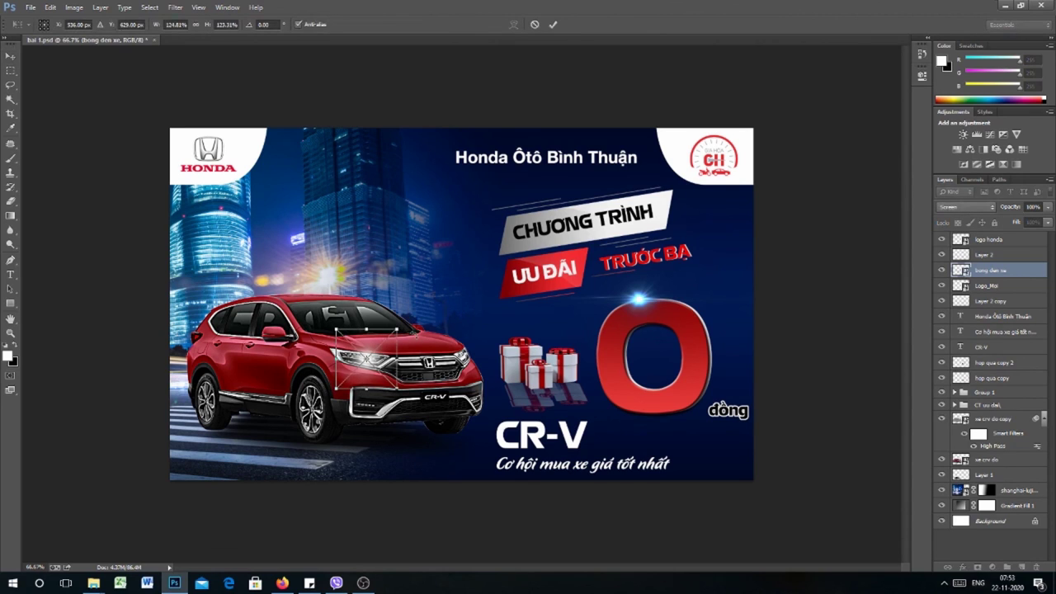
{"action": "key", "text": "Return"}
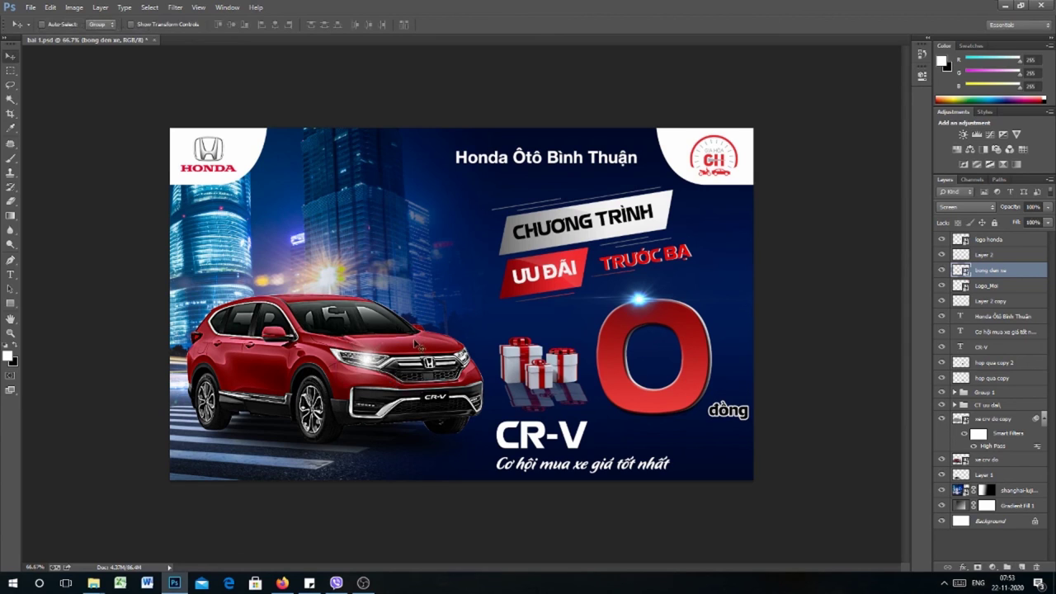
- Duplicate the headlight glow layer and move the copy onto the car's other headlight
{"action": "key", "text": "ctrl+j"}
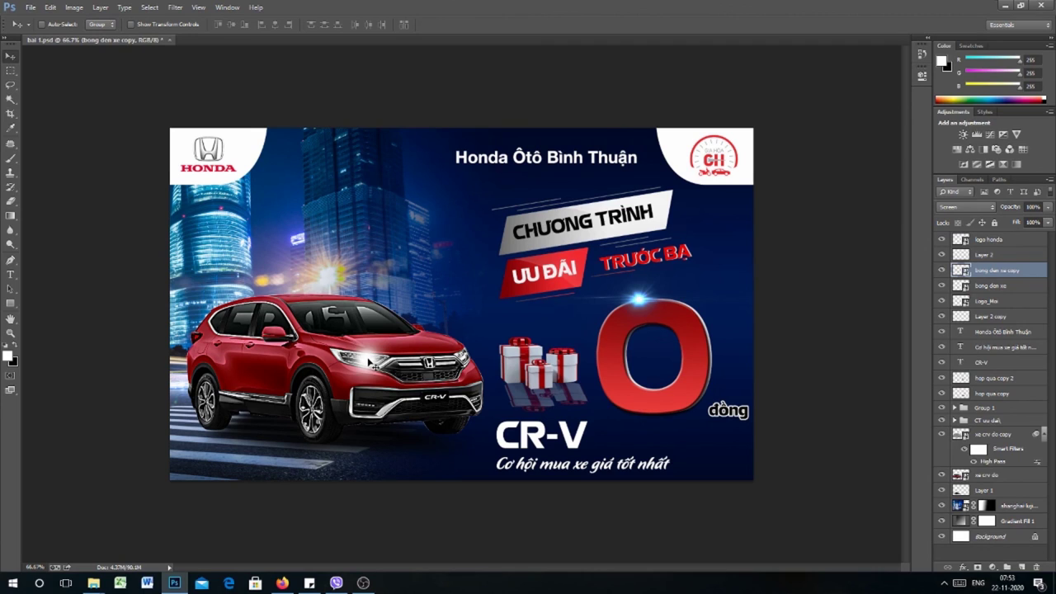
{"action": "left_click_drag", "start_coordinate": [369, 363], "coordinate": [470, 359]}
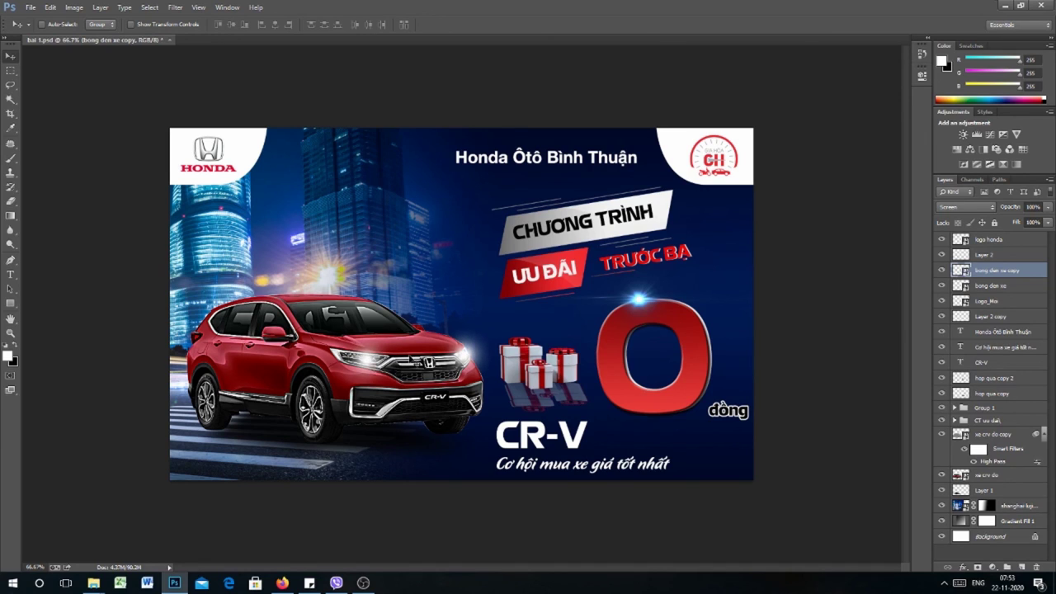
- Select the original bong den xe glow layer beneath its copy
{"action": "left_click", "coordinate": [992, 286]}
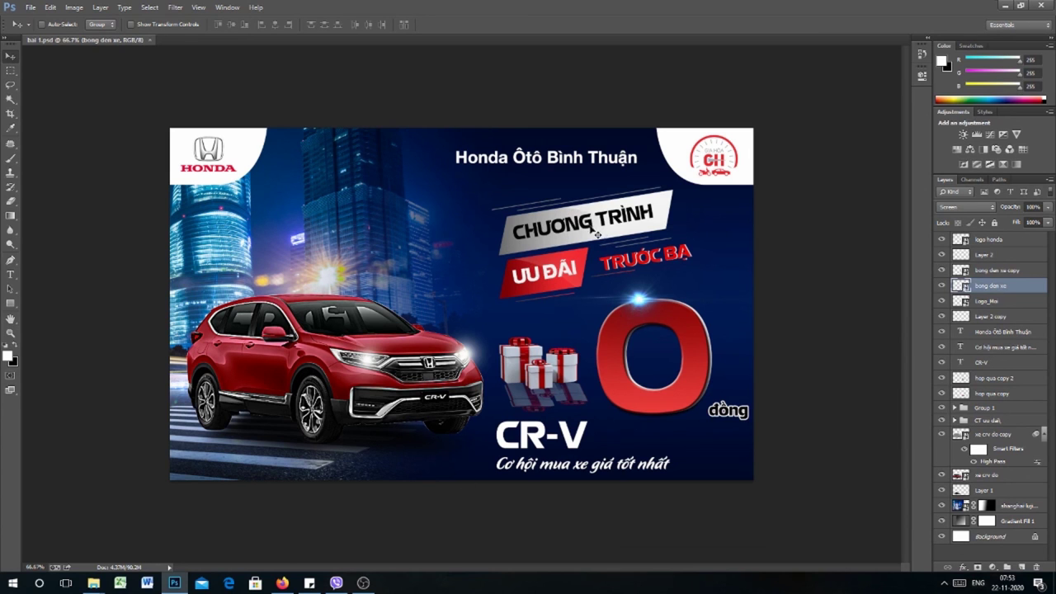
- Switch to Firefox, open freepik.com in a new tab and log in to the site
{"action": "left_click", "coordinate": [281, 583]}
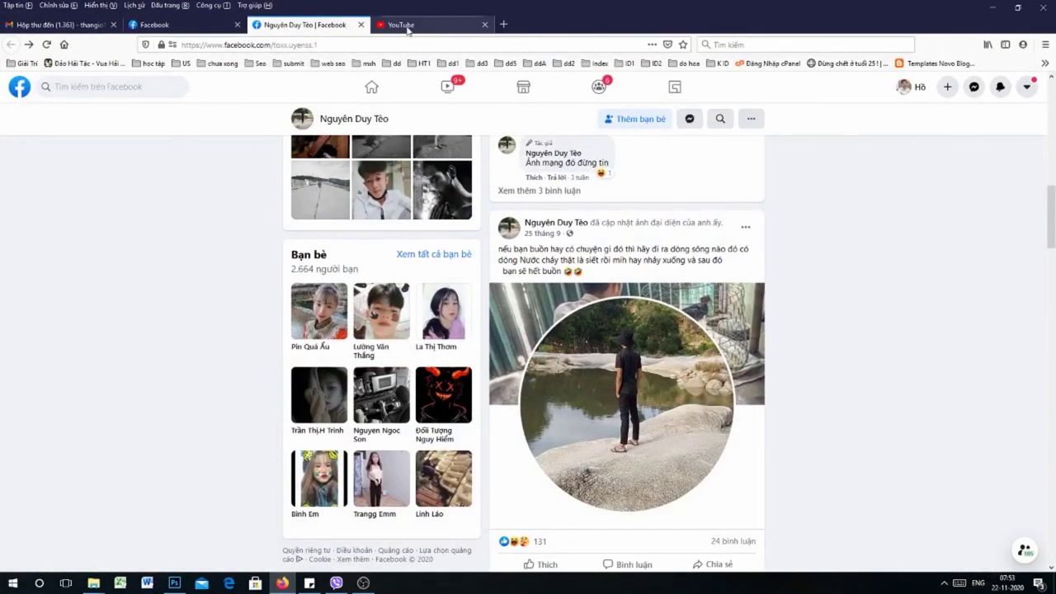
{"action": "left_click", "coordinate": [505, 26]}
{"action": "type", "text": "freepik.com/"}
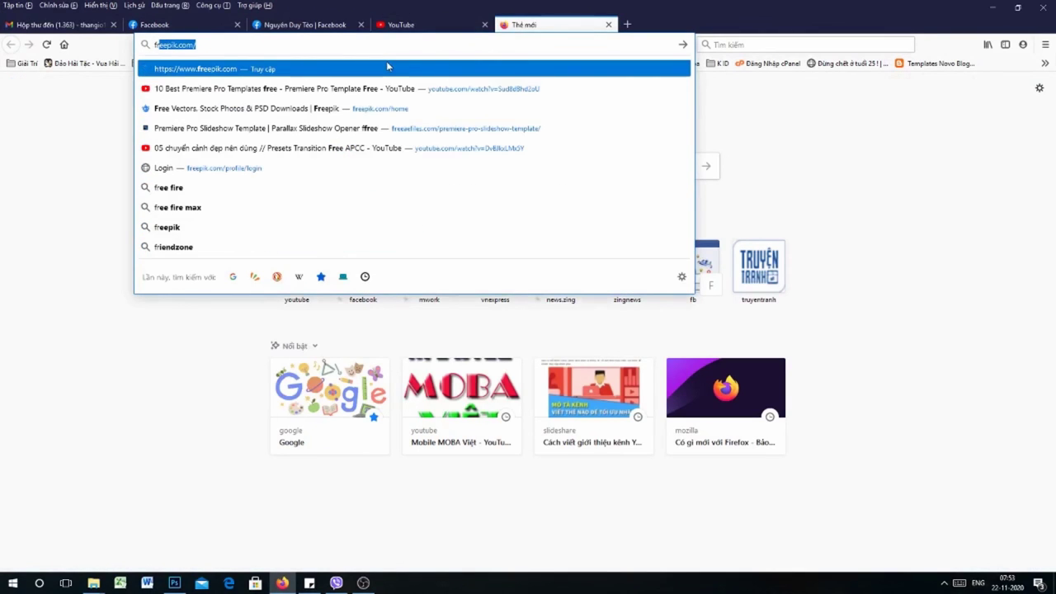
{"action": "left_click", "coordinate": [388, 68]}
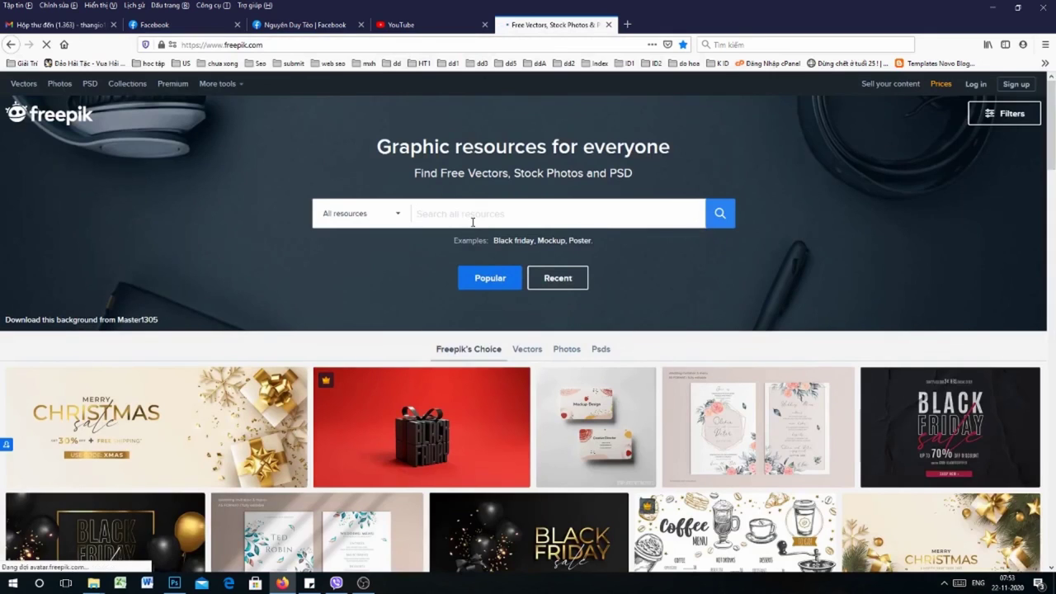
{"action": "left_click", "coordinate": [975, 83]}
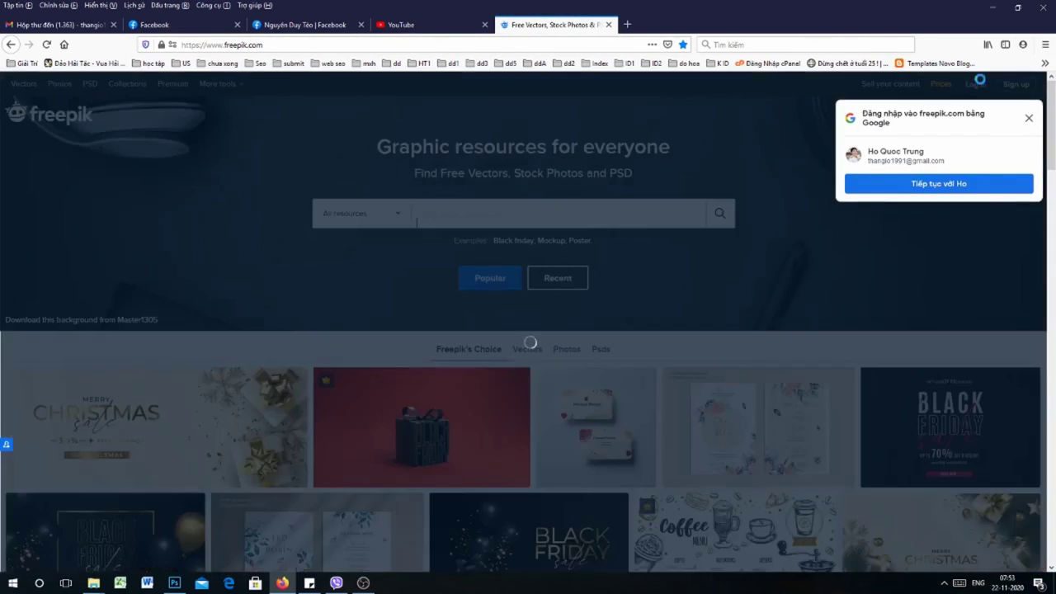
{"action": "left_click", "coordinate": [480, 329]}
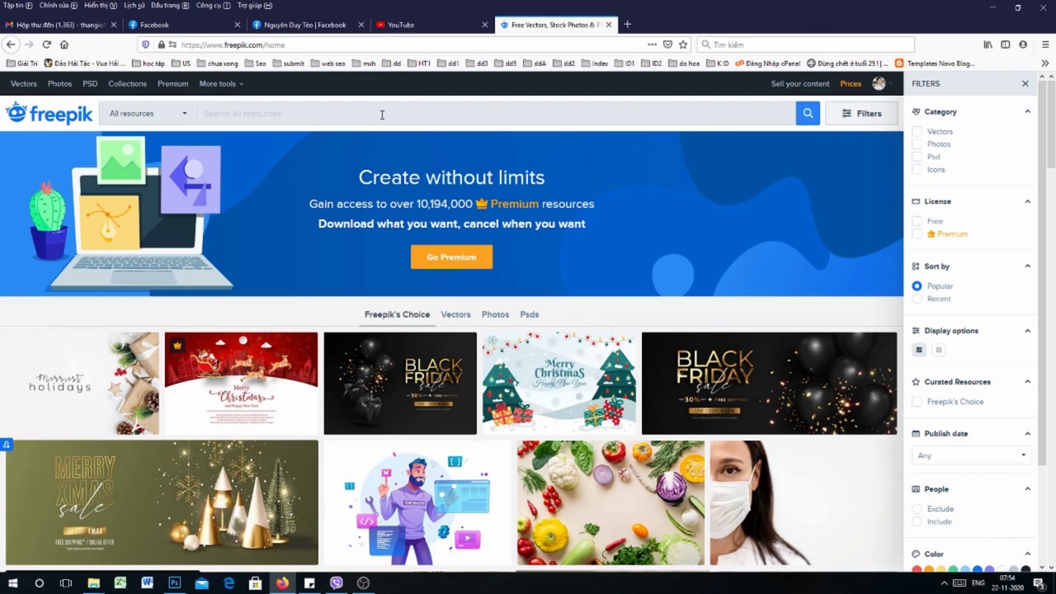
- Search Freepik for background resources under the Free license, look through the designs, and return to Photoshop
{"action": "type", "text": "back"}
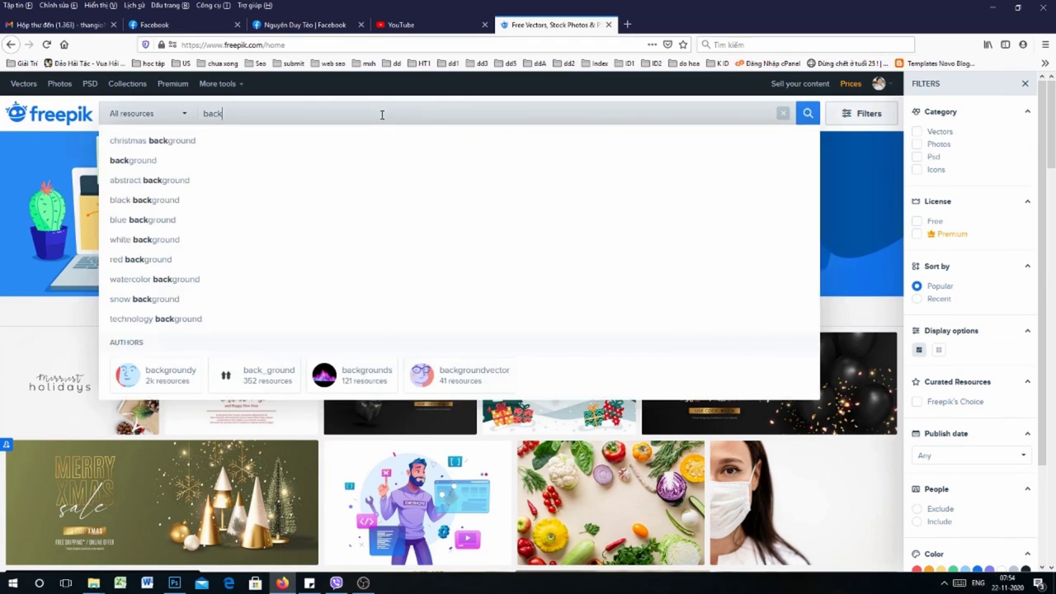
{"action": "left_click", "coordinate": [247, 164]}
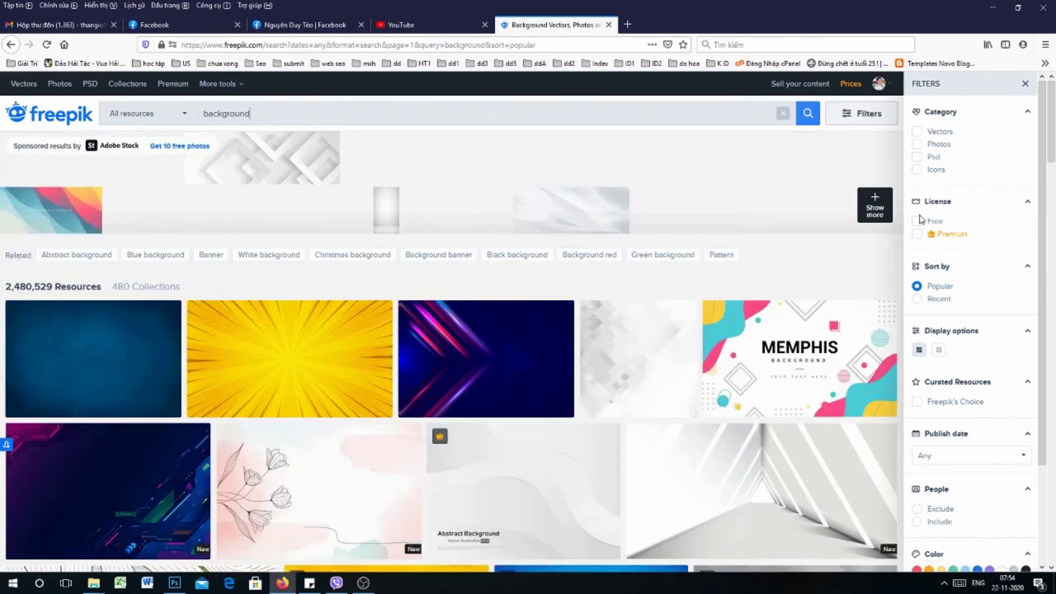
{"action": "left_click", "coordinate": [918, 222]}
{"action": "scroll", "coordinate": [384, 264], "scroll_direction": "down", "scroll_amount": 5}
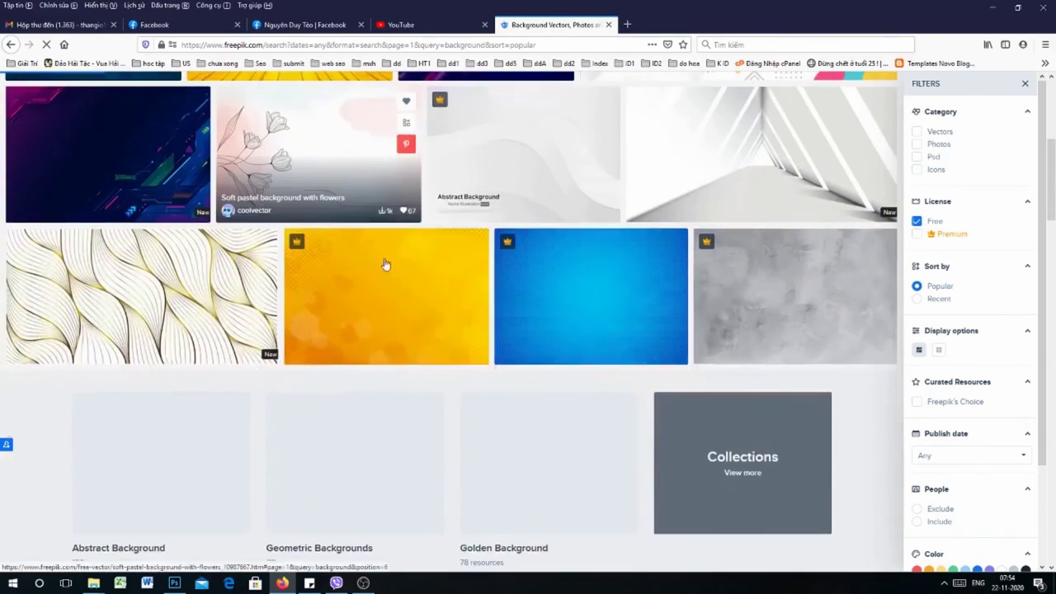
{"action": "scroll", "coordinate": [389, 262], "scroll_direction": "down", "scroll_amount": 10}
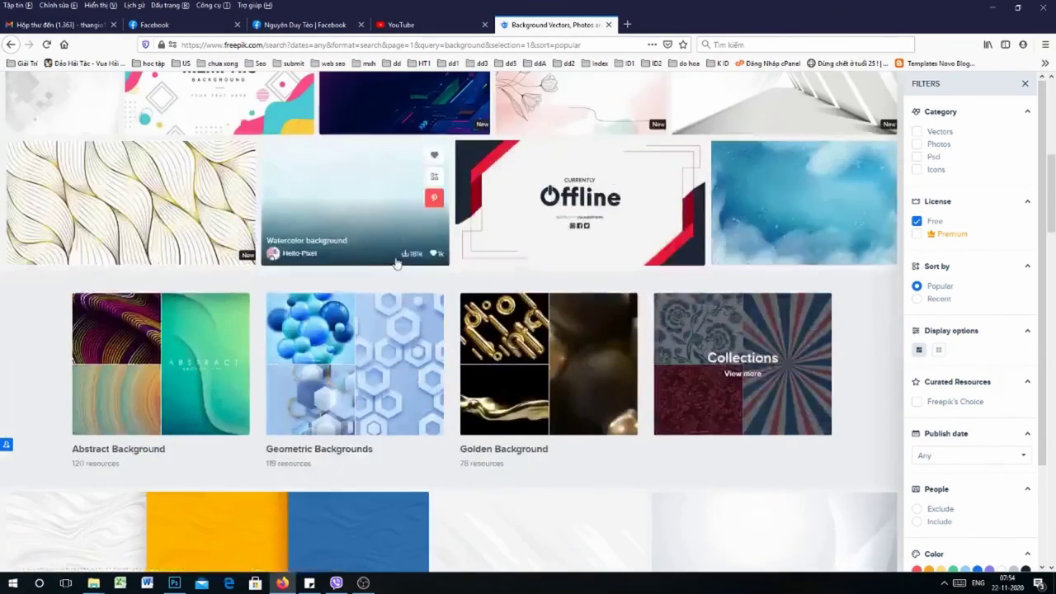
{"action": "scroll", "coordinate": [470, 243], "scroll_direction": "up", "scroll_amount": 3}
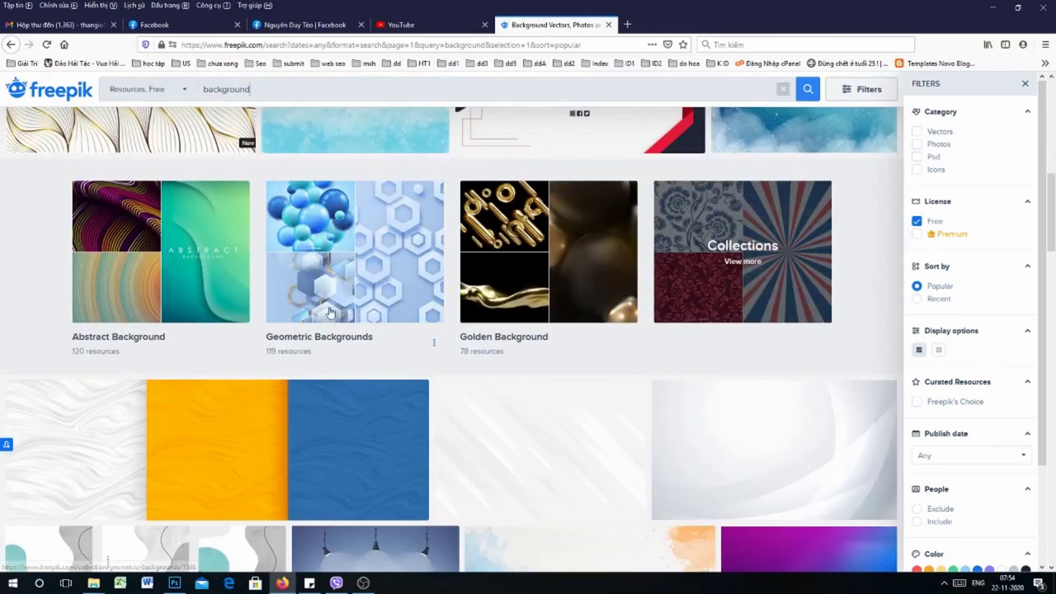
{"action": "scroll", "coordinate": [542, 330], "scroll_direction": "down", "scroll_amount": 7}
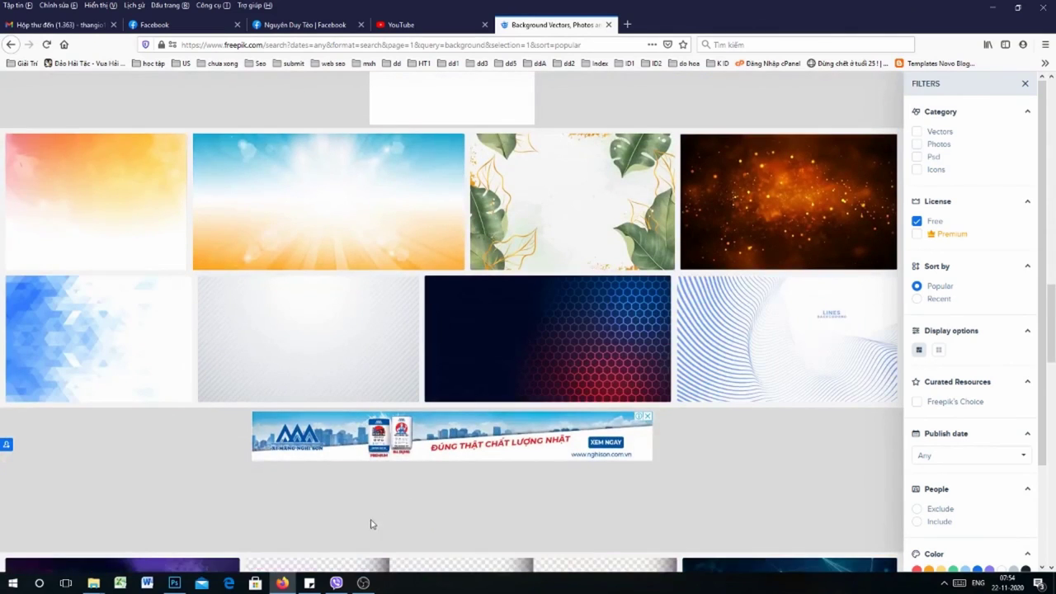
{"action": "left_click", "coordinate": [174, 582]}
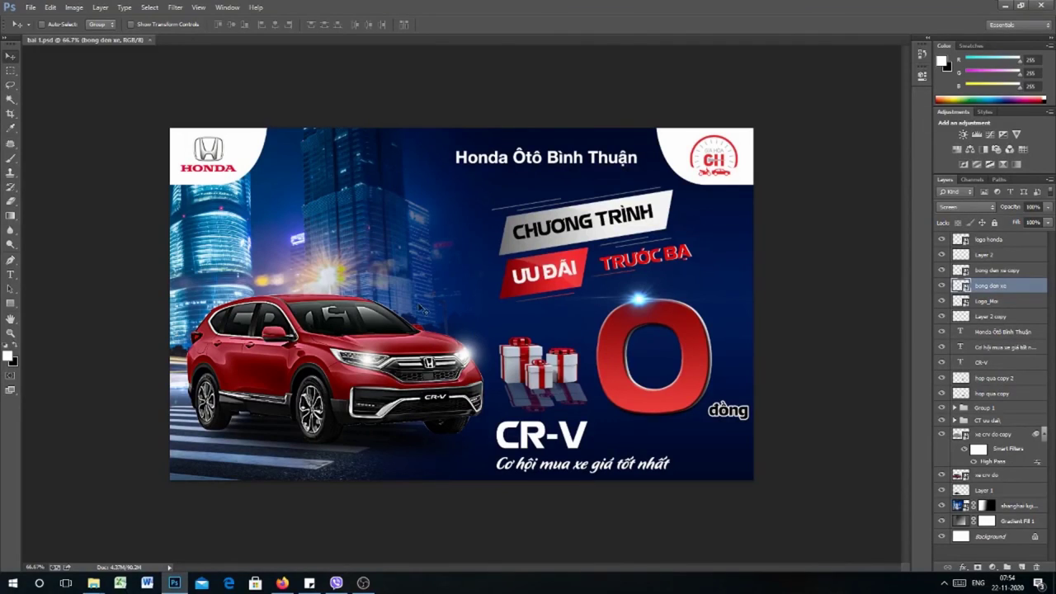